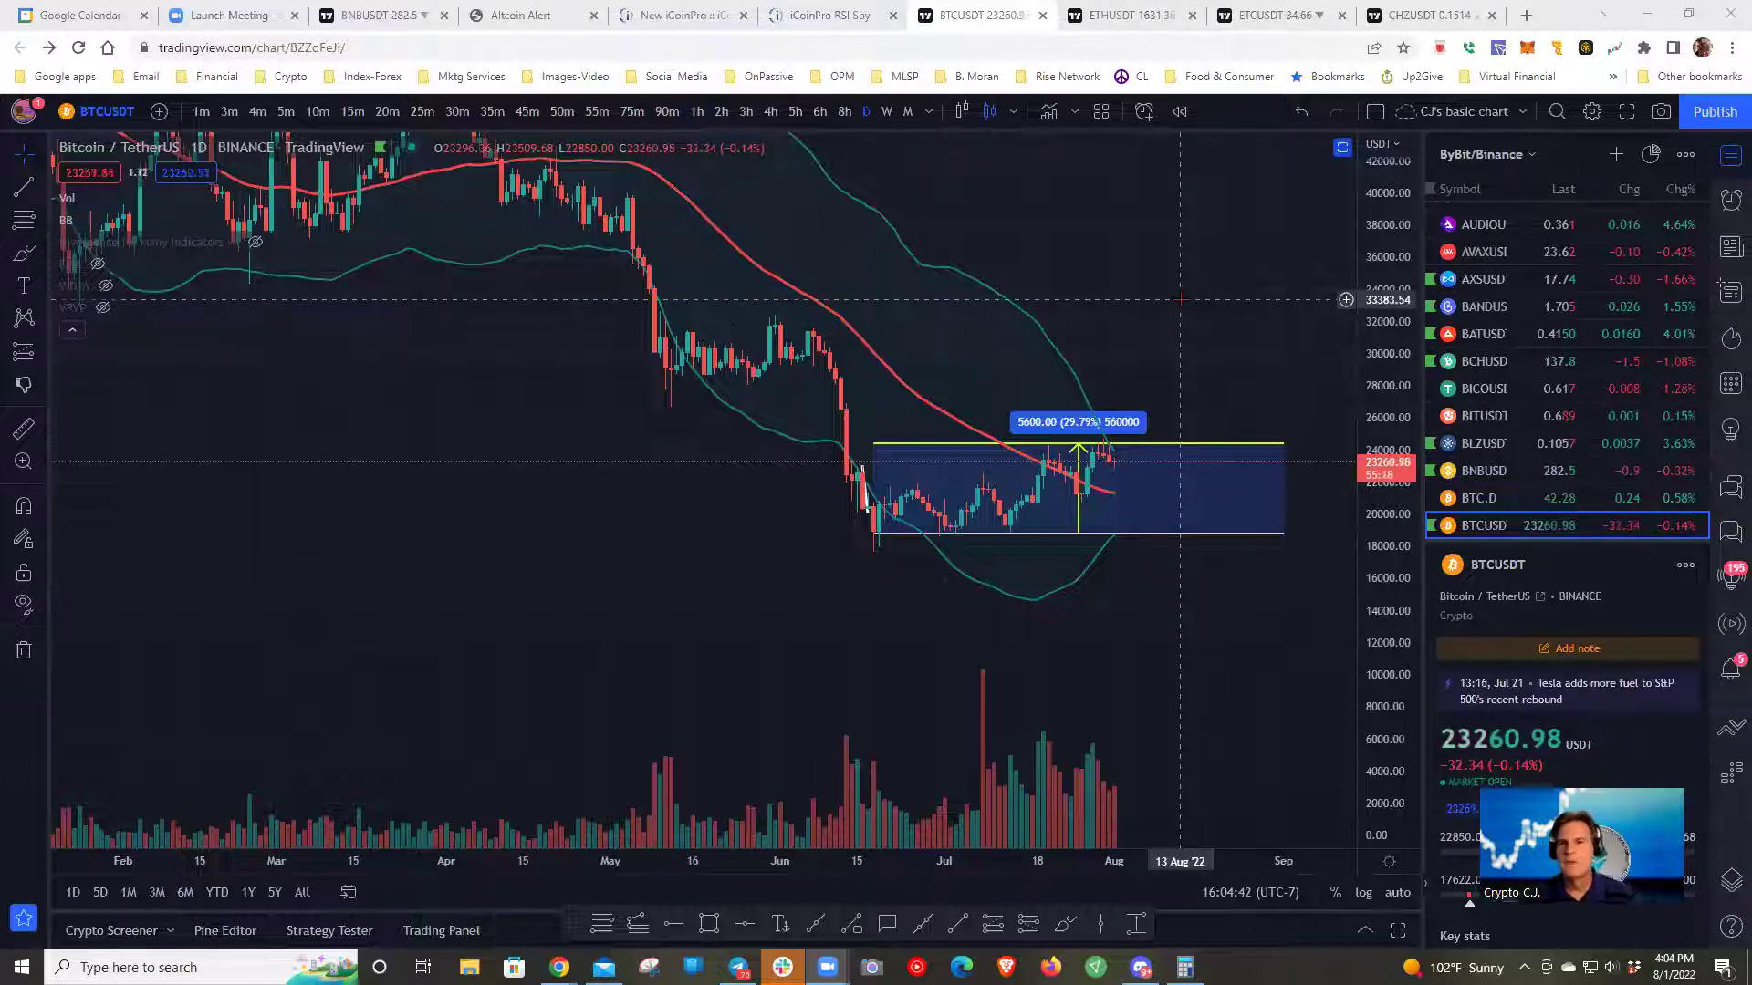
- Switch from the zoomed Bitcoin chart to the ETHUSDT daily chart and review its news headlines
{"action": "key", "text": "ctrl+Up"}
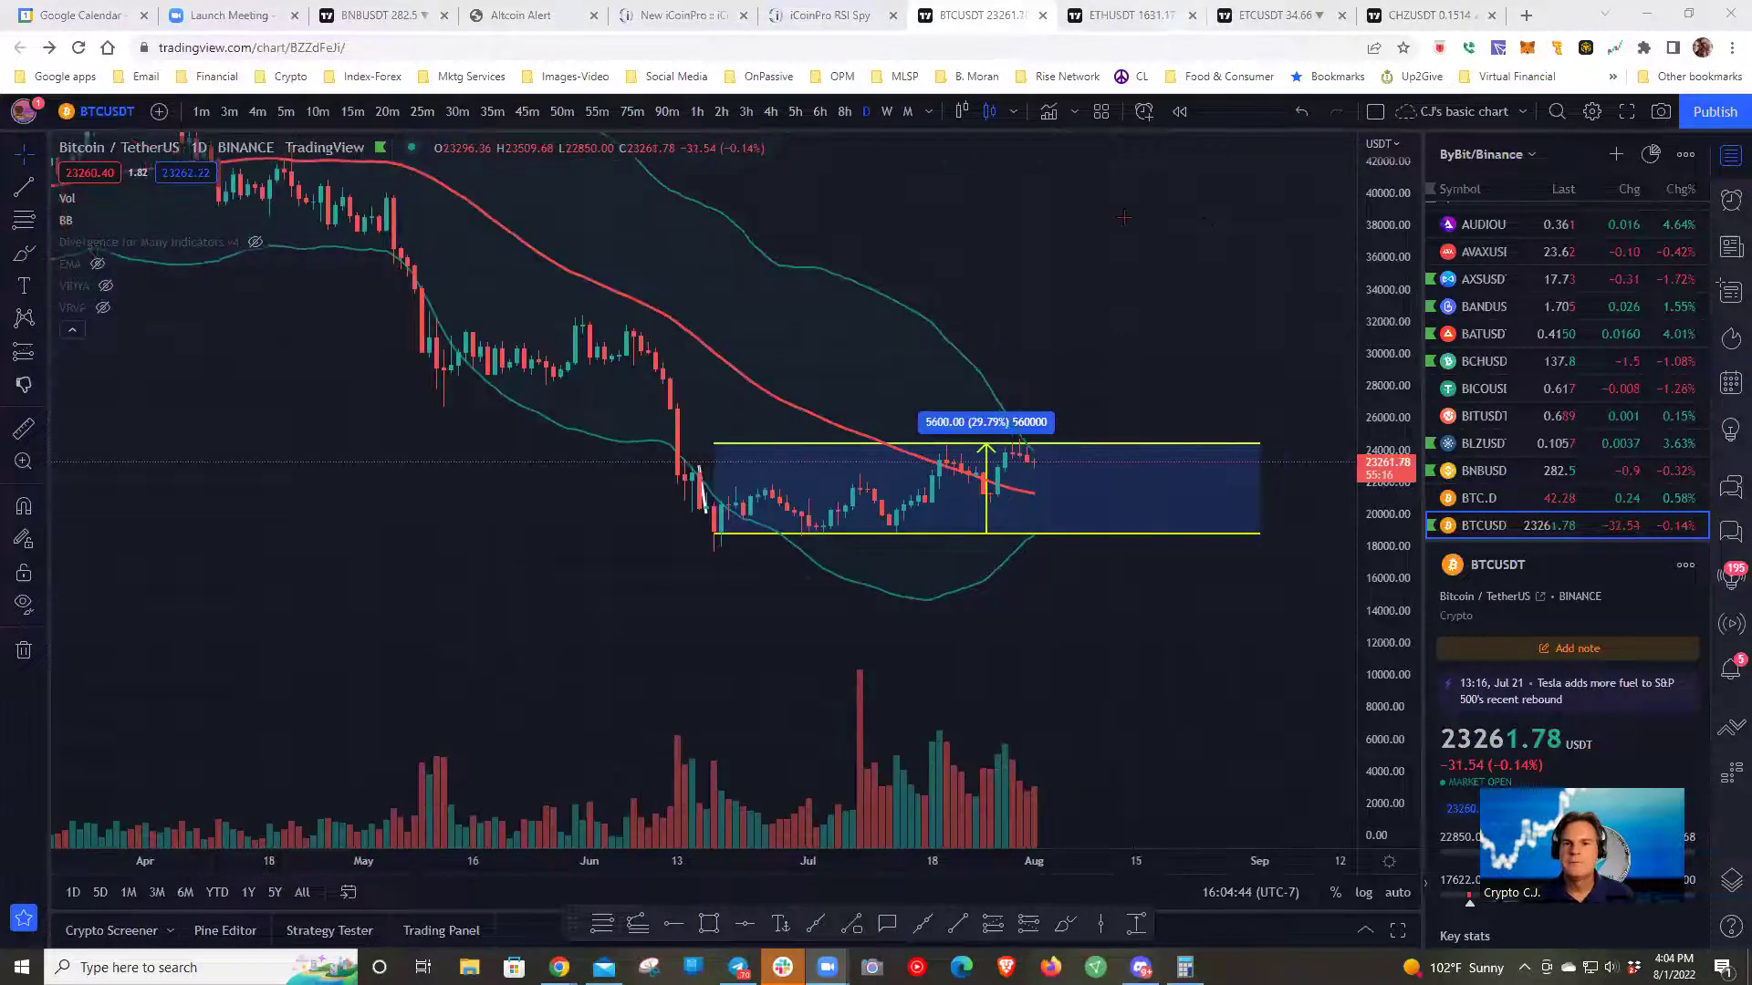
{"action": "key", "text": "ctrl+Tab"}
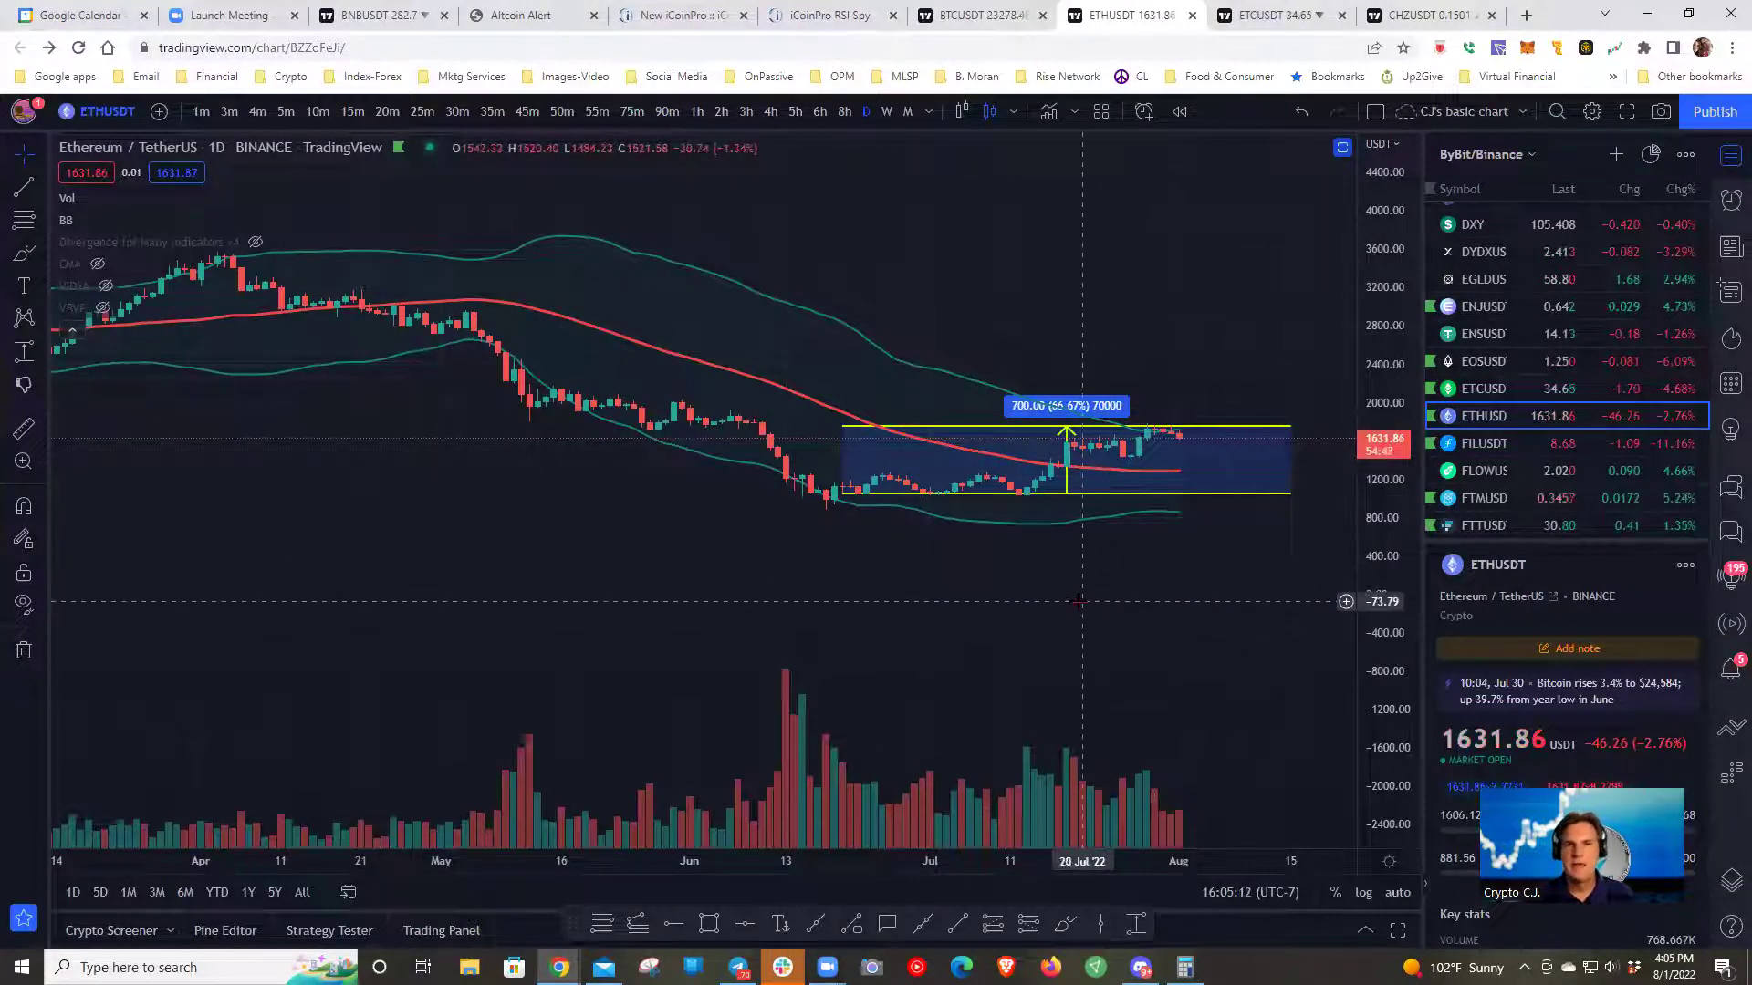
{"action": "mouse_move", "coordinate": [1113, 599]}
{"action": "left_mouse_down"}
{"action": "mouse_move", "coordinate": [1165, 593]}
{"action": "mouse_move", "coordinate": [1130, 589]}
{"action": "left_mouse_up"}
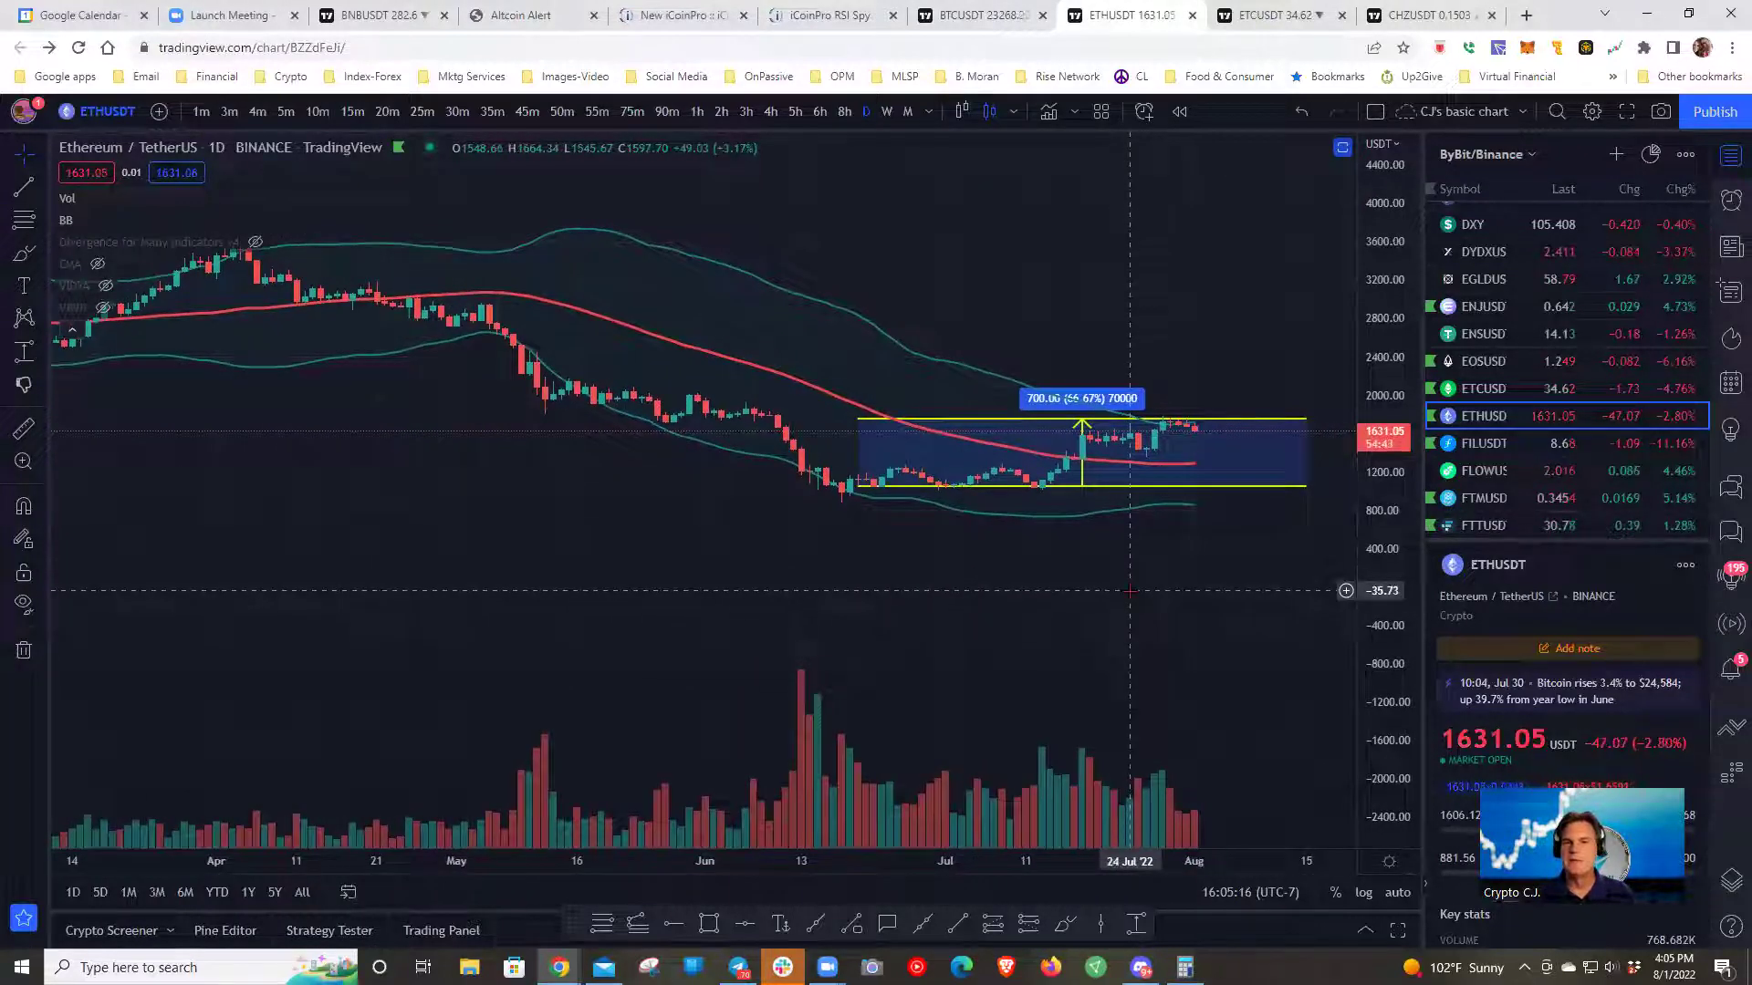
{"action": "left_click", "coordinate": [1727, 247]}
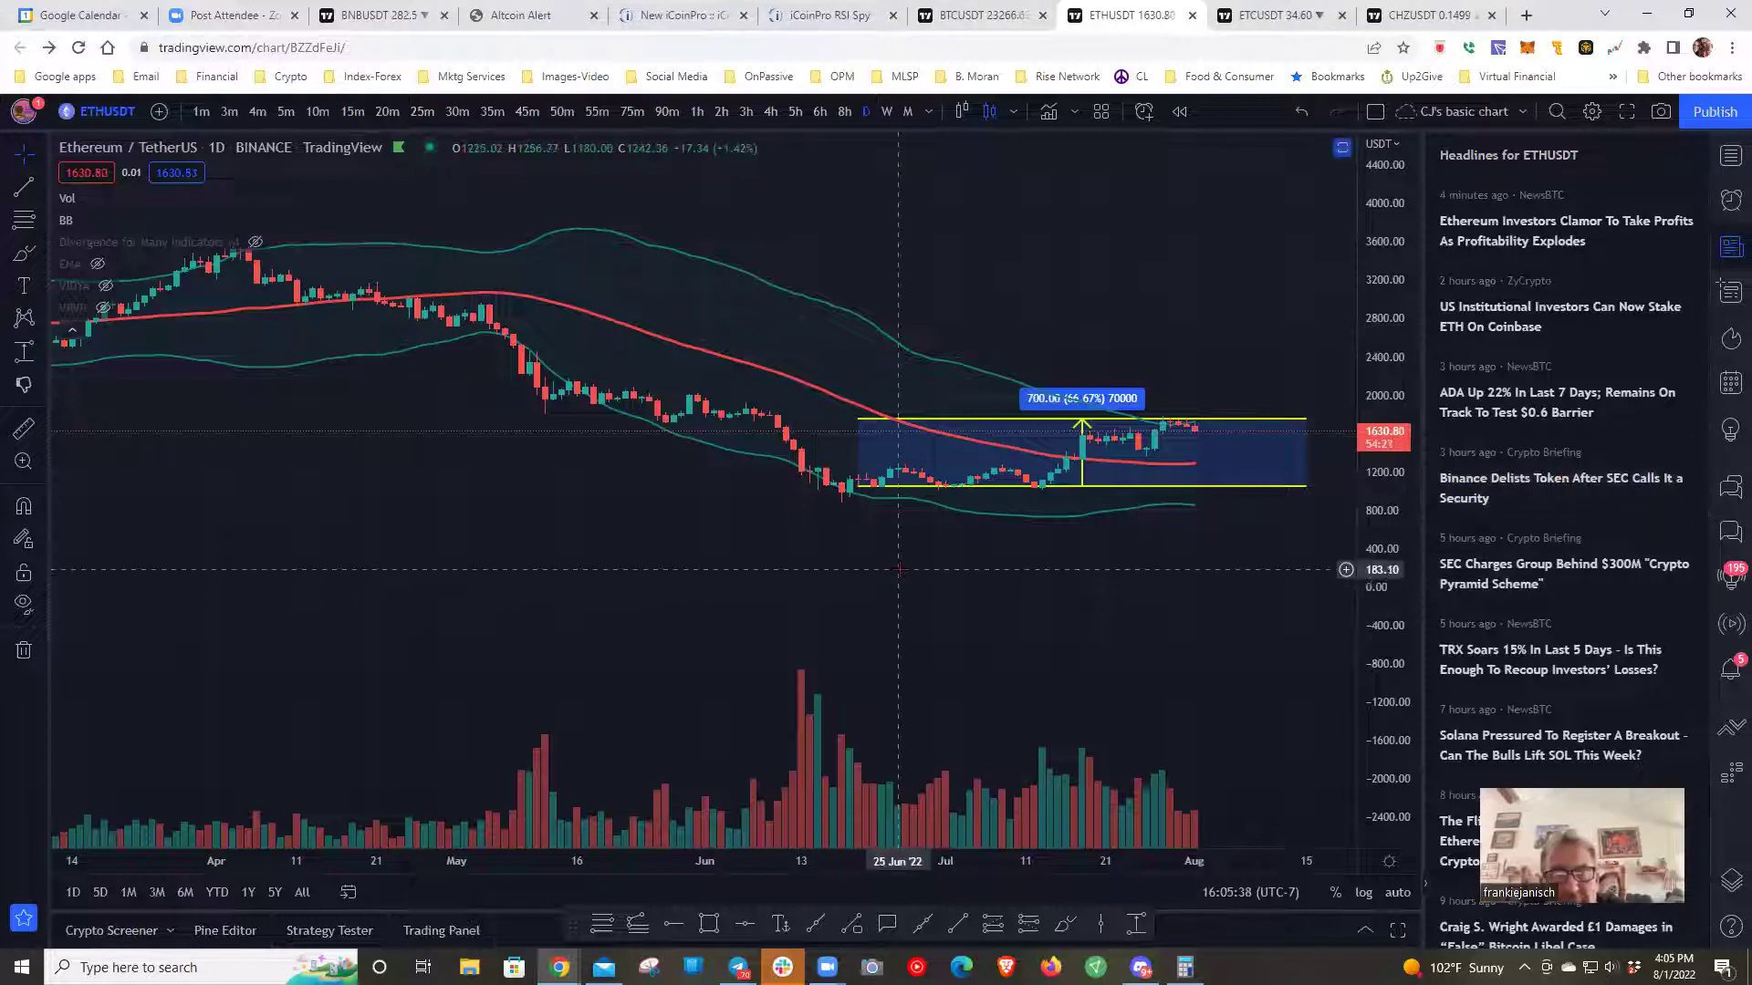
{"action": "left_click", "coordinate": [1731, 155]}
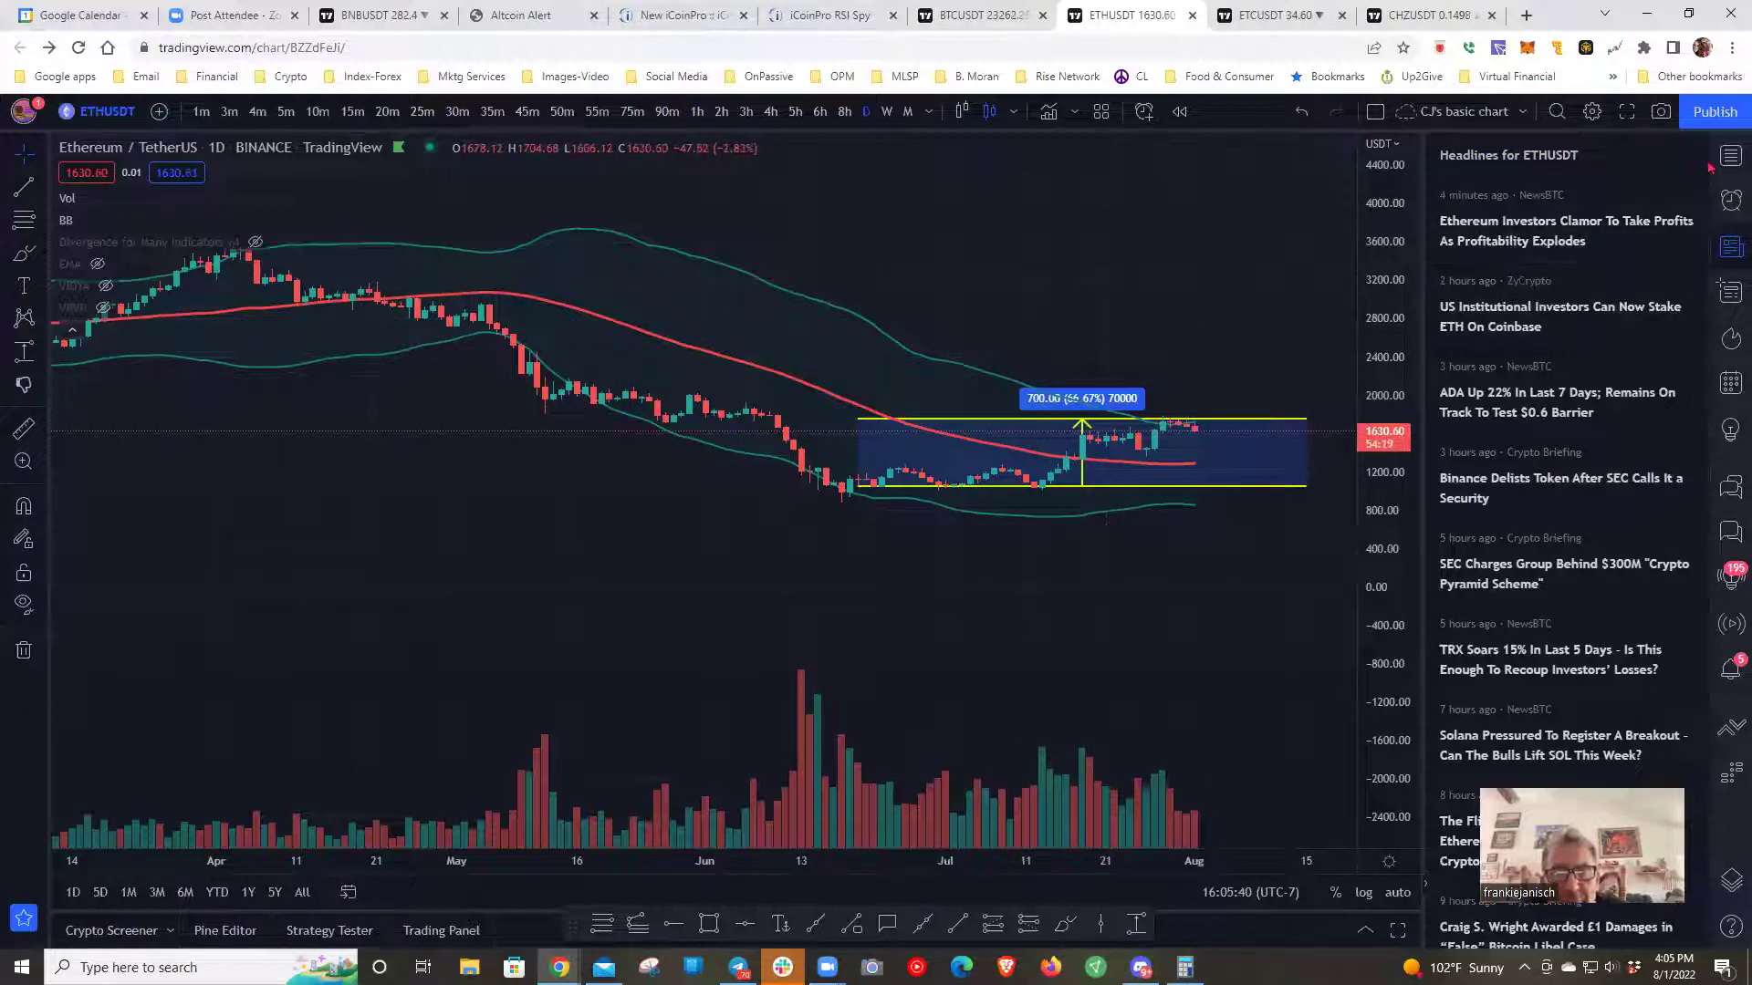
- Return to the BTCUSDT daily chart with its 5600.00 range measurement
{"action": "left_click", "coordinate": [980, 15]}
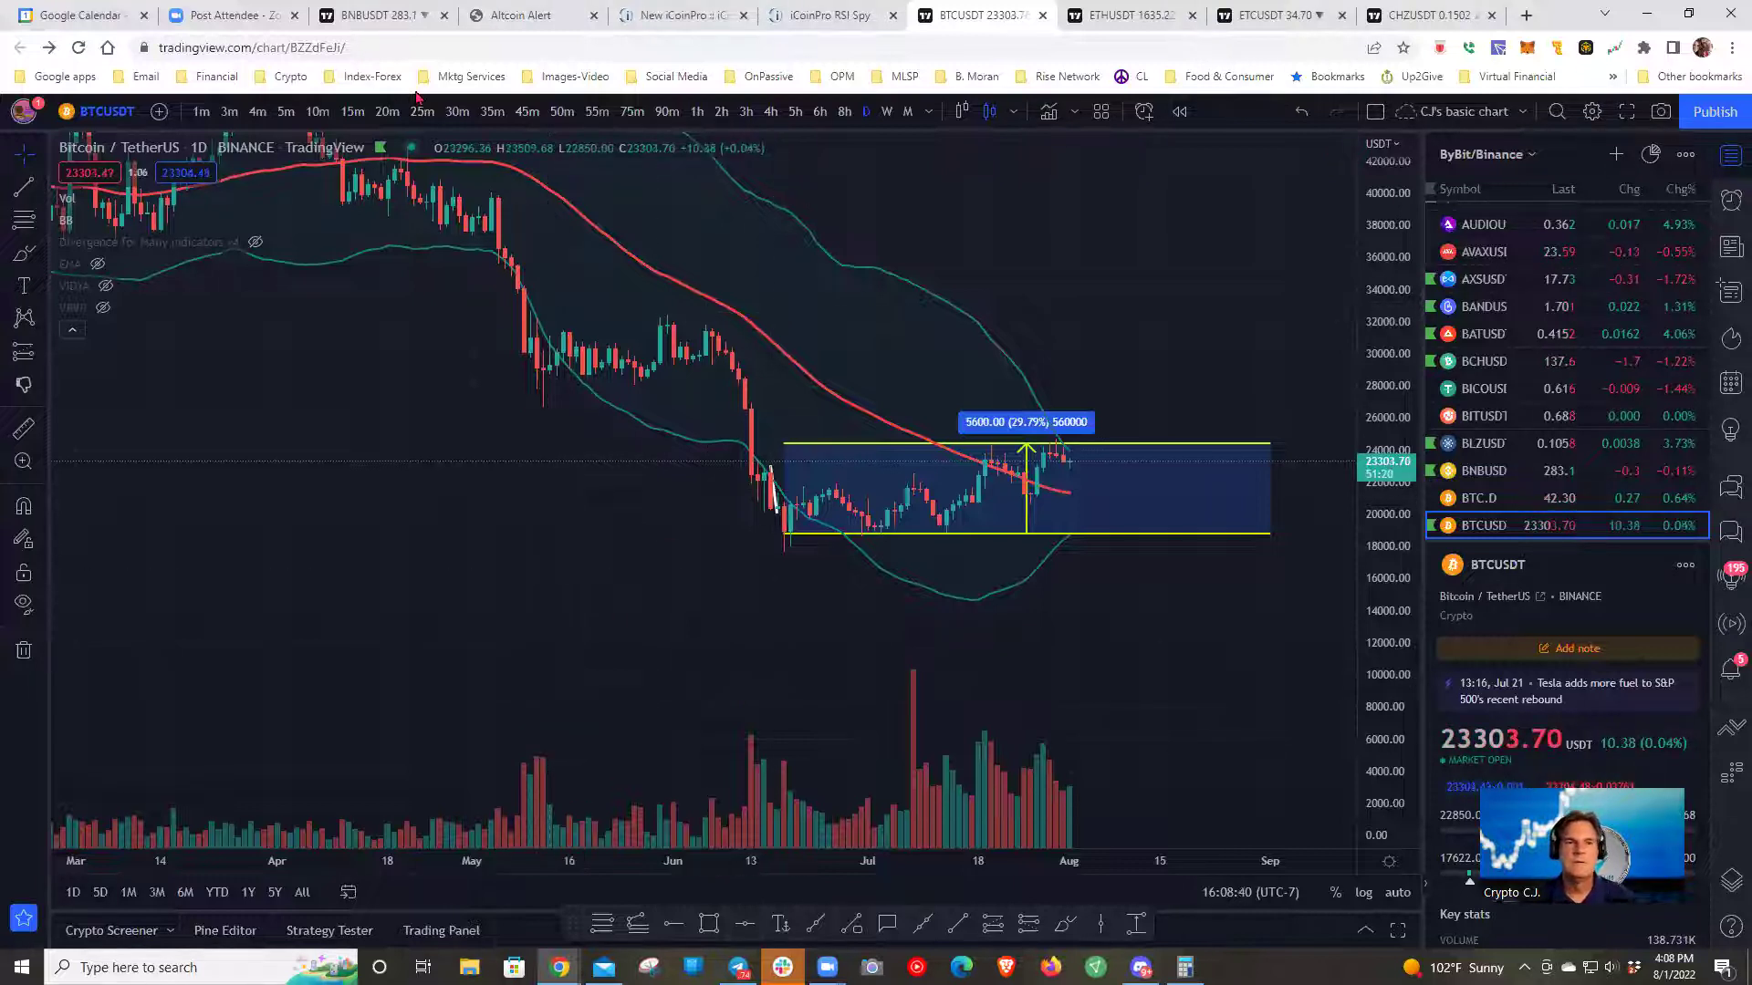
- Reload the Altcoin Alert radar and sort coins by AA Score, highest first, with Loom Network at 77.9 on top
{"action": "left_click", "coordinate": [525, 15]}
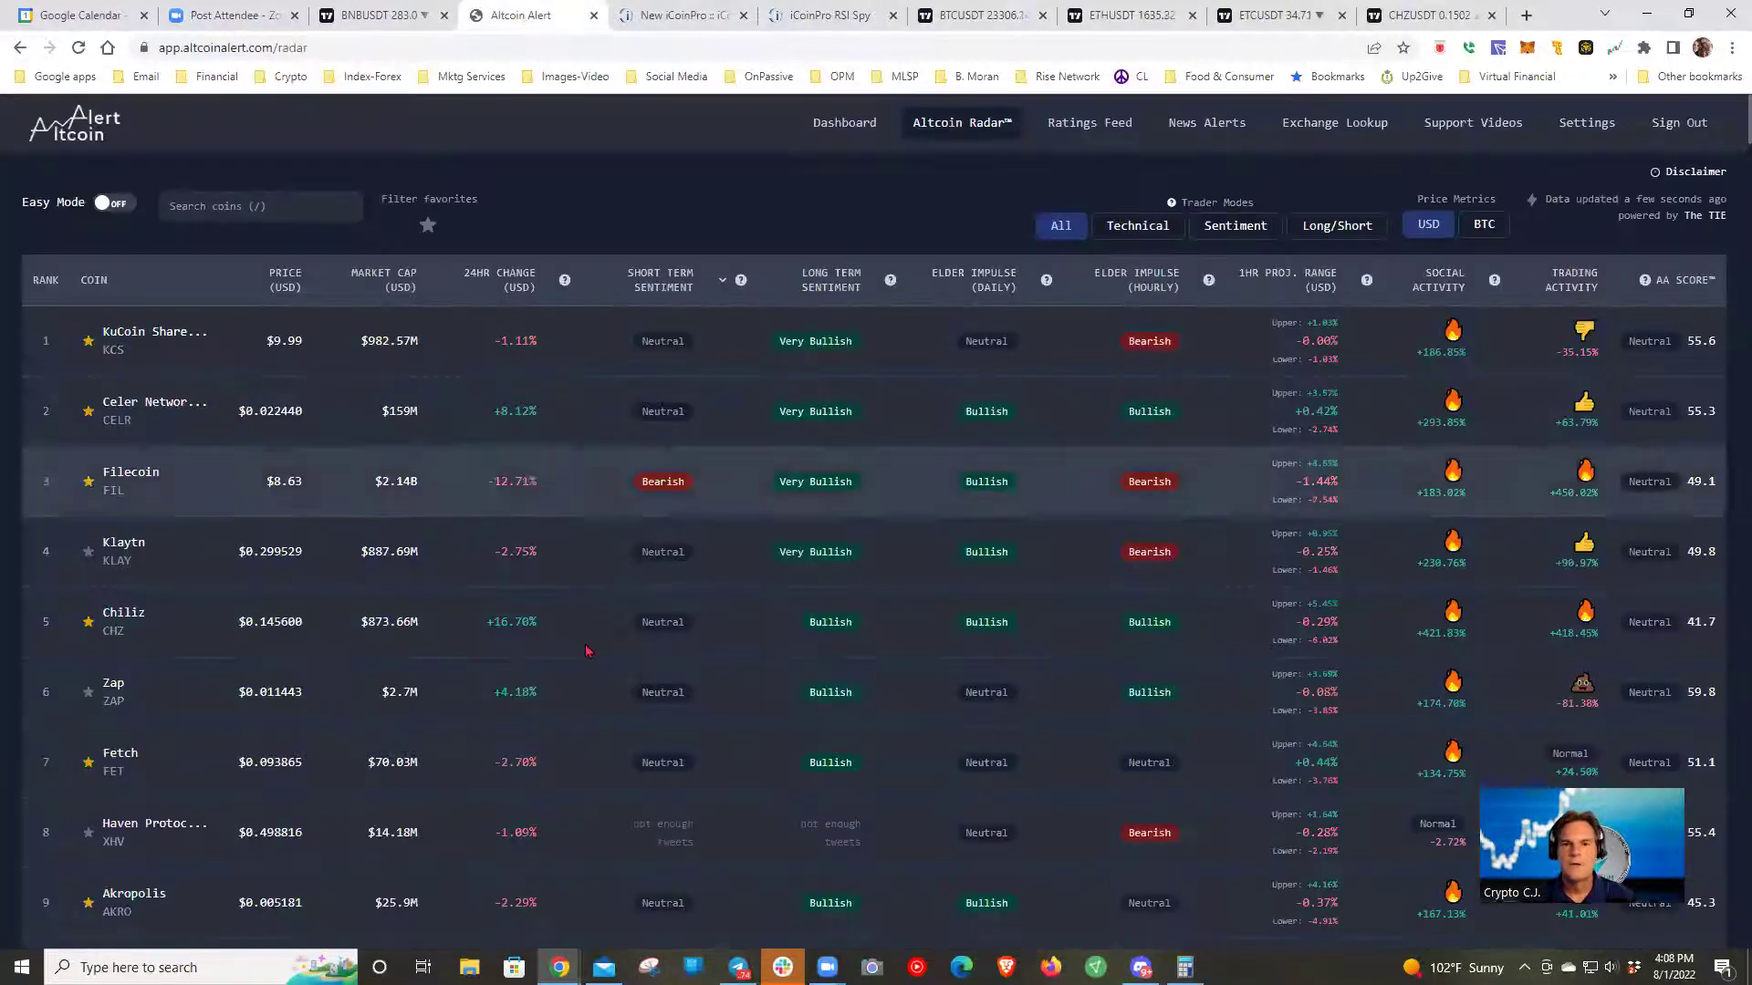
{"action": "right_click", "coordinate": [670, 201]}
{"action": "left_click", "coordinate": [727, 258]}
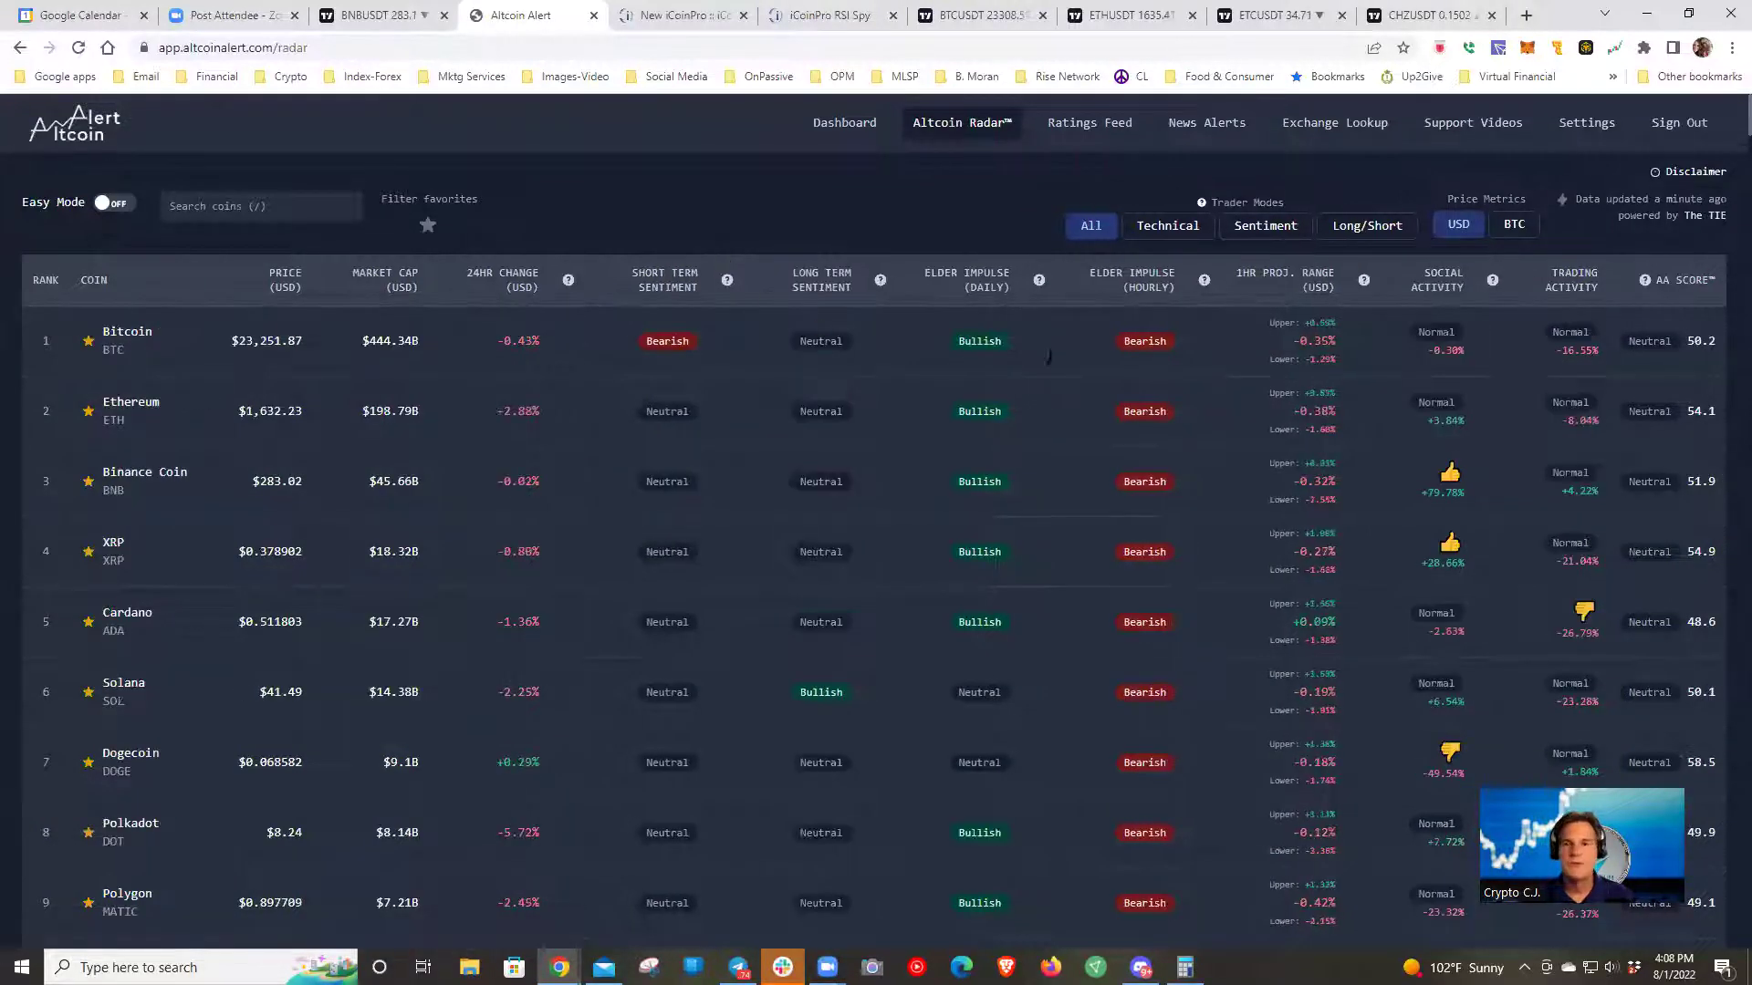
{"action": "left_click", "coordinate": [1693, 283]}
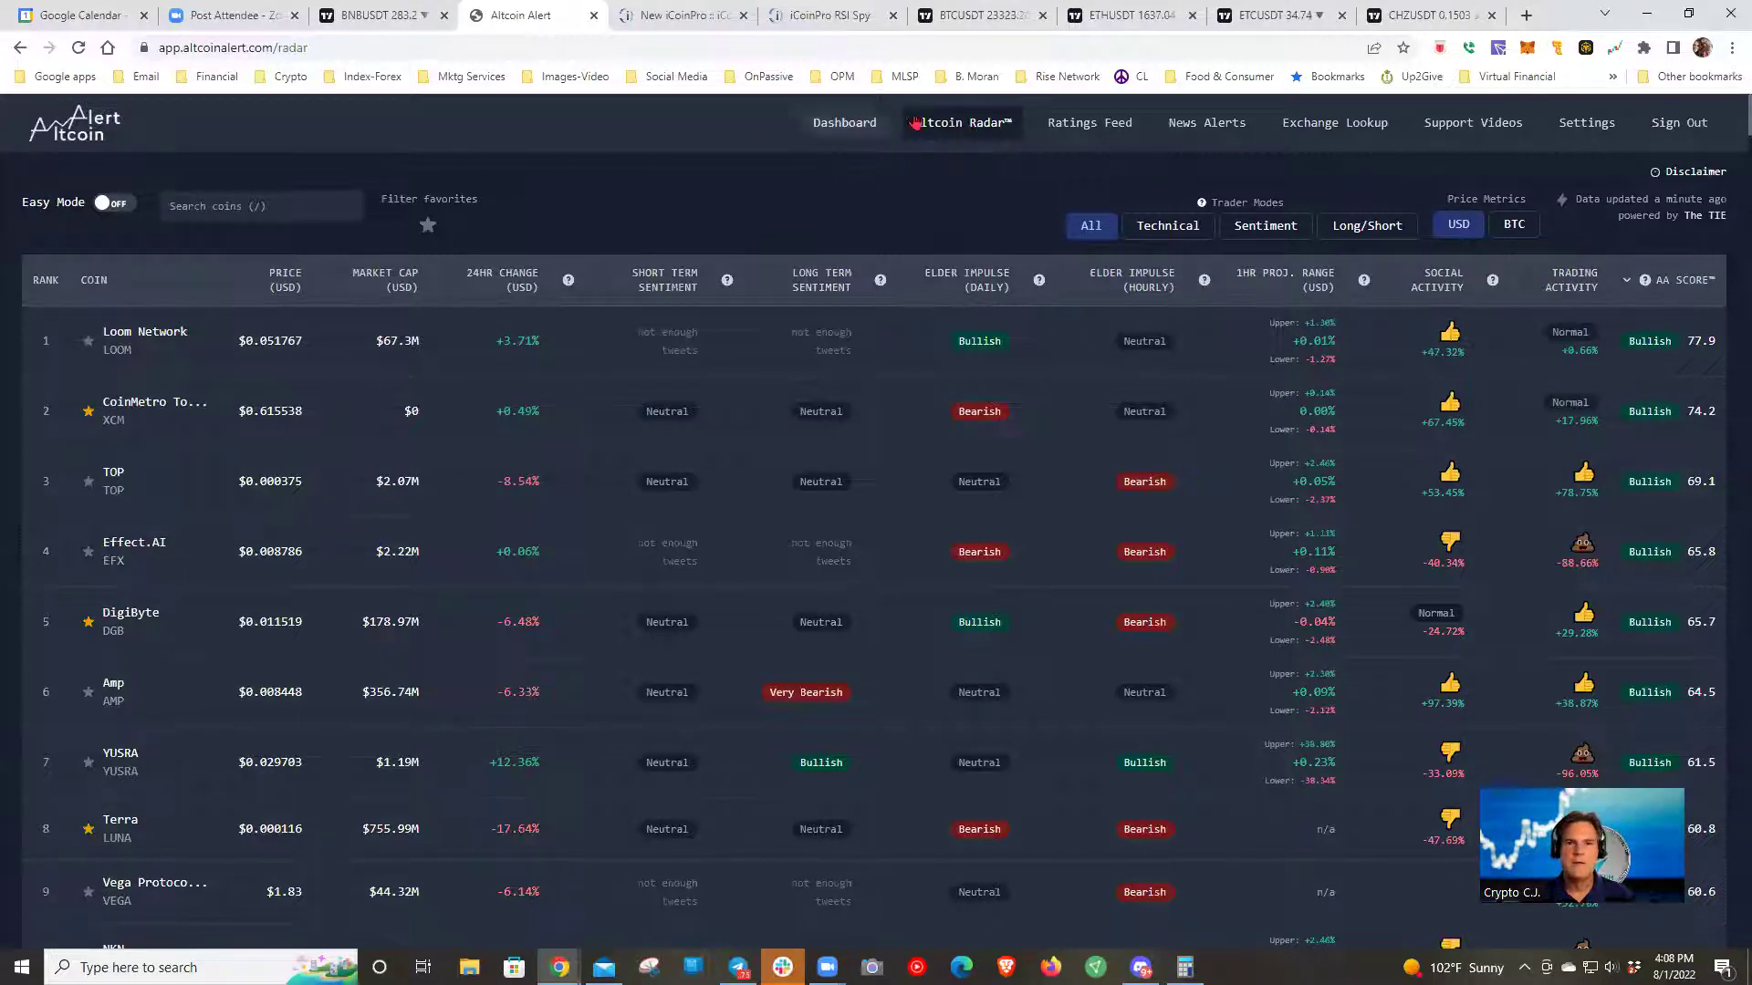
{"action": "left_click", "coordinate": [840, 128]}
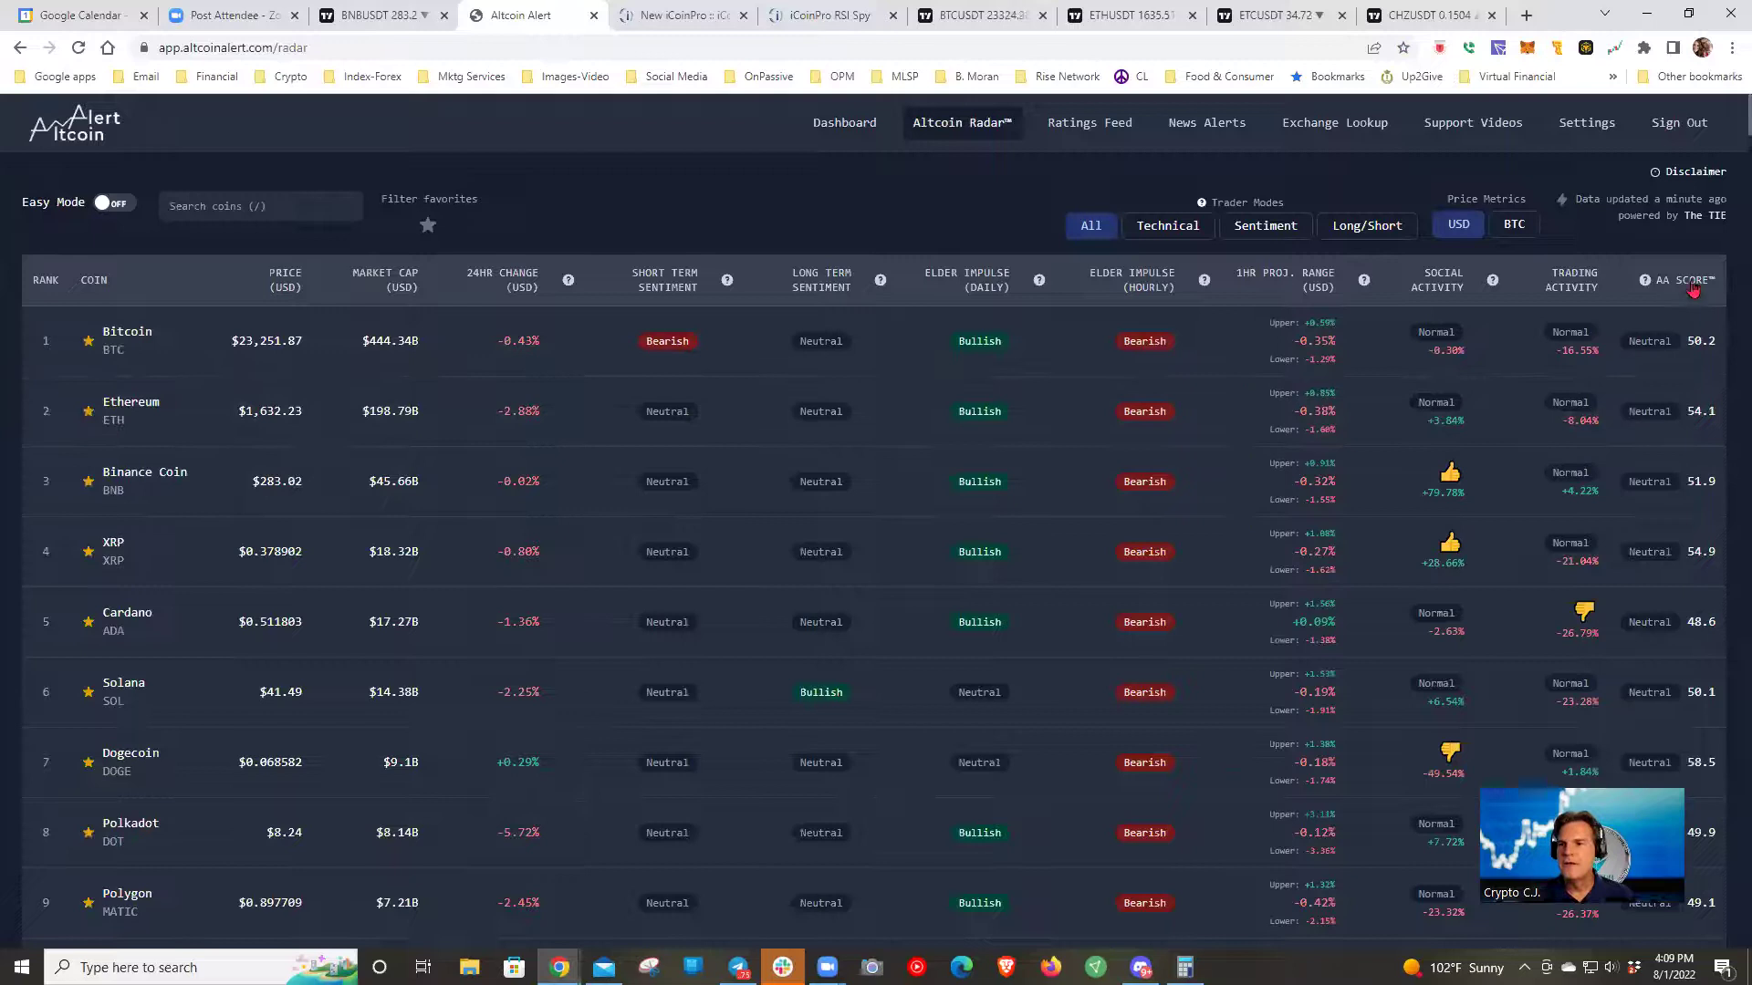
{"action": "left_click", "coordinate": [1691, 284]}
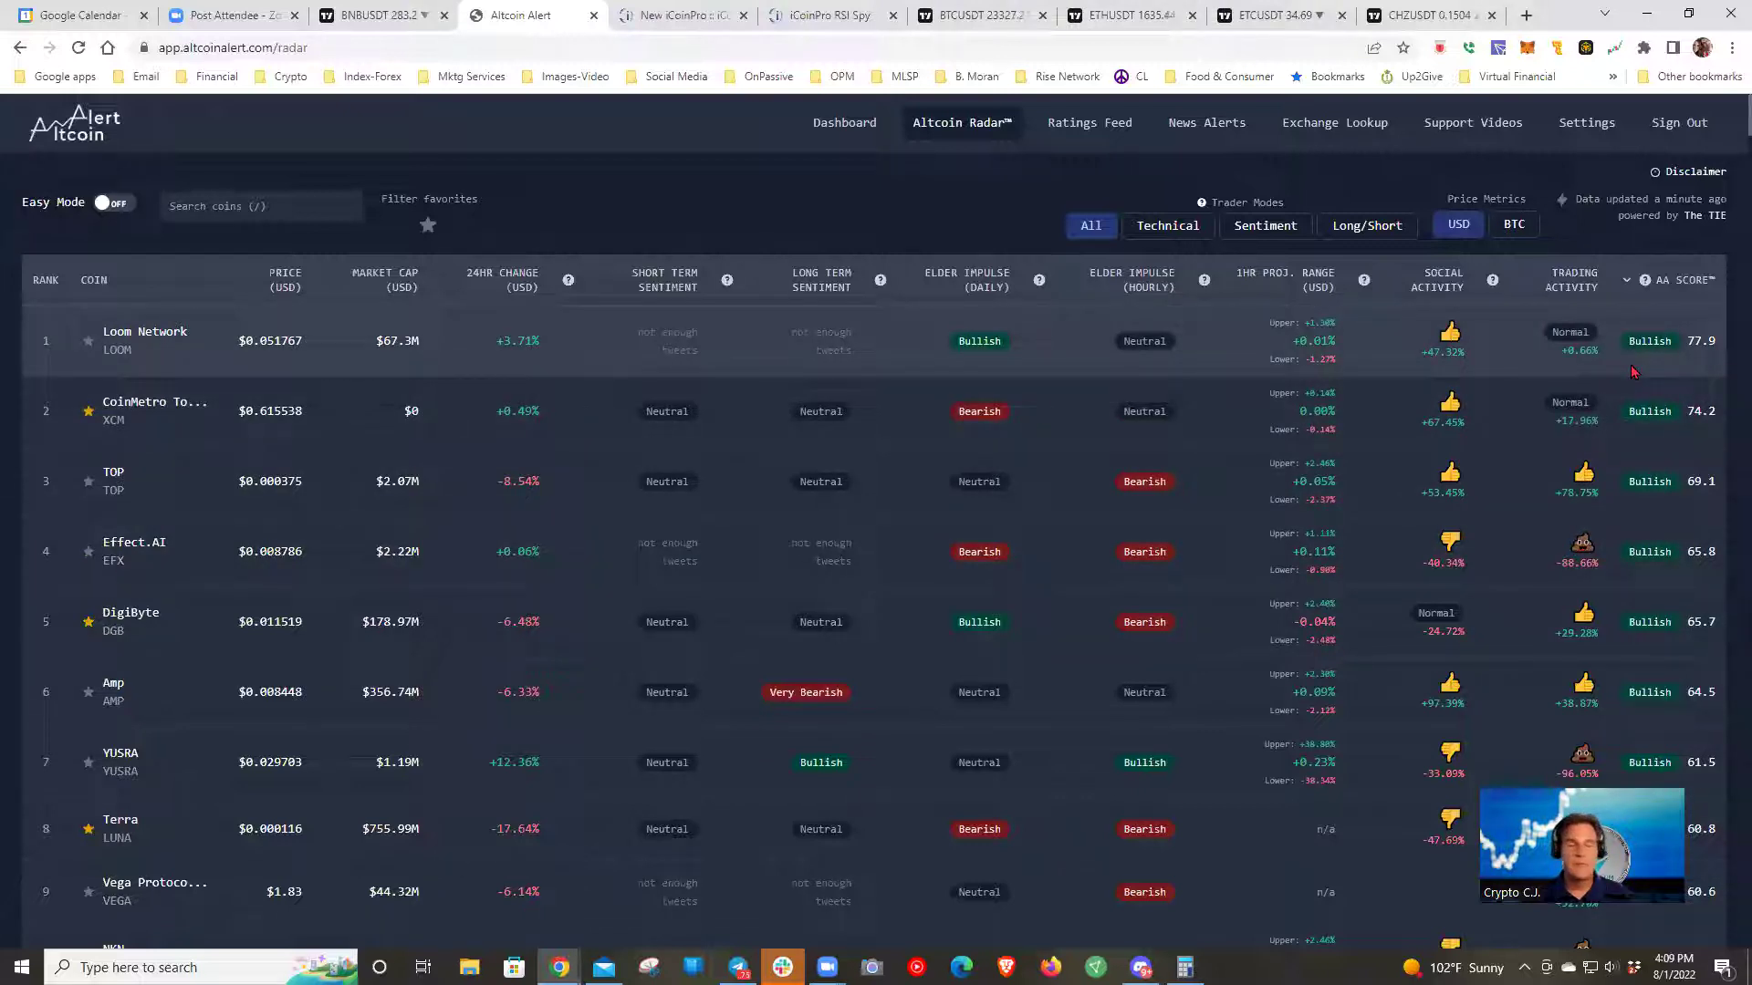
- Re-sort the Altcoin Radar by sentiment so KuCoin Shares comes first
{"action": "left_click", "coordinate": [814, 285]}
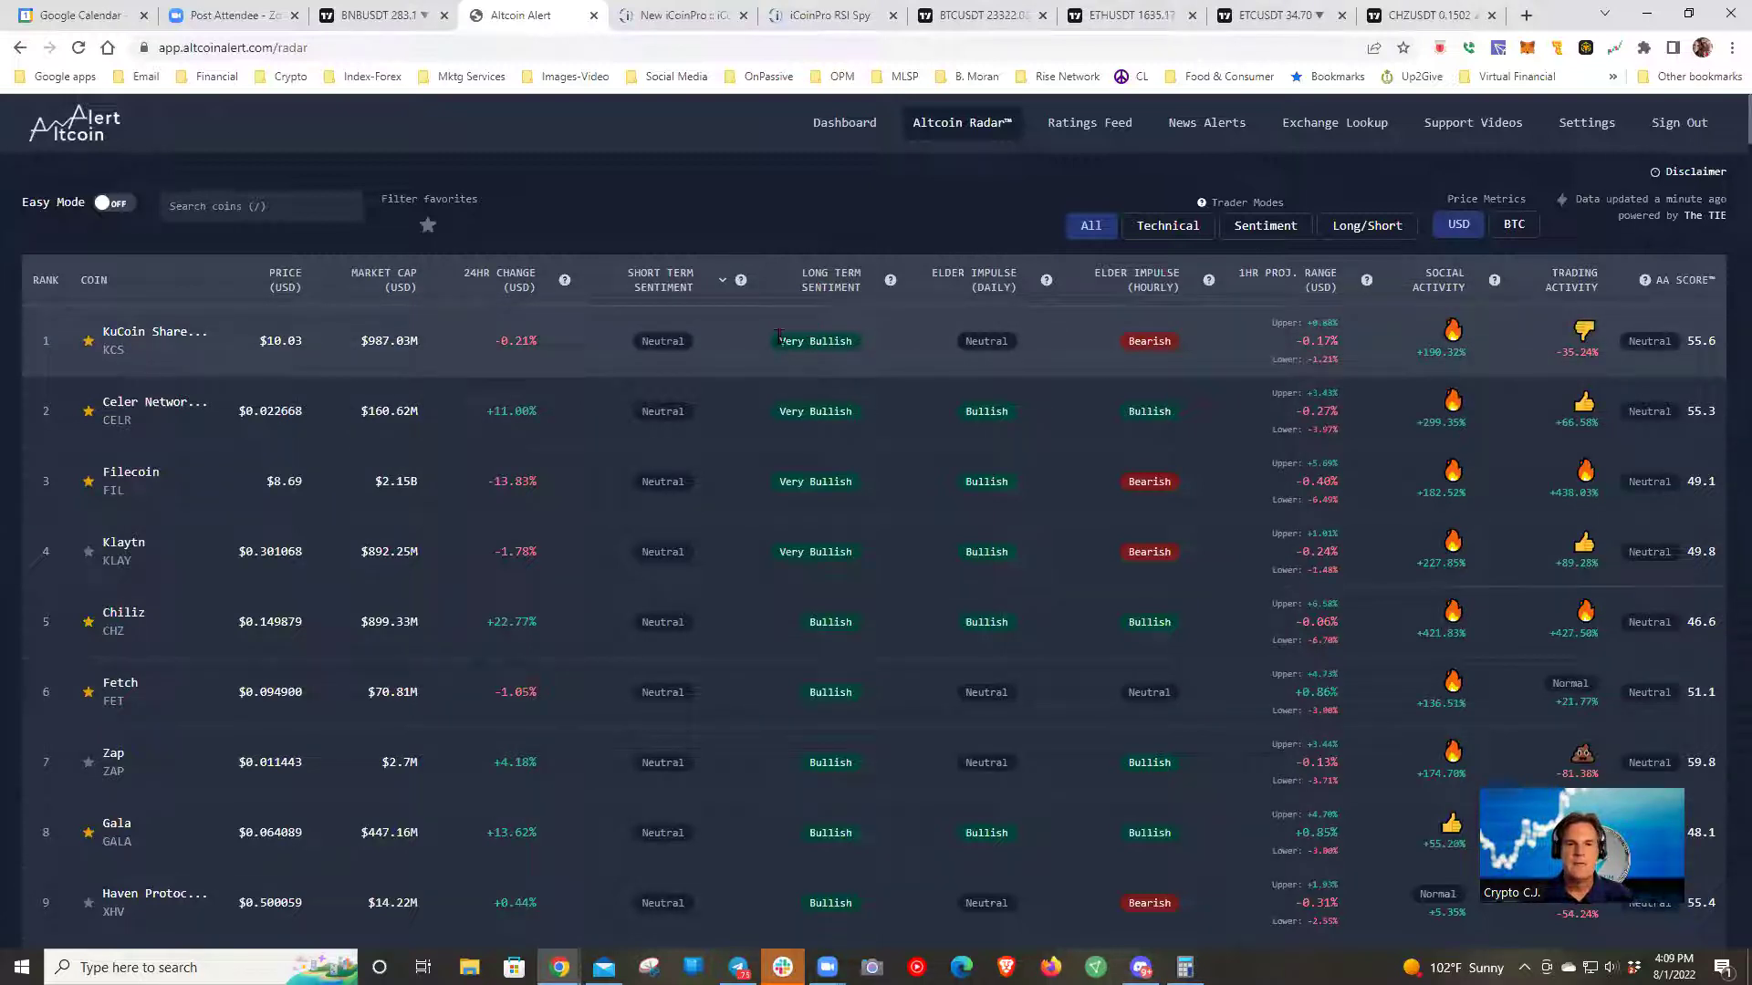
{"action": "mouse_move", "coordinate": [741, 283]}
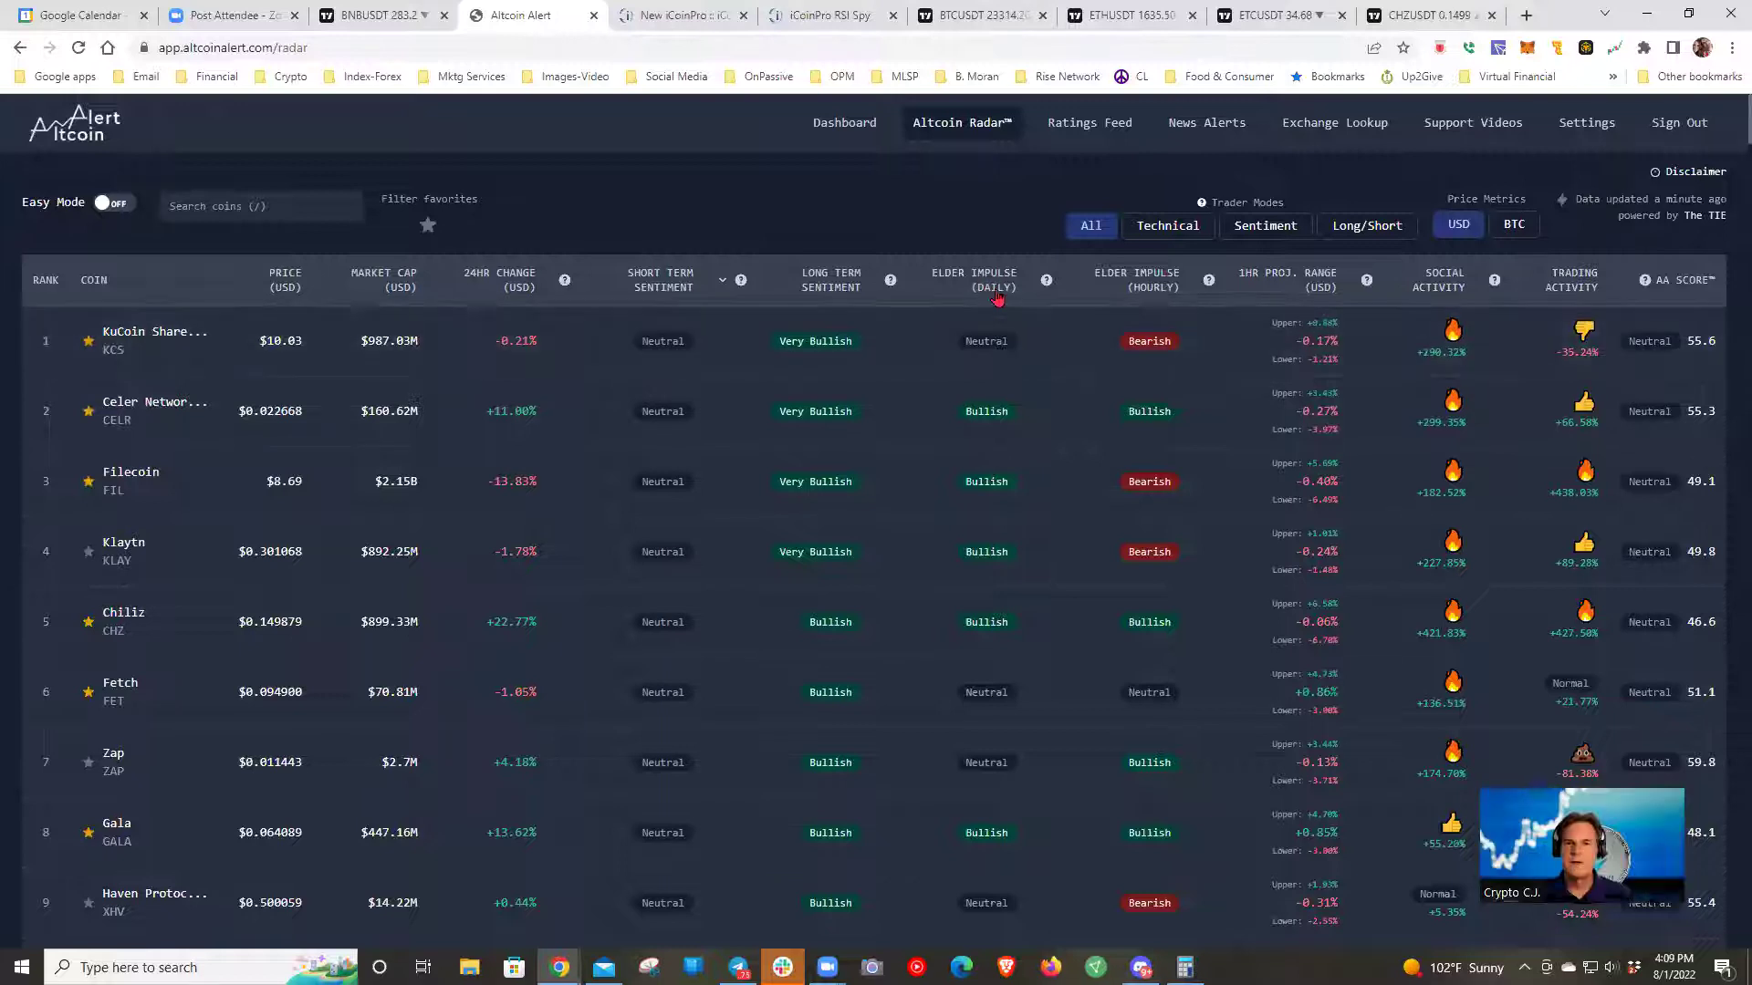
{"action": "mouse_move", "coordinate": [892, 286]}
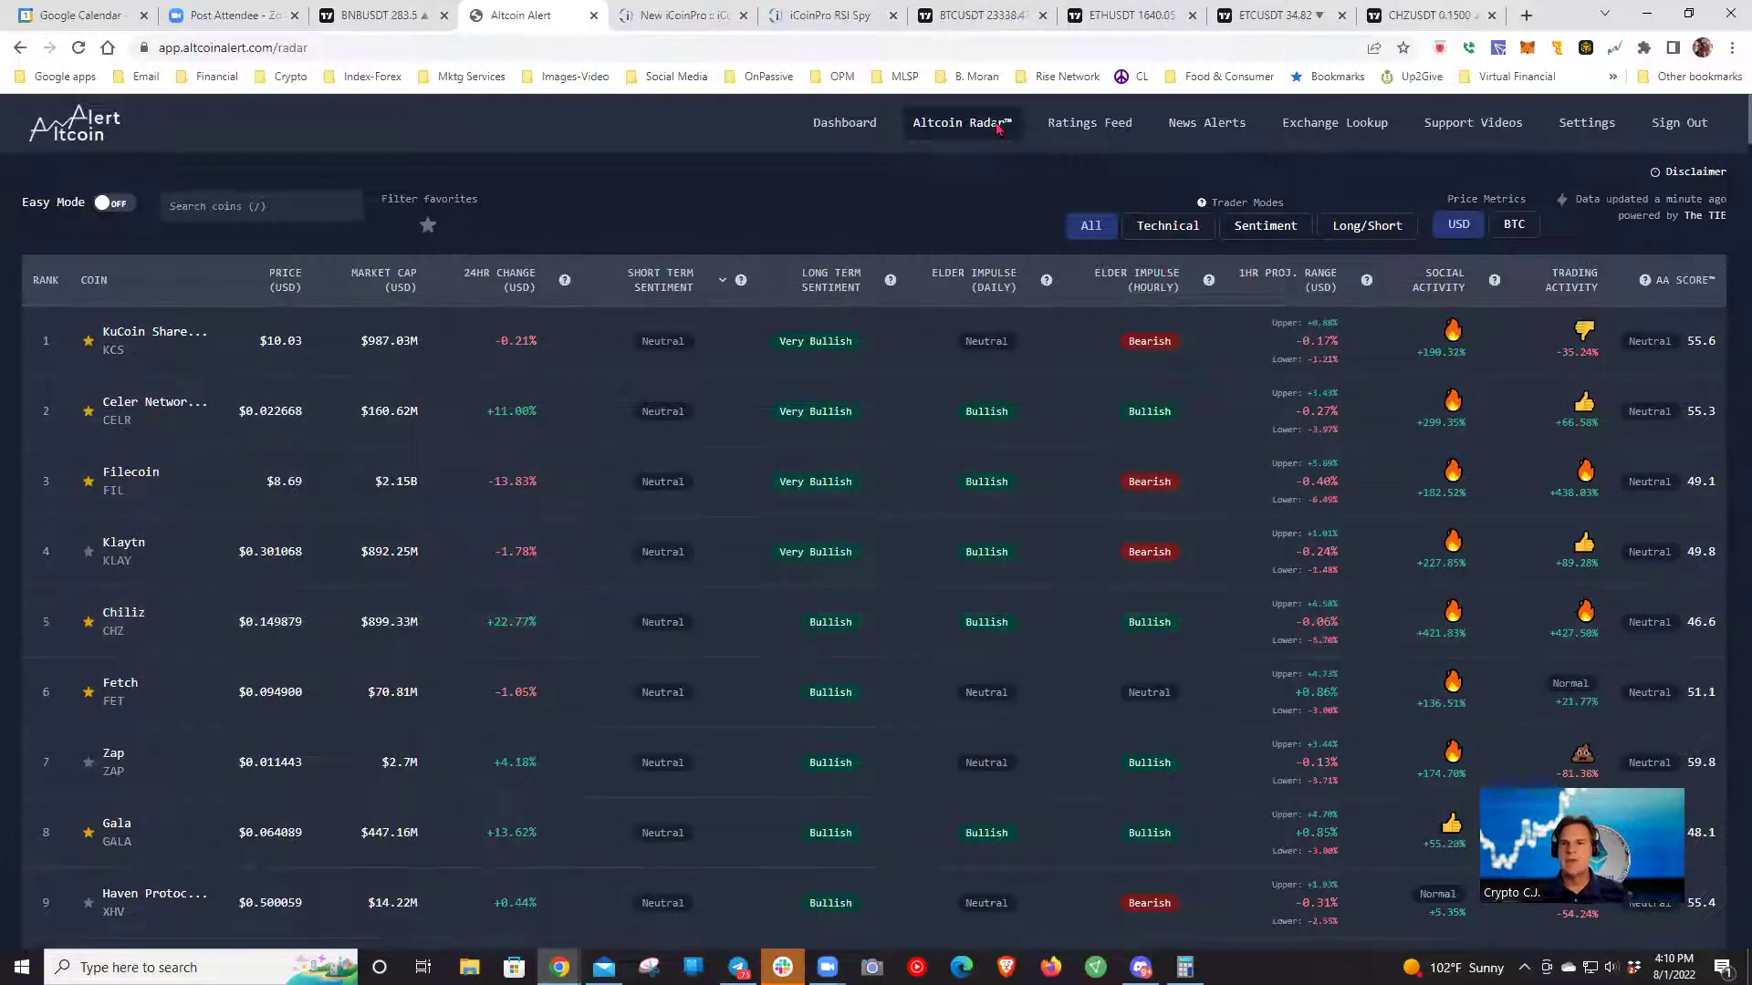
- Put the Chiliz chart on daily candles and remove all 15 drawings
{"action": "left_click", "coordinate": [1423, 18]}
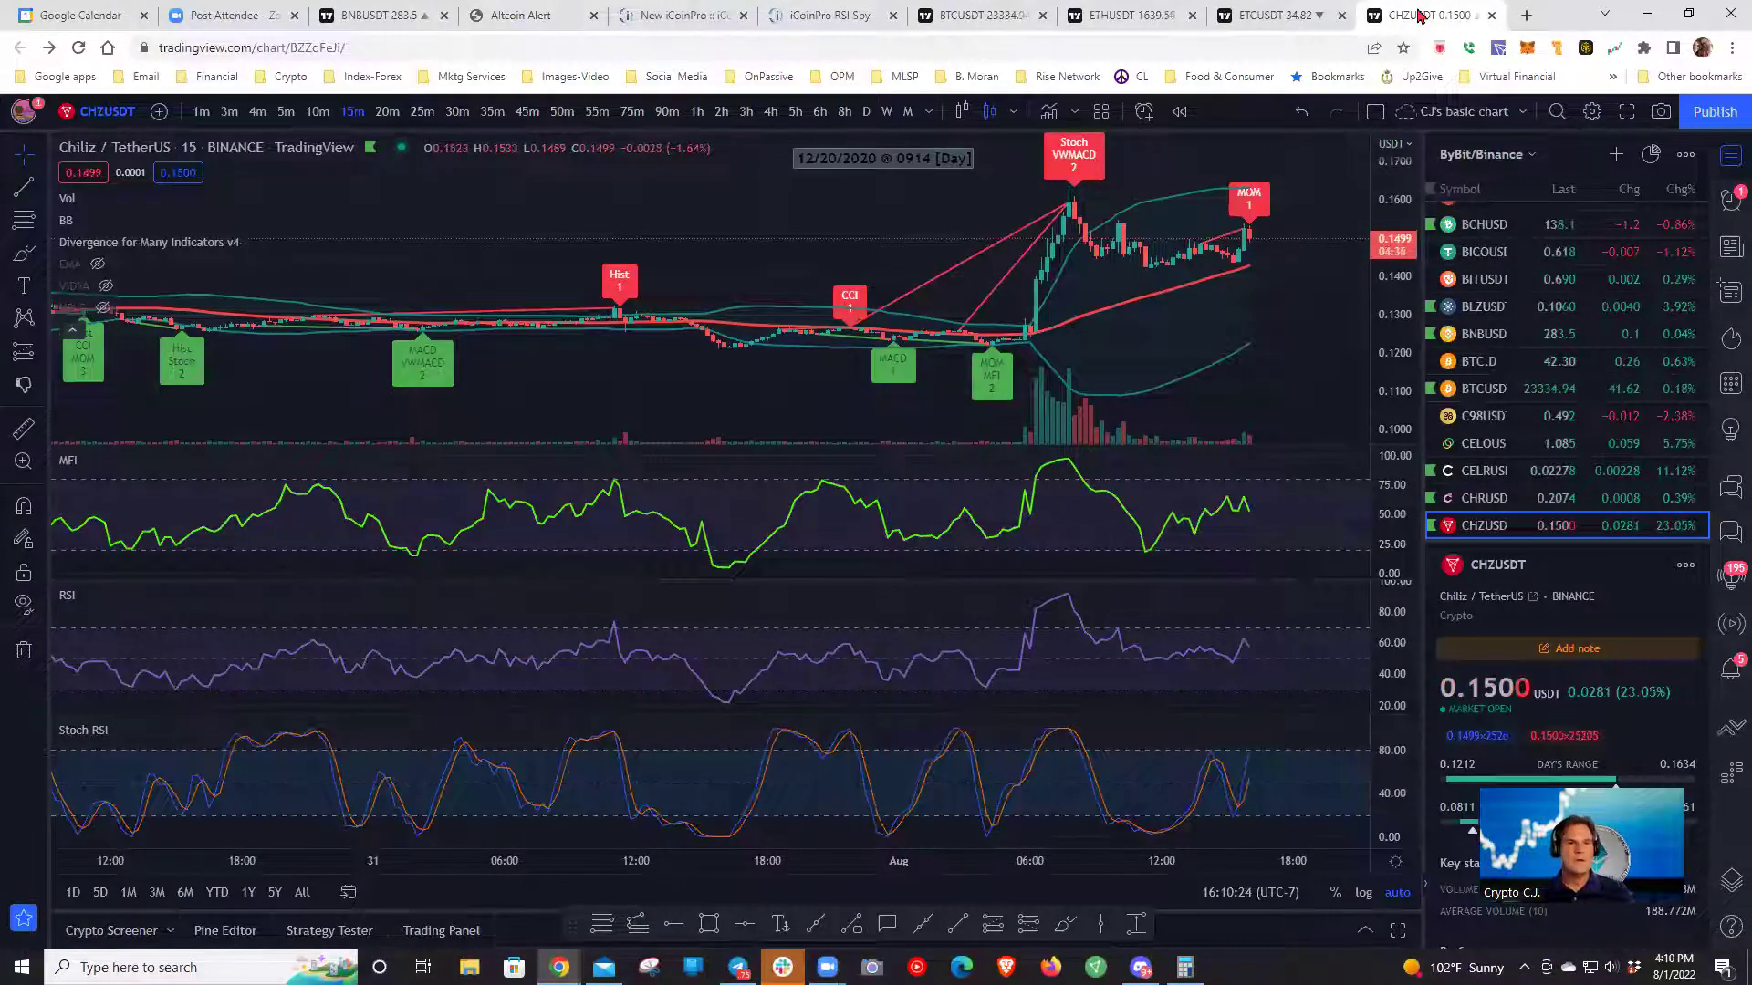
{"action": "left_click", "coordinate": [863, 117]}
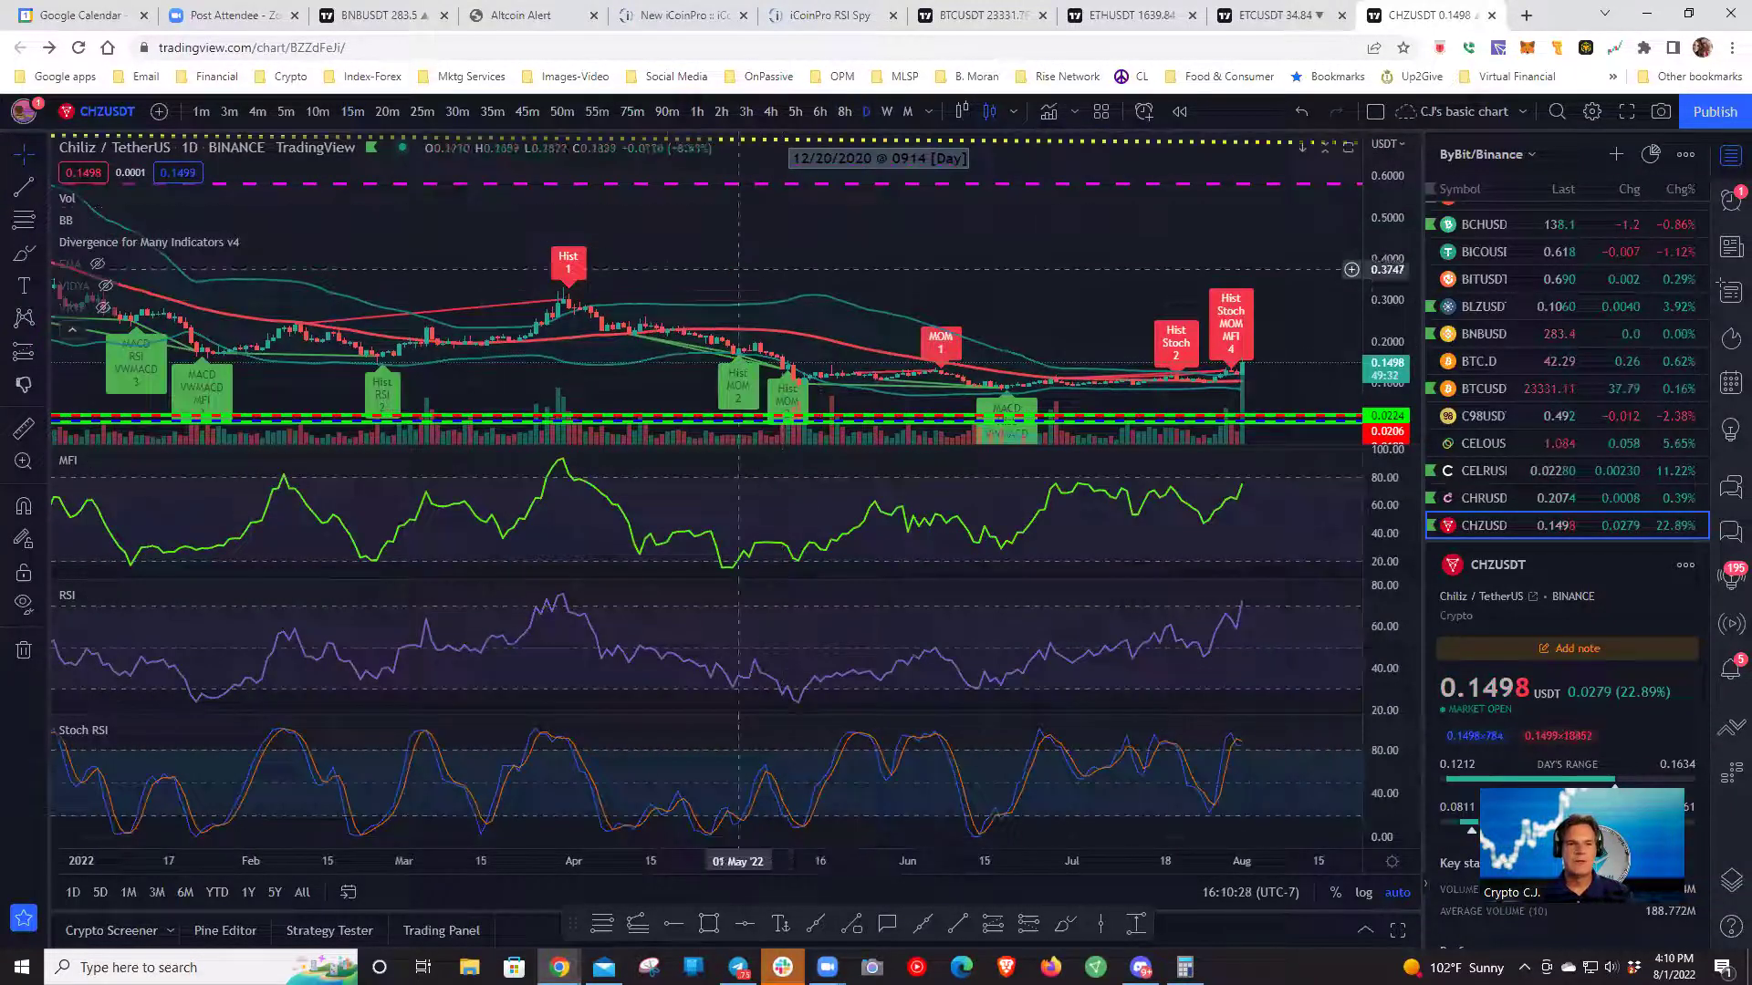
{"action": "left_click", "coordinate": [23, 651]}
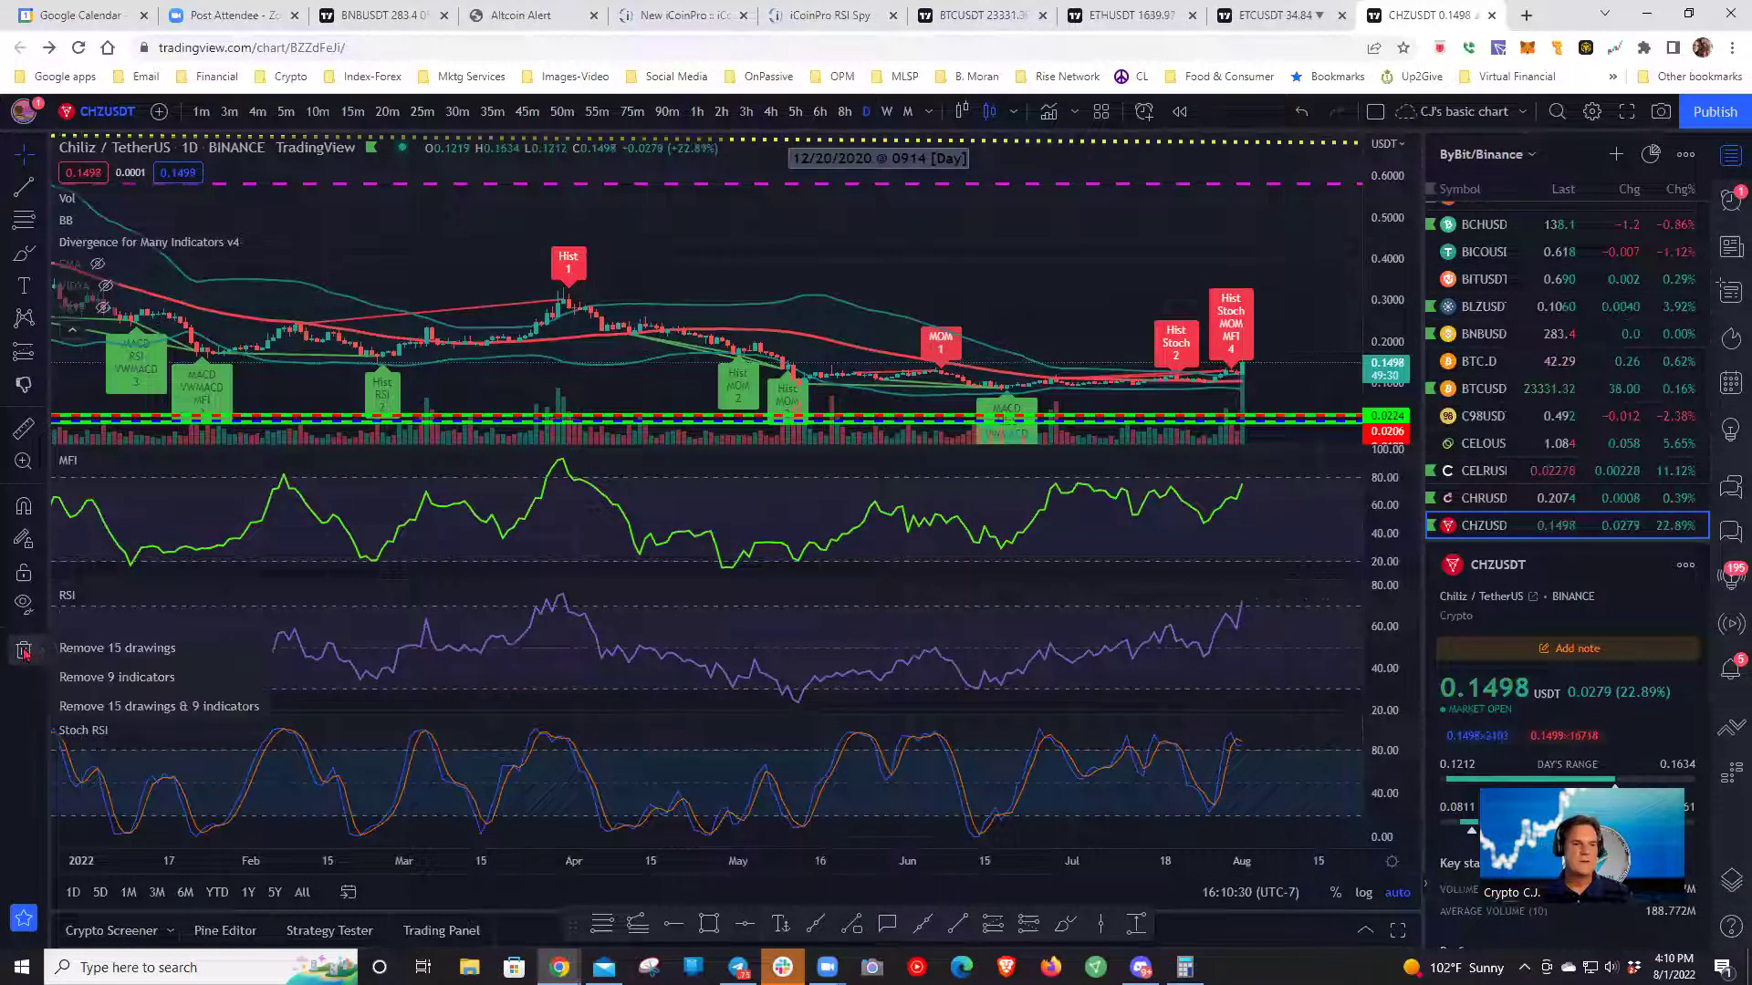
{"action": "left_click", "coordinate": [117, 648]}
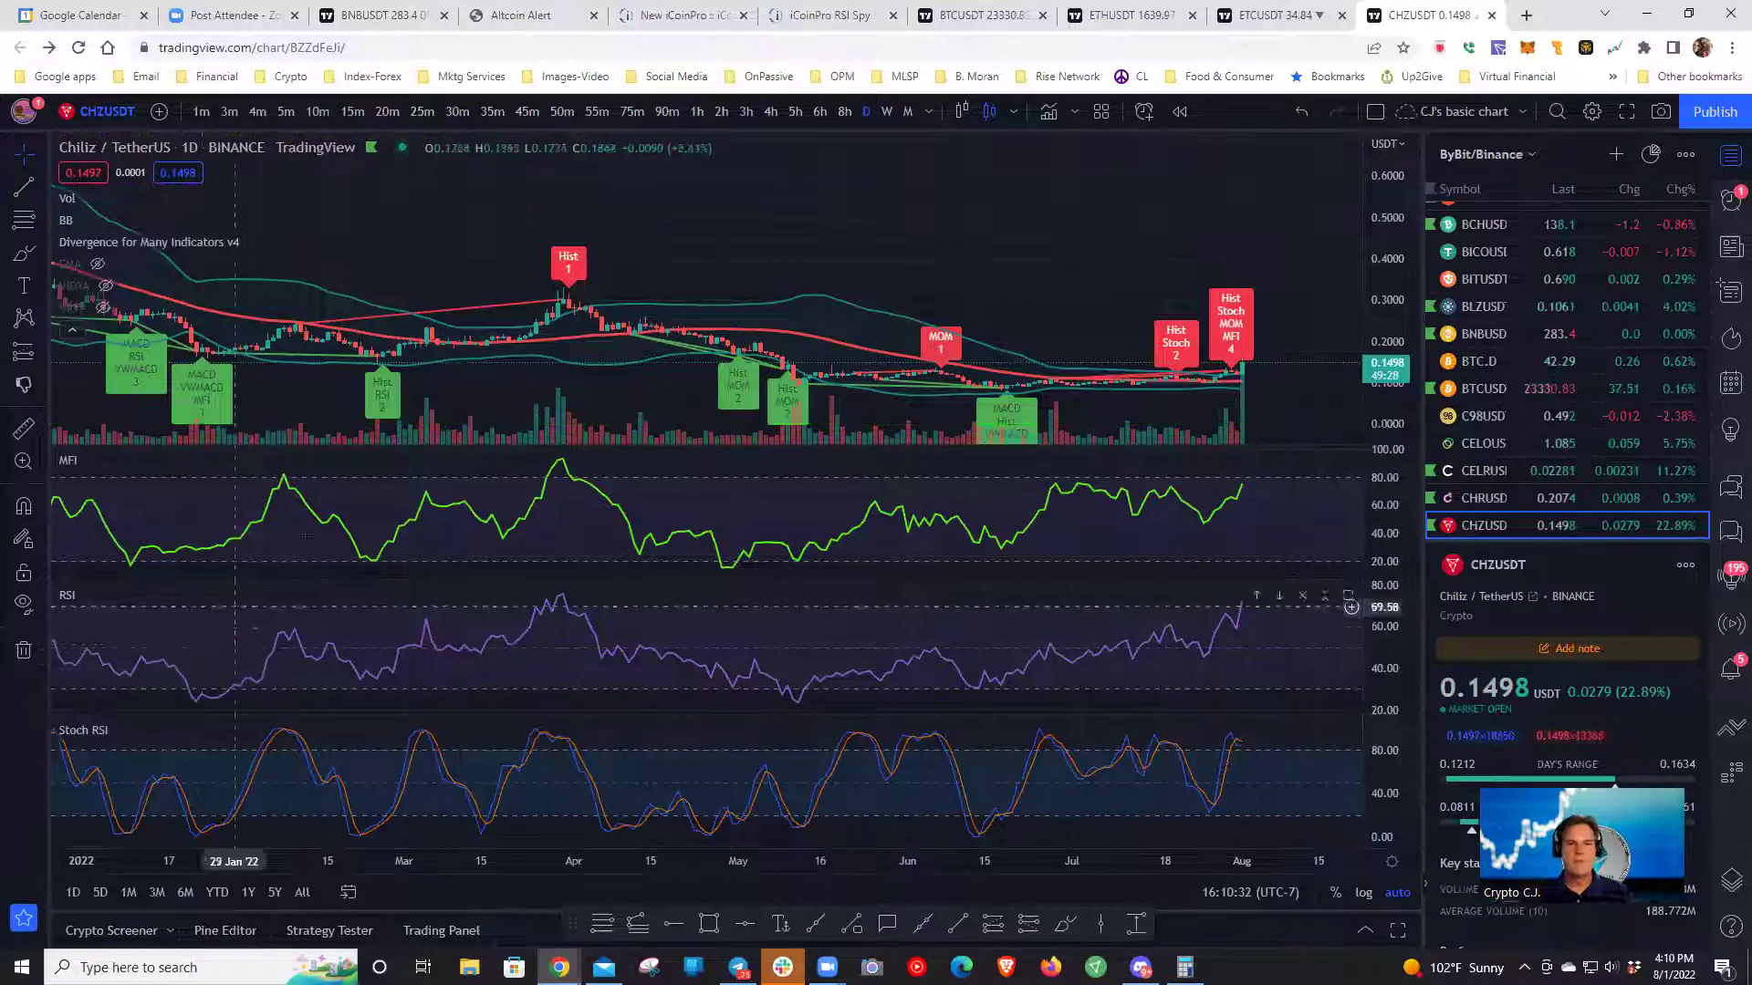
- Measure the decline from the 30 Oct '21 high to 01 Aug '22, then go to 1-hour candles
{"action": "scroll", "coordinate": [796, 196], "scroll_direction": "down", "scroll_amount": 1}
{"action": "scroll", "coordinate": [796, 196], "scroll_direction": "down", "scroll_amount": 1}
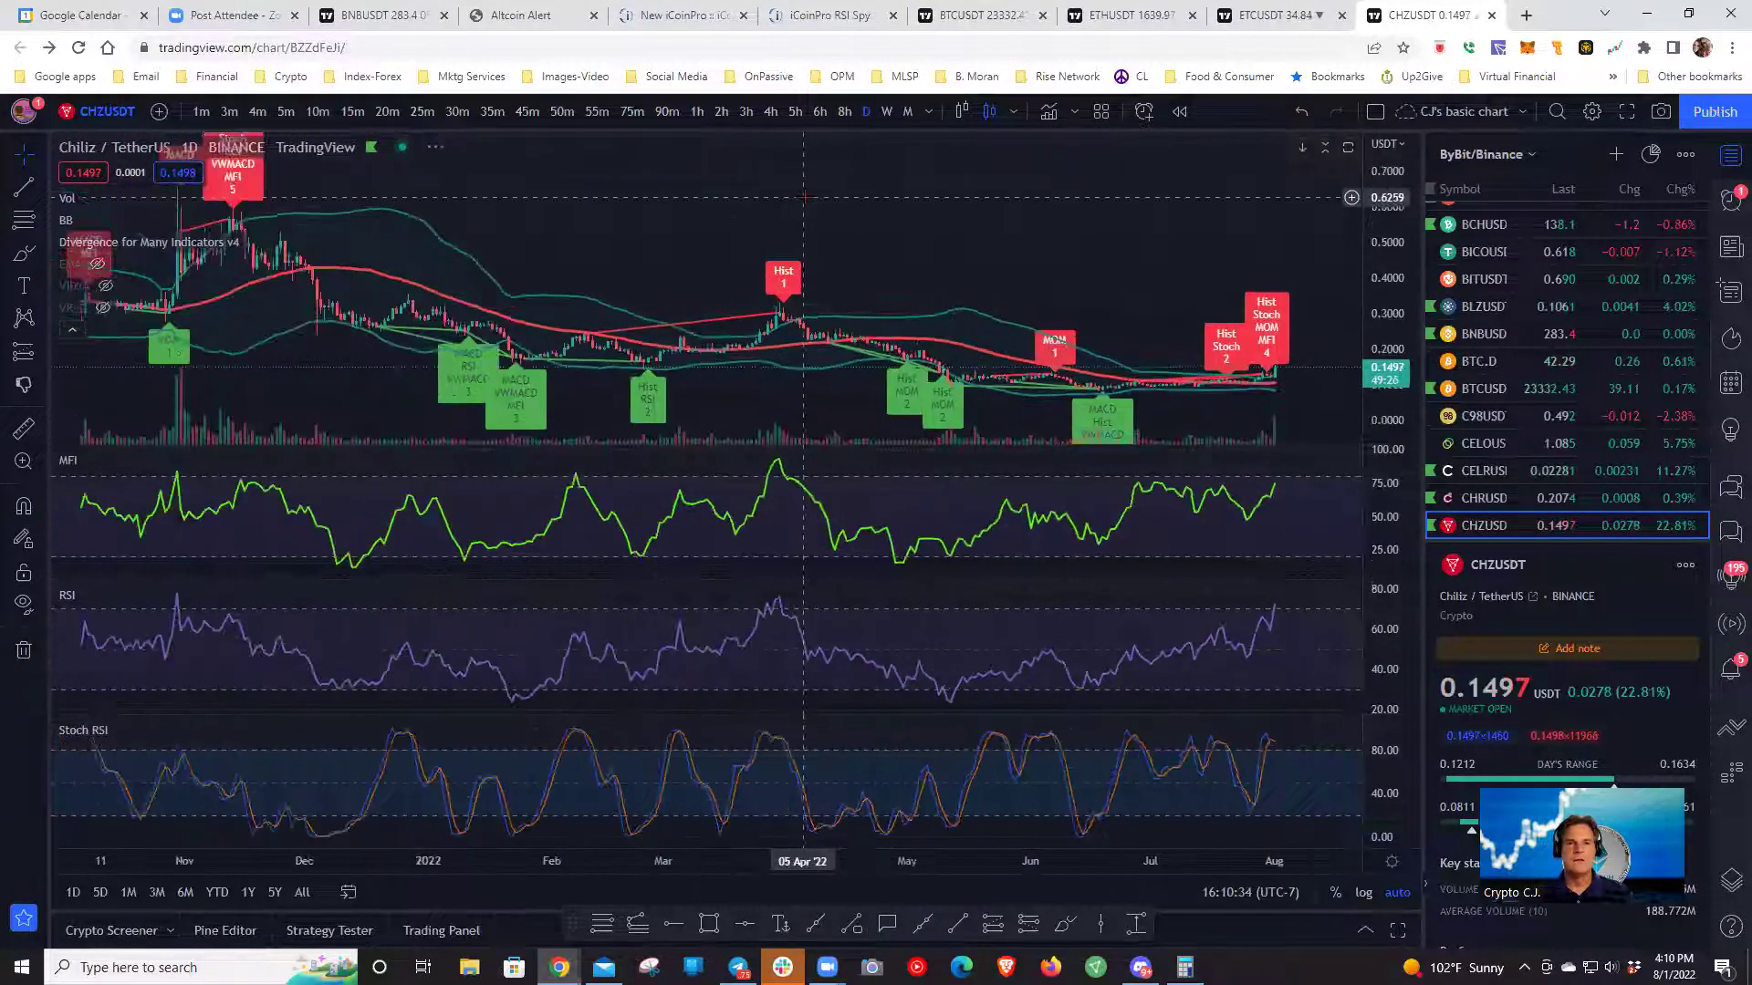
{"action": "left_click", "coordinate": [24, 428]}
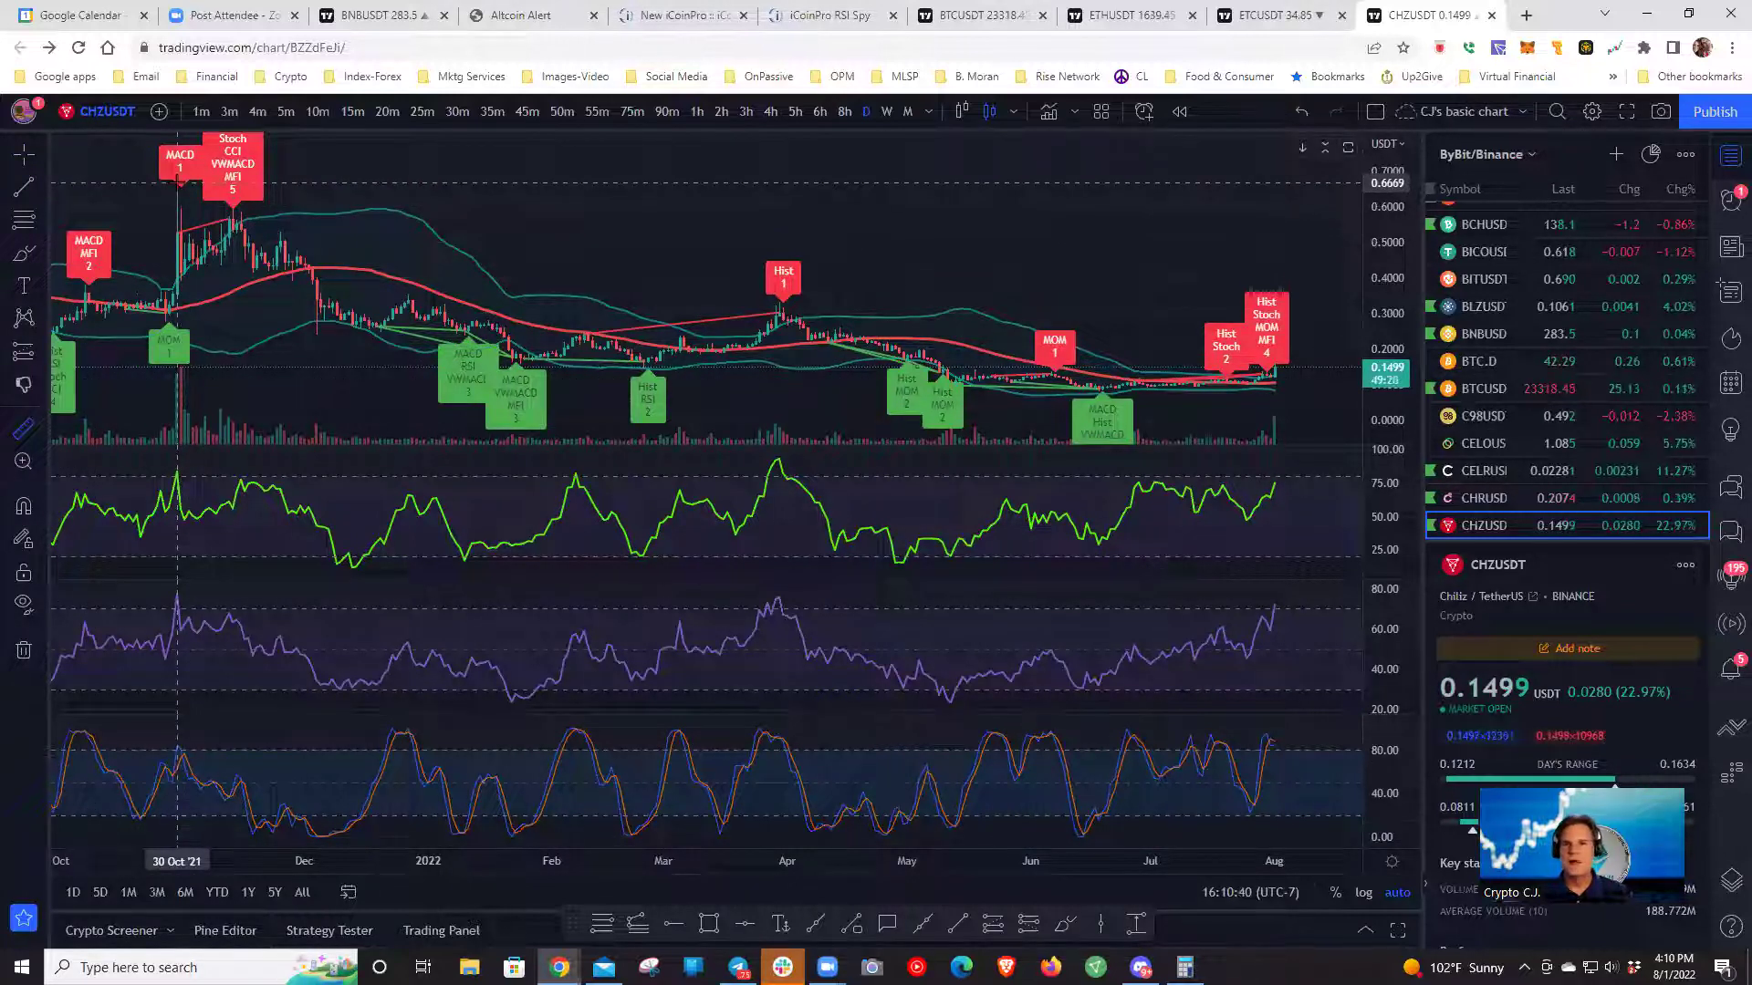
{"action": "left_click", "coordinate": [178, 183]}
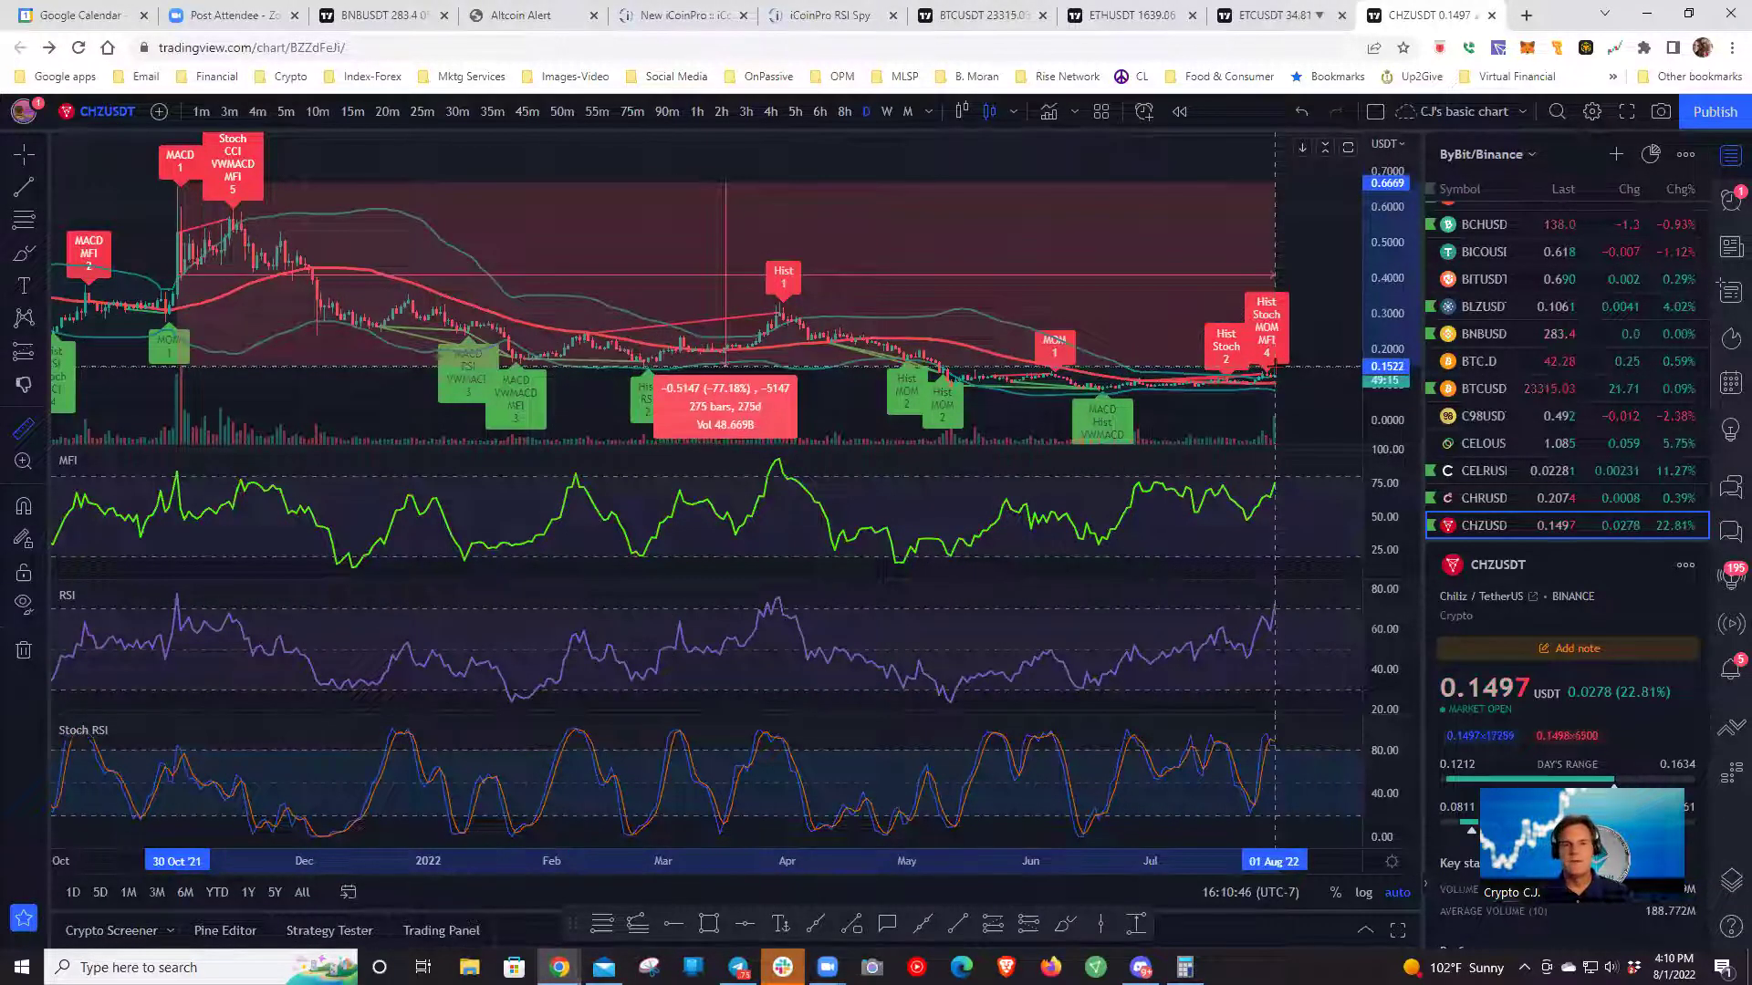
{"action": "left_click", "coordinate": [1275, 365]}
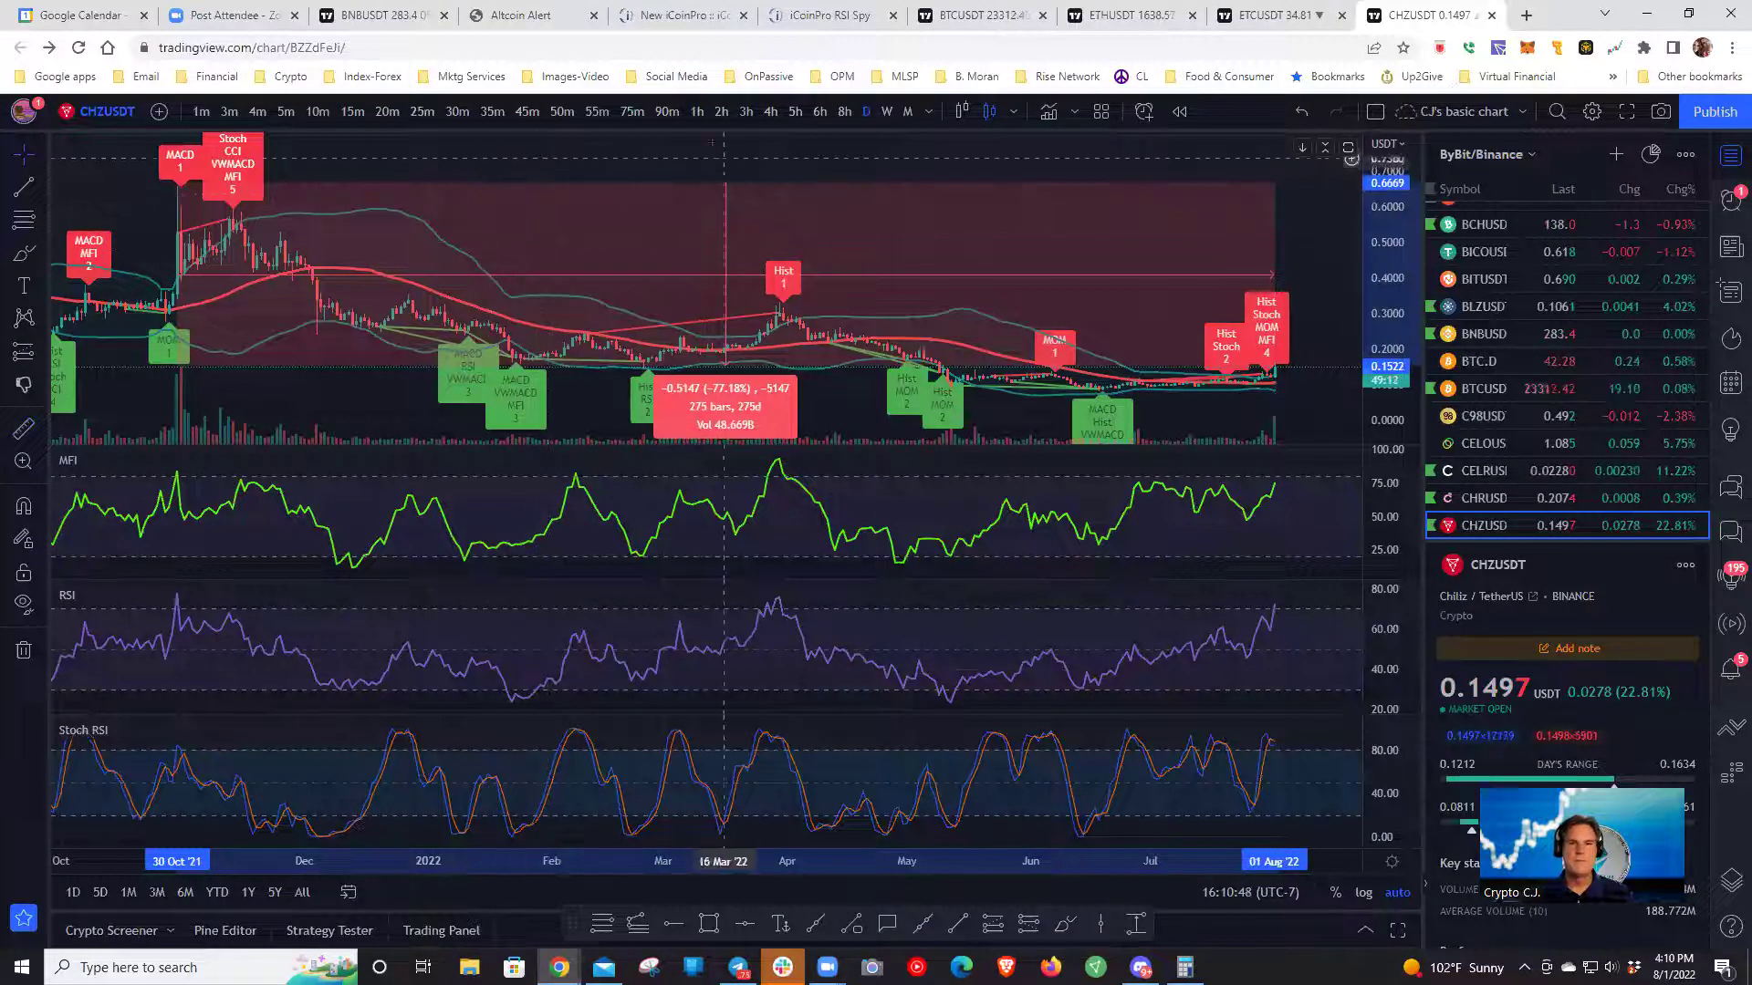
{"action": "left_click", "coordinate": [697, 112]}
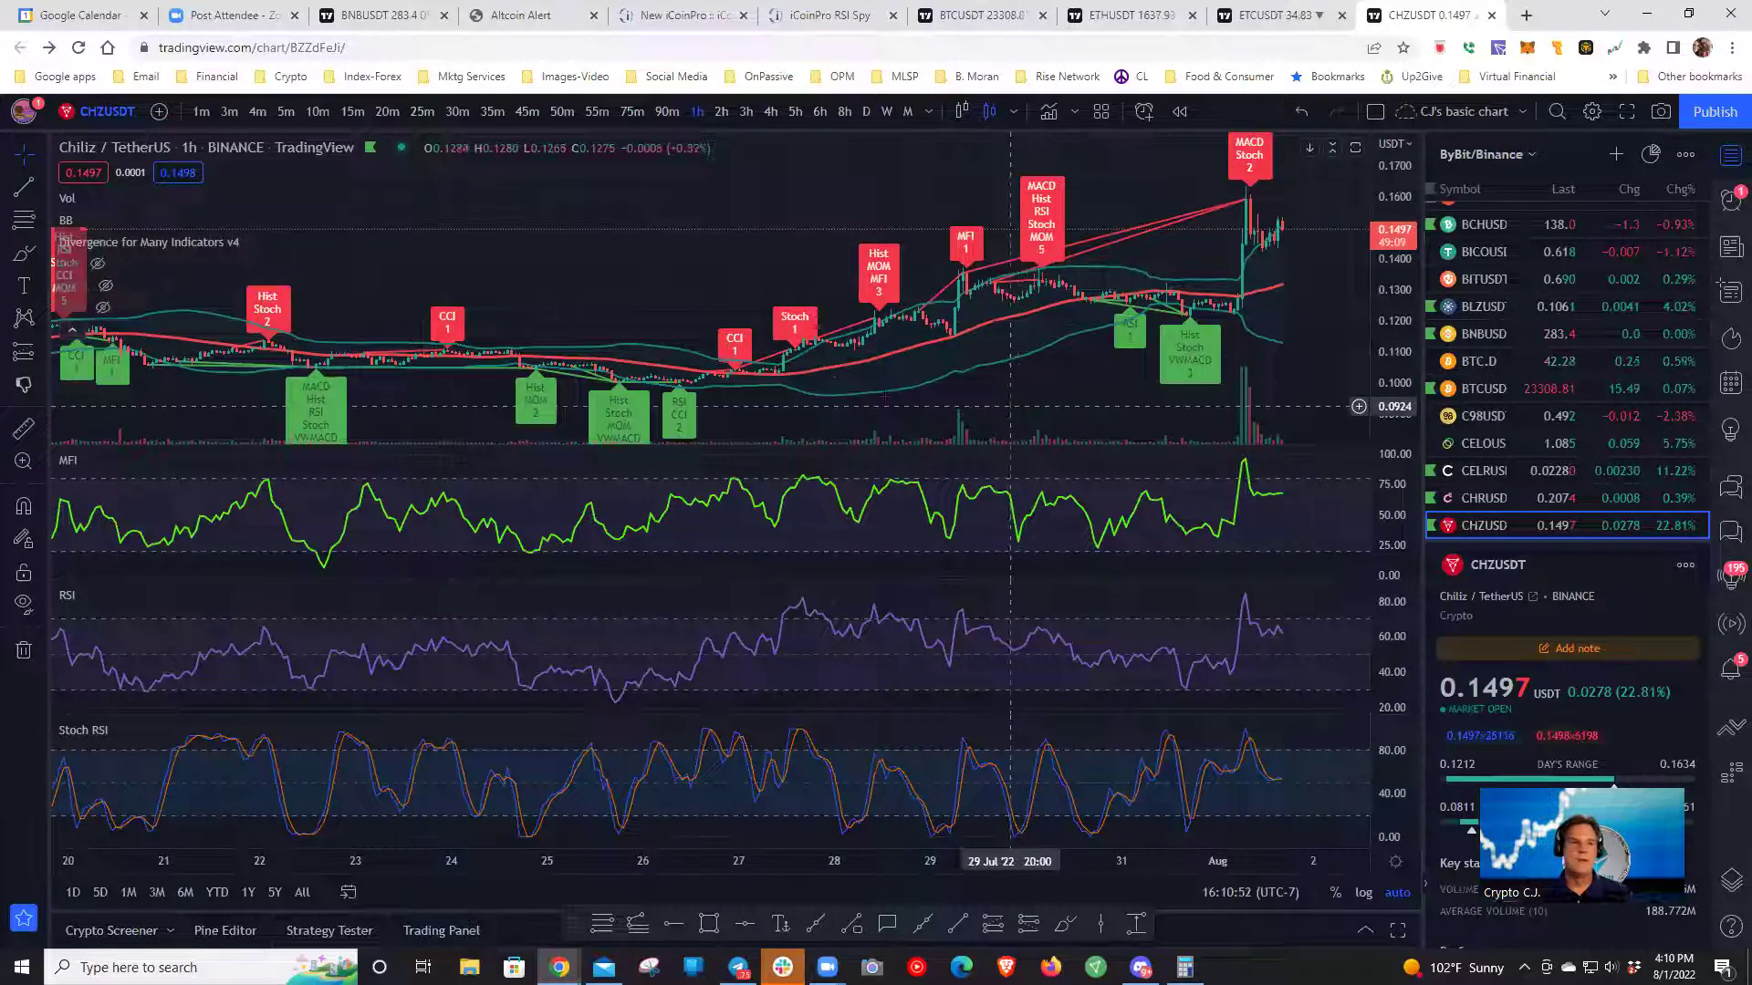
- Hide the Divergence labels and measure the rise from the Jul 26 low to 1 Aug
{"action": "left_click", "coordinate": [254, 242]}
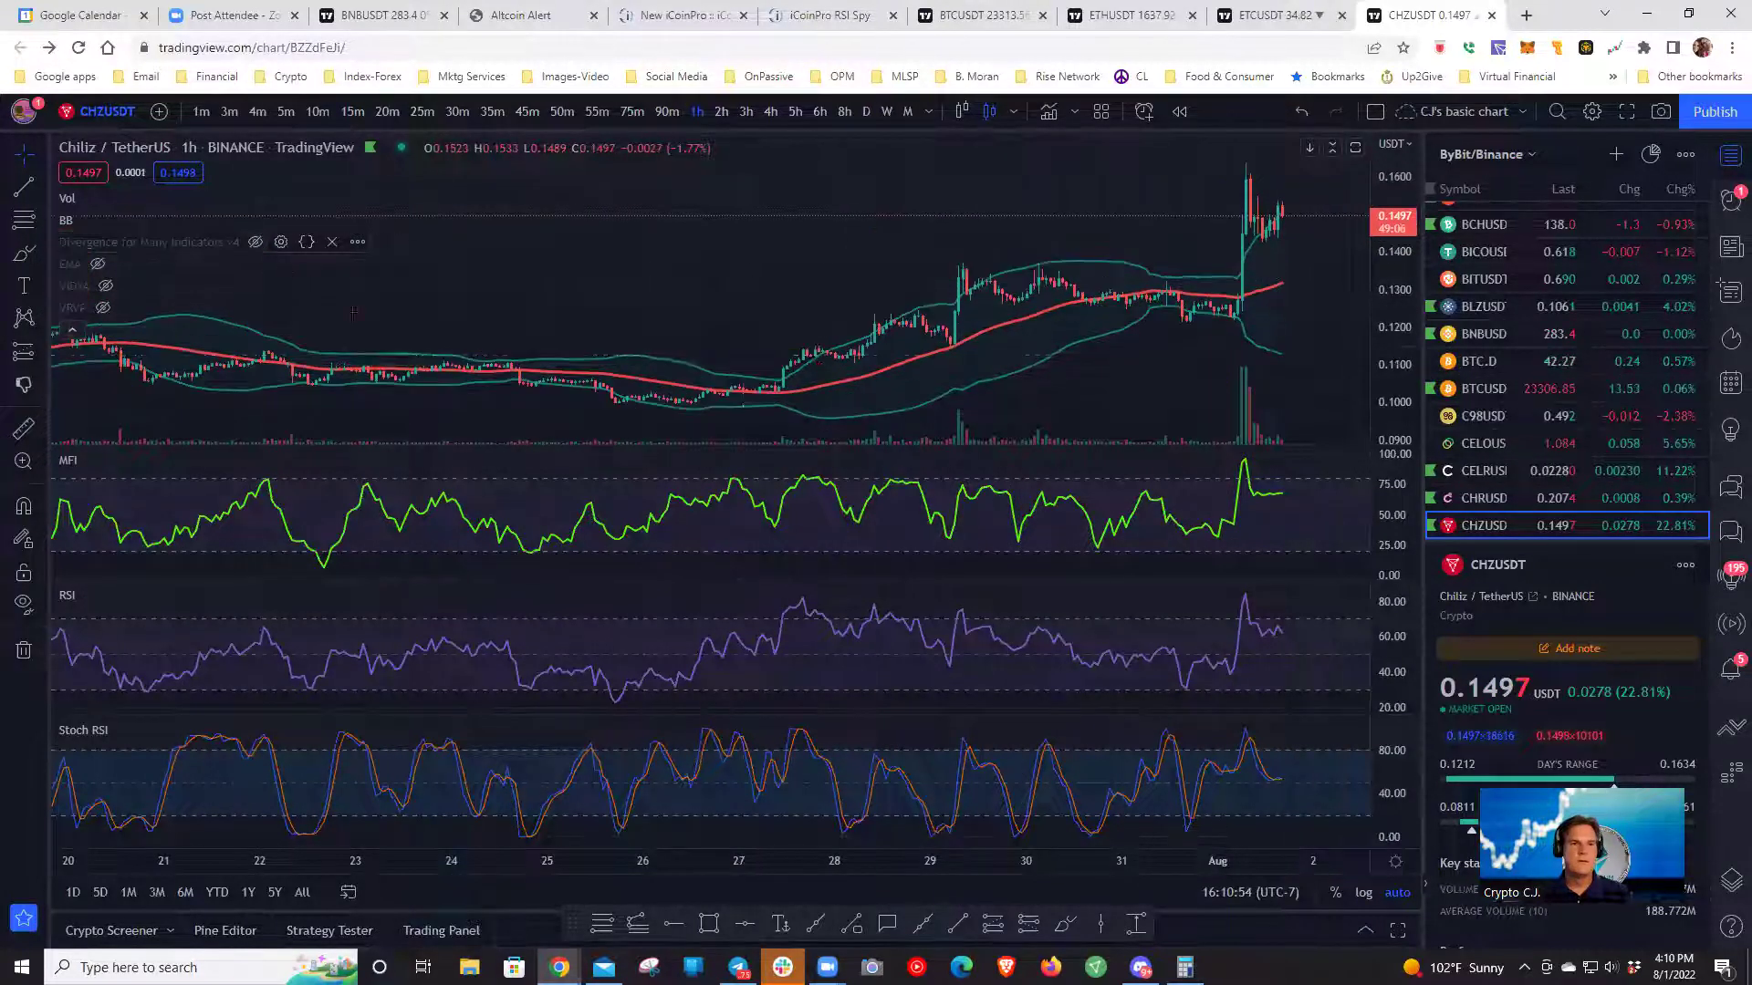
{"action": "left_click_drag", "start_coordinate": [1053, 426], "coordinate": [970, 425]}
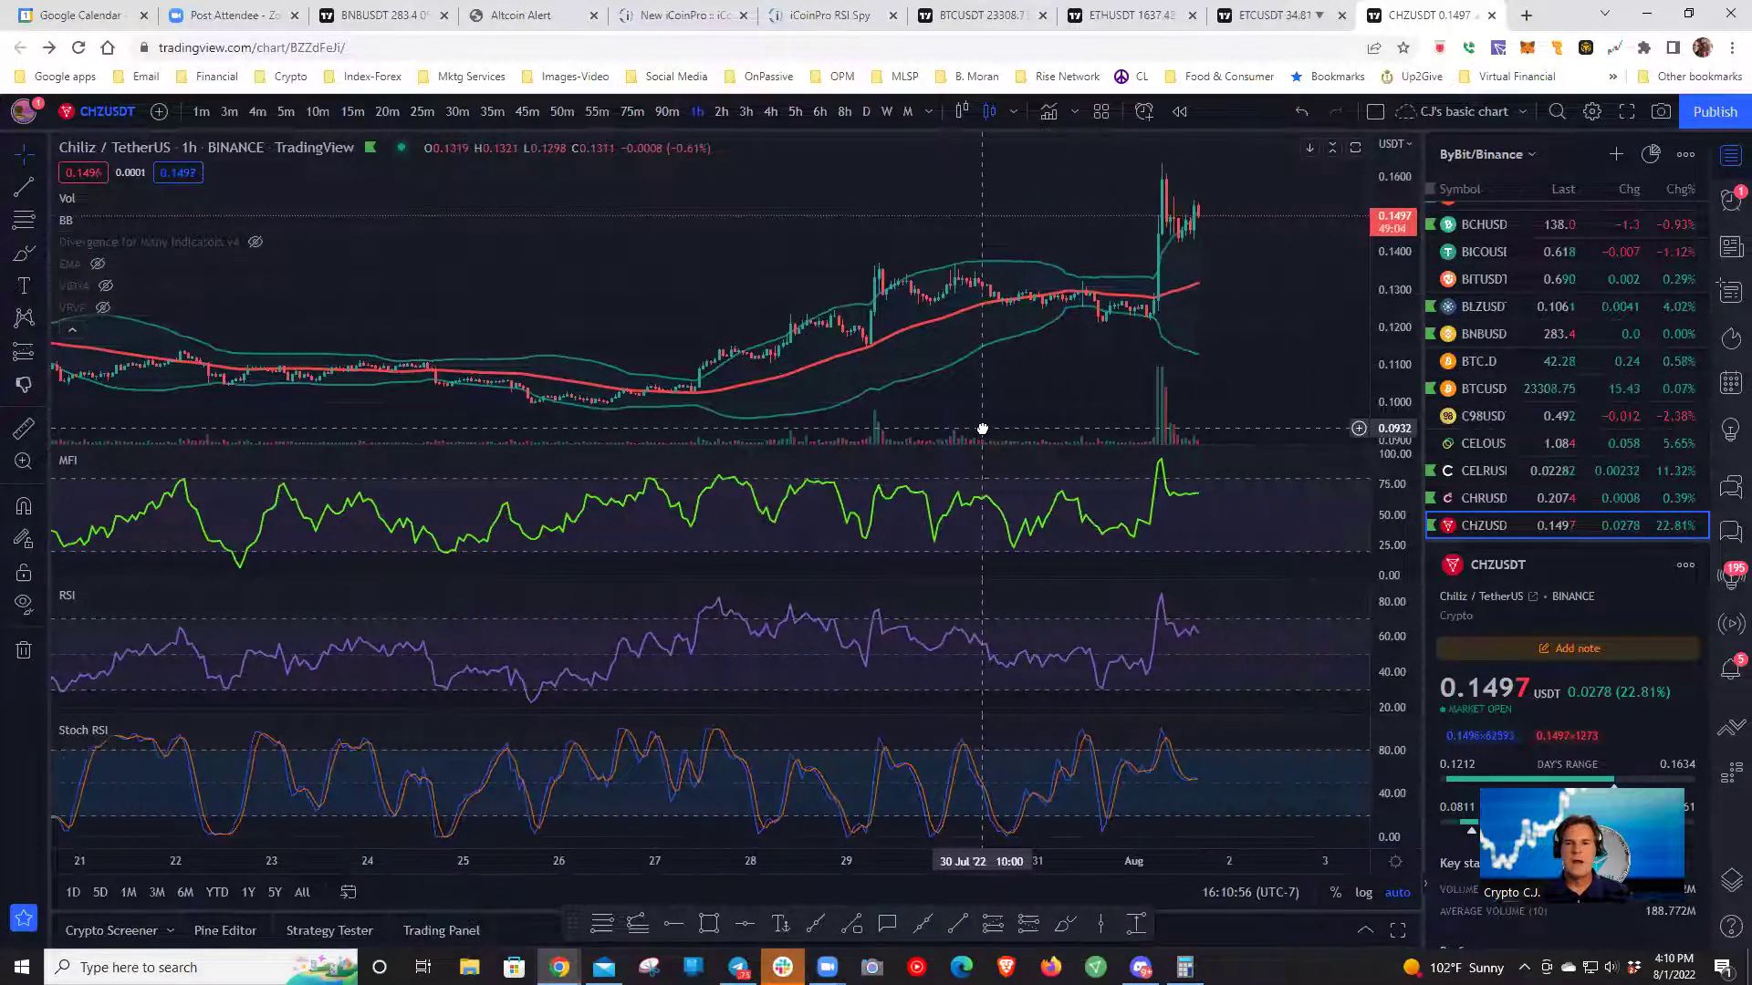
{"action": "left_click", "coordinate": [607, 399], "text": "shift"}
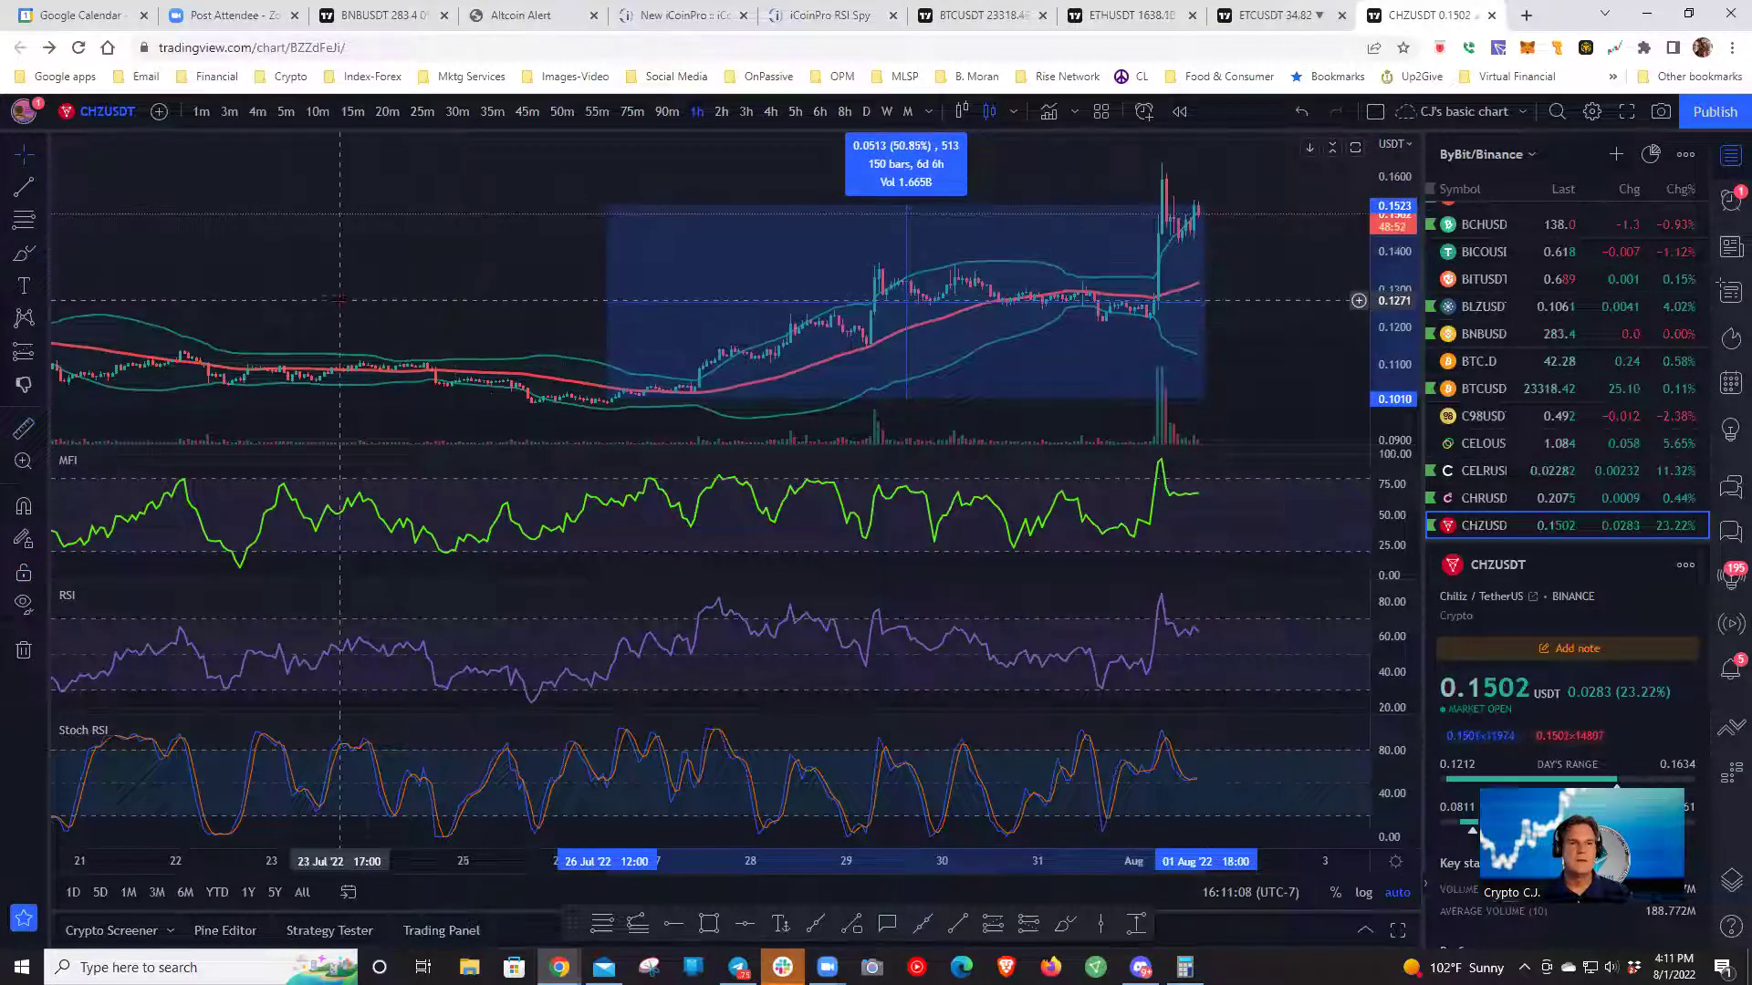
{"action": "left_click", "coordinate": [344, 266]}
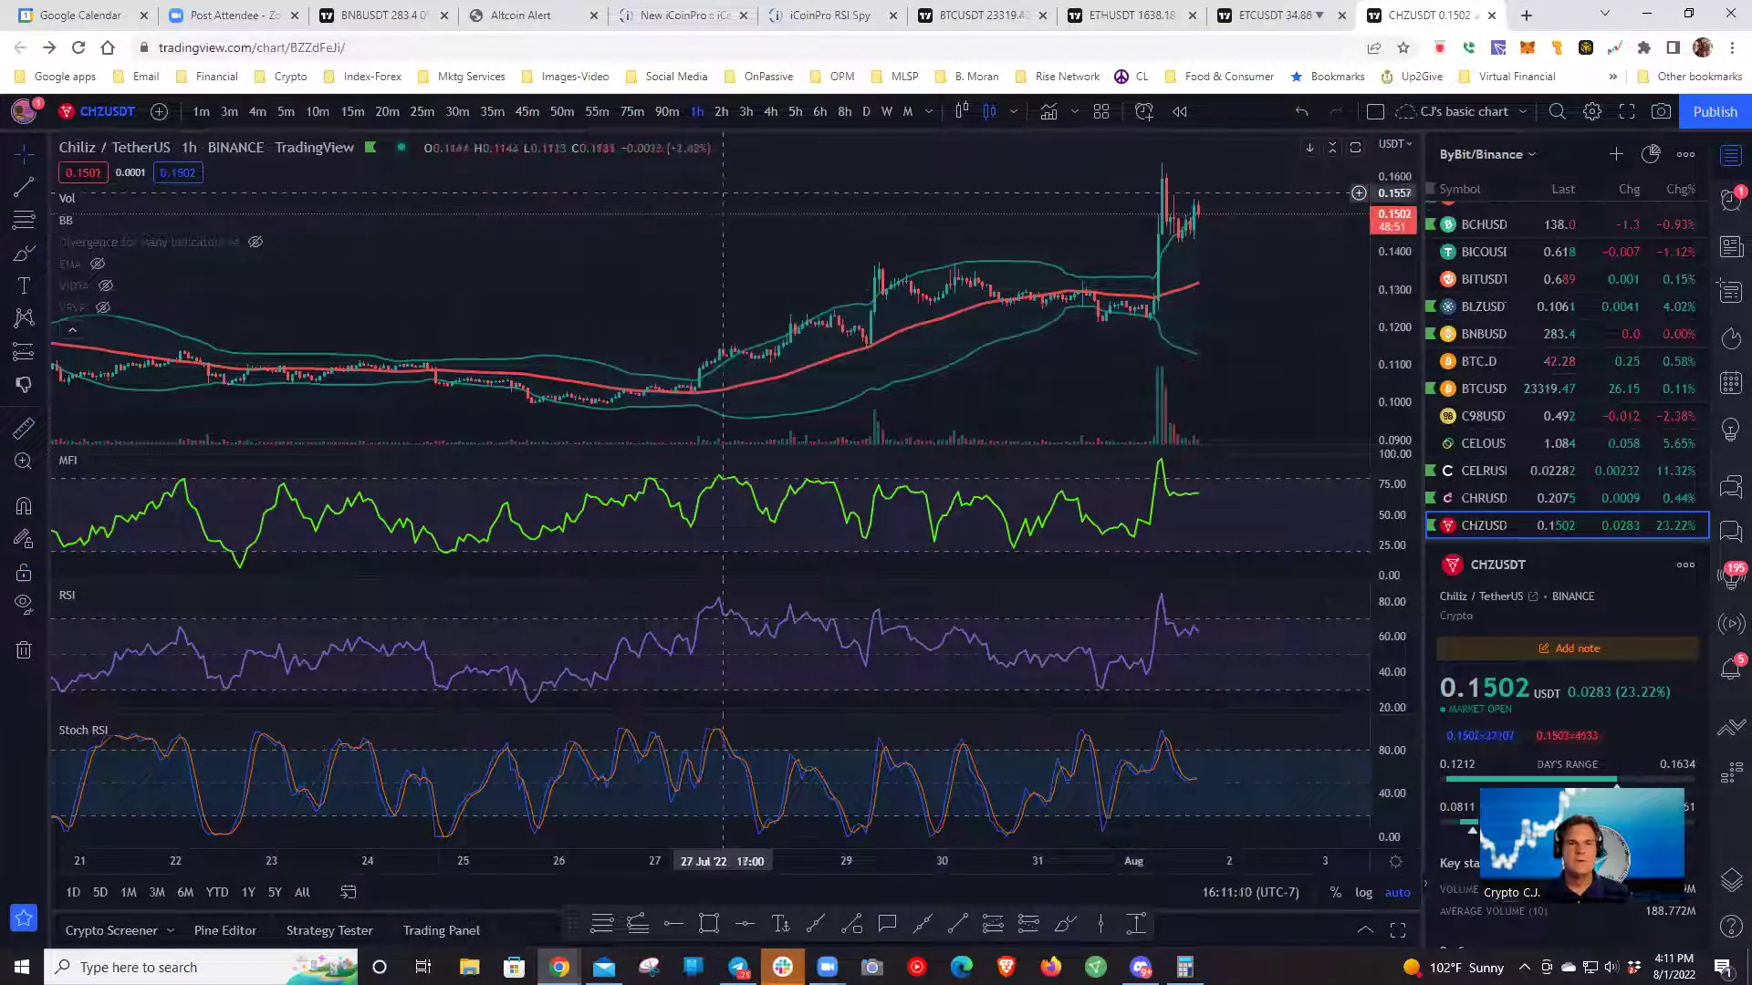
- Show CHZUSDT on 5-minute candles with the price scale left un-inverted after toggling Alt+I
{"action": "left_click", "coordinate": [286, 111]}
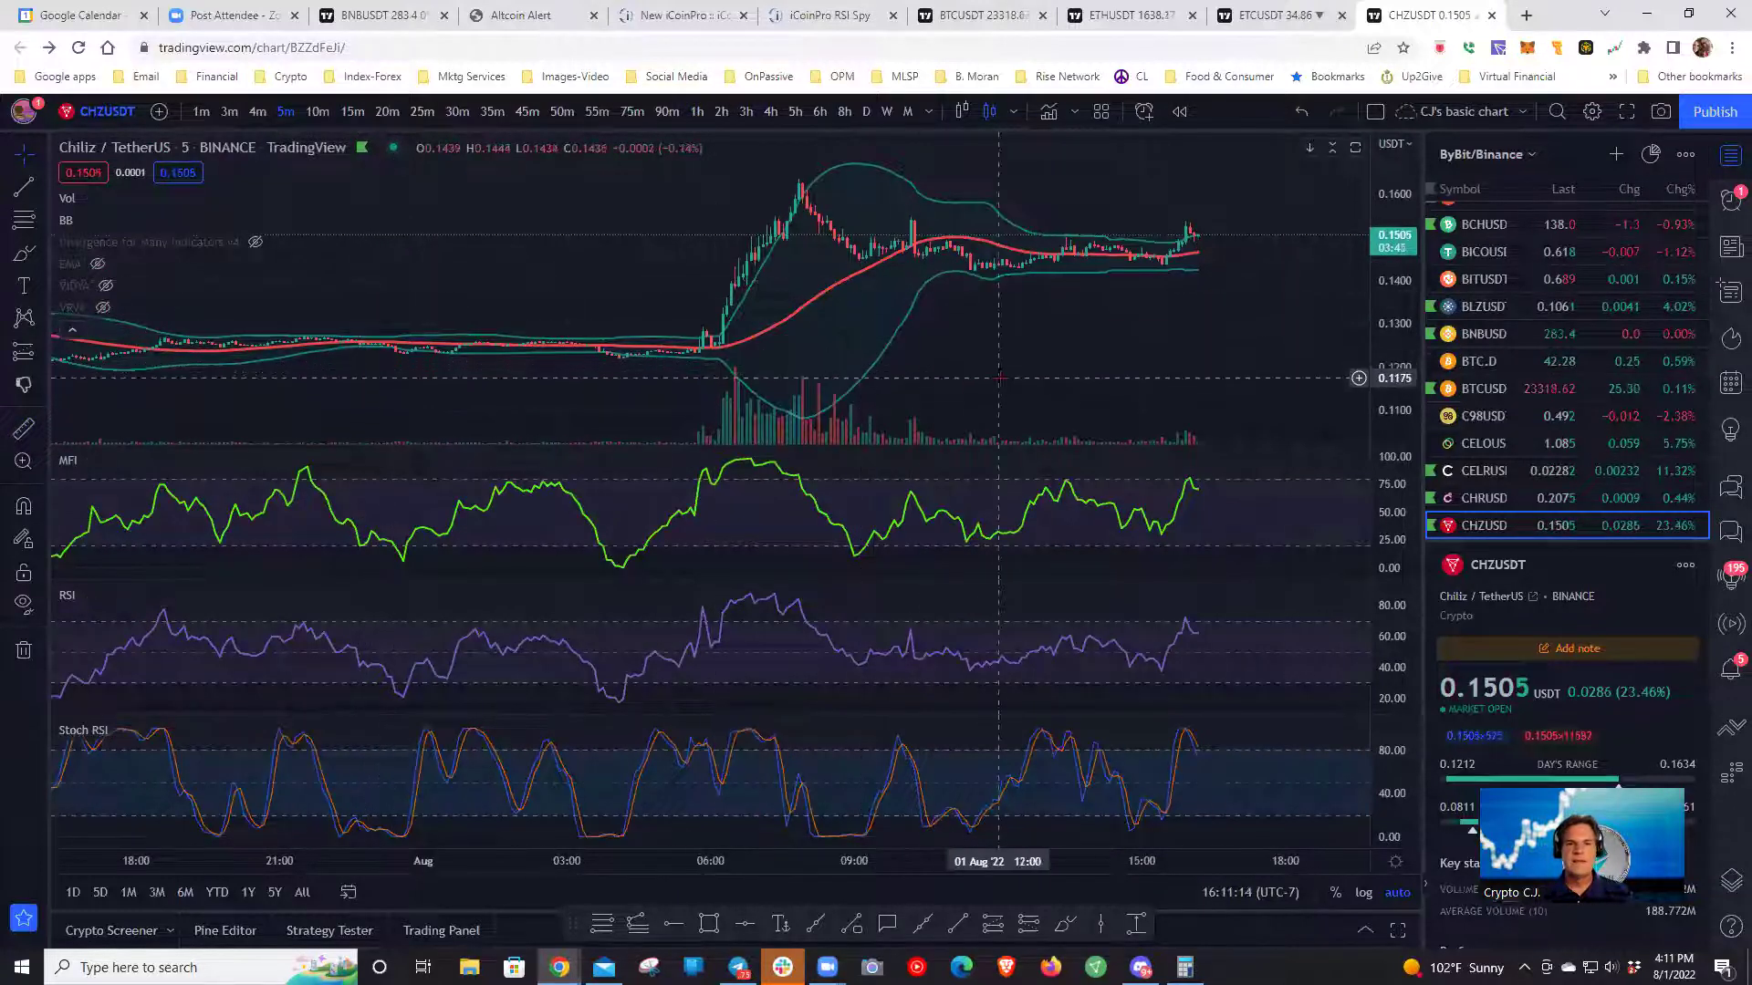
{"action": "left_click_drag", "start_coordinate": [956, 392], "coordinate": [871, 402]}
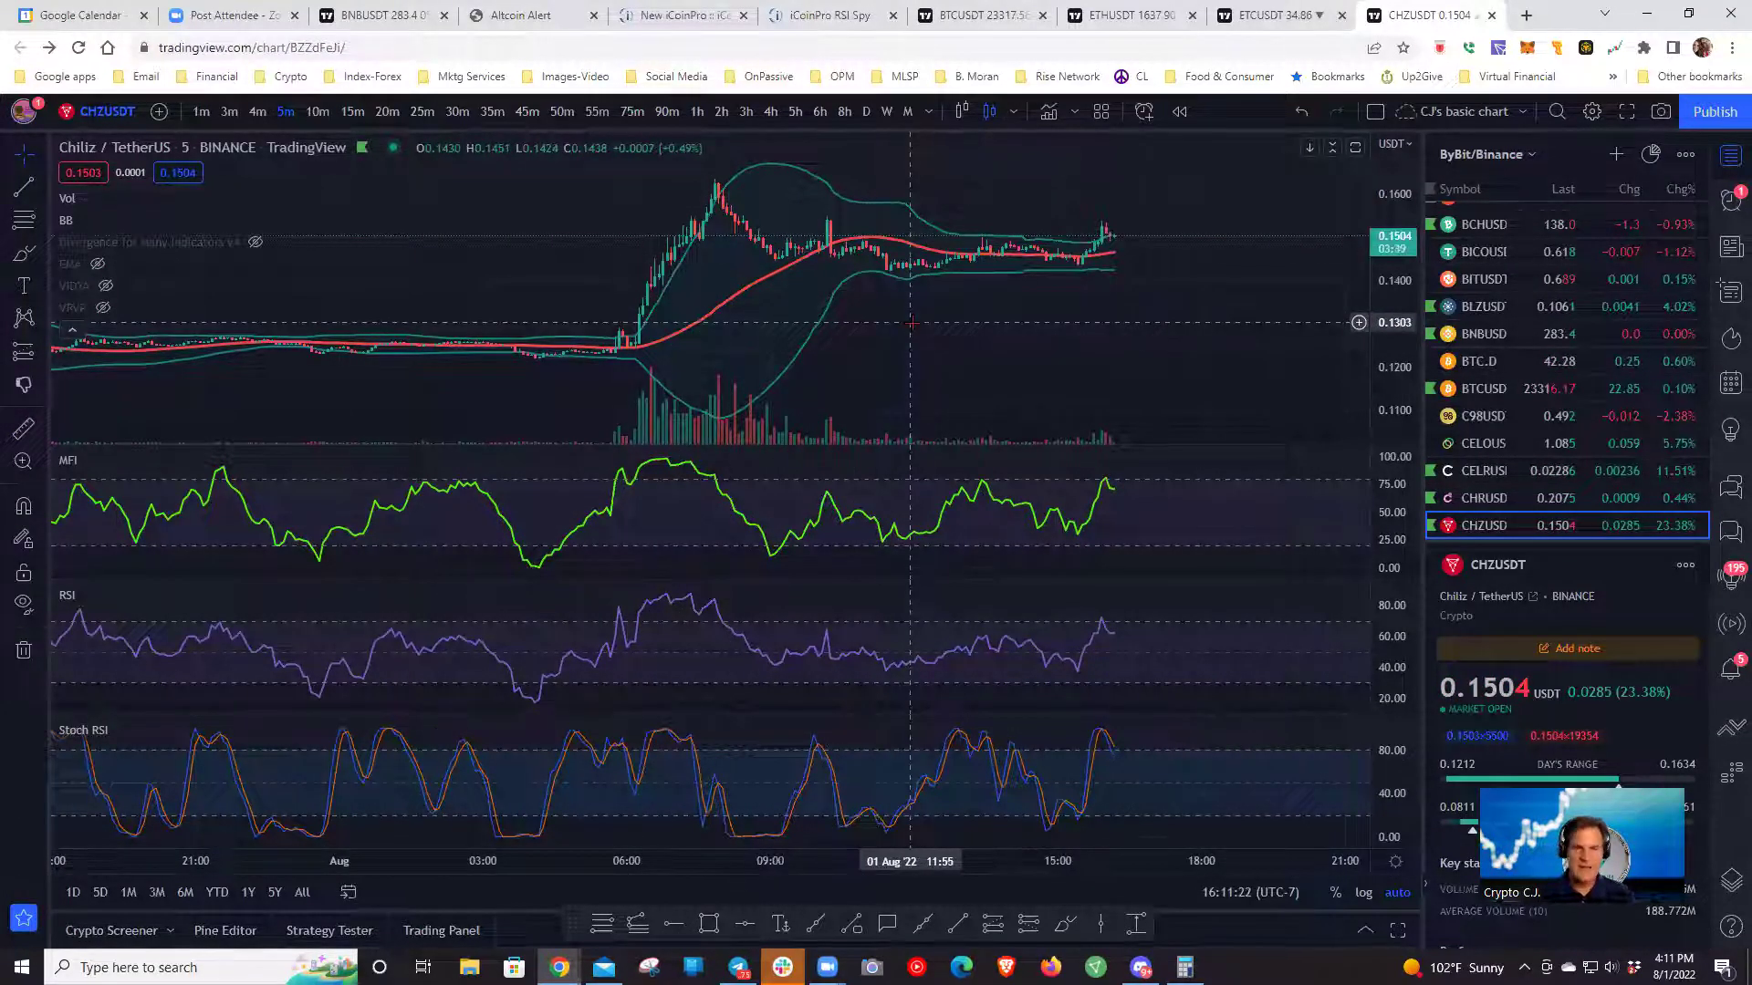
{"action": "key", "text": "alt+i"}
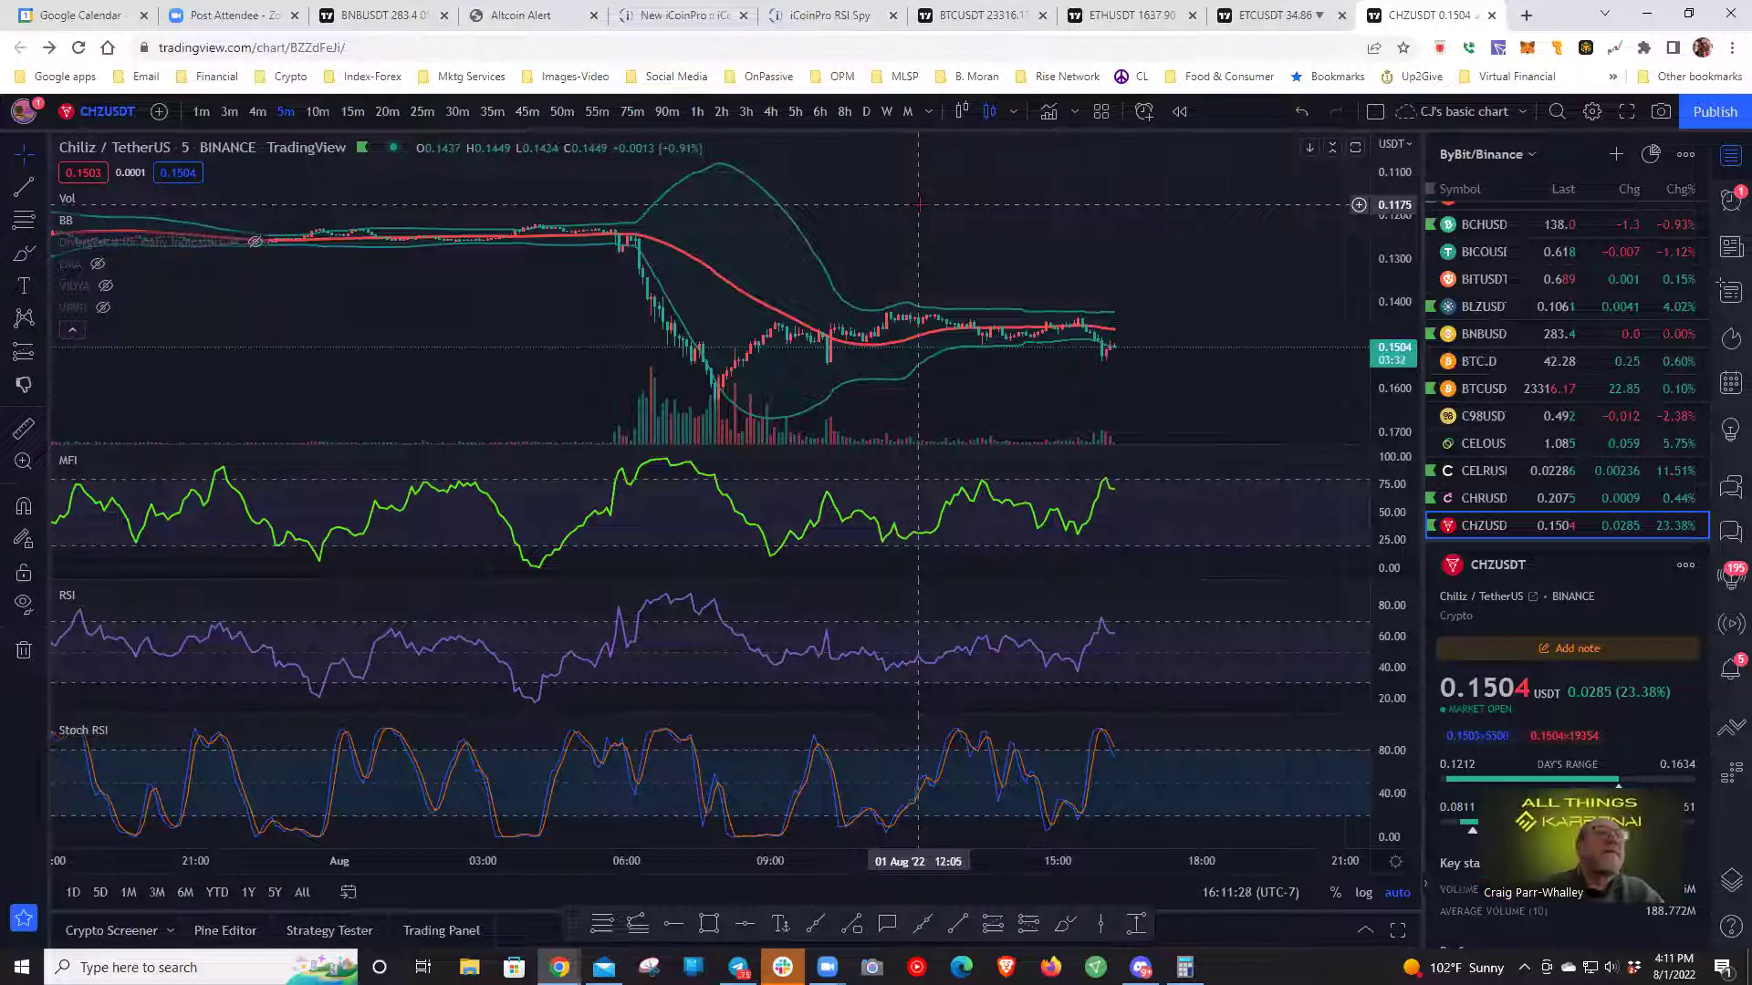
{"action": "key", "text": "alt+i"}
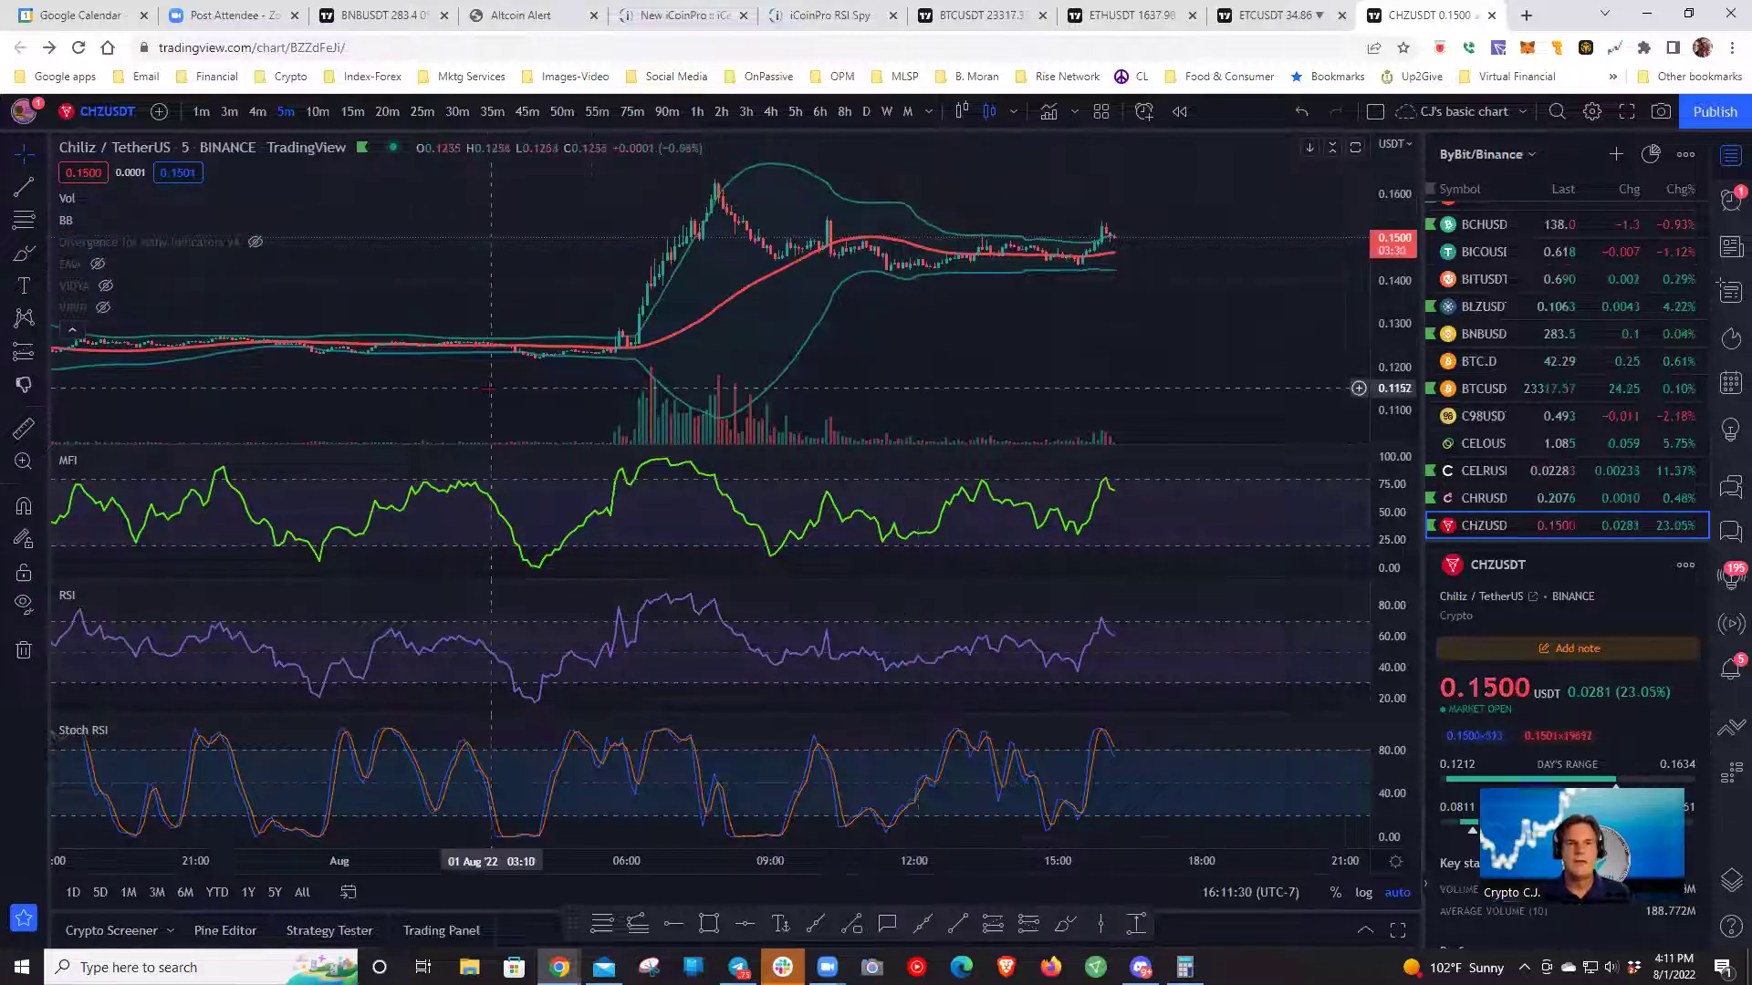
{"action": "left_click_drag", "start_coordinate": [623, 381], "coordinate": [551, 379]}
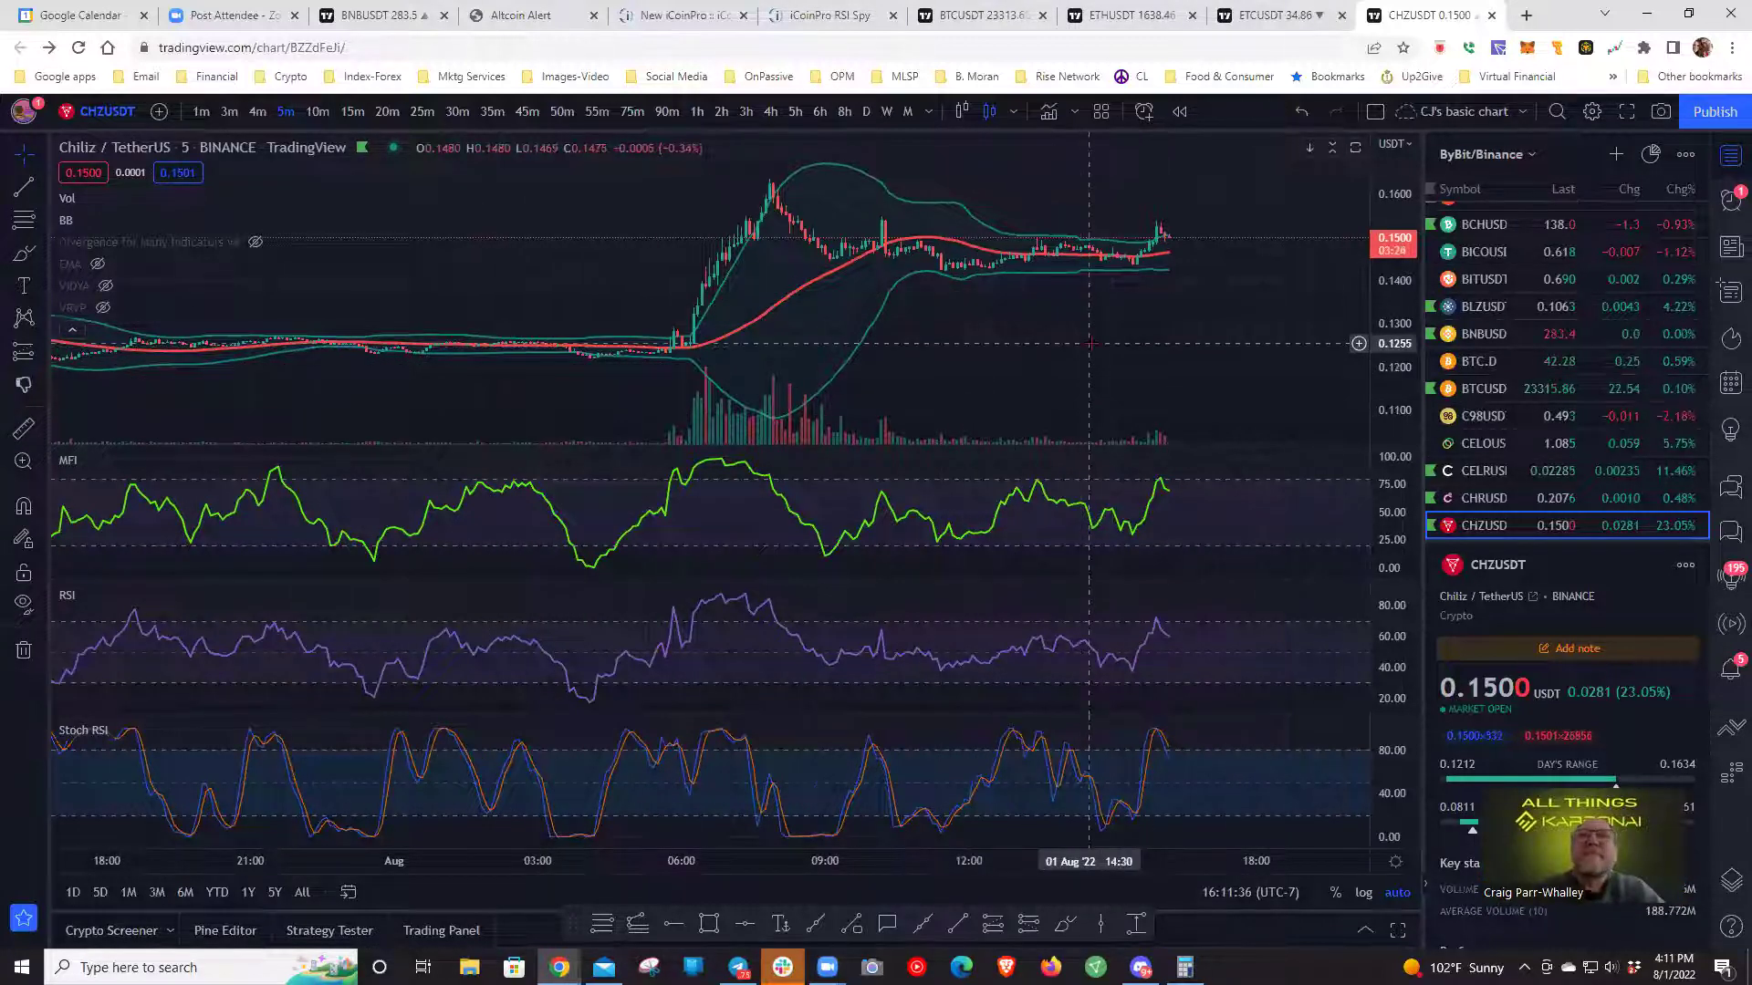
{"action": "left_click_drag", "start_coordinate": [1112, 385], "coordinate": [1061, 391]}
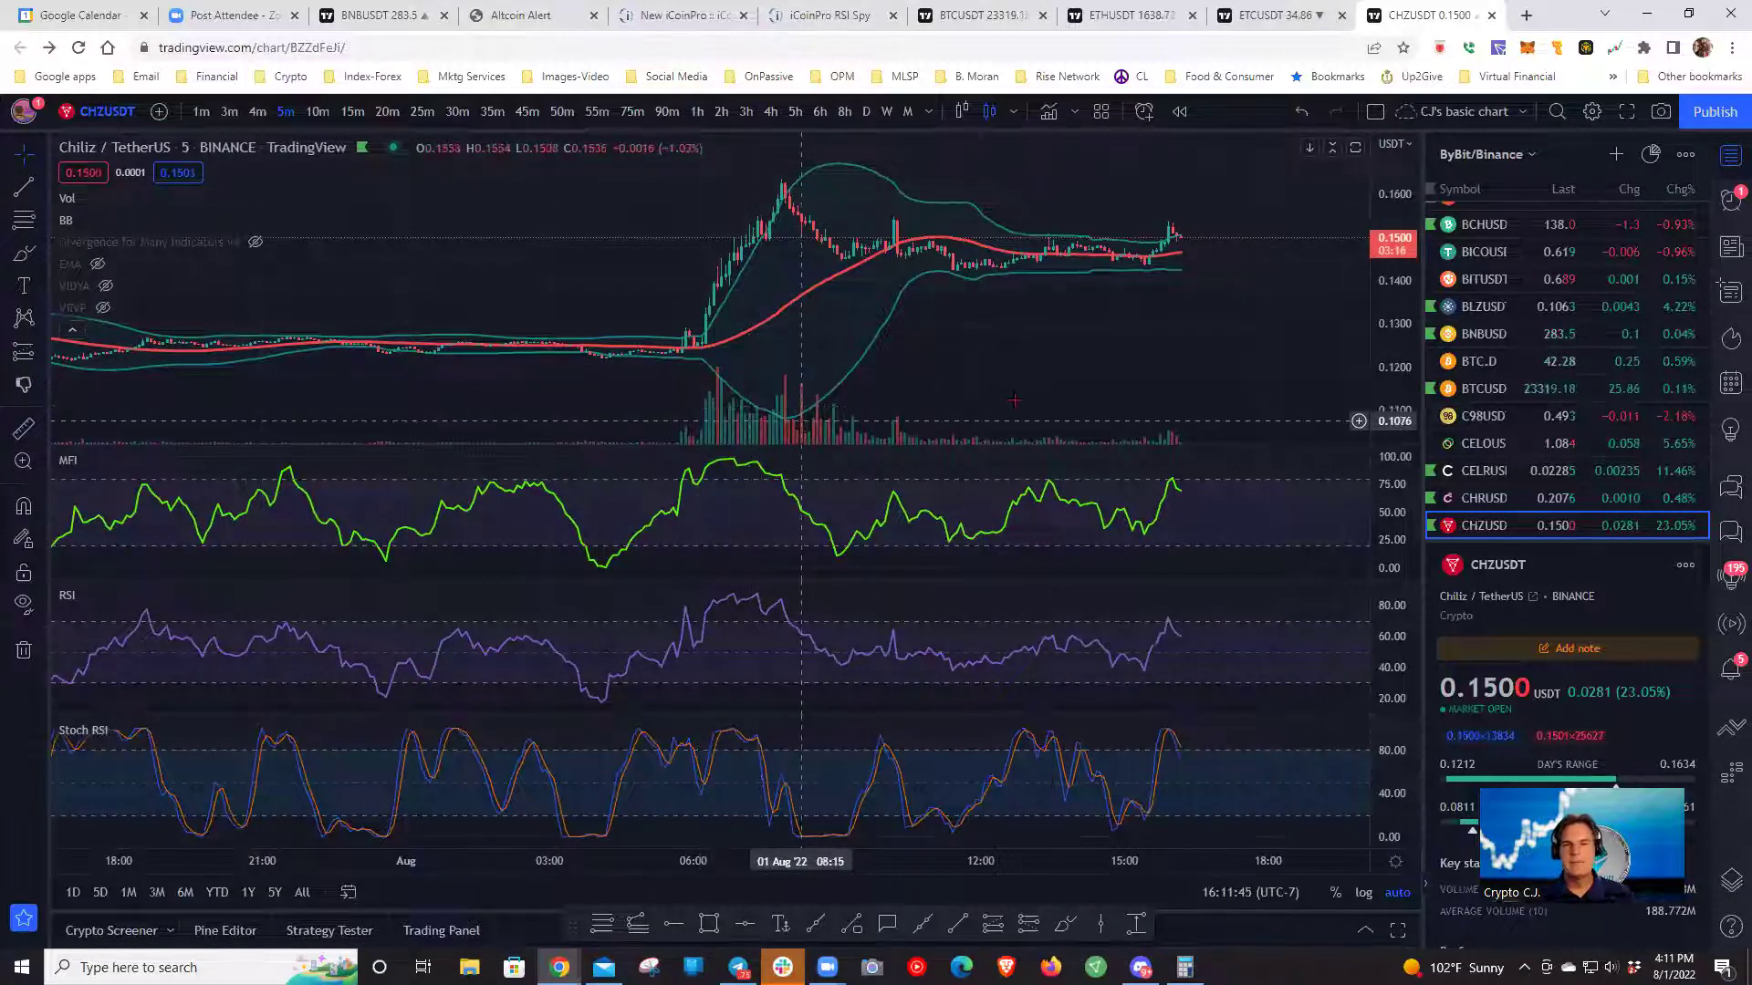
{"action": "scroll", "coordinate": [1018, 399], "scroll_direction": "right", "scroll_amount": 2}
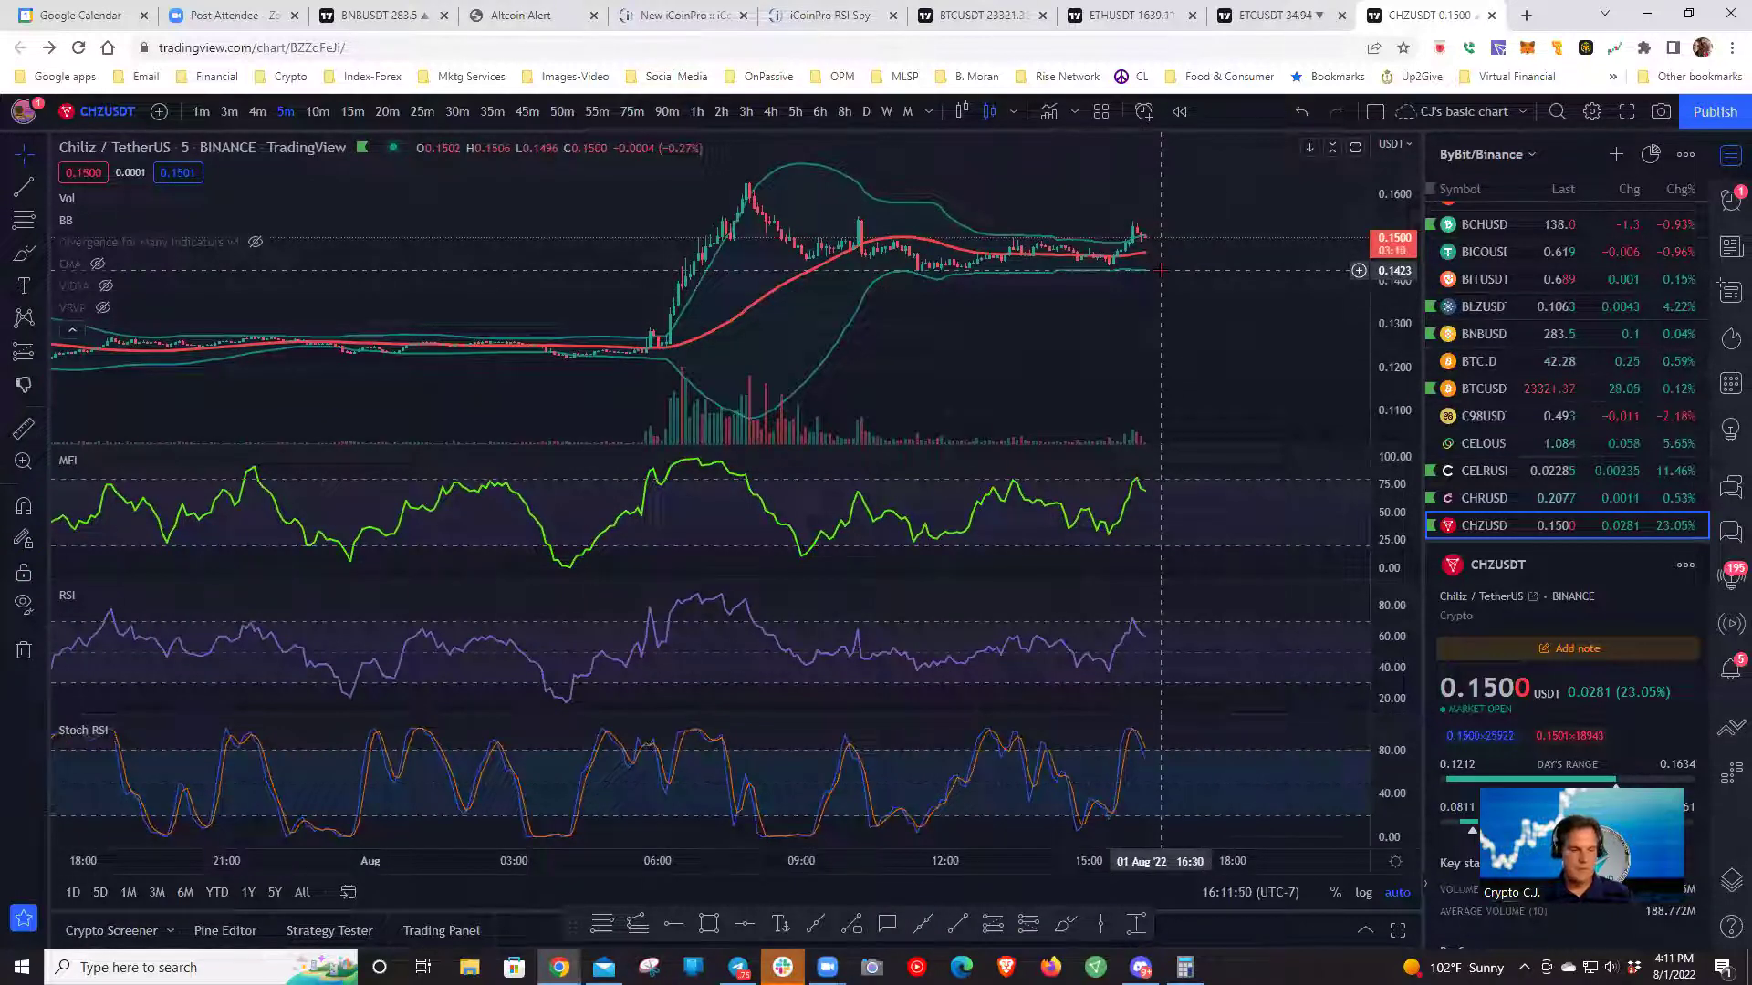
{"action": "left_click", "coordinate": [1160, 270], "text": "shift"}
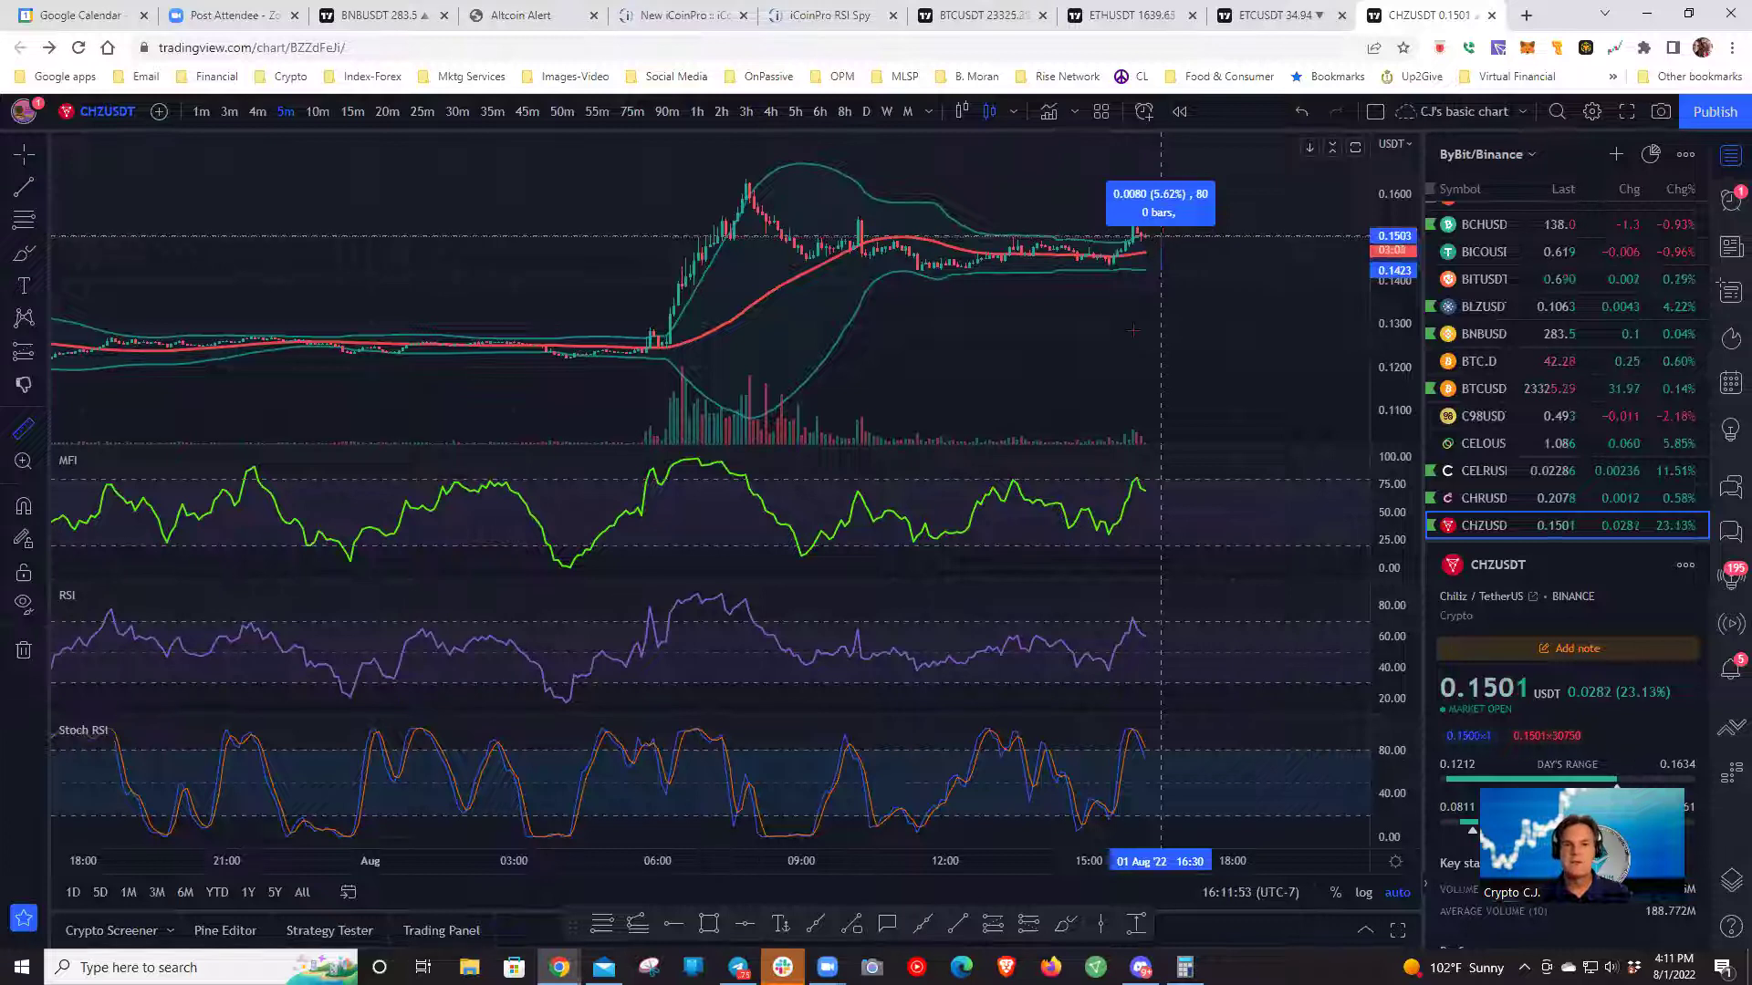
{"action": "key", "text": "Escape"}
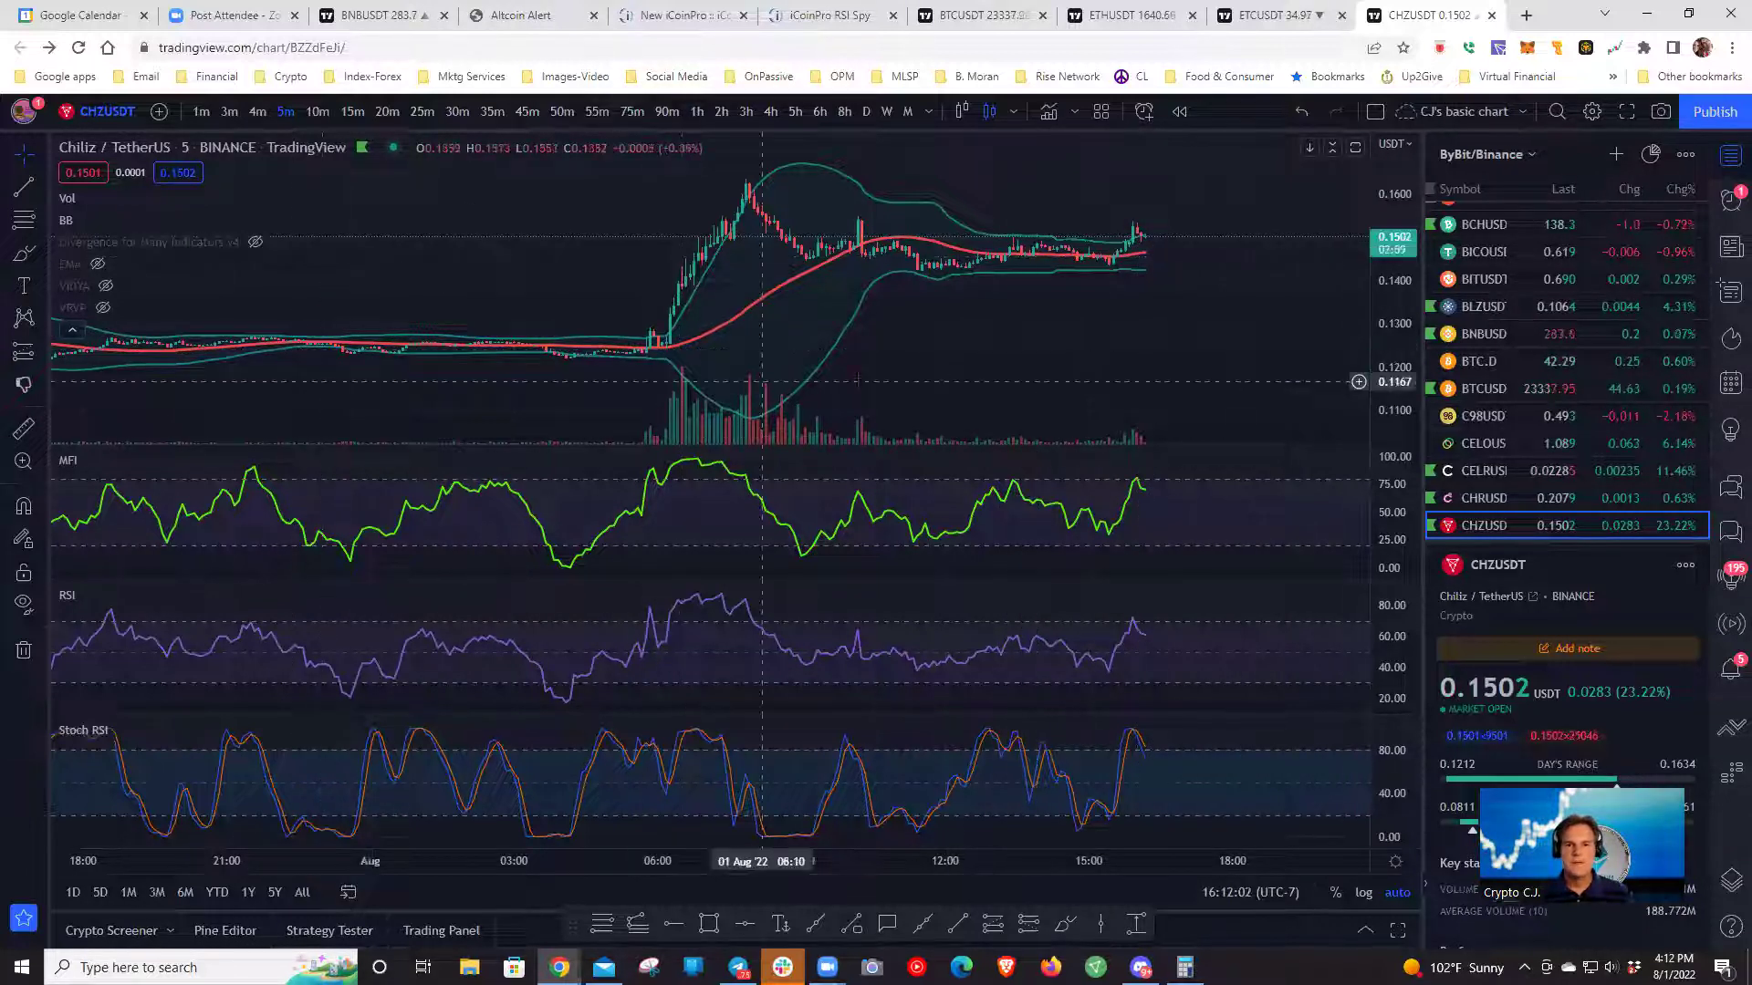
{"action": "left_click_drag", "start_coordinate": [1048, 374], "coordinate": [986, 381]}
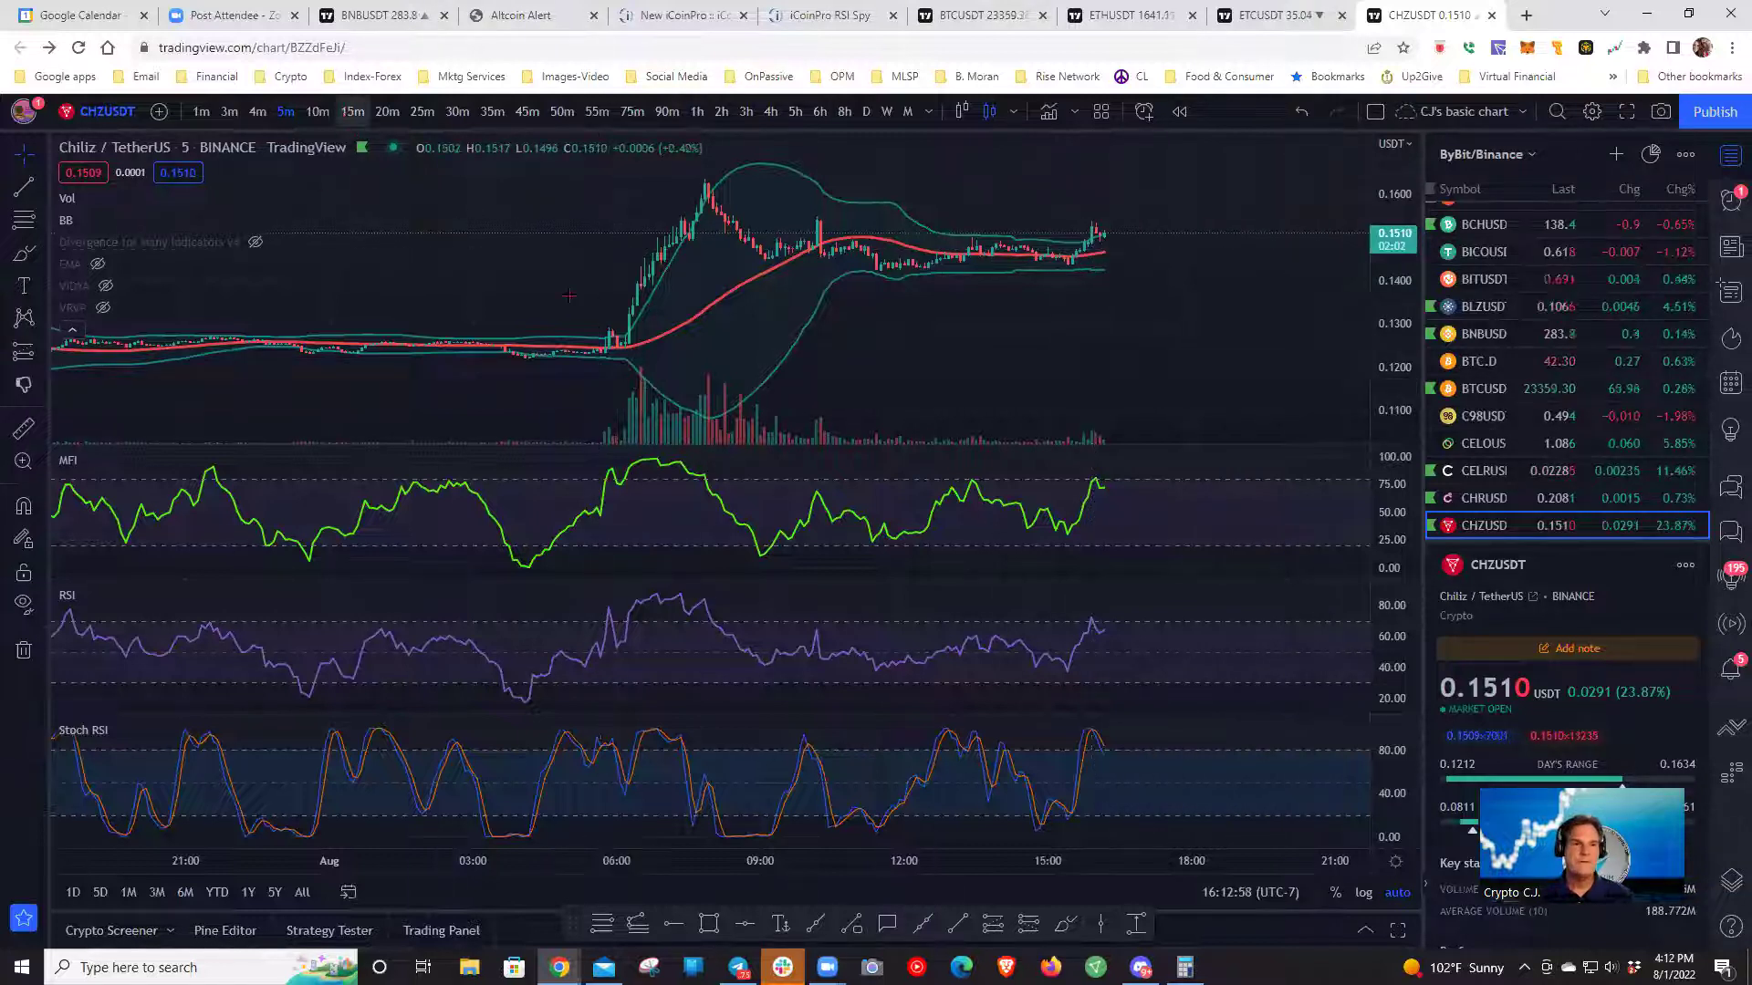
- Put CHZUSDT on 15-minute candles and unhide the Divergence for Many Indicators v4 labels
{"action": "left_click", "coordinate": [352, 112]}
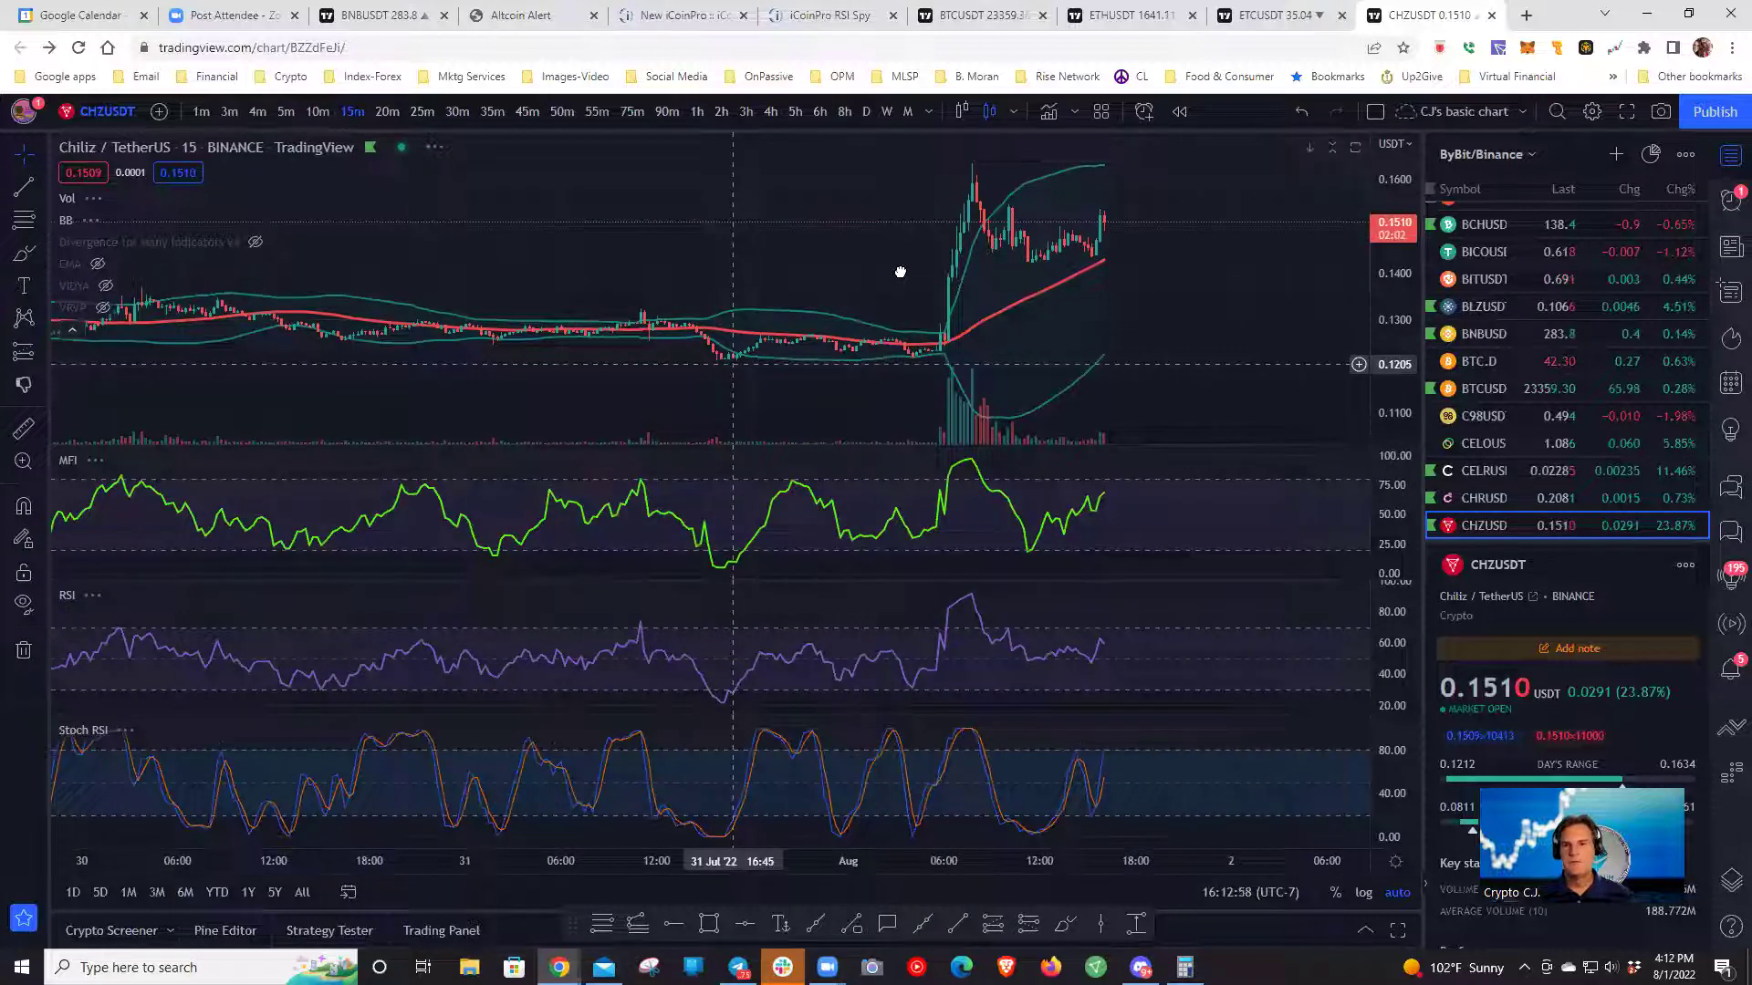
{"action": "left_click_drag", "start_coordinate": [901, 271], "coordinate": [958, 269]}
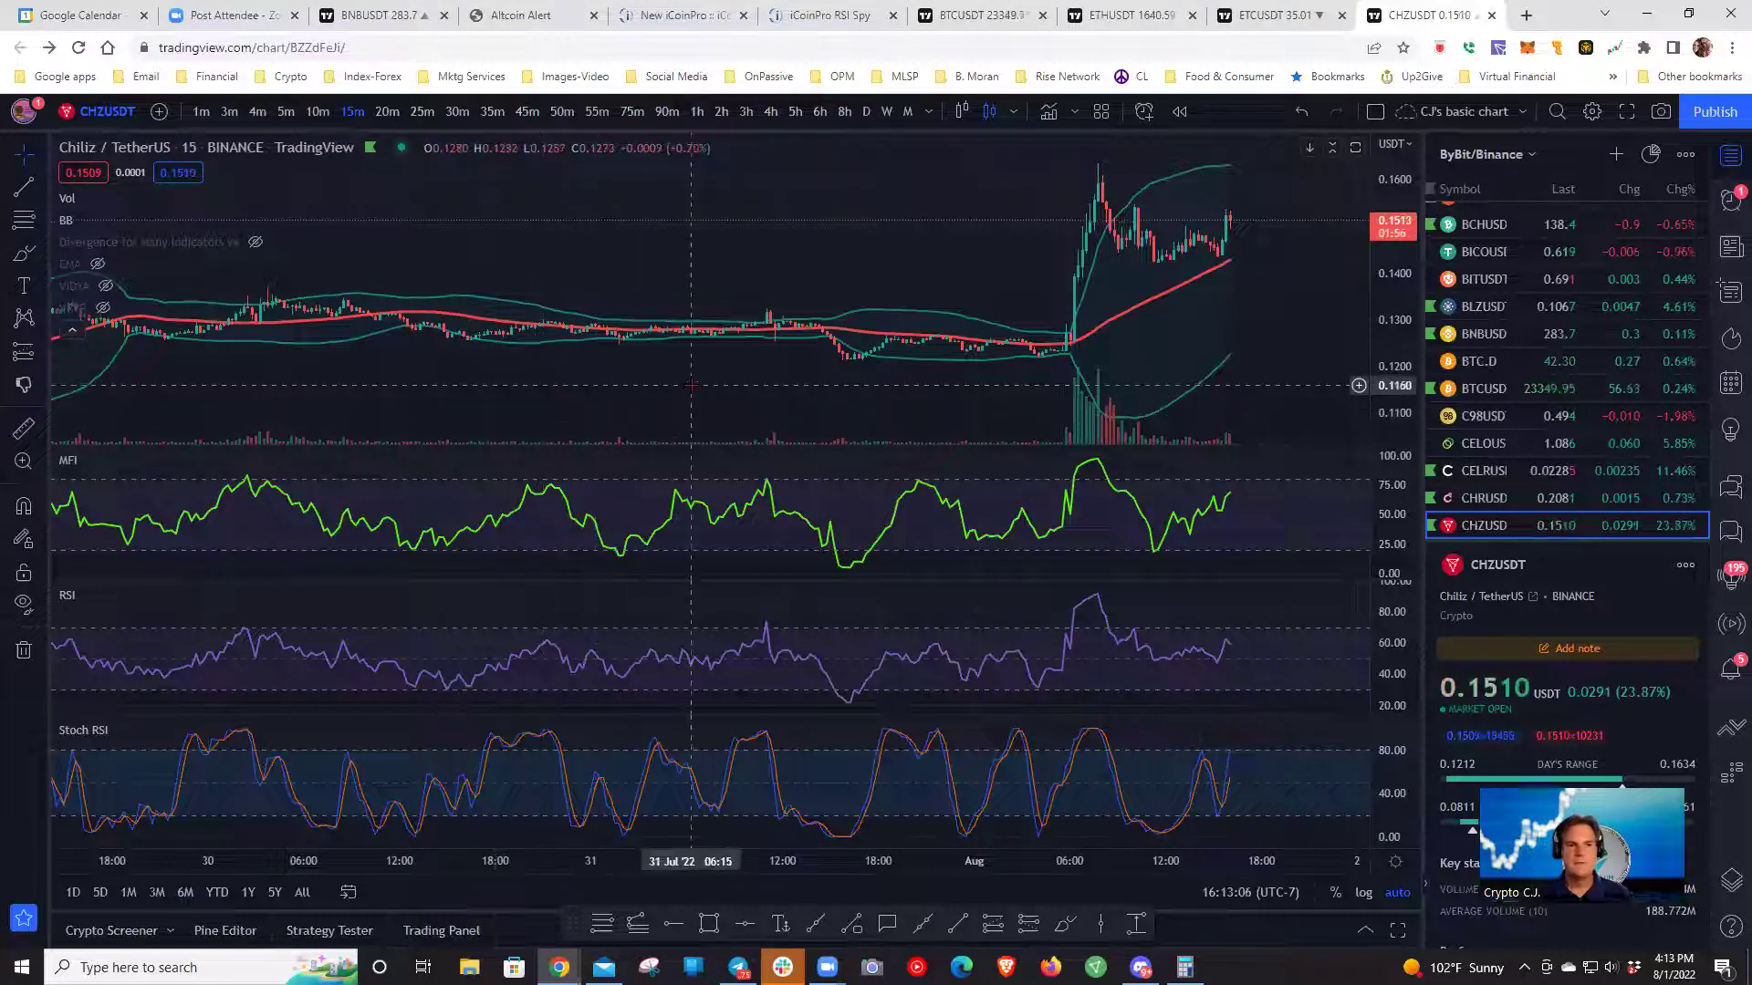
{"action": "mouse_move", "coordinate": [256, 253]}
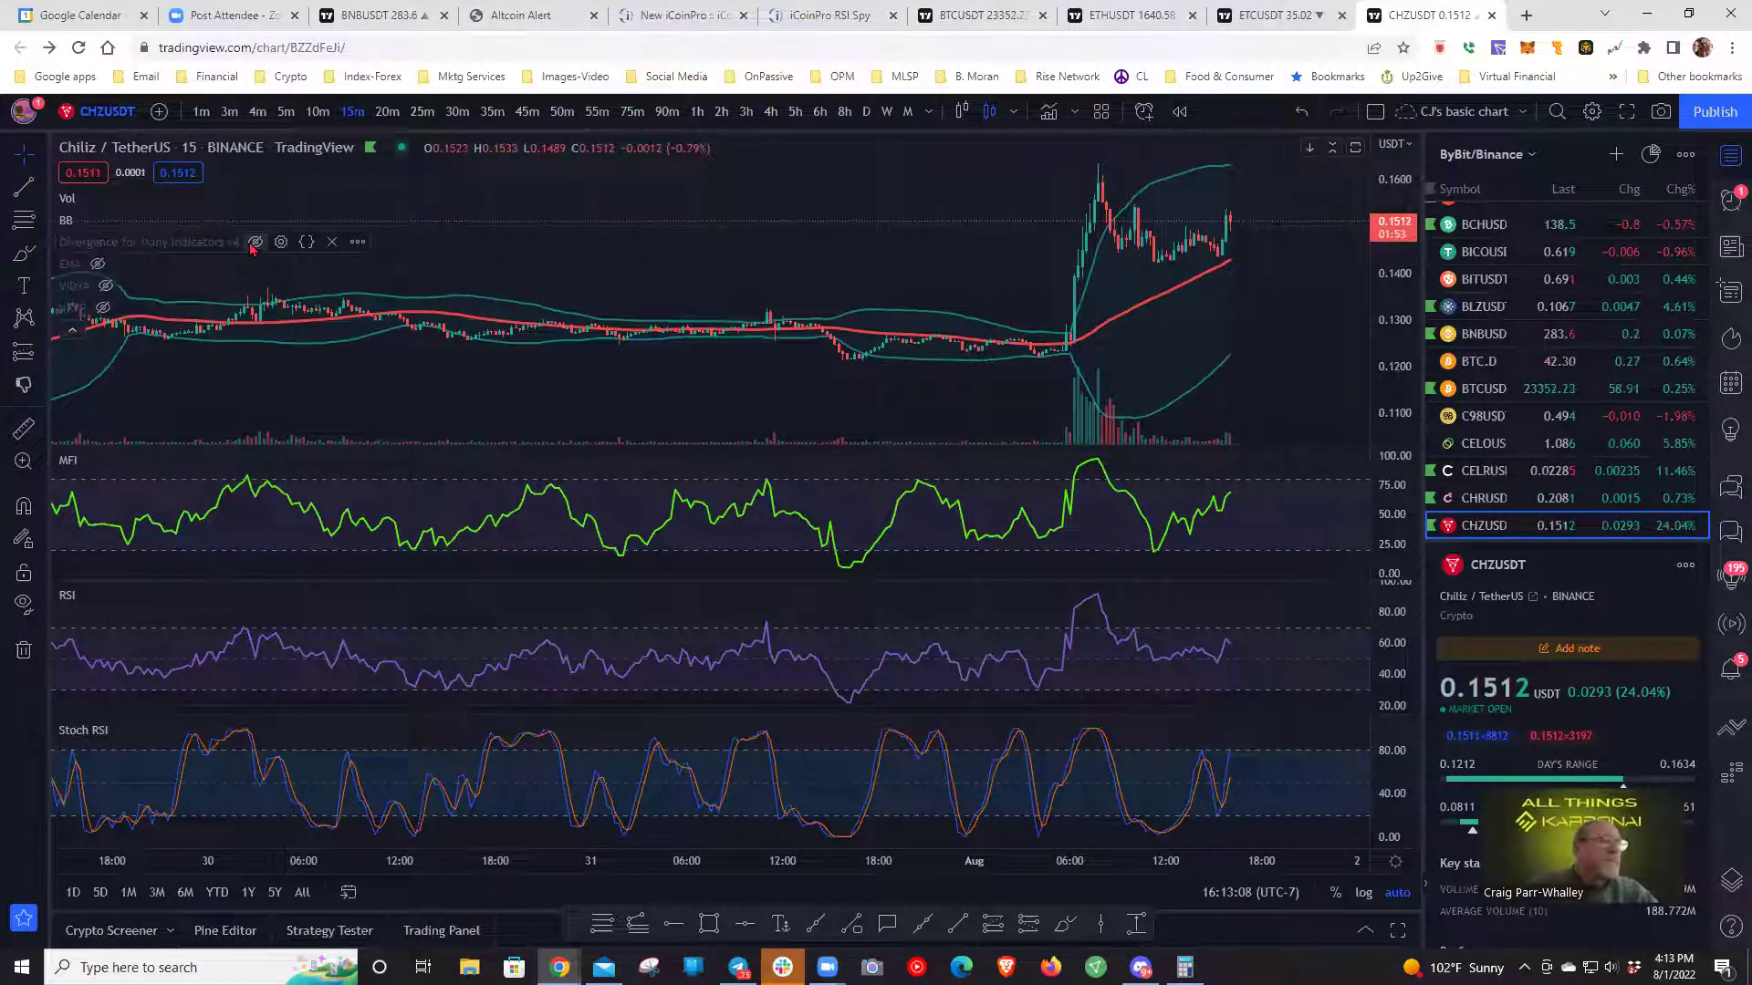
{"action": "left_click", "coordinate": [254, 244]}
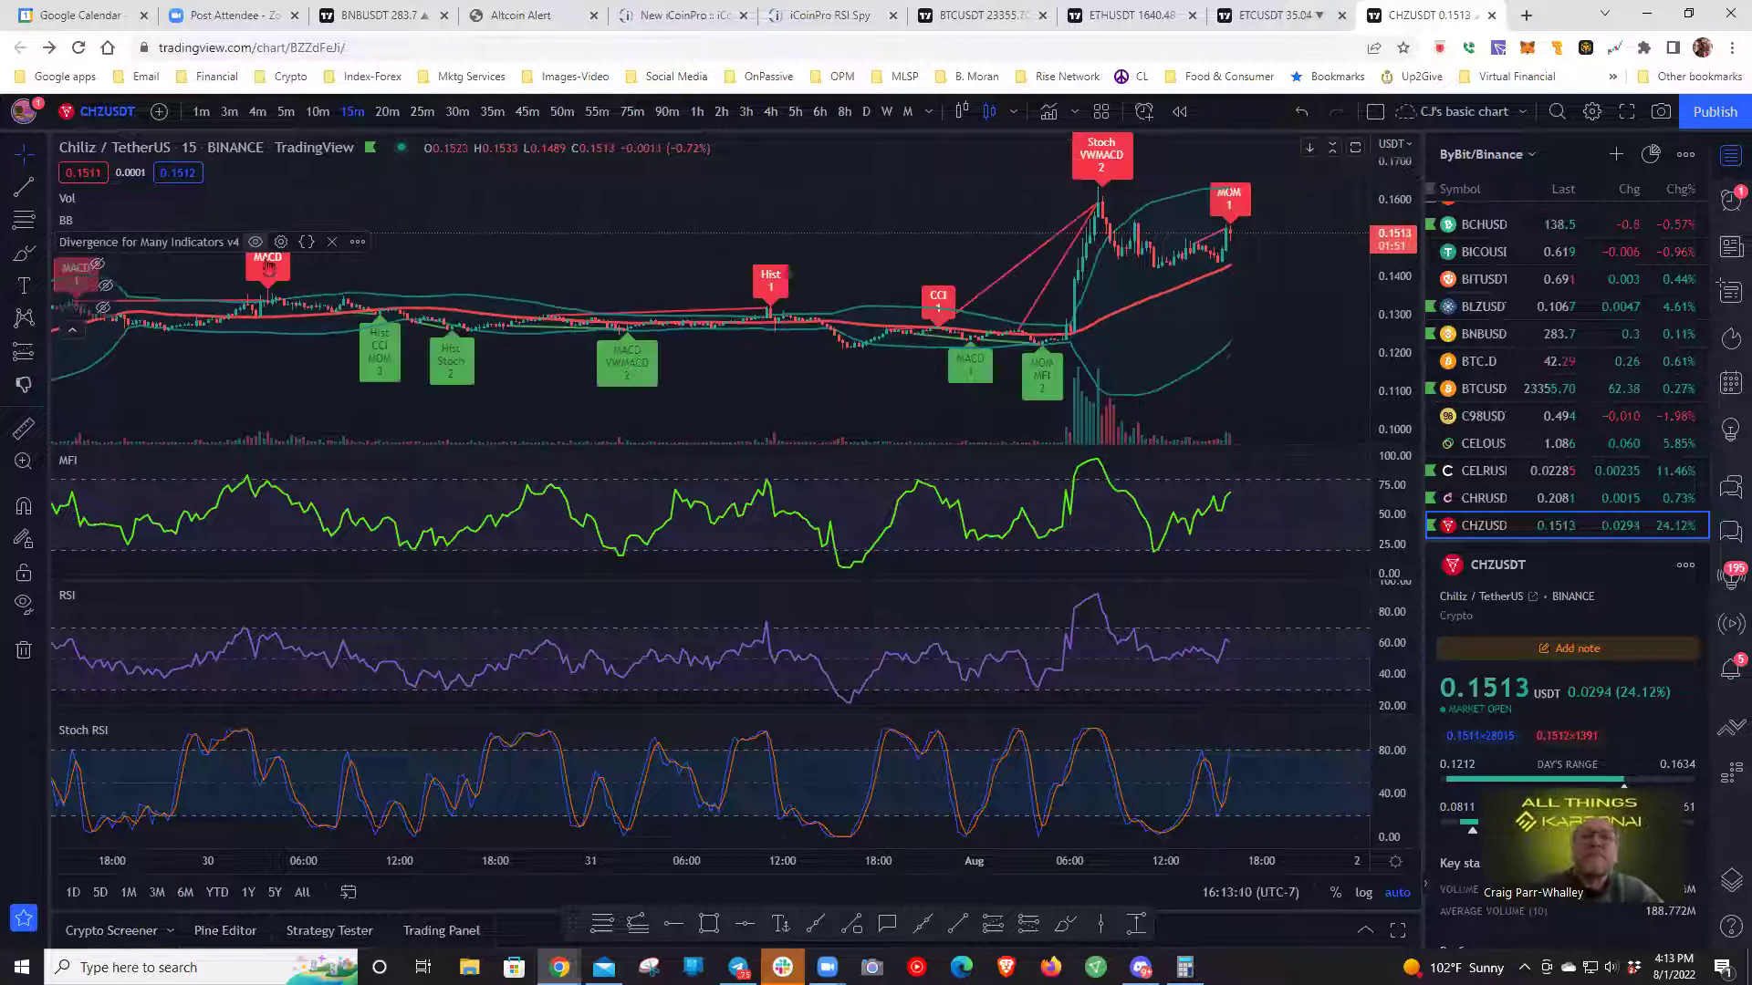
{"action": "left_click_drag", "start_coordinate": [796, 375], "coordinate": [717, 392]}
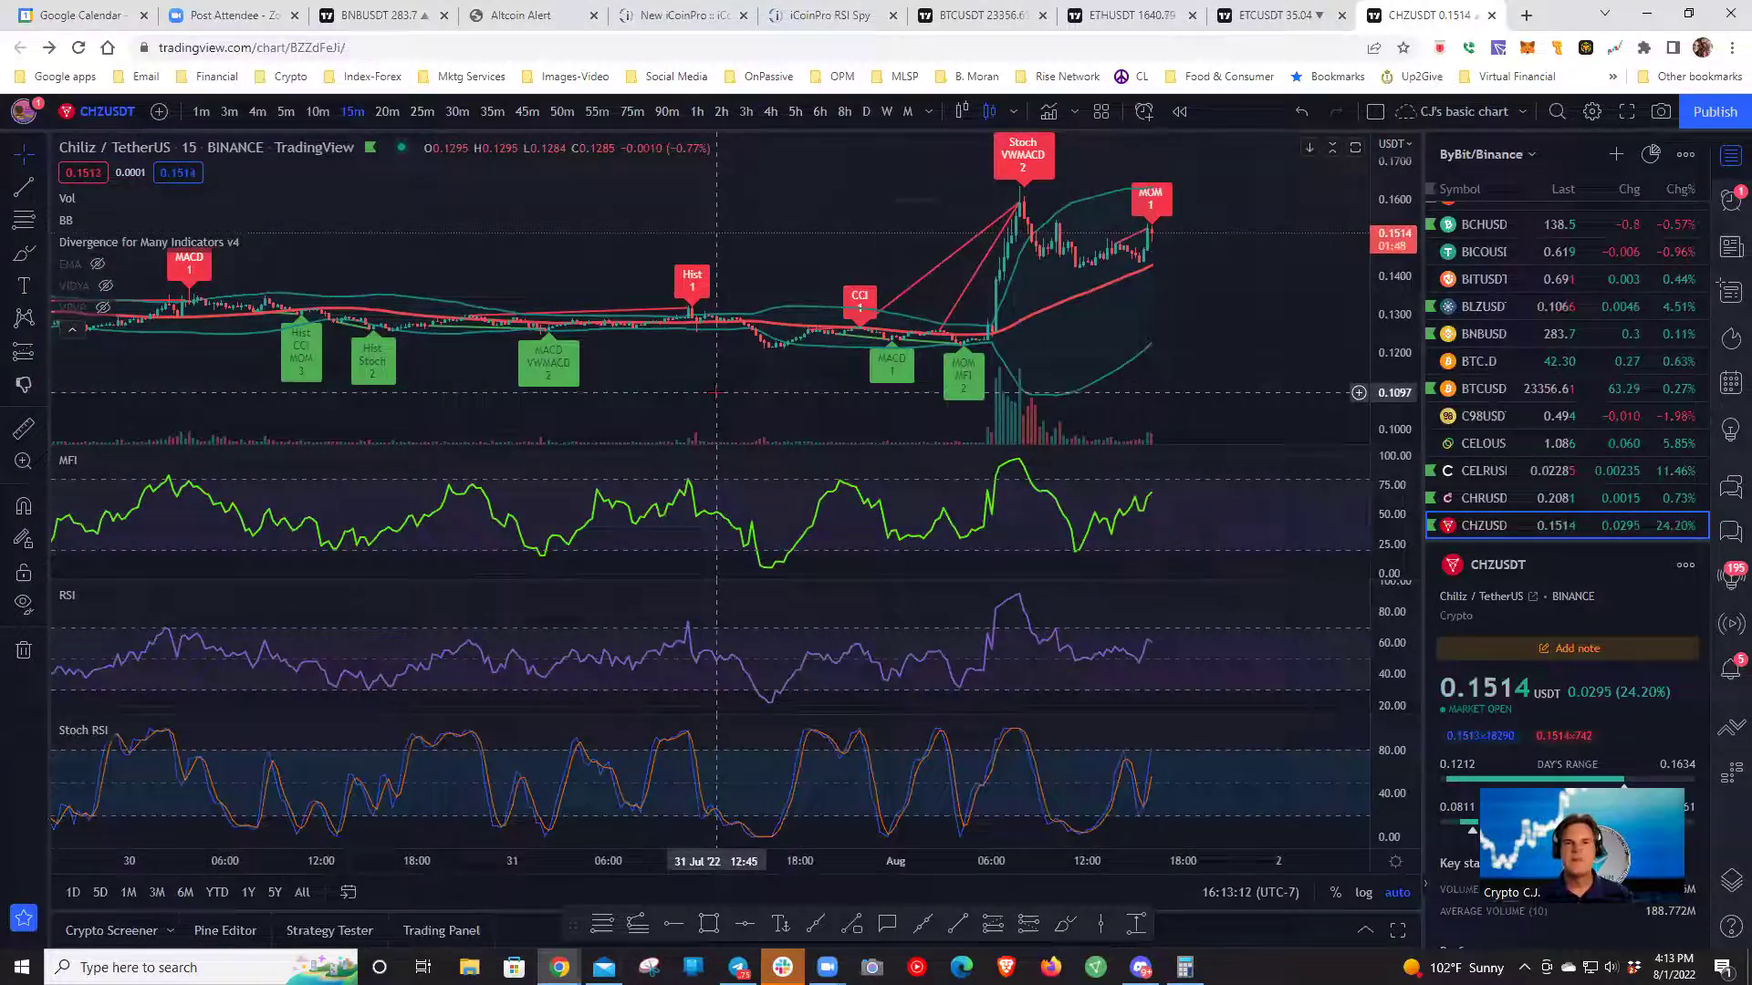
{"action": "left_click", "coordinate": [1077, 114]}
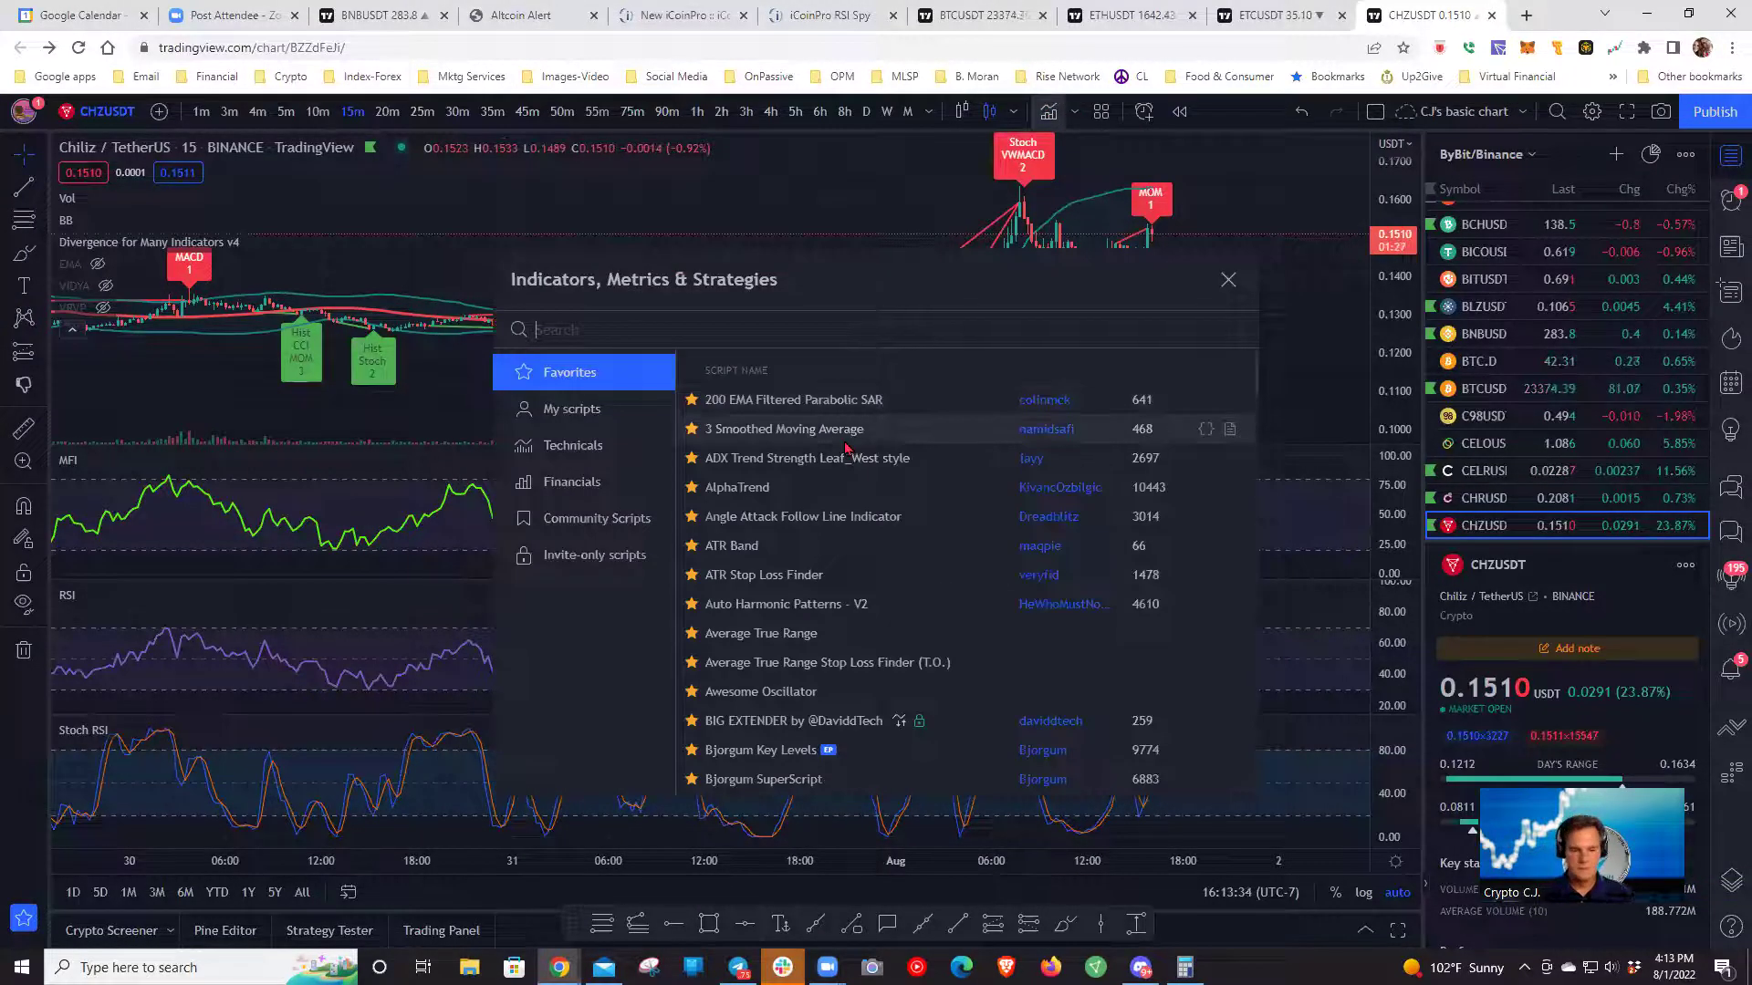
{"action": "type", "text": "diver"}
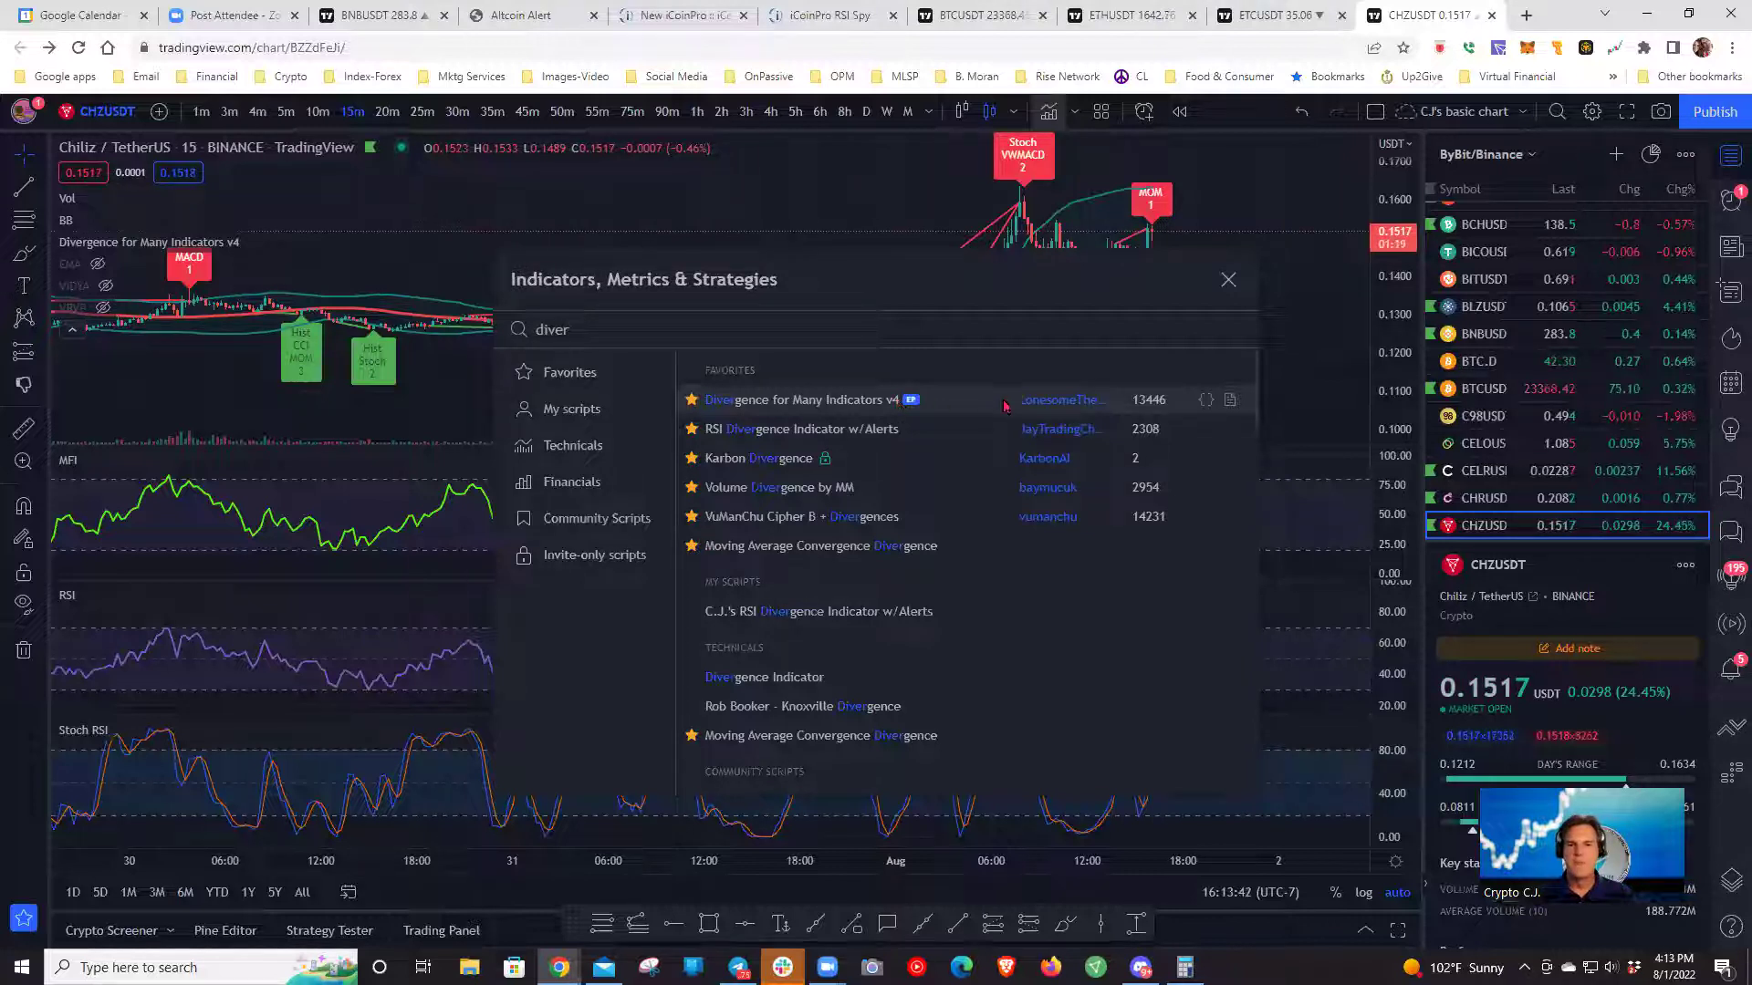
{"action": "left_click", "coordinate": [1228, 281]}
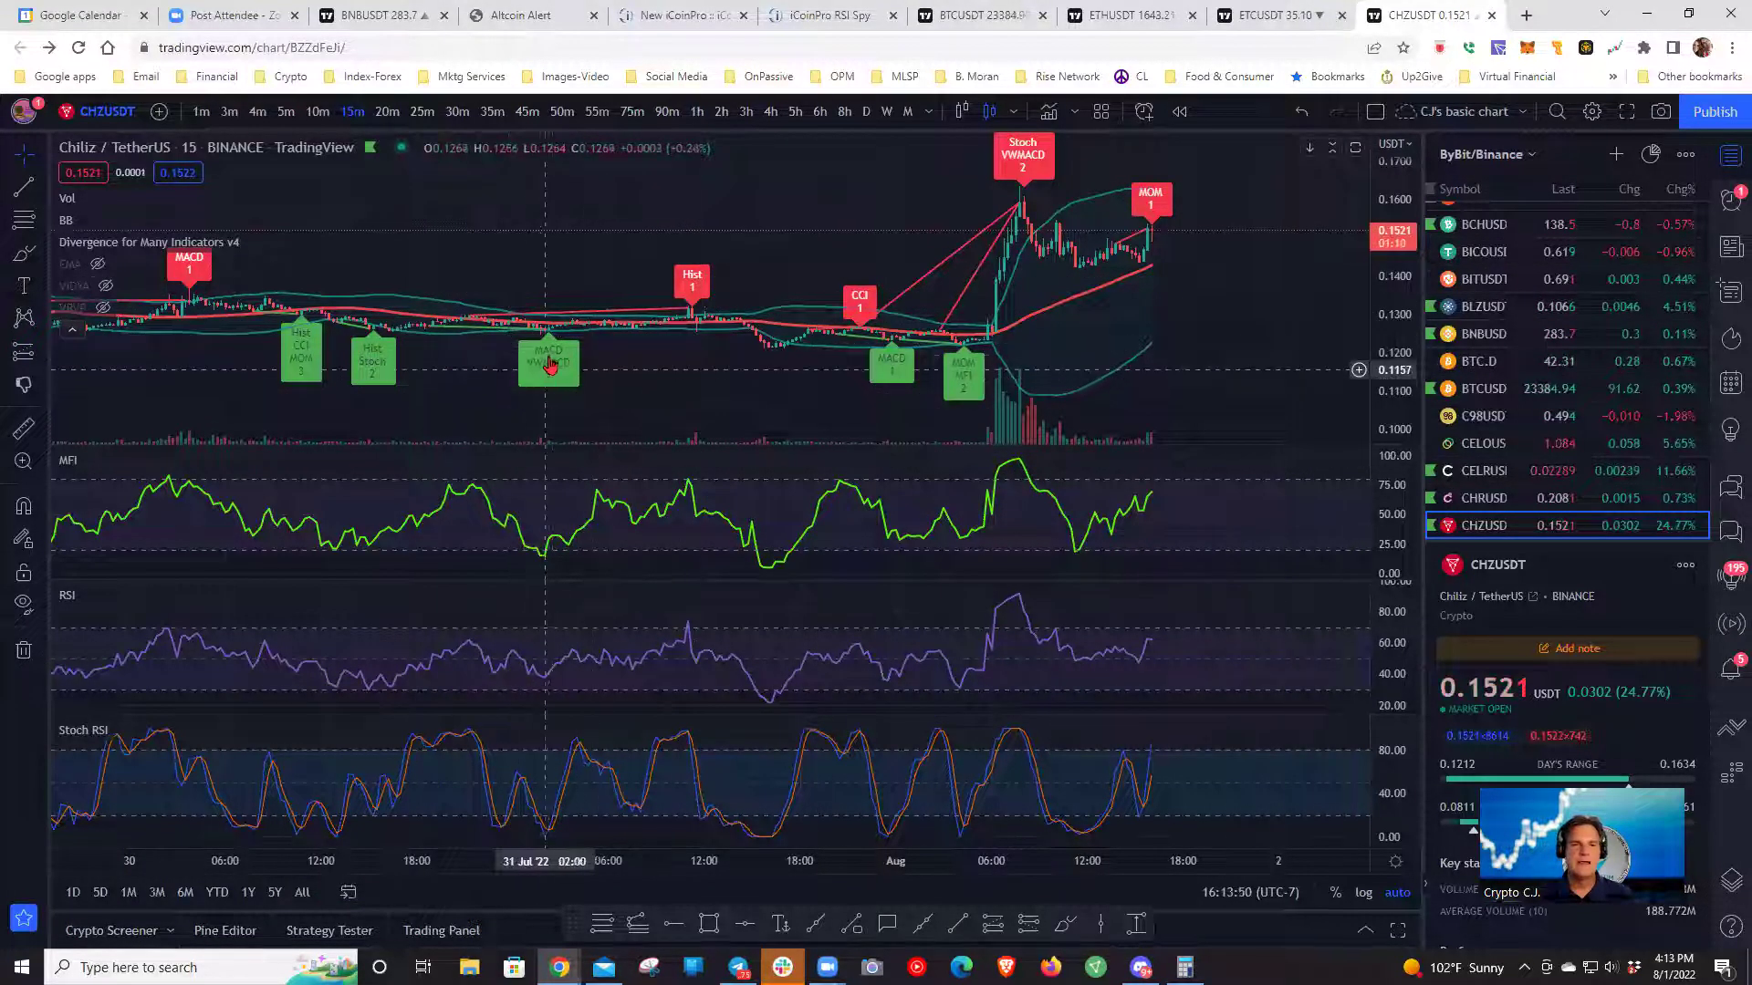
{"action": "left_click_drag", "start_coordinate": [756, 393], "coordinate": [720, 391]}
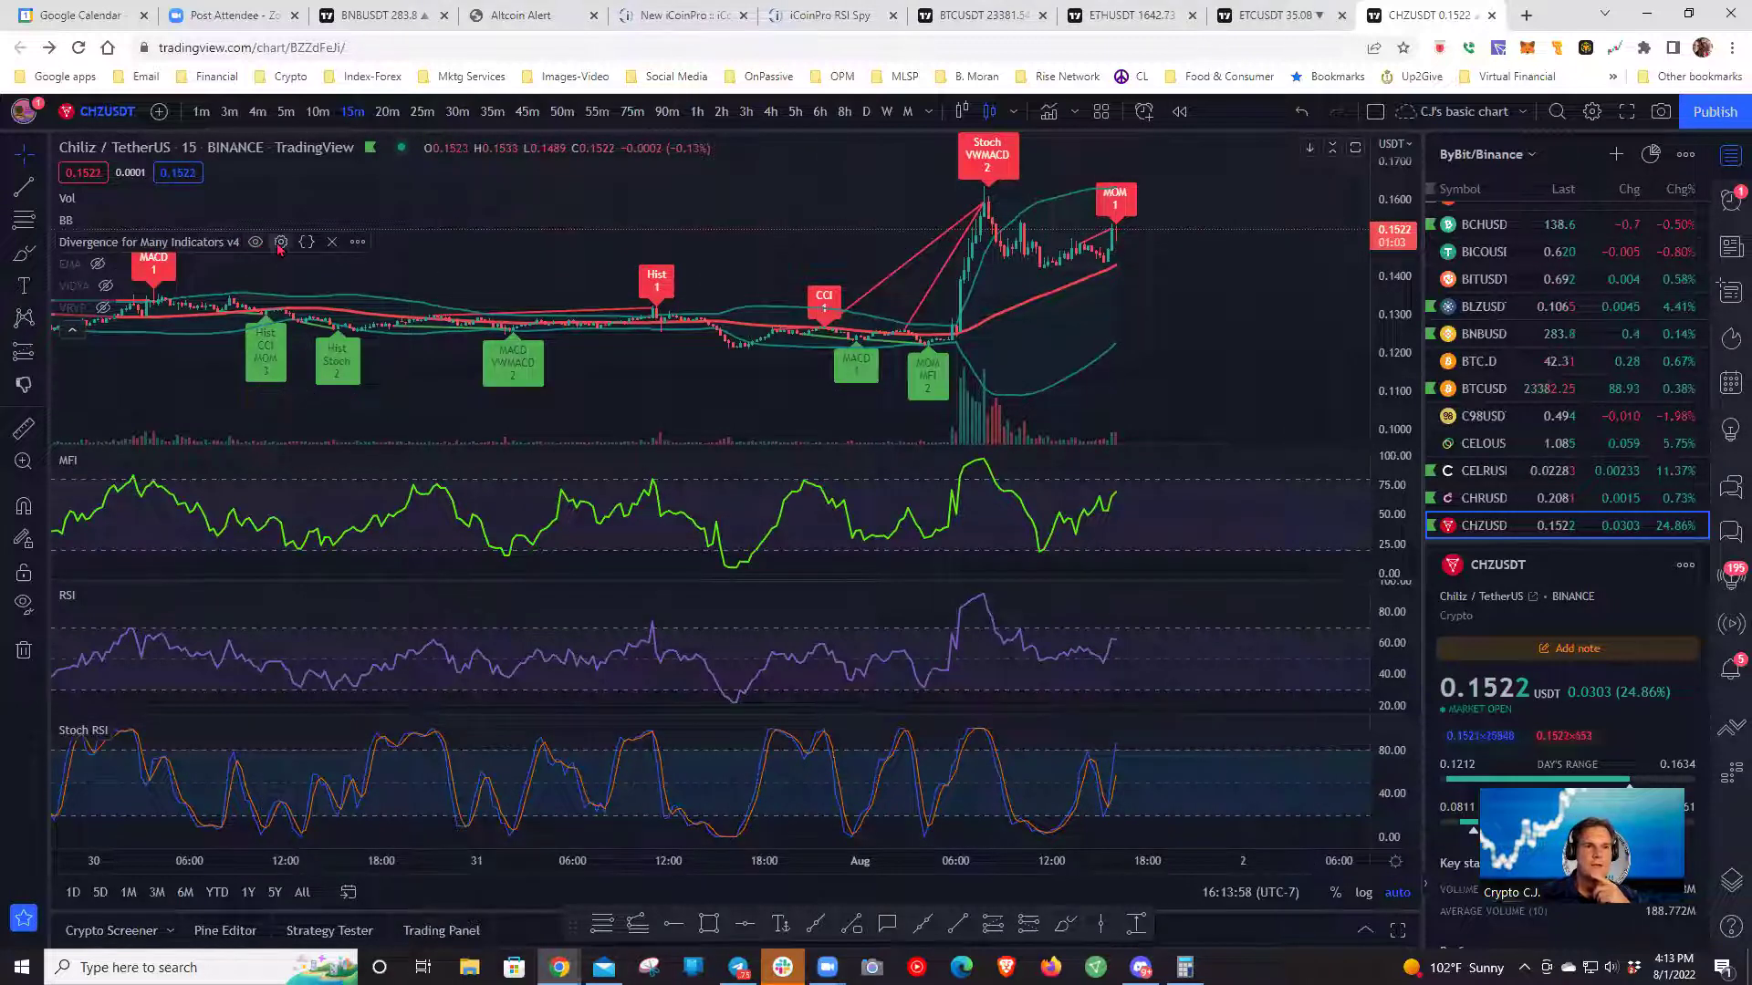
{"action": "left_click", "coordinate": [280, 242]}
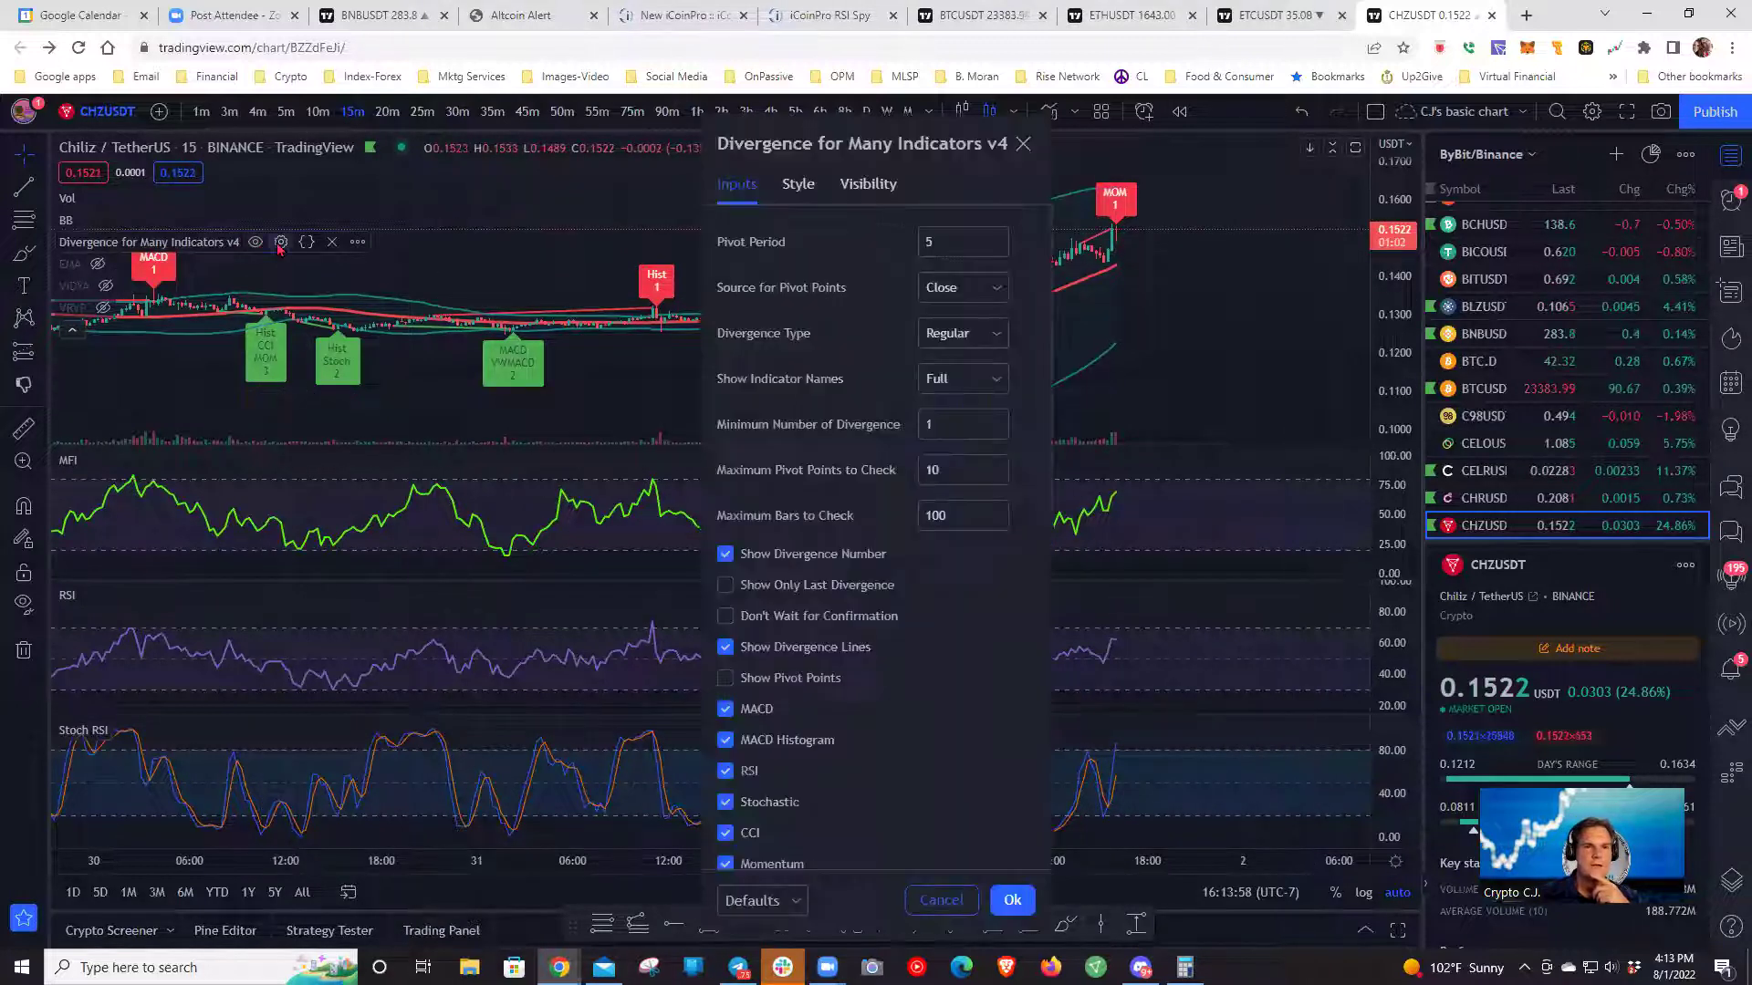
{"action": "left_click", "coordinate": [798, 184]}
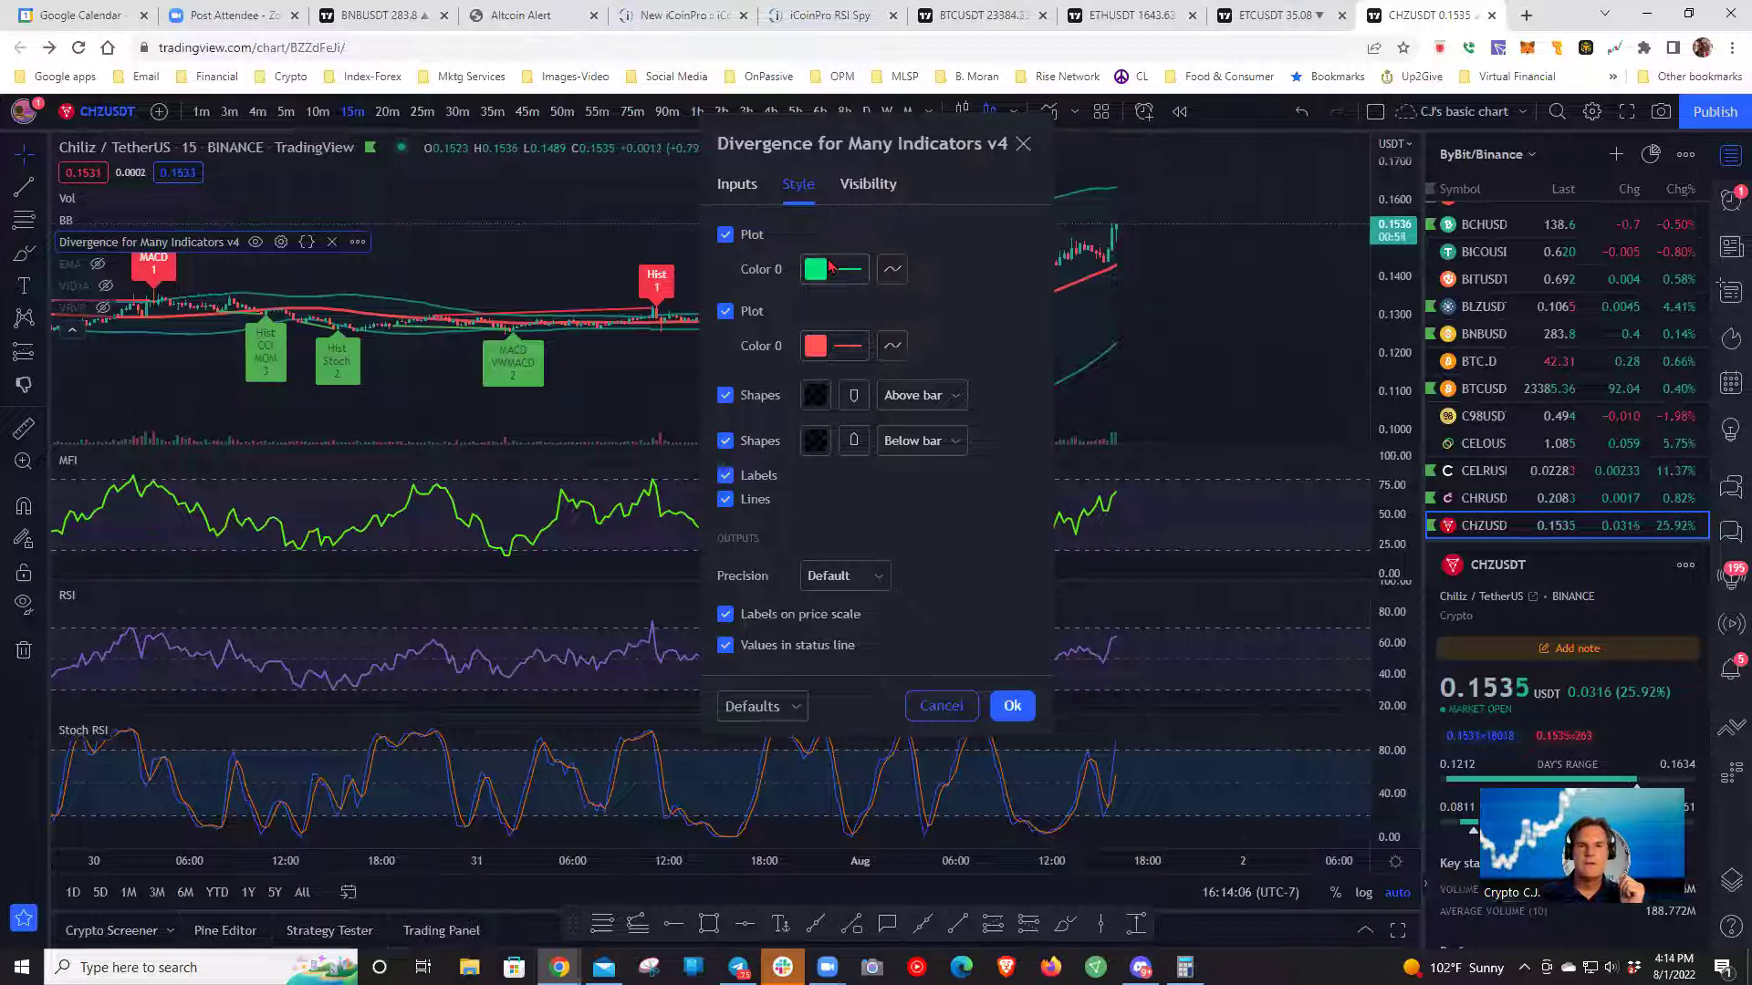
{"action": "left_click", "coordinate": [829, 264]}
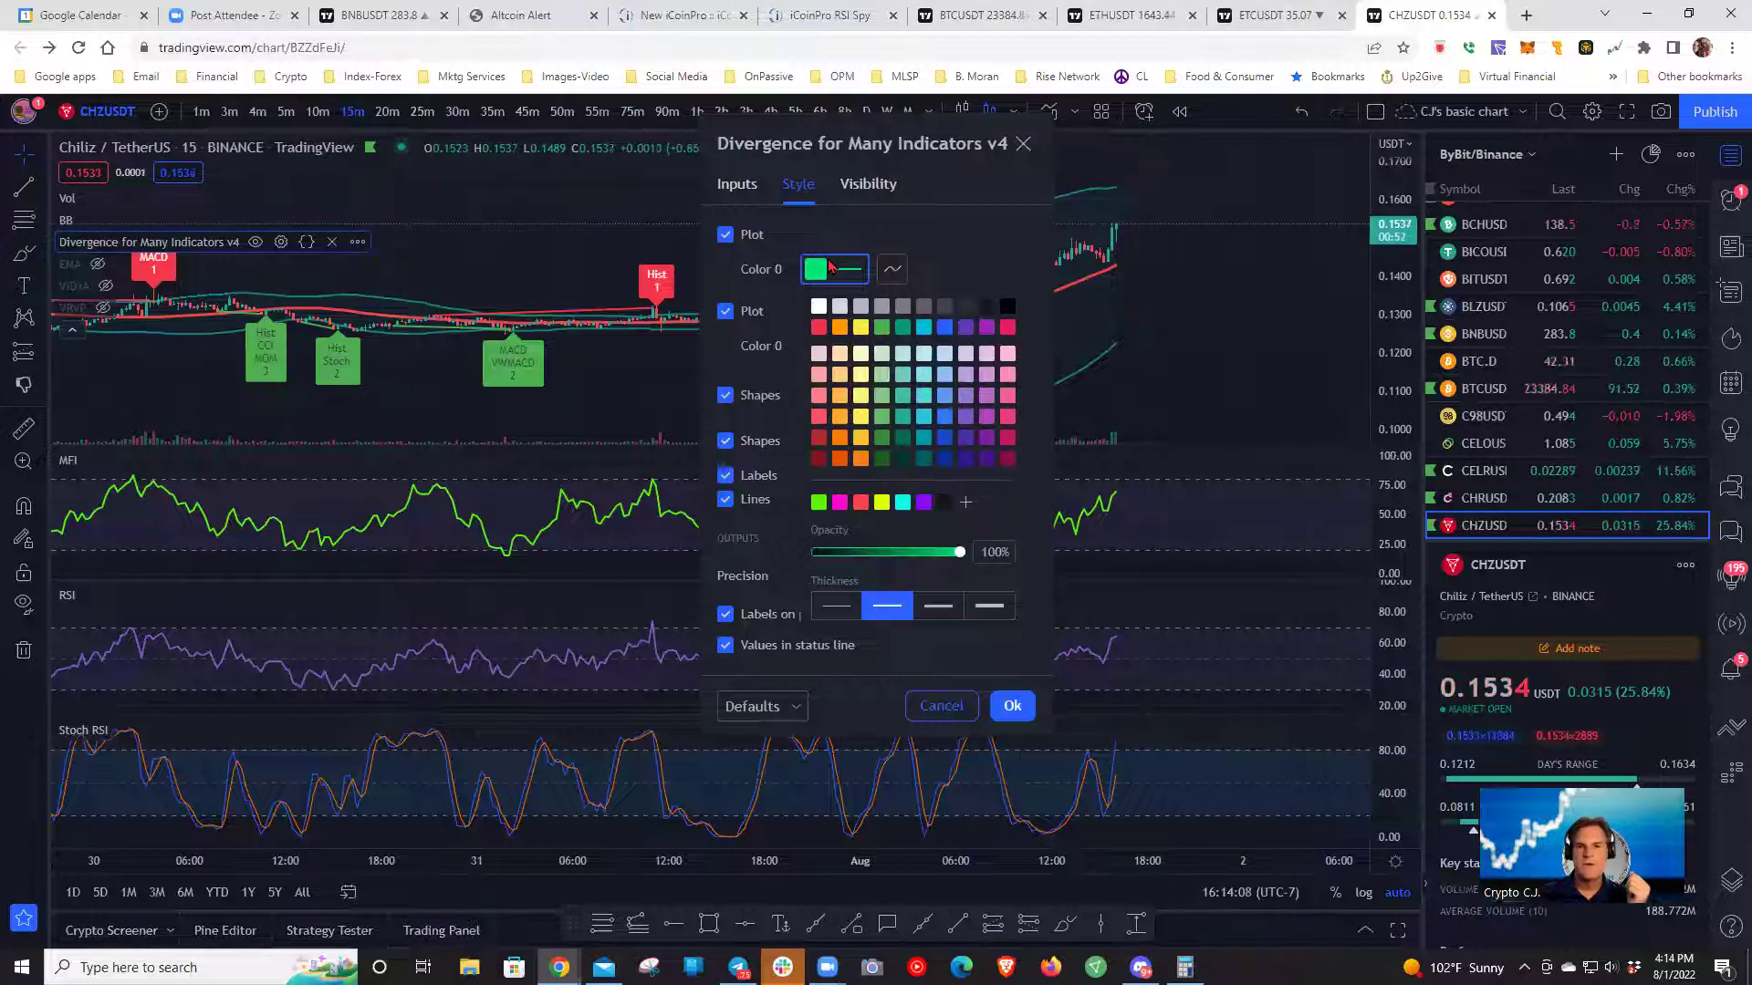
{"action": "left_click", "coordinate": [828, 264]}
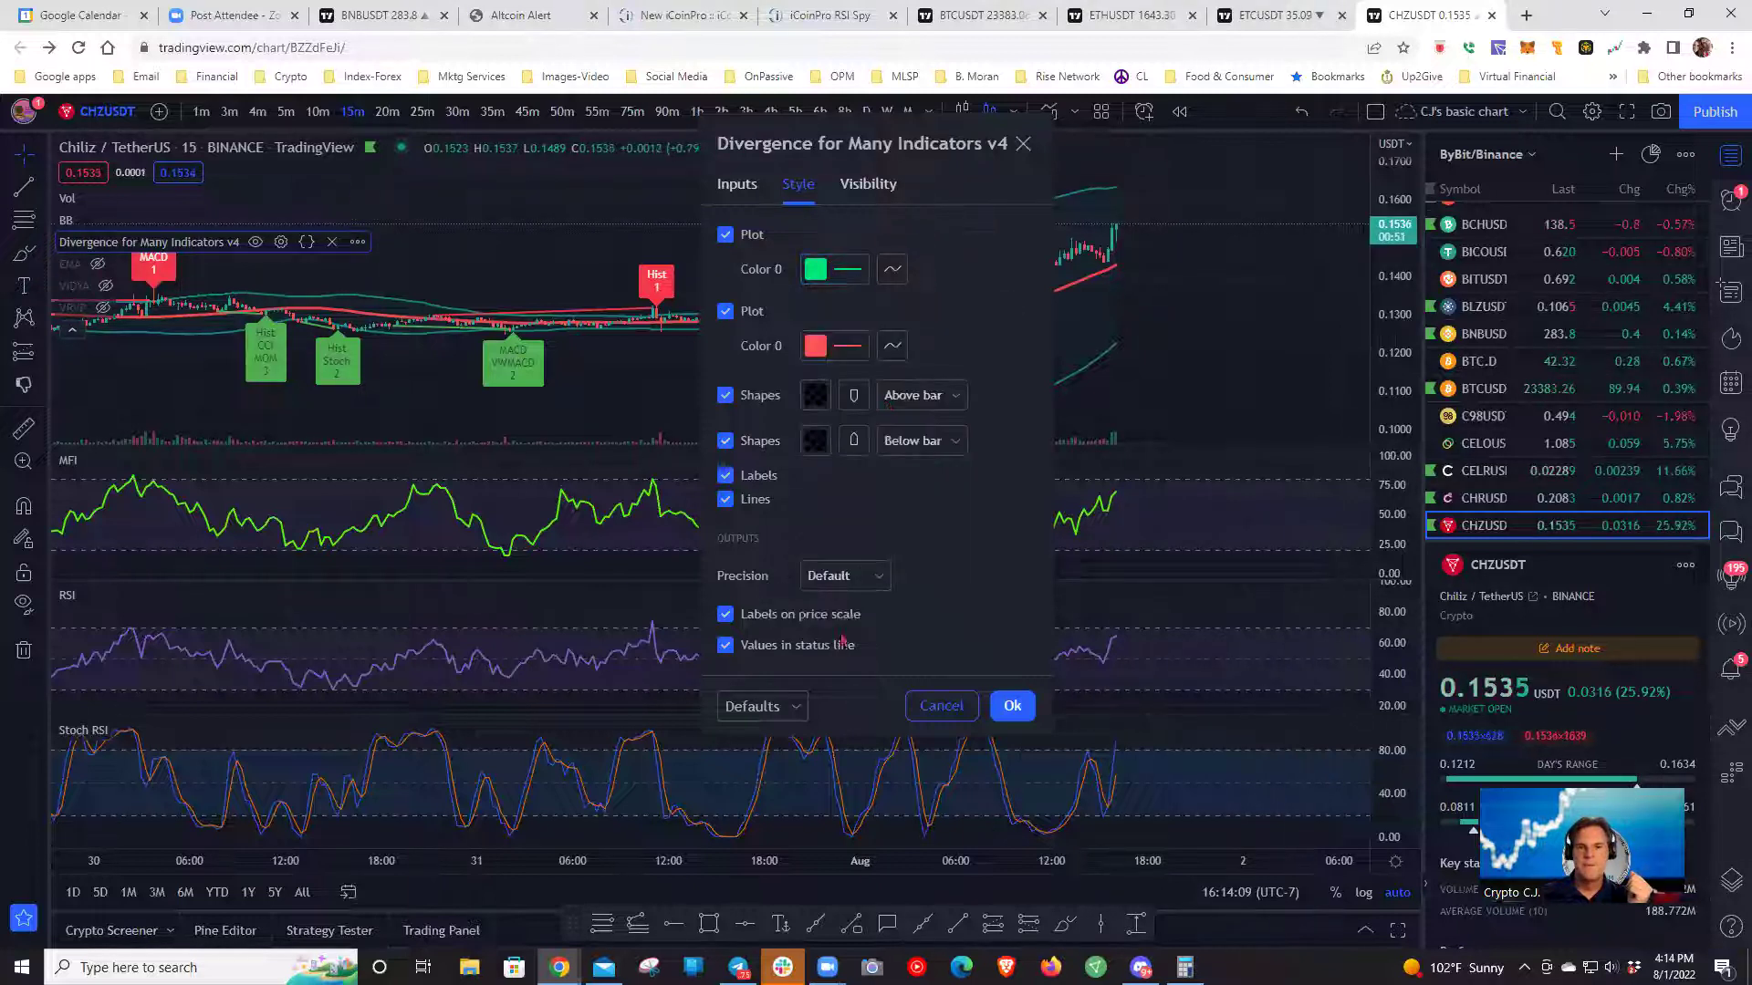
{"action": "left_click", "coordinate": [940, 707]}
{"action": "left_click_drag", "start_coordinate": [725, 410], "coordinate": [603, 409]}
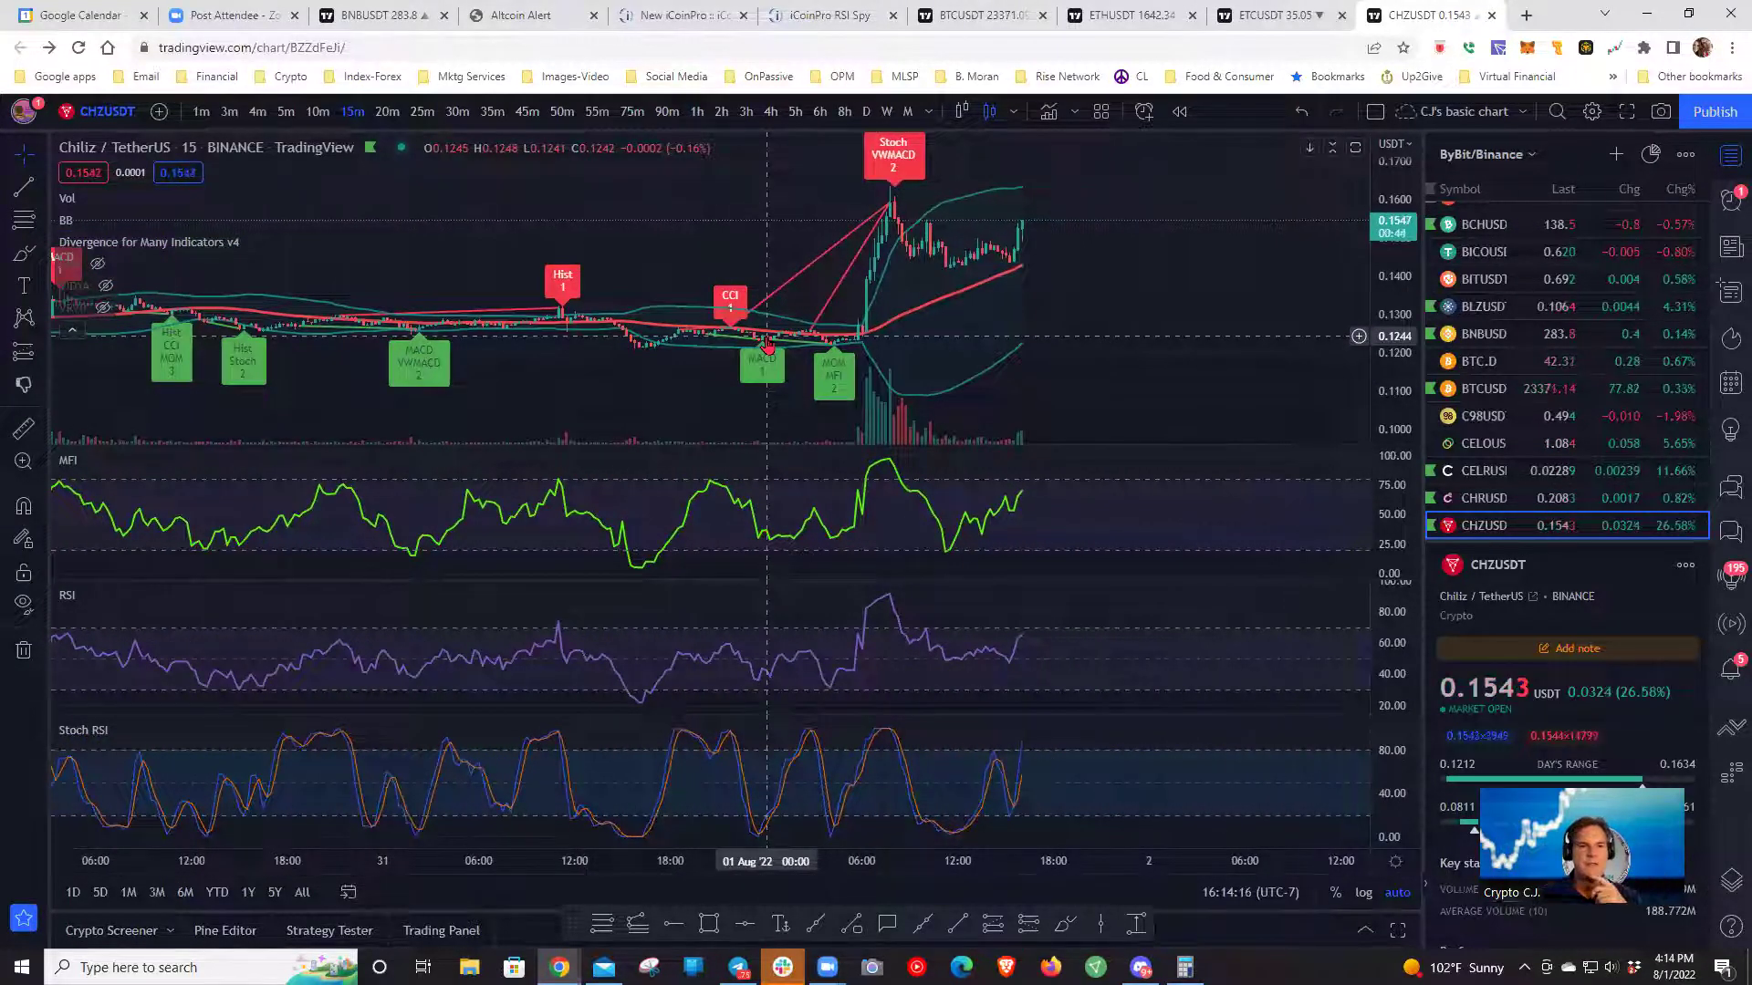
{"action": "left_click_drag", "start_coordinate": [689, 412], "coordinate": [915, 401]}
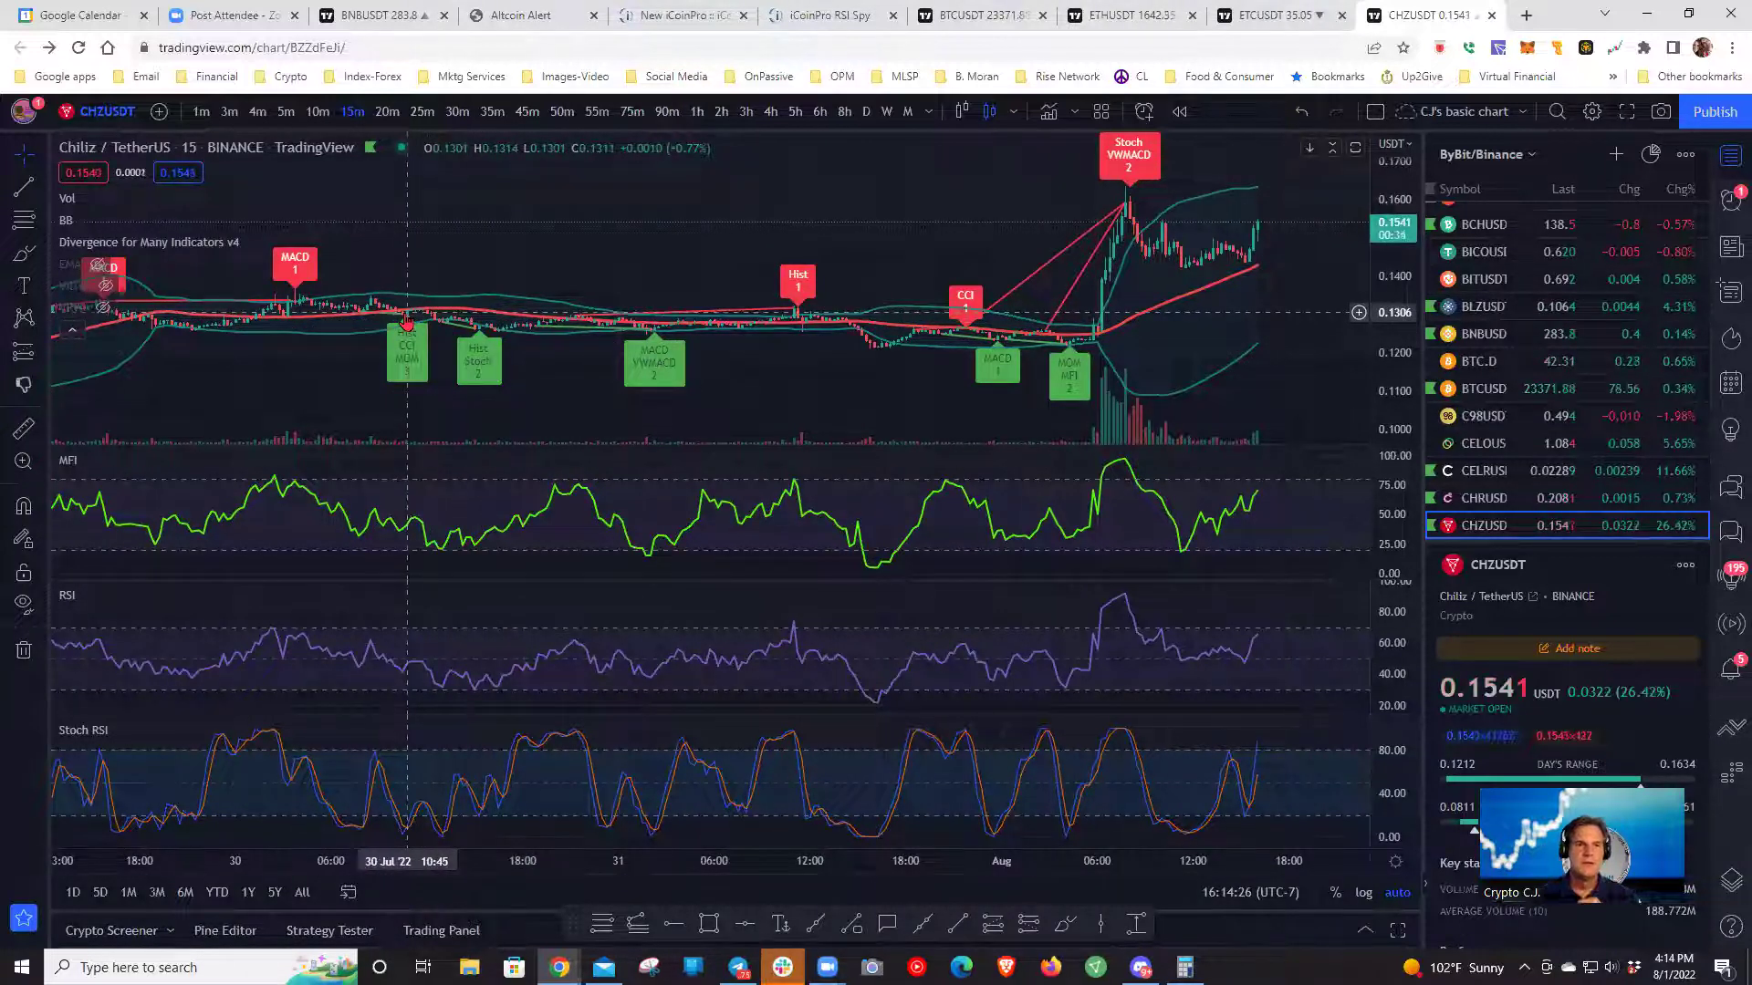
{"action": "left_click", "coordinate": [407, 325], "text": "shift"}
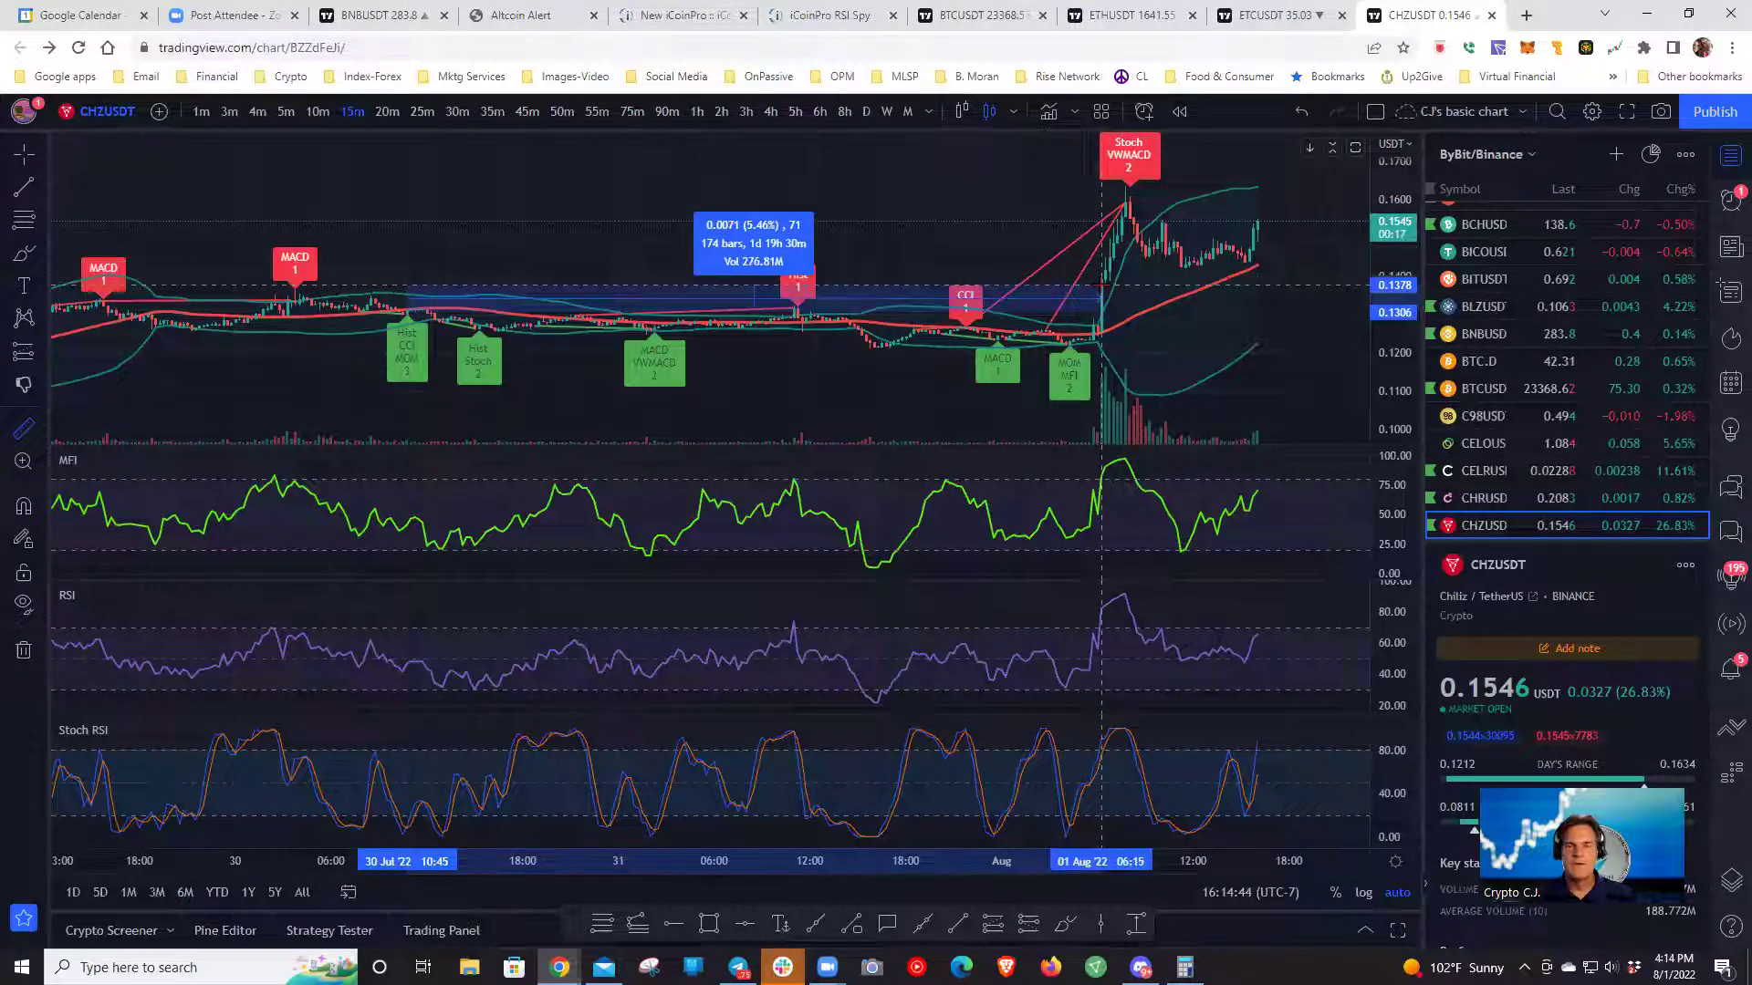
{"action": "left_click", "coordinate": [816, 376]}
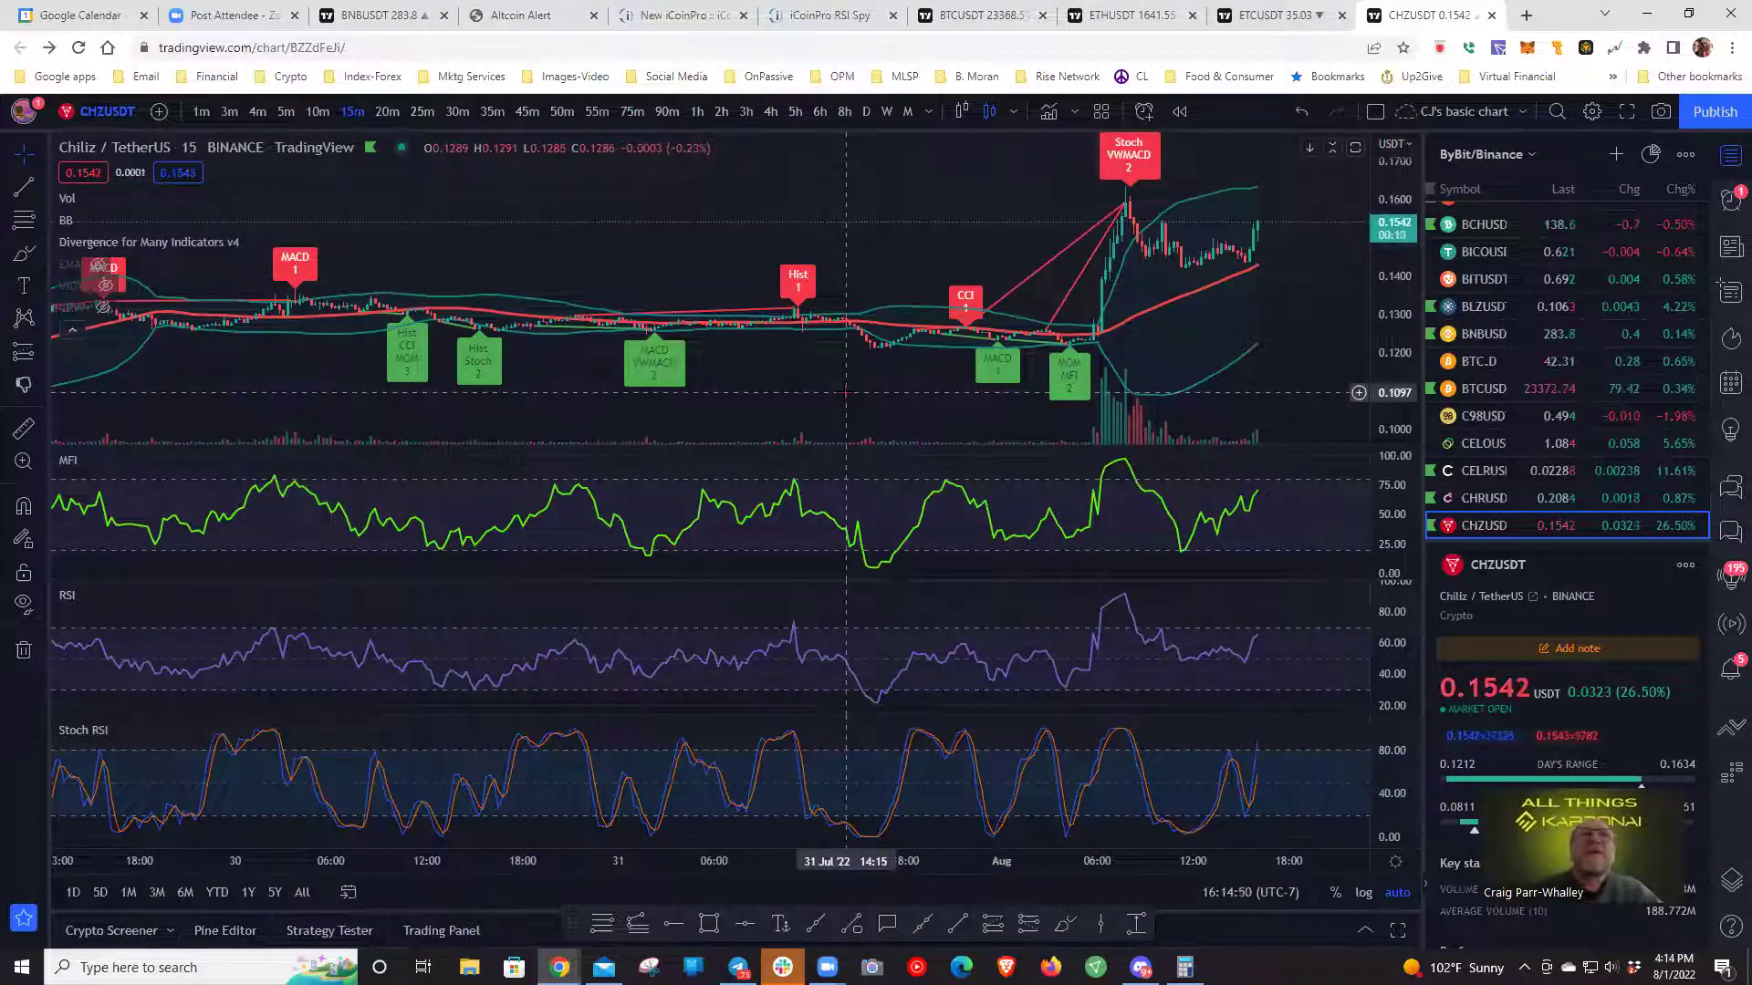
{"action": "left_click_drag", "start_coordinate": [718, 290], "coordinate": [621, 267]}
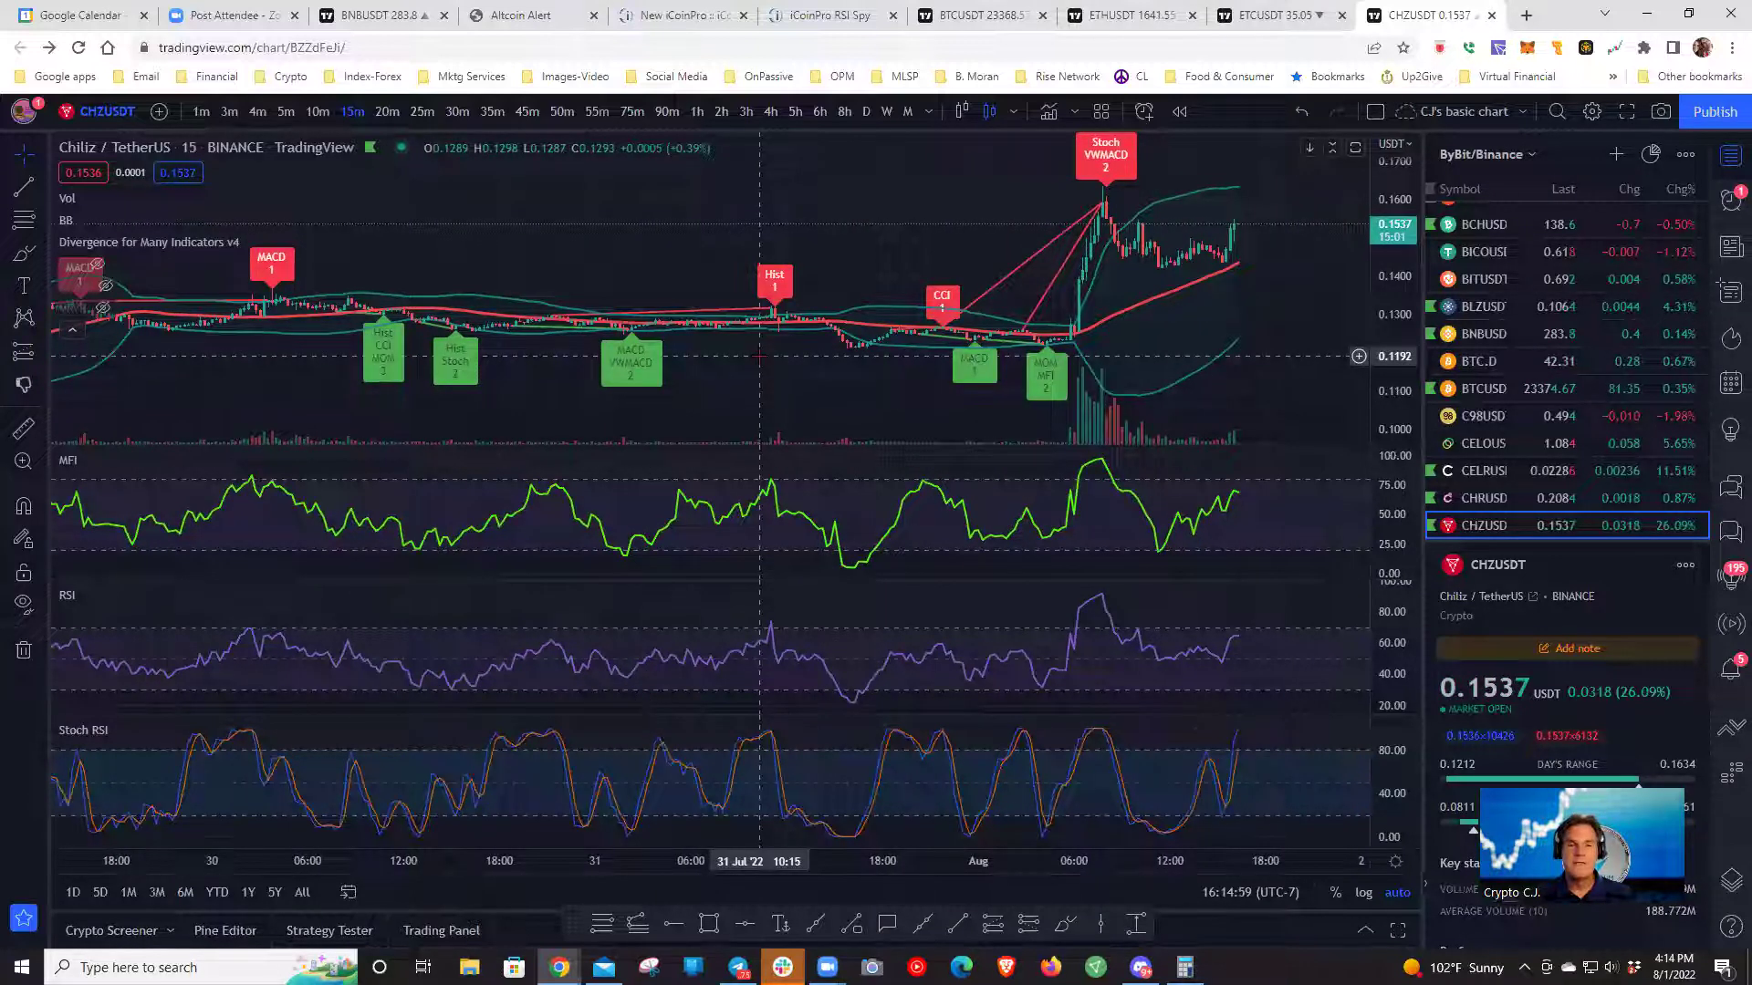
- Add a Positive Divergence Detected alert, once per bar close, named 'Long-Term Sentiment Buy?'
{"action": "right_click", "coordinate": [625, 363]}
{"action": "left_click", "coordinate": [741, 381]}
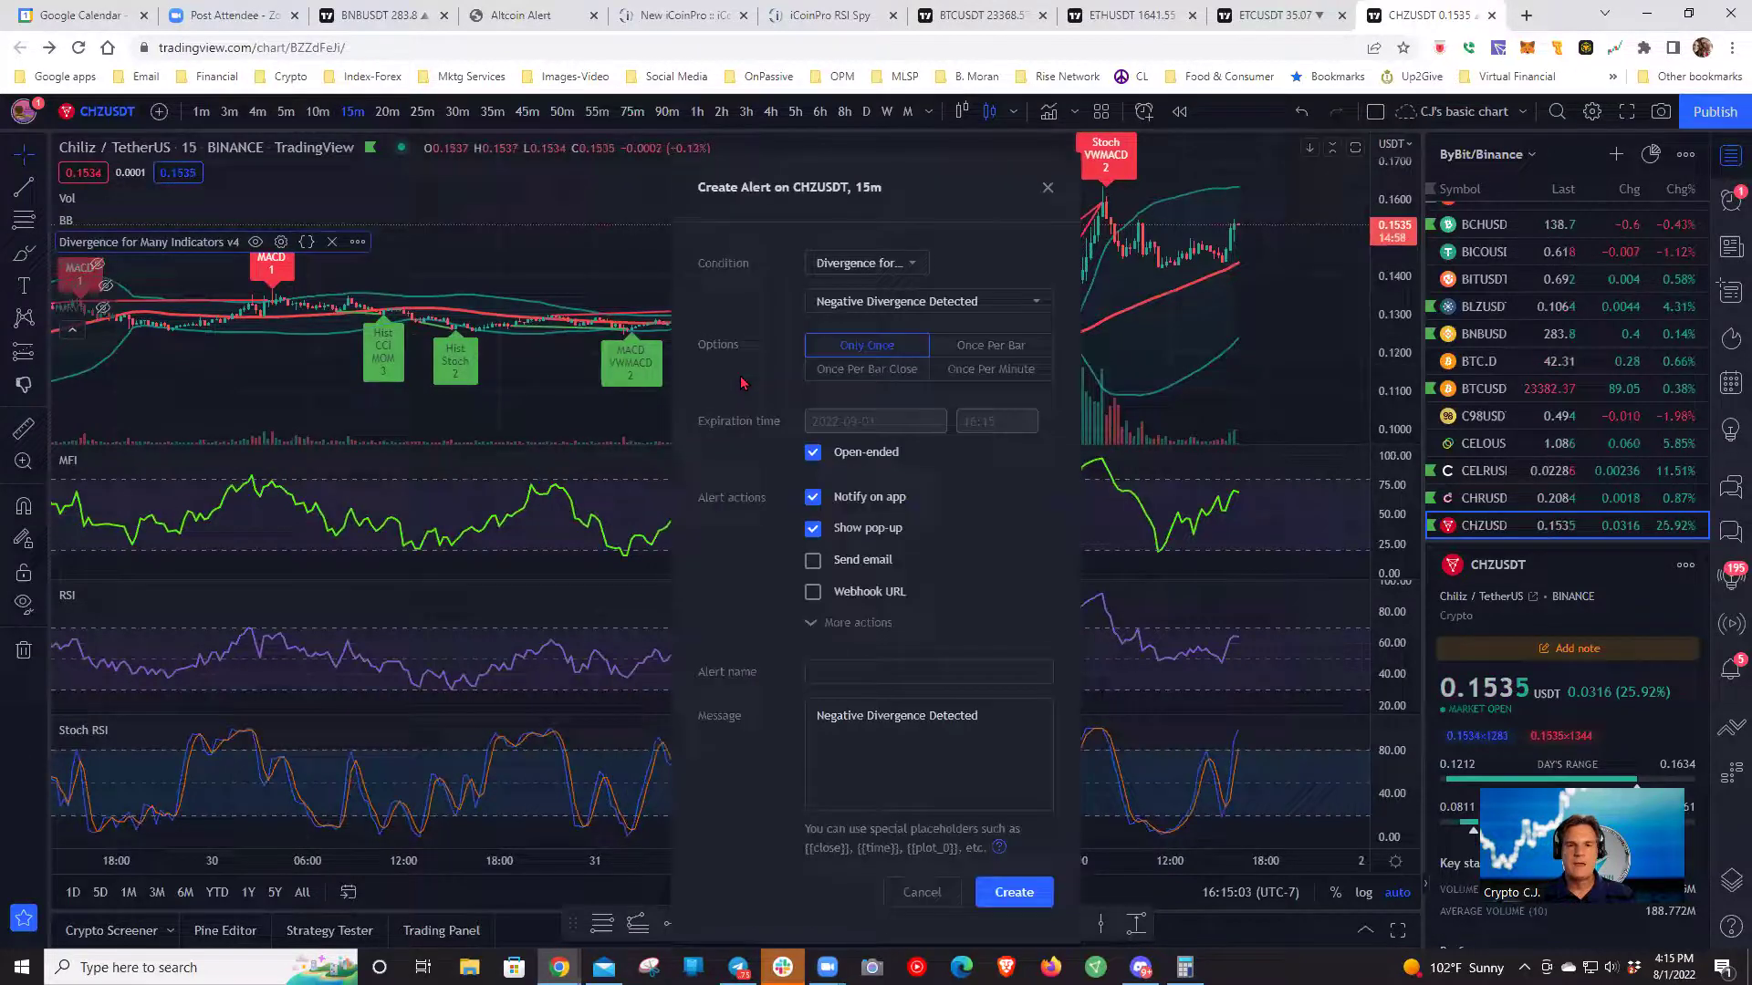
{"action": "left_click", "coordinate": [1038, 298]}
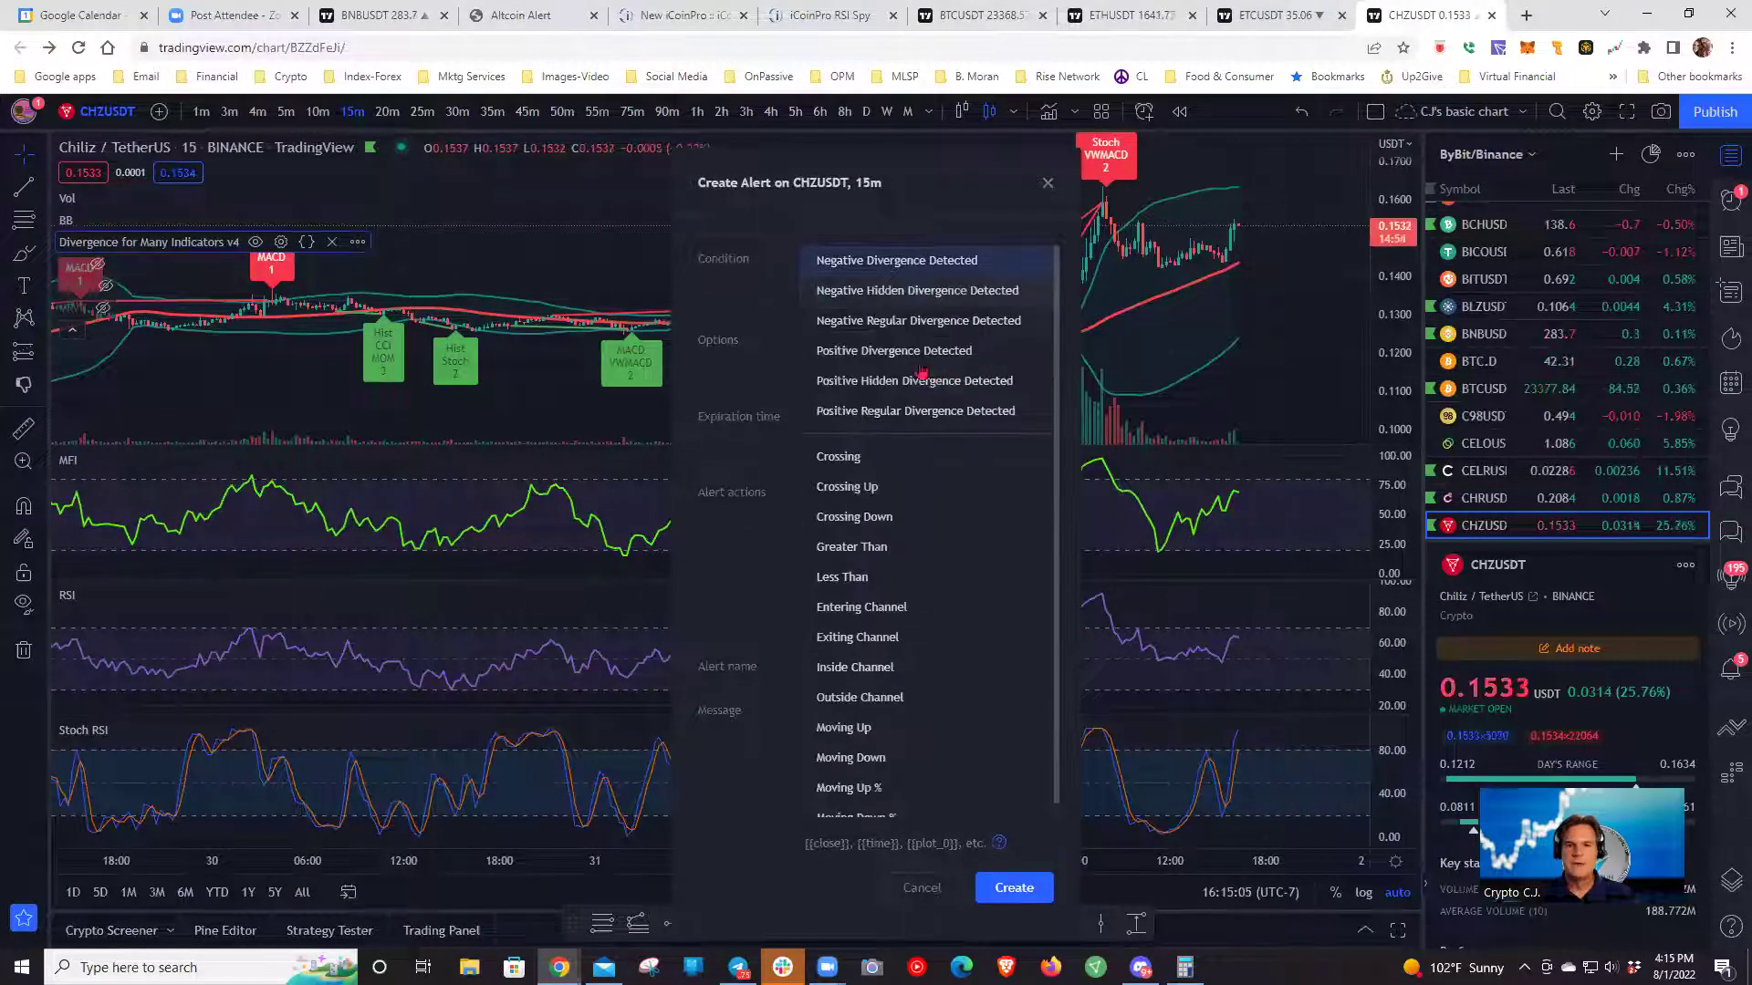
{"action": "left_click", "coordinate": [894, 351]}
{"action": "left_click", "coordinate": [875, 368]}
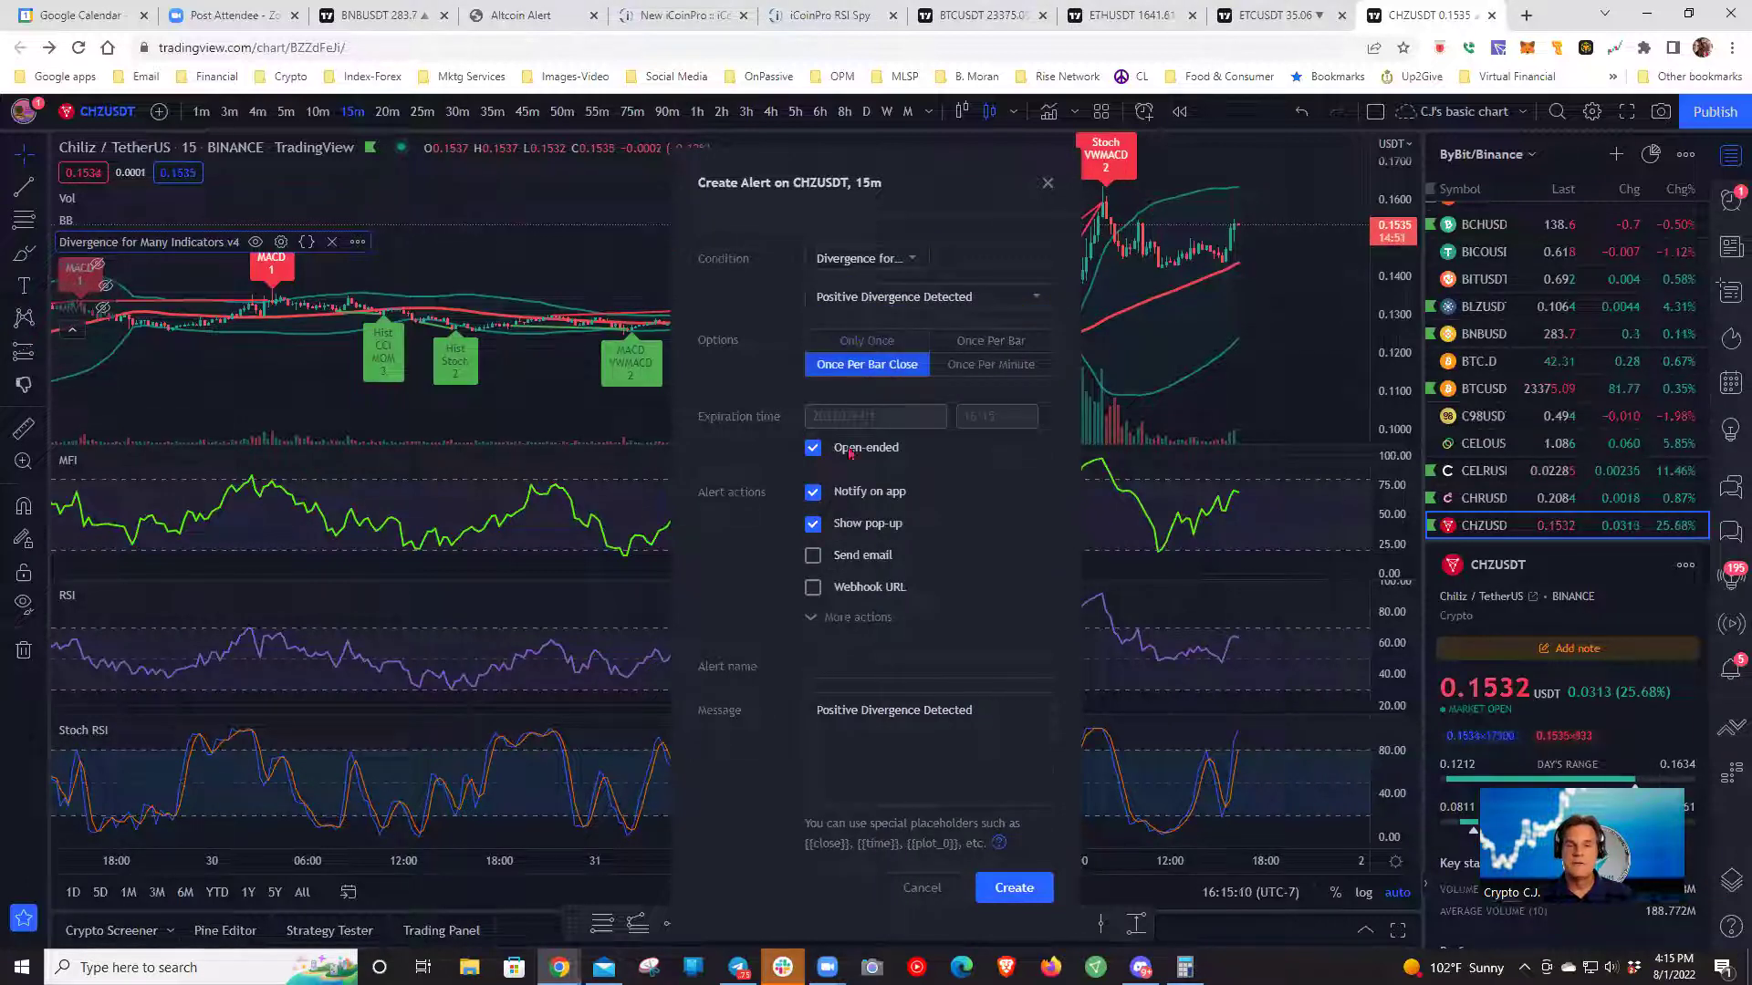
{"action": "left_click", "coordinate": [884, 667]}
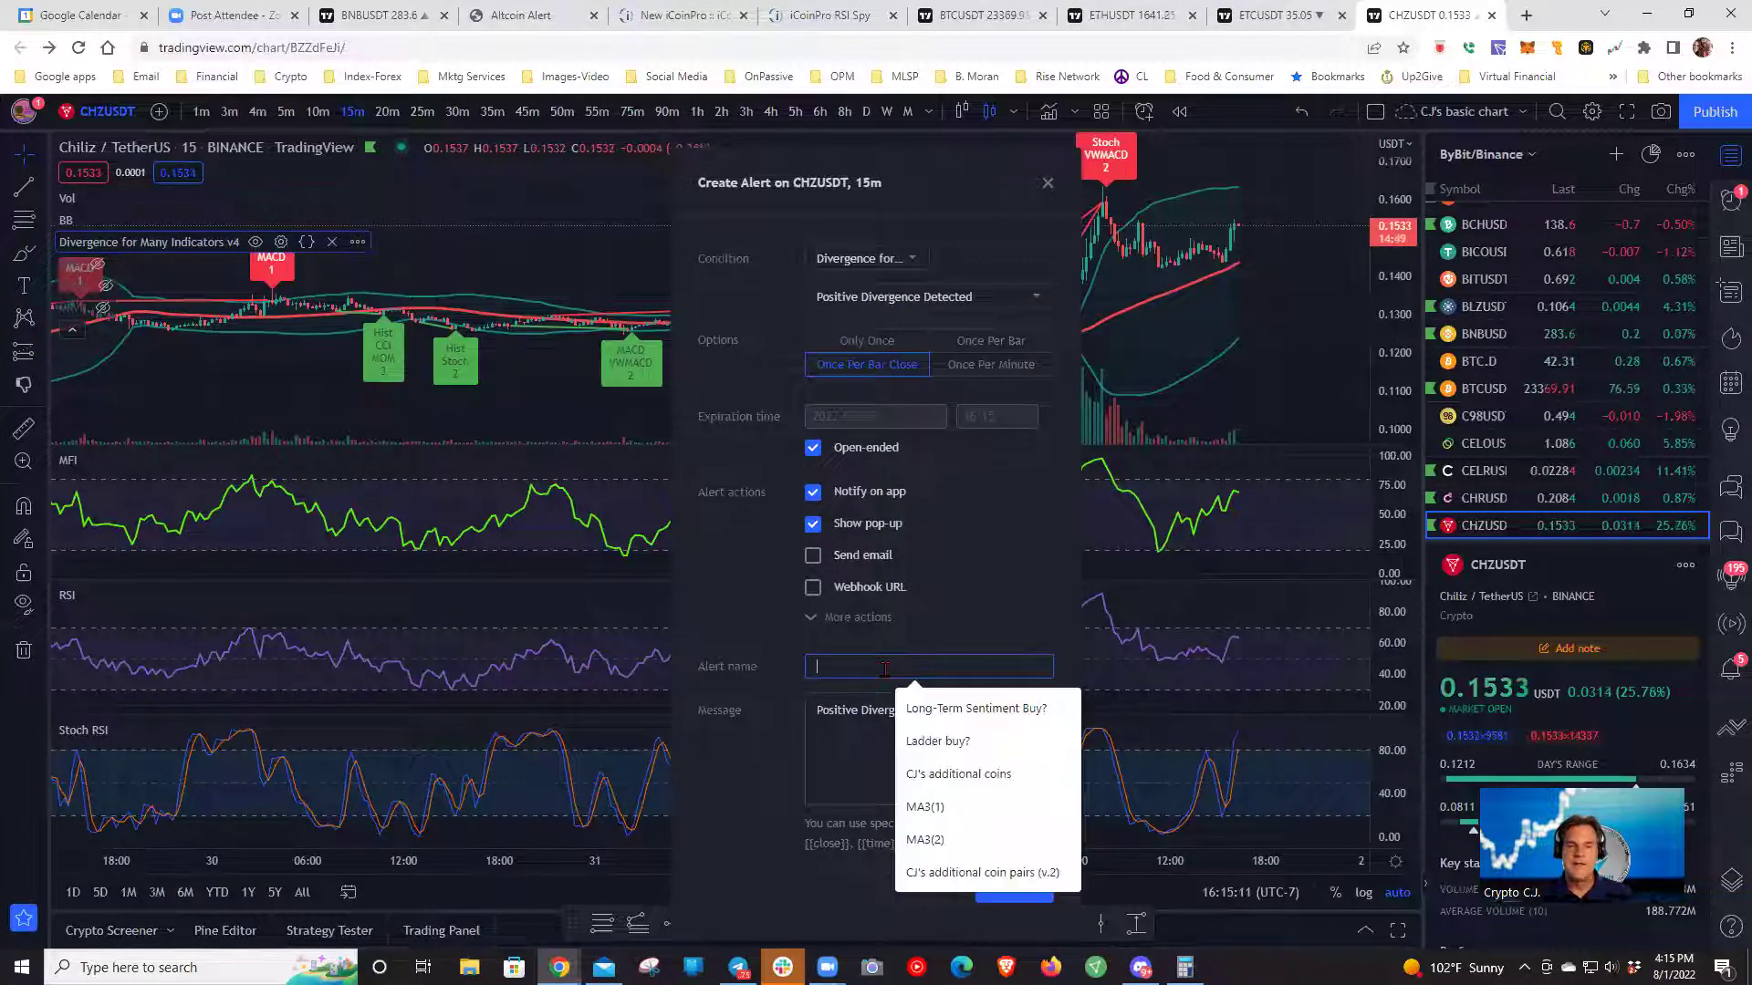
{"action": "left_click", "coordinate": [958, 719]}
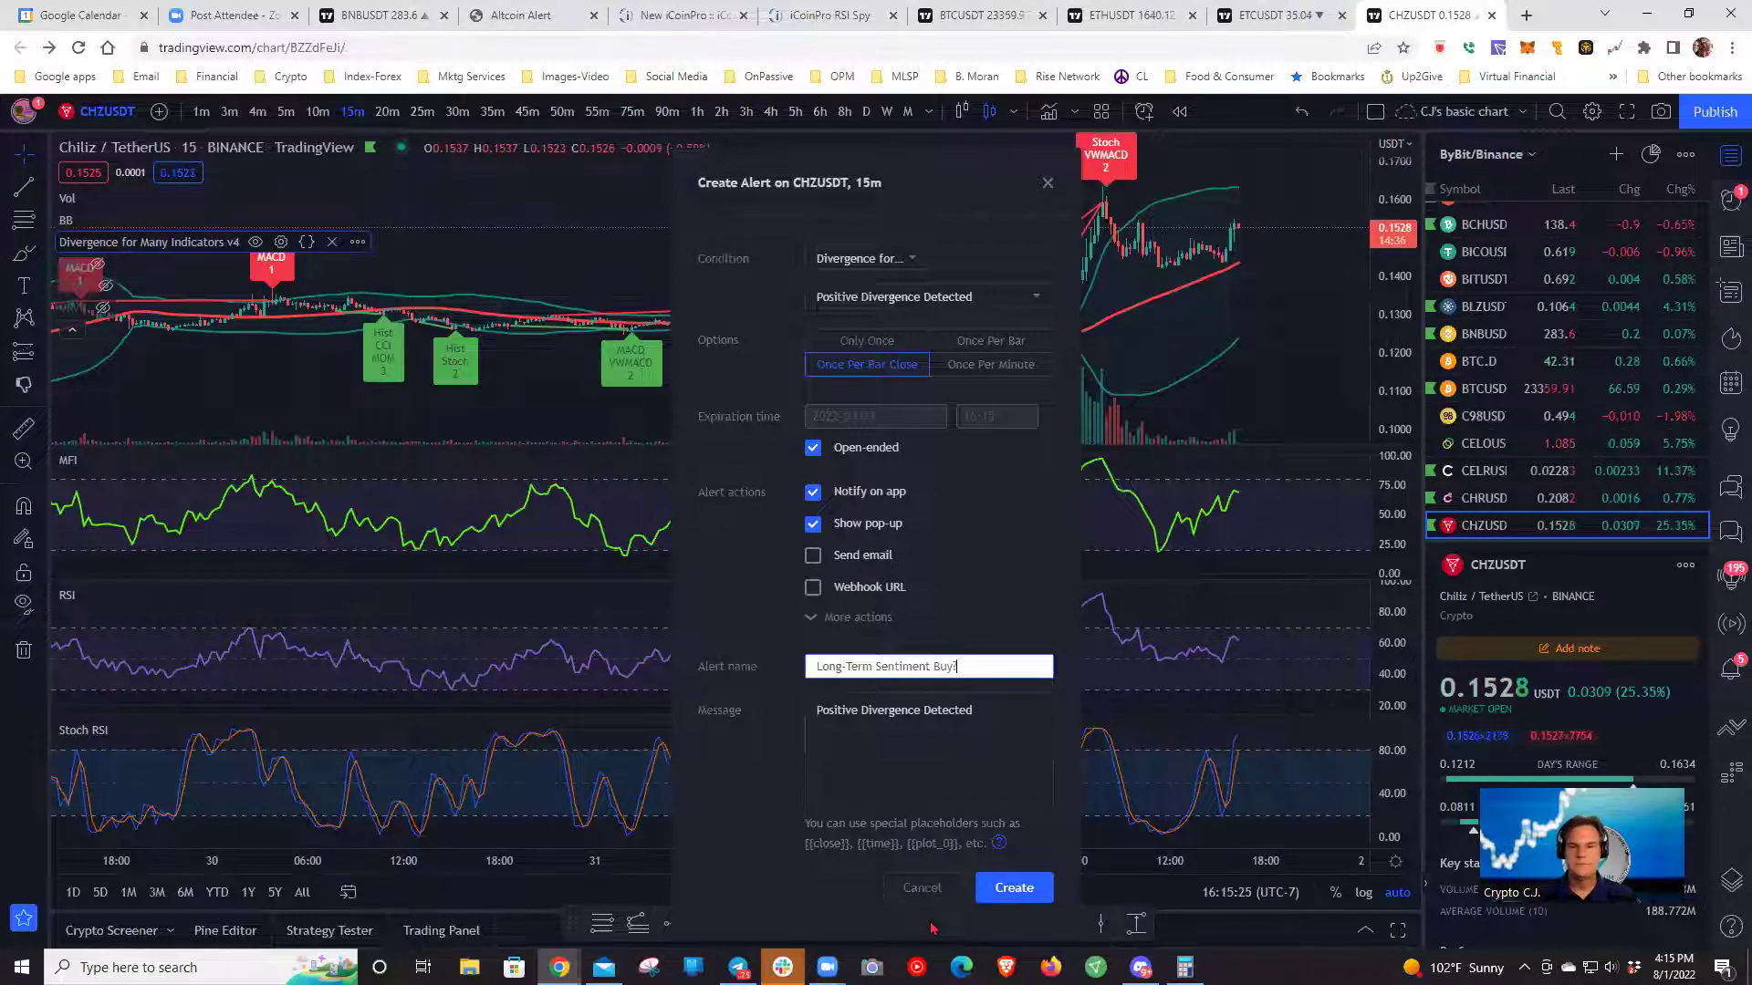
{"action": "left_click", "coordinate": [1002, 890]}
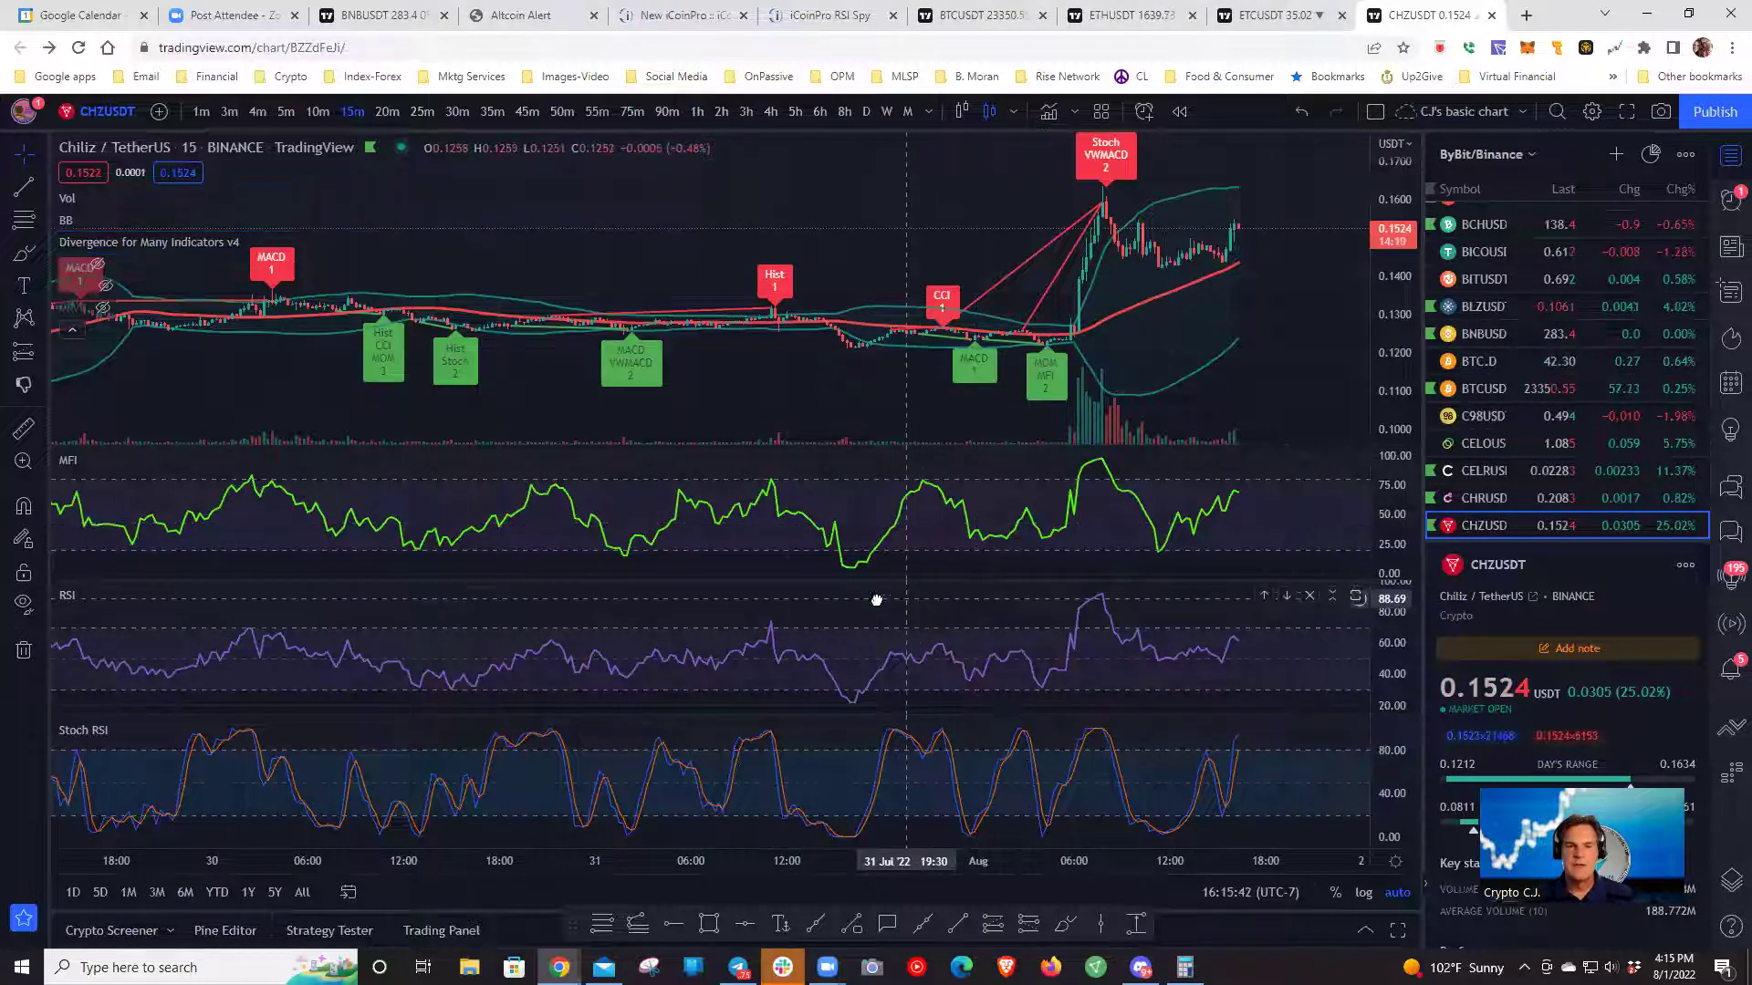
- Pan the 15-minute CHZUSDT chart toward the latest candles
{"action": "left_click_drag", "start_coordinate": [898, 602], "coordinate": [820, 604]}
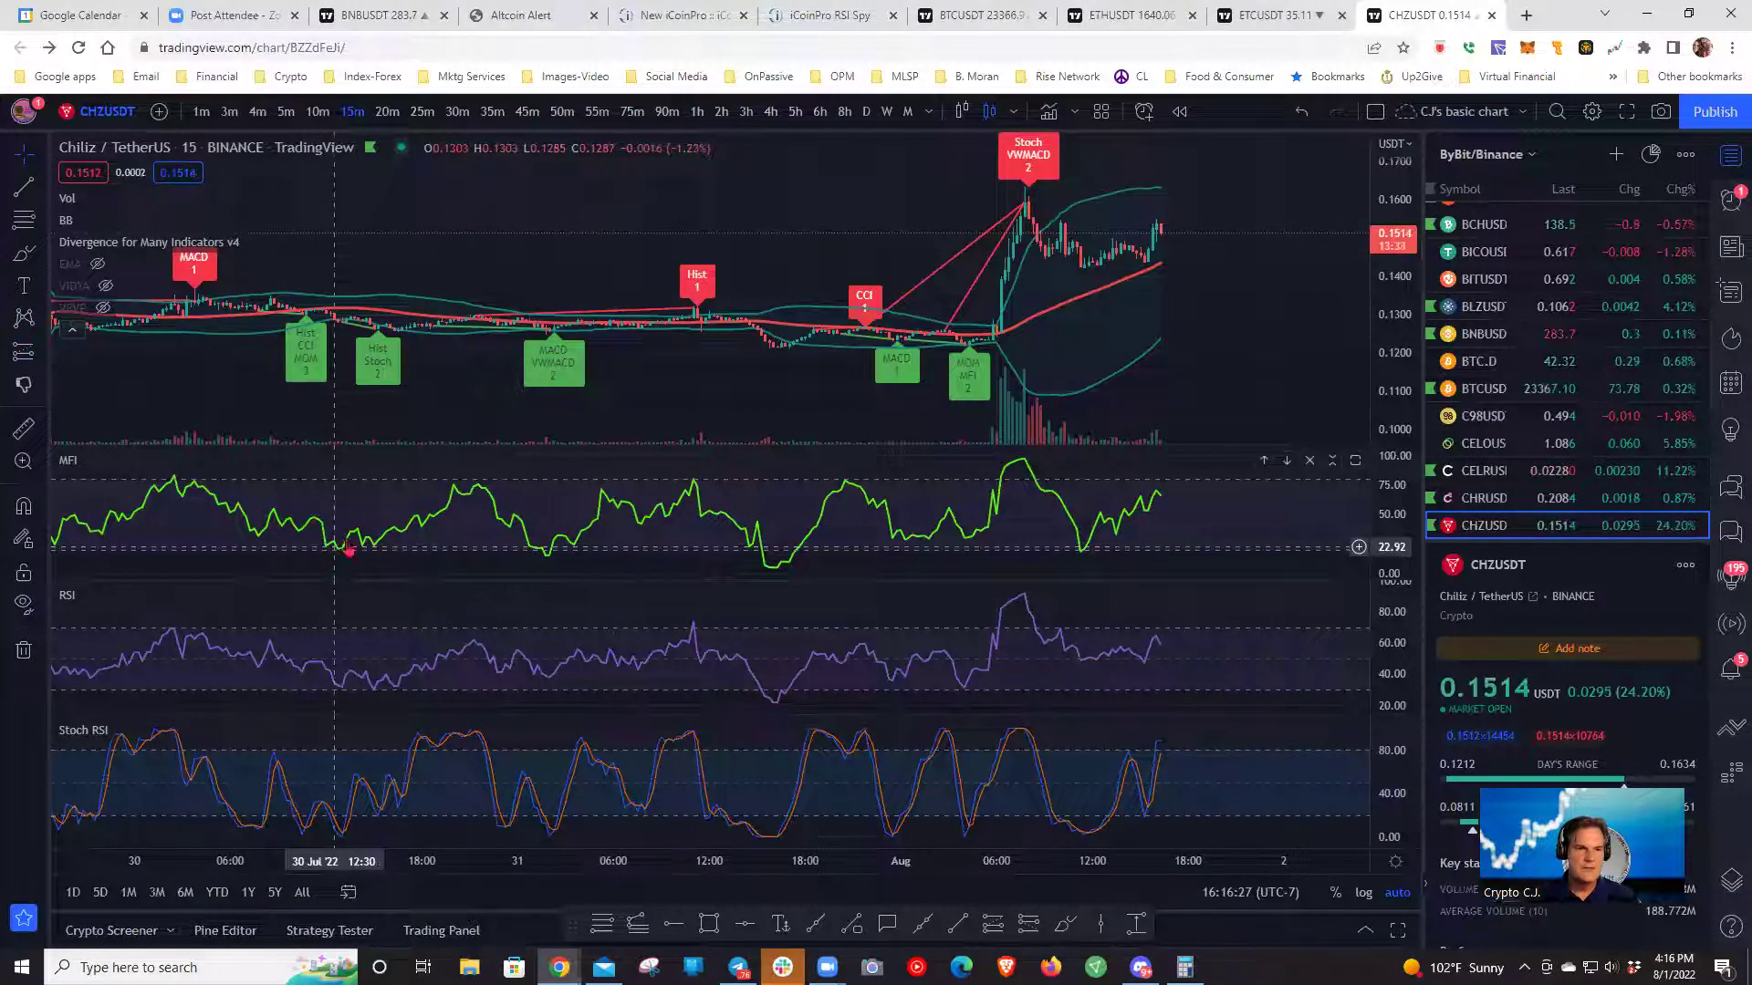
{"action": "double_click", "coordinate": [335, 512]}
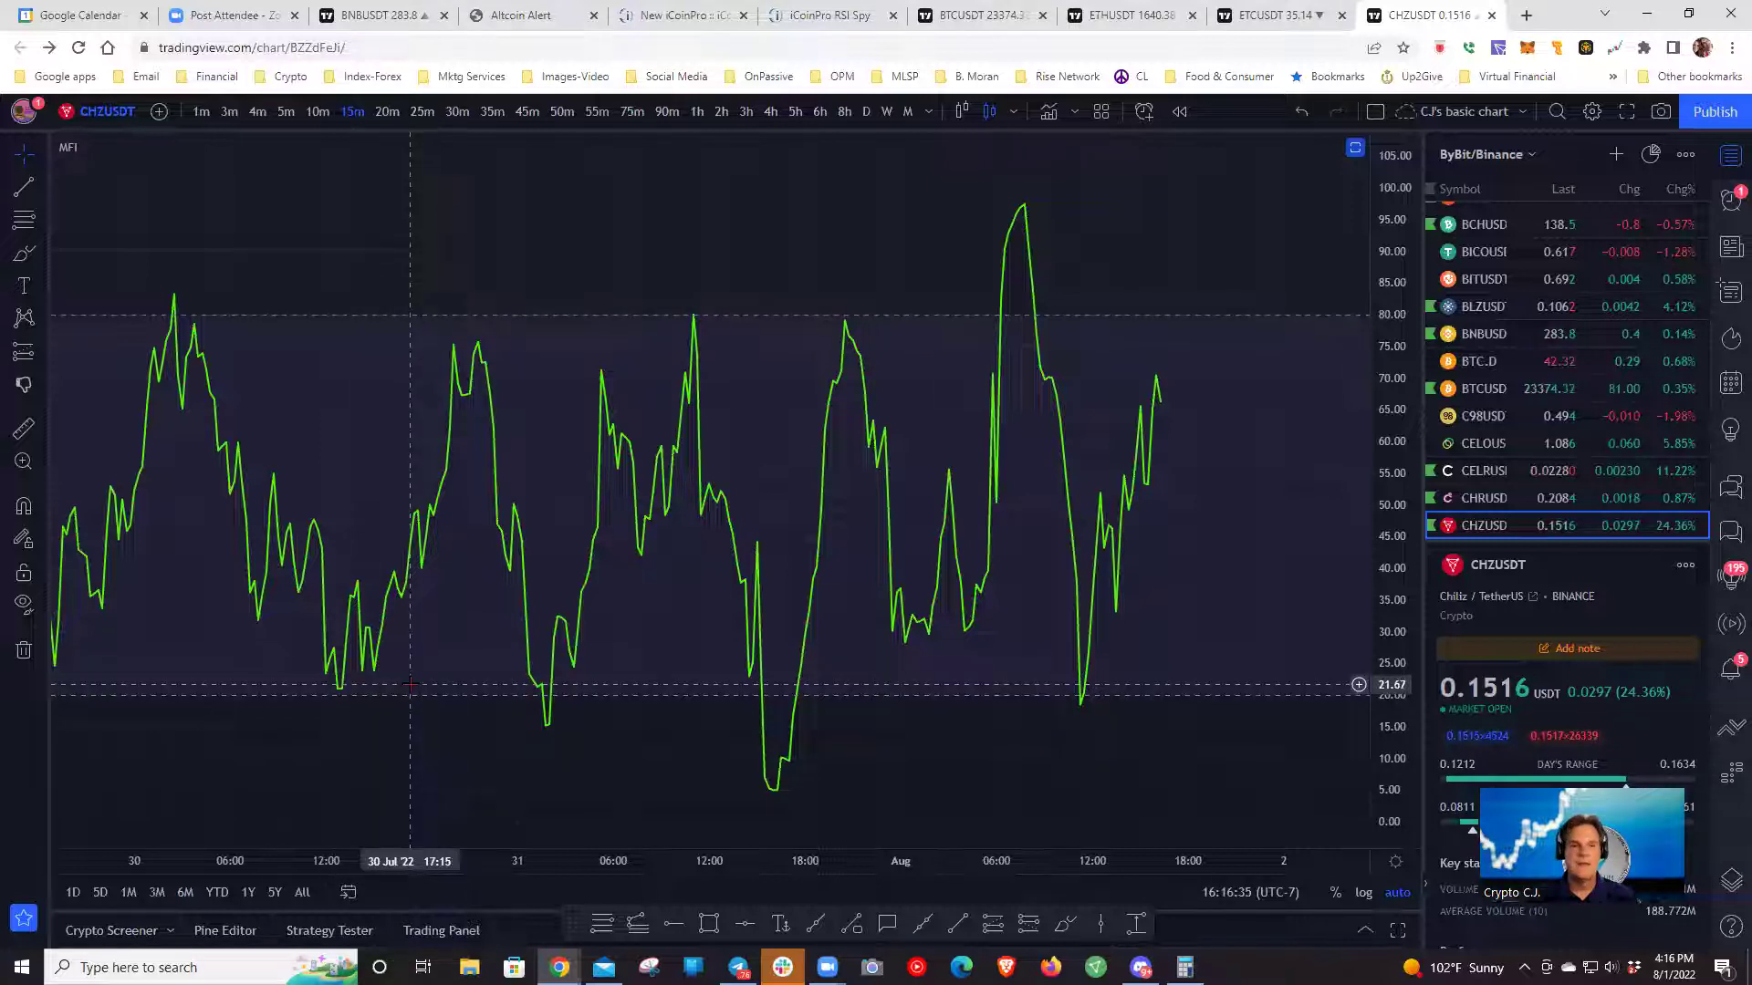
{"action": "double_click", "coordinate": [446, 640]}
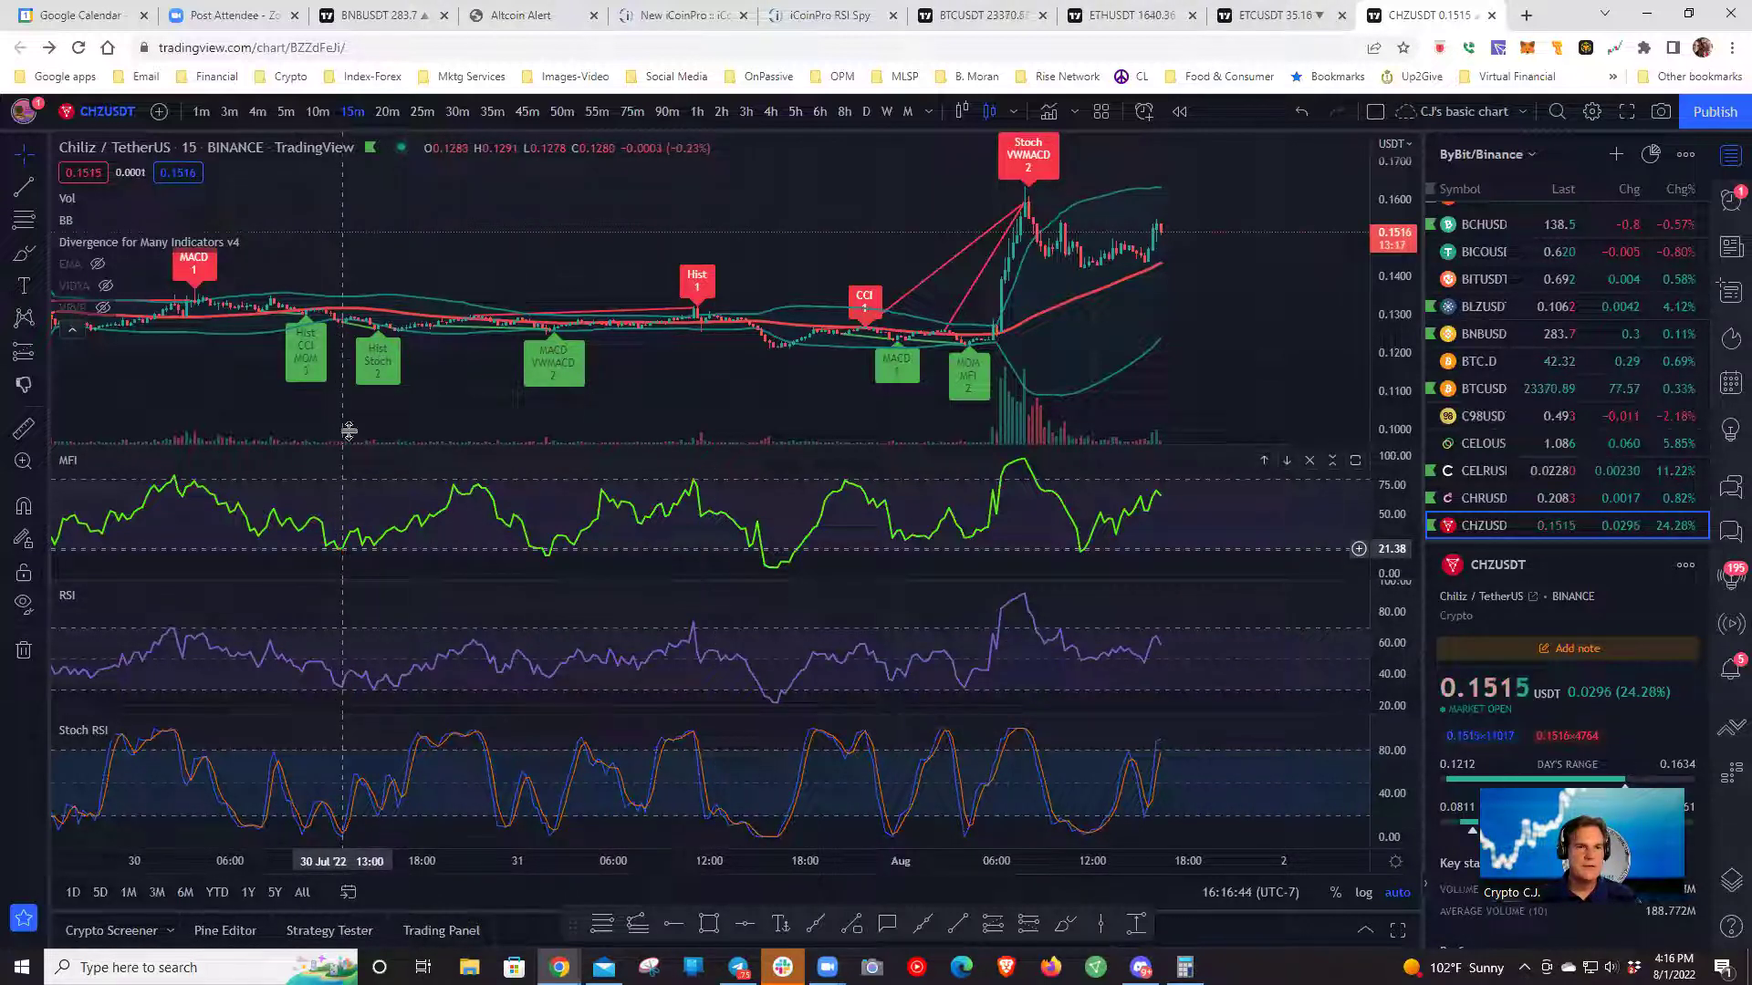
{"action": "scroll", "coordinate": [321, 368], "scroll_direction": "up", "scroll_amount": 2}
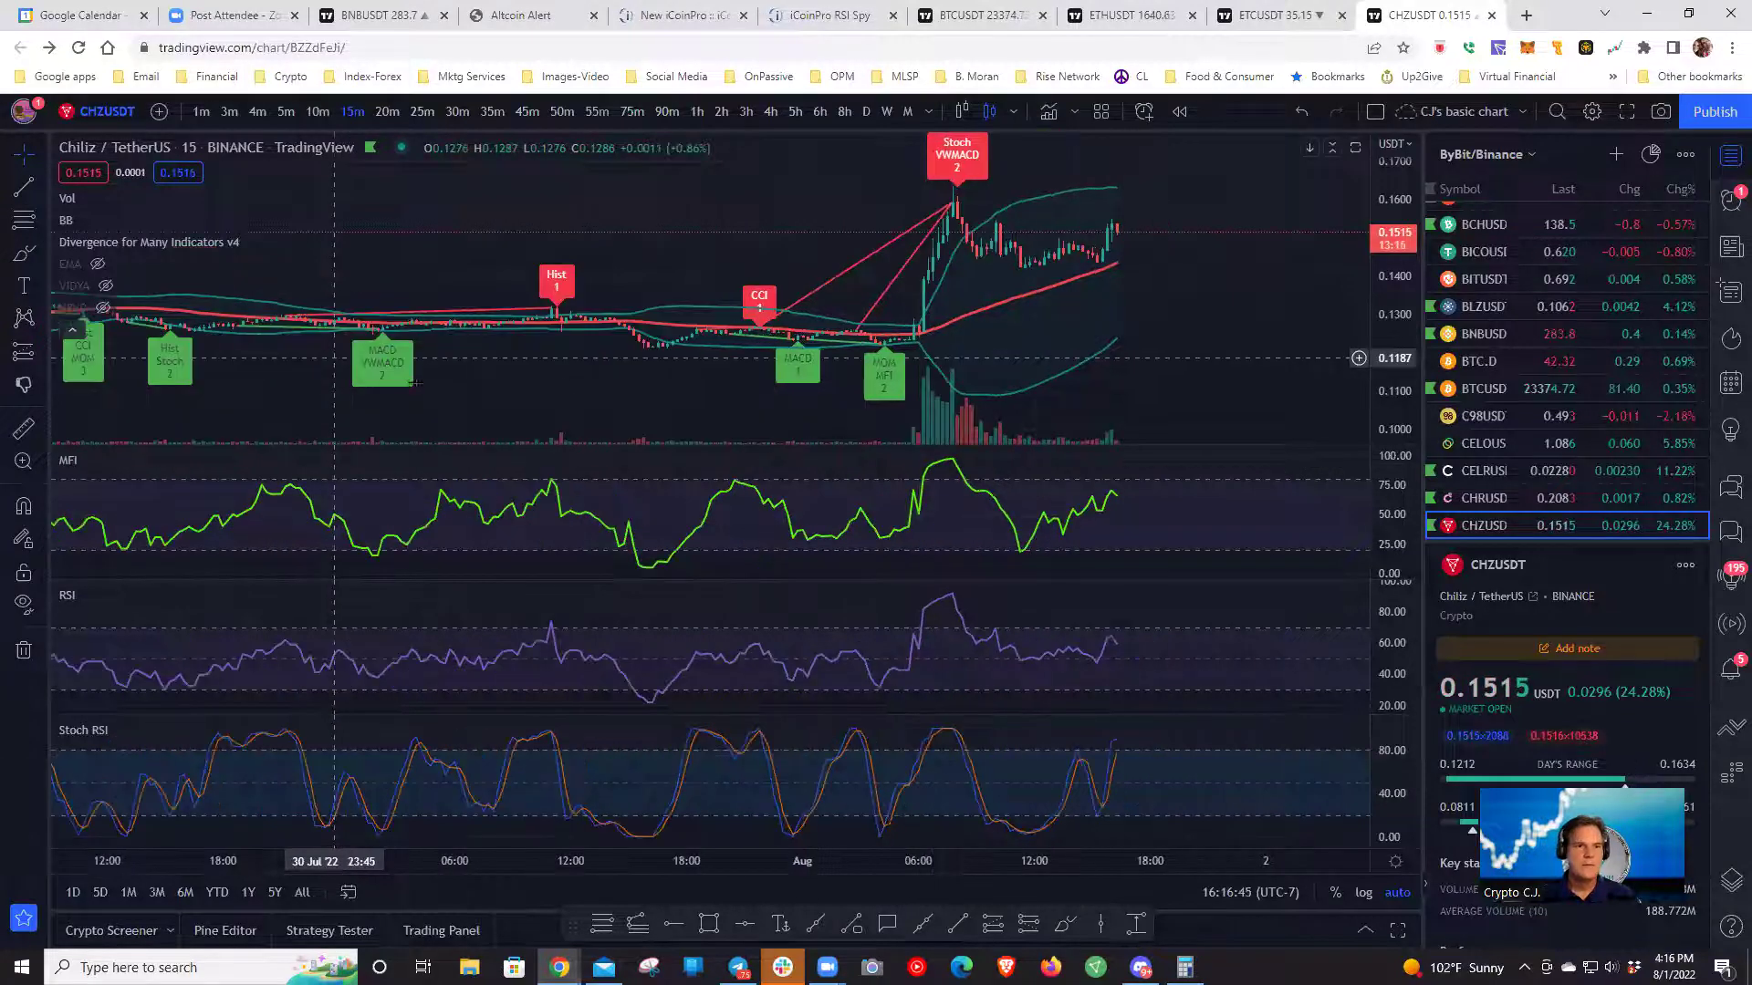
{"action": "left_click_drag", "start_coordinate": [874, 396], "coordinate": [877, 396]}
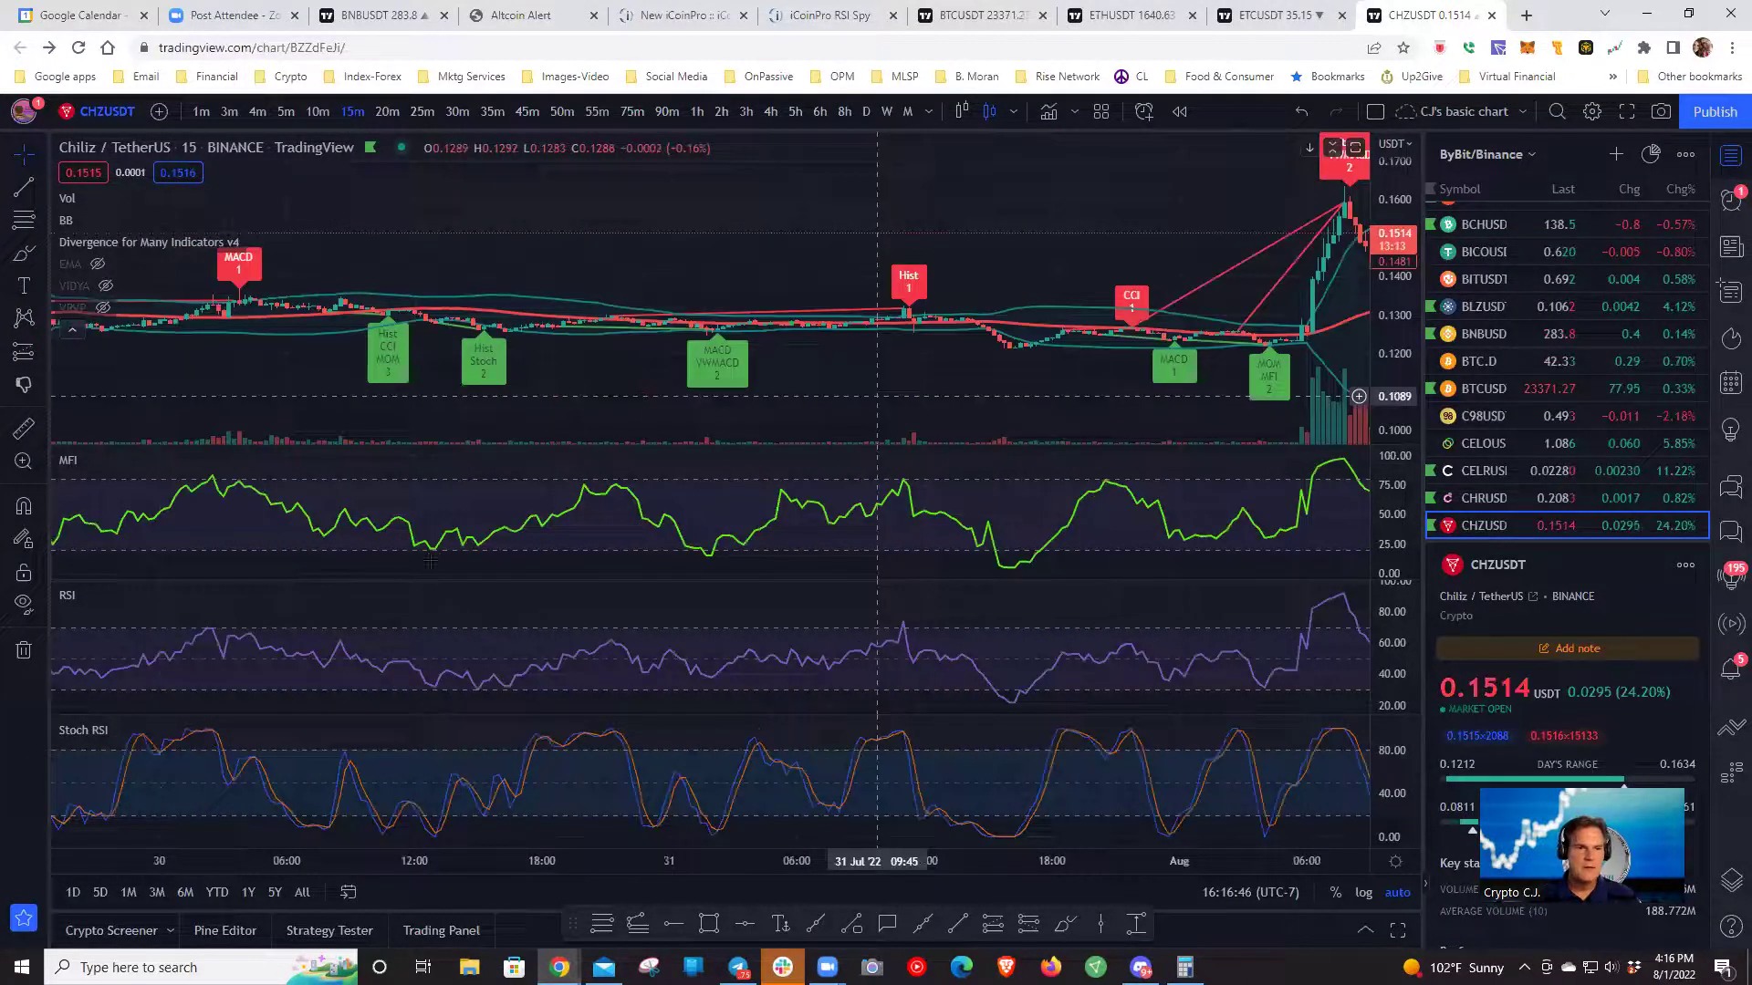
{"action": "left_click", "coordinate": [441, 318], "text": "shift"}
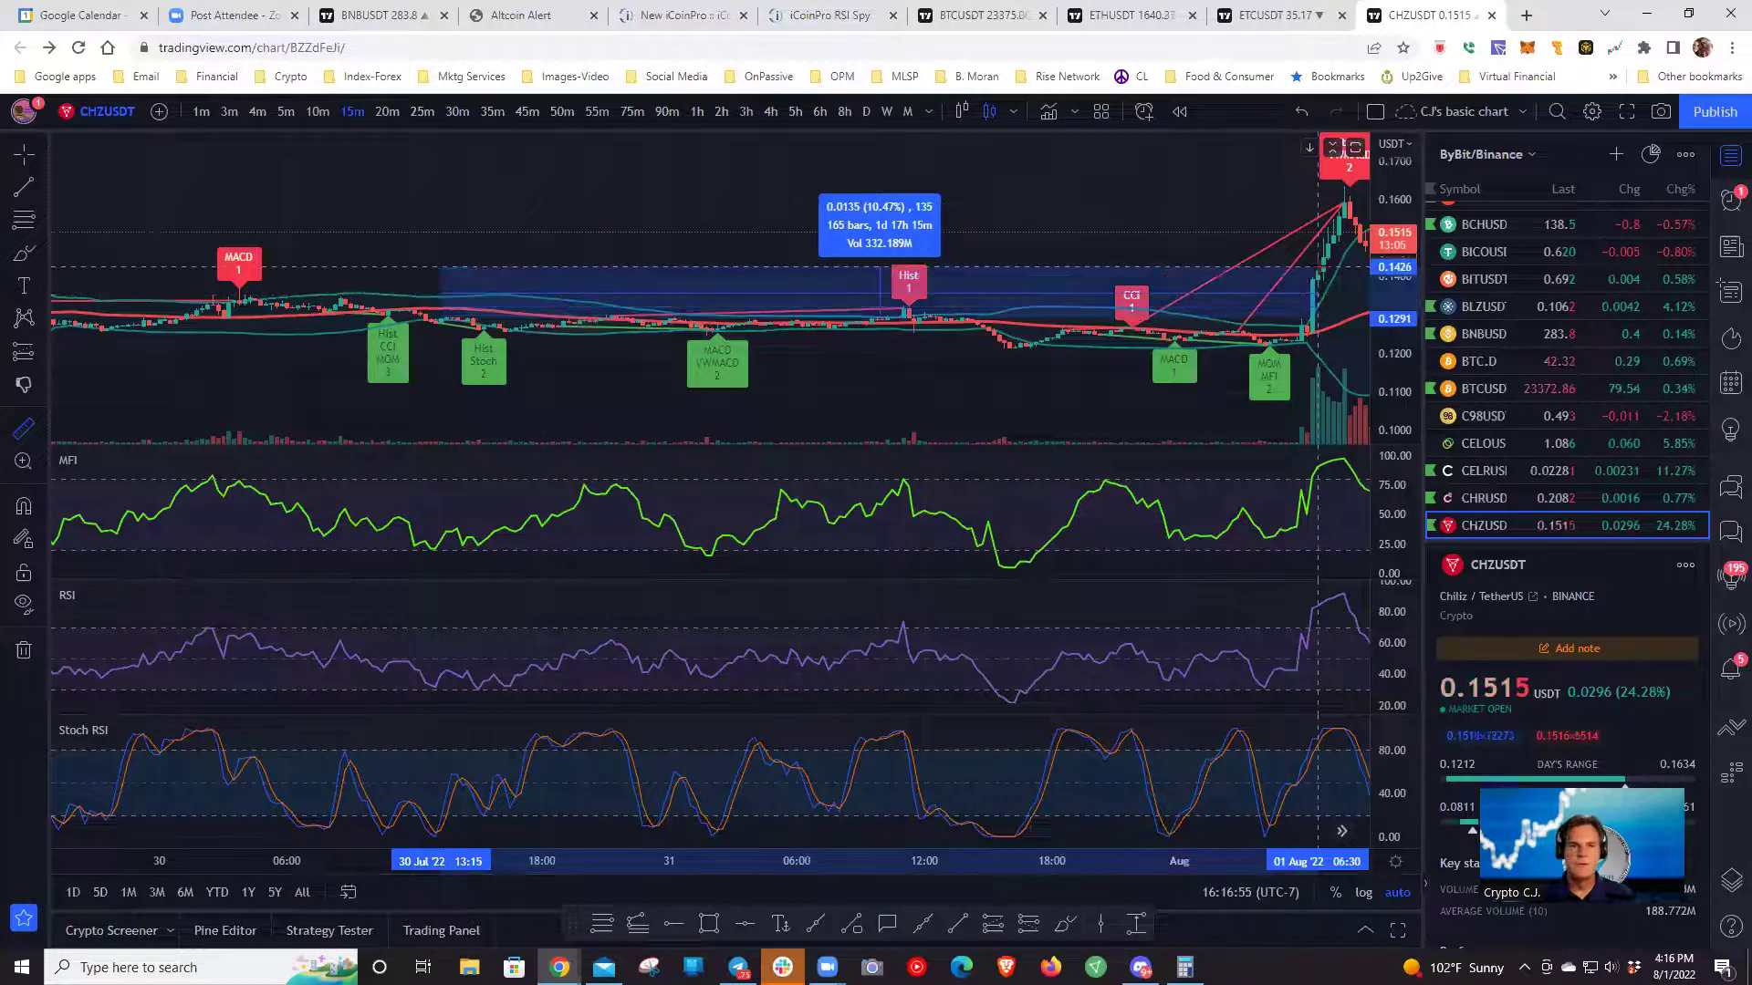
{"action": "left_click_drag", "start_coordinate": [915, 399], "coordinate": [659, 397]}
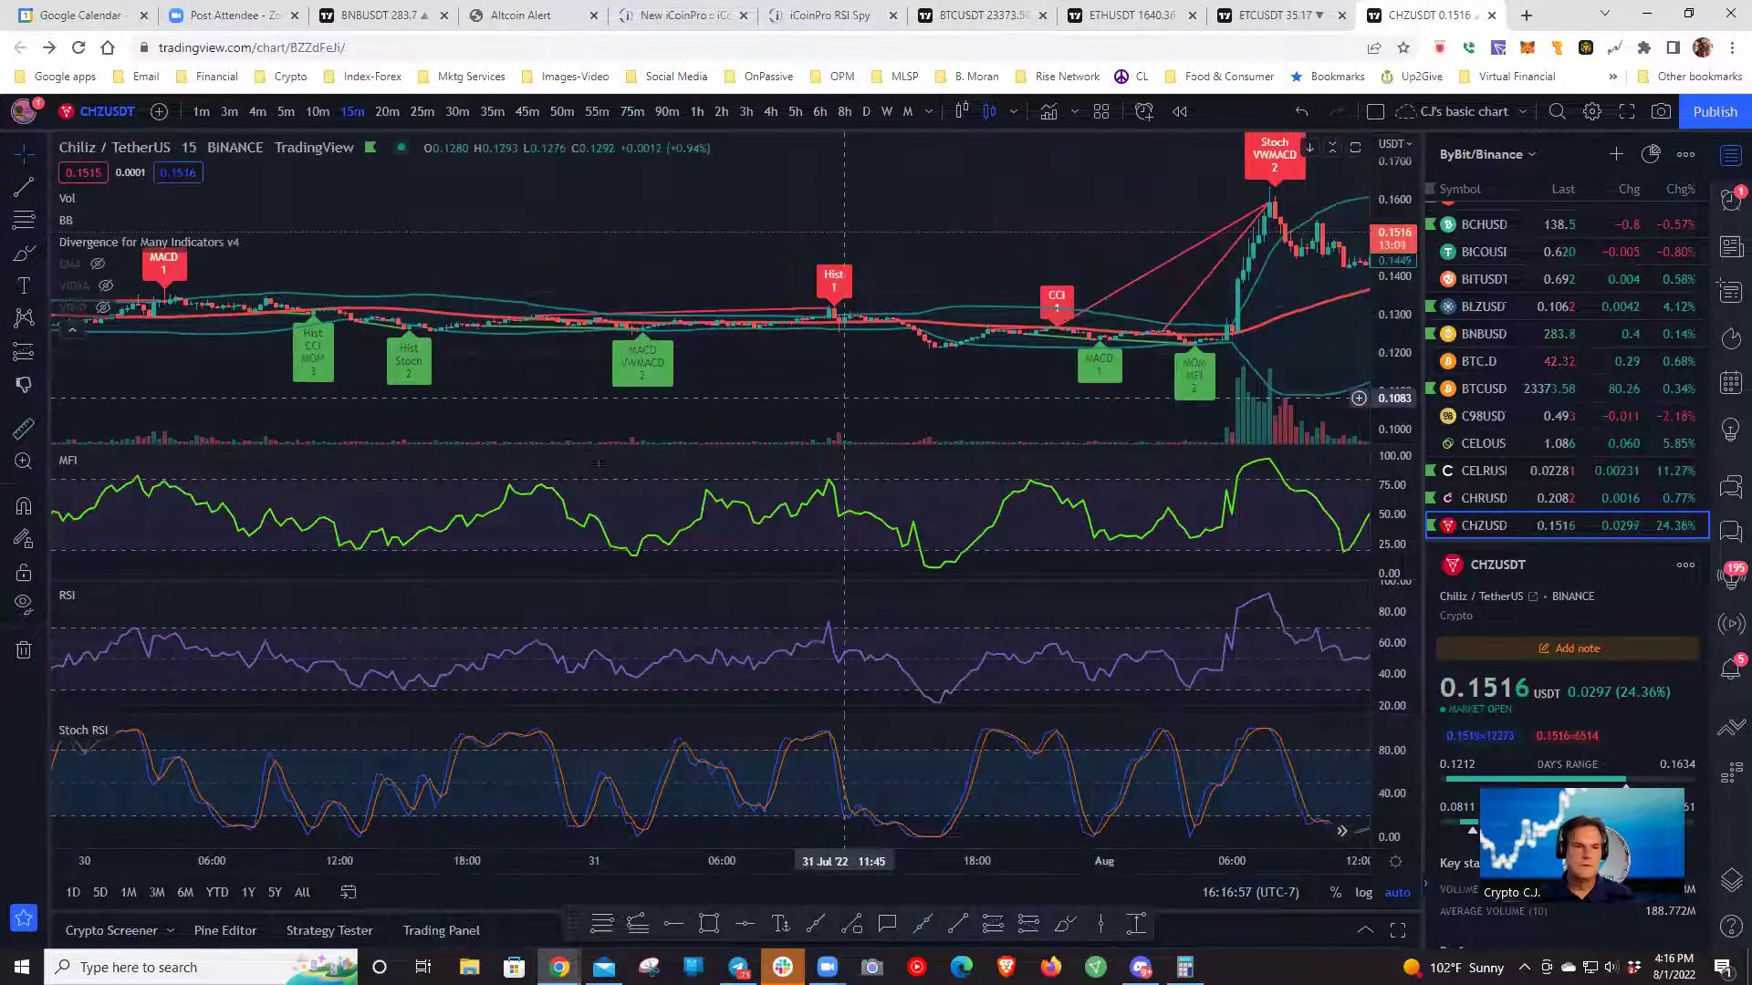
{"action": "left_click_drag", "start_coordinate": [844, 398], "coordinate": [629, 419]}
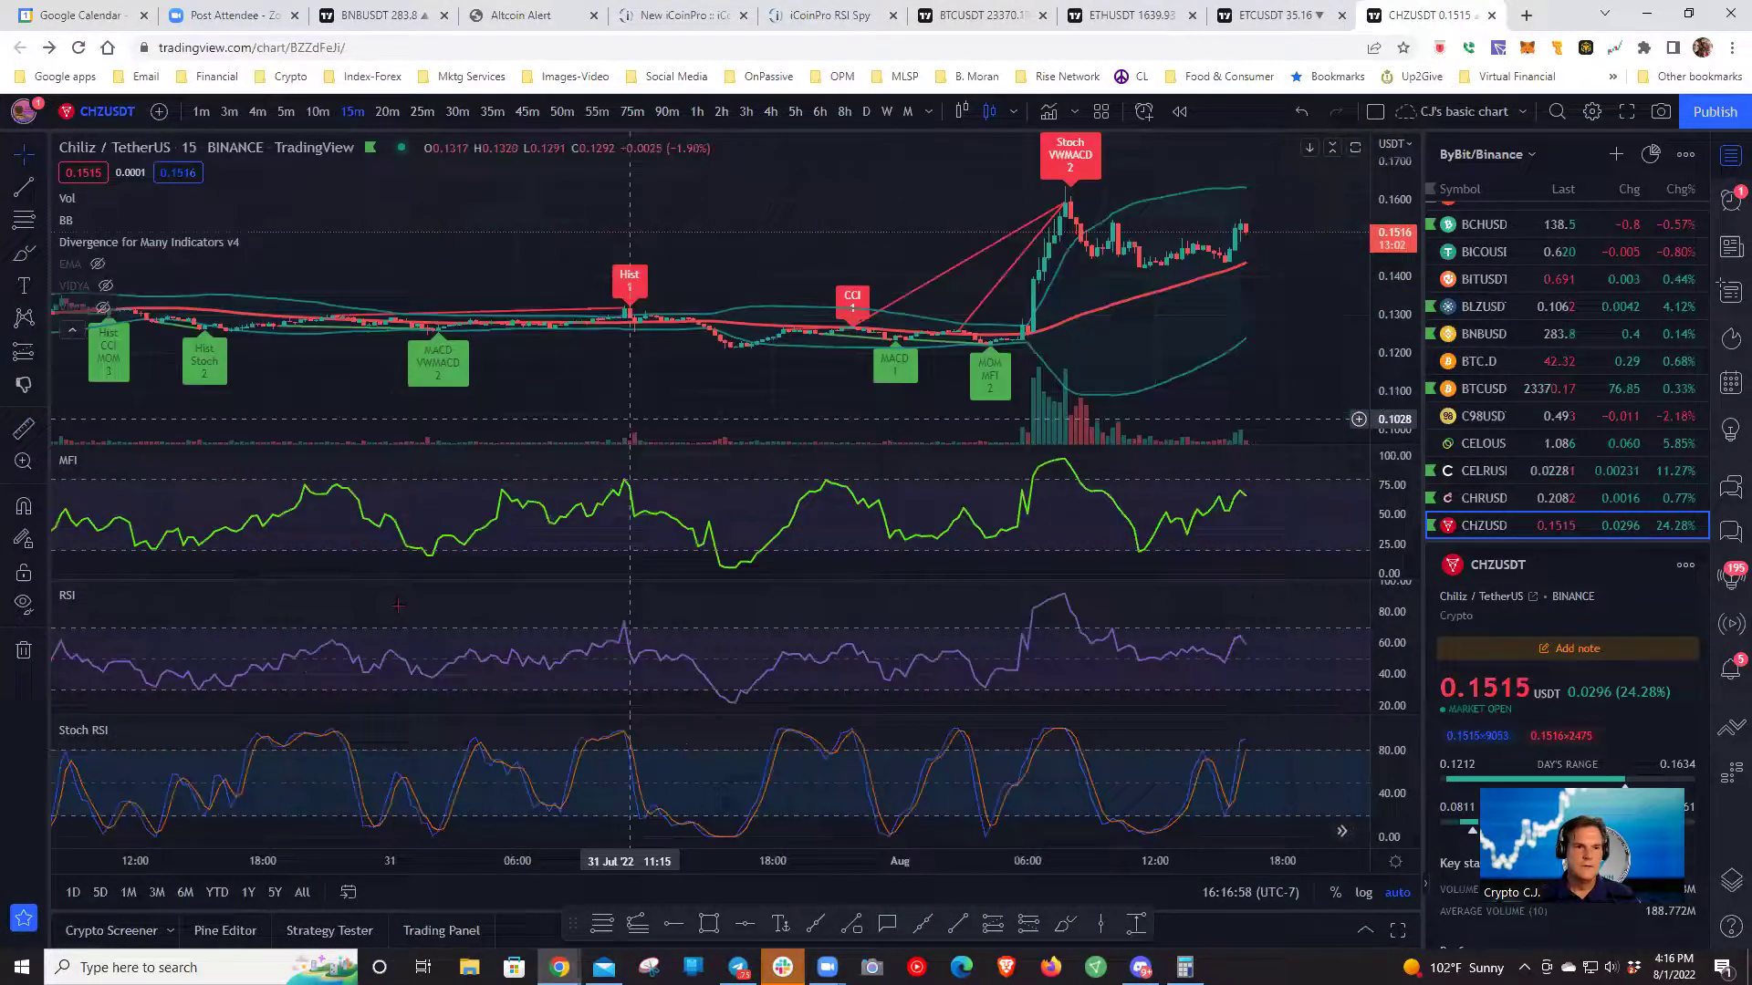
{"action": "left_click", "coordinate": [439, 328], "text": "shift"}
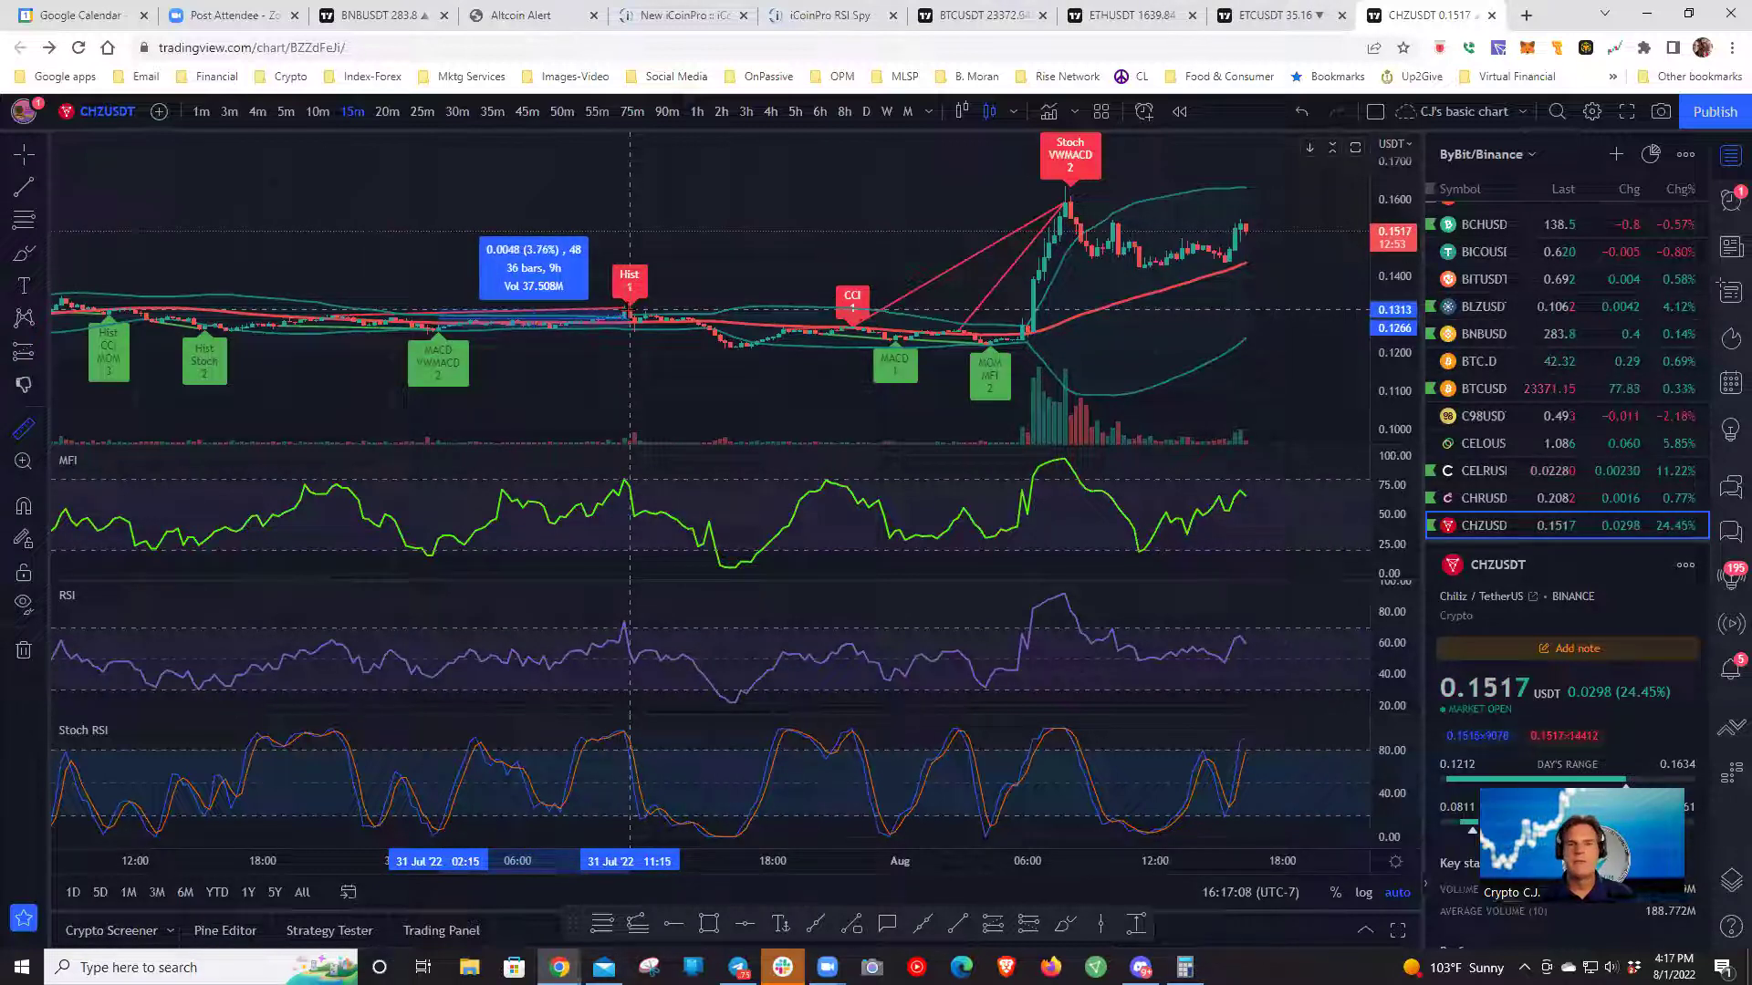
{"action": "left_click", "coordinate": [703, 383]}
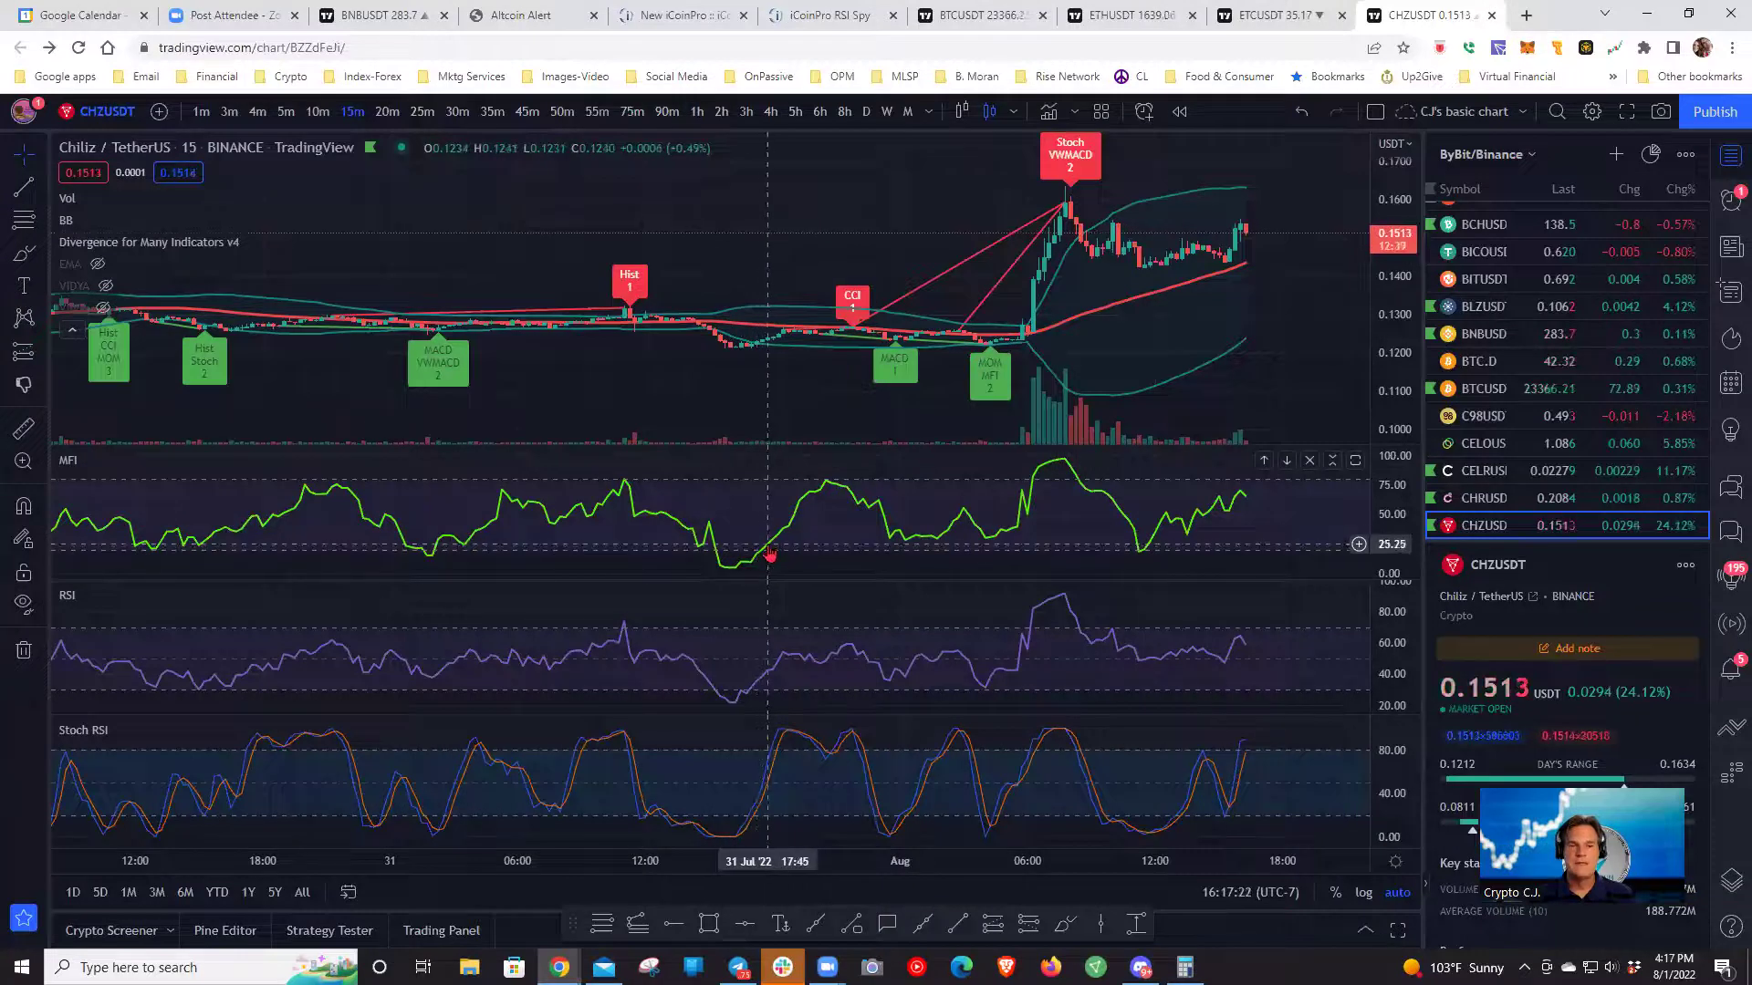
{"action": "left_click", "coordinate": [768, 339], "text": "shift"}
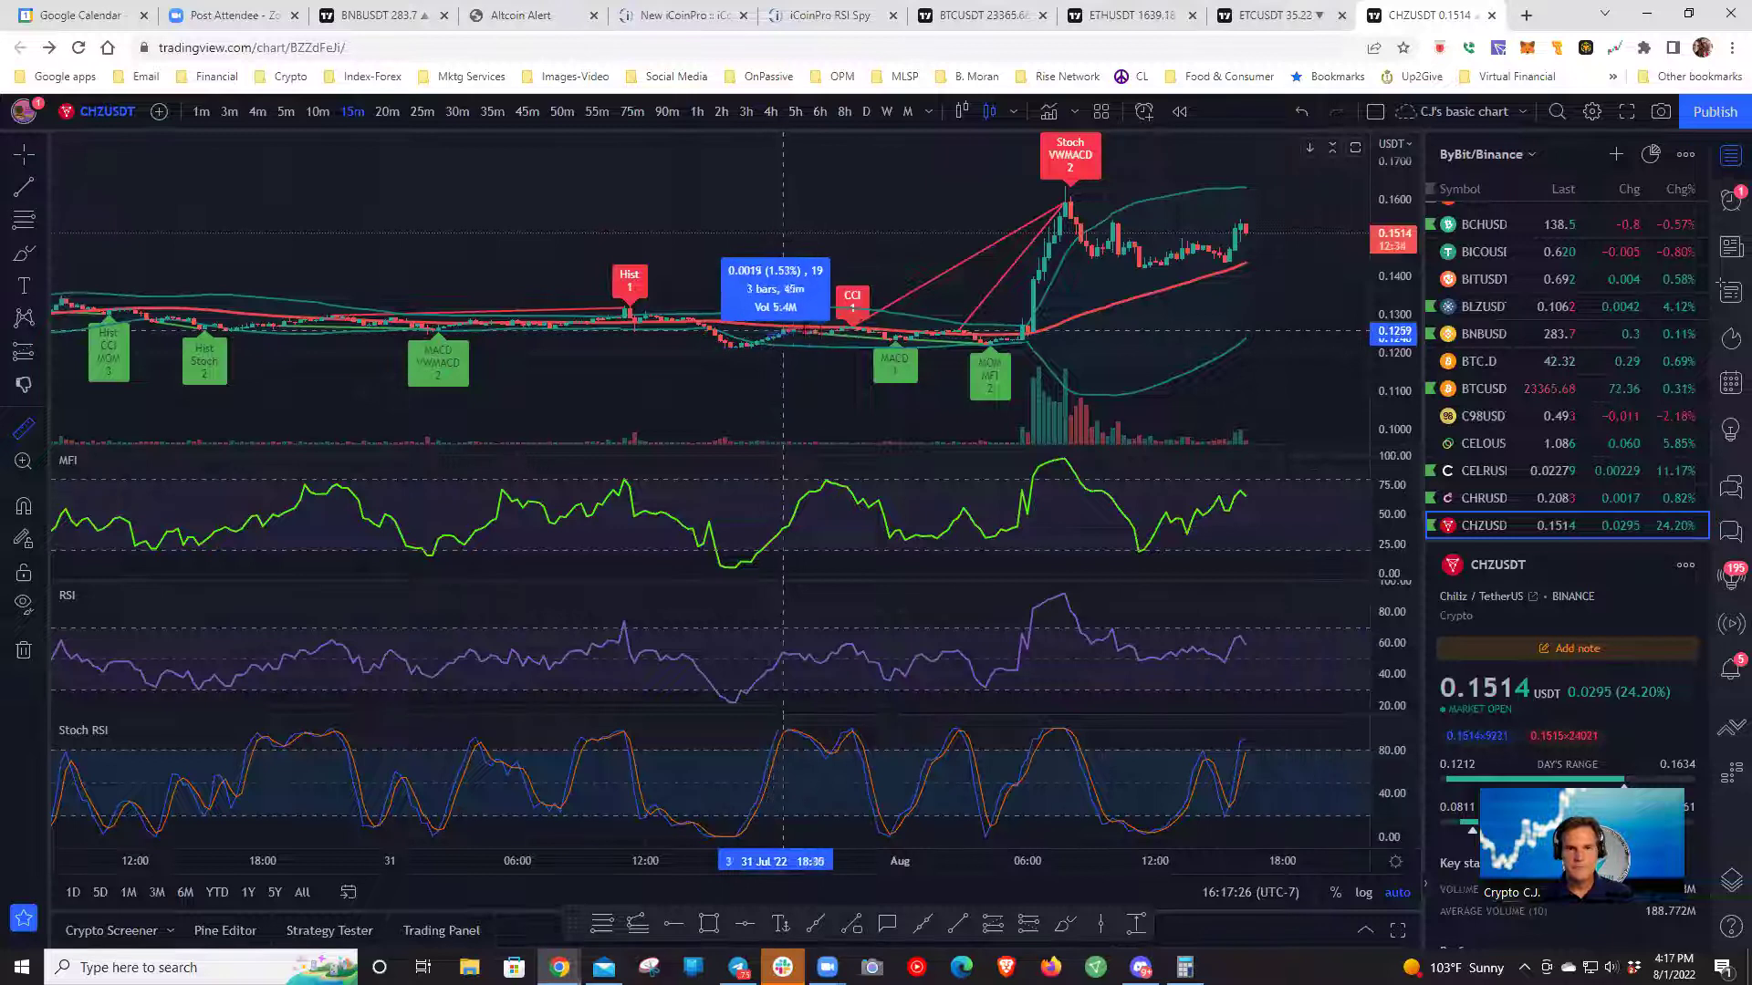
{"action": "left_click", "coordinate": [1034, 275]}
{"action": "left_click", "coordinate": [667, 378]}
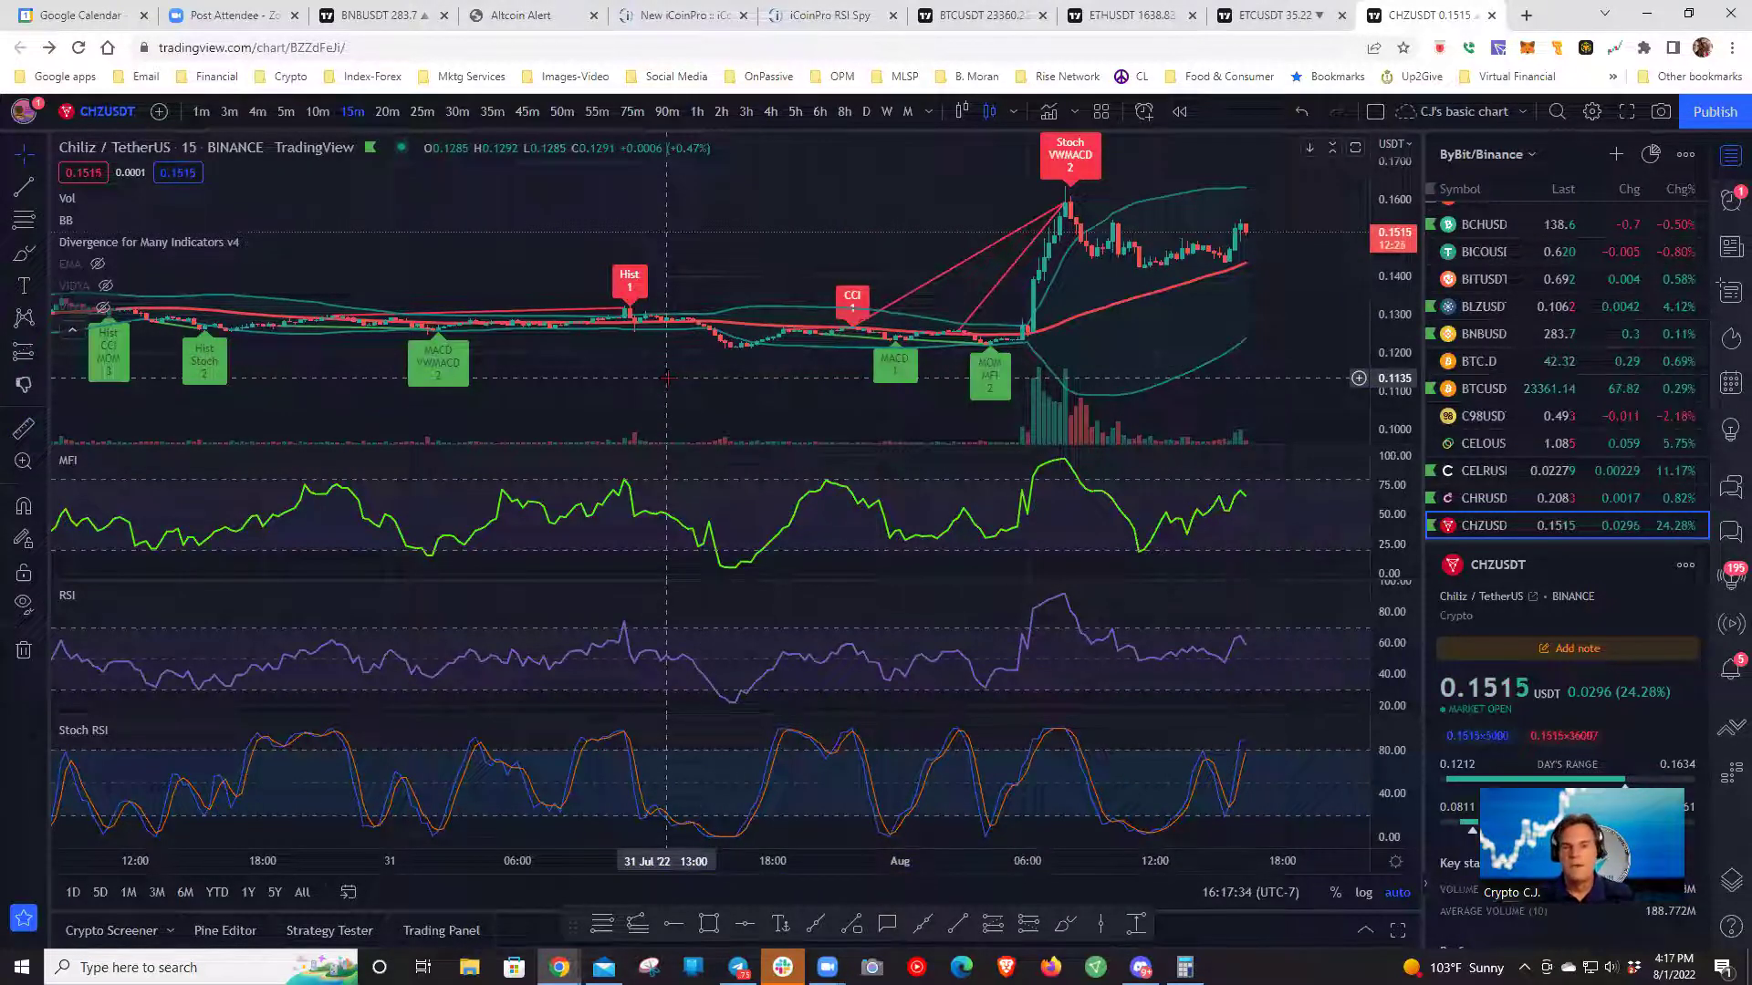
{"action": "right_click", "coordinate": [721, 501]}
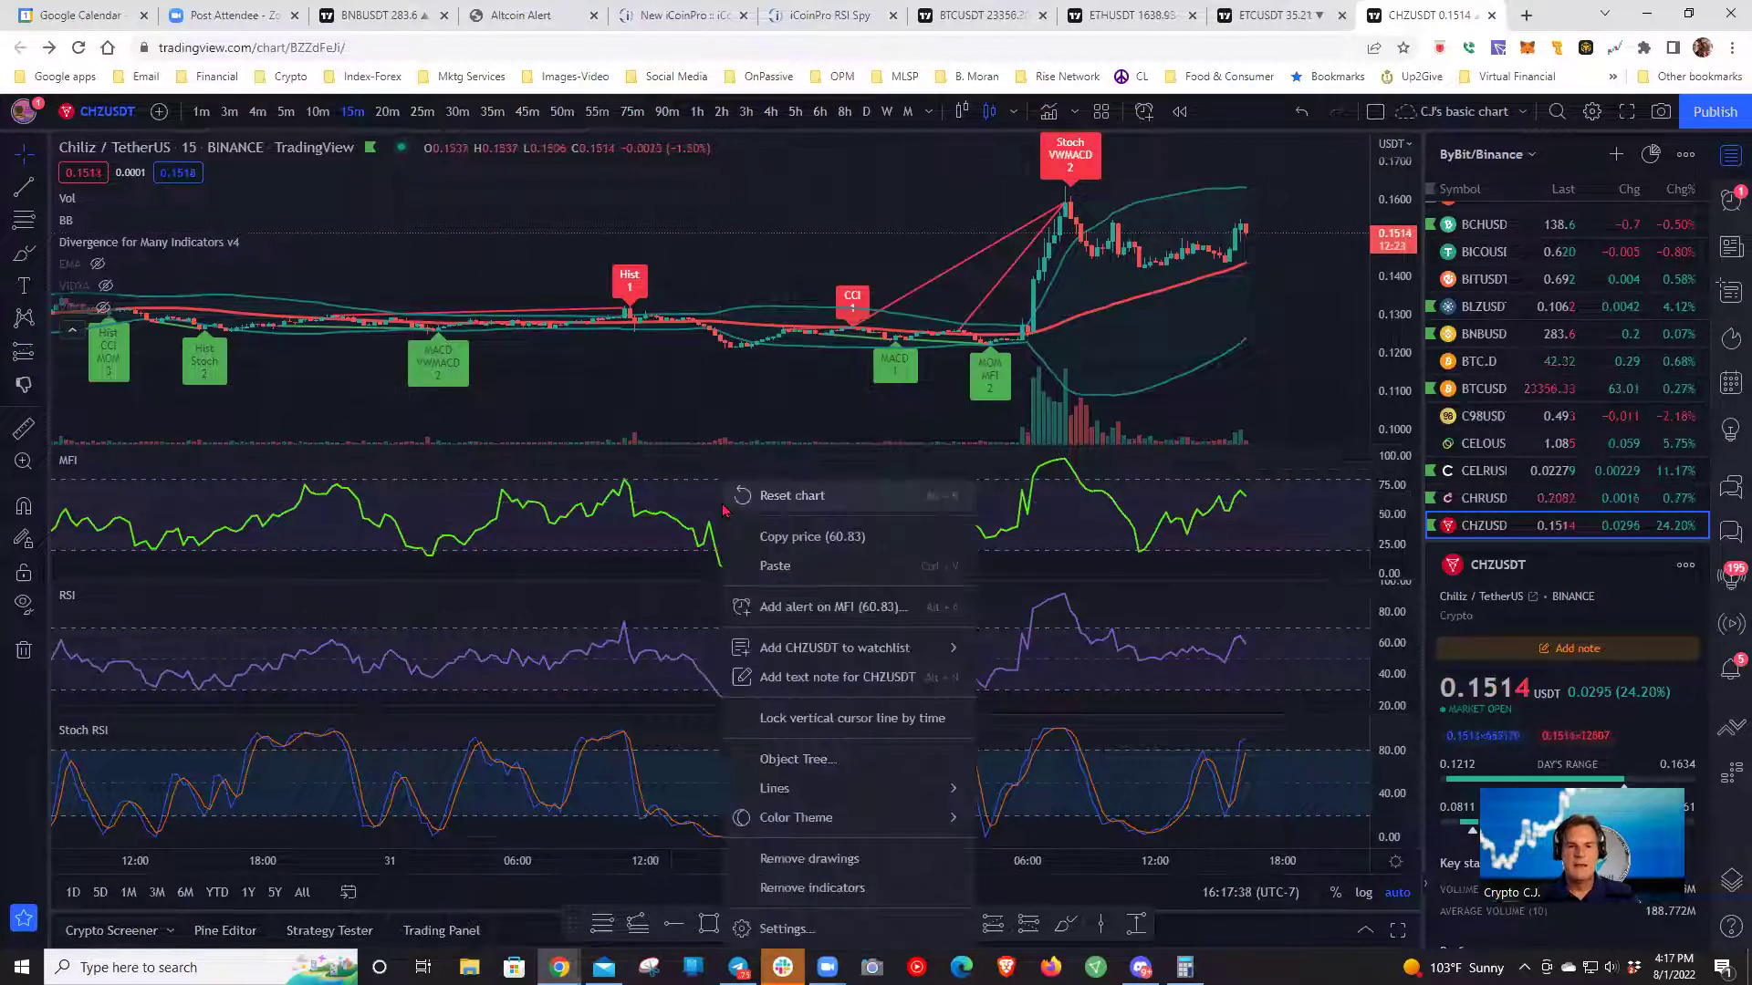
{"action": "left_click", "coordinate": [806, 607]}
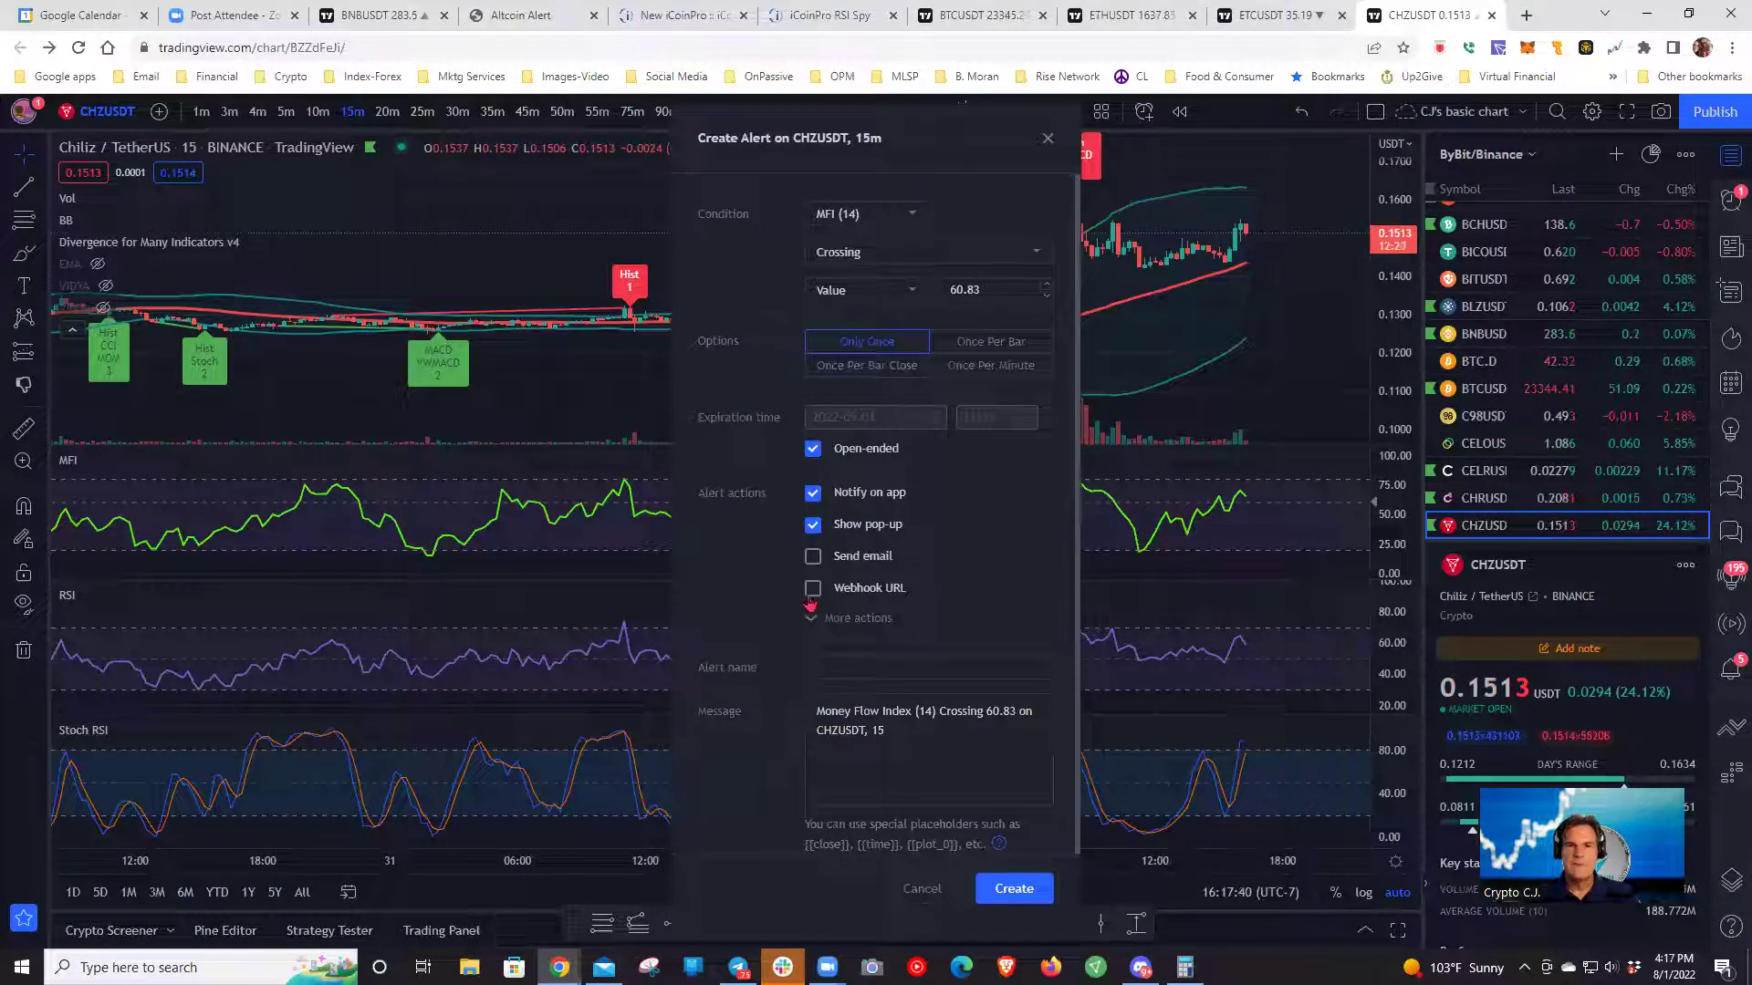
{"action": "left_click", "coordinate": [1038, 257]}
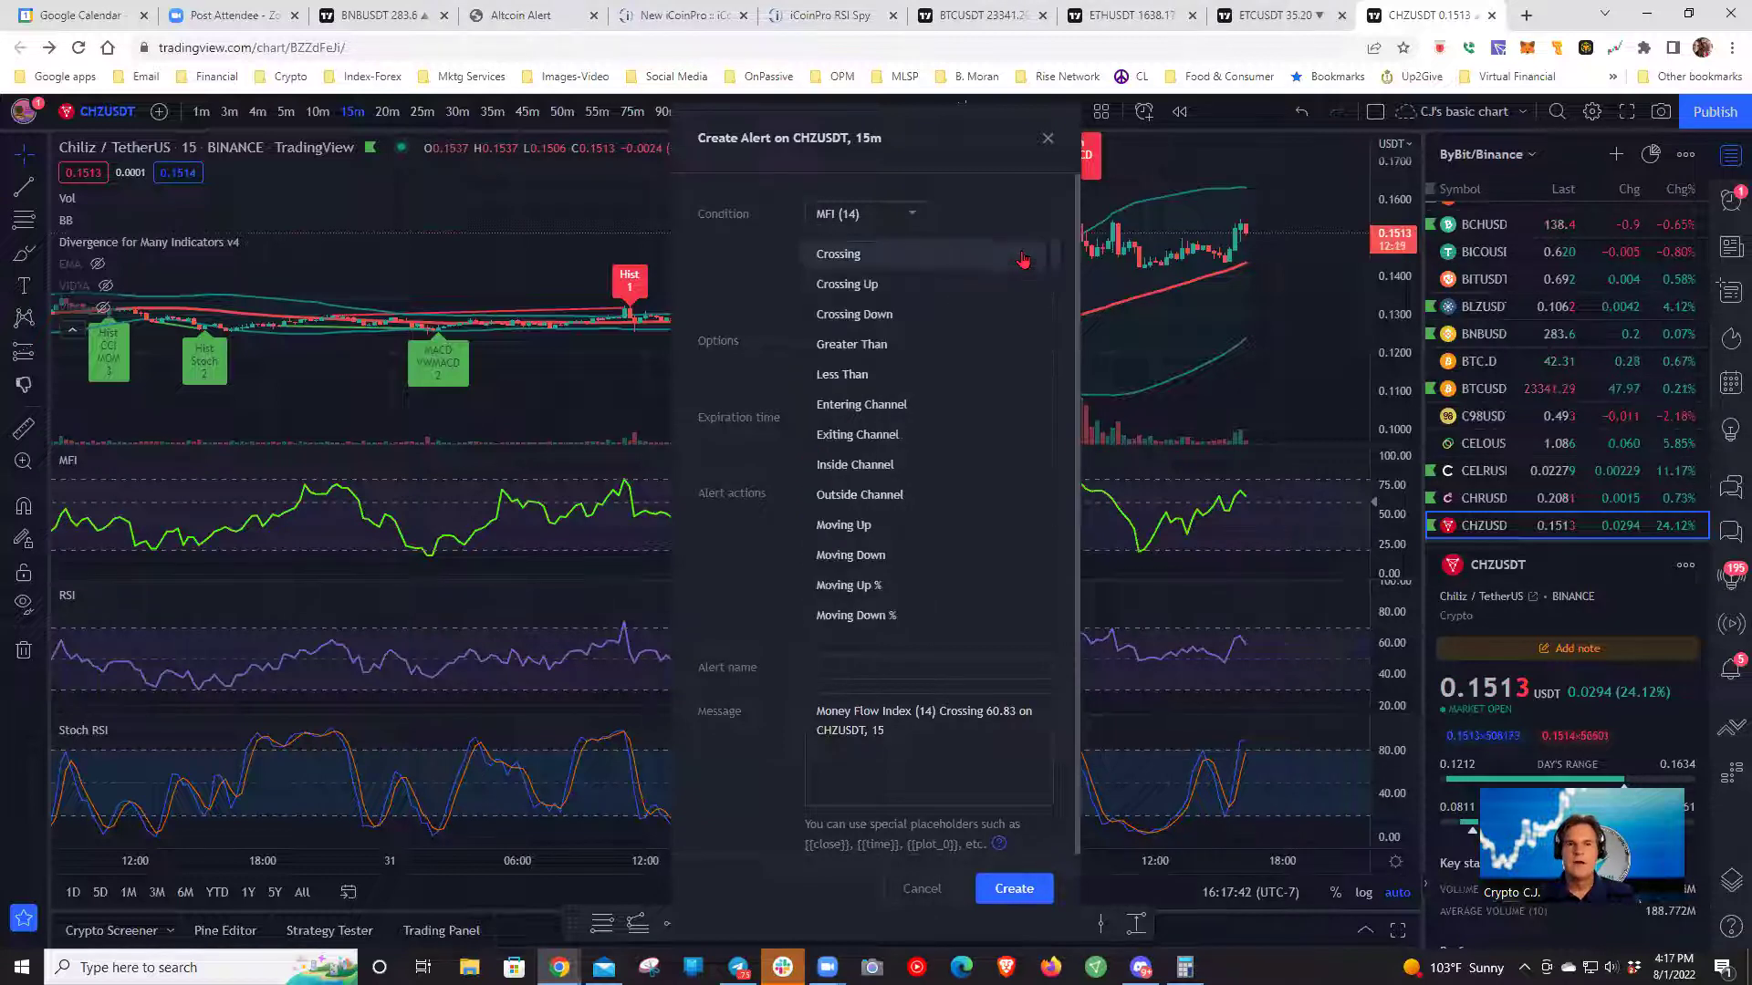
{"action": "left_click", "coordinate": [927, 281]}
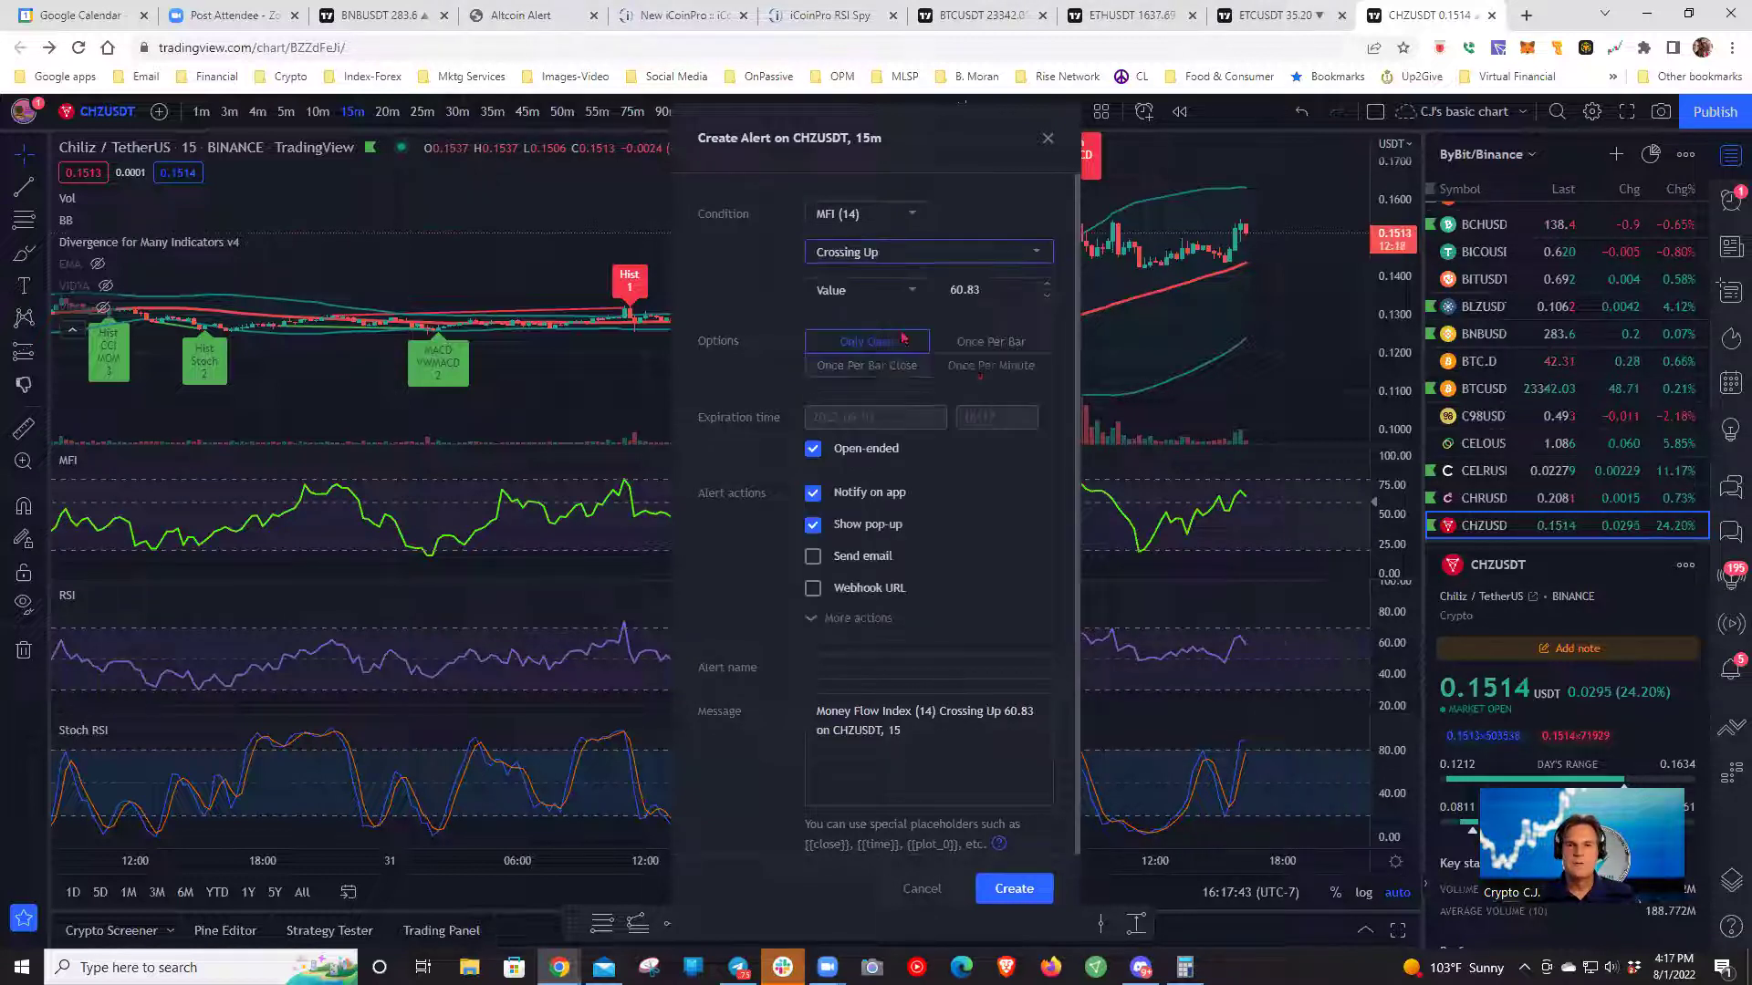
{"action": "double_click", "coordinate": [996, 284]}
{"action": "type", "text": "20"}
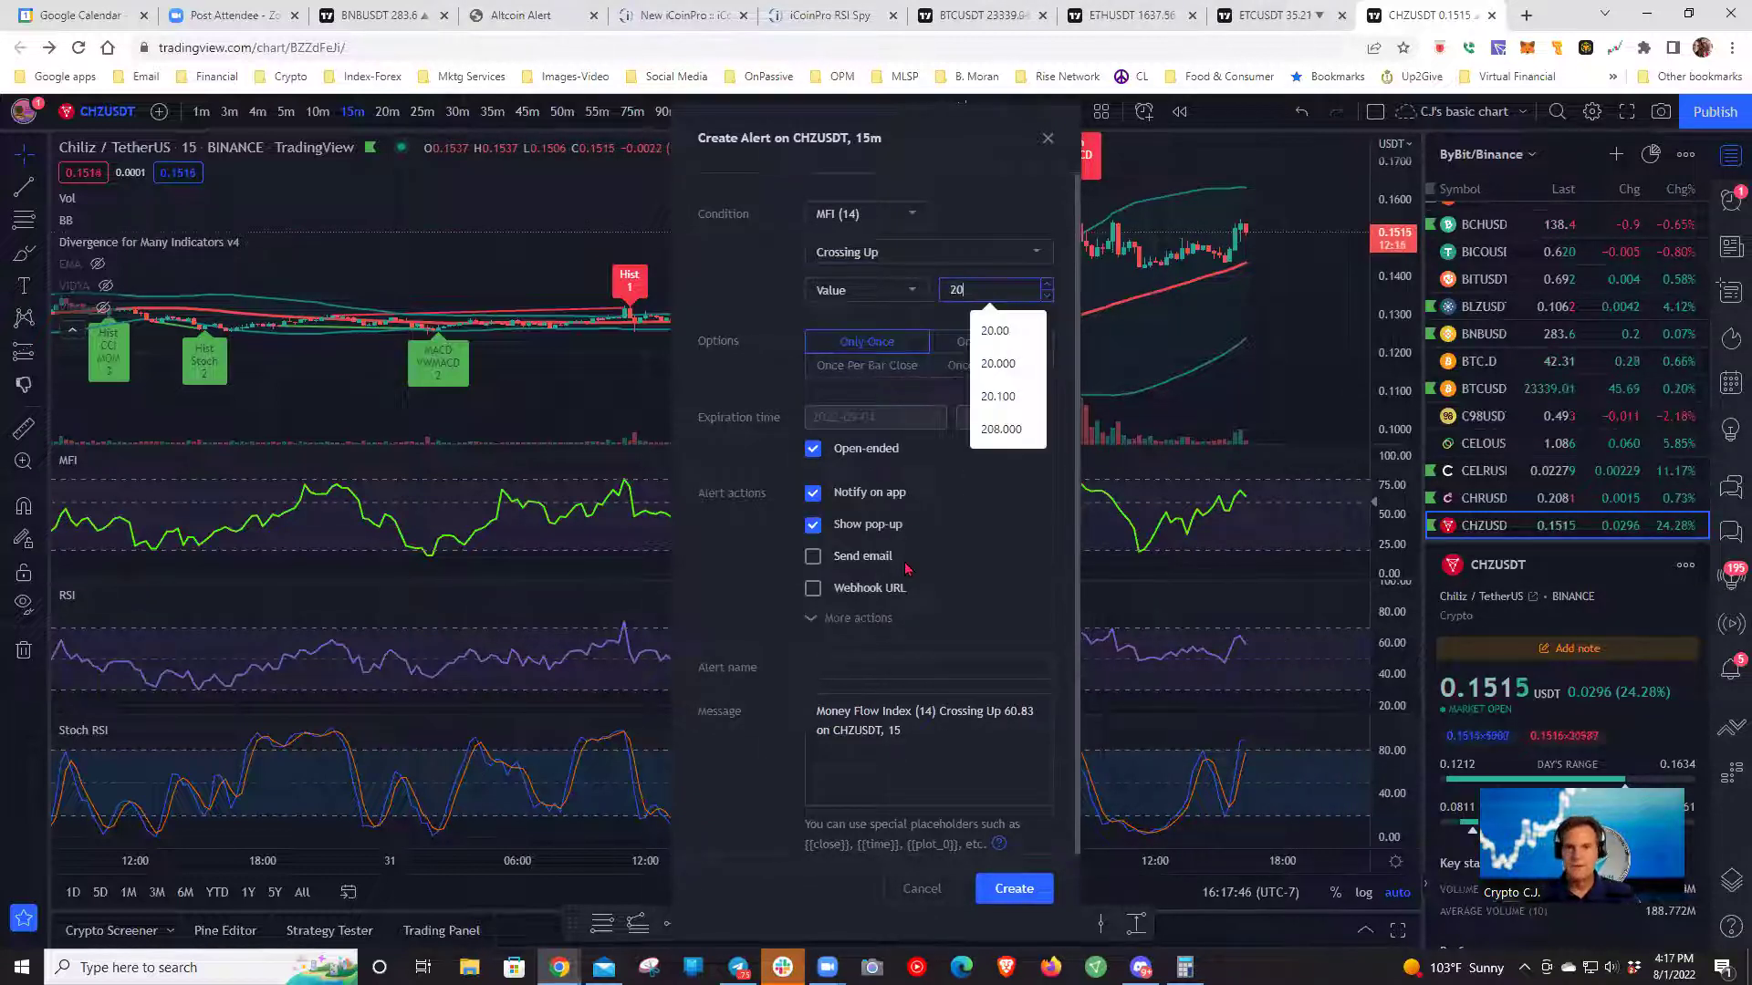
{"action": "left_click", "coordinate": [994, 330]}
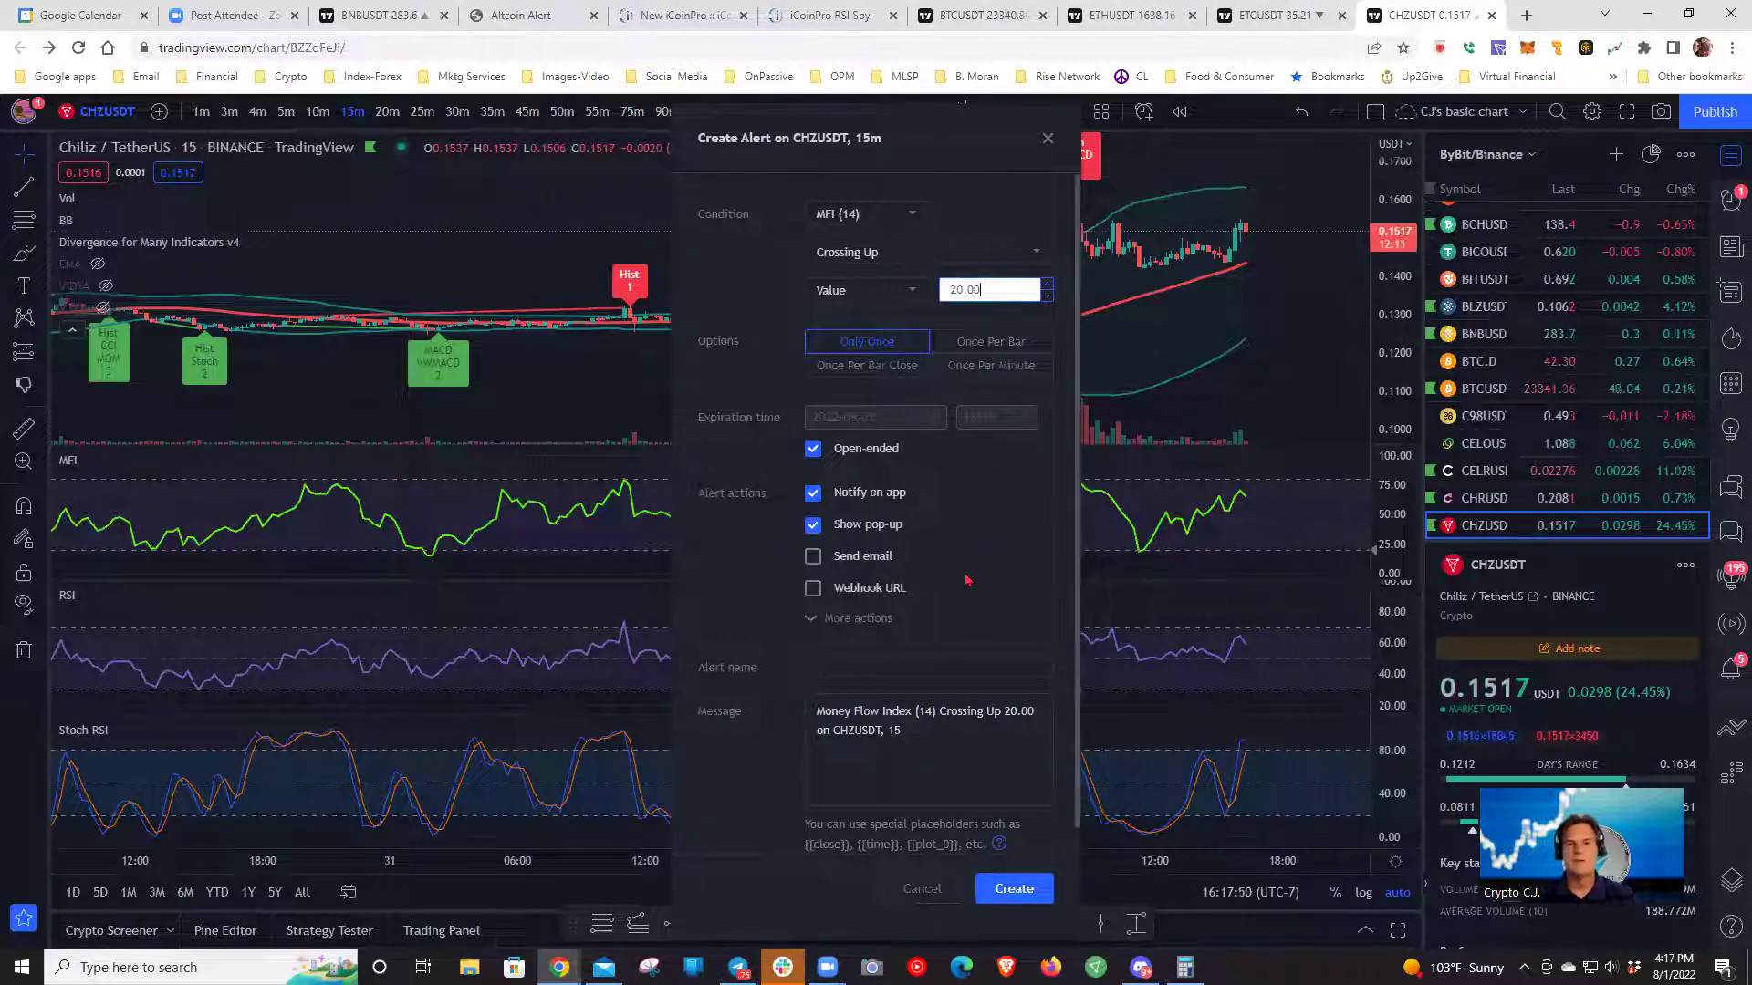
{"action": "left_click", "coordinate": [862, 365]}
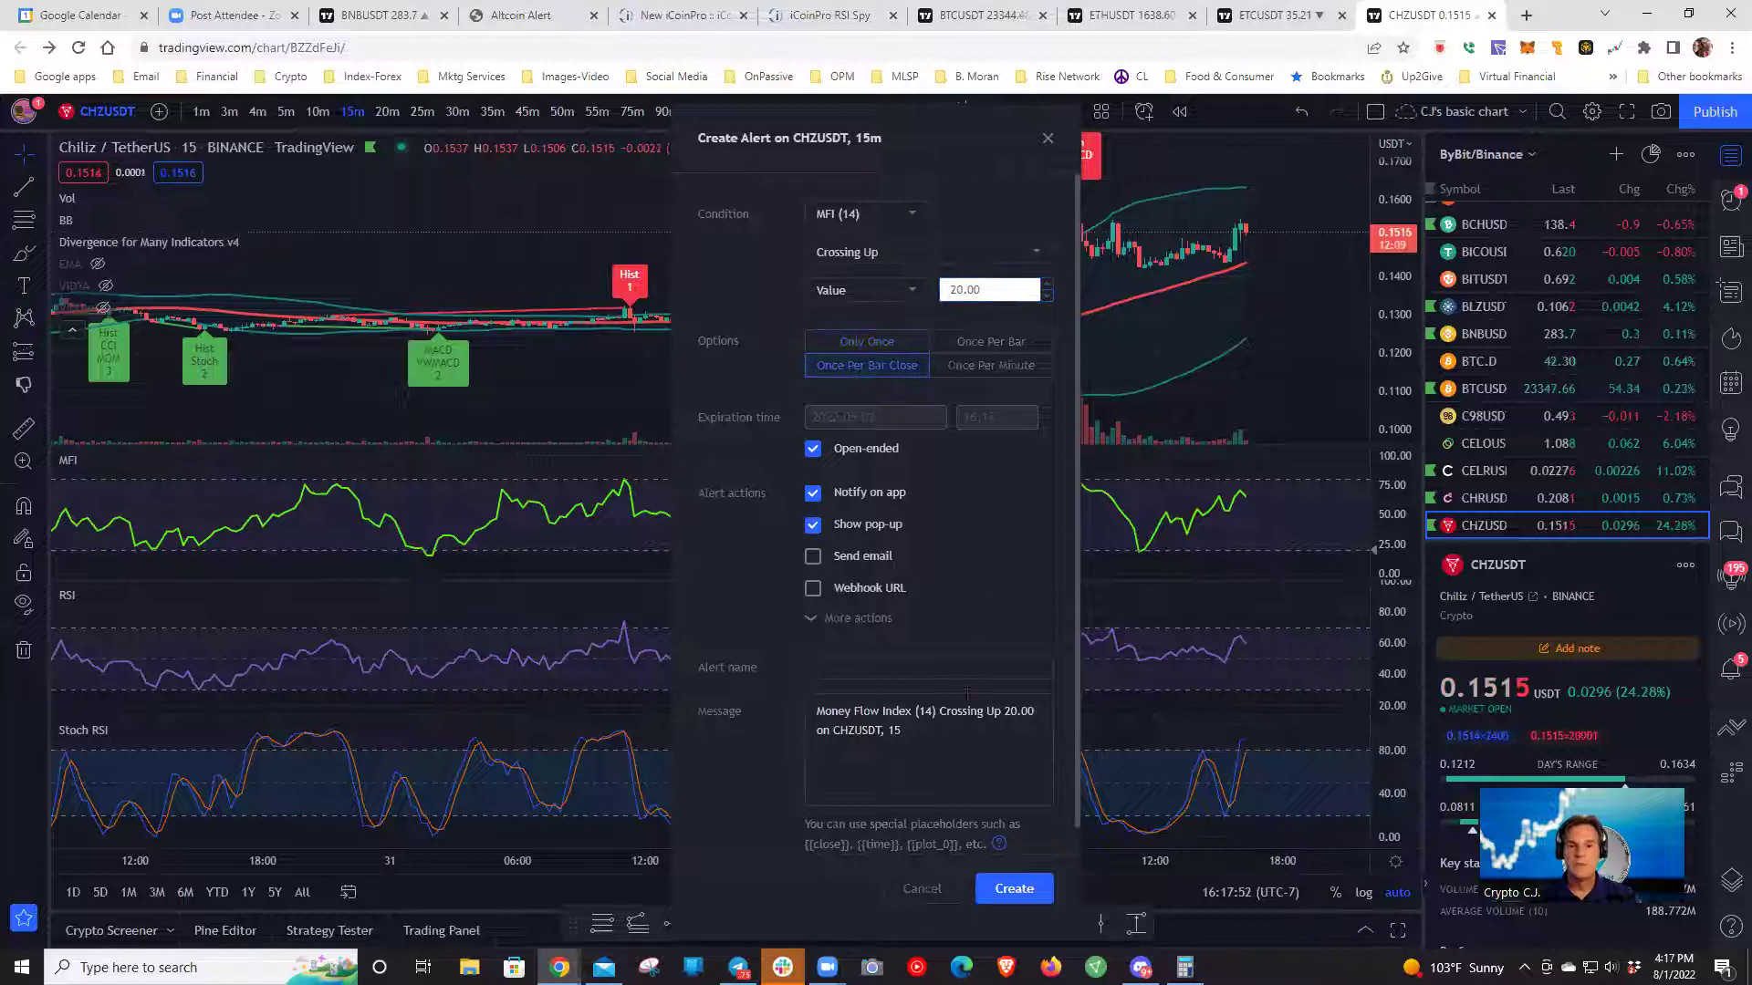
{"action": "left_click", "coordinate": [877, 666]}
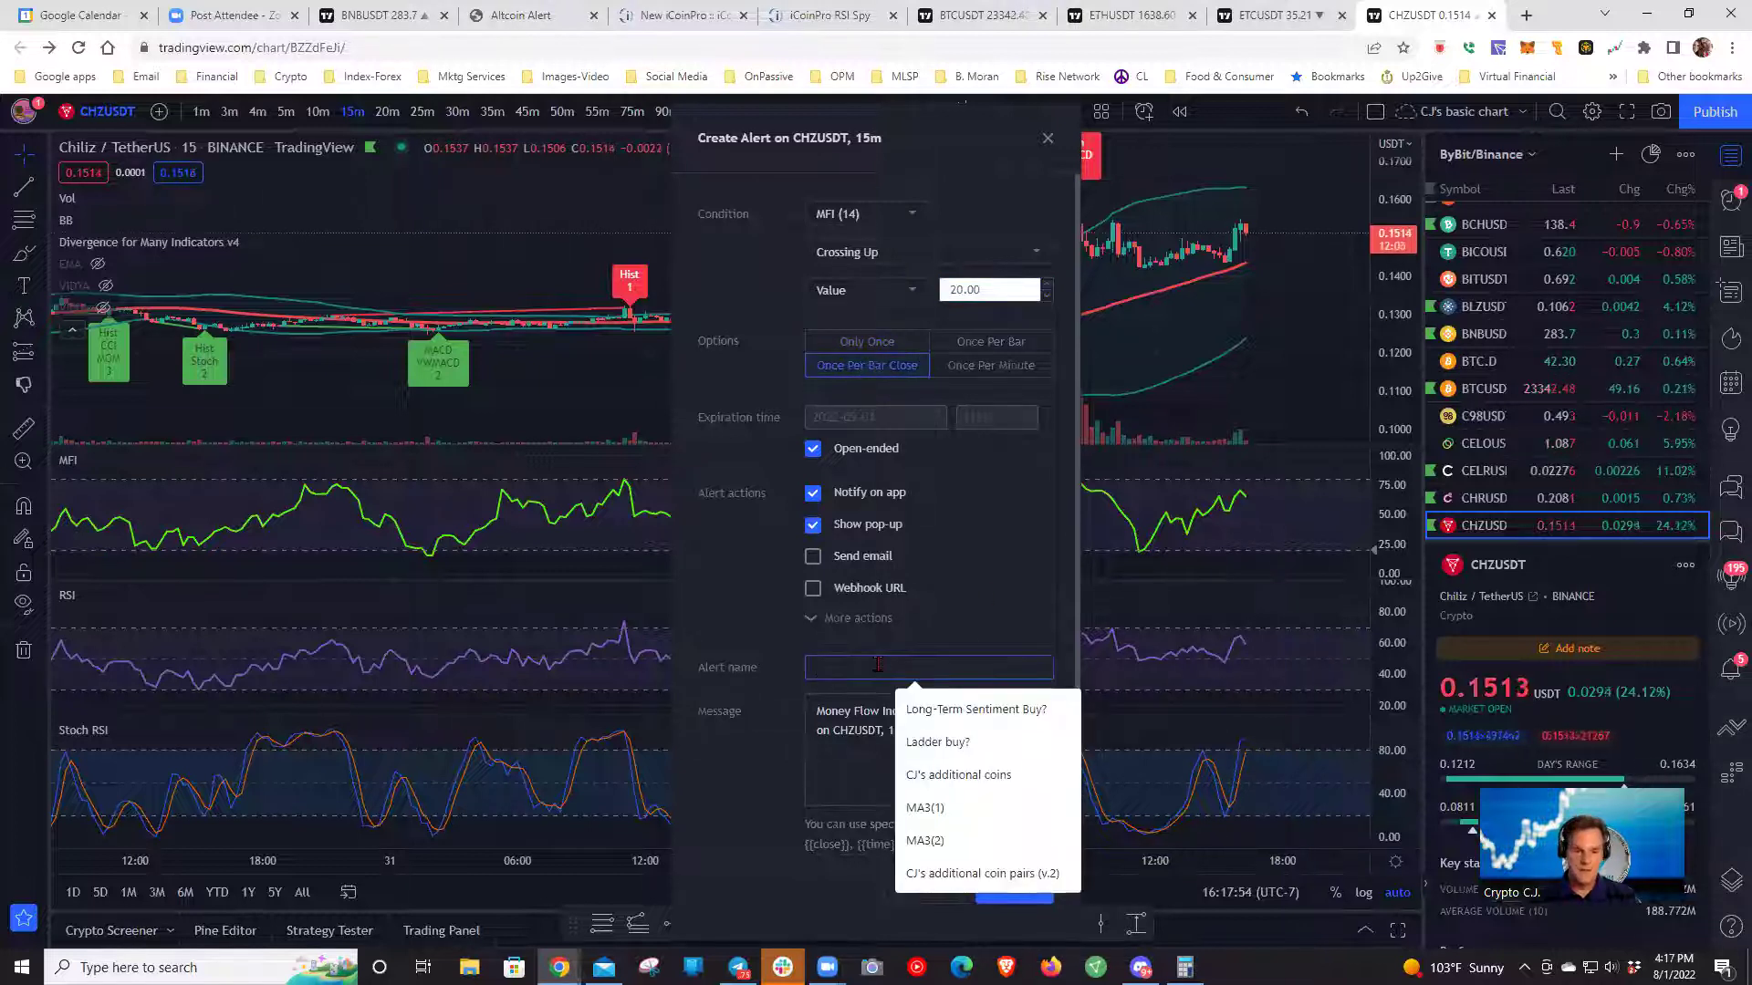
{"action": "type", "text": "lo"}
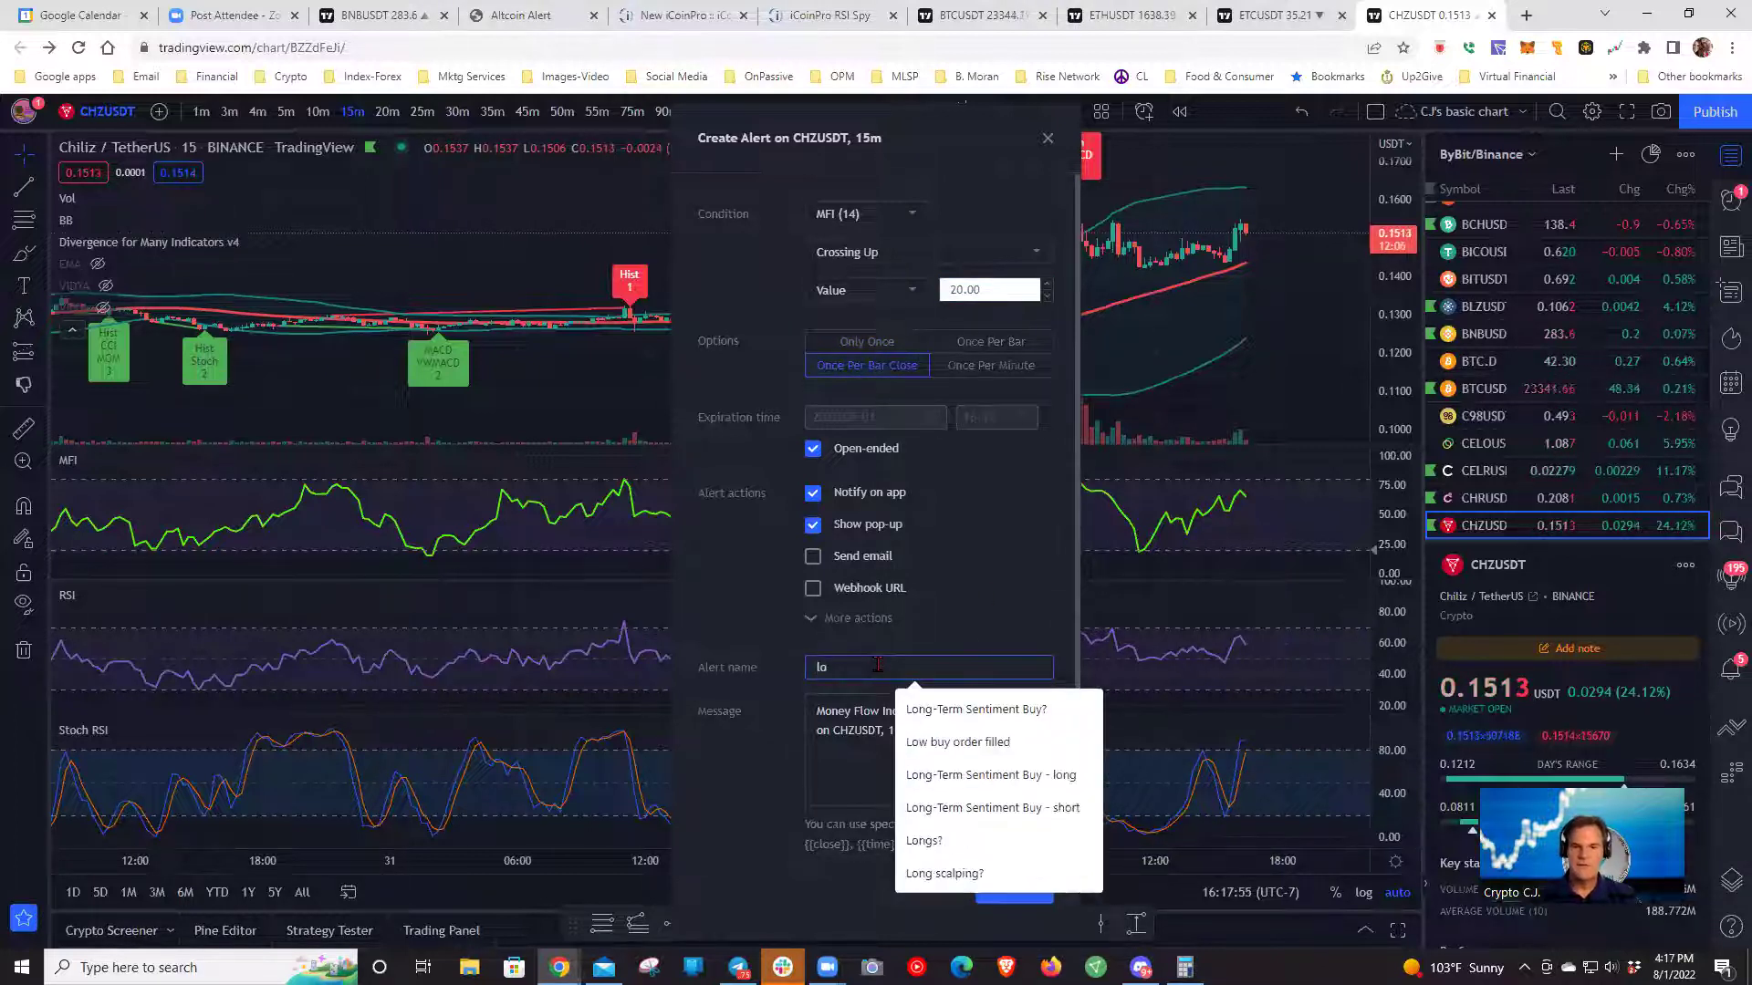
{"action": "left_click", "coordinate": [1010, 708]}
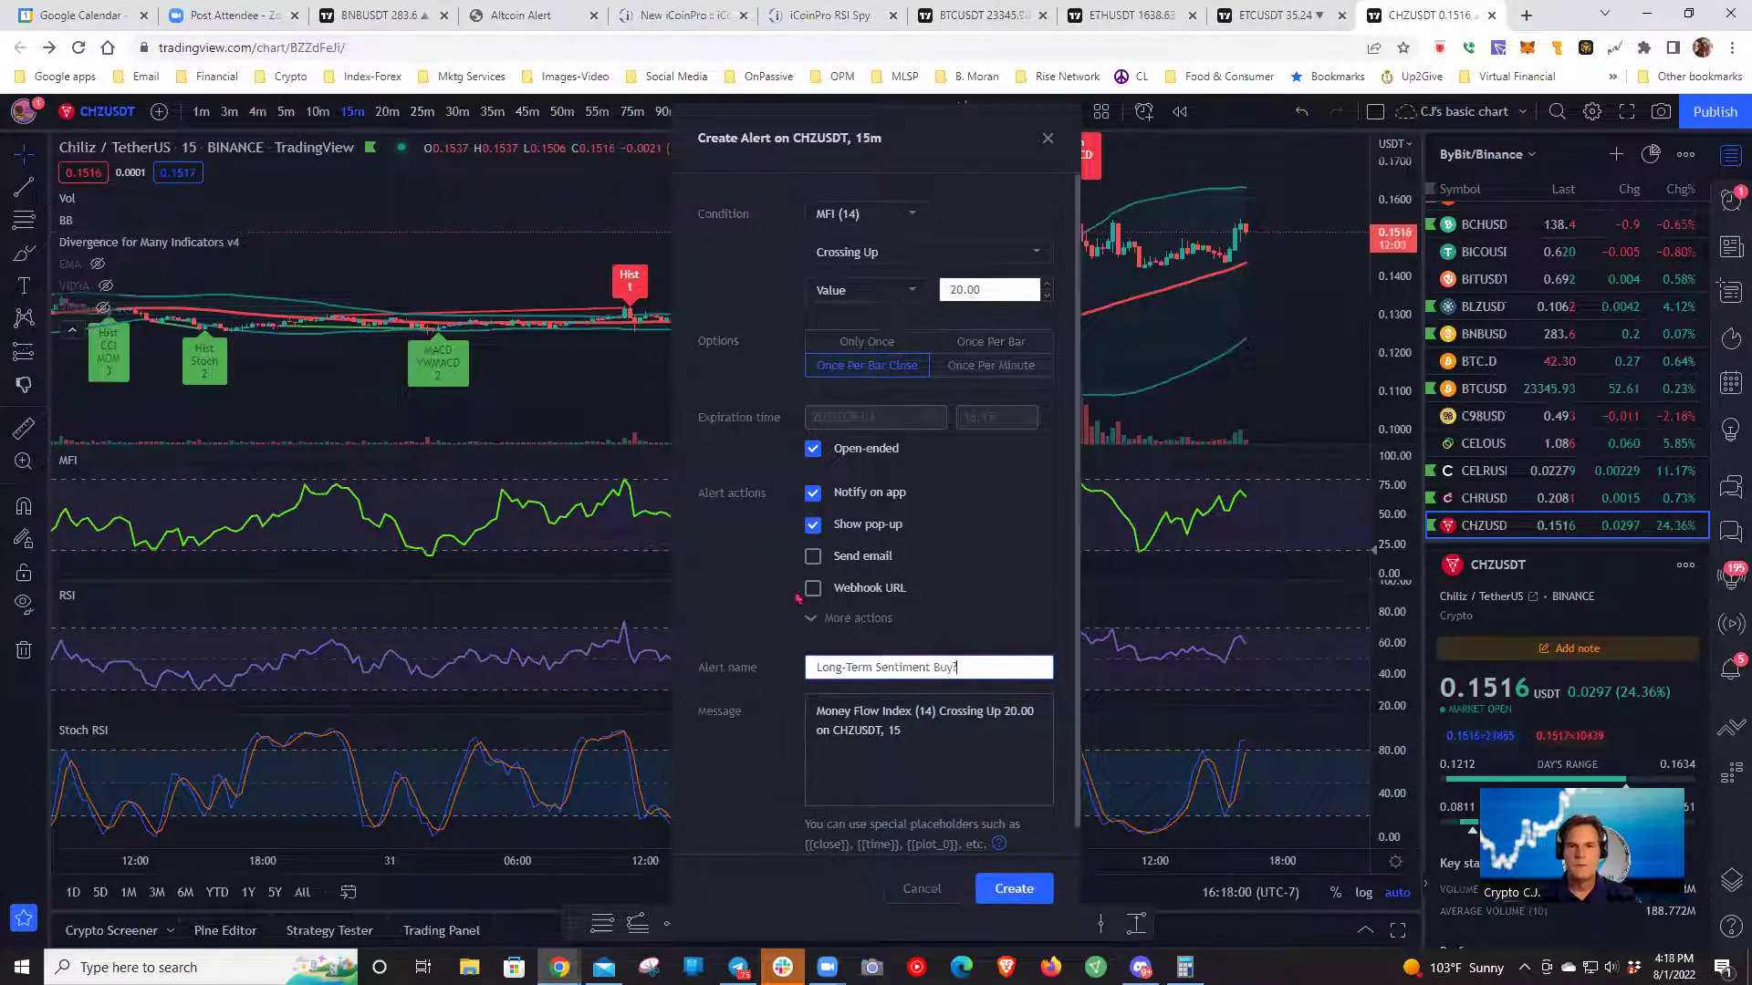
{"action": "left_click", "coordinate": [921, 890]}
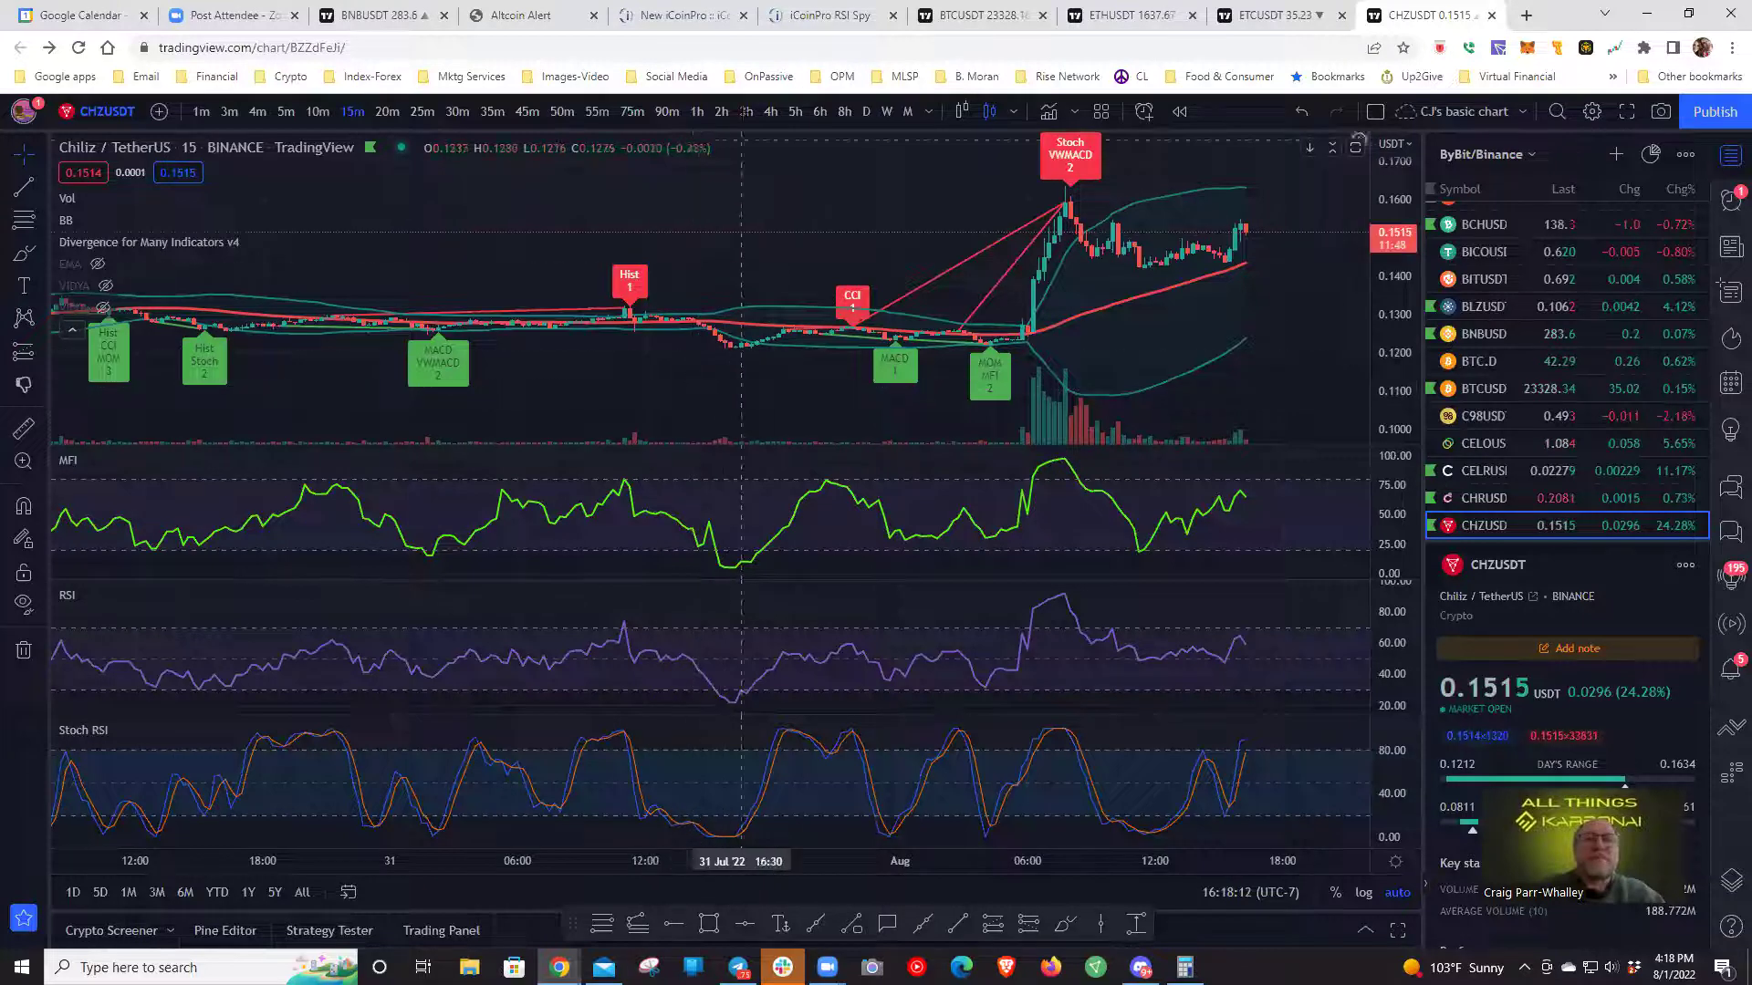
- Glance at the Altcoin Alert radar, then put the CHZUSDT chart on 5-minute candles
{"action": "left_click", "coordinate": [543, 18]}
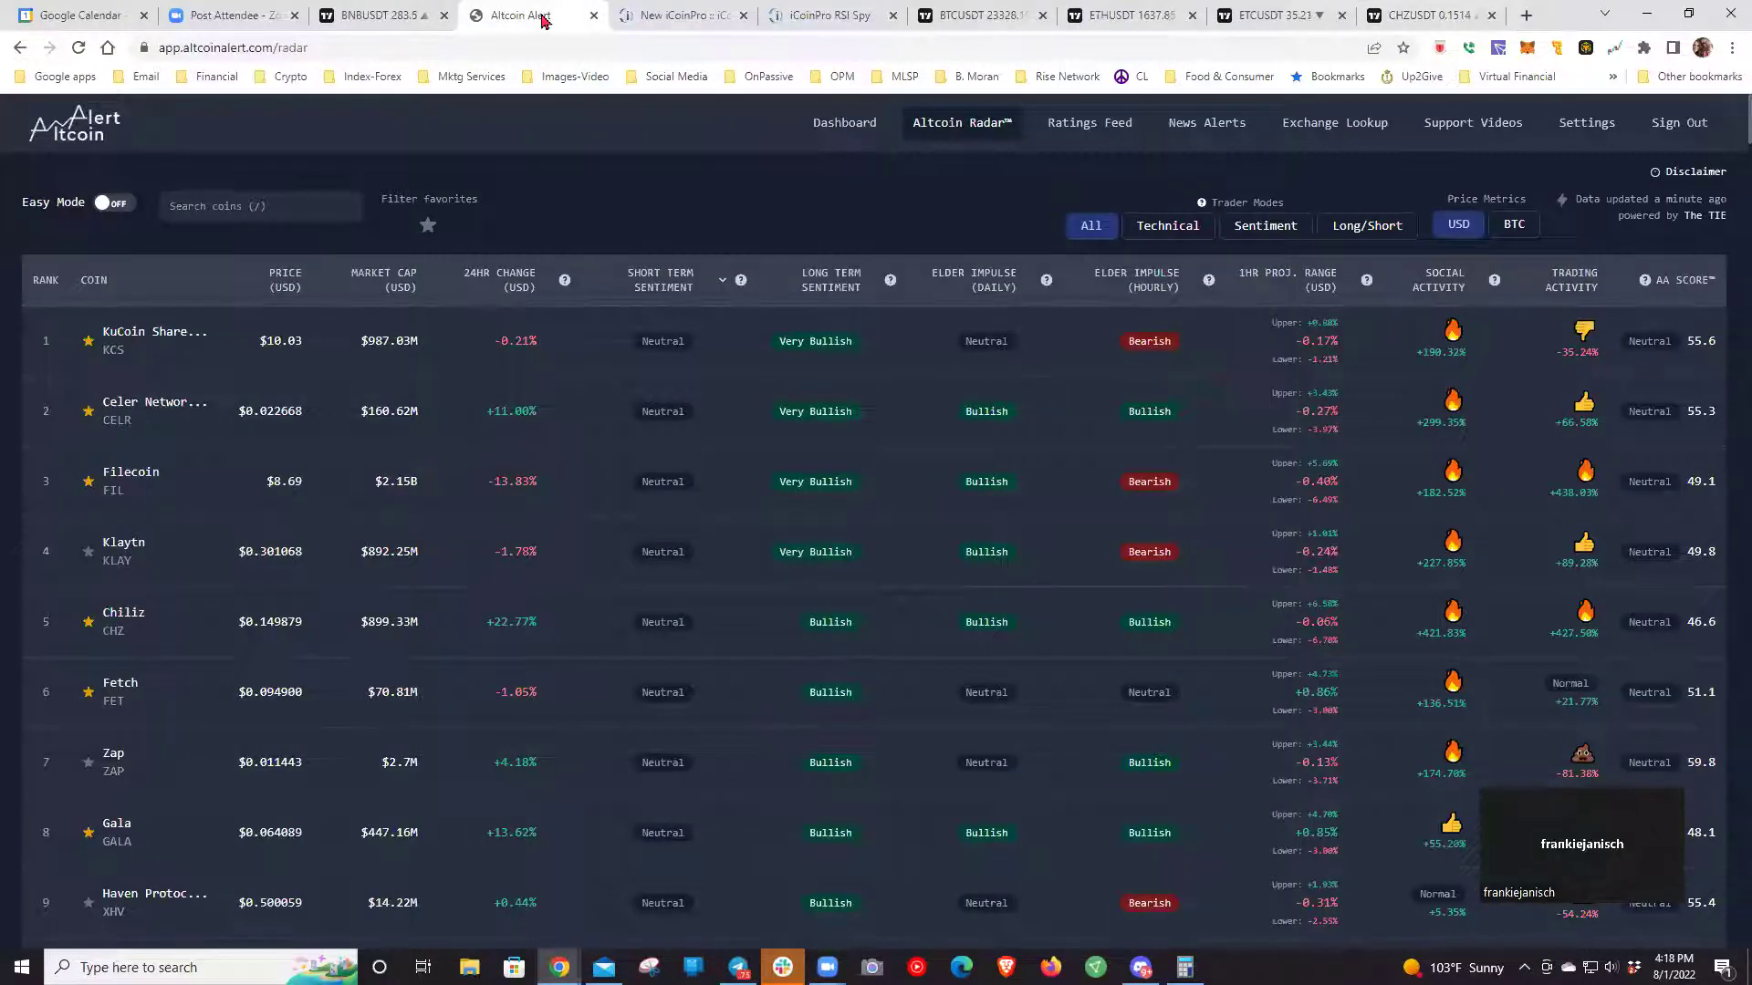
{"action": "left_click", "coordinate": [1425, 15]}
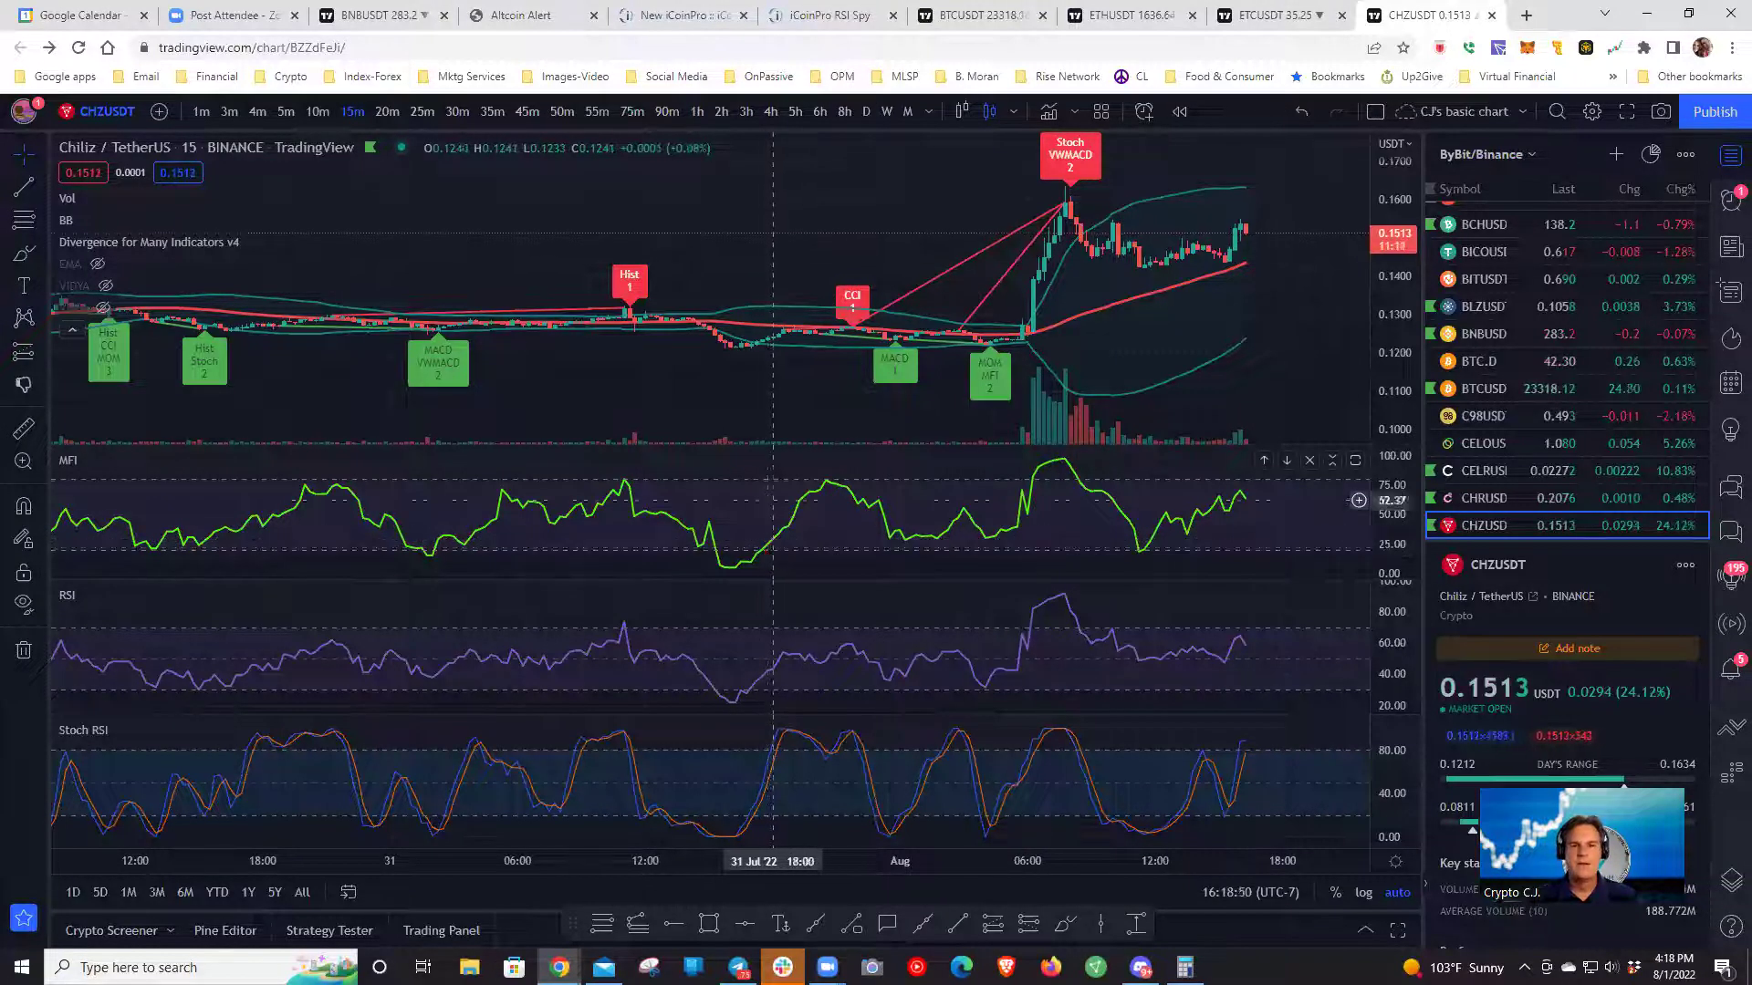
{"action": "left_click_drag", "start_coordinate": [765, 418], "coordinate": [747, 418]}
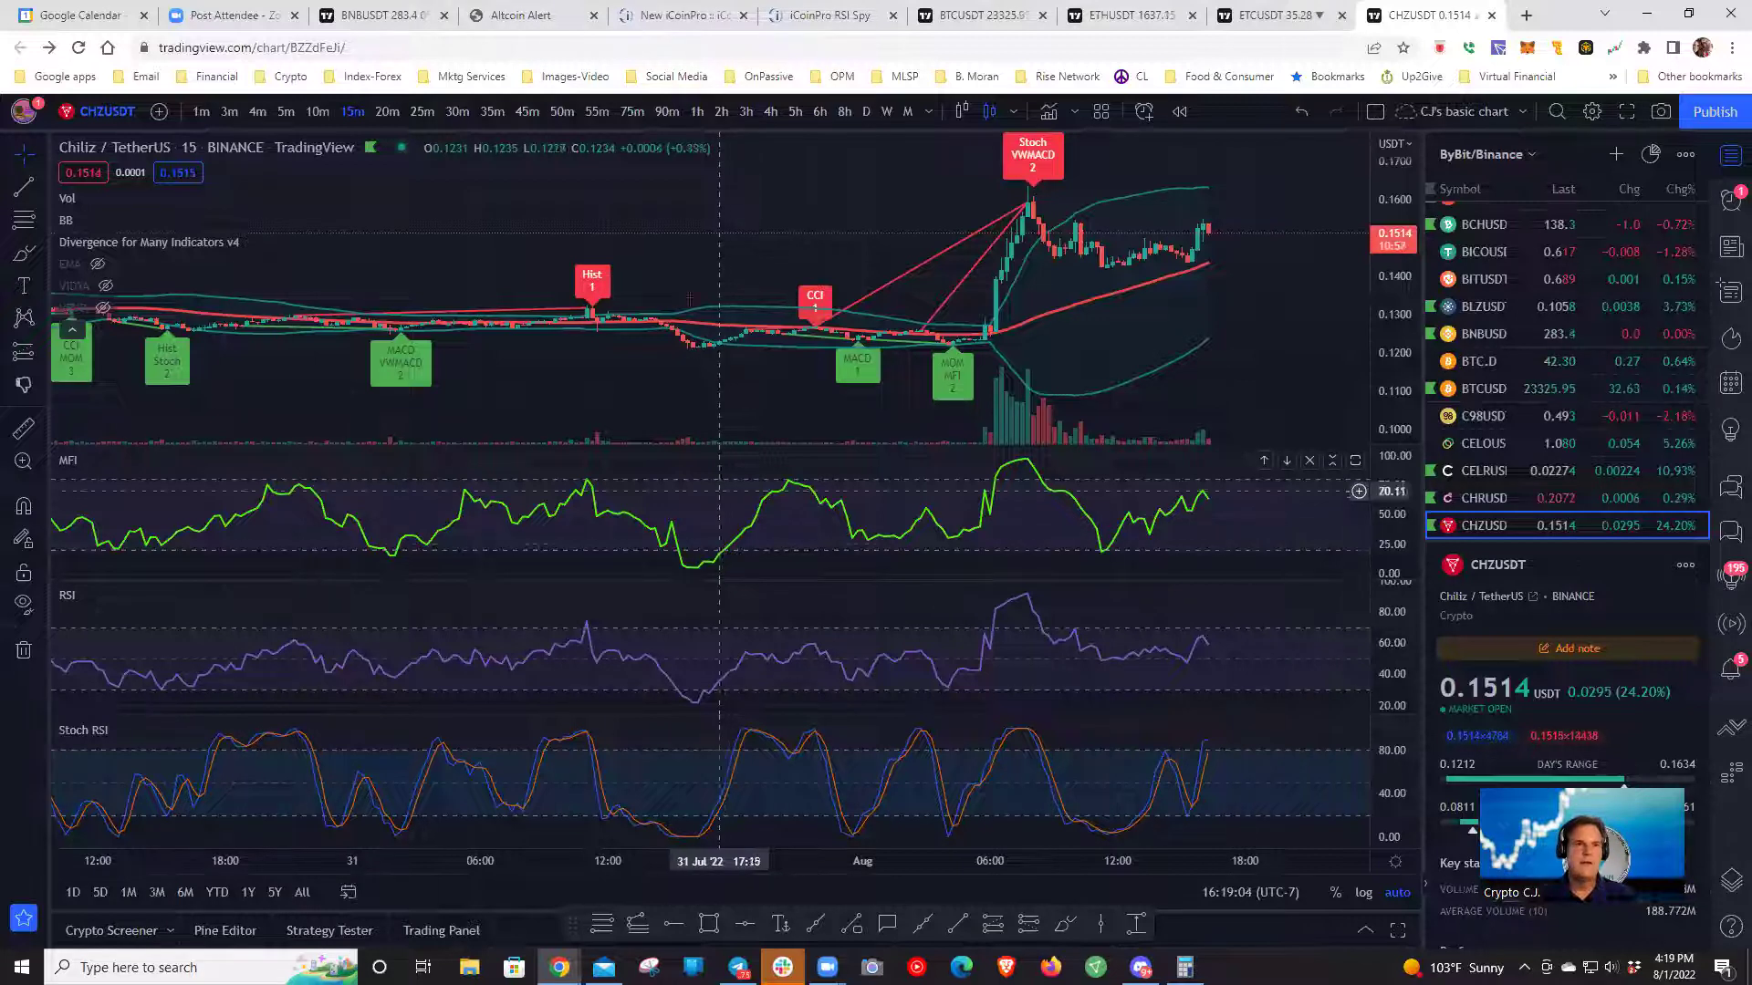
{"action": "left_click", "coordinate": [286, 111]}
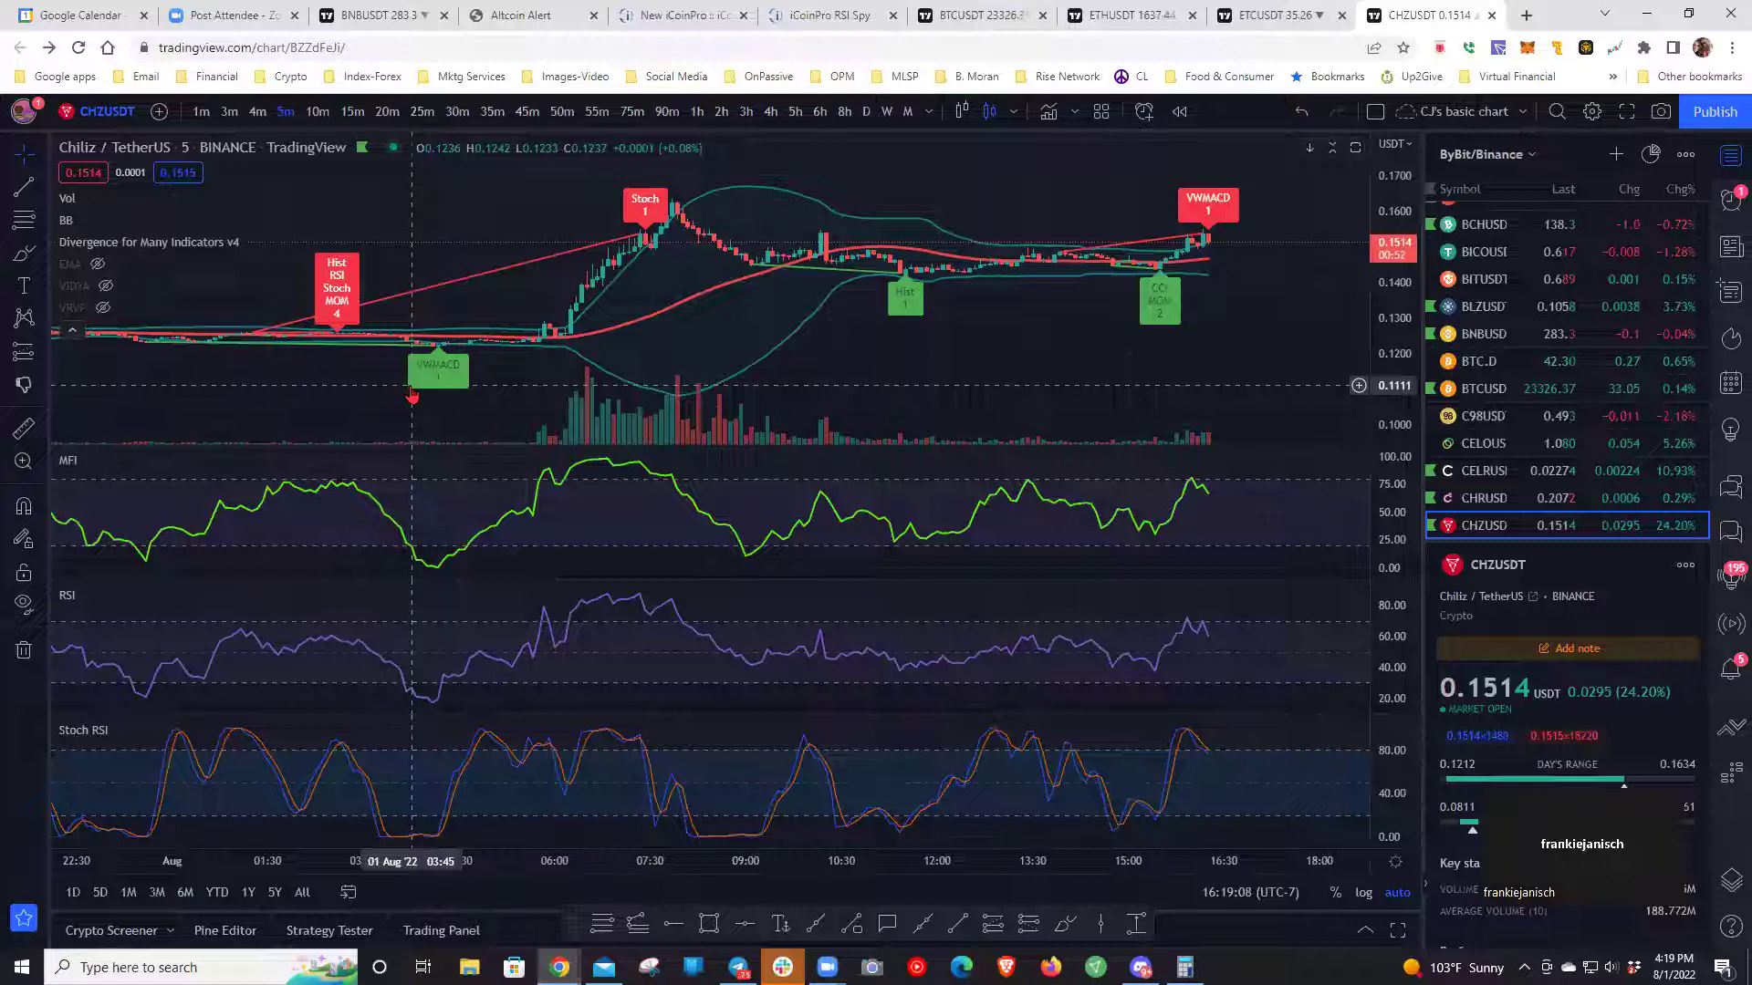
- Jump the CHZUSDT chart to 31 July 2022 at 17:30
{"action": "left_click", "coordinate": [347, 893]}
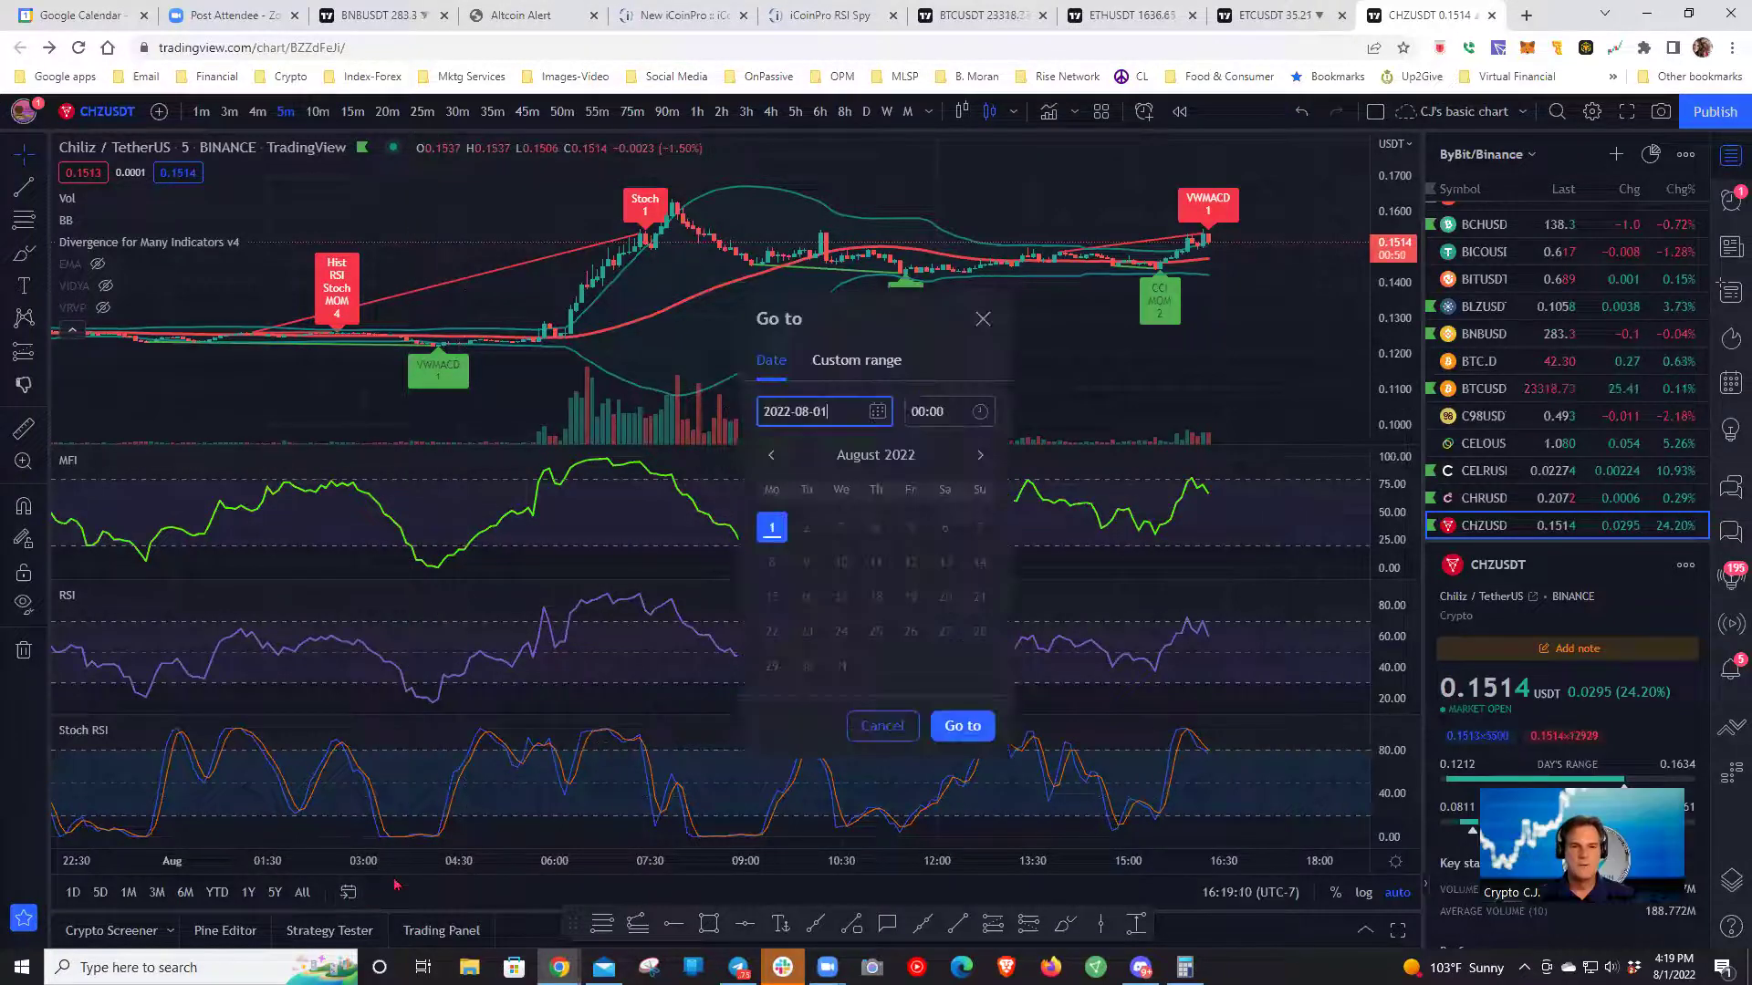
{"action": "left_click", "coordinate": [771, 456]}
{"action": "left_click", "coordinate": [978, 667]}
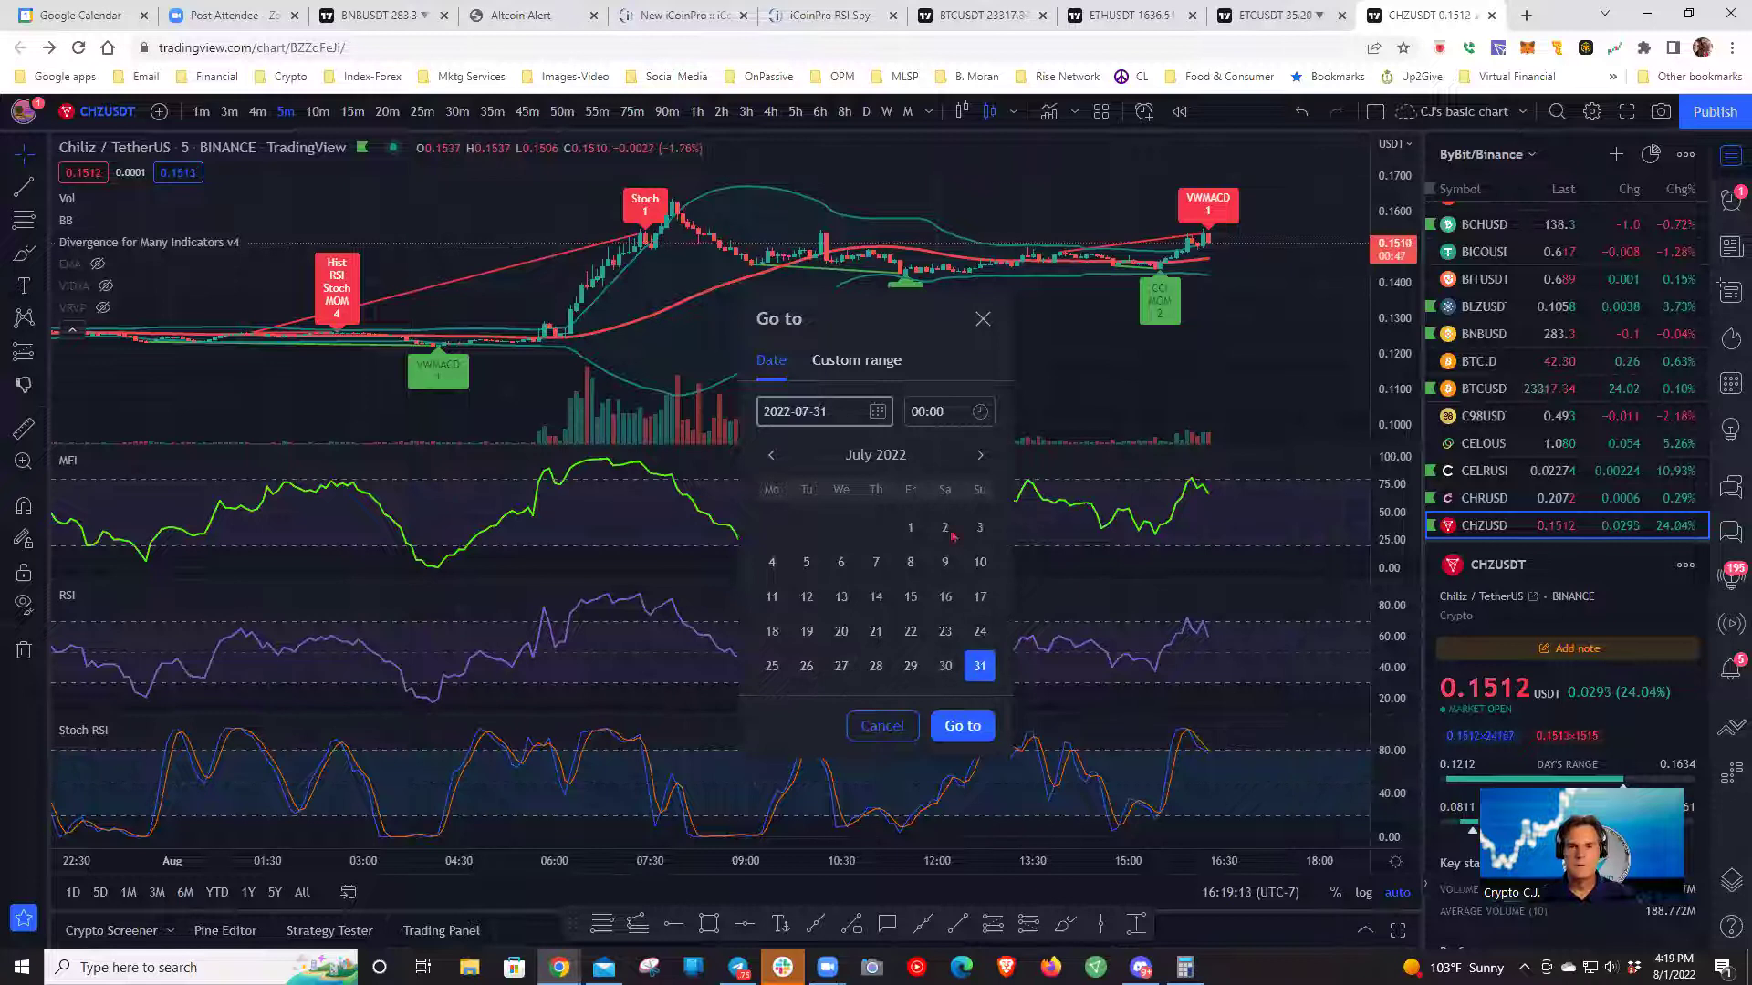
{"action": "left_click", "coordinate": [919, 411]}
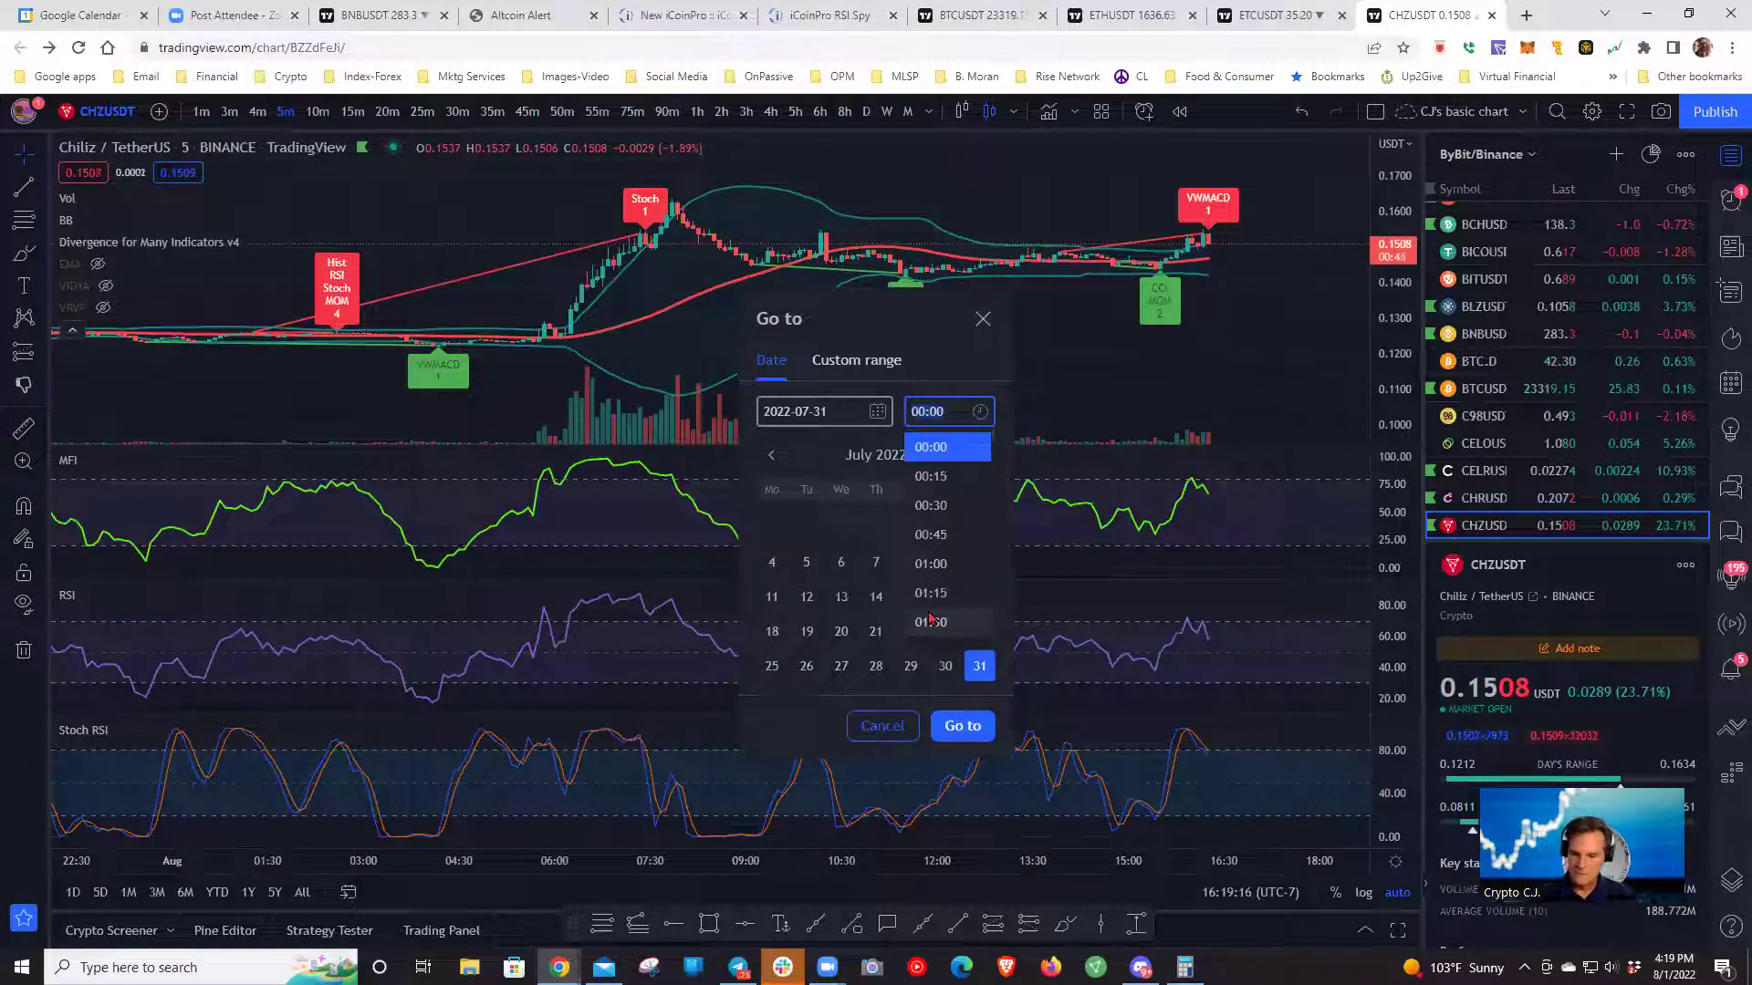
{"action": "type", "text": "17:30"}
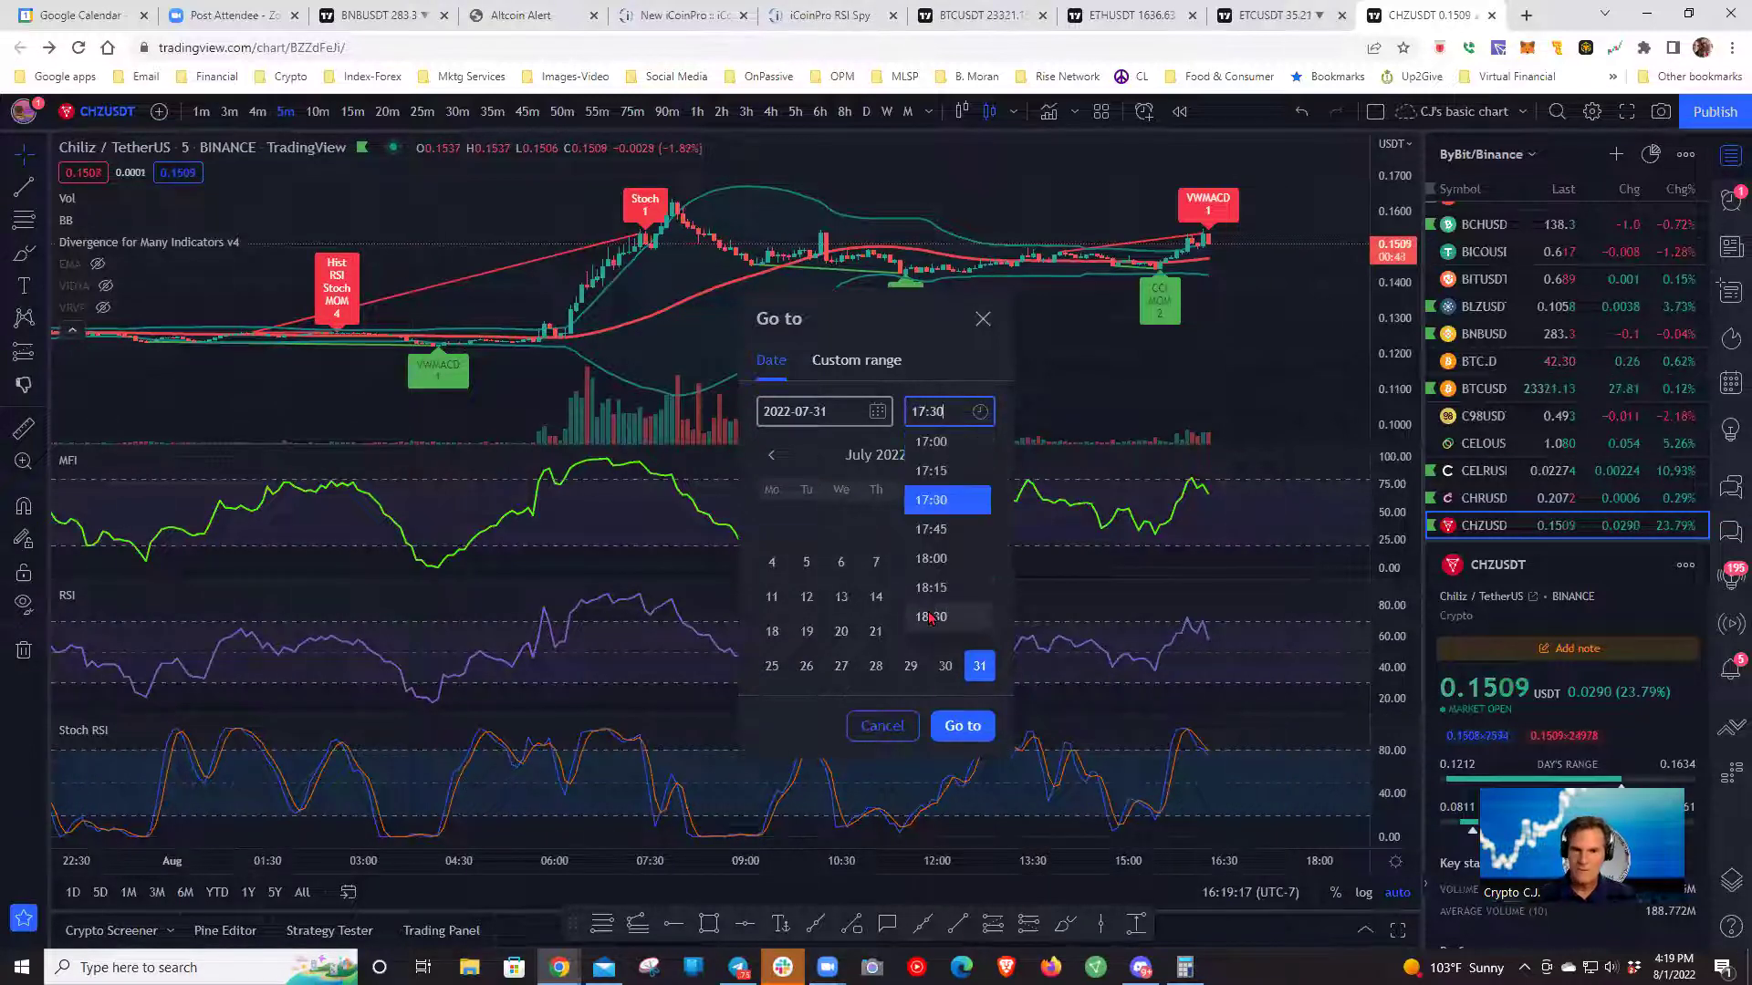
{"action": "left_click", "coordinate": [959, 724]}
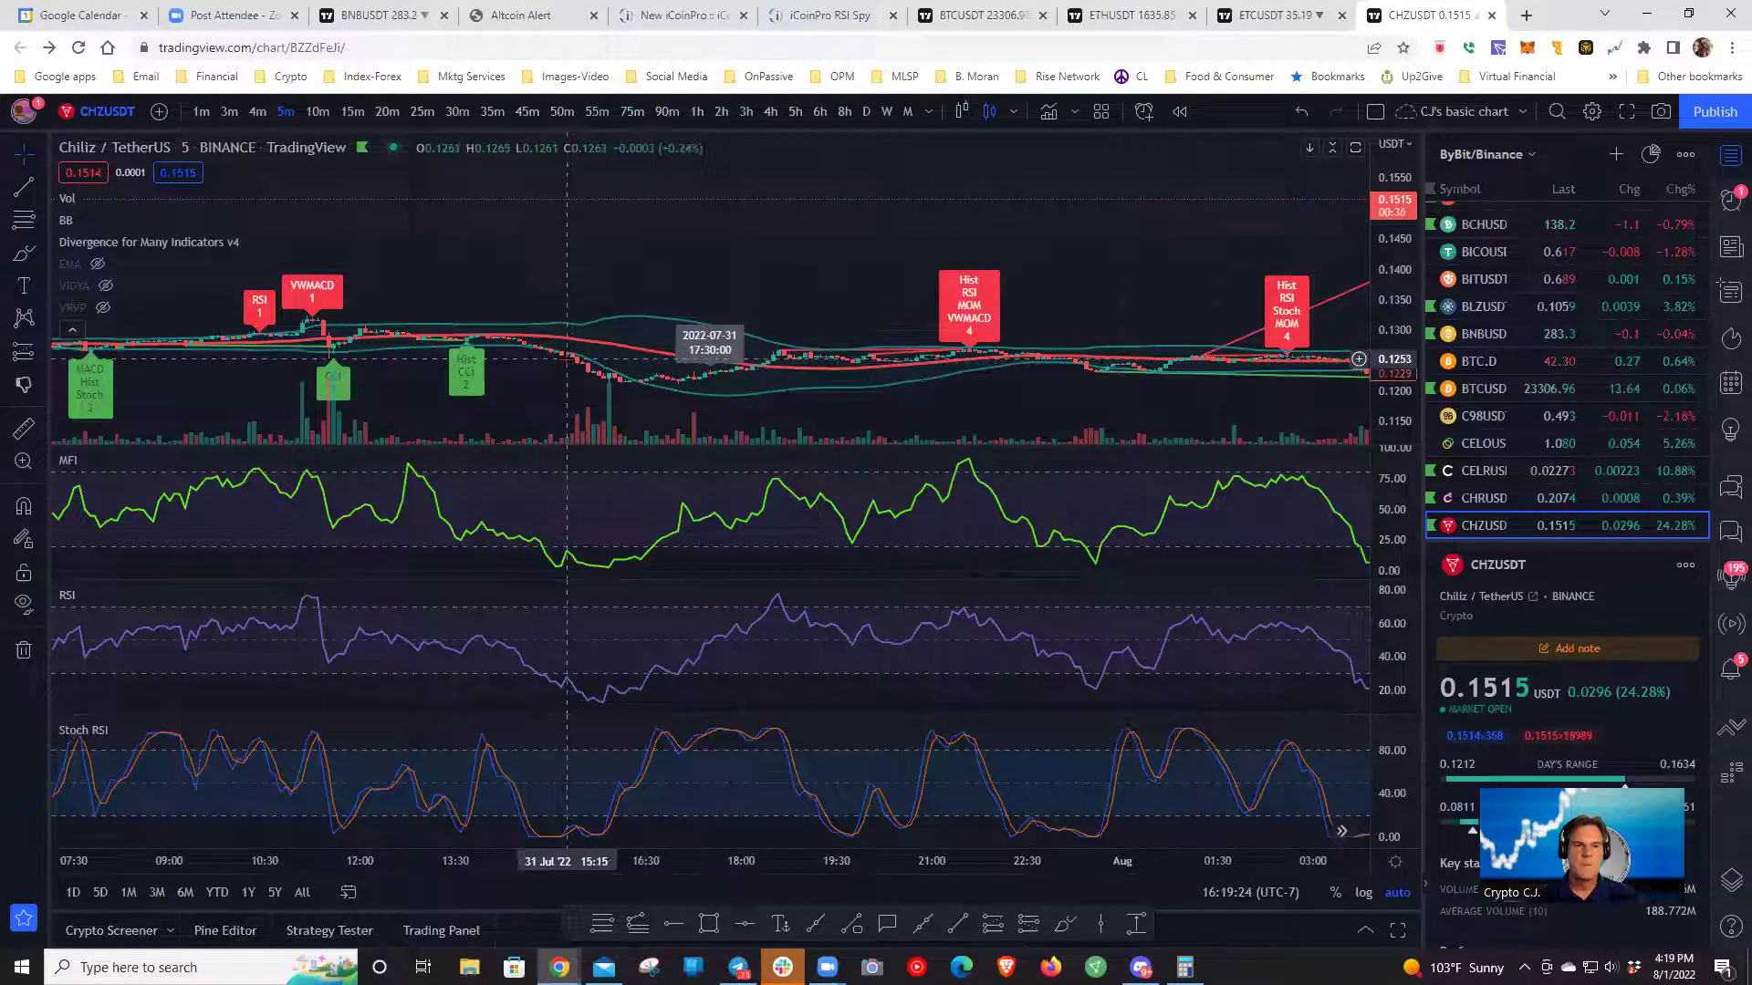
- Zoom in and pan back to the earlier 31 Jul 5-minute candles
{"action": "scroll", "coordinate": [357, 416], "scroll_direction": "up", "scroll_amount": 5}
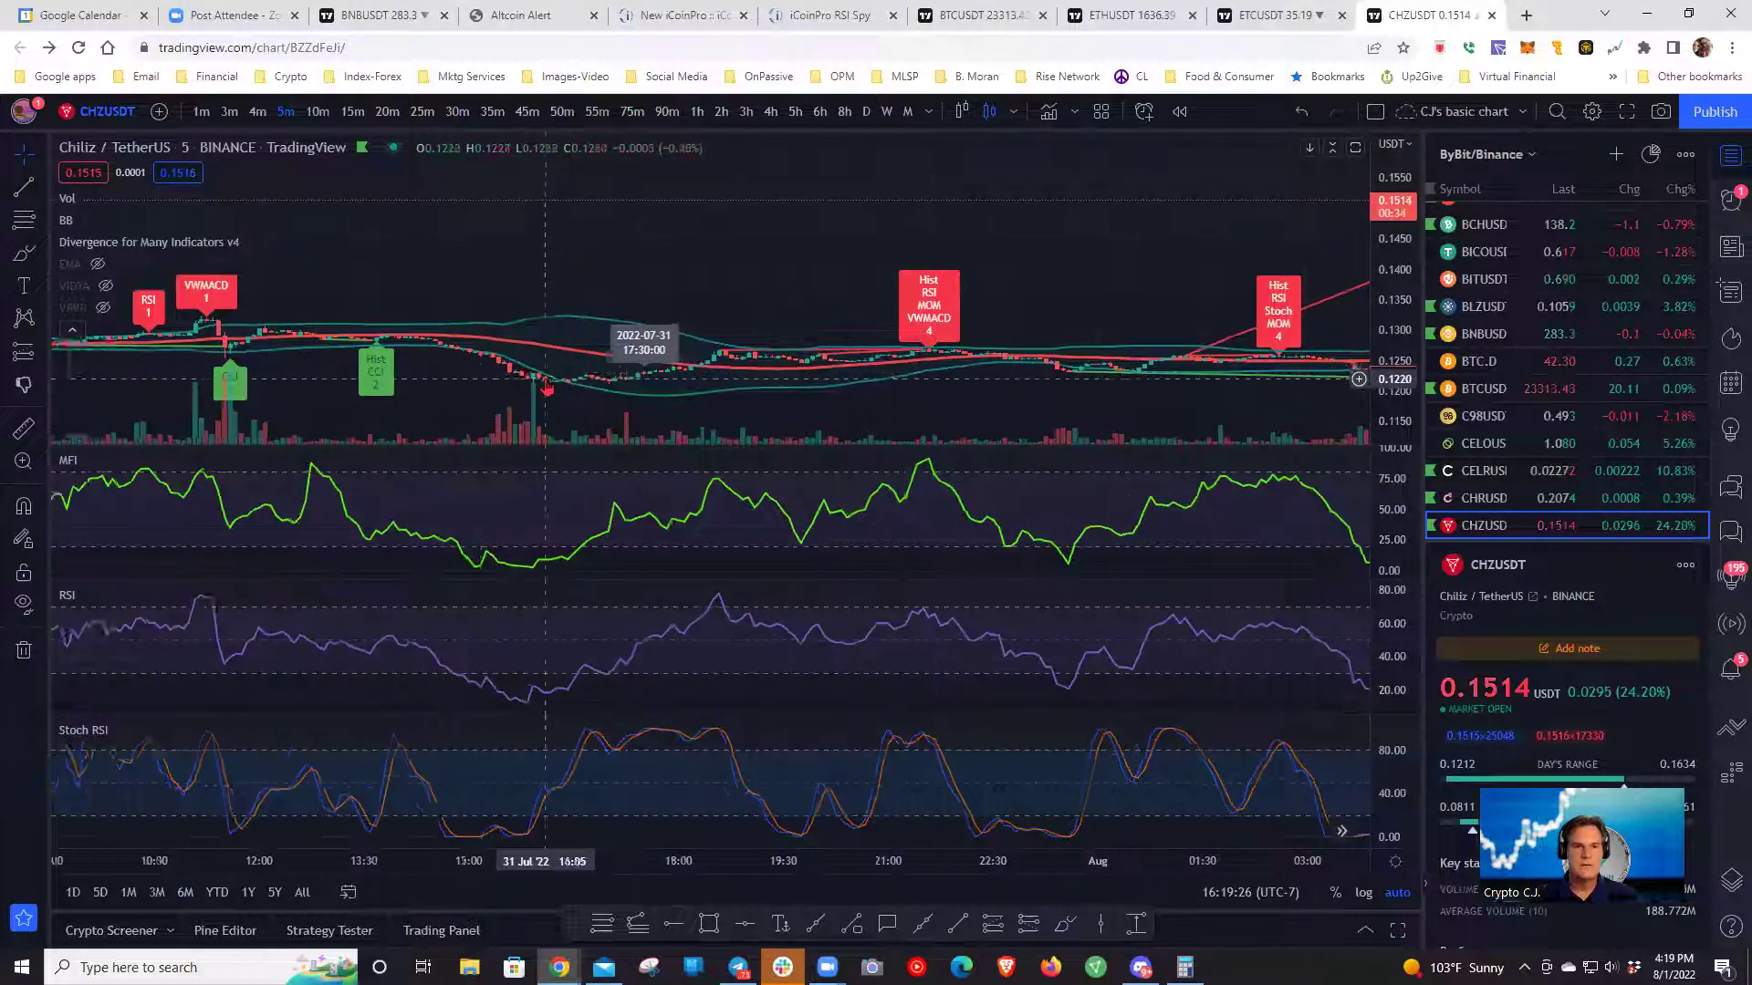
{"action": "left_click_drag", "start_coordinate": [356, 416], "coordinate": [729, 402]}
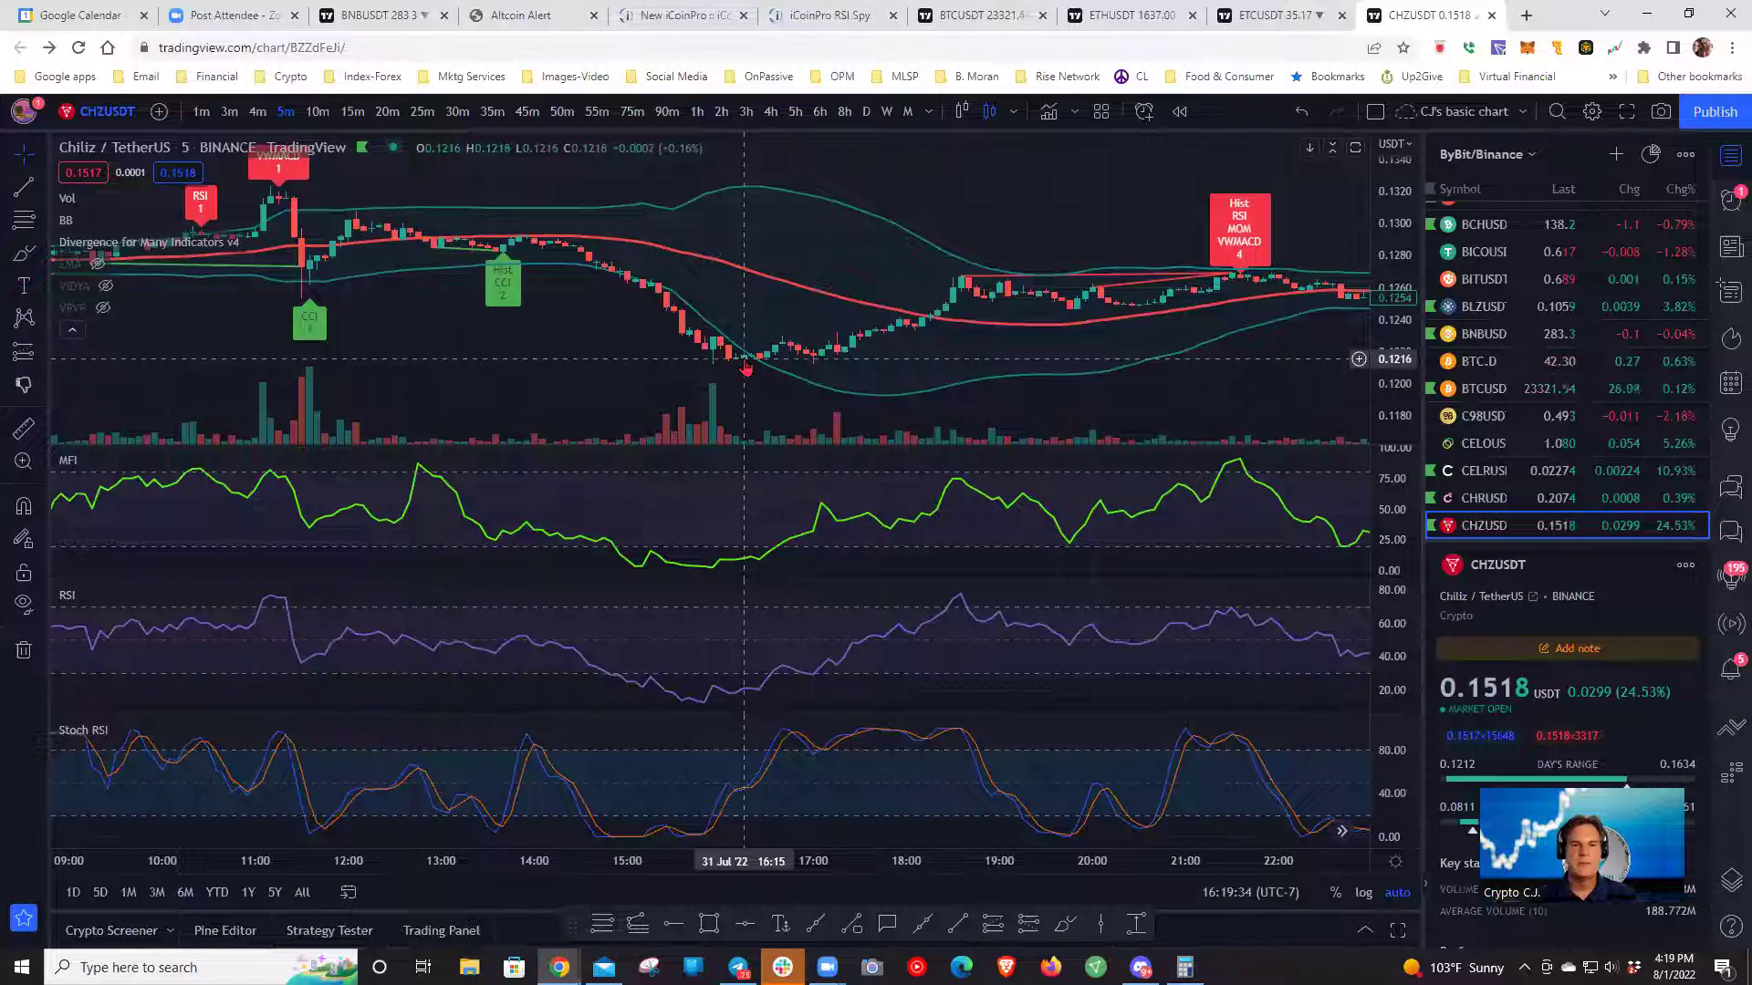
{"action": "left_click_drag", "start_coordinate": [750, 369], "coordinate": [758, 370]}
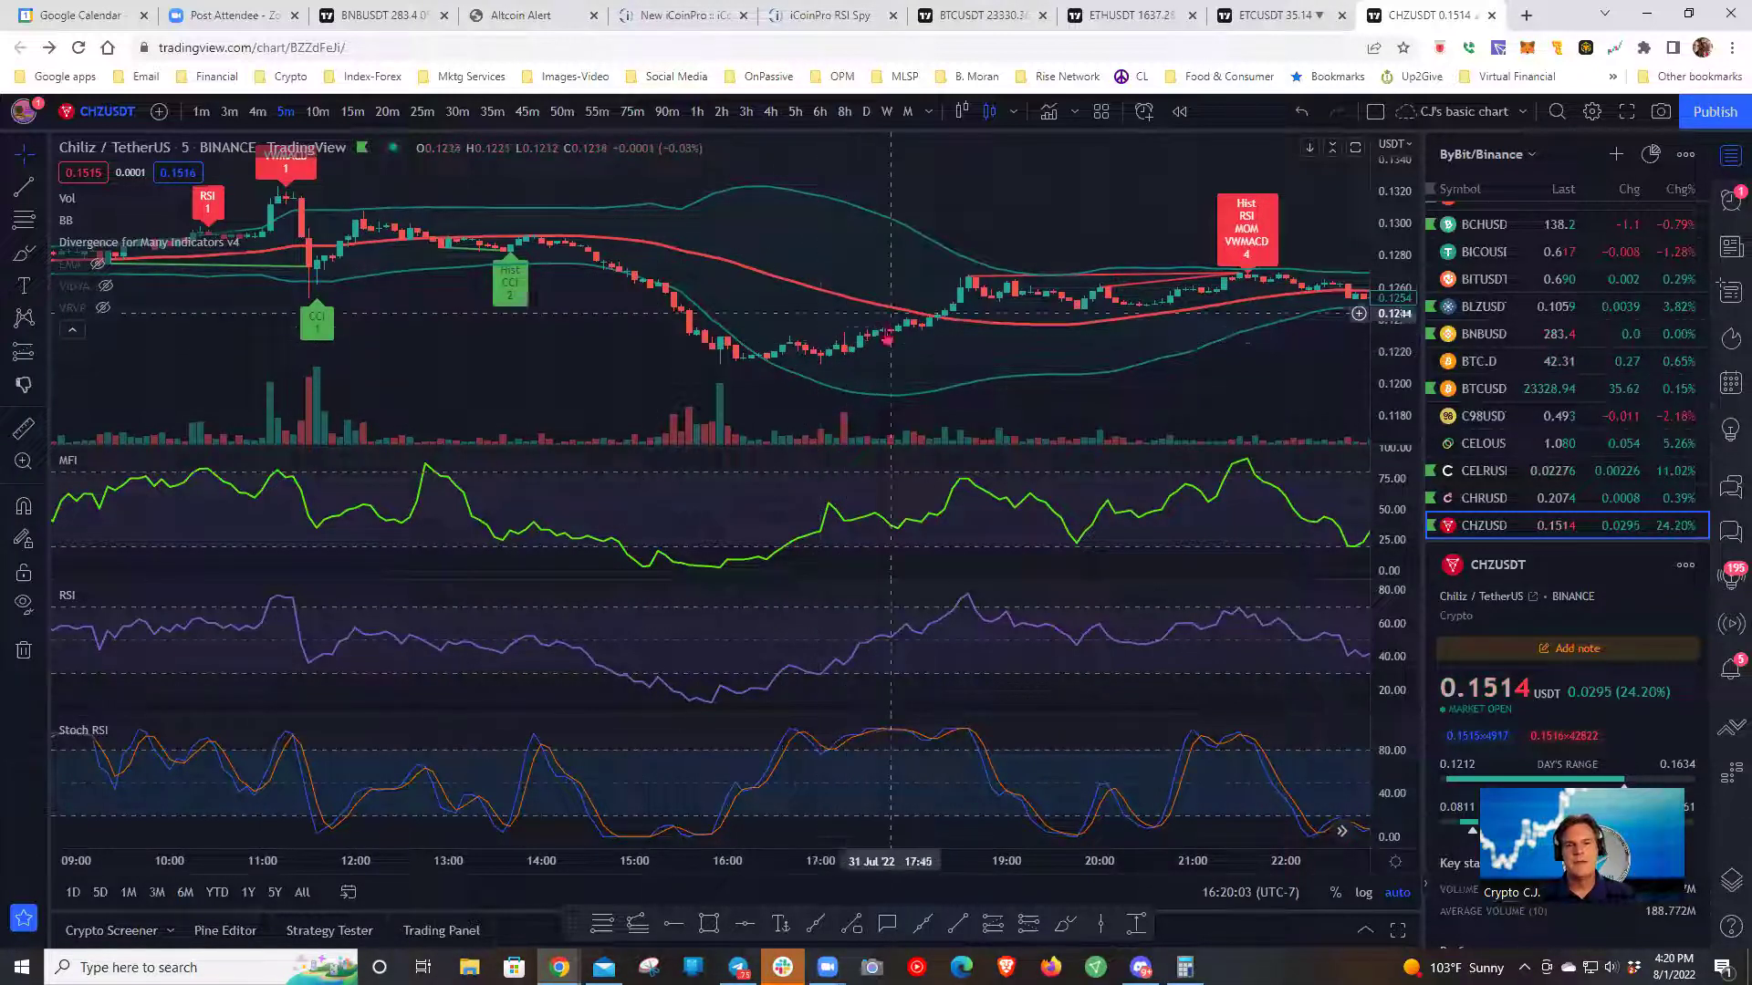
- Switch CHZUSDT to 15-minute candles and pan to bring the 1 Aug price spike into view
{"action": "left_click", "coordinate": [352, 112]}
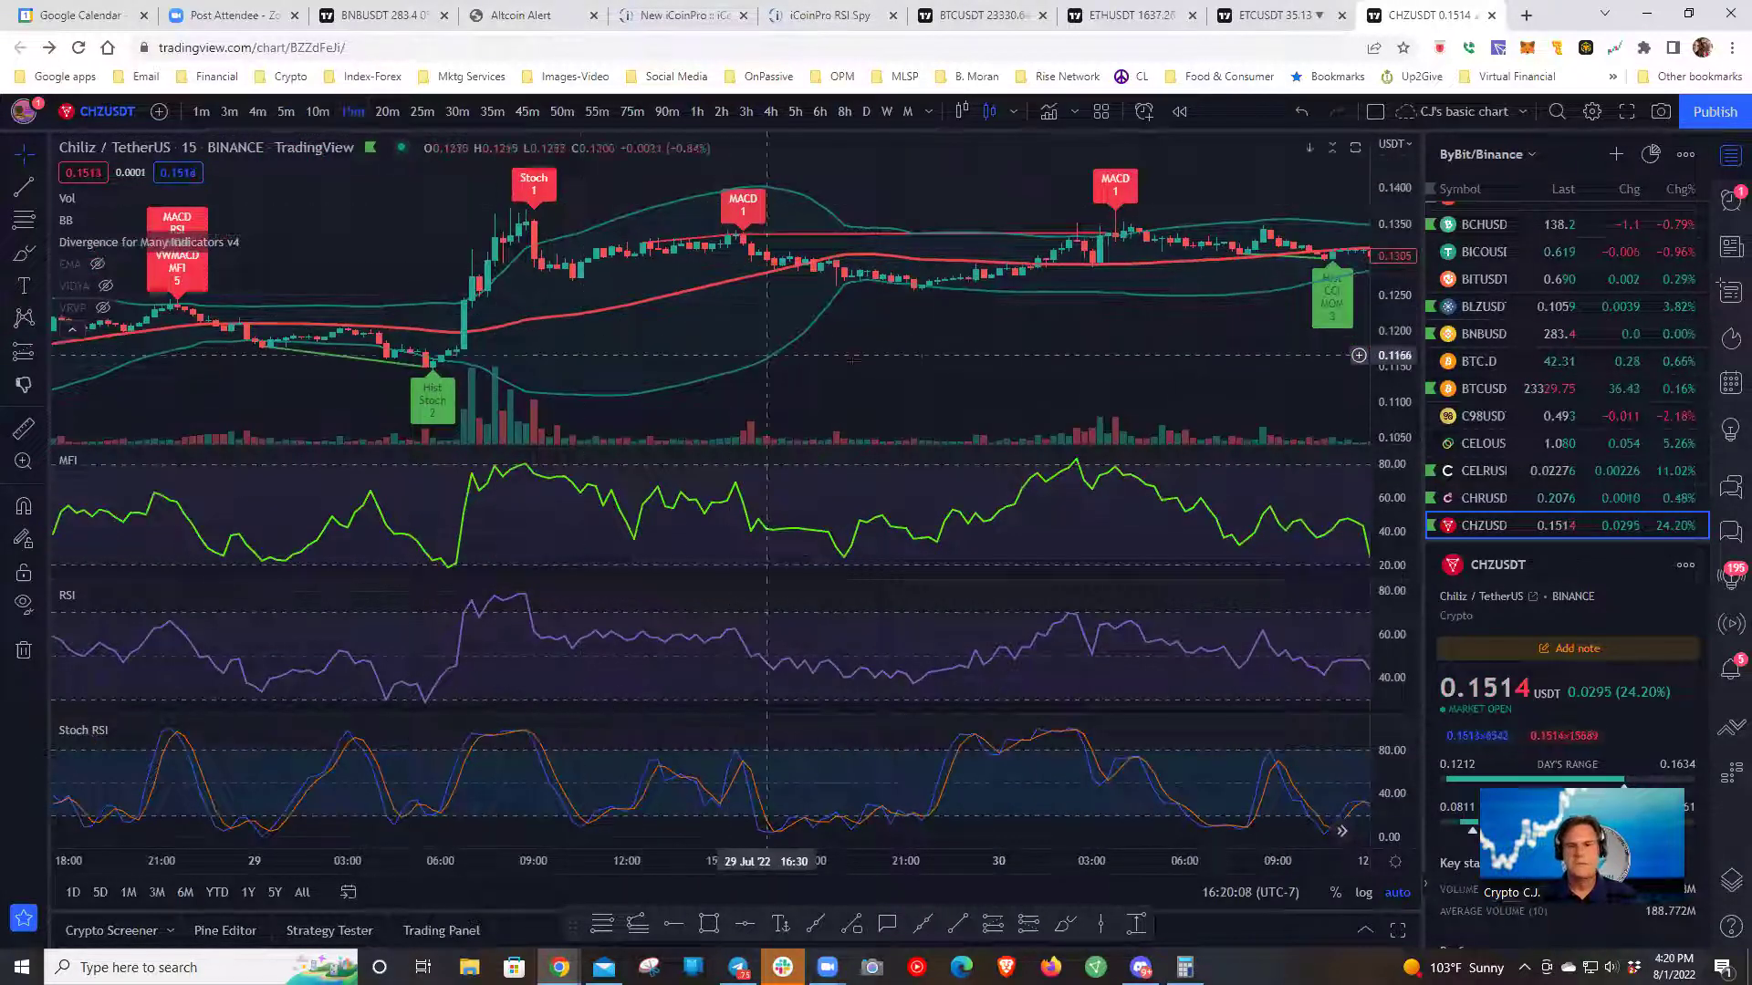
{"action": "left_click_drag", "start_coordinate": [853, 358], "coordinate": [626, 385]}
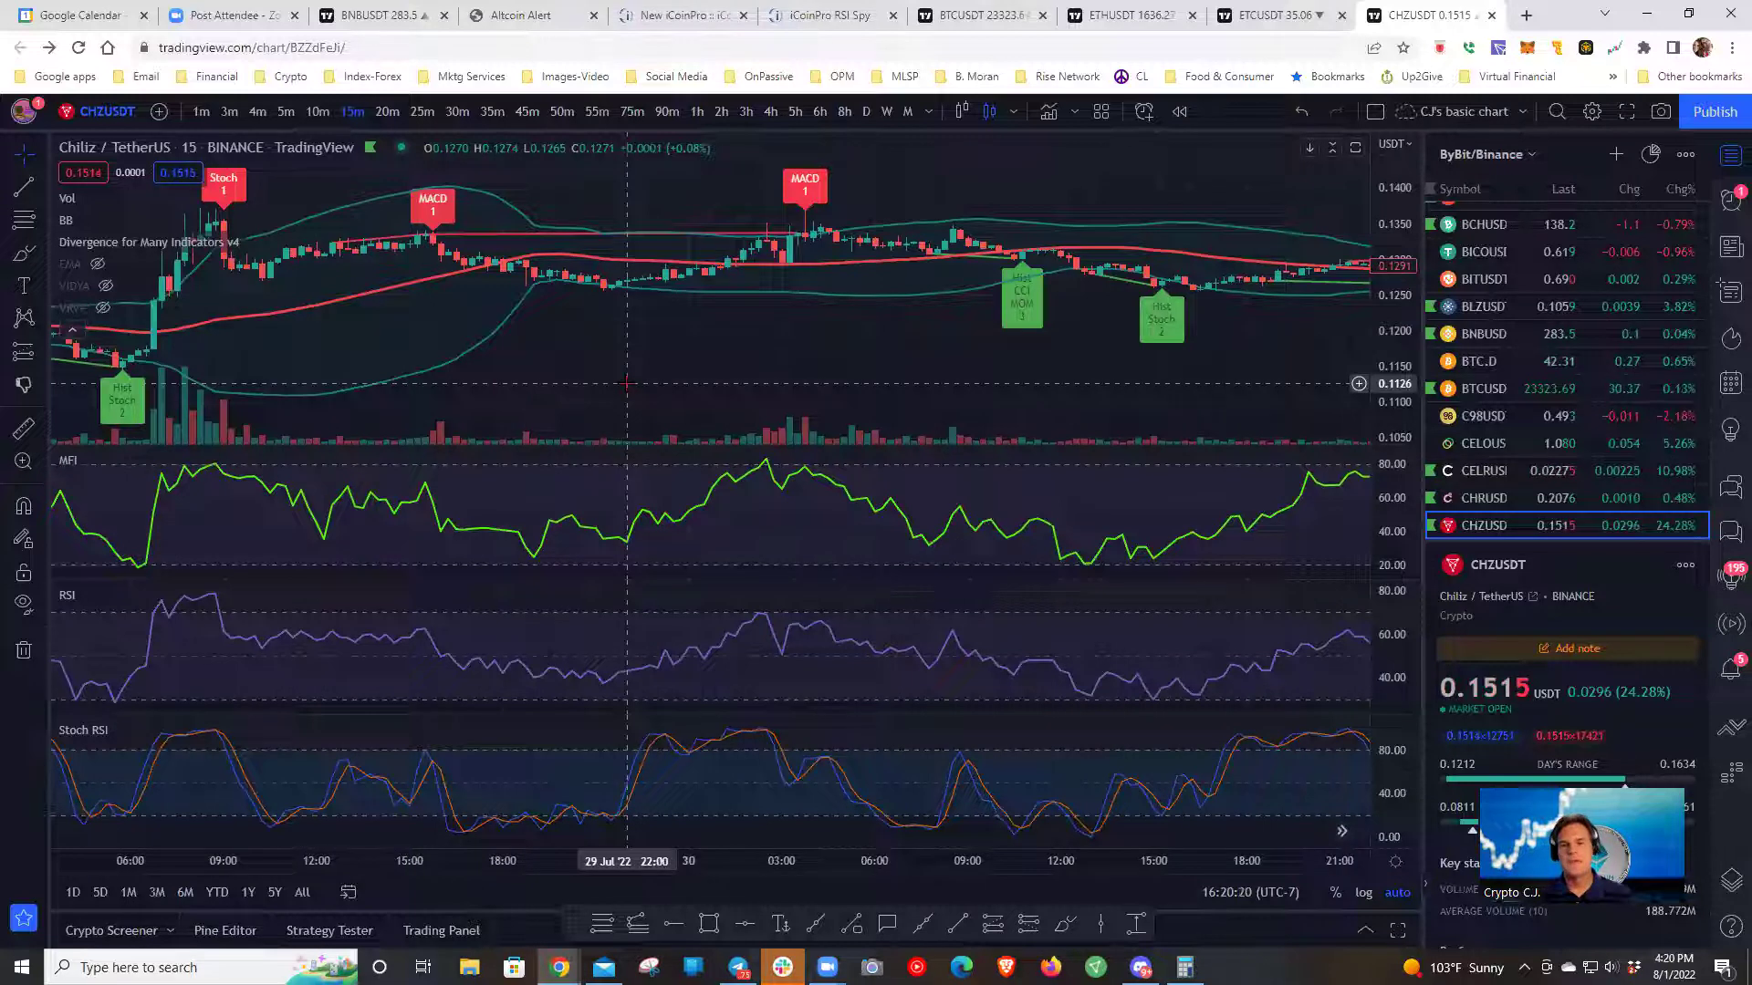
{"action": "left_click_drag", "start_coordinate": [665, 371], "coordinate": [872, 372]}
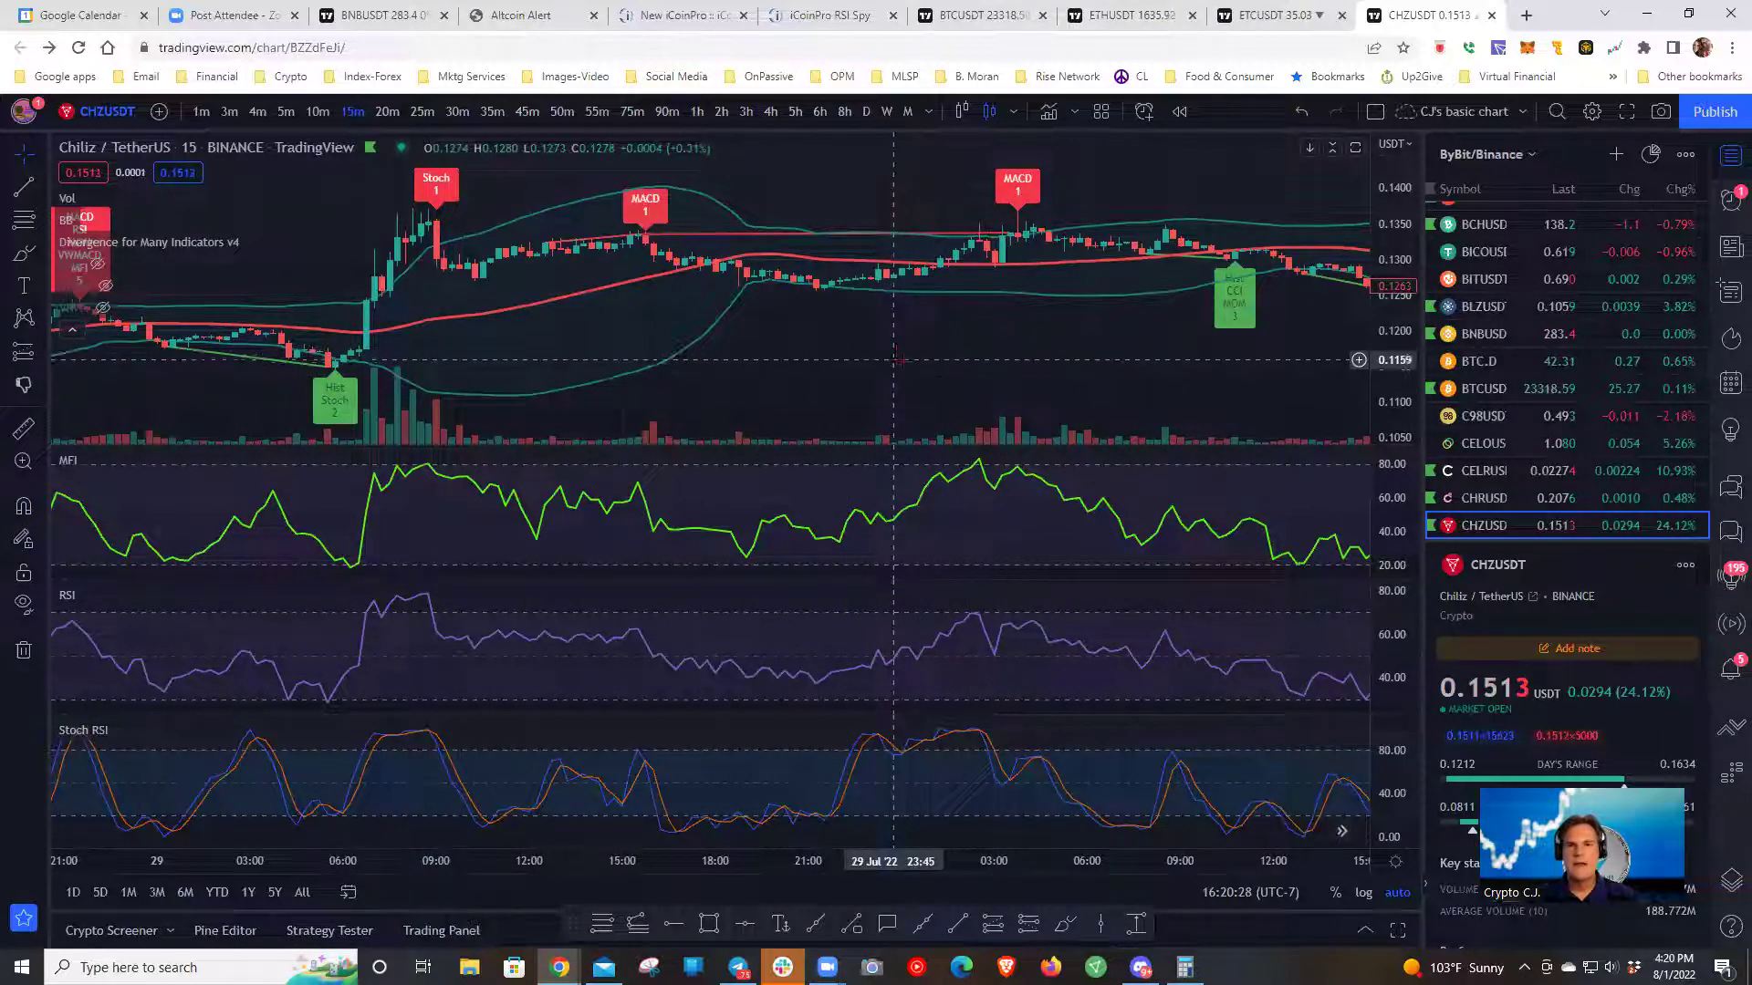
{"action": "left_click_drag", "start_coordinate": [912, 379], "coordinate": [560, 389]}
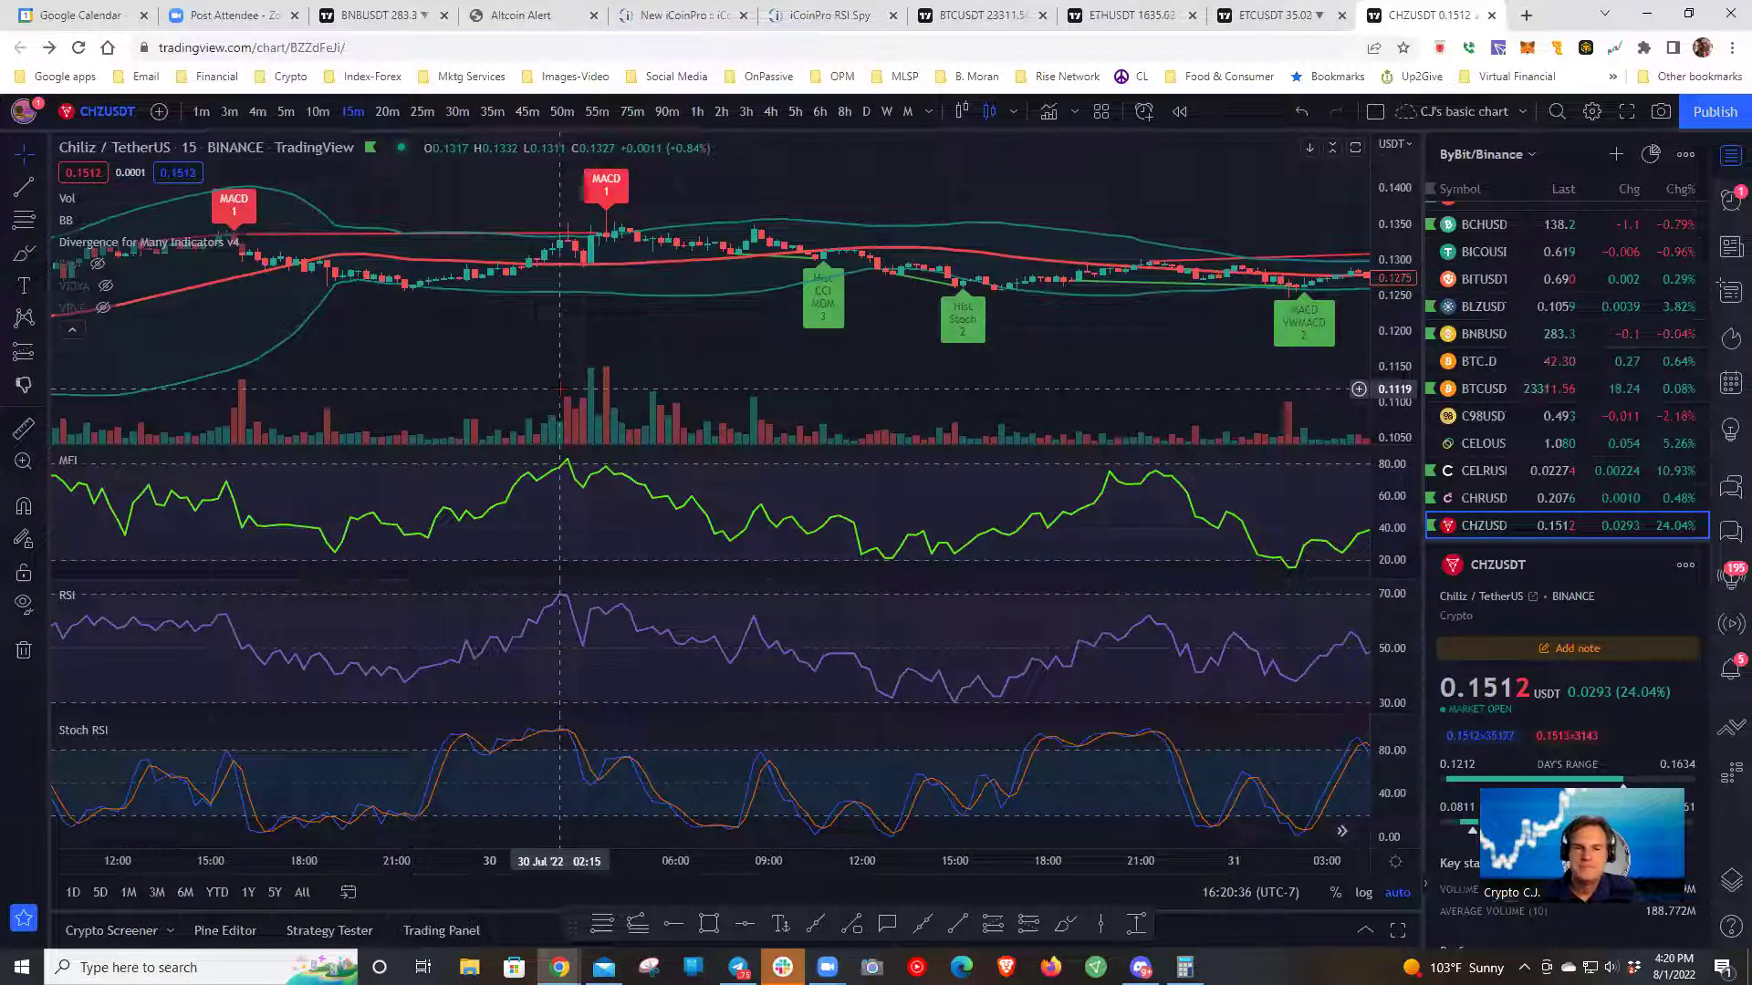
{"action": "left_click_drag", "start_coordinate": [984, 390], "coordinate": [32, 410]}
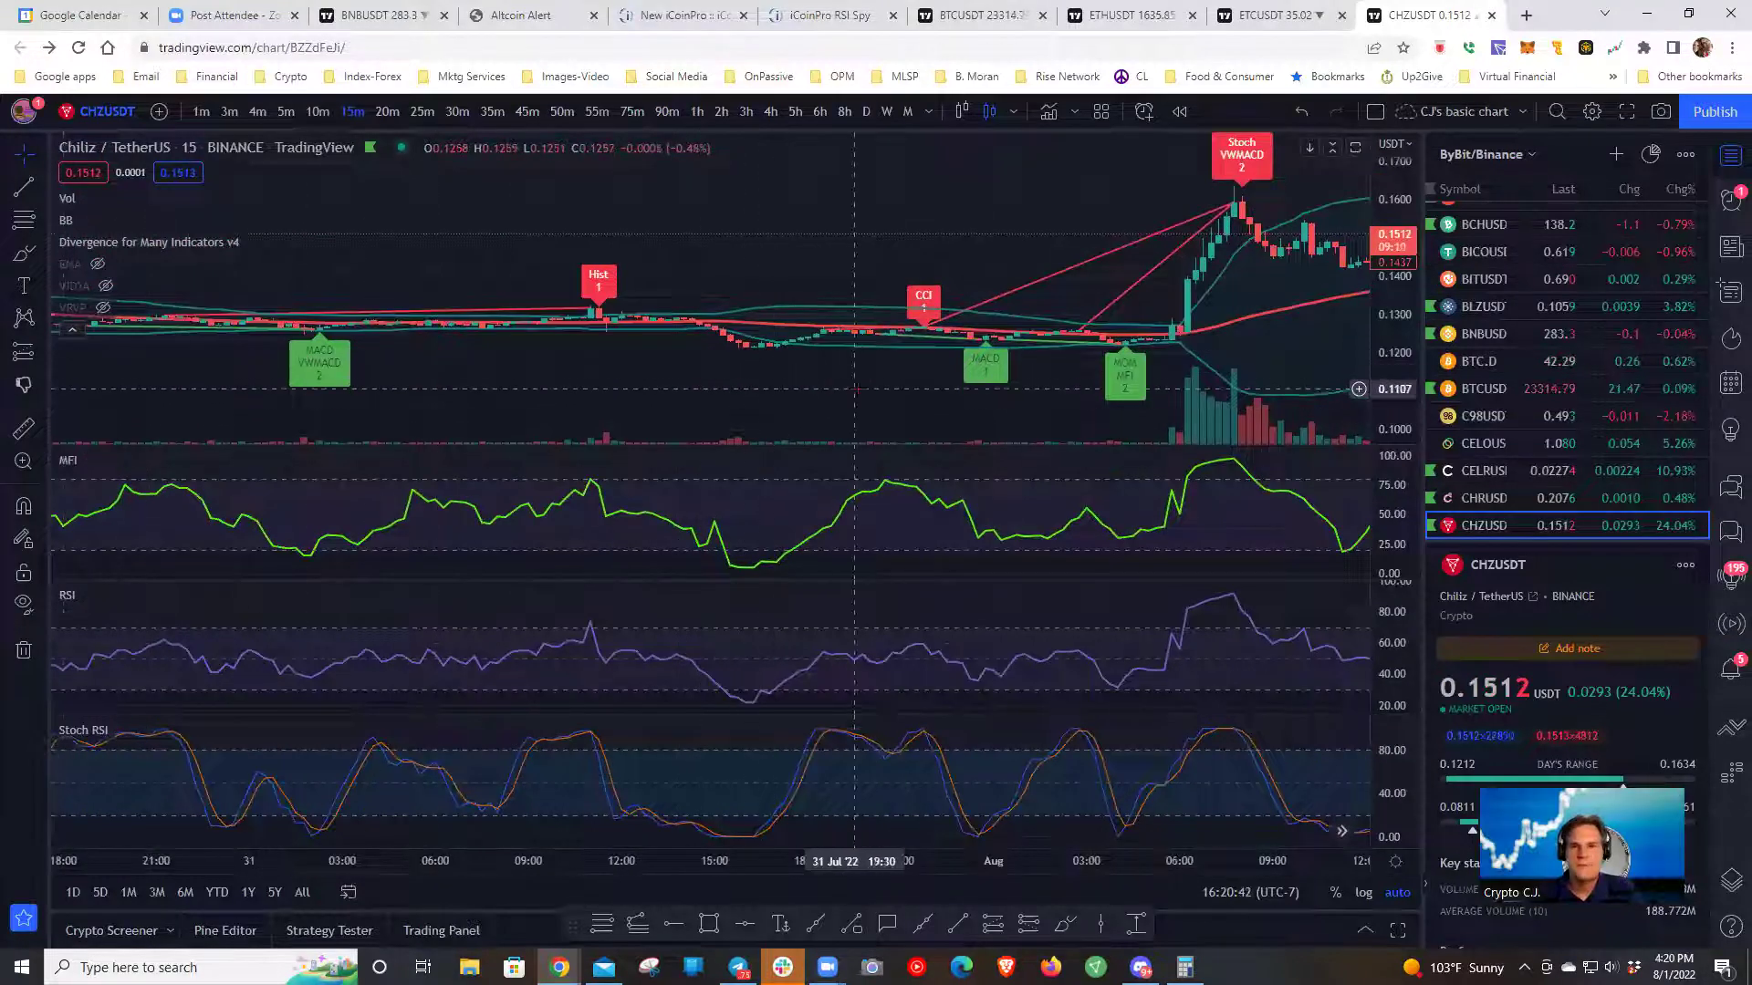
{"action": "left_click_drag", "start_coordinate": [855, 388], "coordinate": [662, 402]}
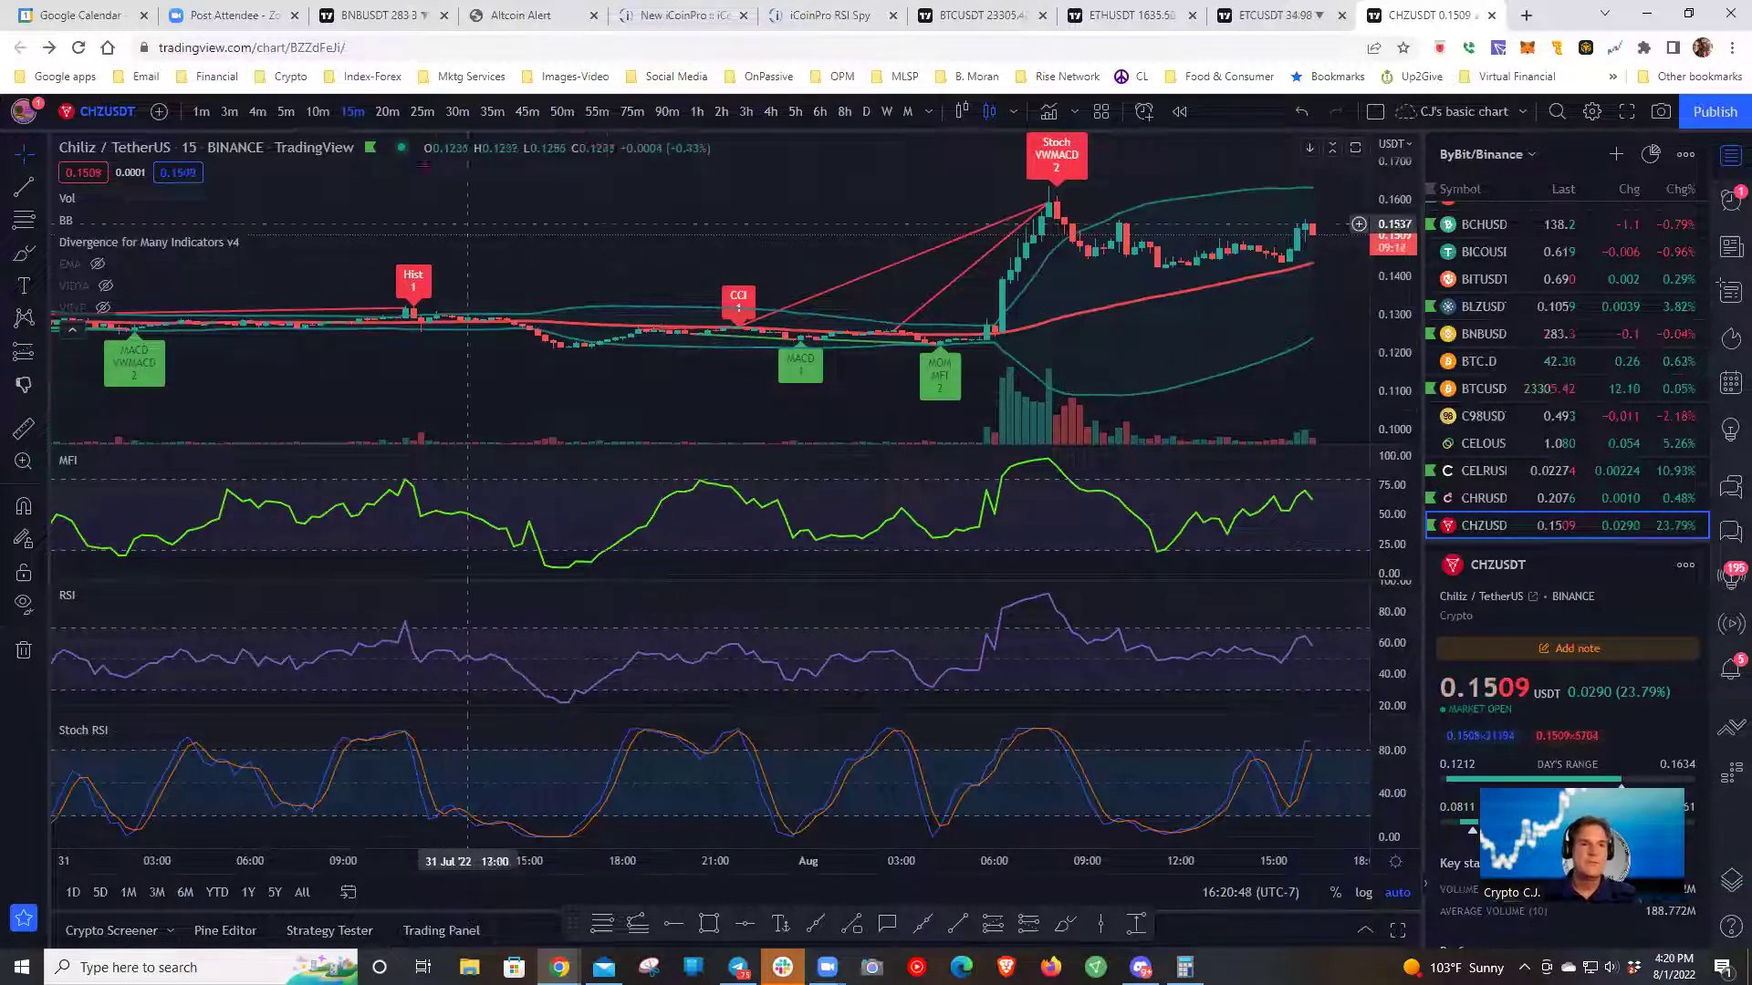
- Briefly compare against the 5-minute candles, then return to the 15-minute chart
{"action": "left_click", "coordinate": [284, 111]}
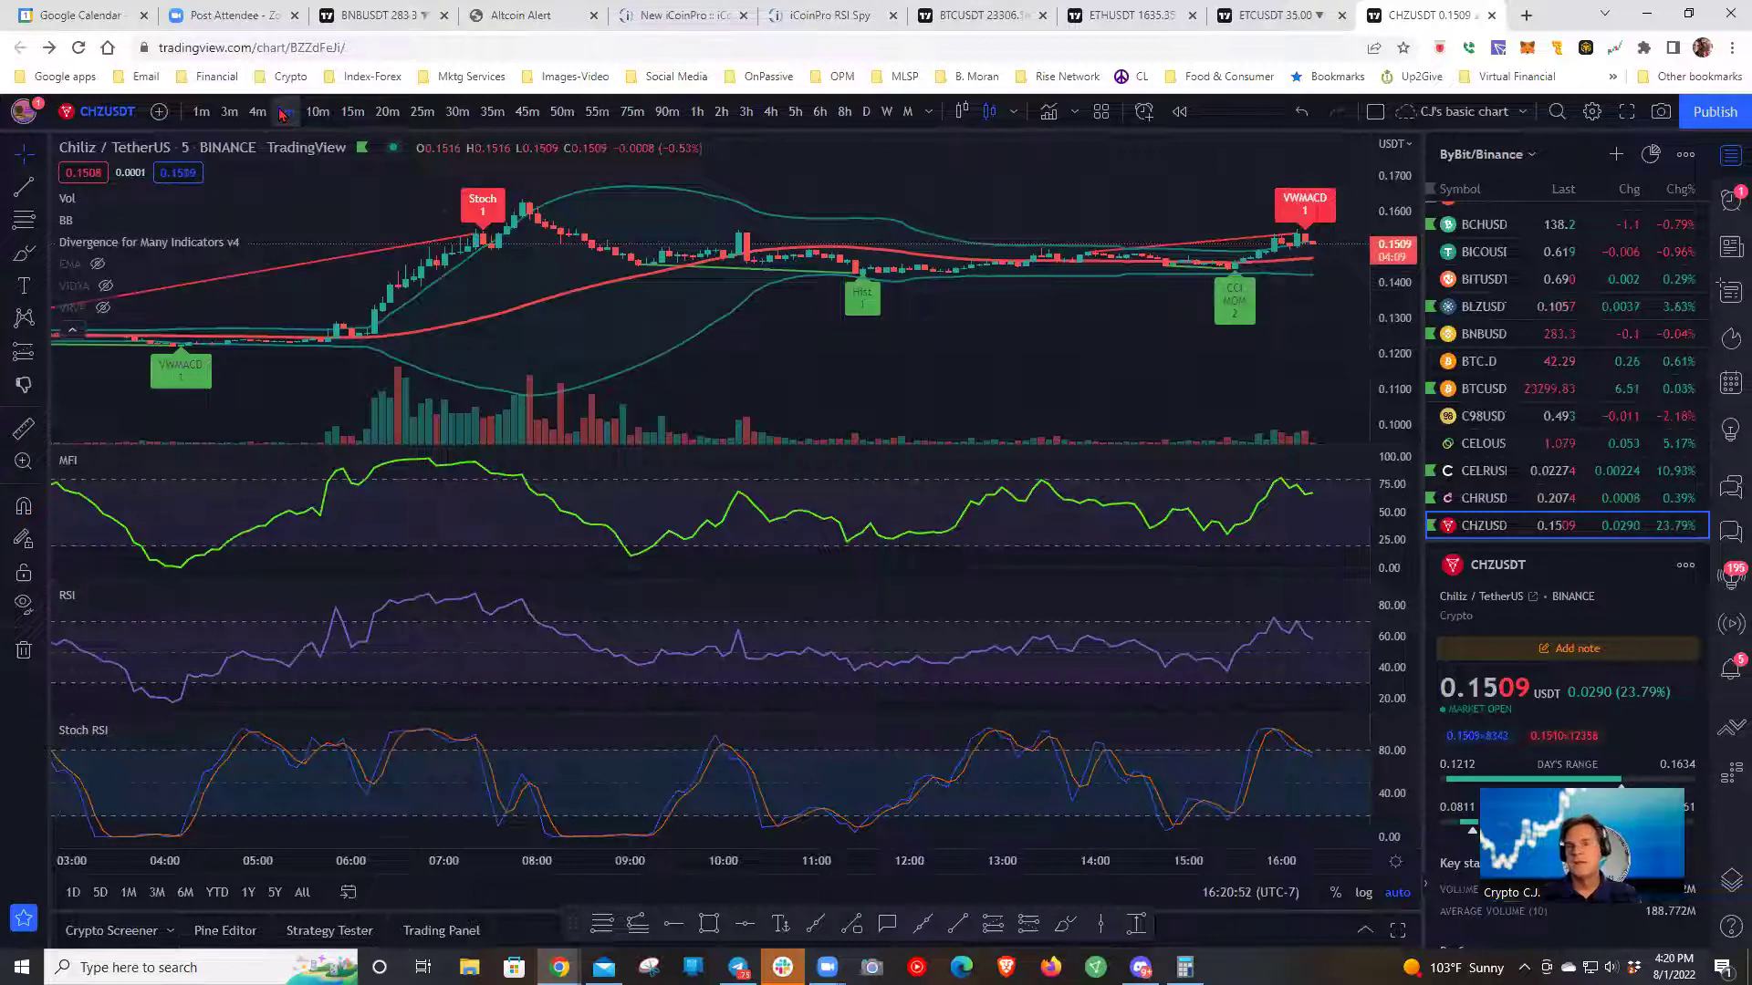
{"action": "left_click", "coordinate": [352, 112]}
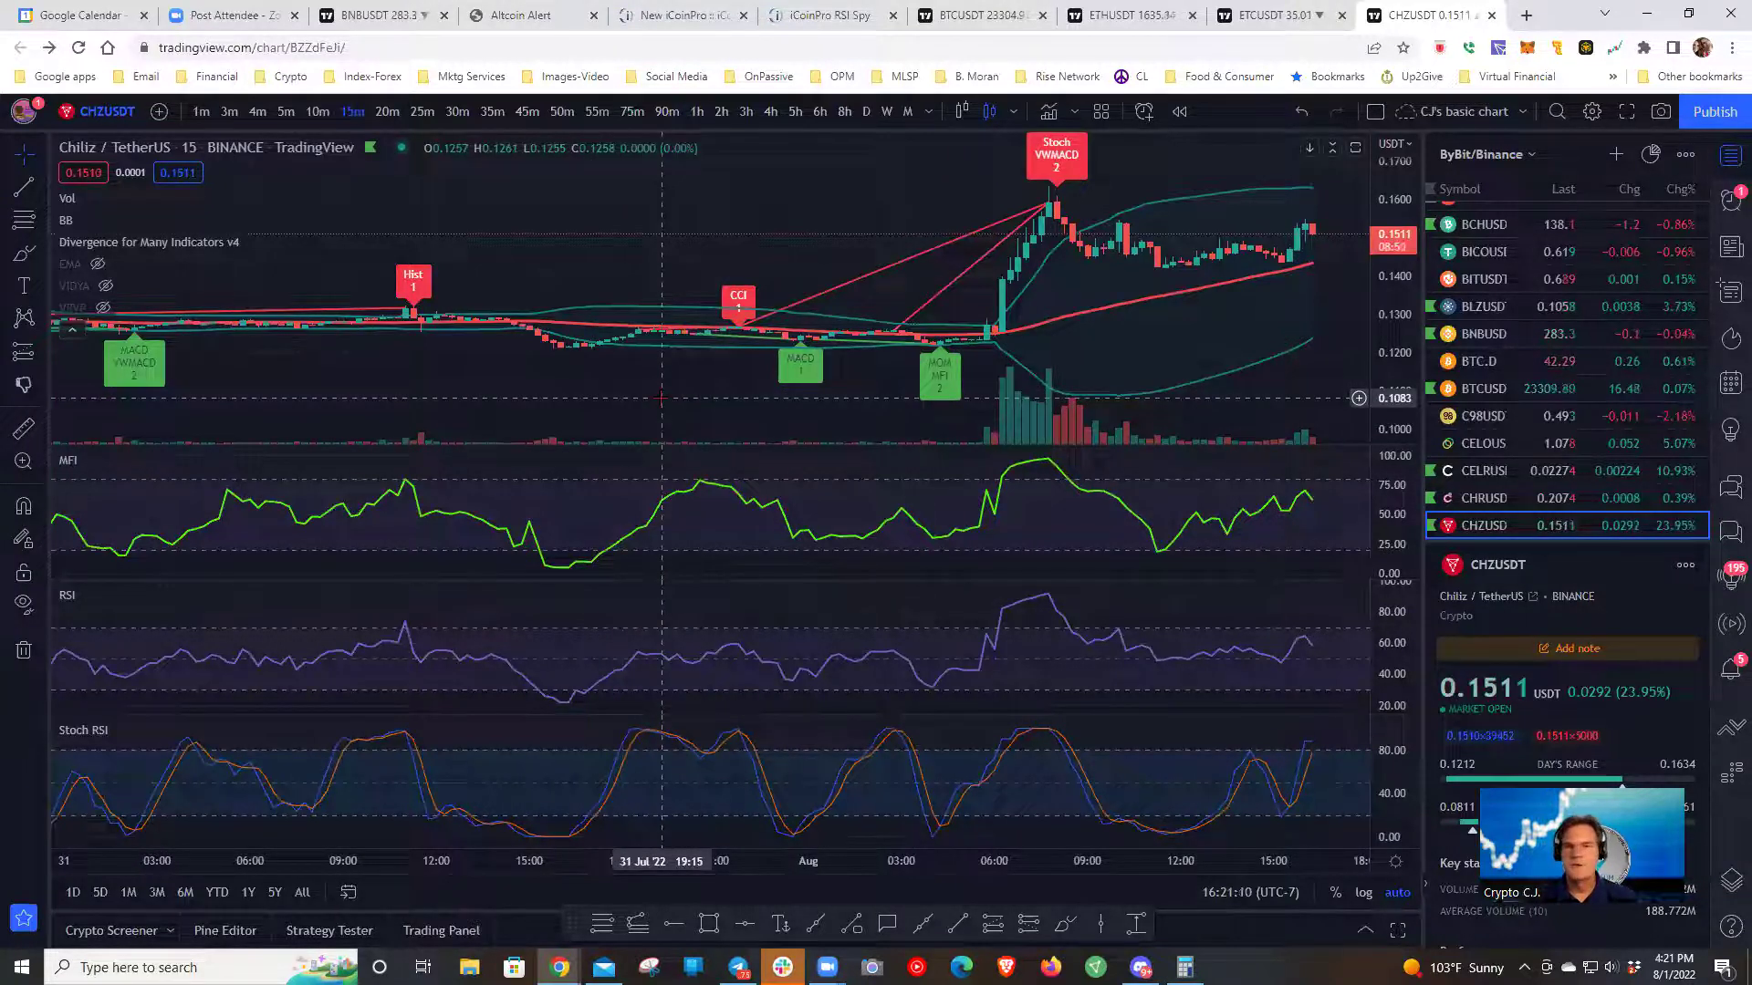
{"action": "scroll", "coordinate": [695, 415], "scroll_direction": "right", "scroll_amount": 1}
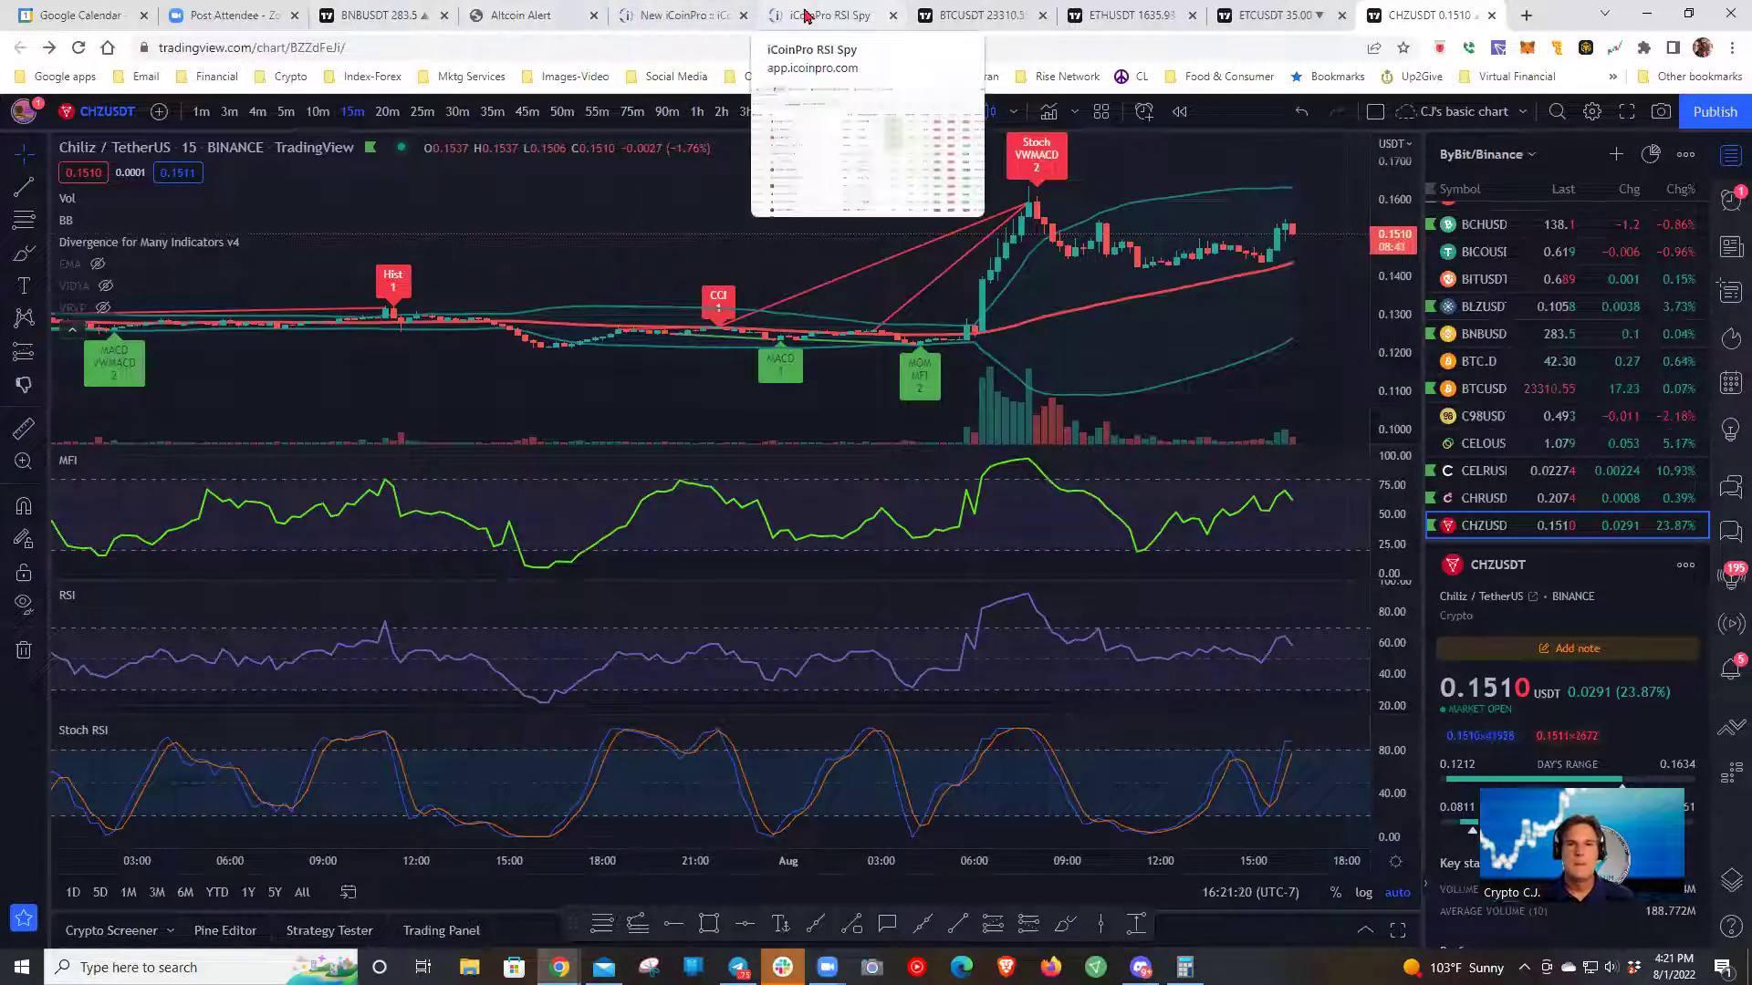
{"action": "left_click", "coordinate": [524, 15]}
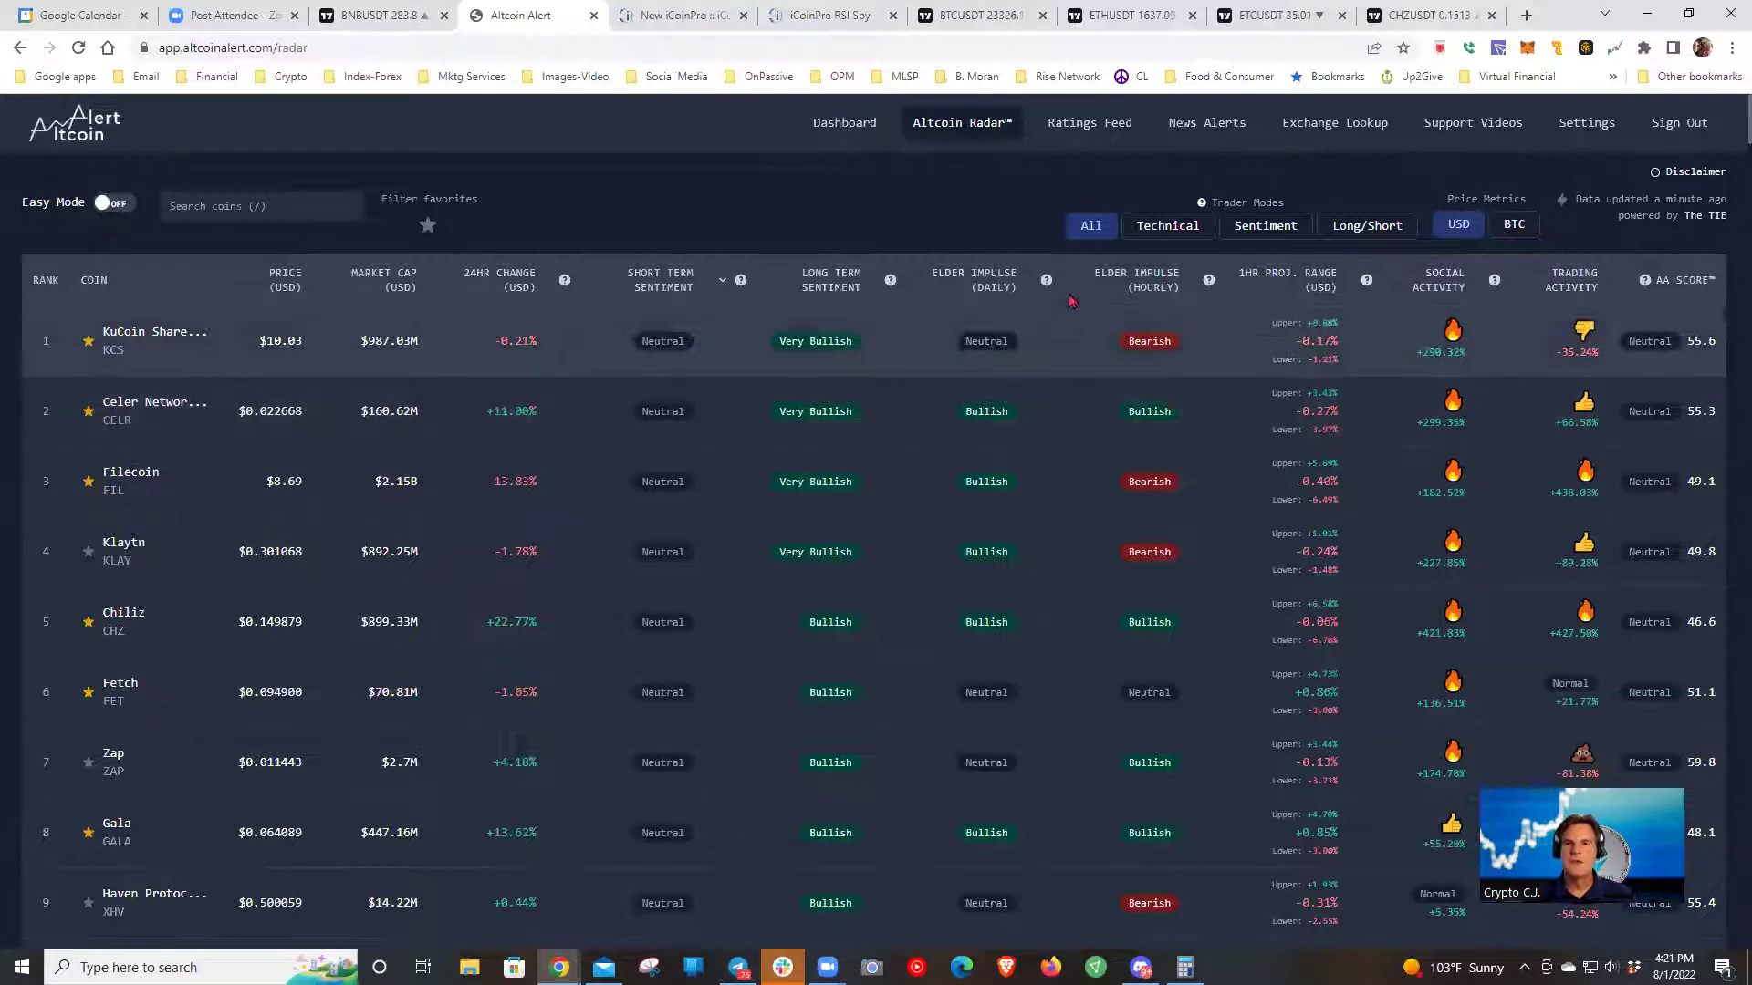
{"action": "left_click", "coordinate": [1423, 14]}
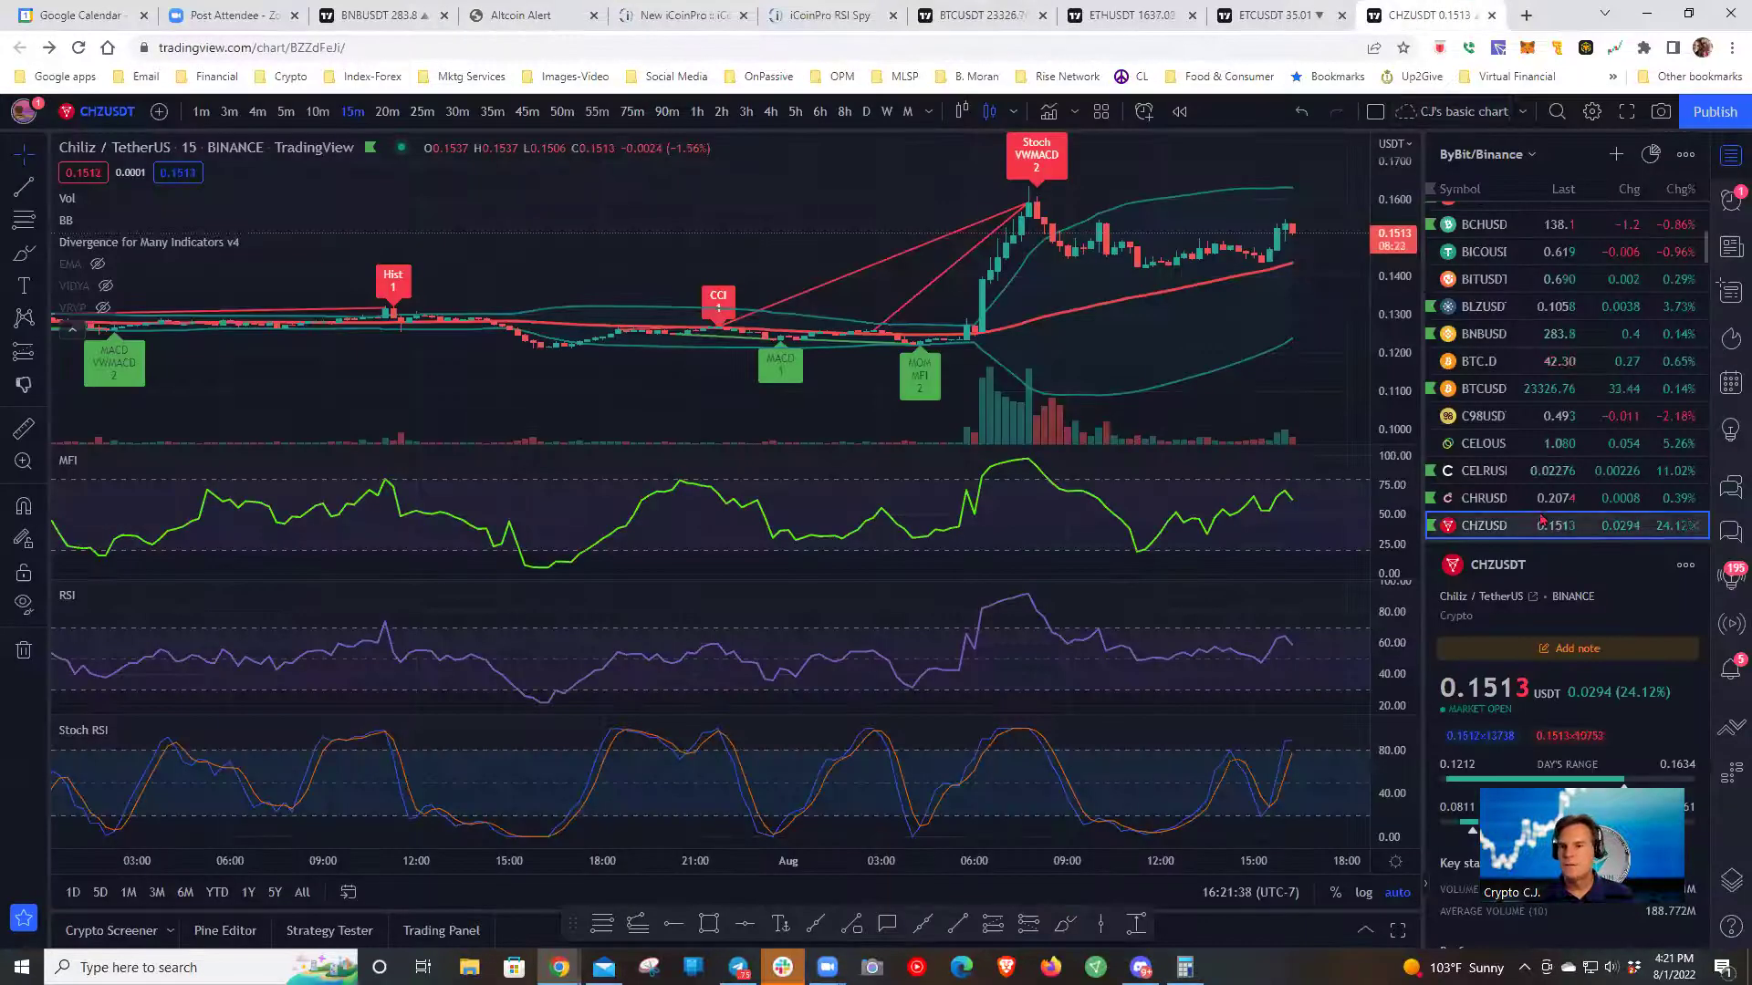
- Open the Celer Network (CELRUSDT) chart on daily candles, passing through 8-hour
{"action": "left_click", "coordinate": [1505, 473]}
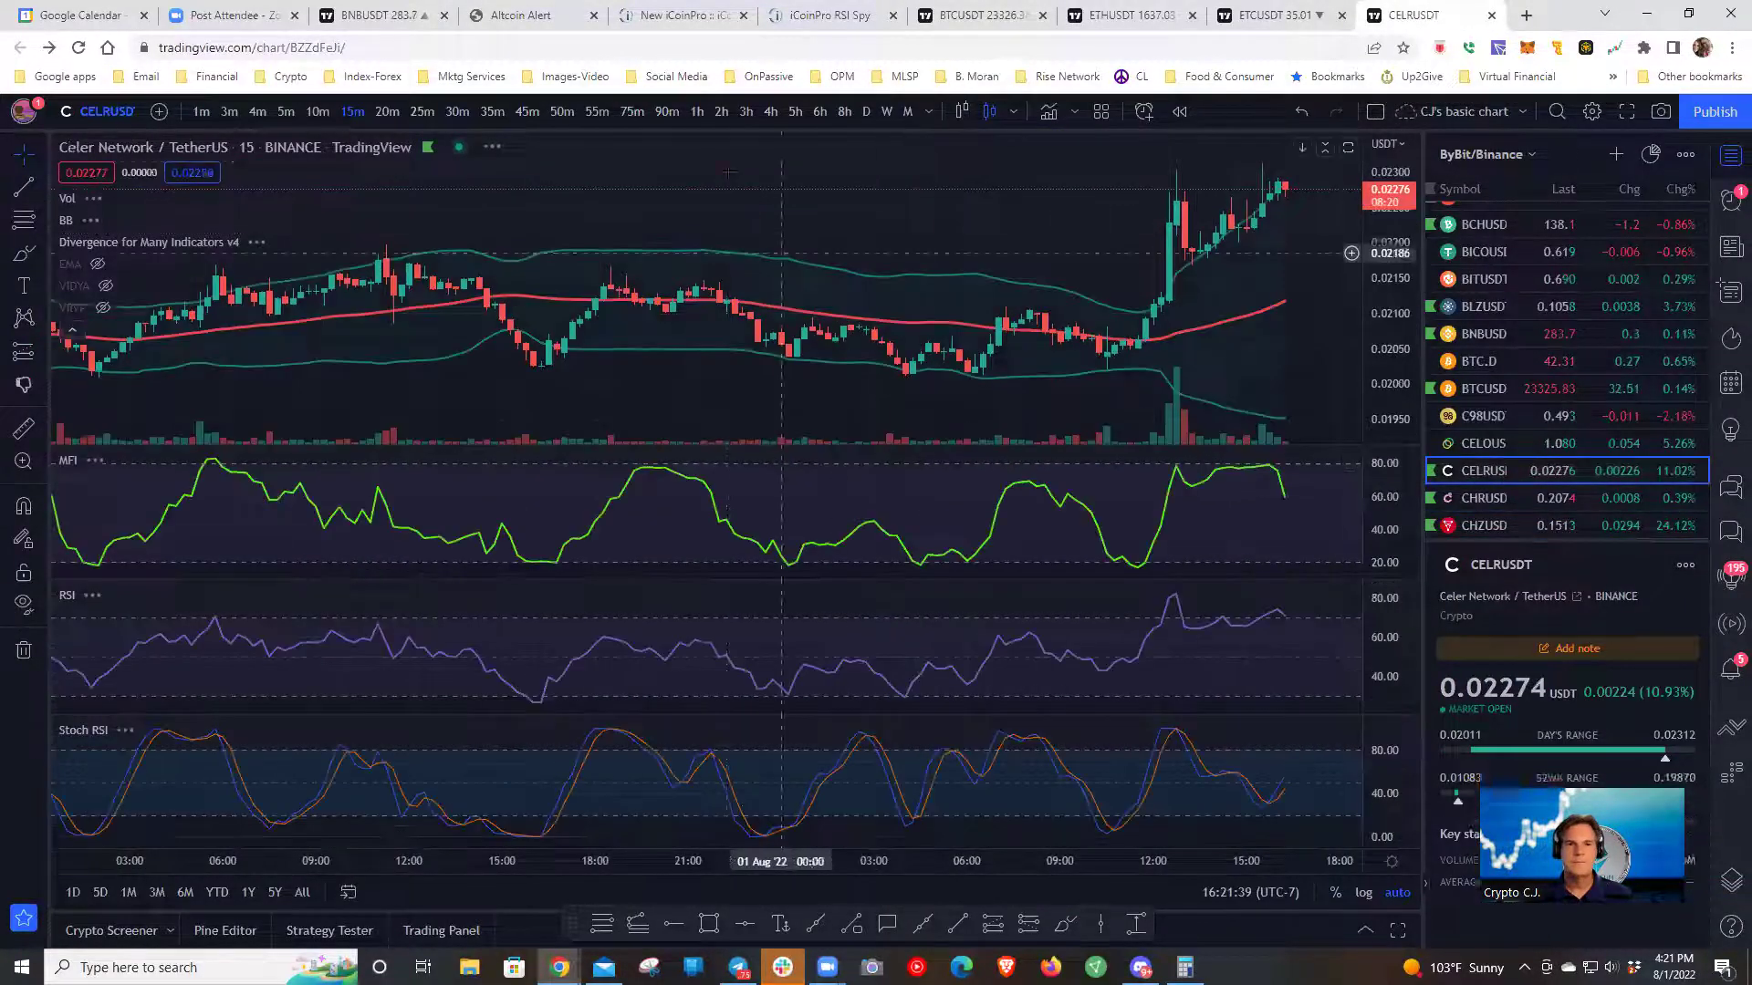
{"action": "left_click", "coordinate": [844, 112]}
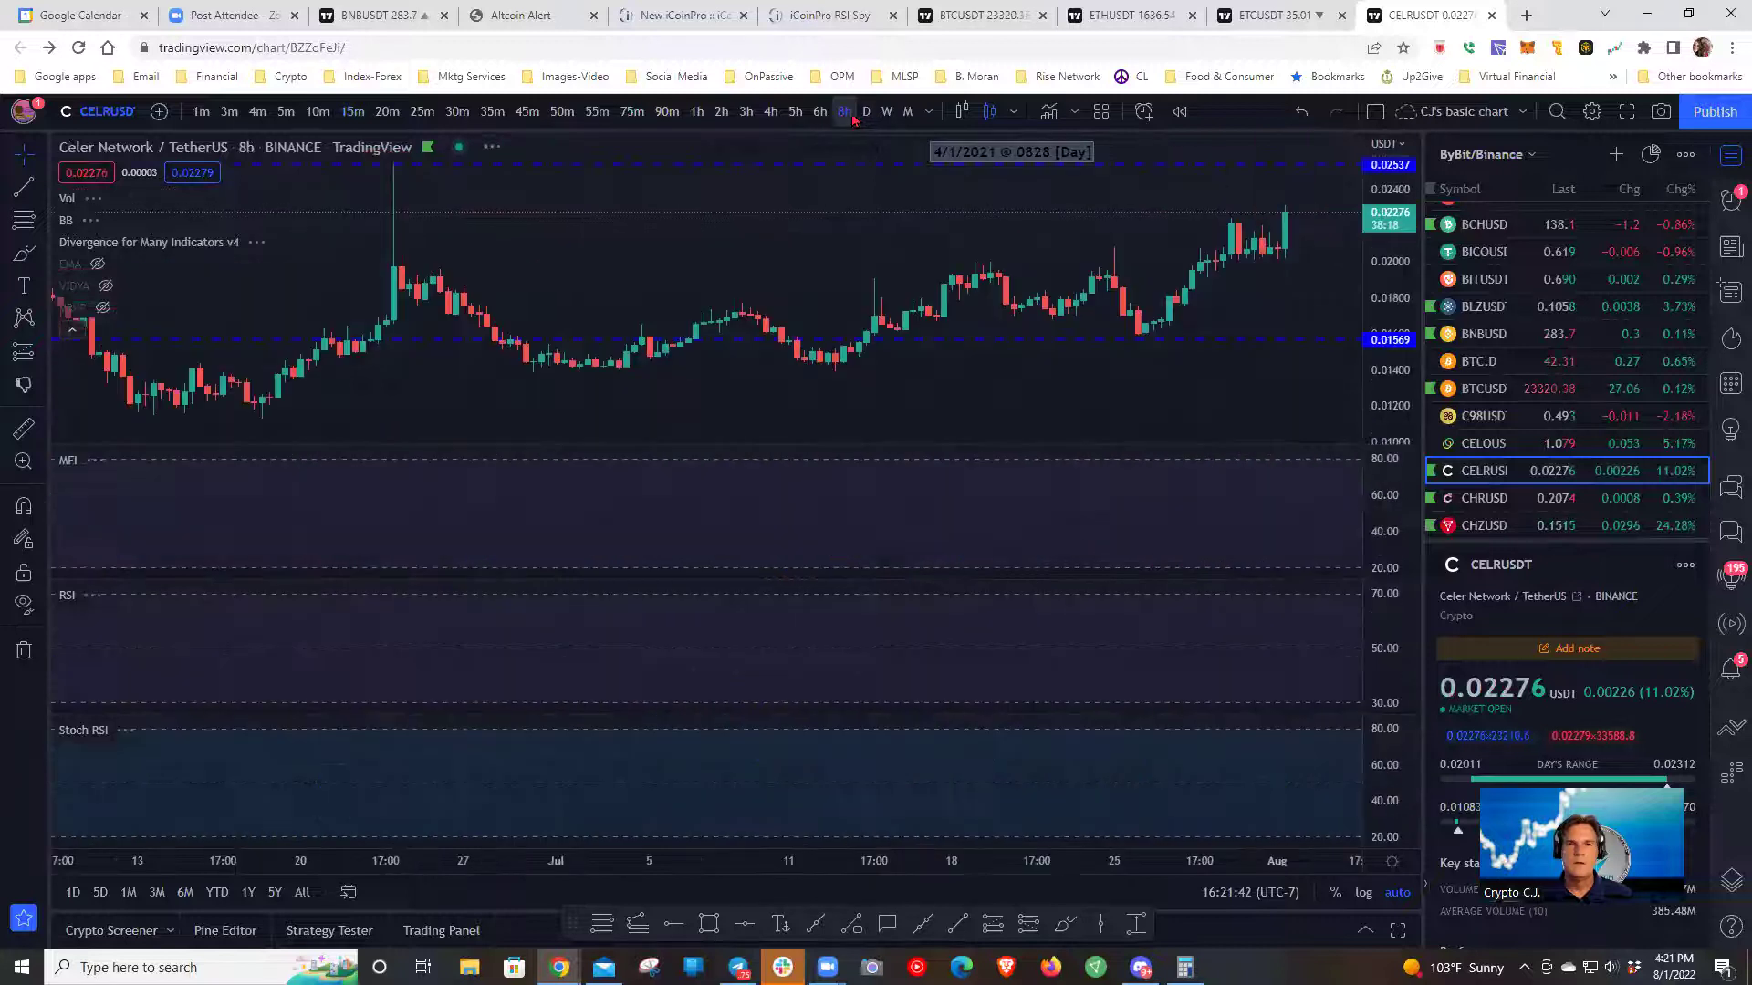
{"action": "left_click", "coordinate": [866, 116]}
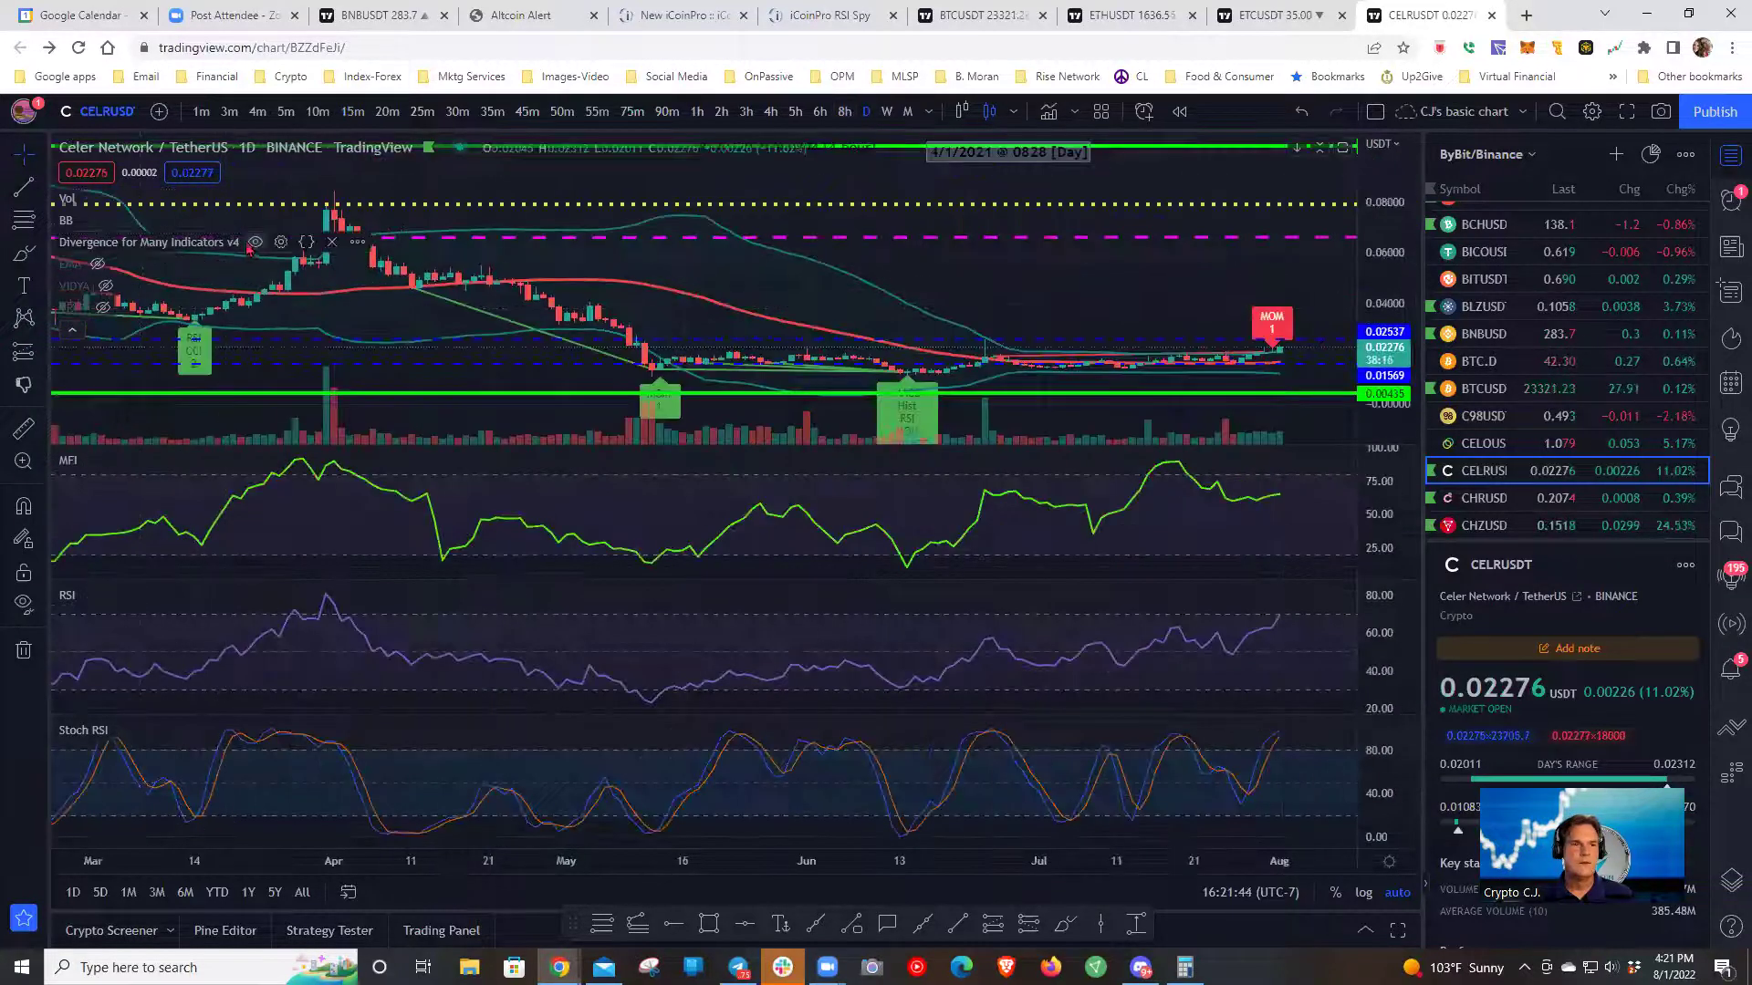
- Hide the Divergence for Many Indicators v4 signals and remove all drawn horizontal lines
{"action": "left_click", "coordinate": [256, 243]}
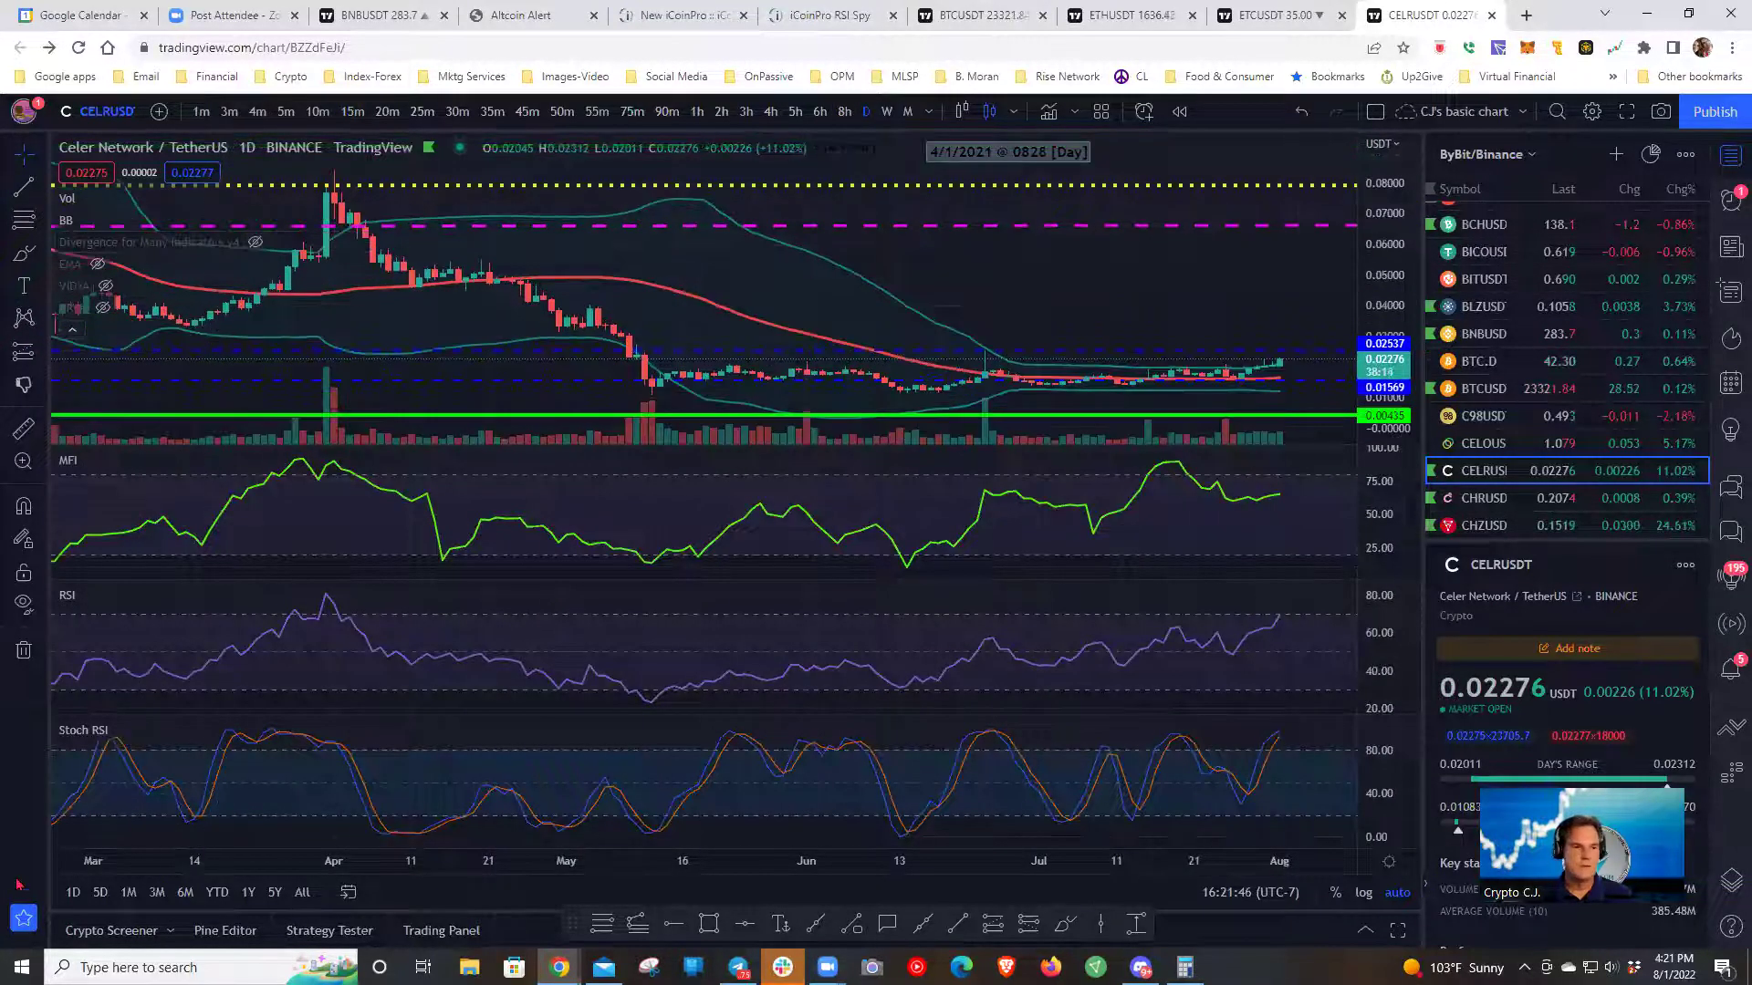
{"action": "left_click", "coordinate": [22, 651]}
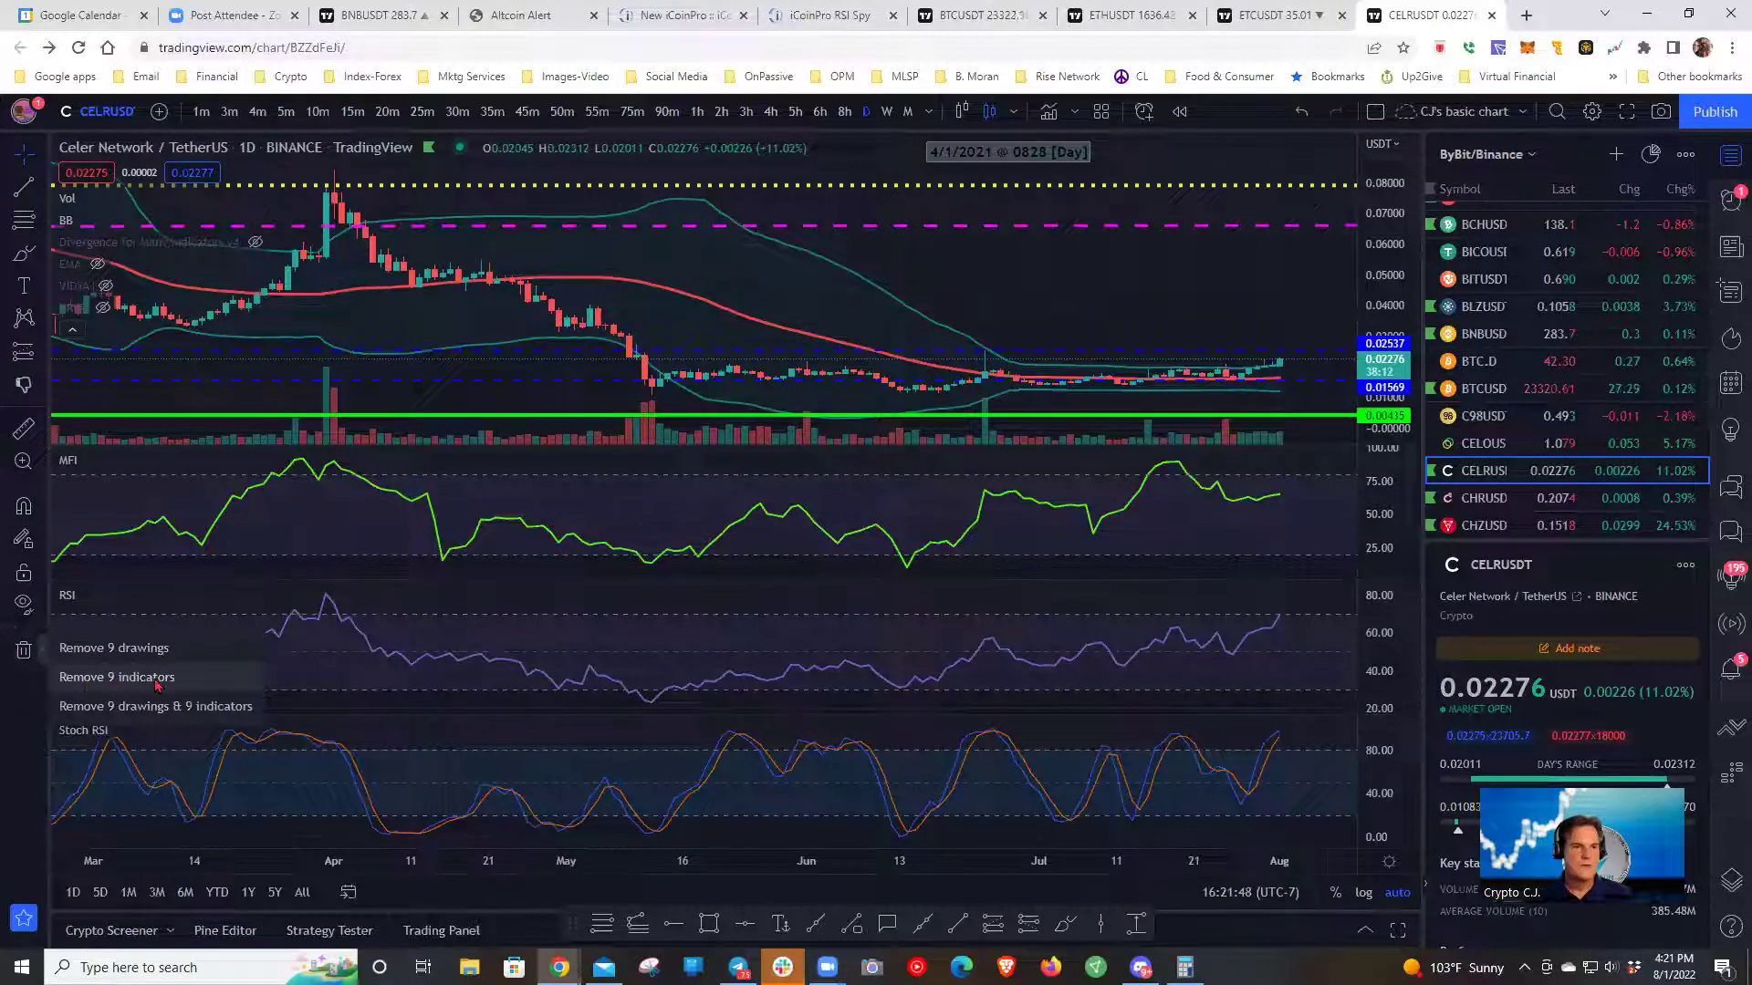
{"action": "left_click", "coordinate": [210, 648]}
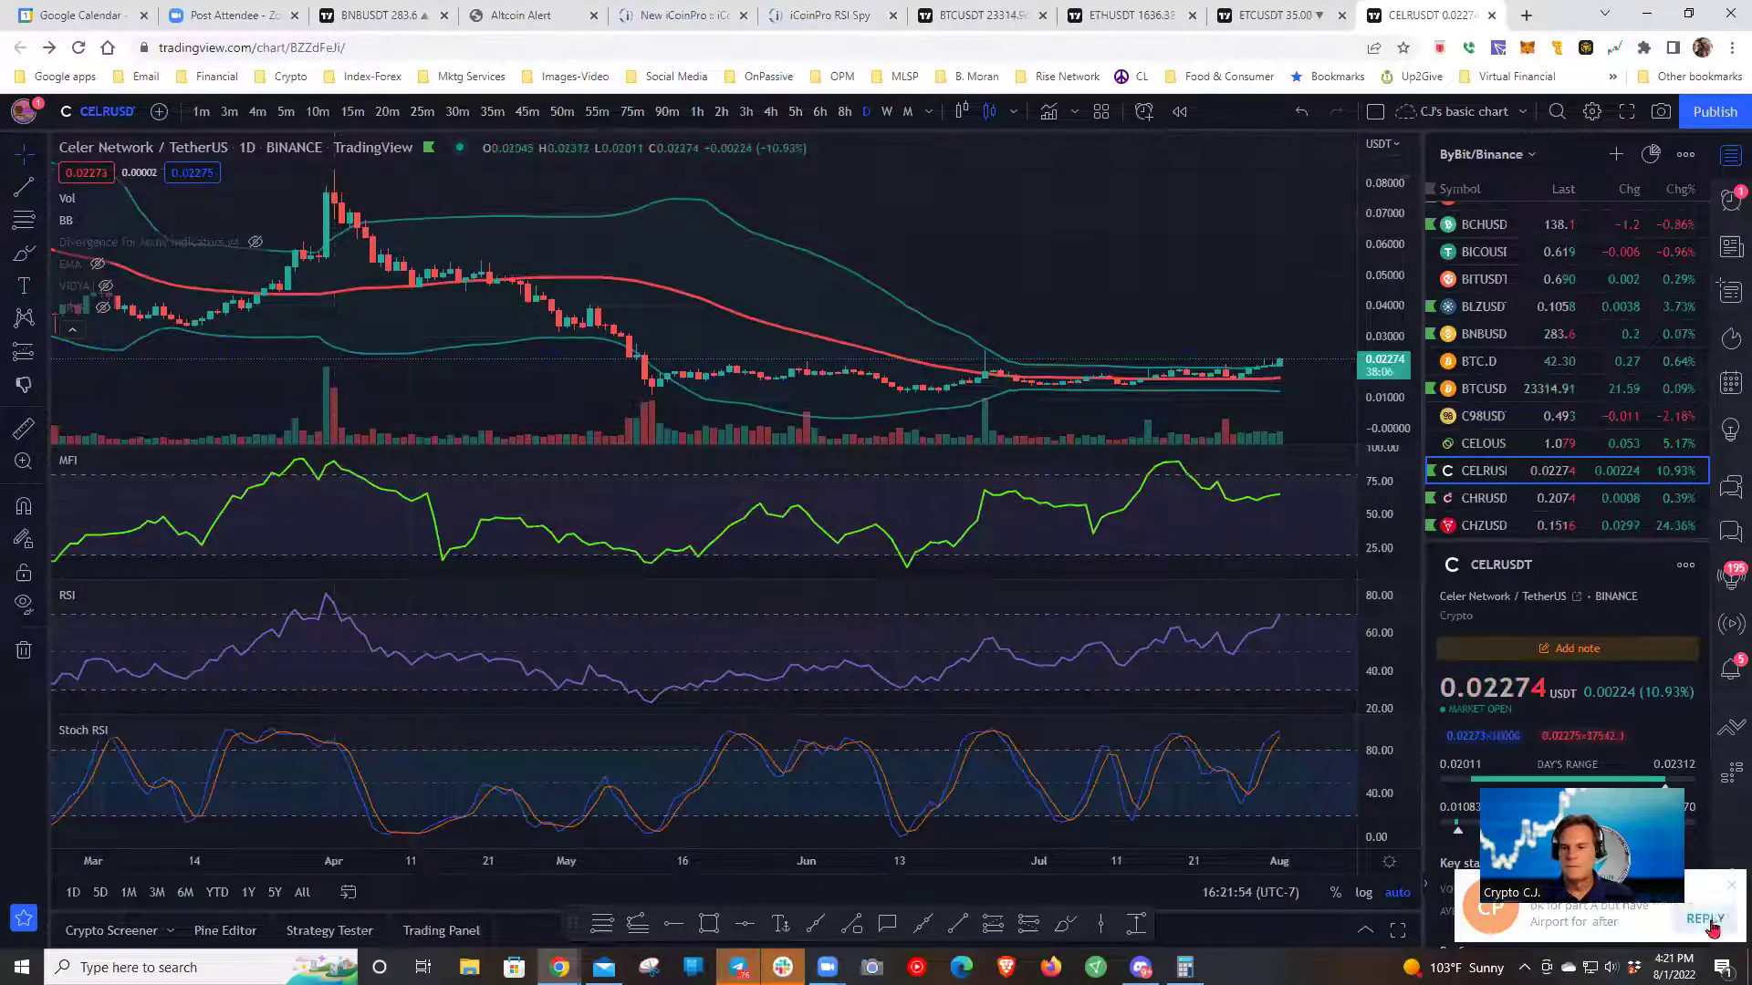
- Dismiss the chat notification and measure the daily drop from the 1 Apr high, about −74%
{"action": "left_click", "coordinate": [1731, 889]}
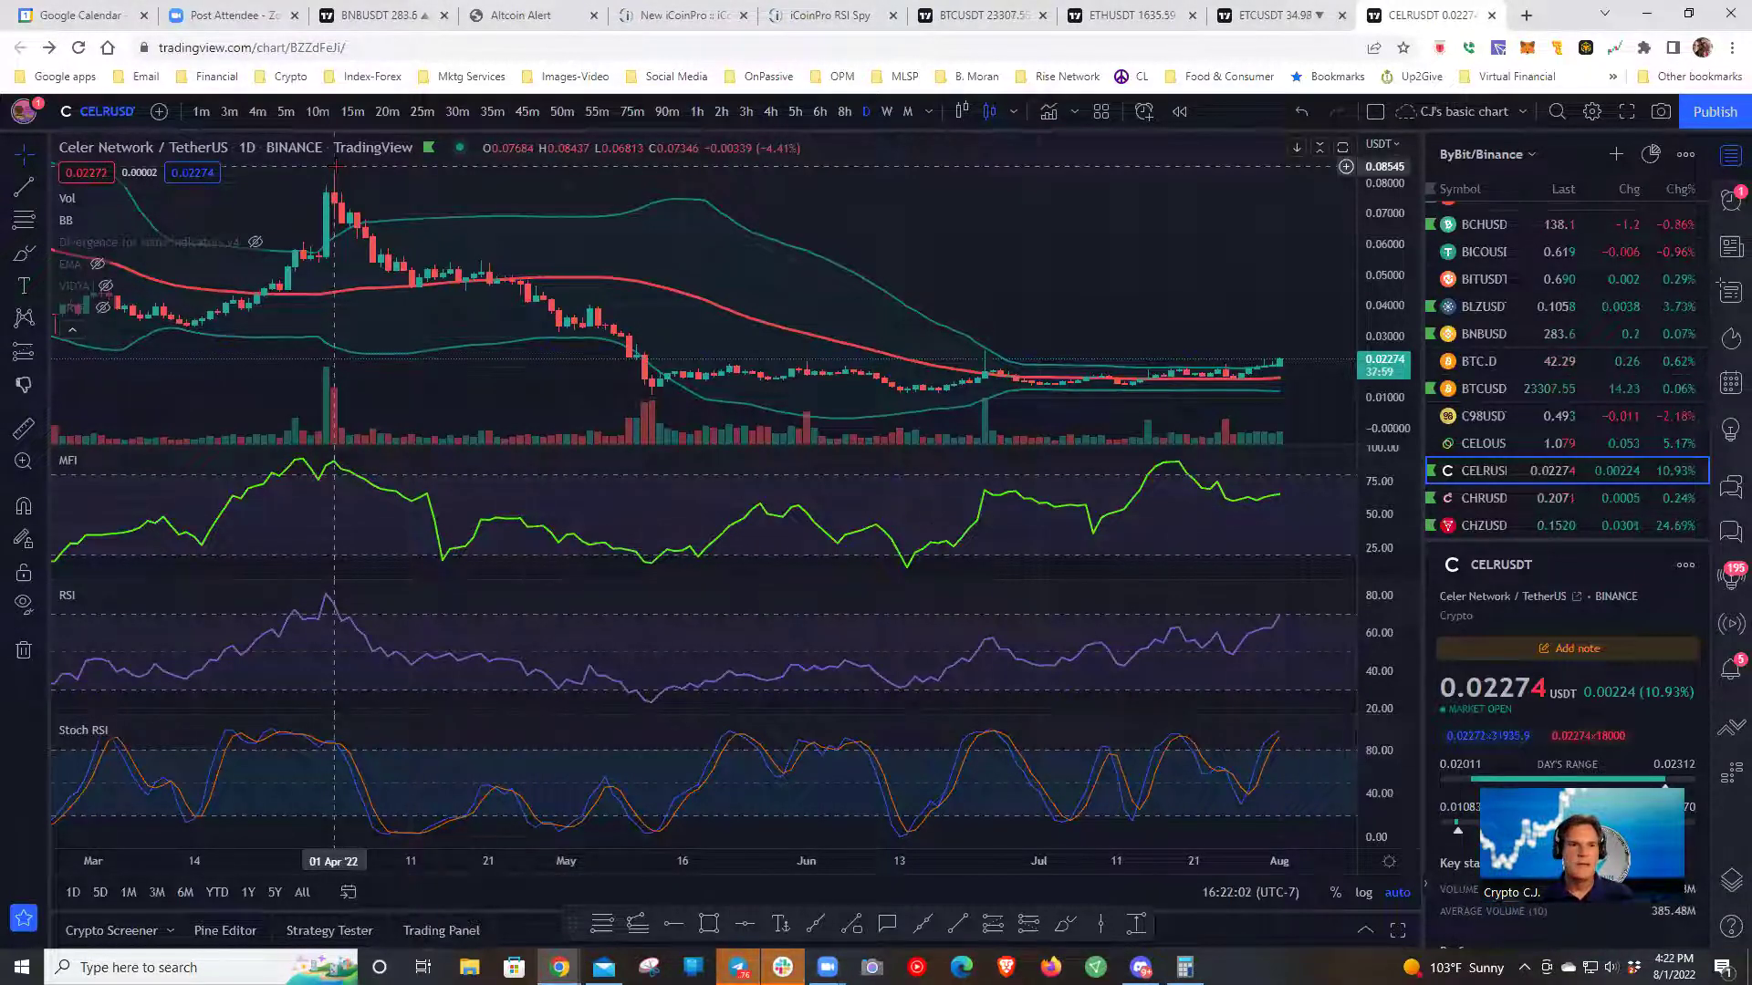
{"action": "left_click", "coordinate": [335, 167], "text": "shift"}
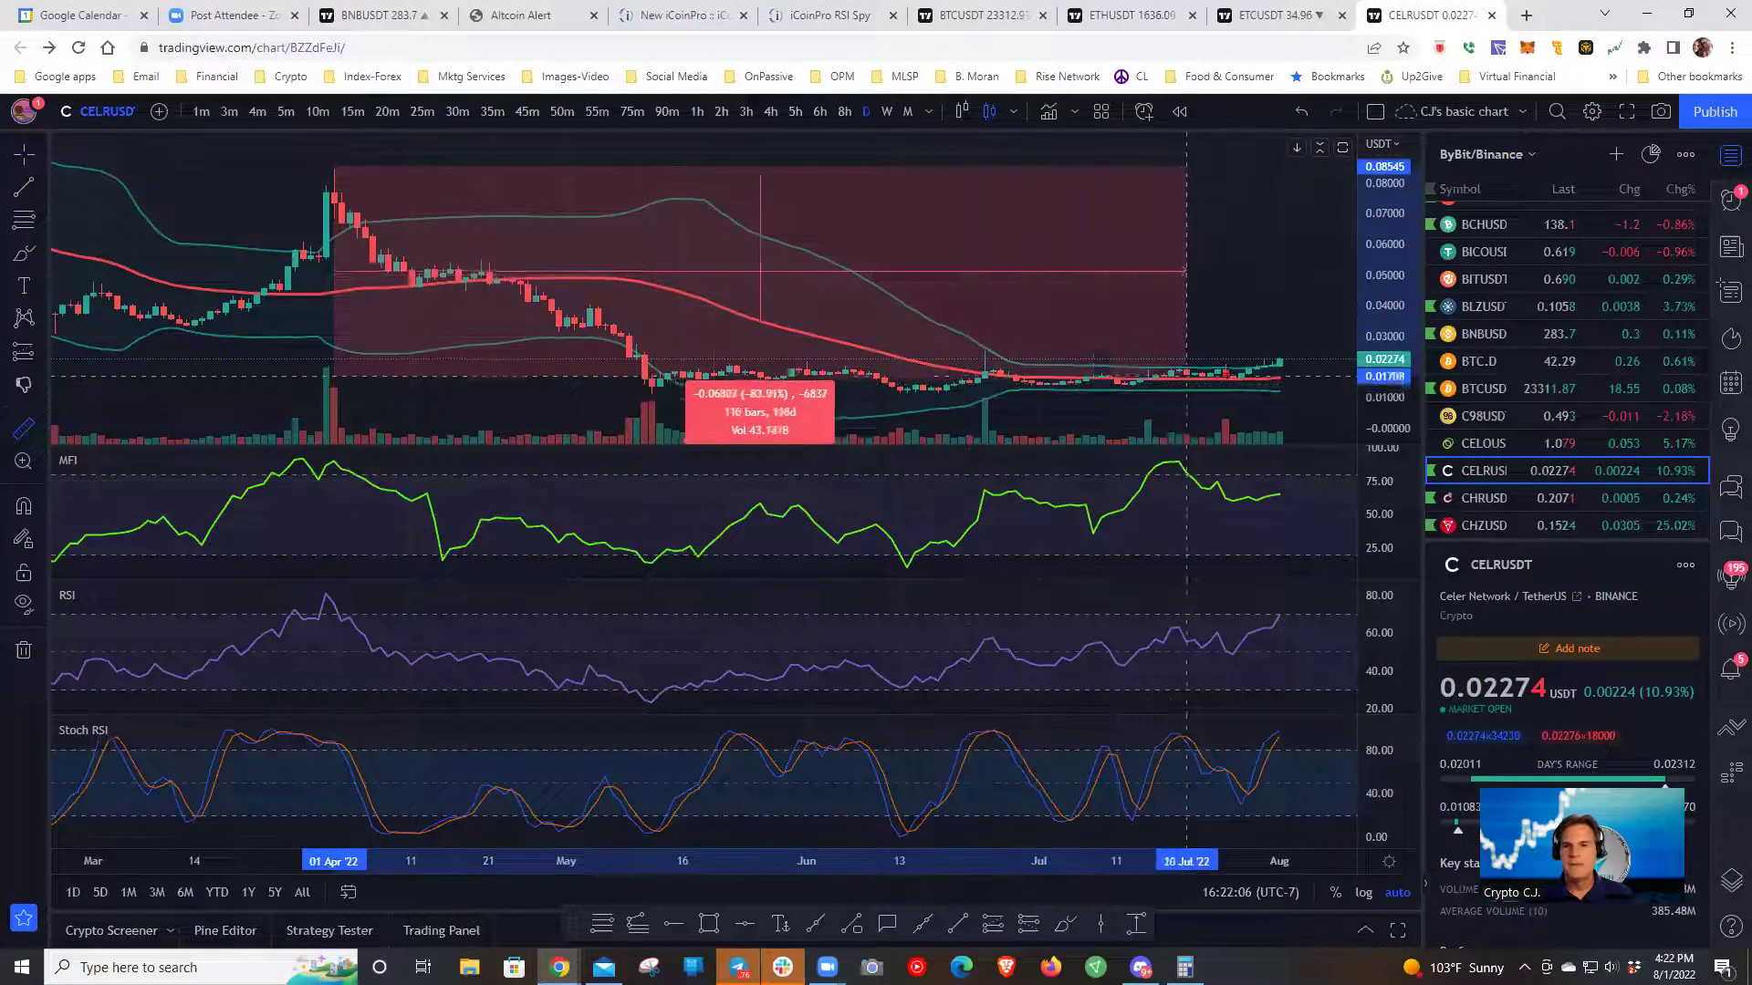
{"action": "left_click", "coordinate": [1280, 360]}
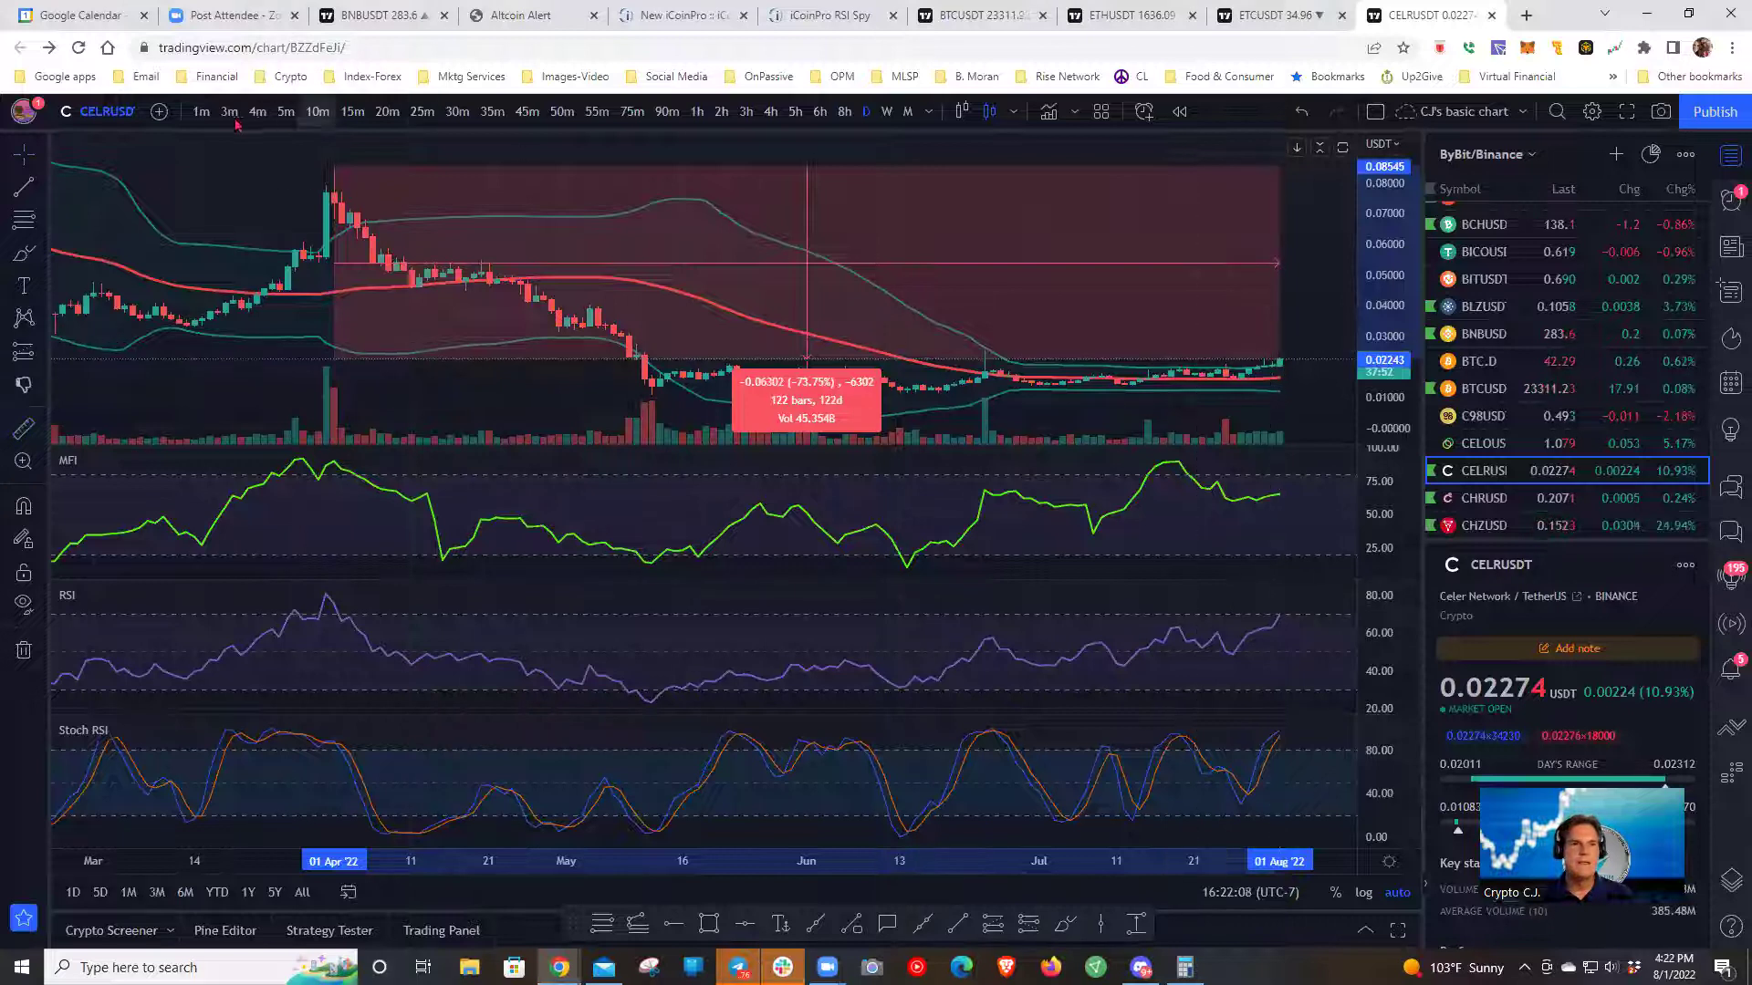
- On 1-hour candles, measure from the 26 Jul low: +0.00710 (44.16%) over 150 bars
{"action": "left_click", "coordinate": [696, 112]}
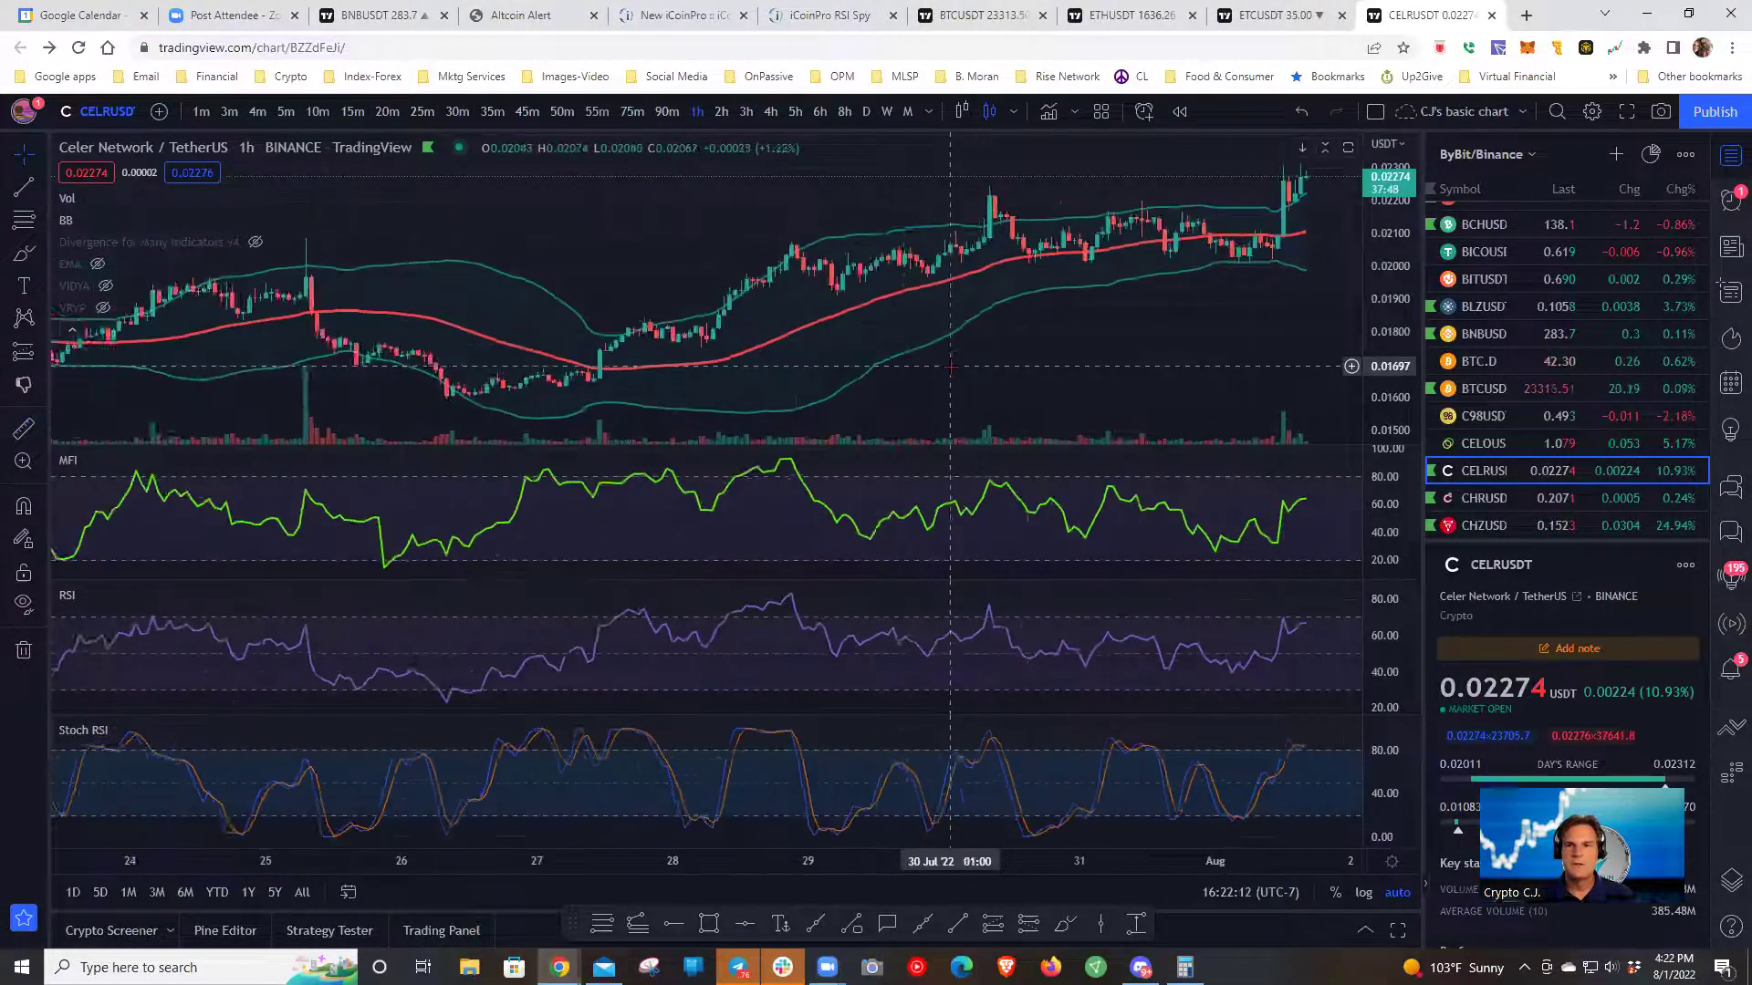
{"action": "left_click", "coordinate": [450, 395], "text": "shift"}
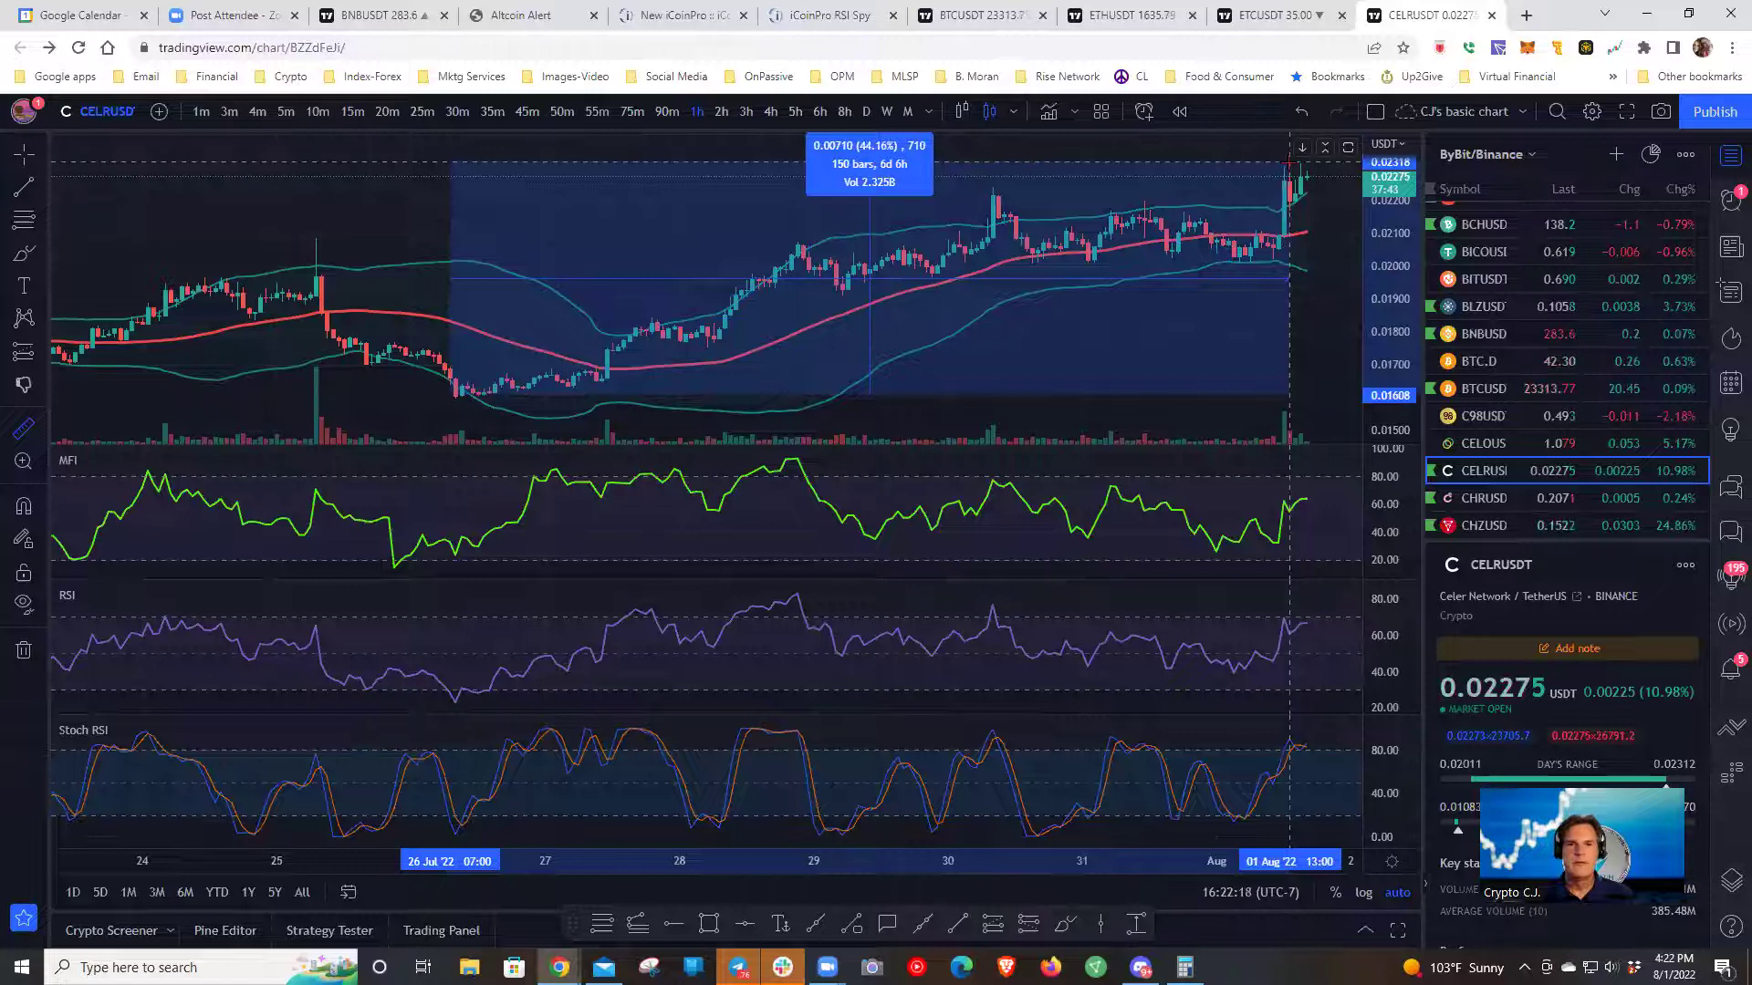
{"action": "left_click", "coordinate": [1289, 165]}
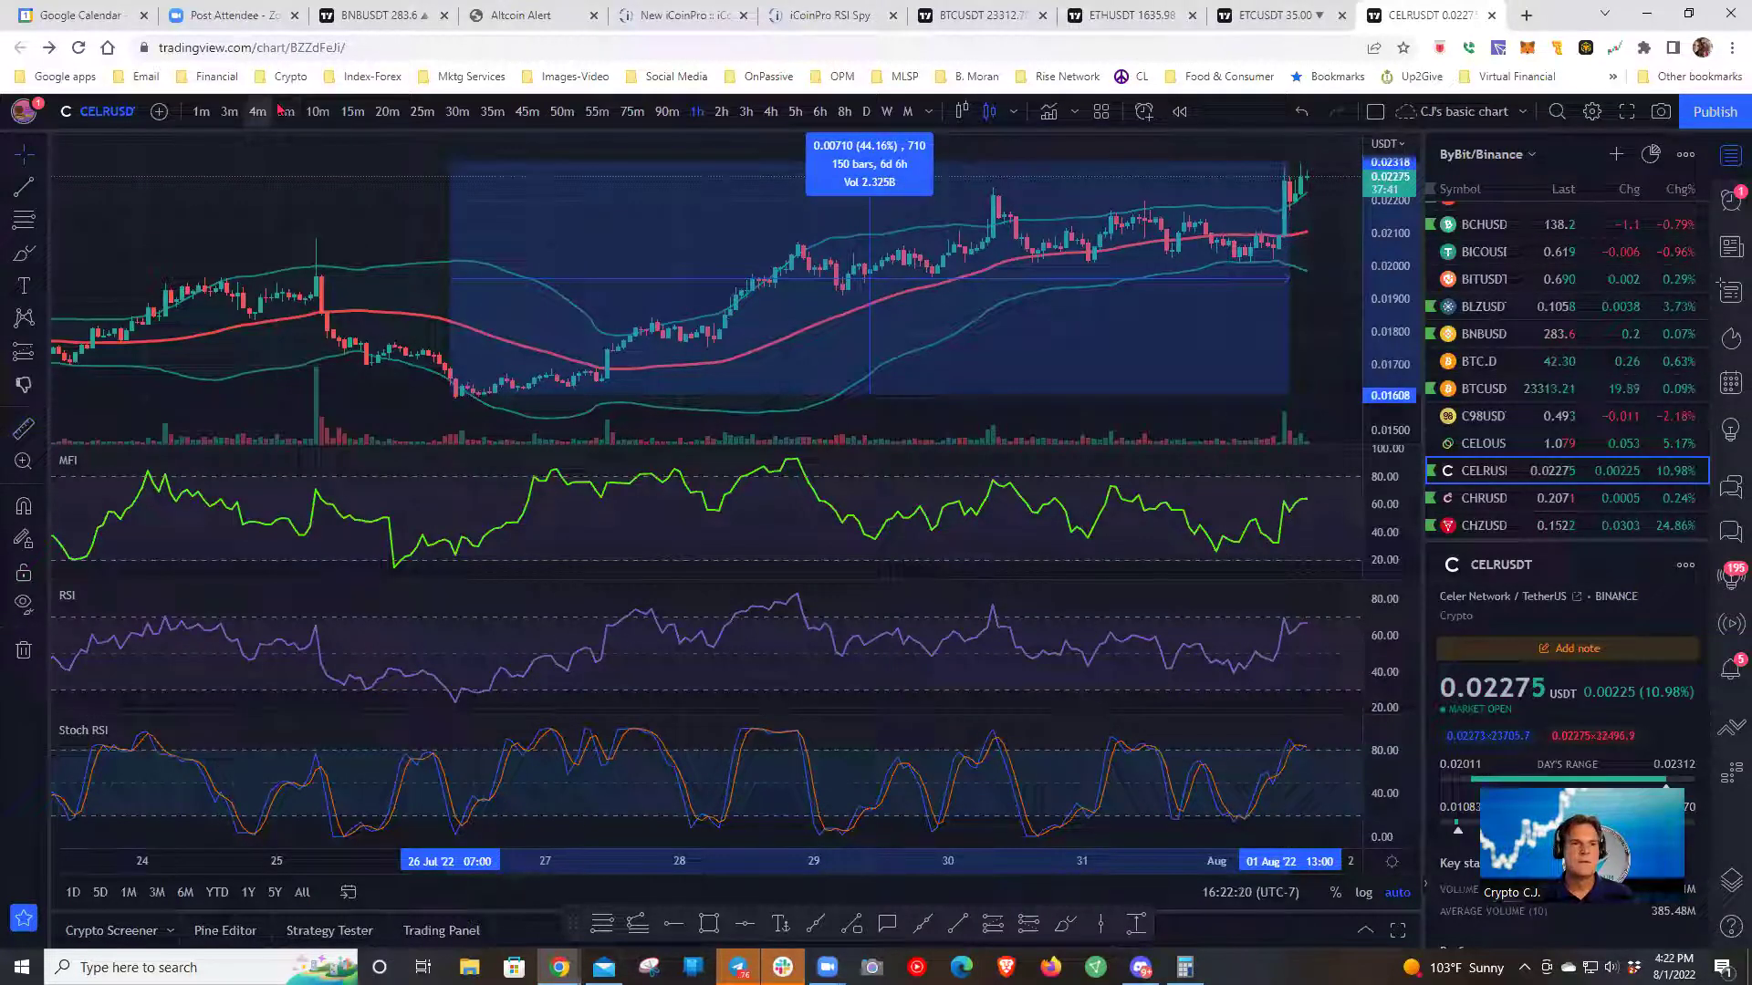
- Browse Celer Network's 5-minute candles, then settle the CELRUSDT chart on 15-minute candles
{"action": "left_click", "coordinate": [286, 110]}
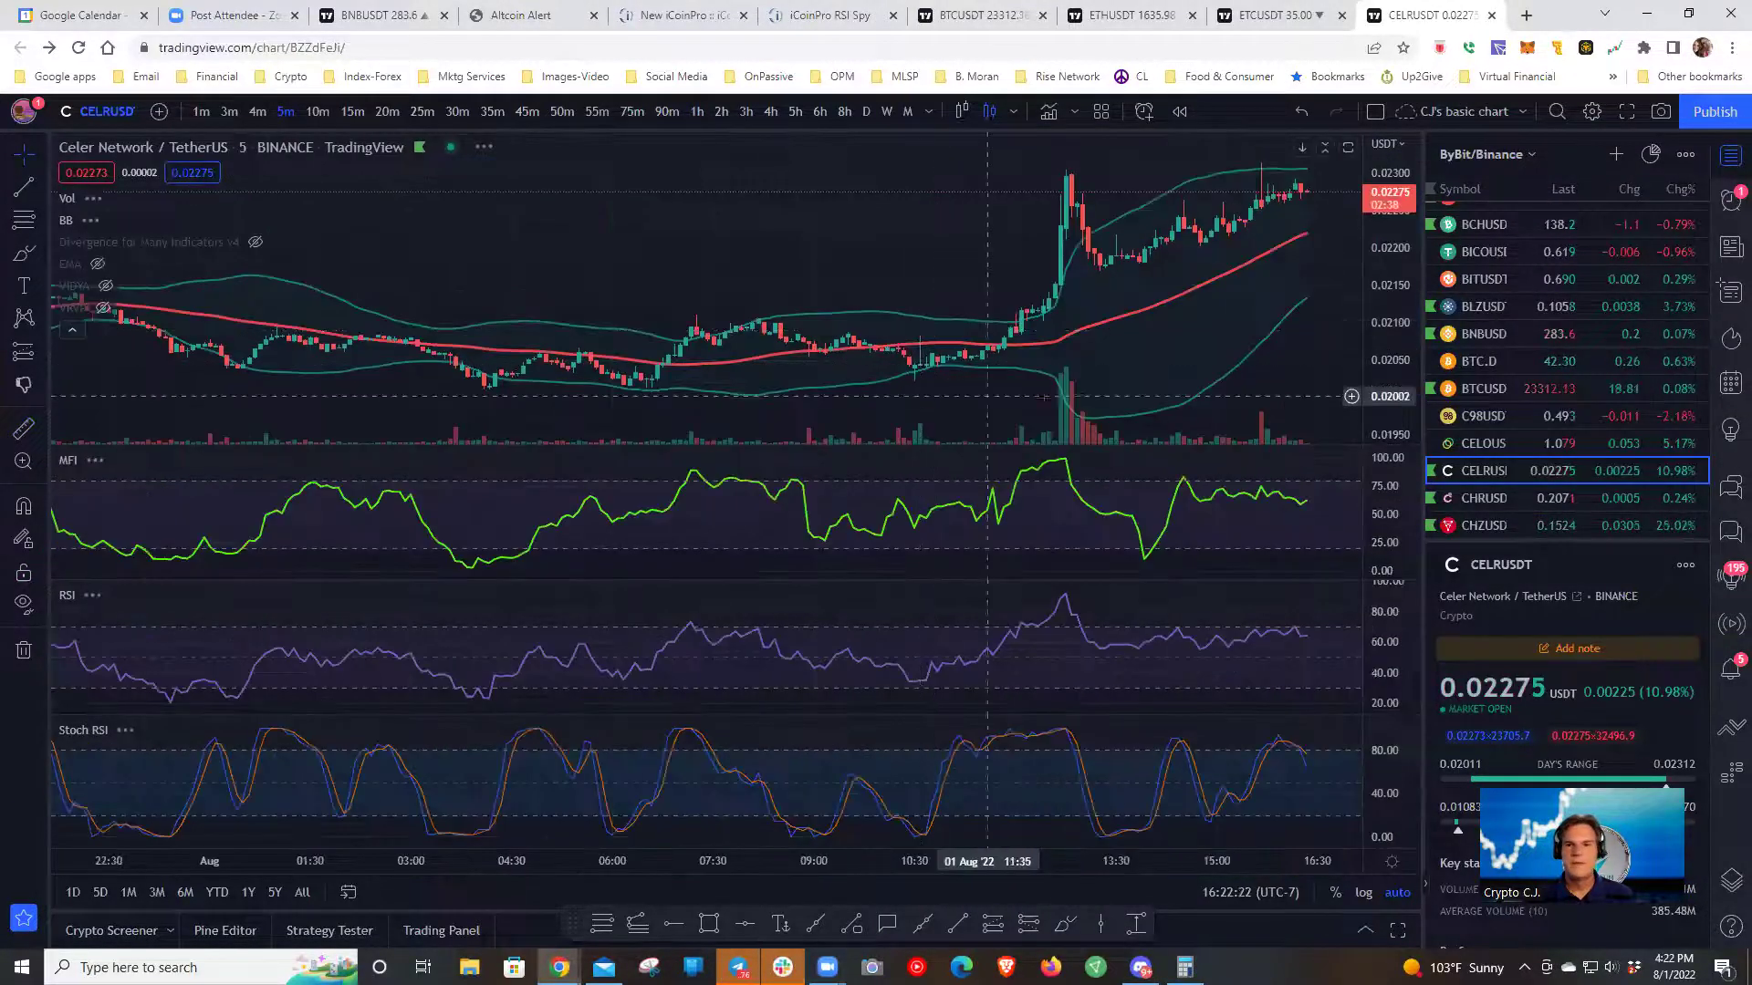
{"action": "left_click_drag", "start_coordinate": [993, 402], "coordinate": [607, 436]}
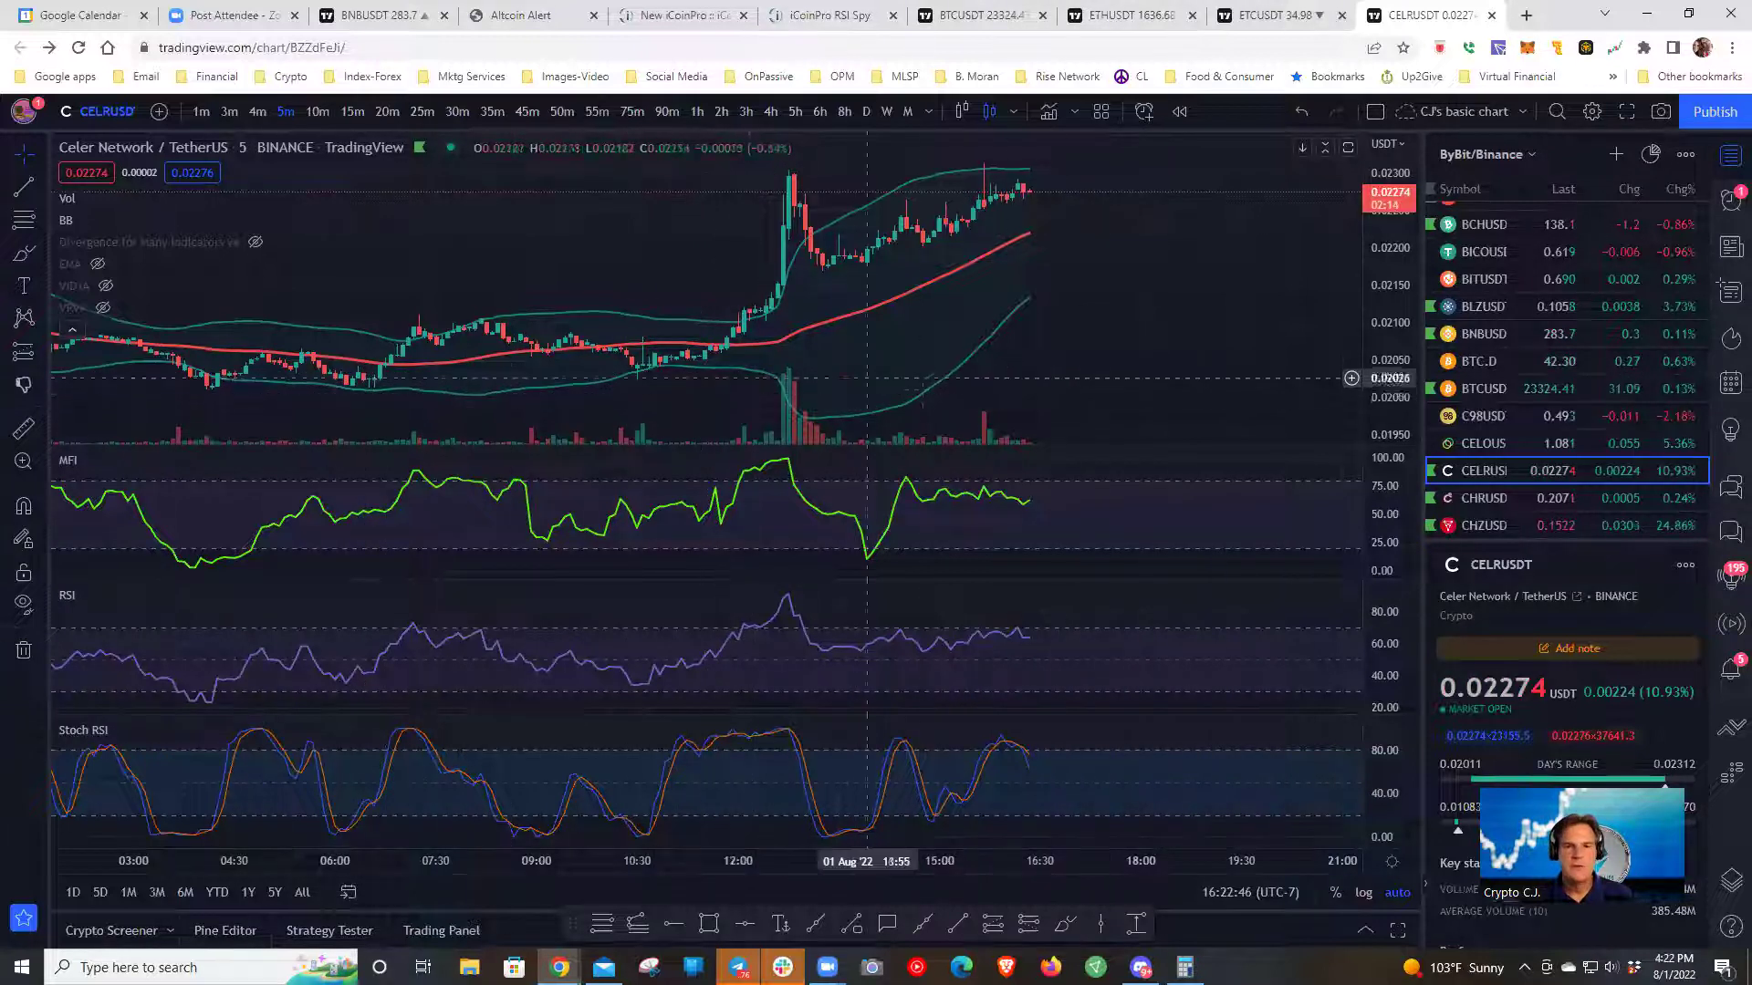
{"action": "left_click_drag", "start_coordinate": [741, 401], "coordinate": [705, 398]}
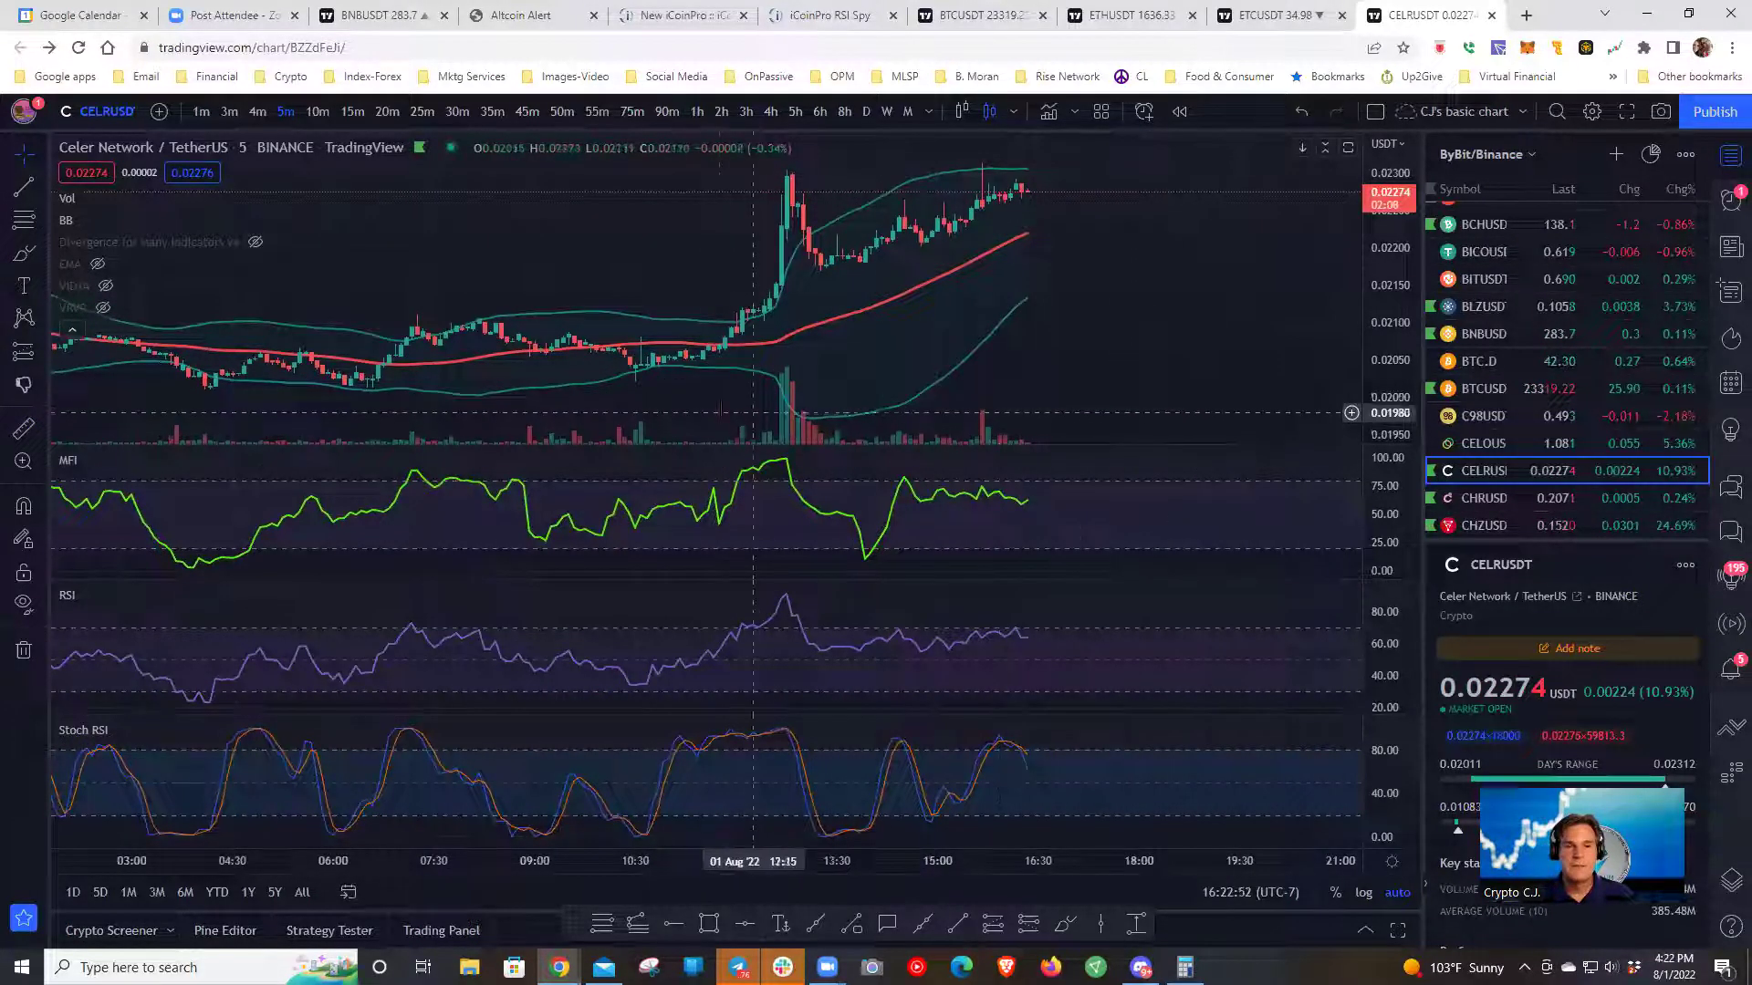
{"action": "left_click_drag", "start_coordinate": [731, 405], "coordinate": [926, 409]}
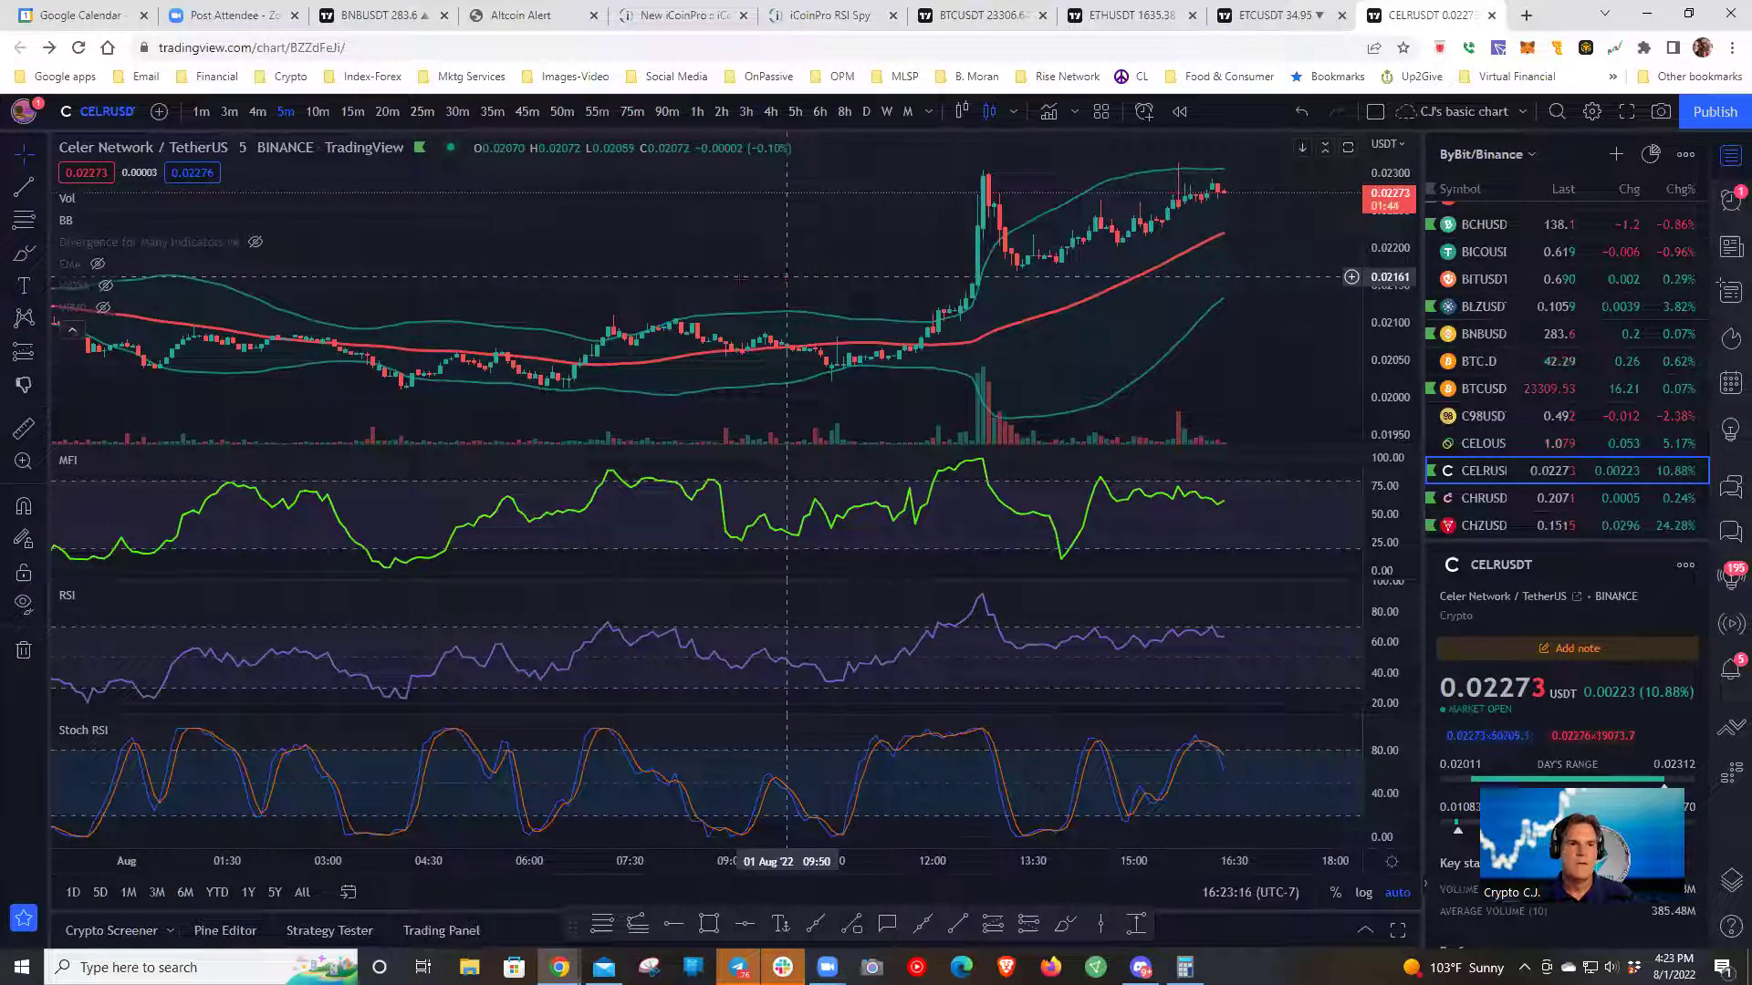
{"action": "left_click", "coordinate": [353, 111]}
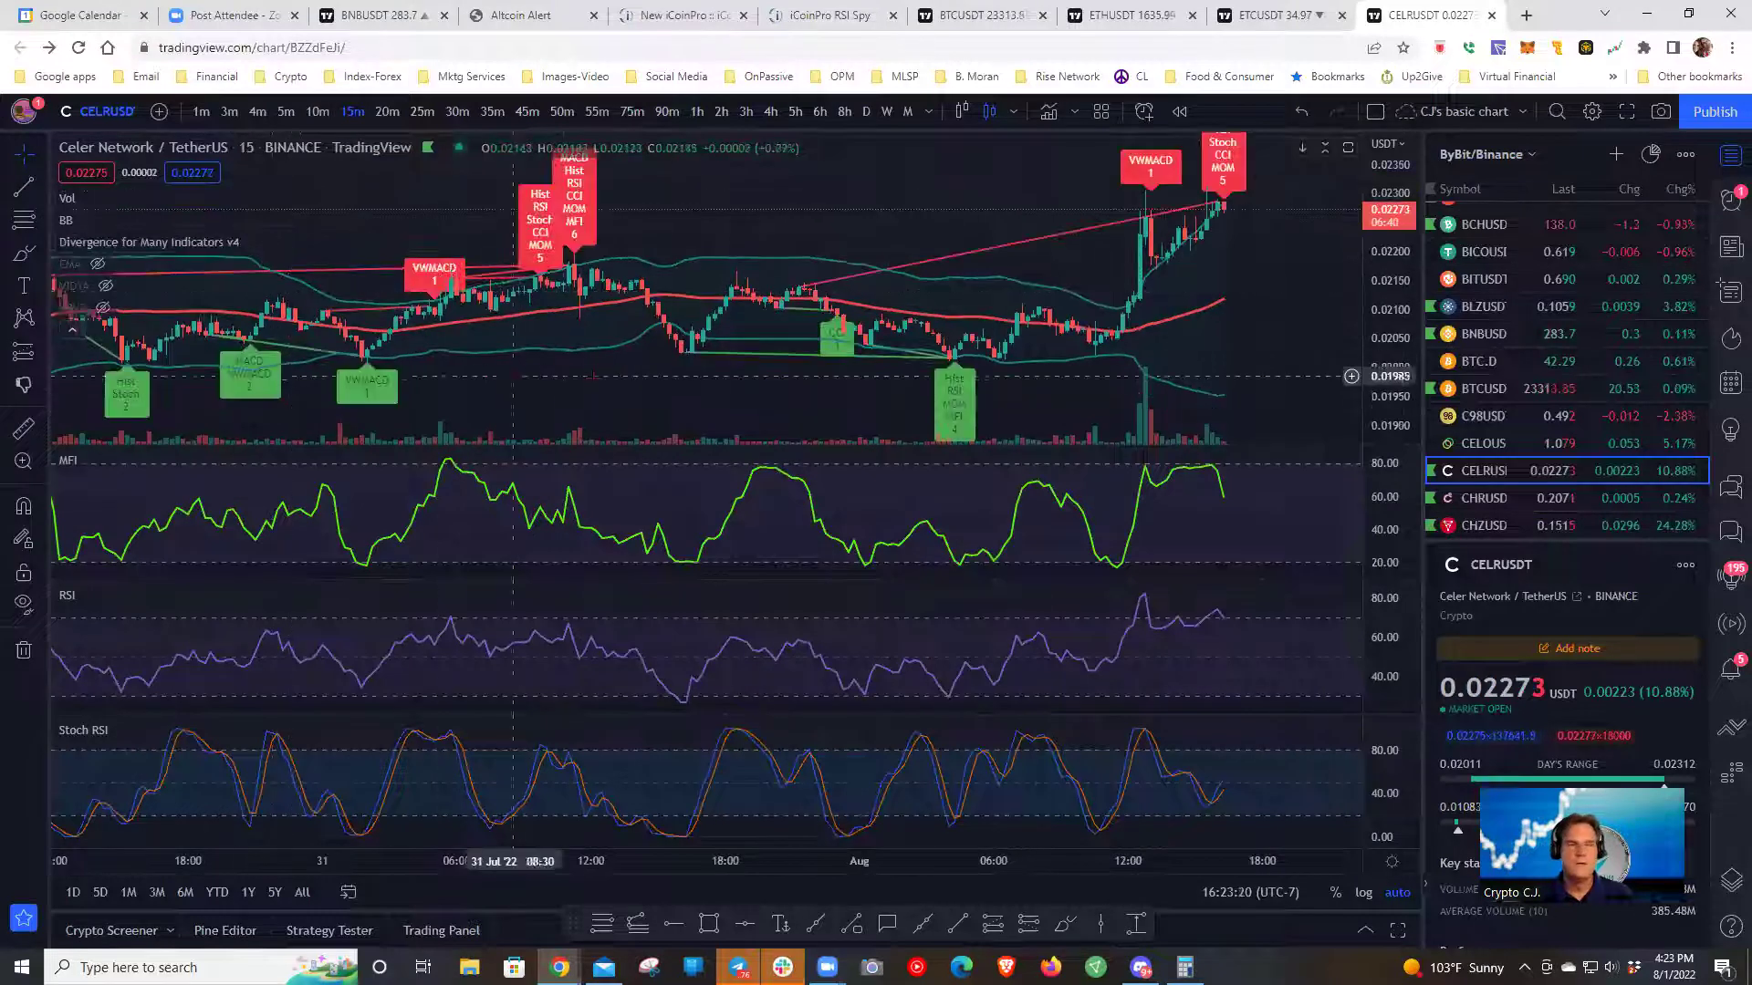
{"action": "left_click_drag", "start_coordinate": [676, 386], "coordinate": [707, 387]}
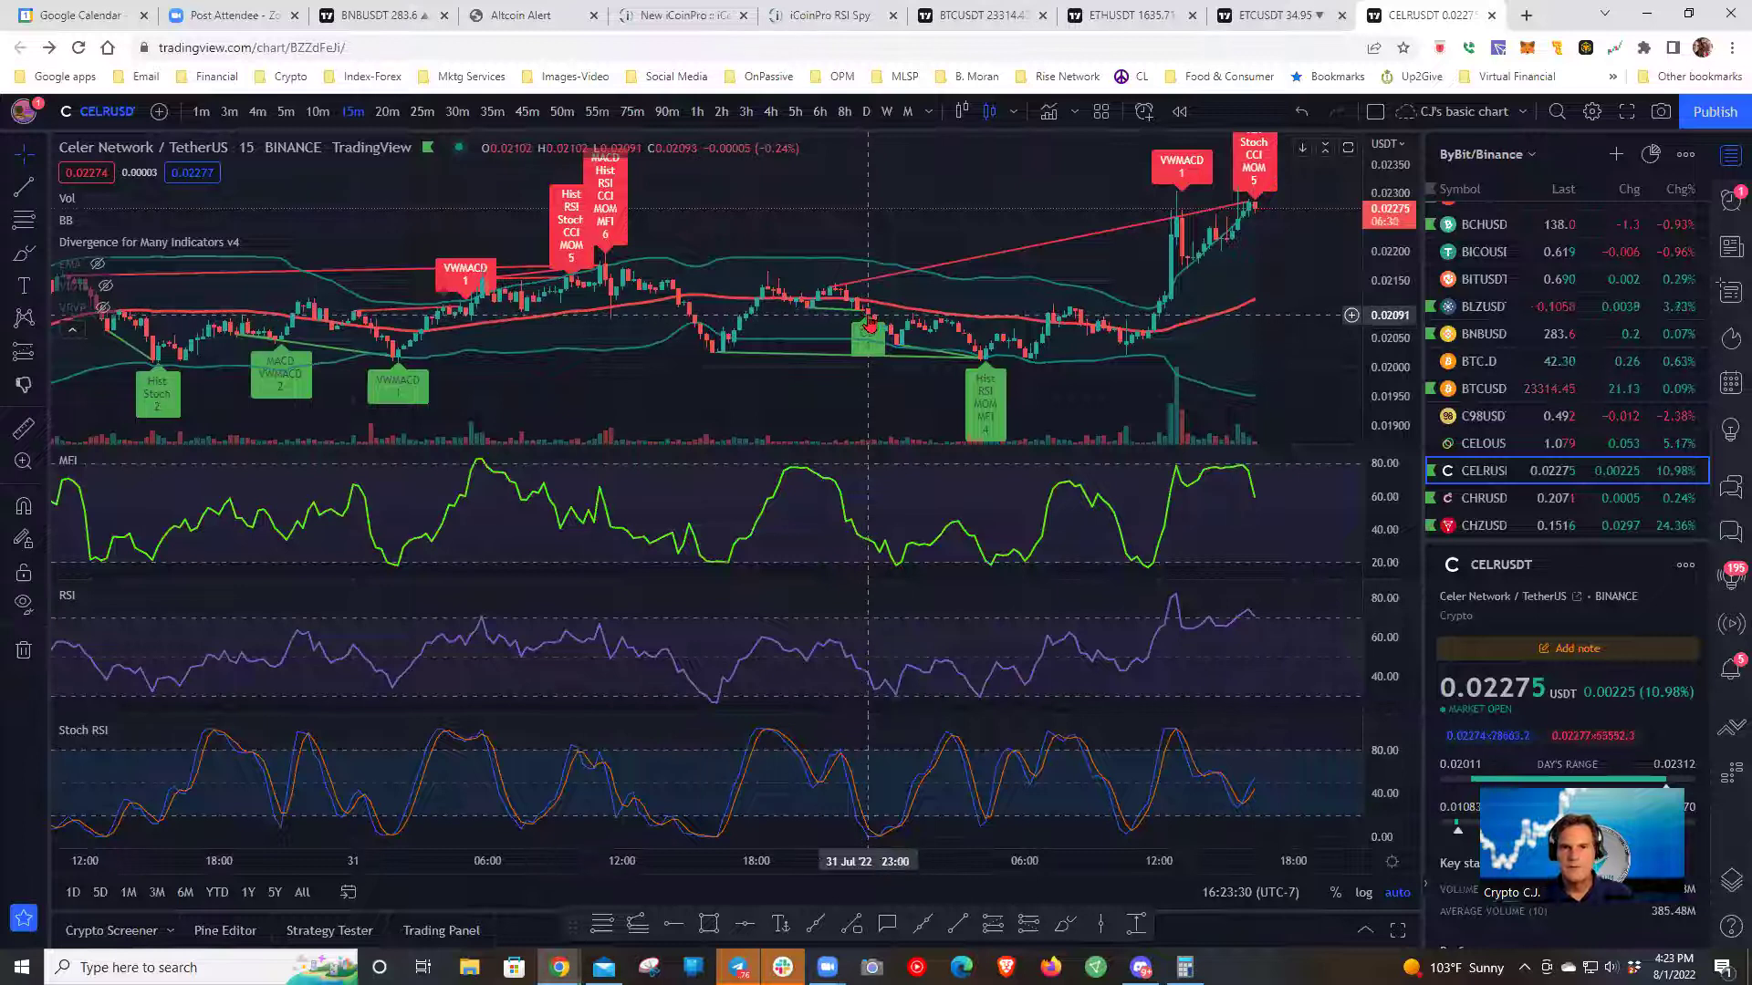
{"action": "left_click", "coordinate": [867, 315], "text": "shift"}
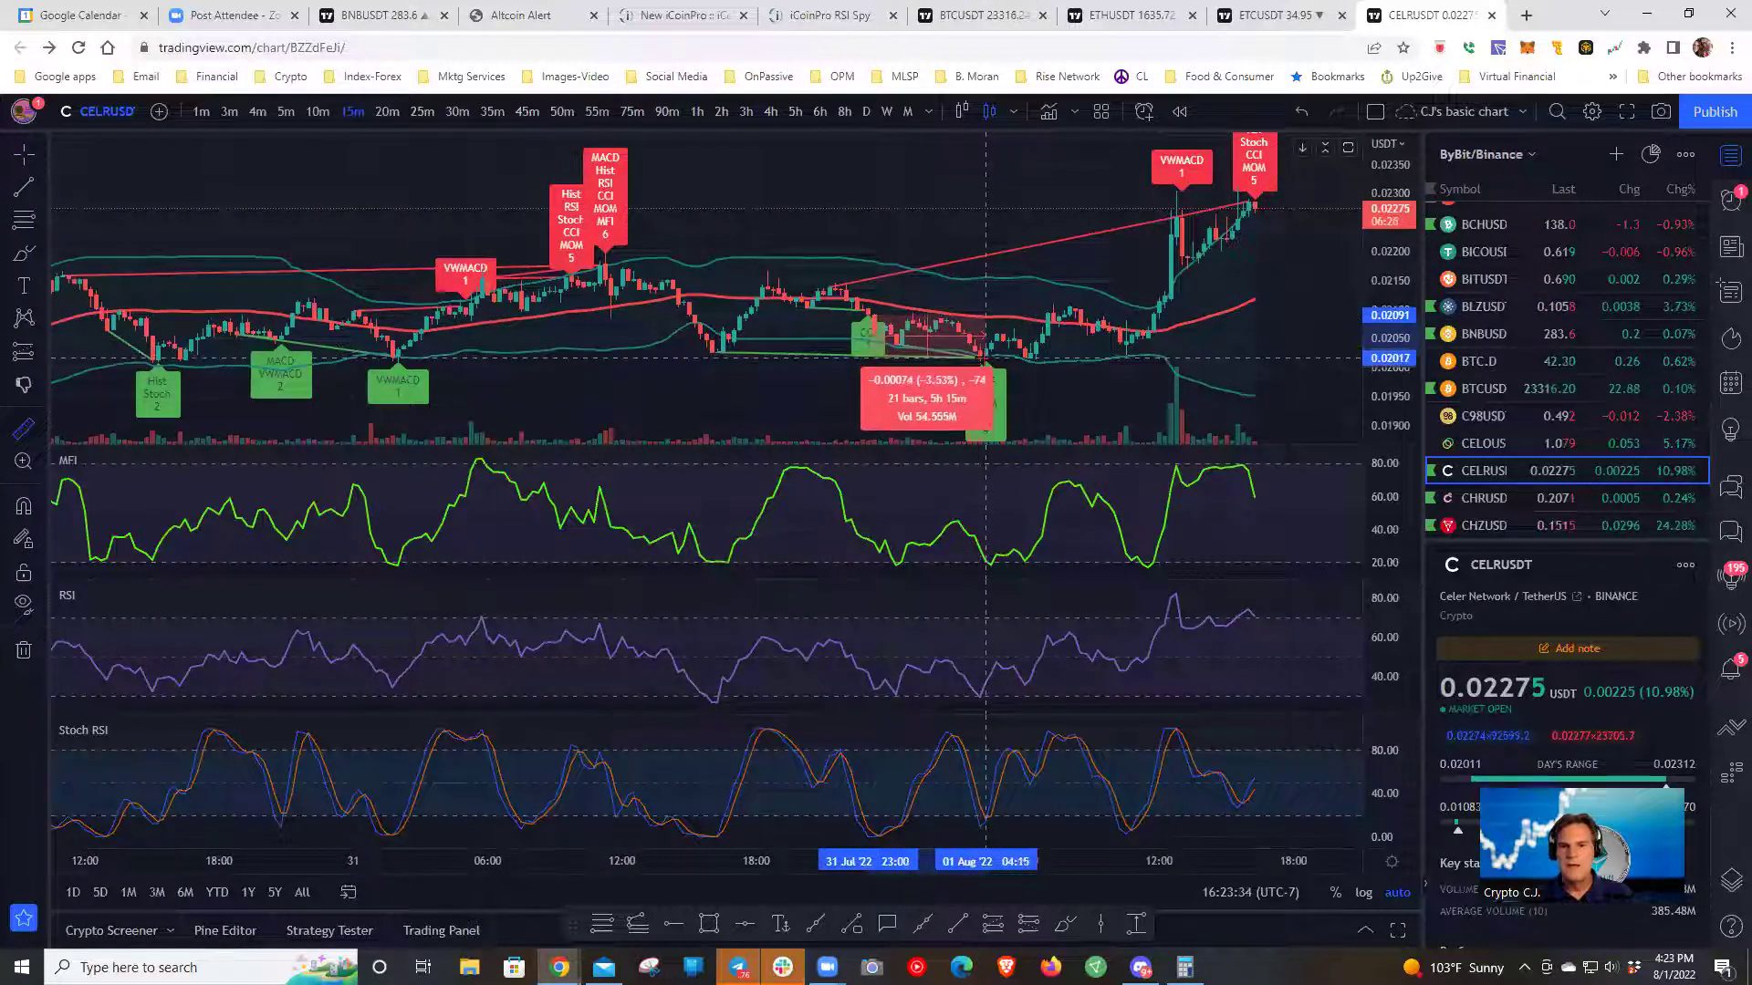
{"action": "left_click", "coordinate": [1186, 197]}
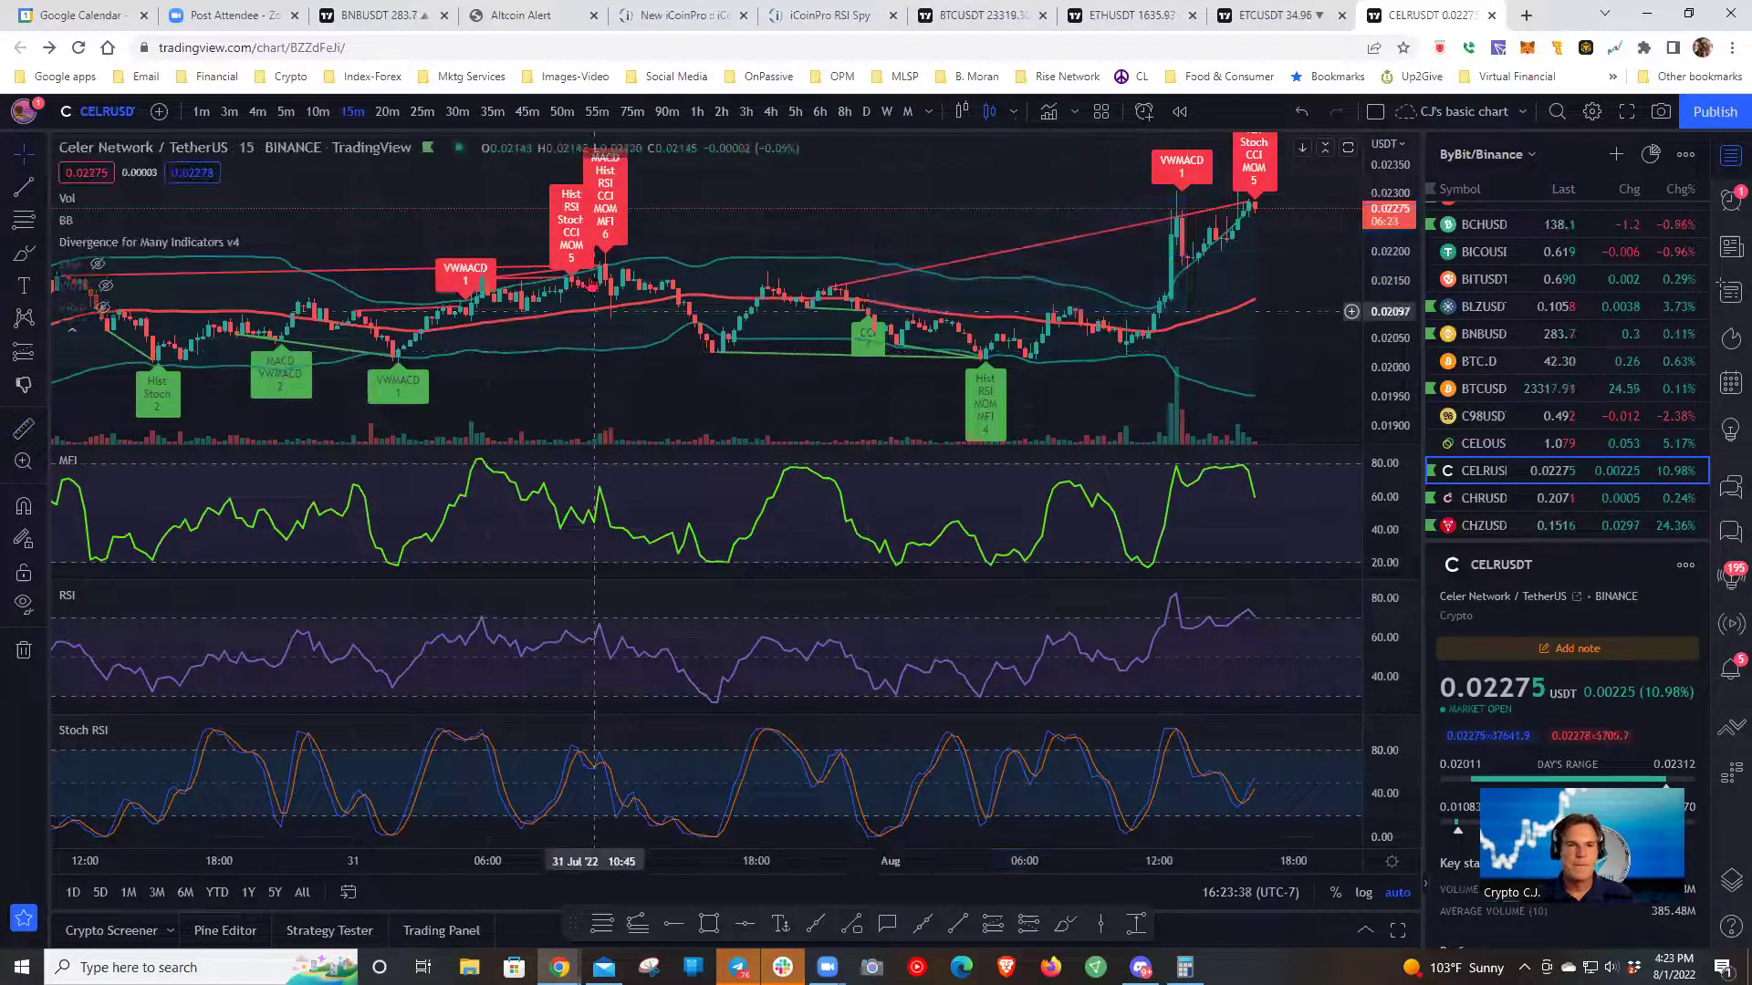
{"action": "scroll", "coordinate": [754, 391], "scroll_direction": "left", "scroll_amount": 1}
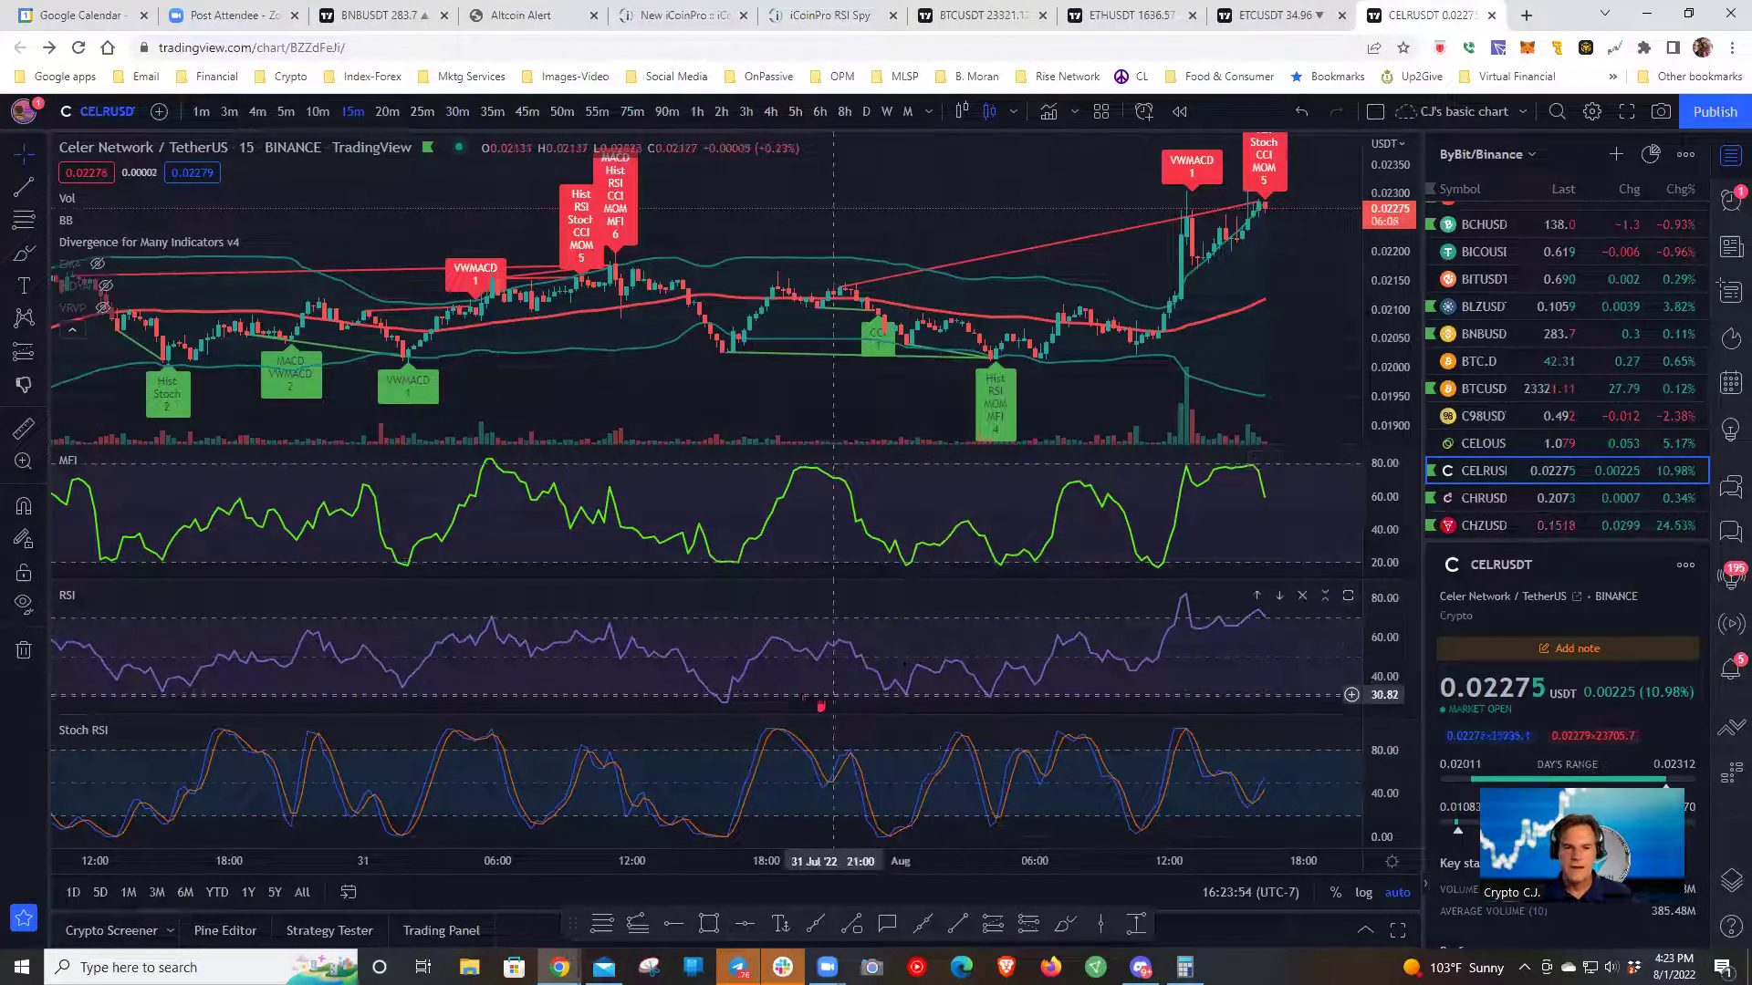
{"action": "double_click", "coordinate": [772, 682]}
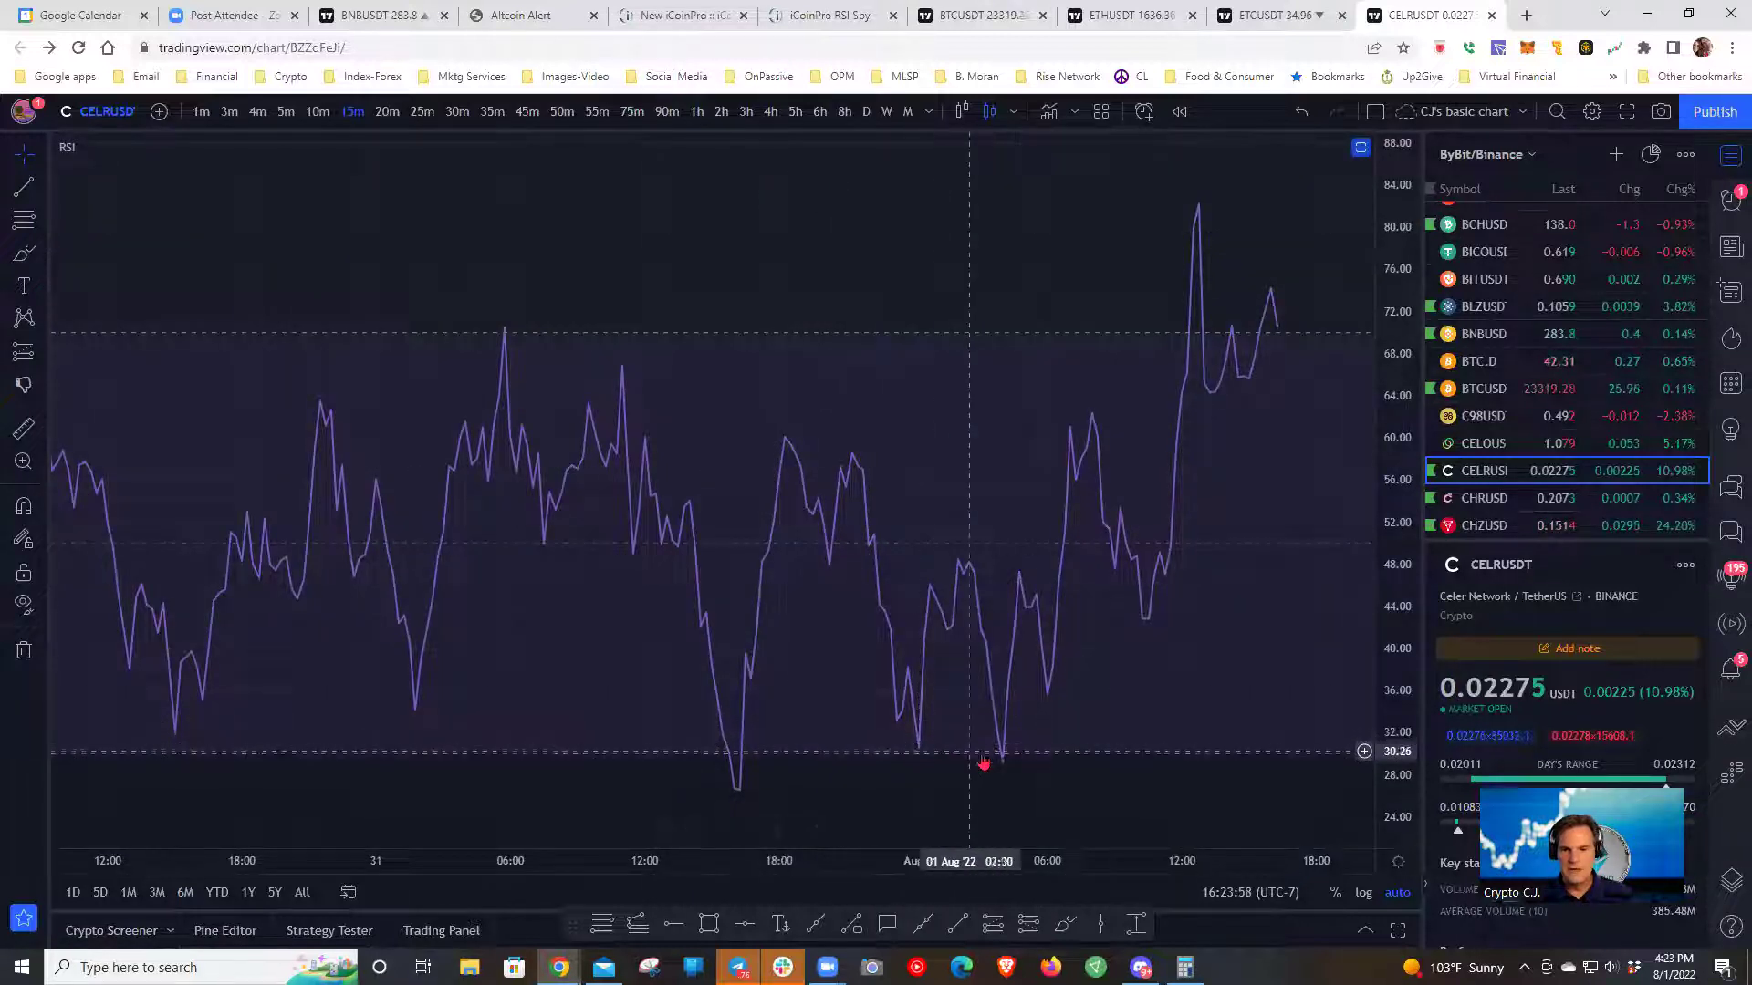
{"action": "double_click", "coordinate": [801, 682]}
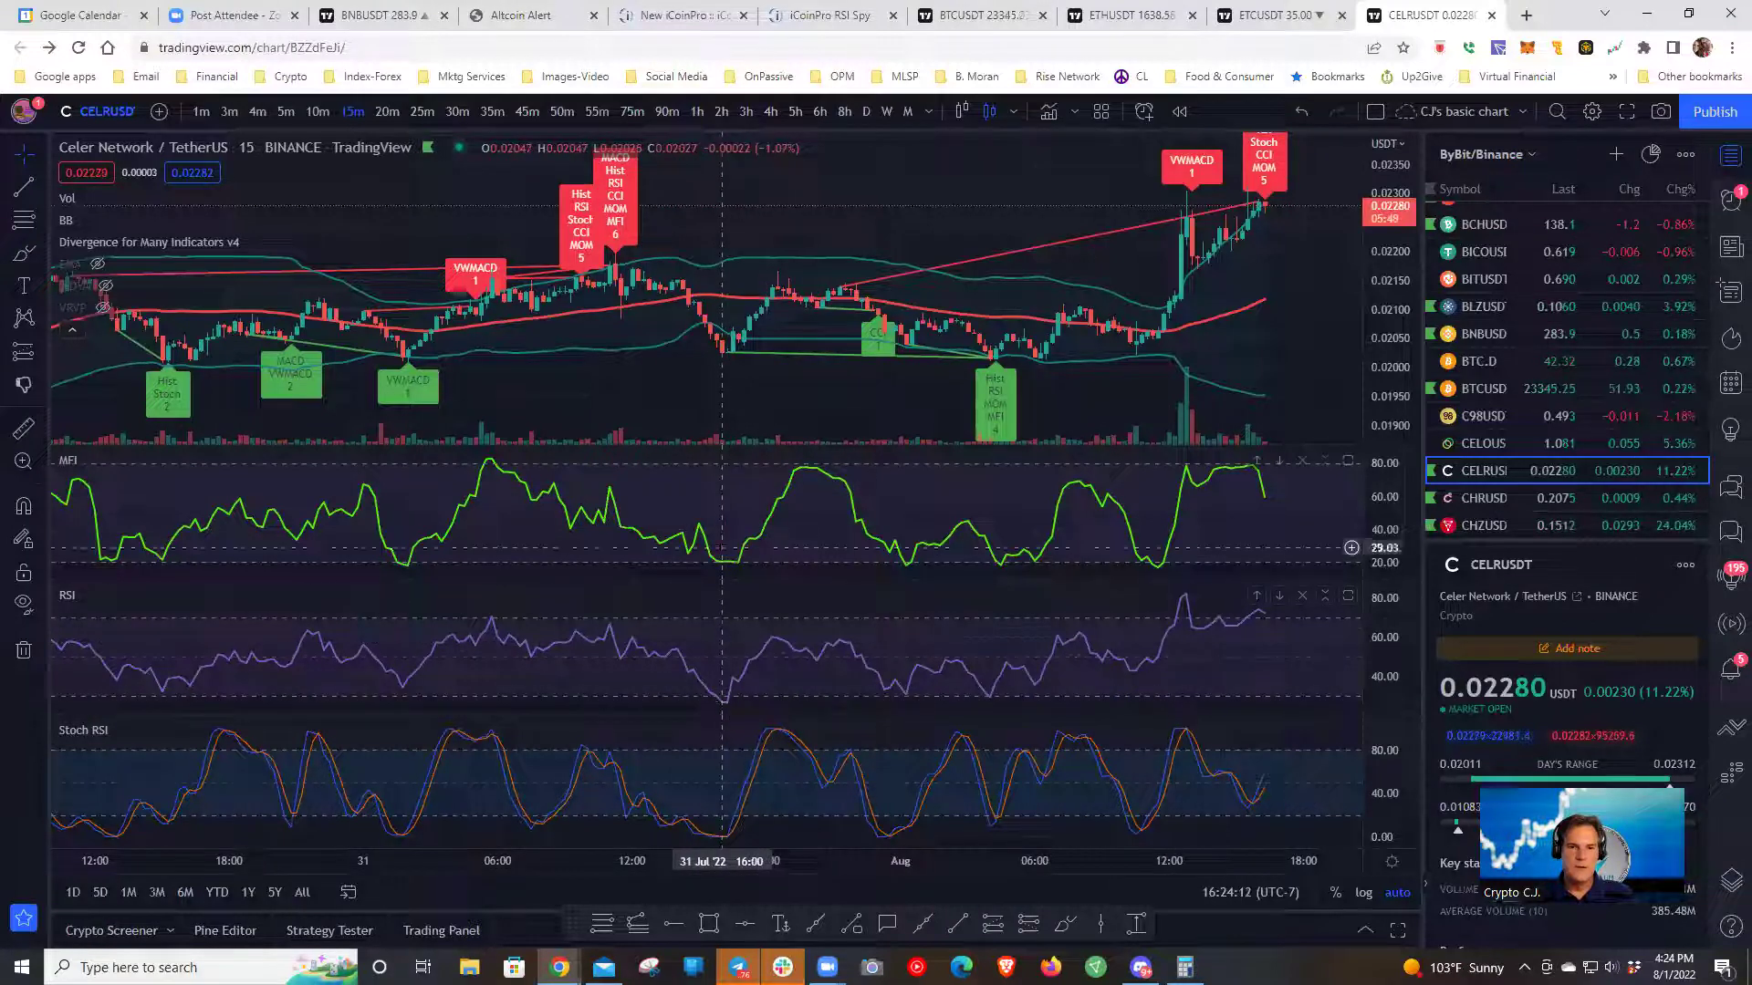
{"action": "double_click", "coordinate": [719, 546]}
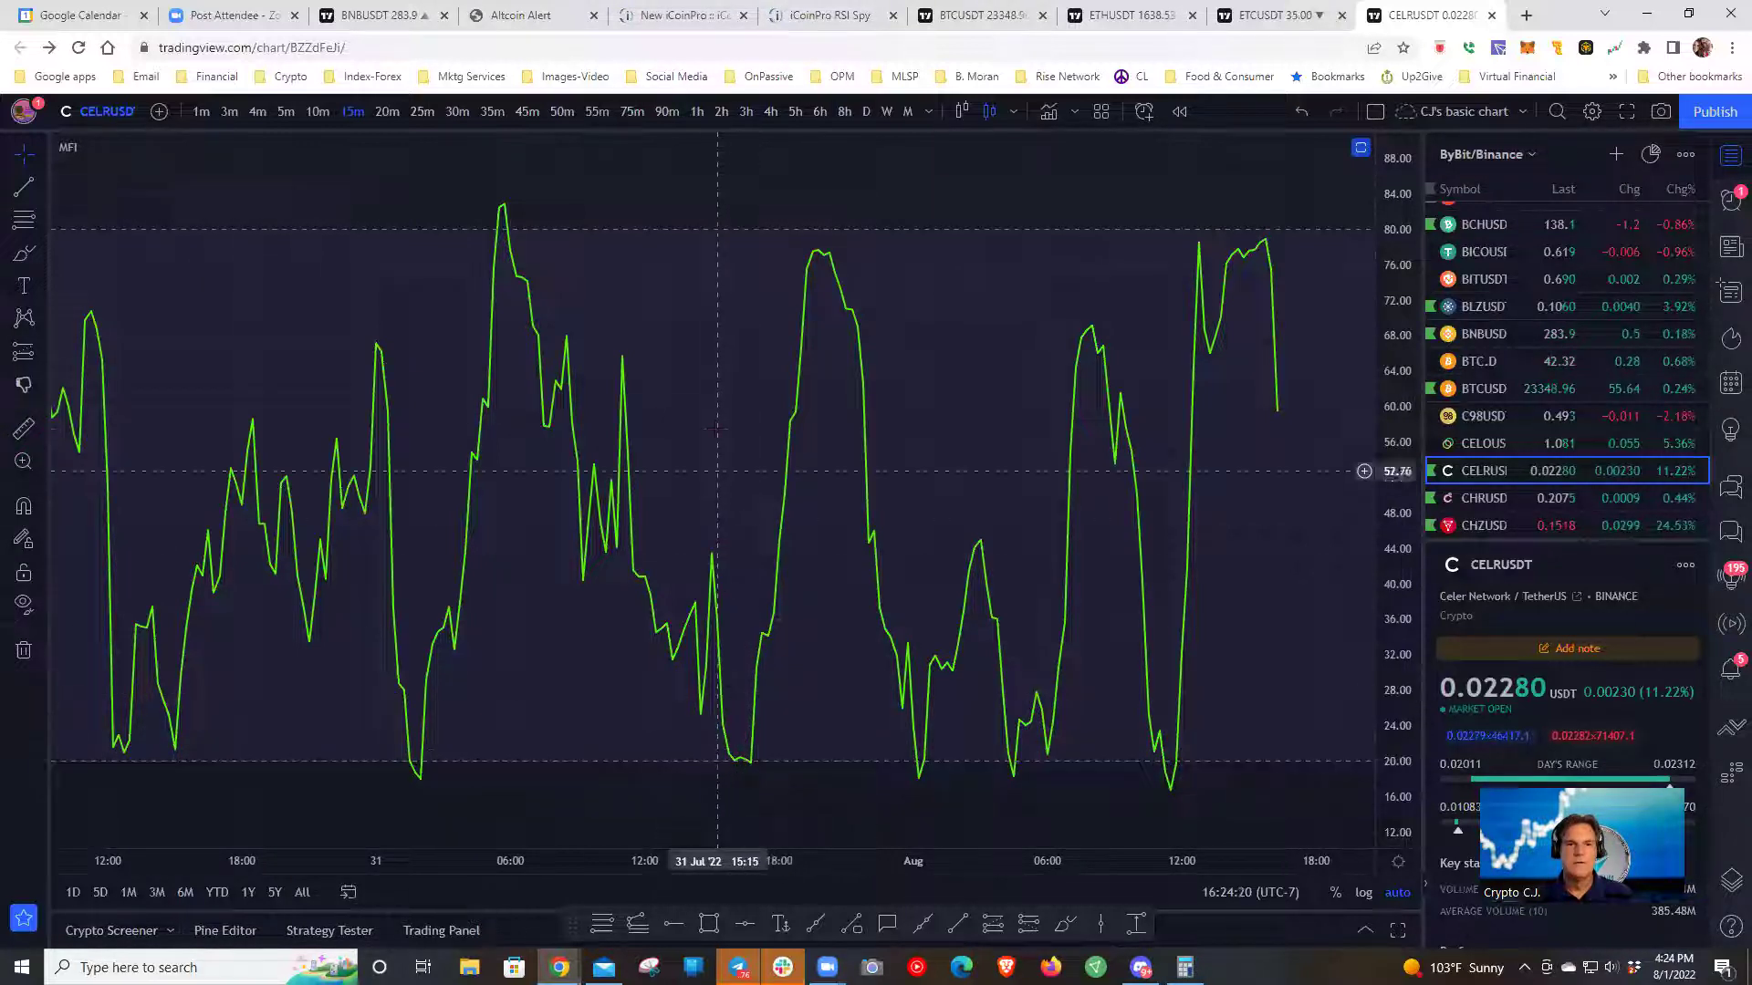
{"action": "double_click", "coordinate": [748, 430]}
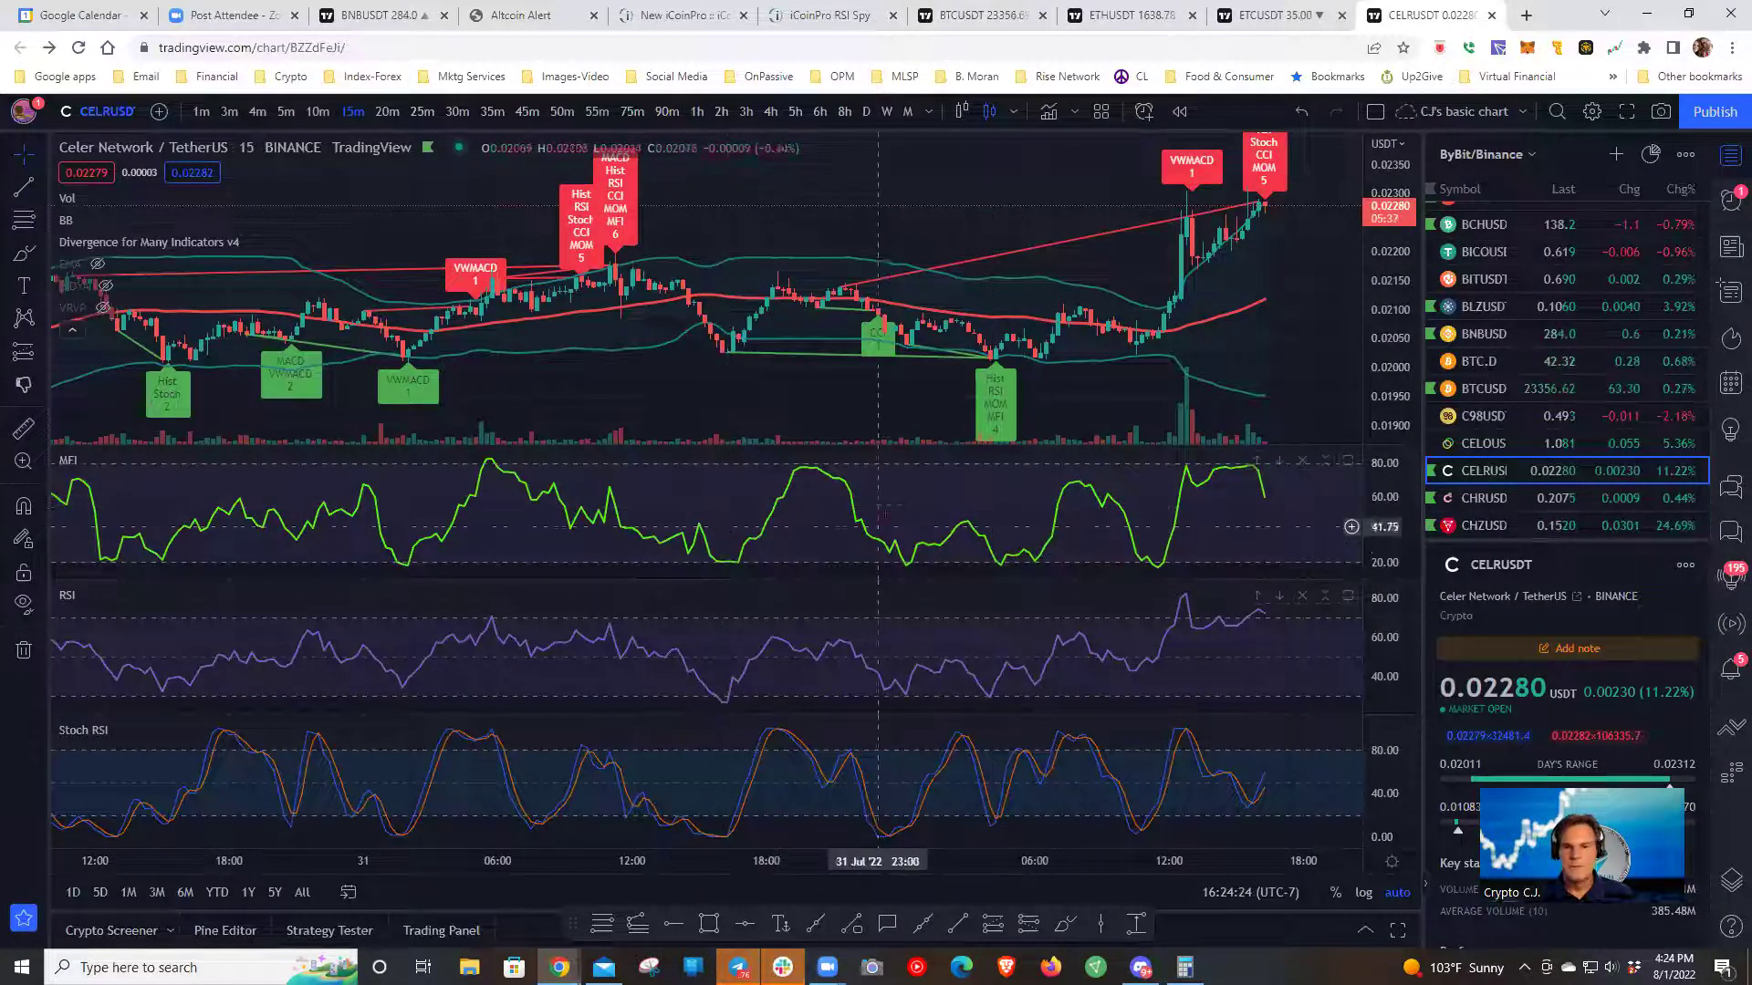
{"action": "mouse_move", "coordinate": [929, 502]}
{"action": "left_mouse_down"}
{"action": "mouse_move", "coordinate": [778, 508]}
{"action": "mouse_move", "coordinate": [938, 505]}
{"action": "left_mouse_up"}
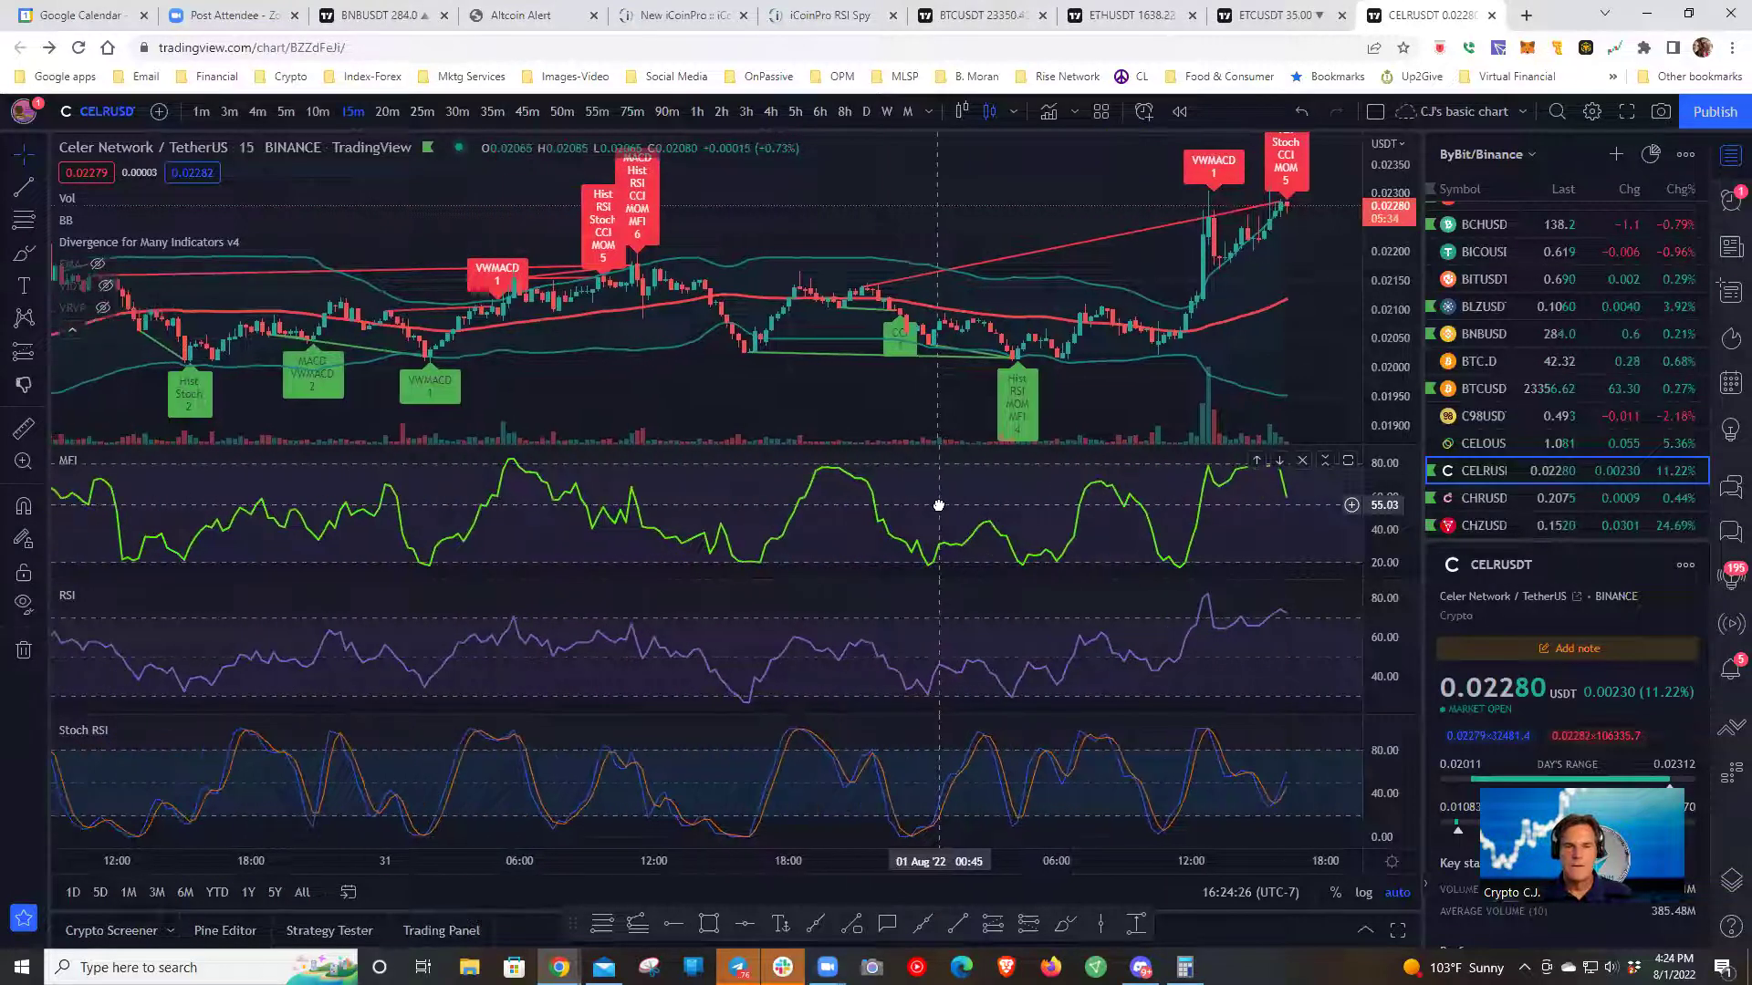
- Create an RSI alert: Crossing Up 30.00, Once Per Bar Close, named 'Long-Term Sentiment Buy?'
{"action": "right_click", "coordinate": [739, 650]}
{"action": "mouse_move", "coordinate": [766, 650]}
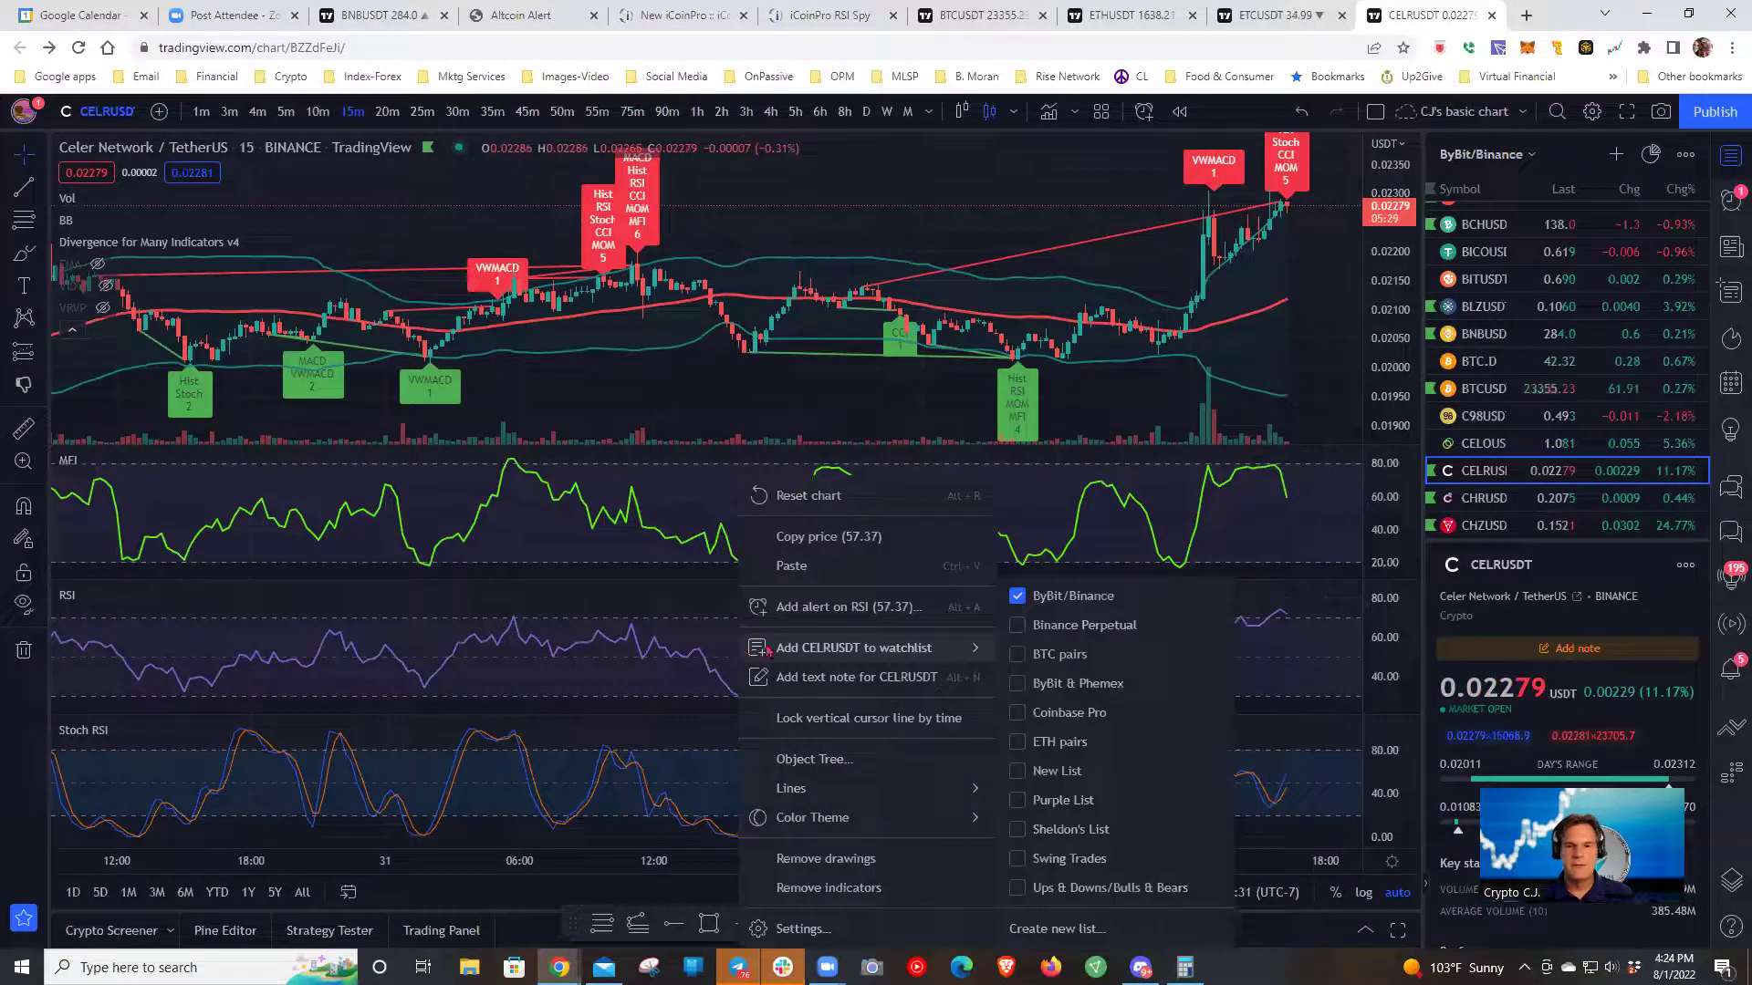
{"action": "left_click", "coordinate": [832, 606]}
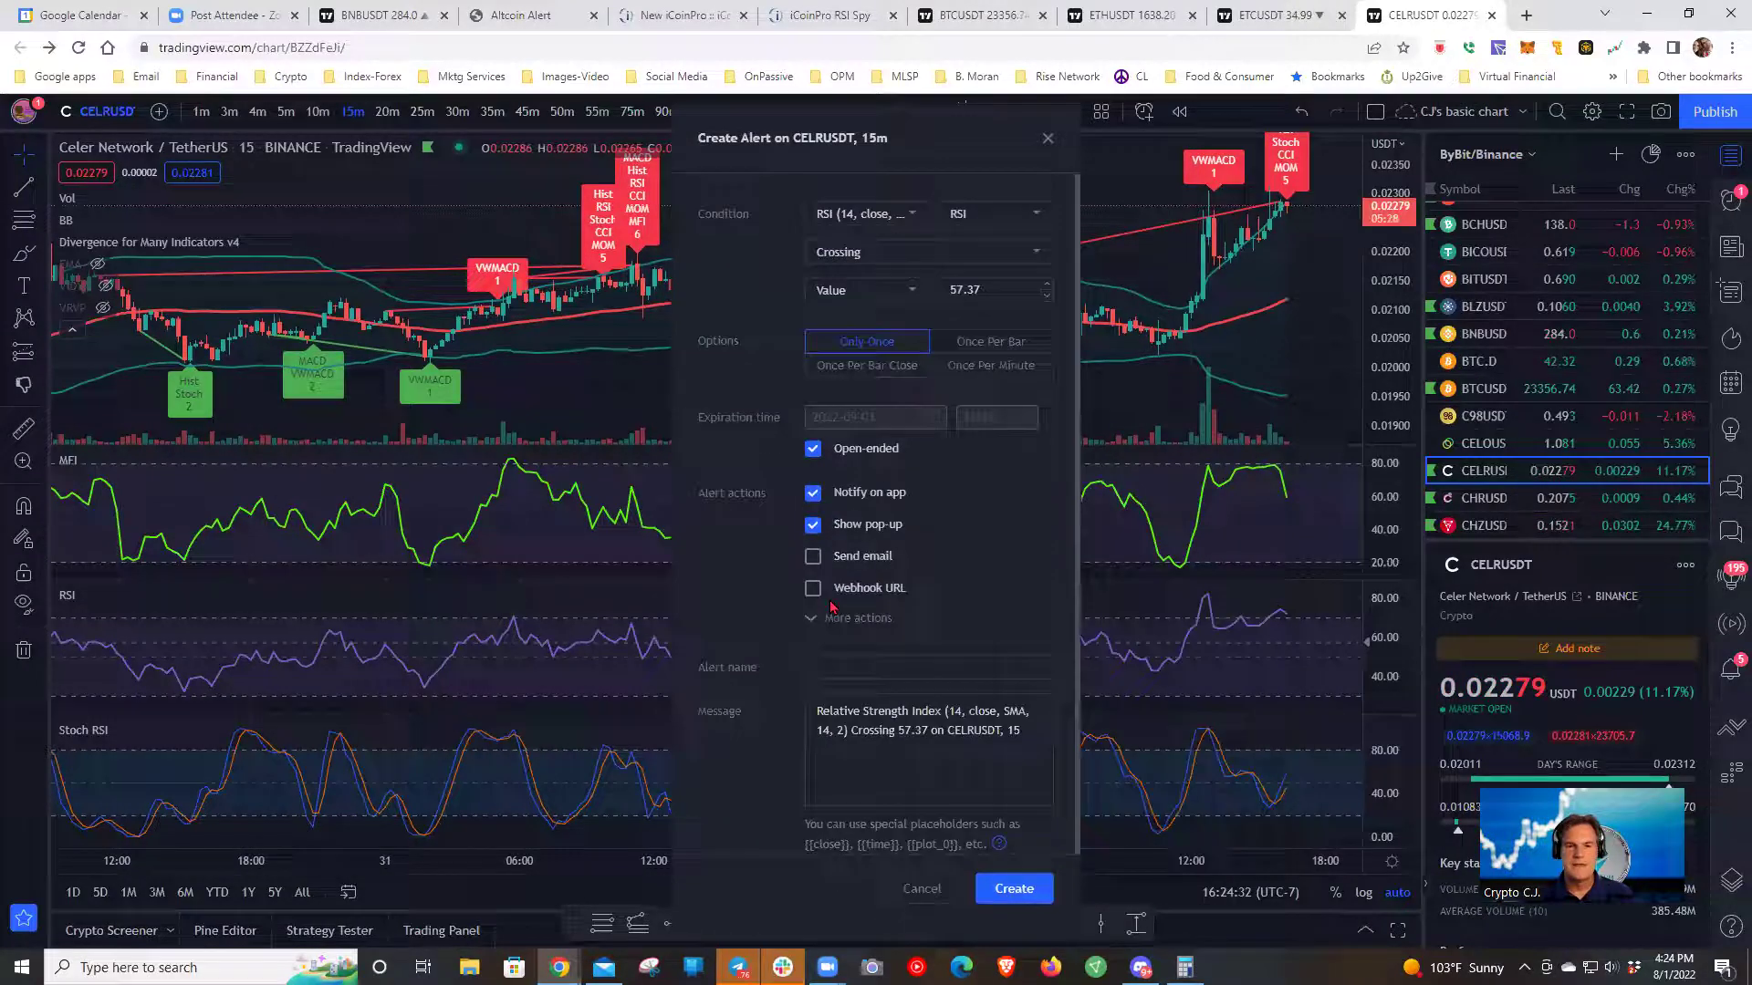
{"action": "left_click", "coordinate": [1039, 257]}
{"action": "left_click", "coordinate": [917, 285]}
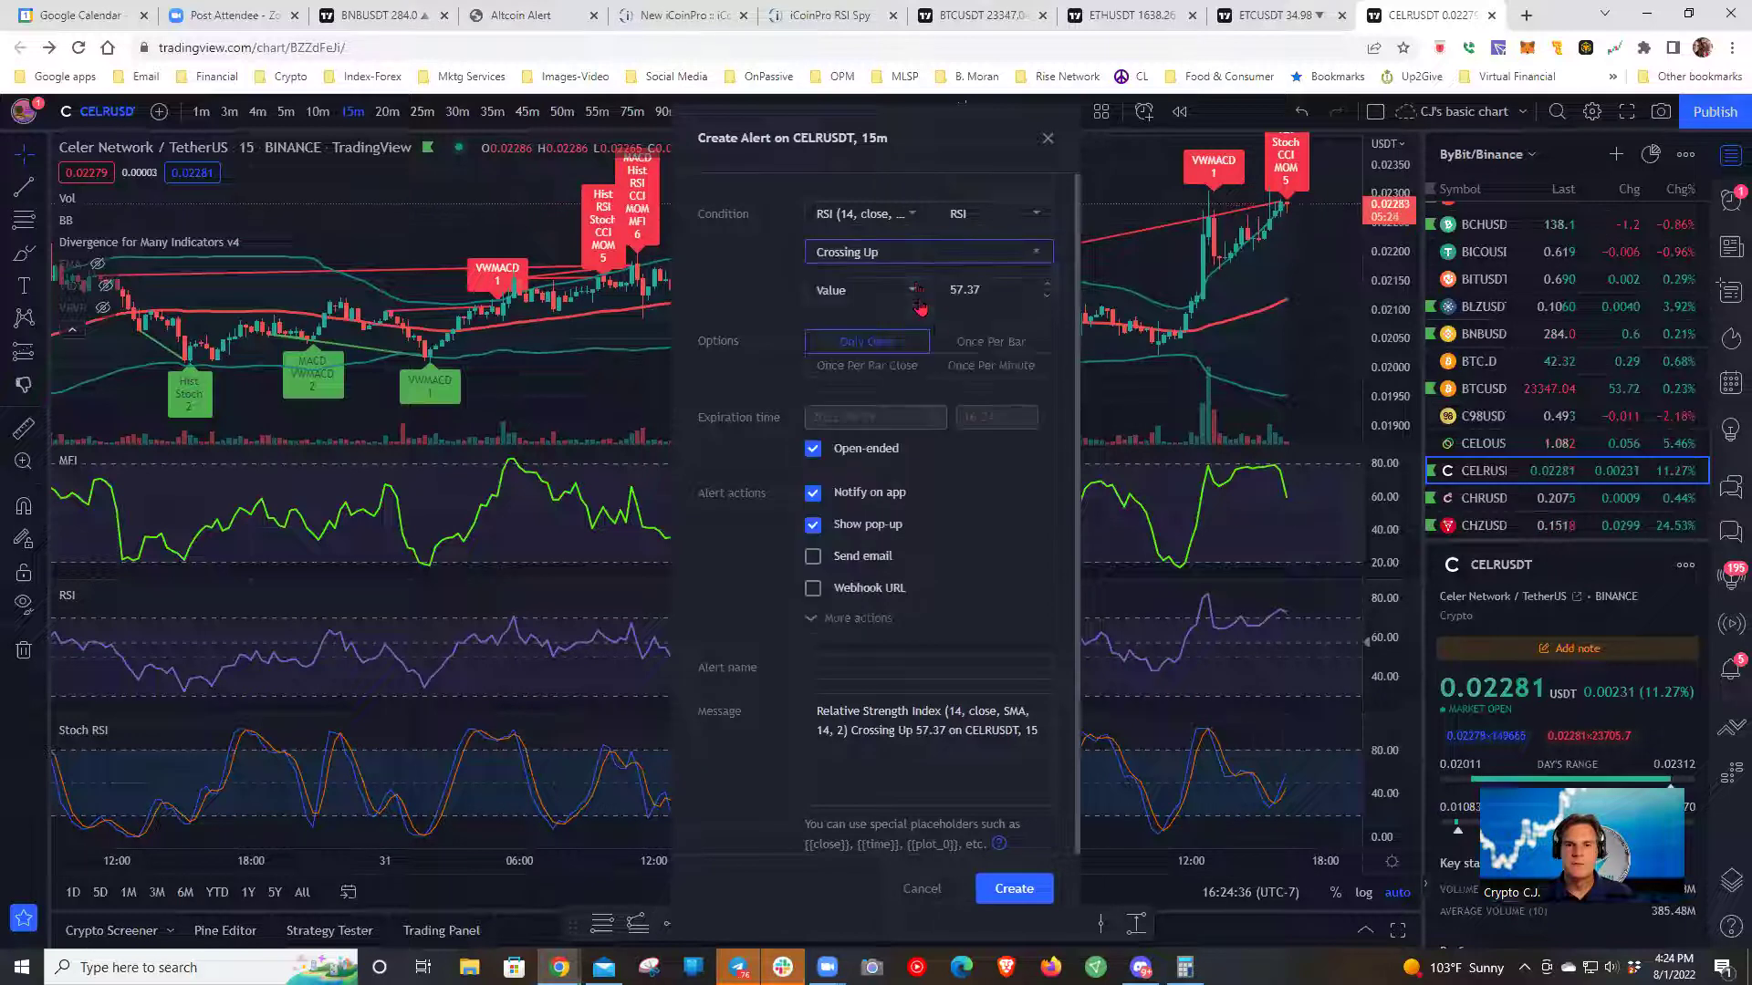
{"action": "type", "text": "30"}
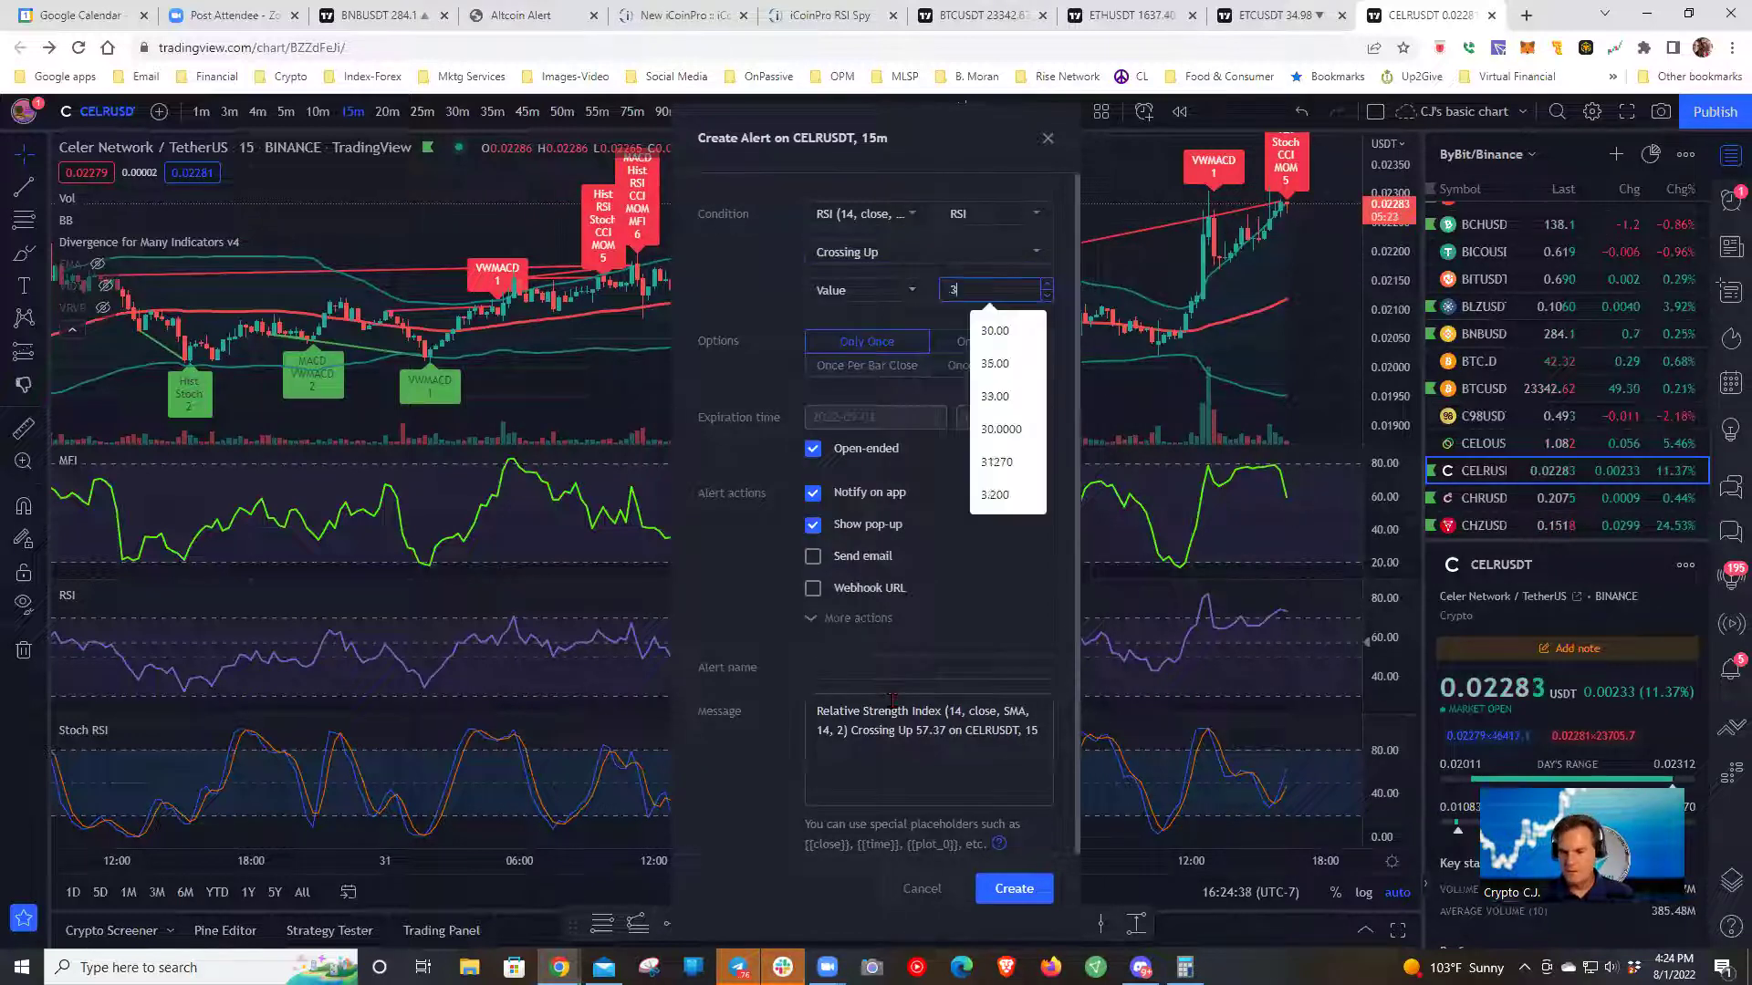
{"action": "left_click", "coordinate": [1035, 335]}
{"action": "left_click", "coordinate": [903, 365]}
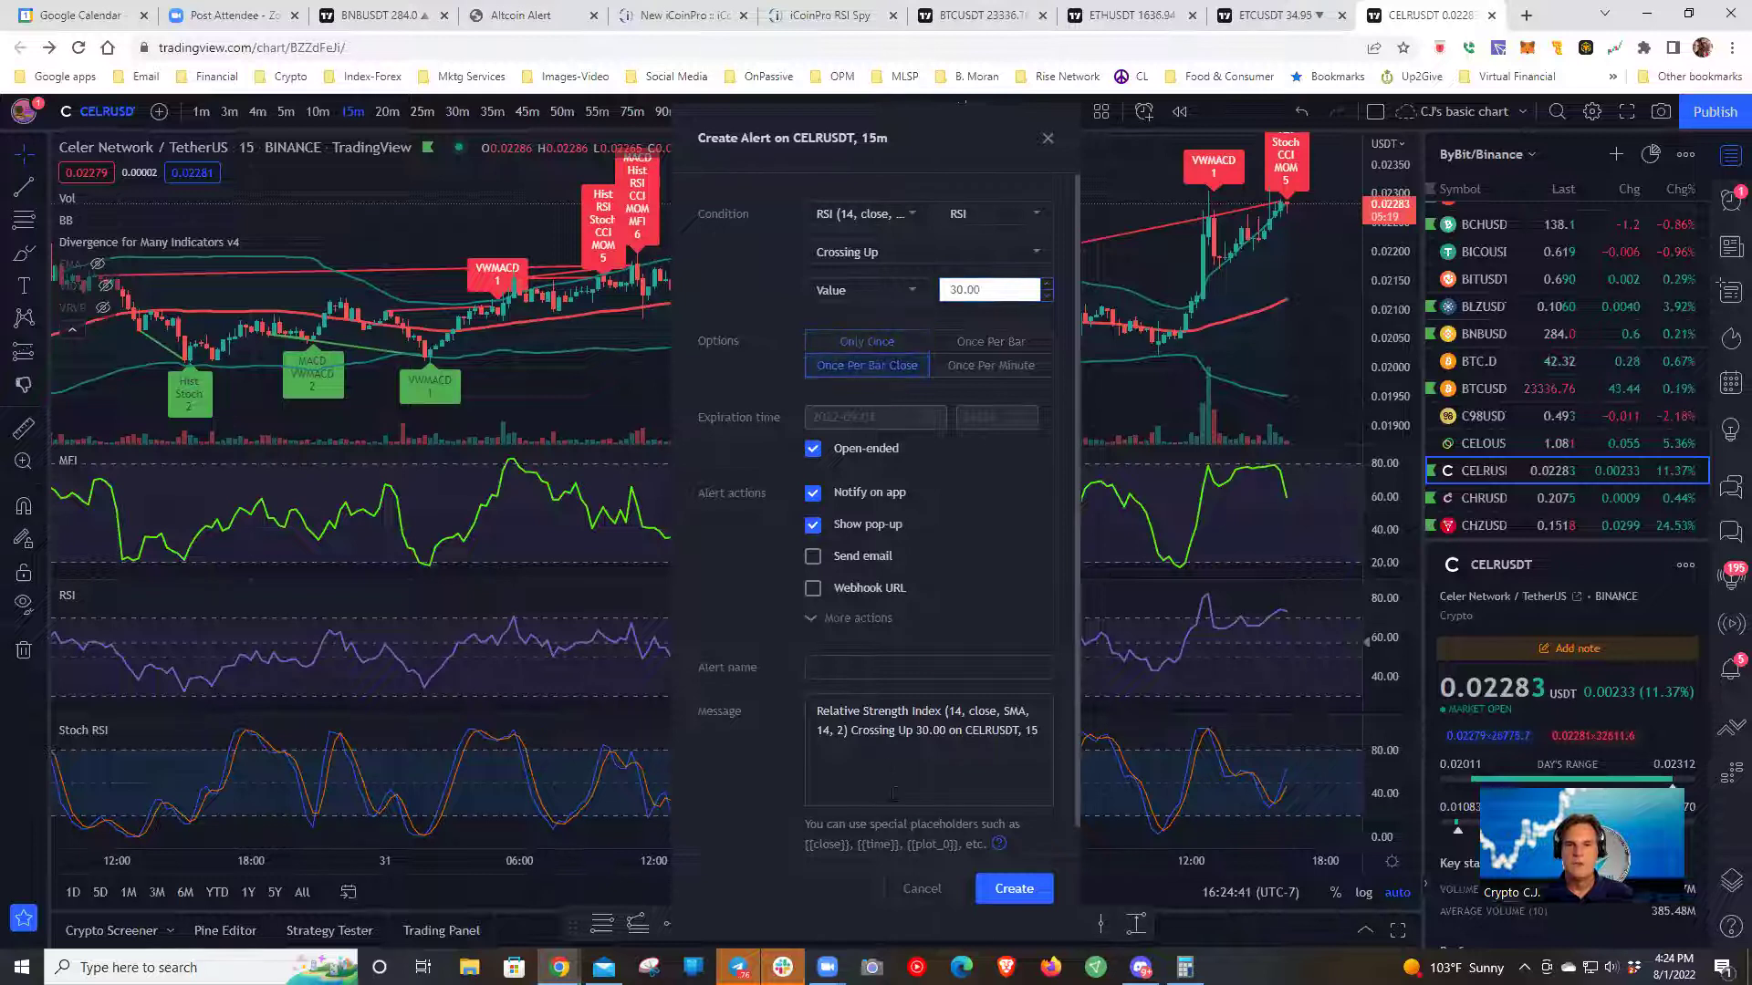
{"action": "left_click", "coordinate": [865, 671]}
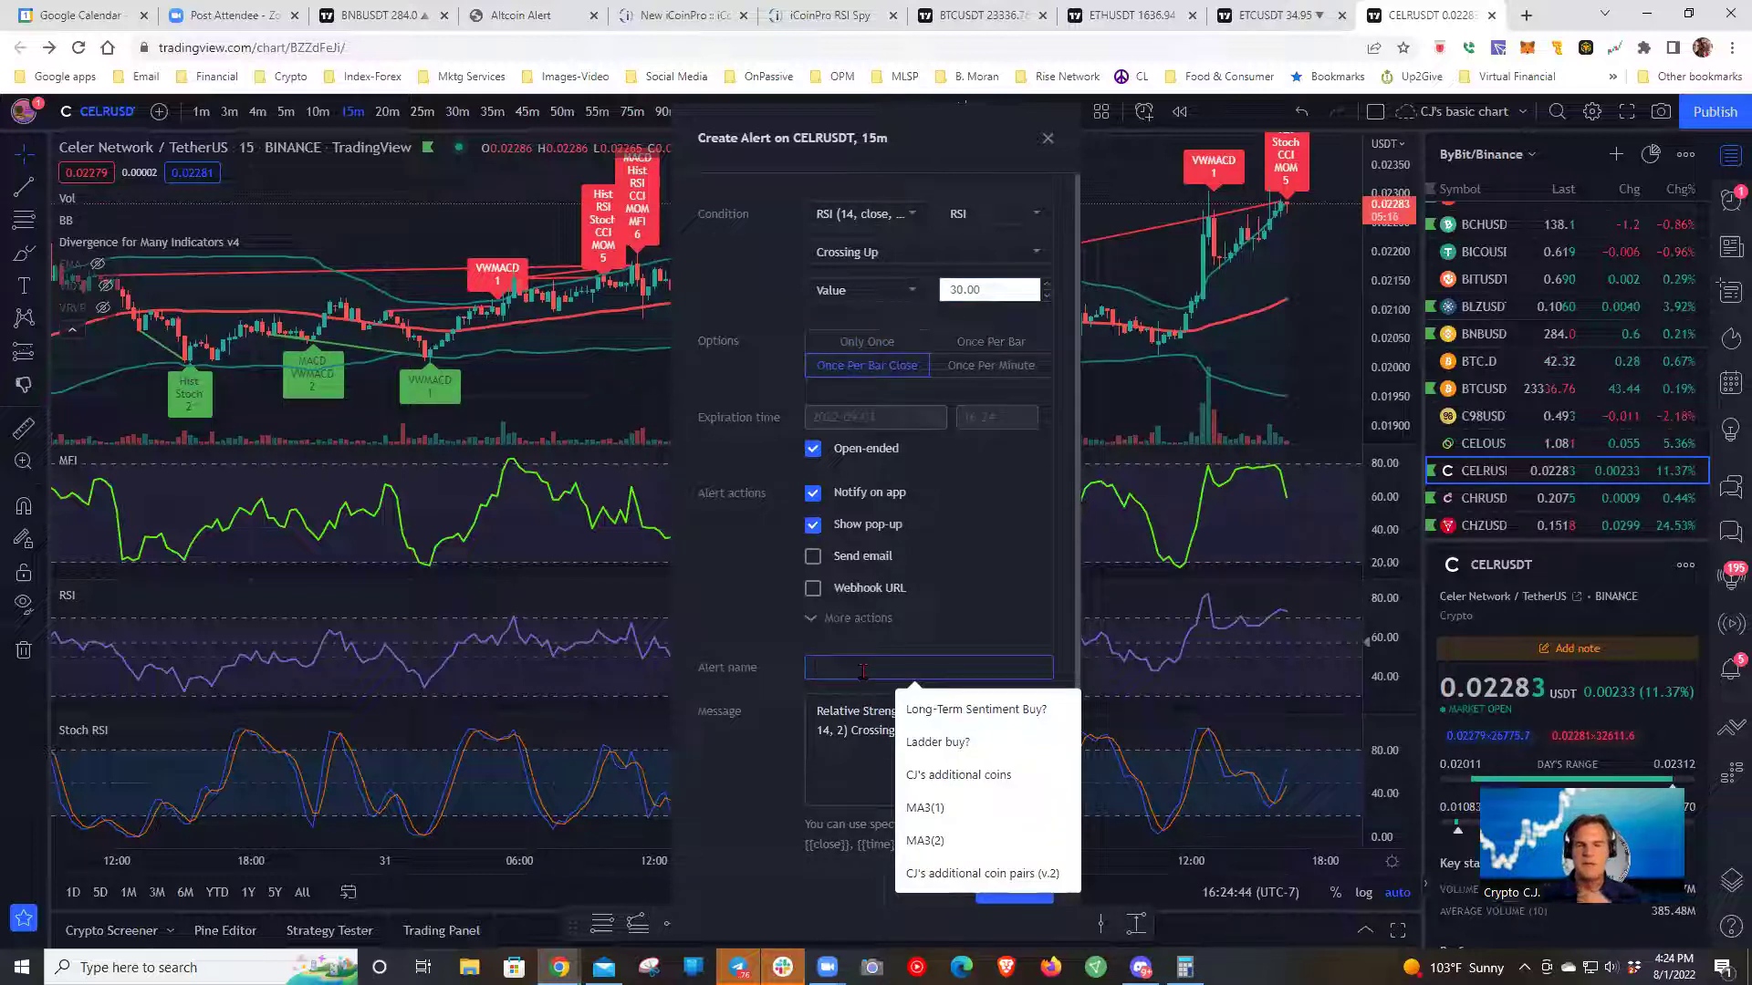
{"action": "left_click", "coordinate": [969, 709]}
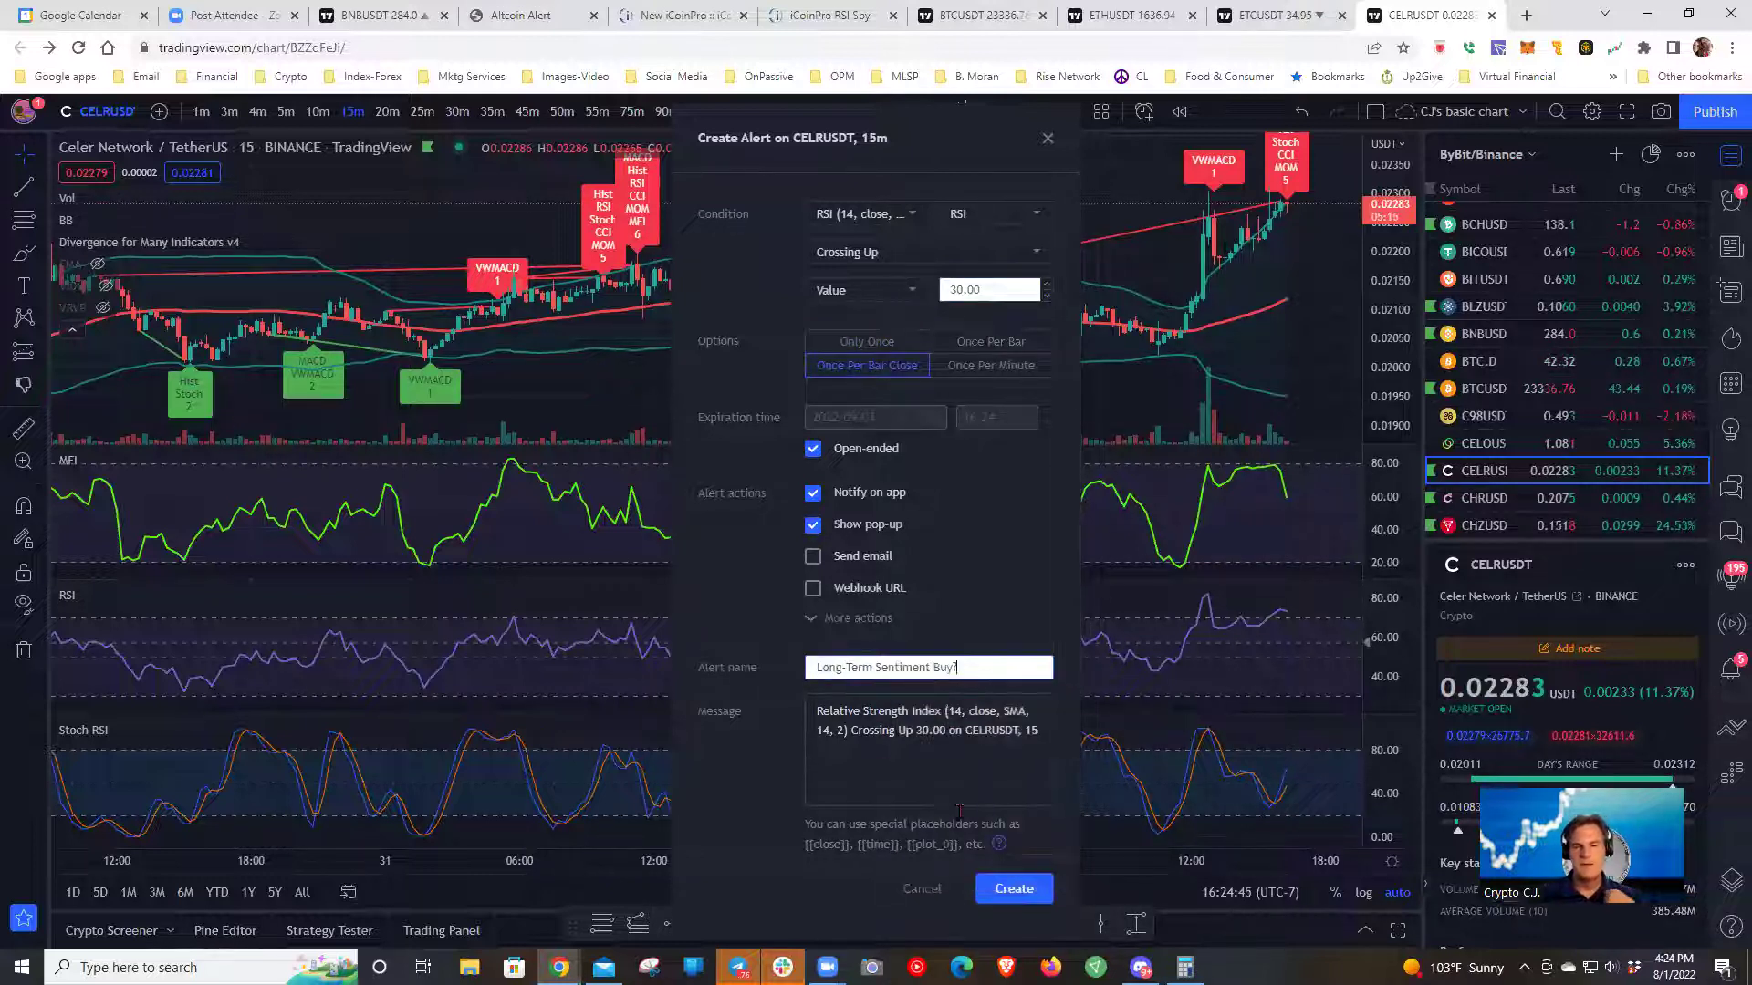
{"action": "left_click", "coordinate": [1015, 889]}
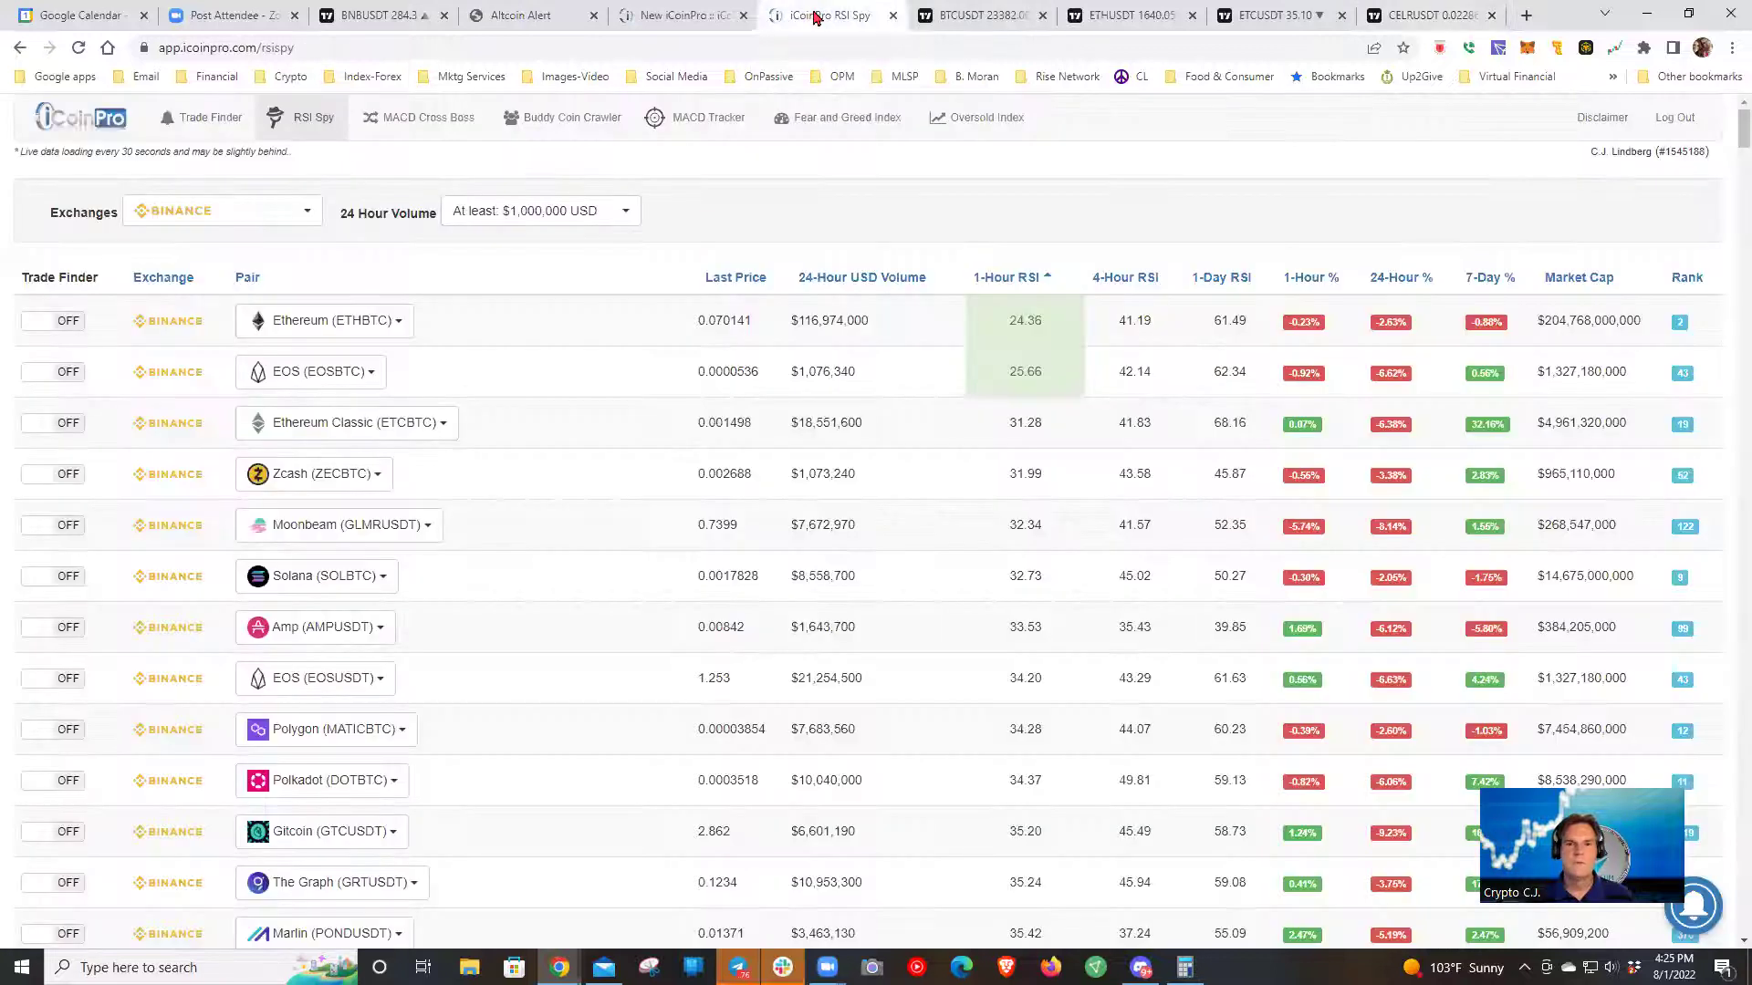
- On iCoinPro RSI Spy, check the Fear & Greed Index reading of 39 (Fear), then close it
{"action": "left_click", "coordinate": [815, 17]}
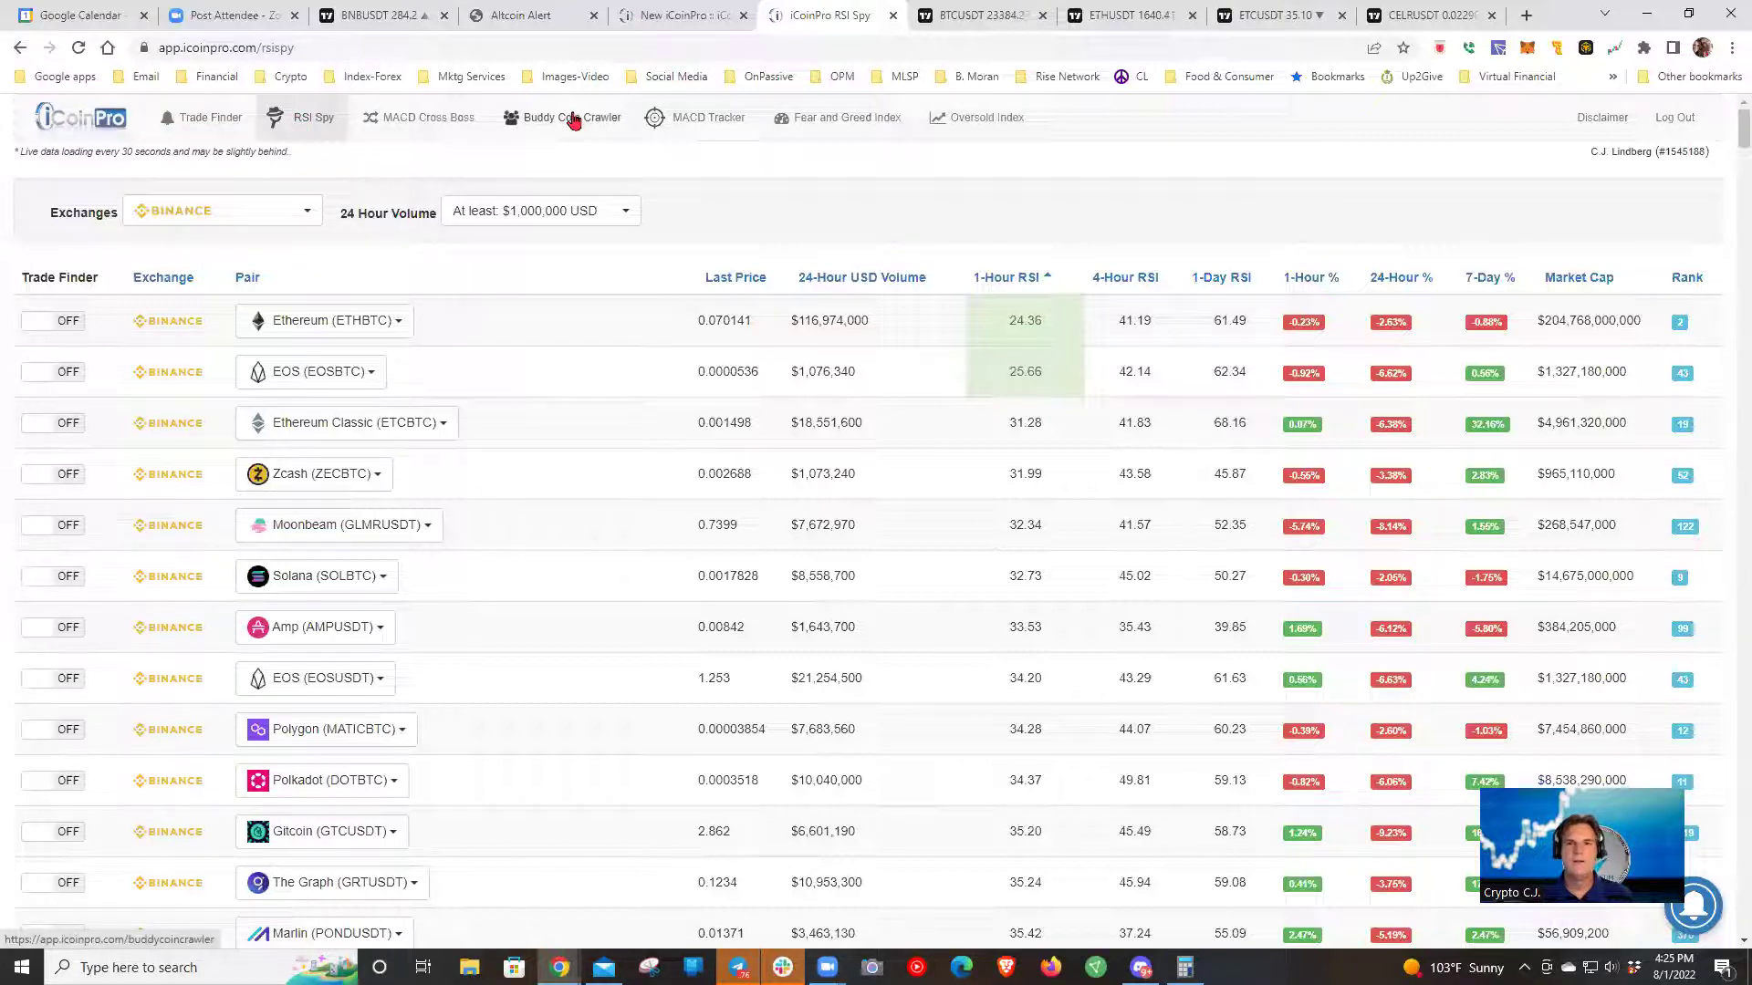
{"action": "left_click", "coordinate": [843, 119]}
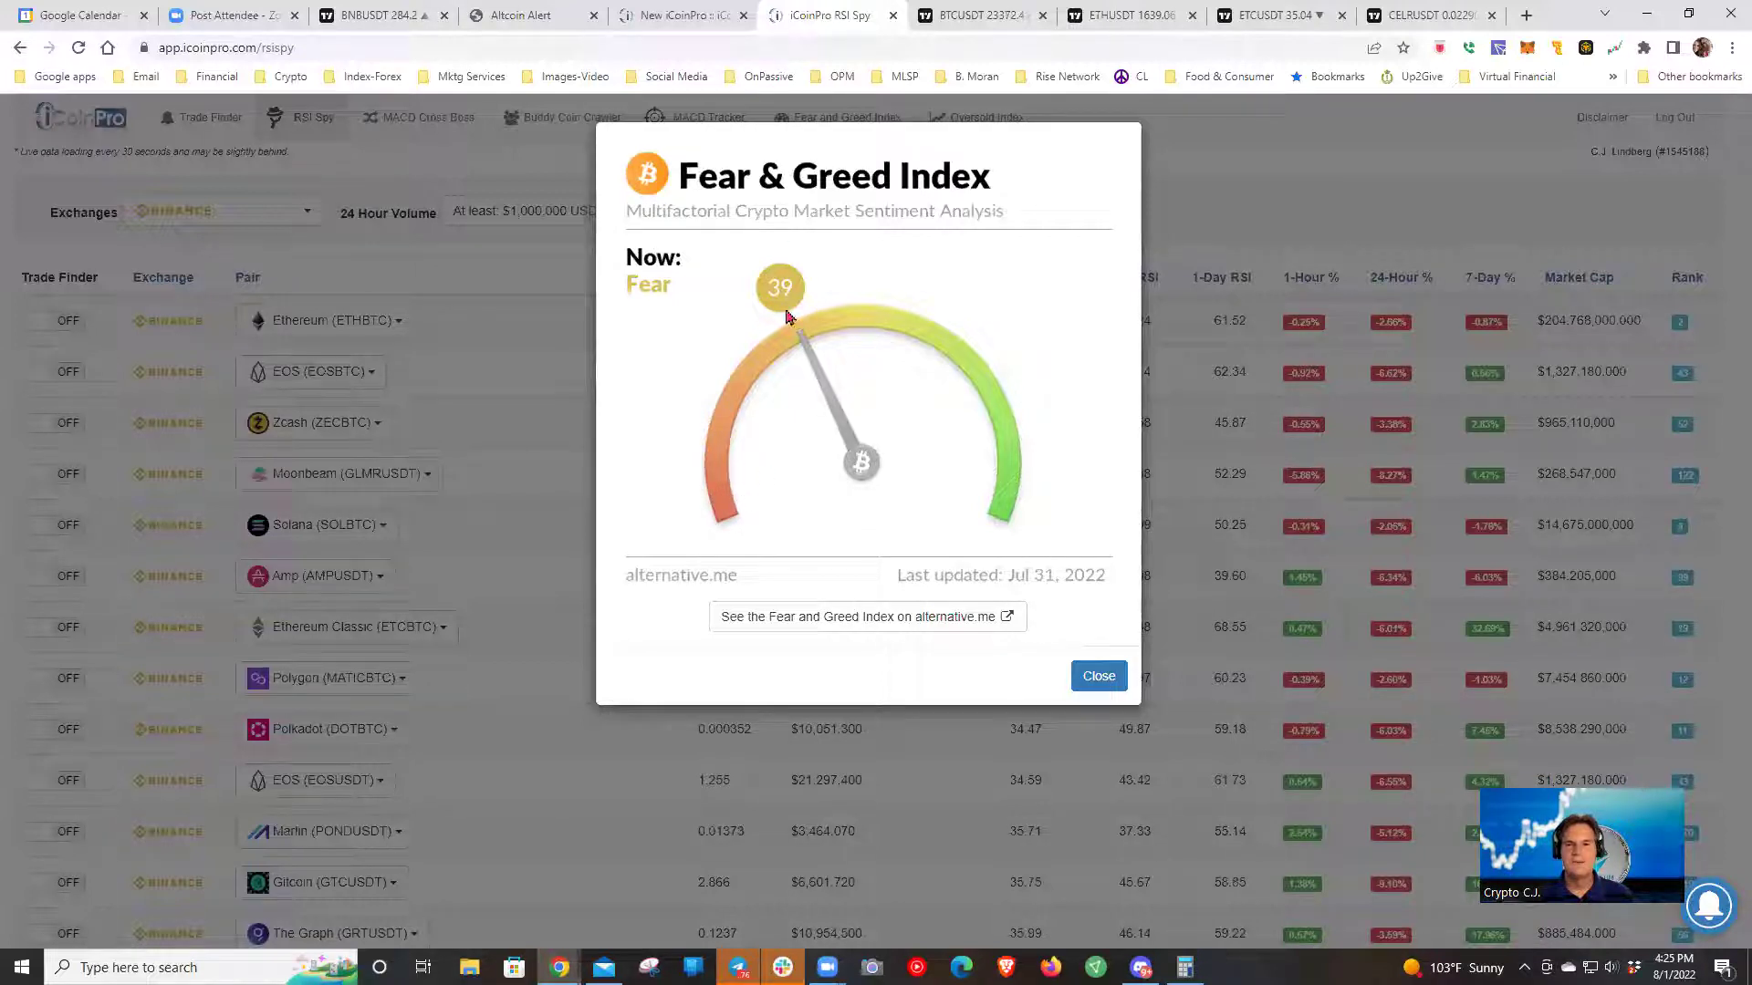
{"action": "left_click", "coordinate": [1096, 679]}
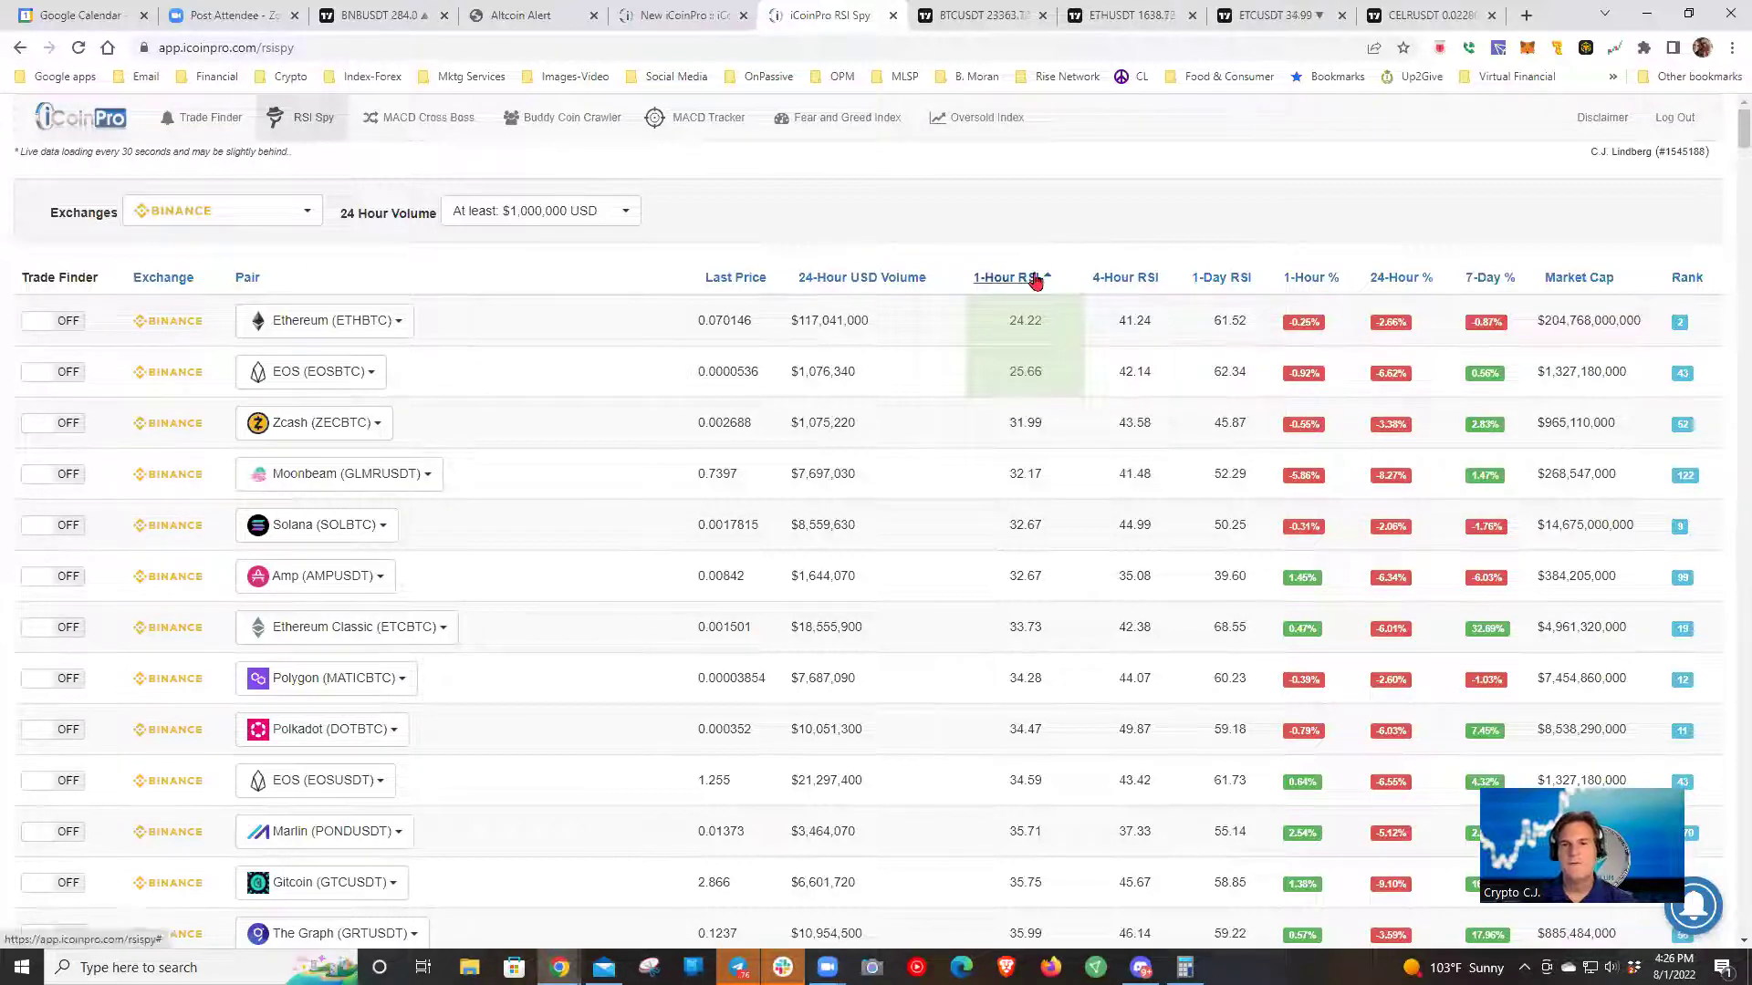
- Reload the RSI Spy page for fresh 1-hour RSI data and scroll down the table
{"action": "mouse_move", "coordinate": [997, 285]}
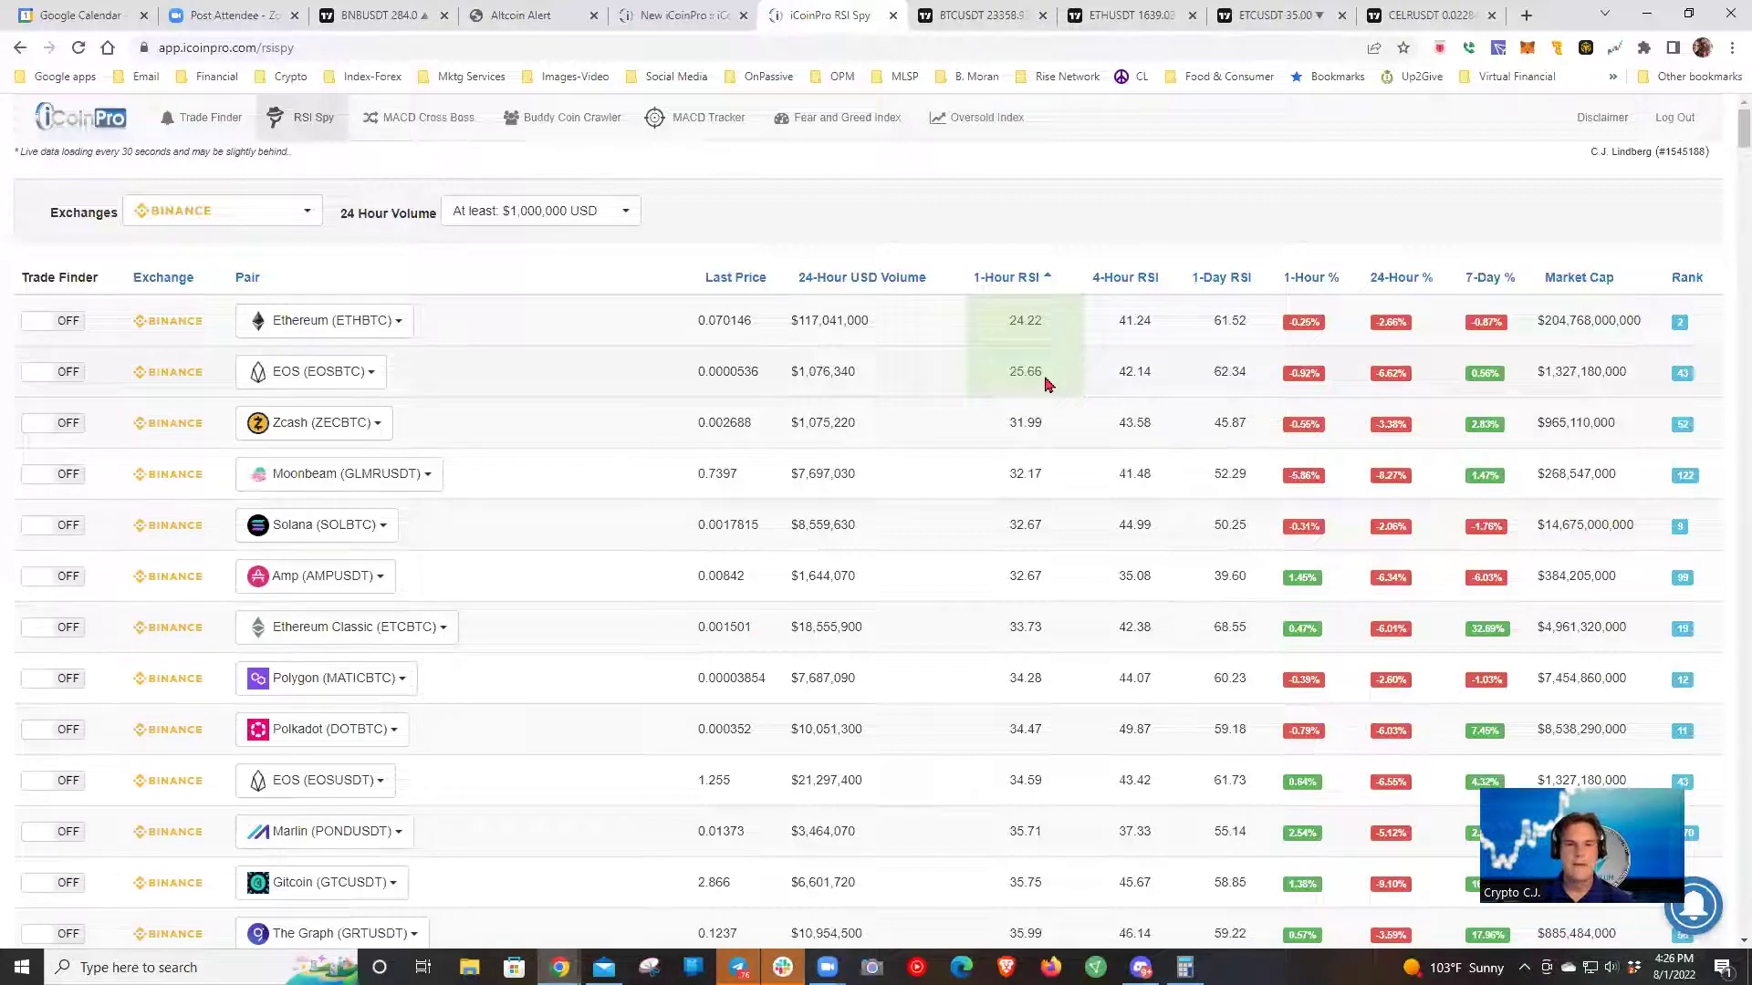
{"action": "right_click", "coordinate": [905, 211]}
{"action": "left_click", "coordinate": [981, 264]}
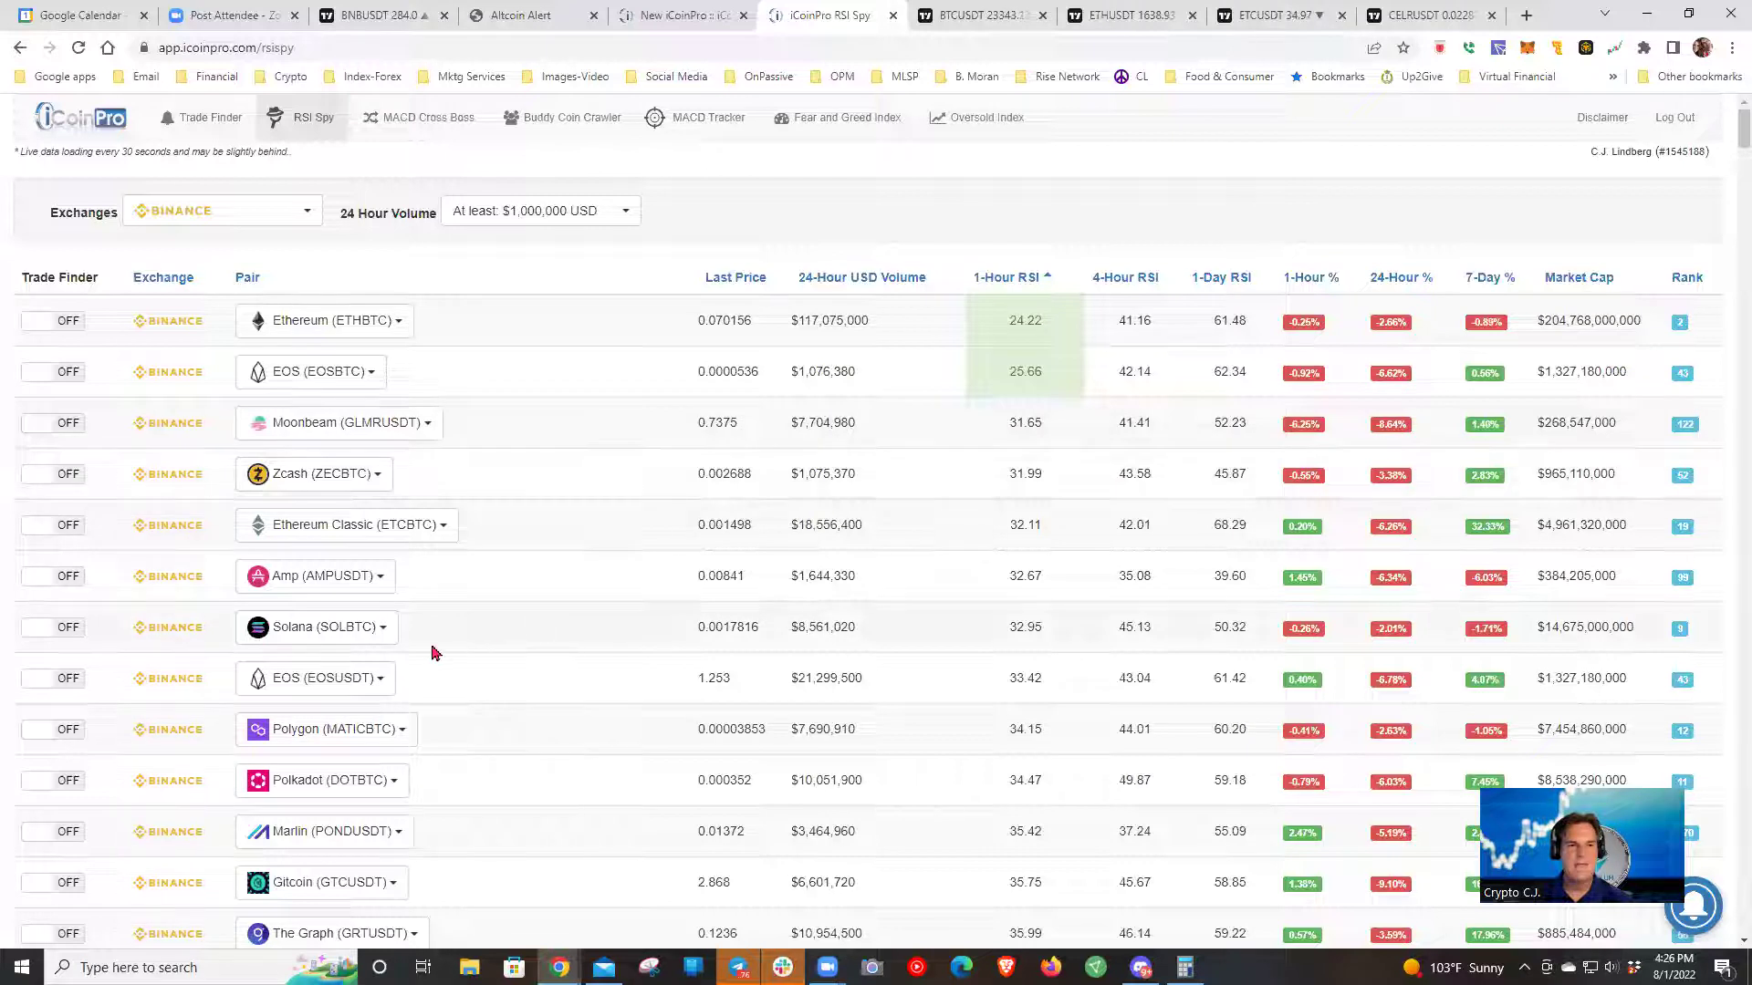
{"action": "scroll", "coordinate": [482, 626], "scroll_direction": "down", "scroll_amount": 2}
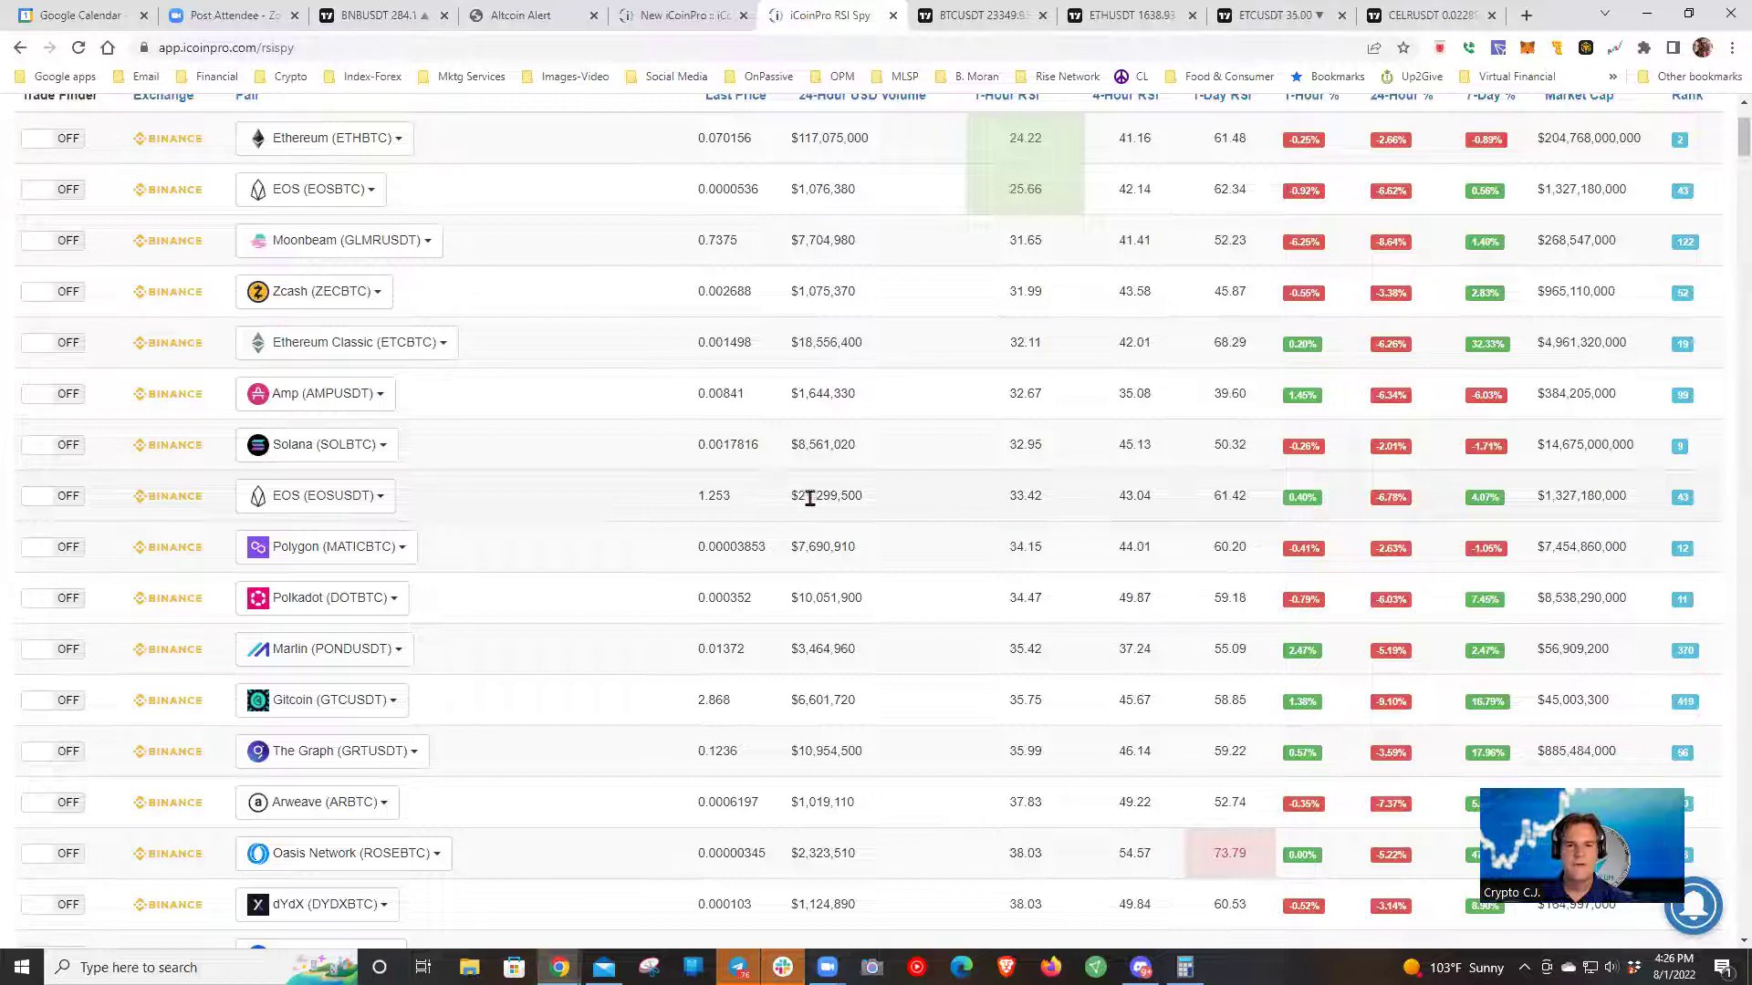
{"action": "triple_click", "coordinate": [878, 498]}
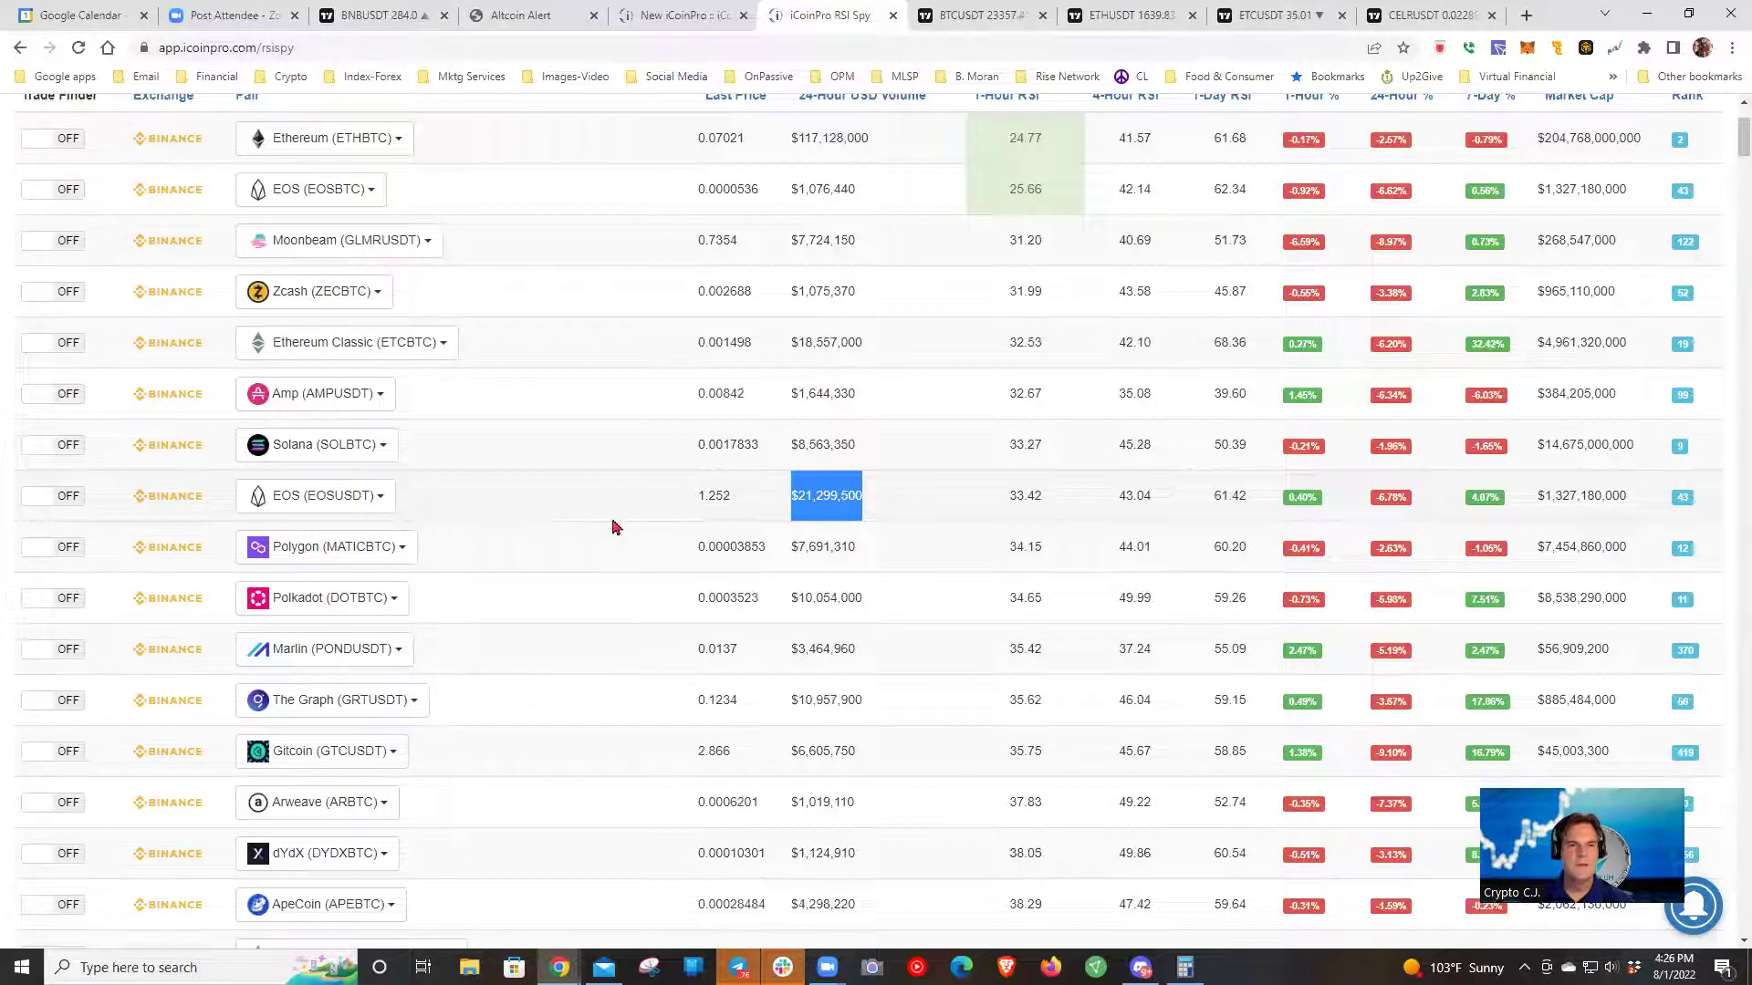
{"action": "left_click", "coordinate": [858, 498]}
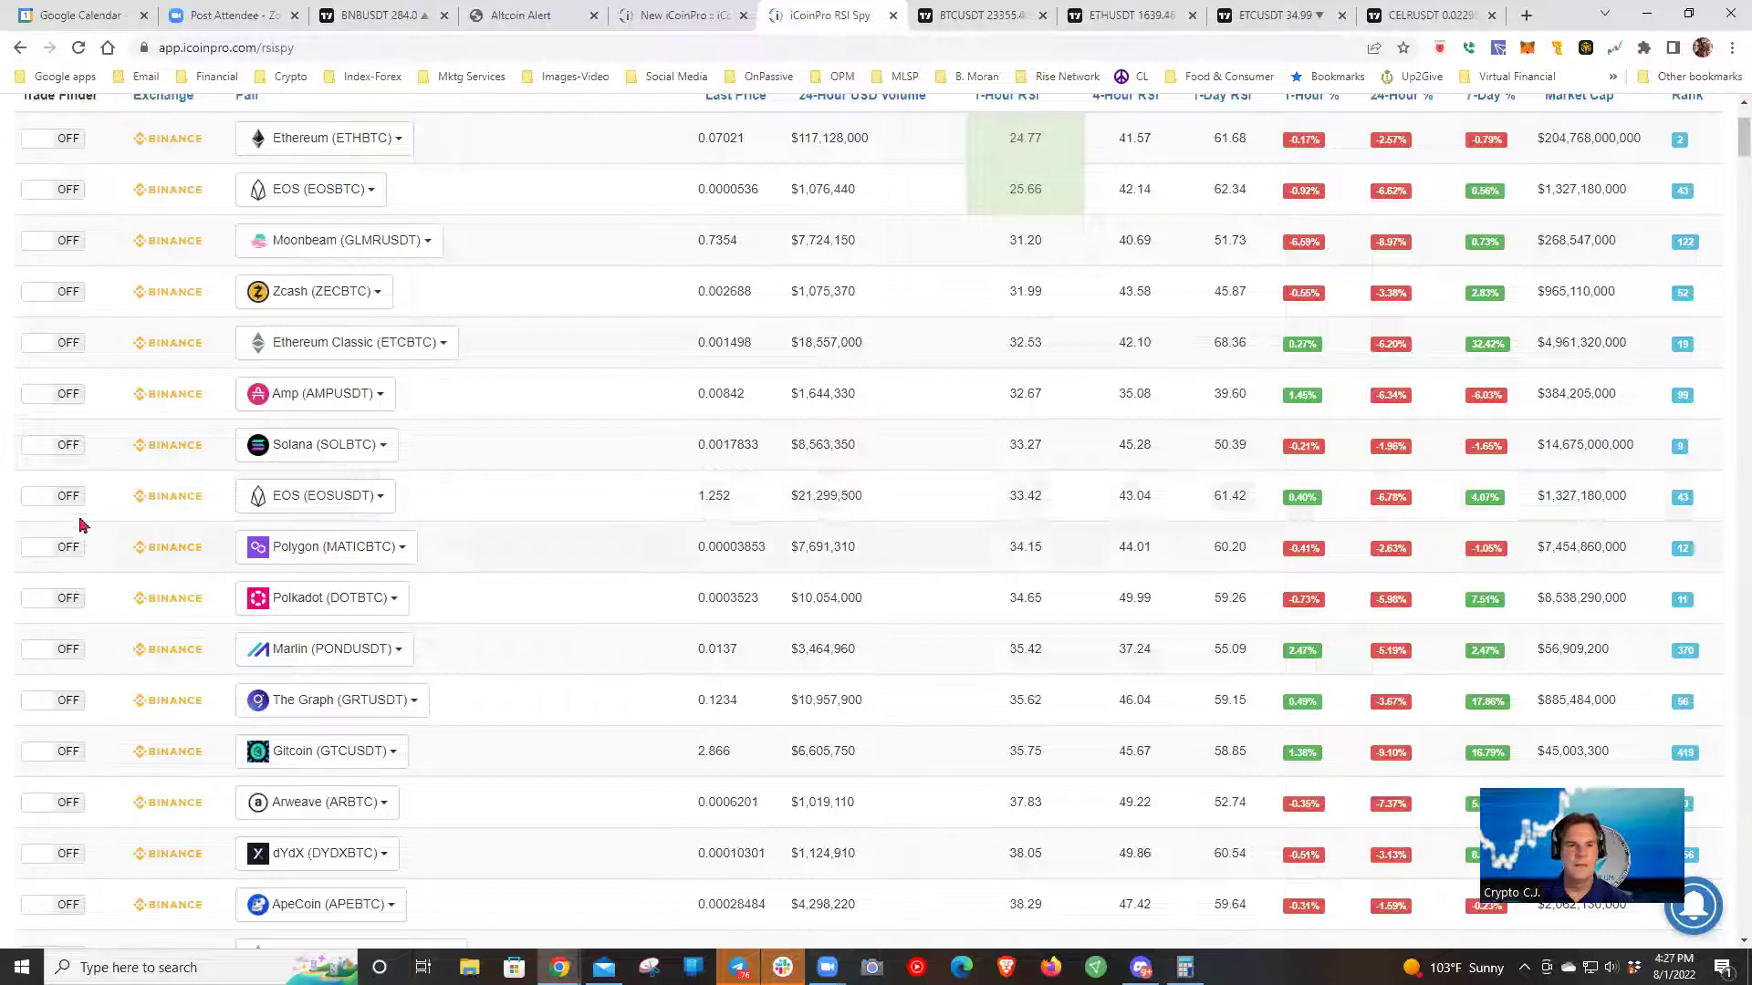
{"action": "scroll", "coordinate": [114, 495], "scroll_direction": "up", "scroll_amount": 2}
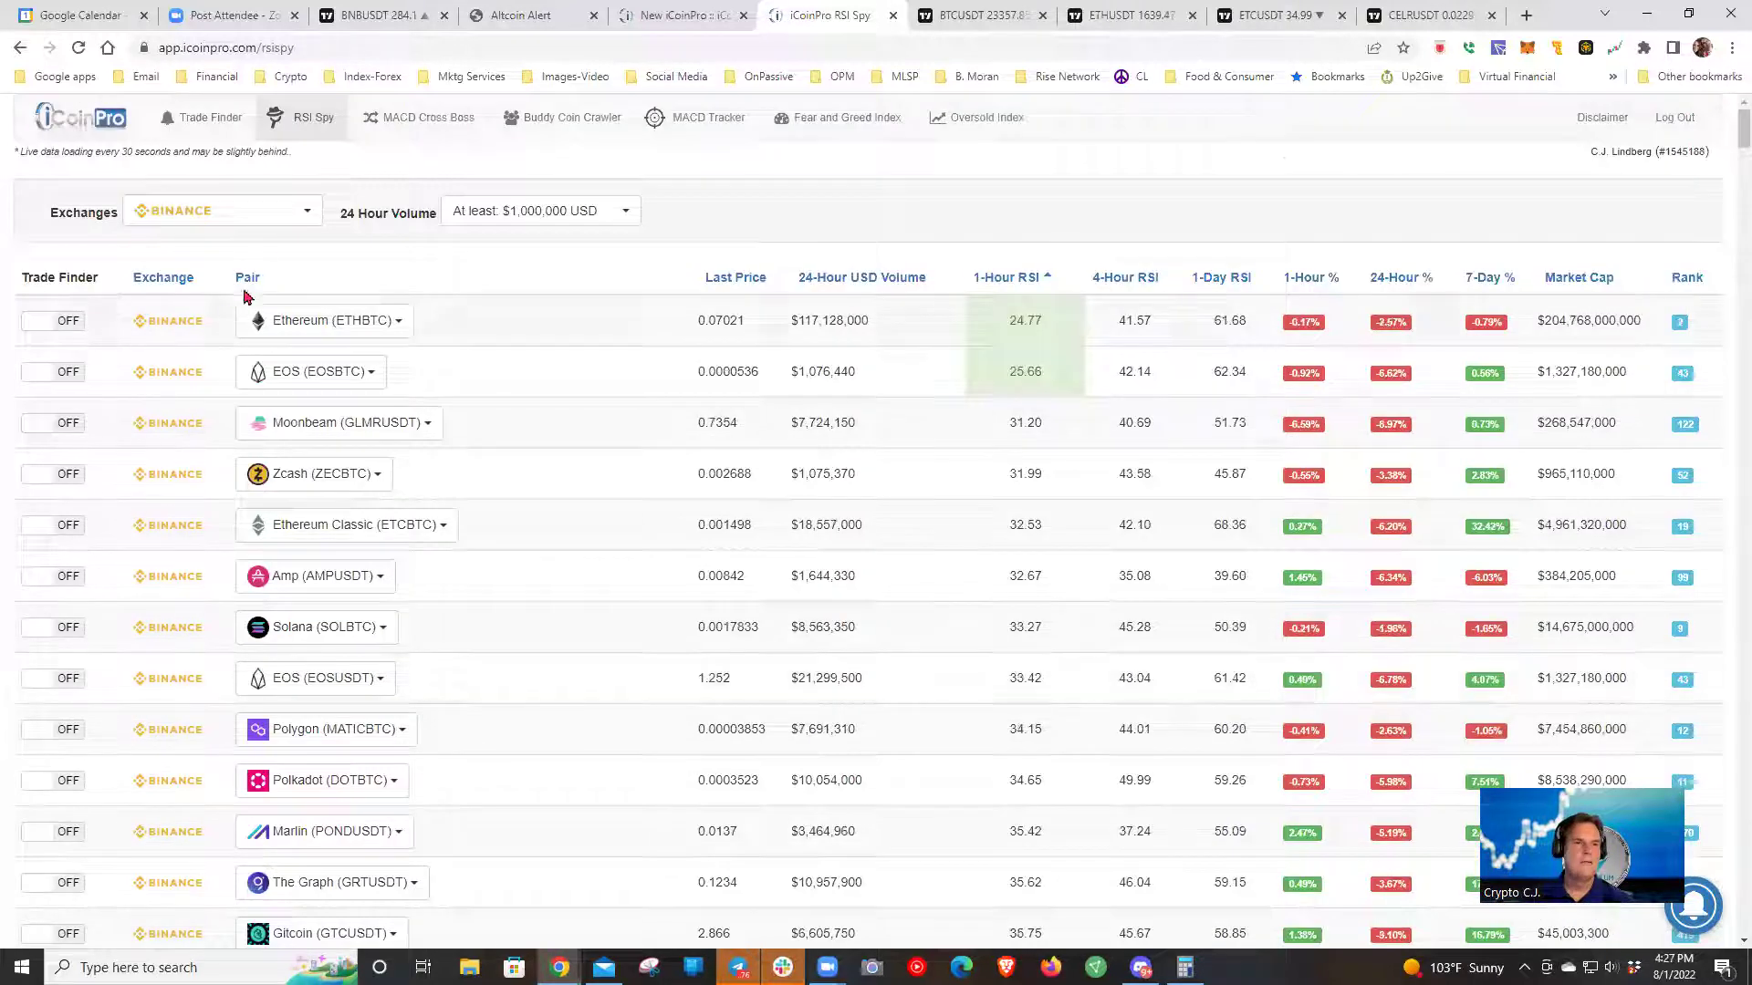
{"action": "left_click", "coordinate": [304, 219]}
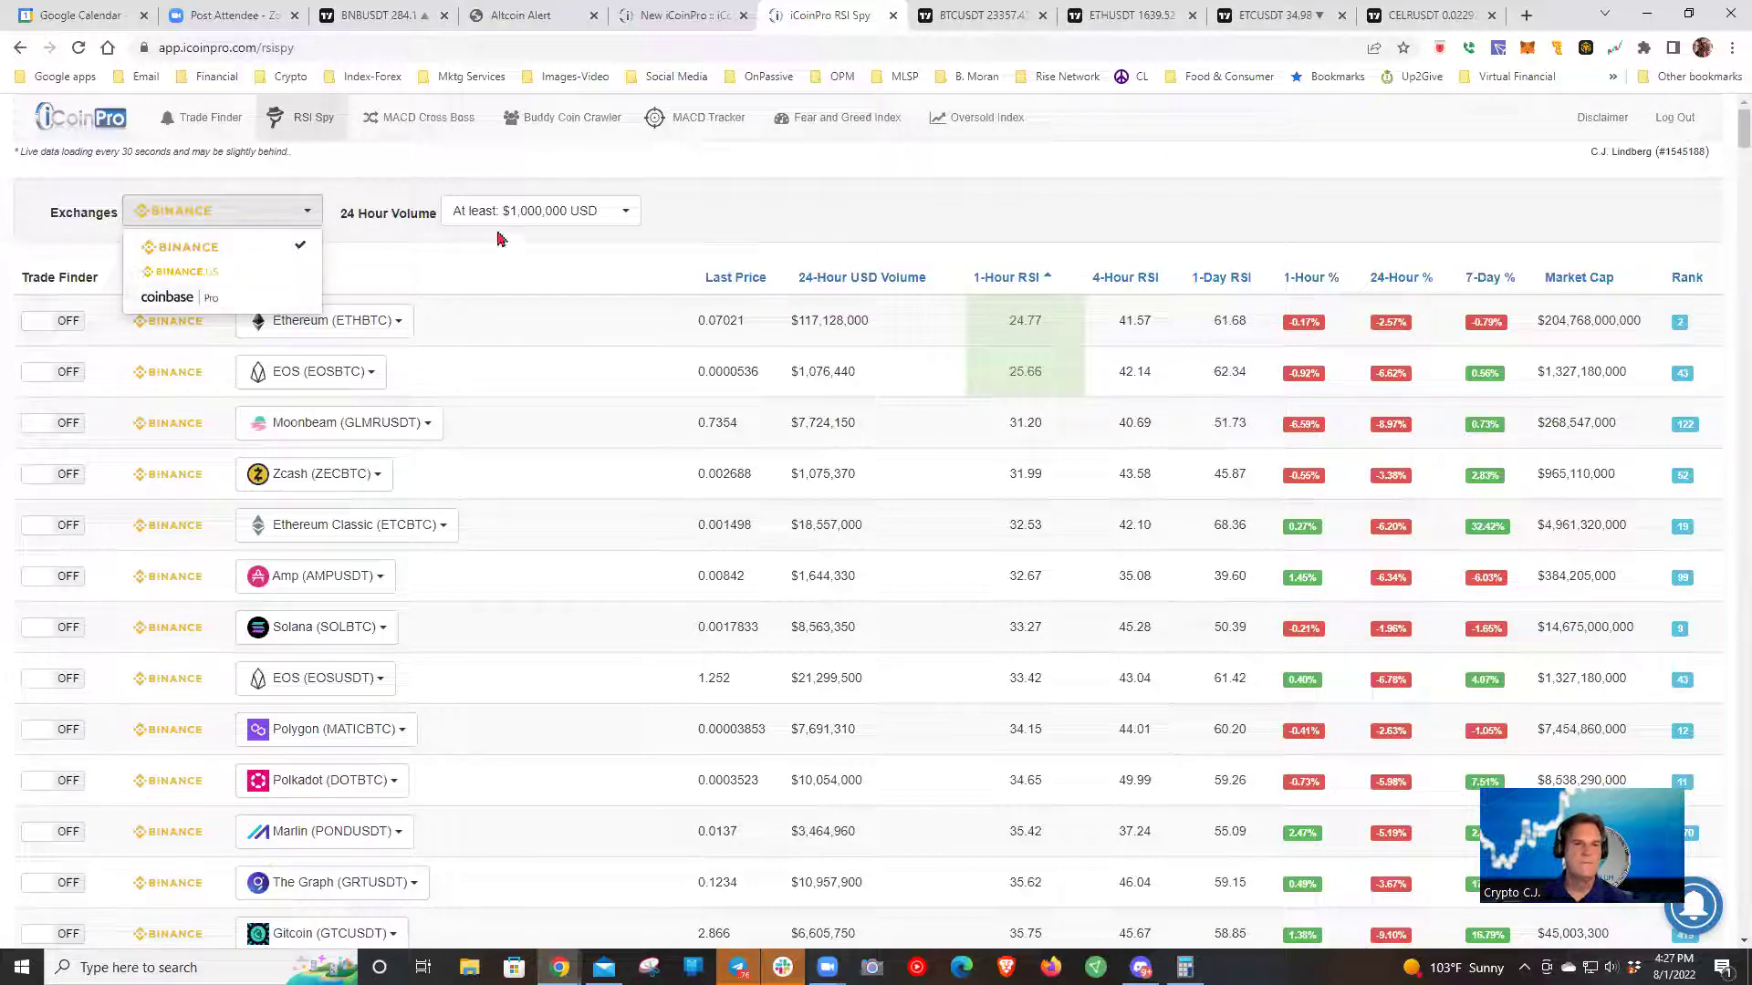
{"action": "left_click", "coordinate": [680, 203]}
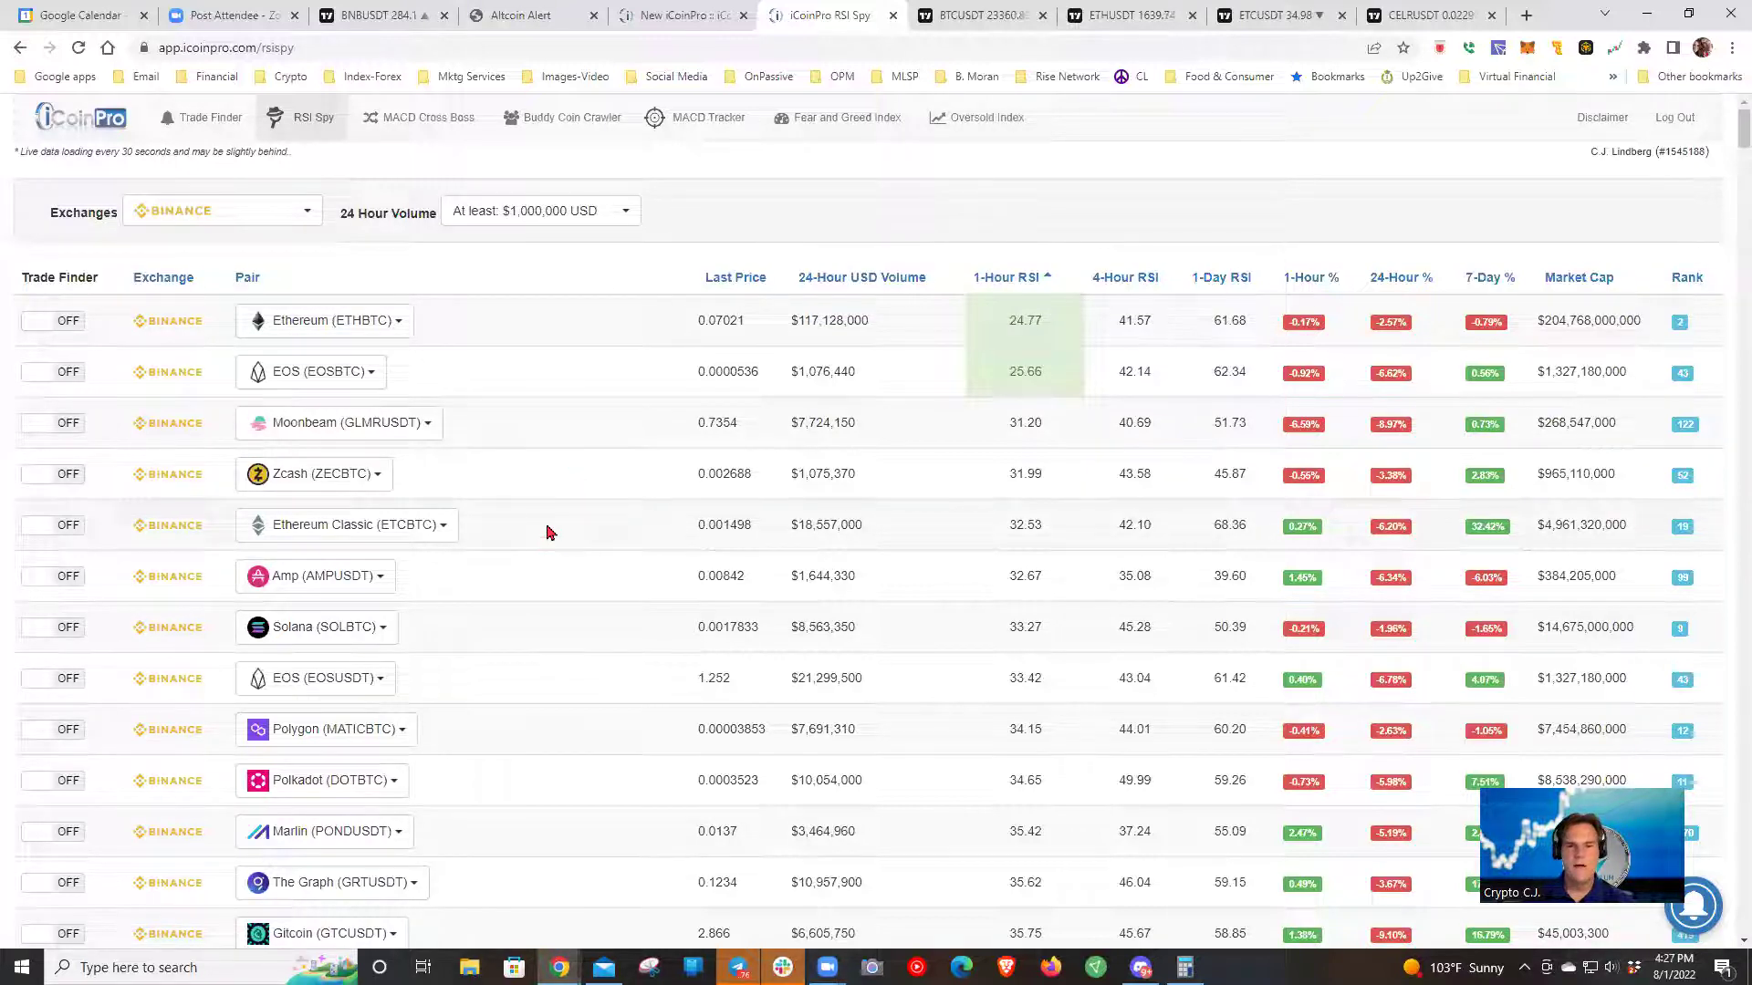
{"action": "scroll", "coordinate": [550, 532], "scroll_direction": "down", "scroll_amount": 4}
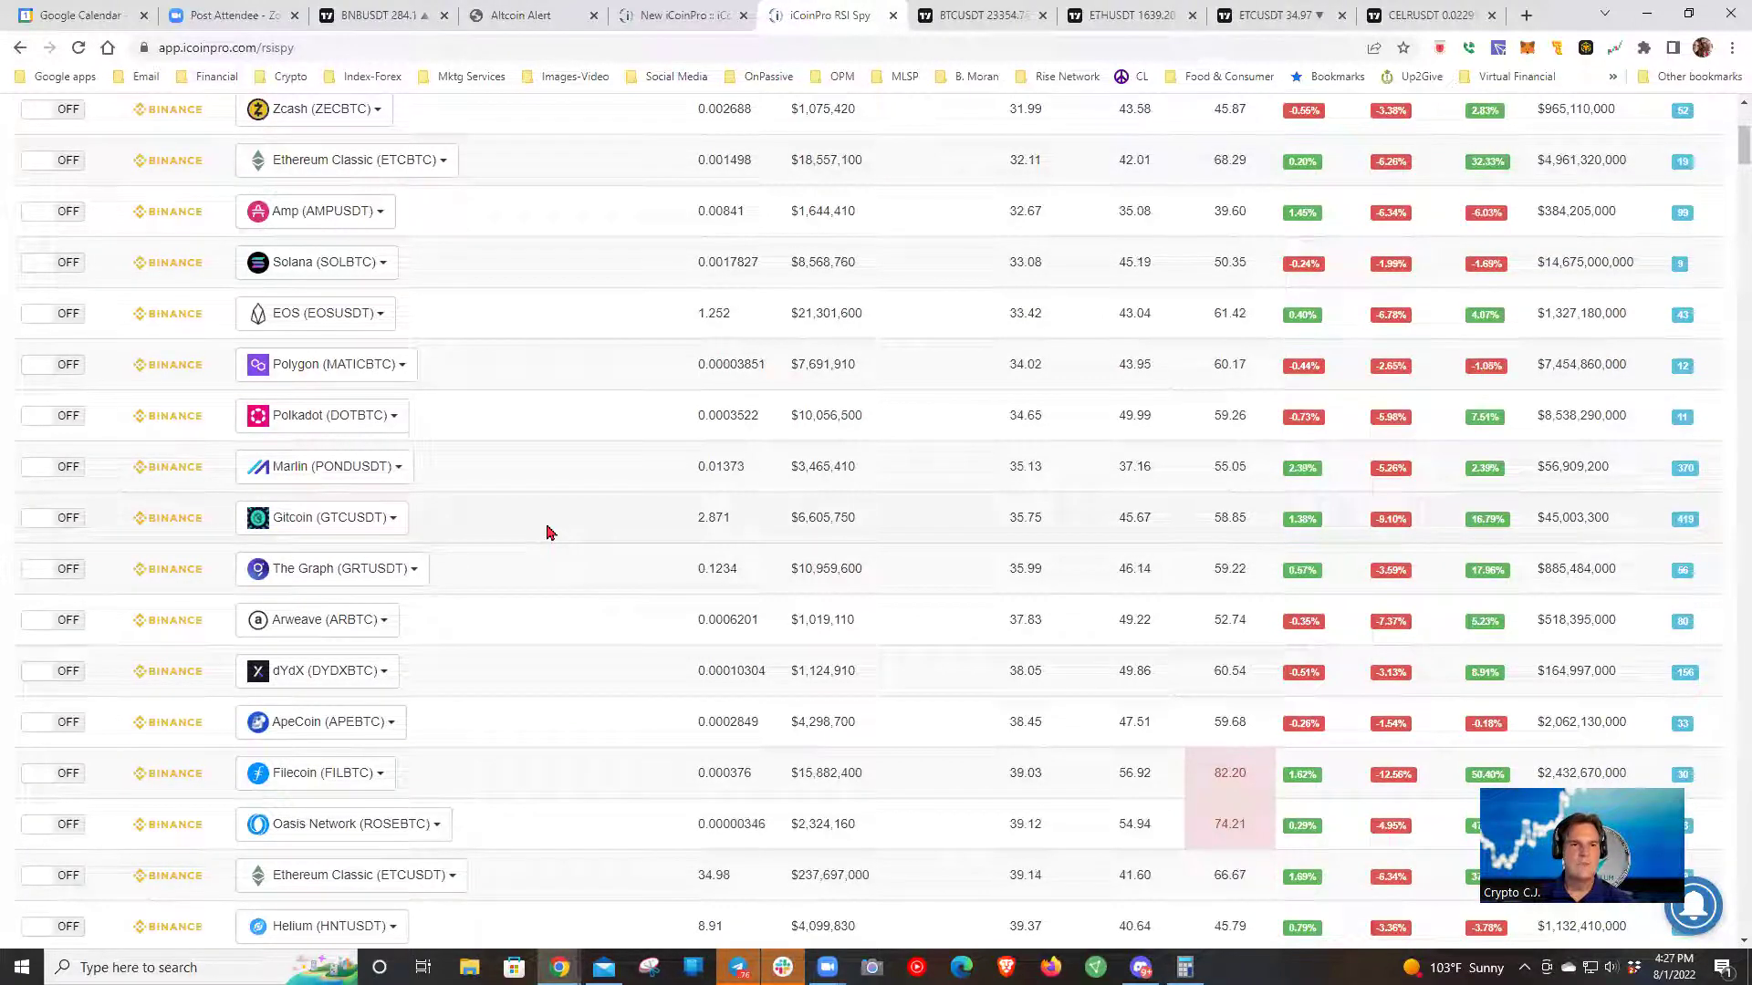
{"action": "scroll", "coordinate": [550, 532], "scroll_direction": "up", "scroll_amount": 3}
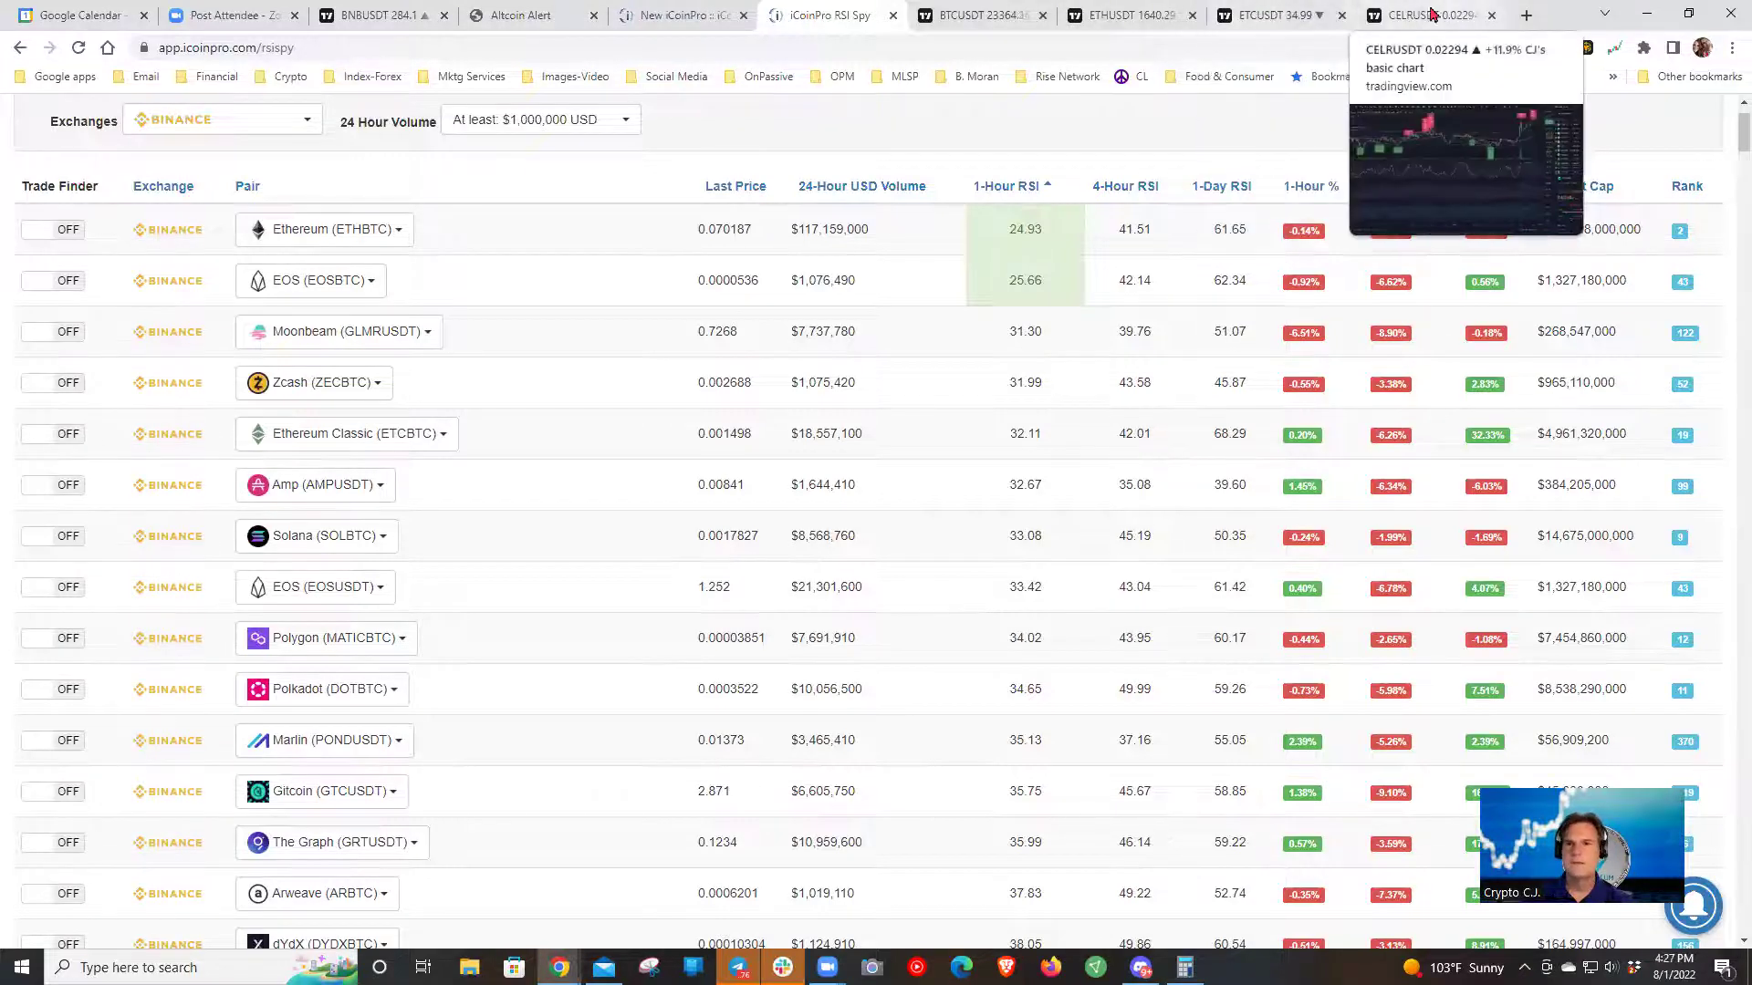
- Open the EOSUSDT chart from the watchlist and remove its drawn horizontal lines
{"action": "left_click", "coordinate": [1272, 16]}
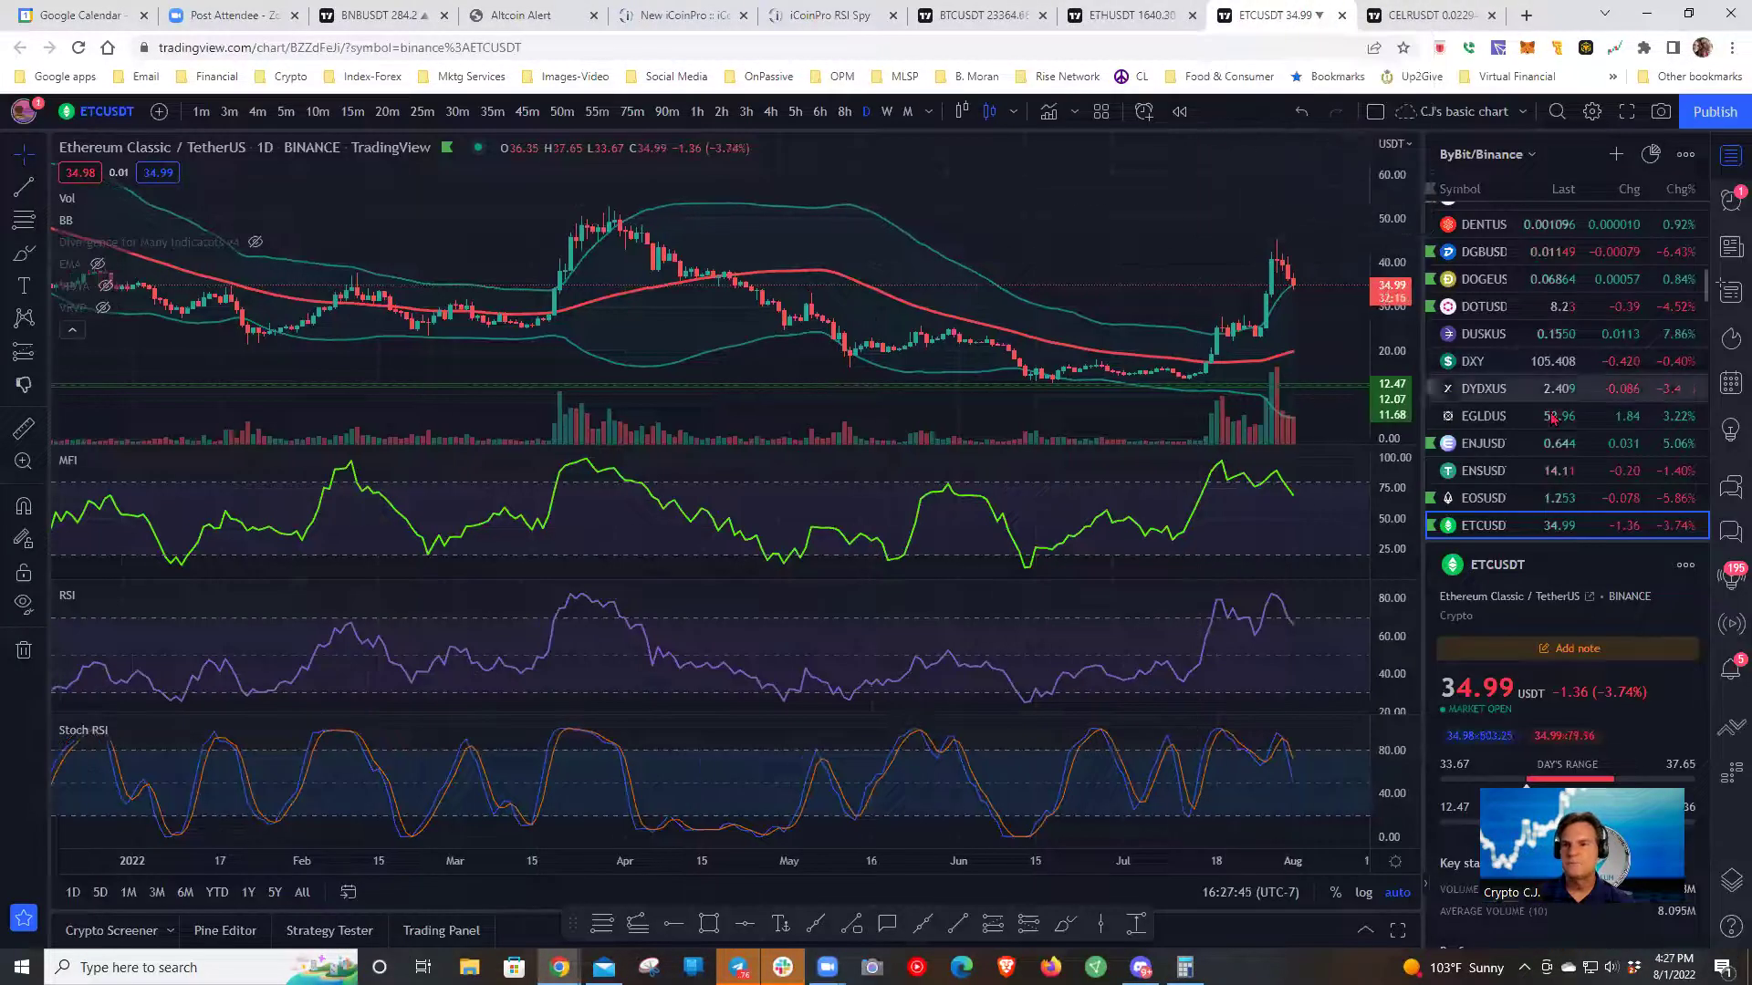
{"action": "left_click", "coordinate": [1542, 498]}
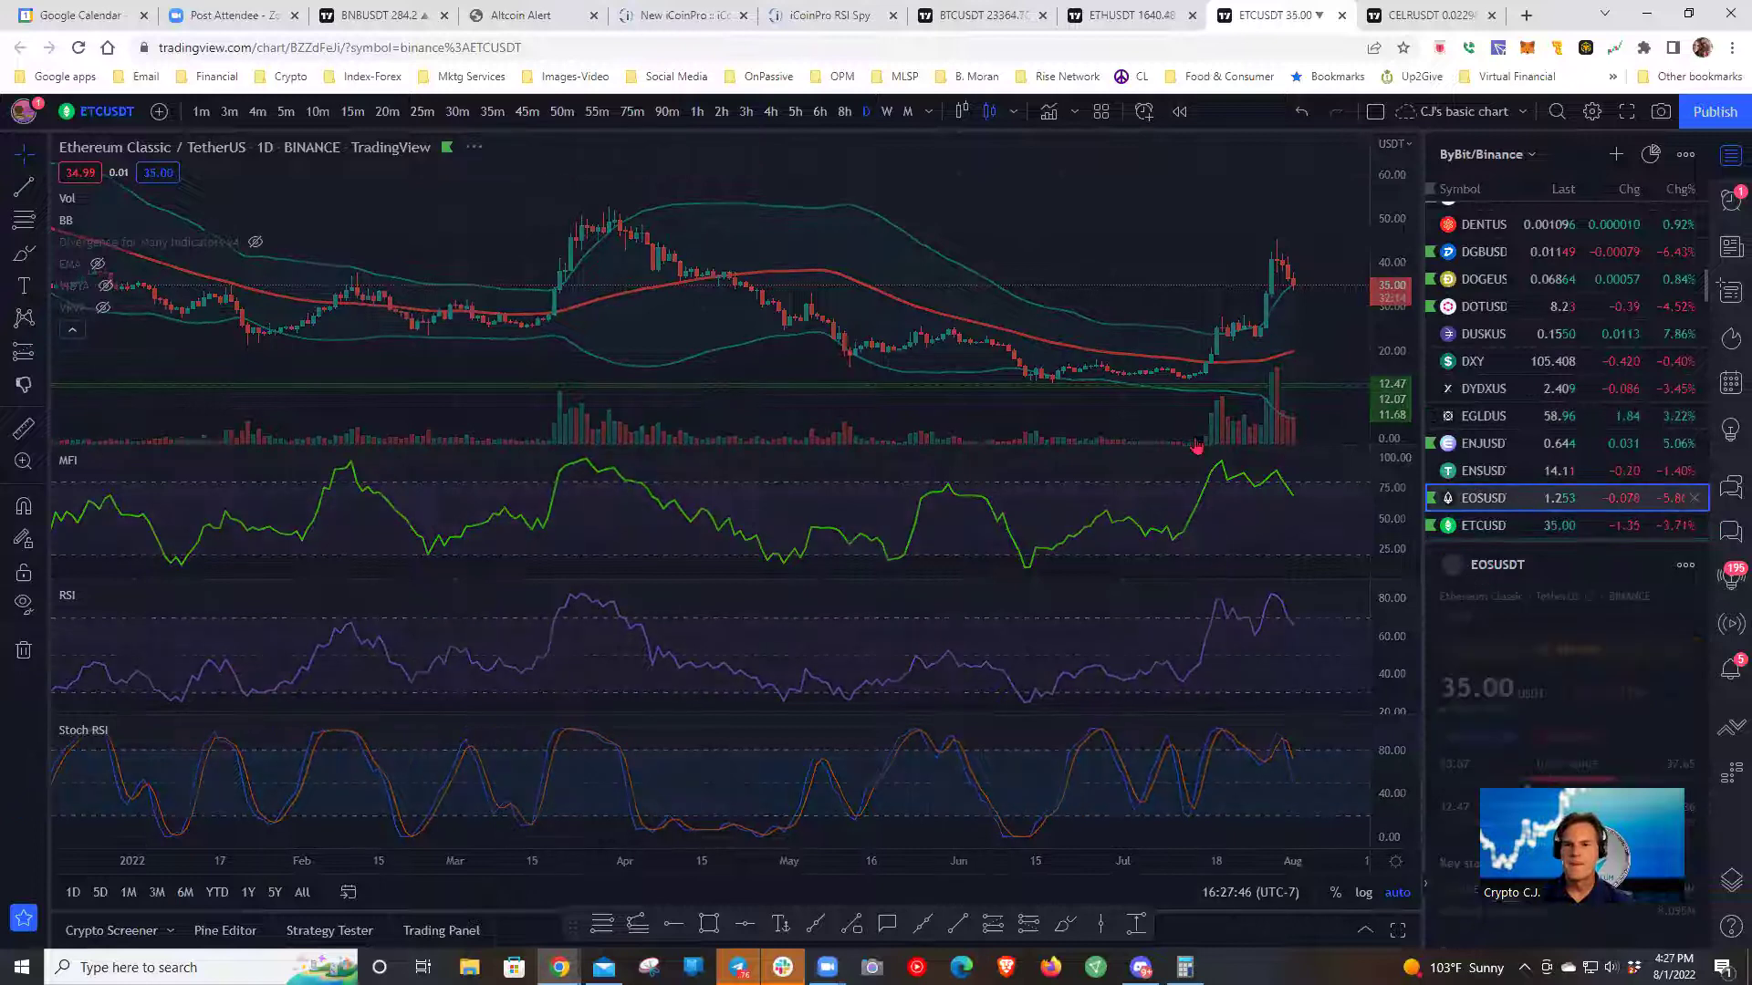
{"action": "left_click", "coordinate": [25, 651]}
{"action": "left_click", "coordinate": [146, 650]}
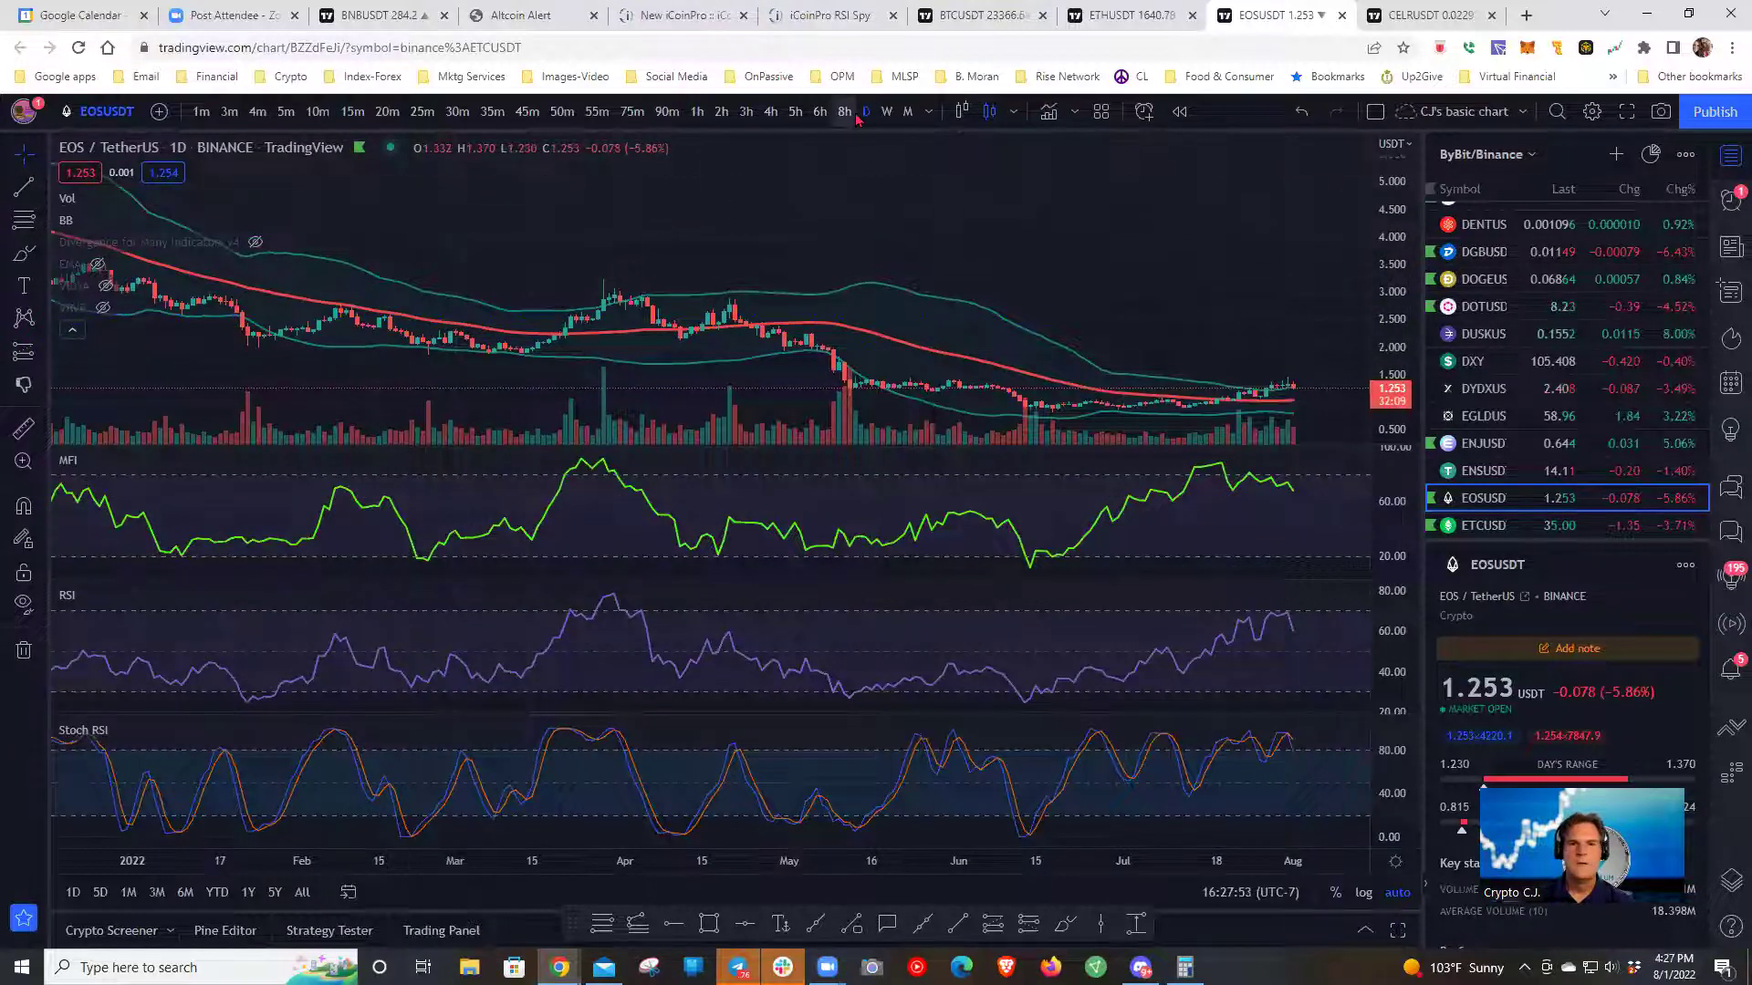
{"action": "left_click_drag", "start_coordinate": [1088, 226], "coordinate": [1103, 226]}
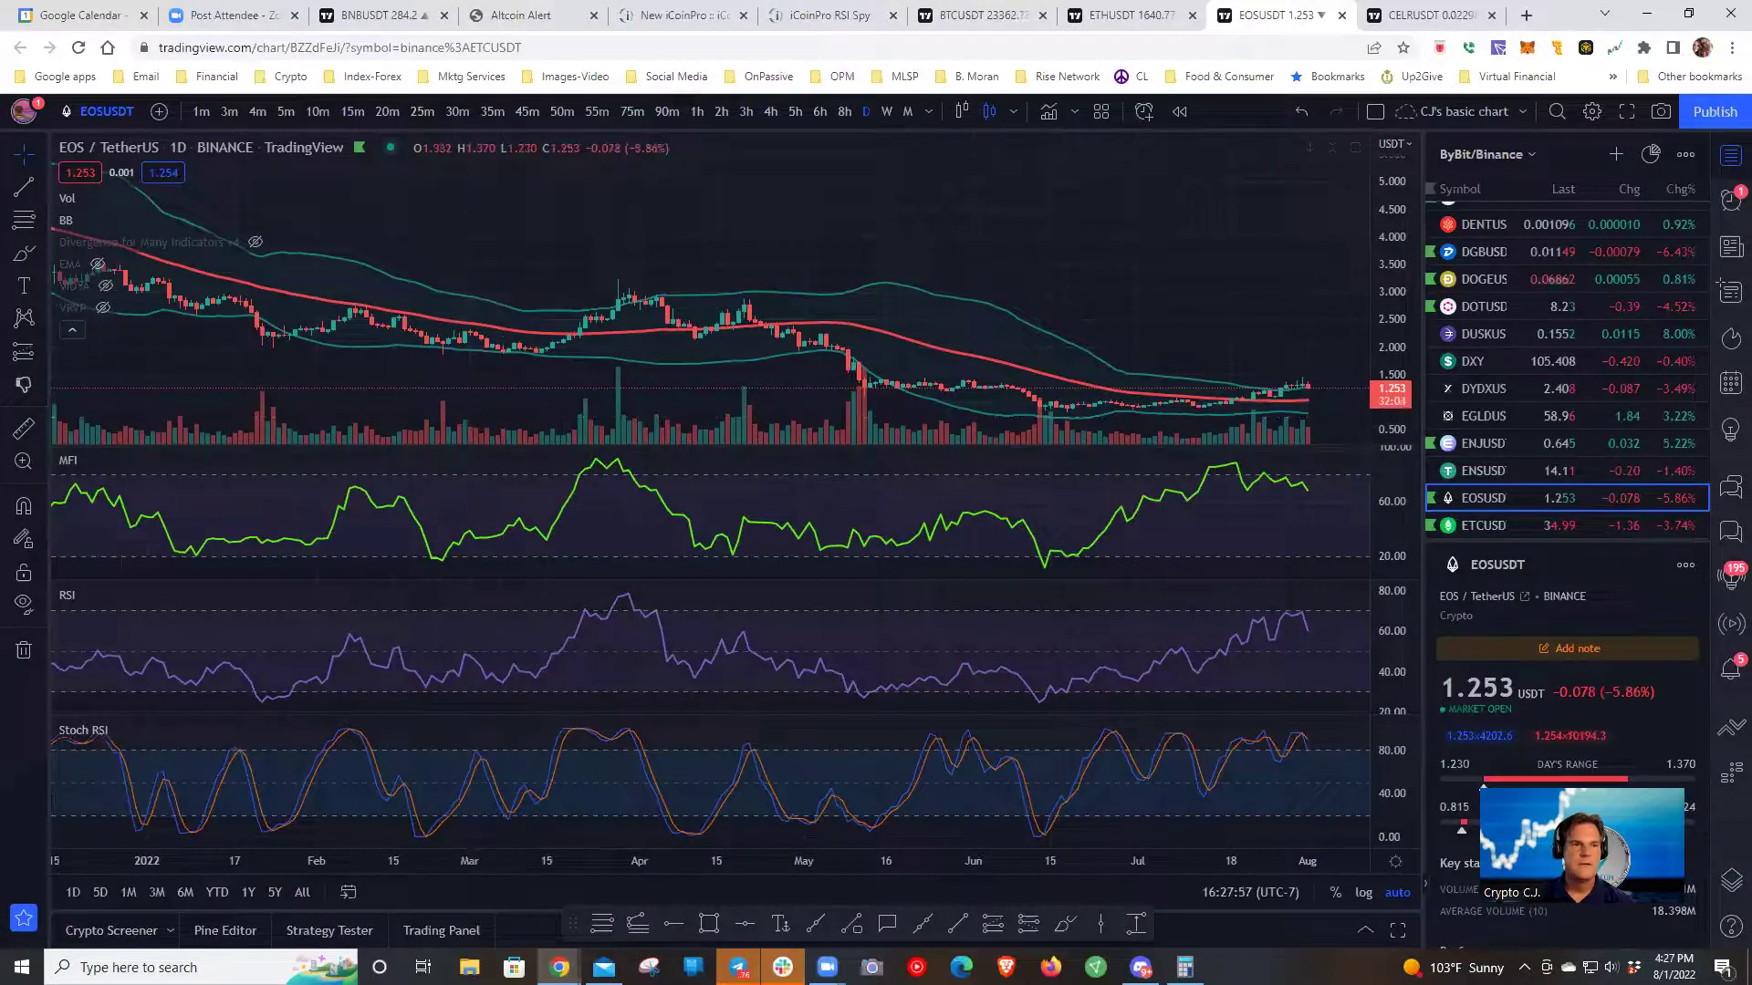
- Measure EOSUSDT's move from the late-March high to July, then clear the measurement
{"action": "left_click", "coordinate": [23, 427]}
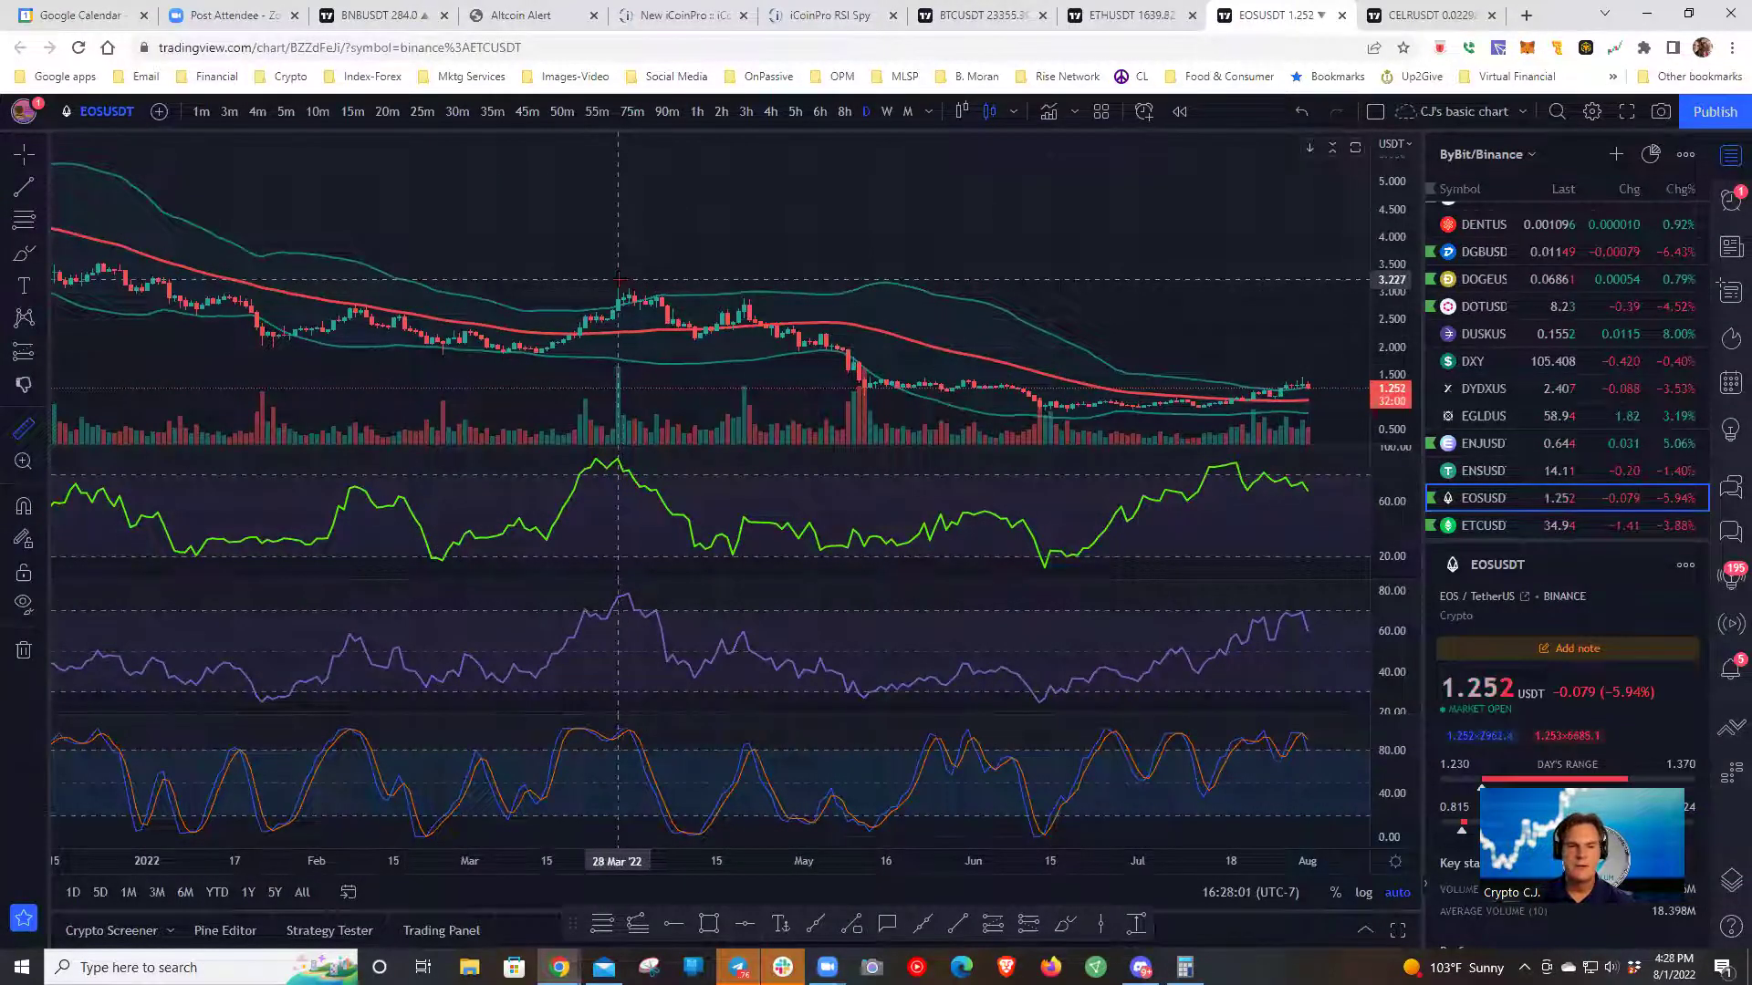
{"action": "left_click", "coordinate": [617, 281]}
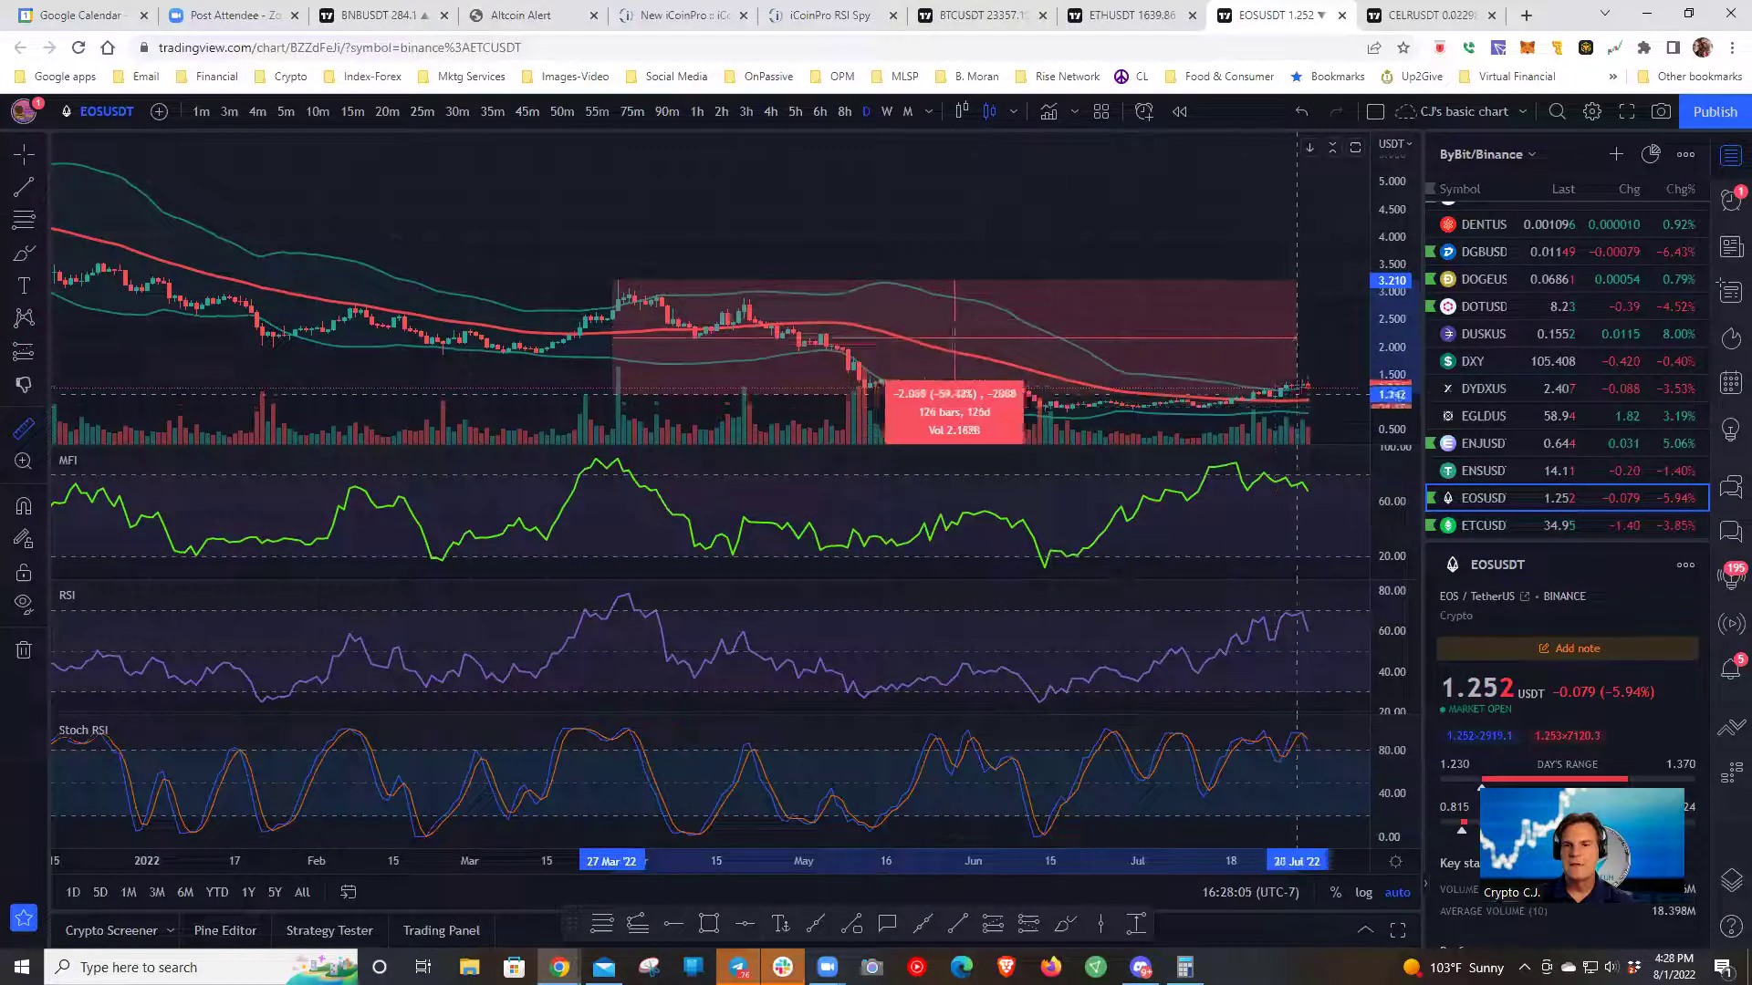
{"action": "left_click", "coordinate": [1297, 392]}
{"action": "left_click", "coordinate": [691, 224]}
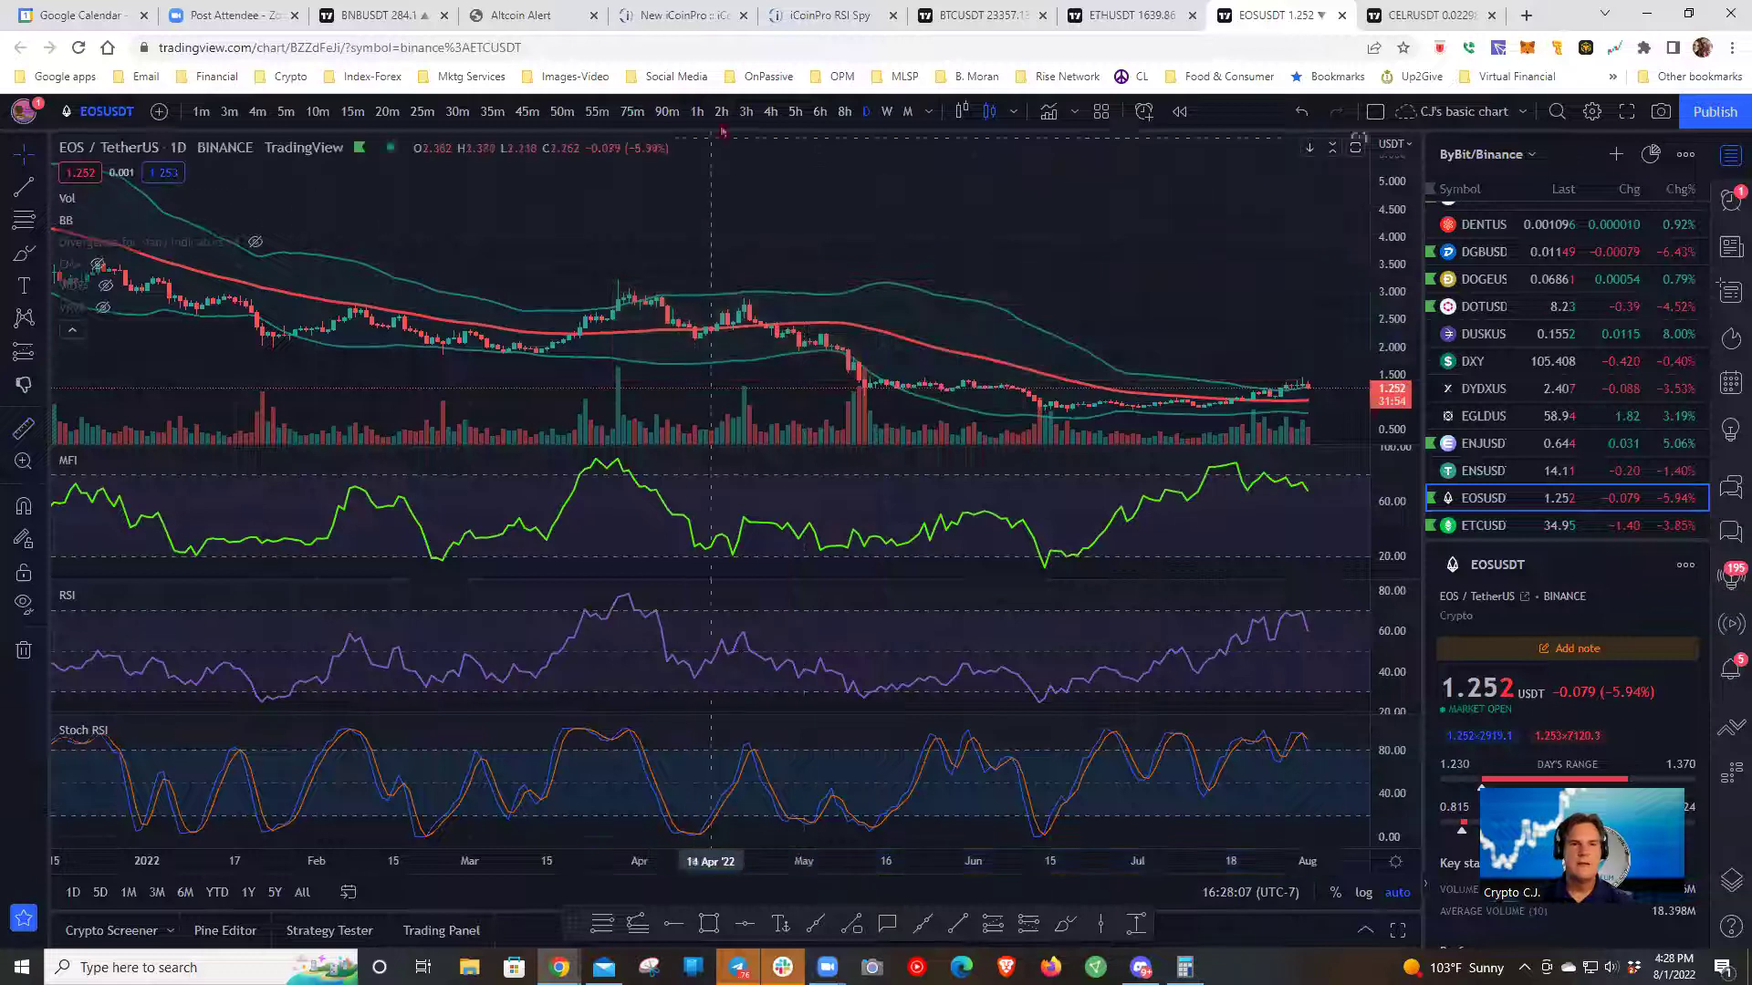
- On the 1-hour chart, measure from the late-July low, then clear the measurement
{"action": "left_click", "coordinate": [697, 111]}
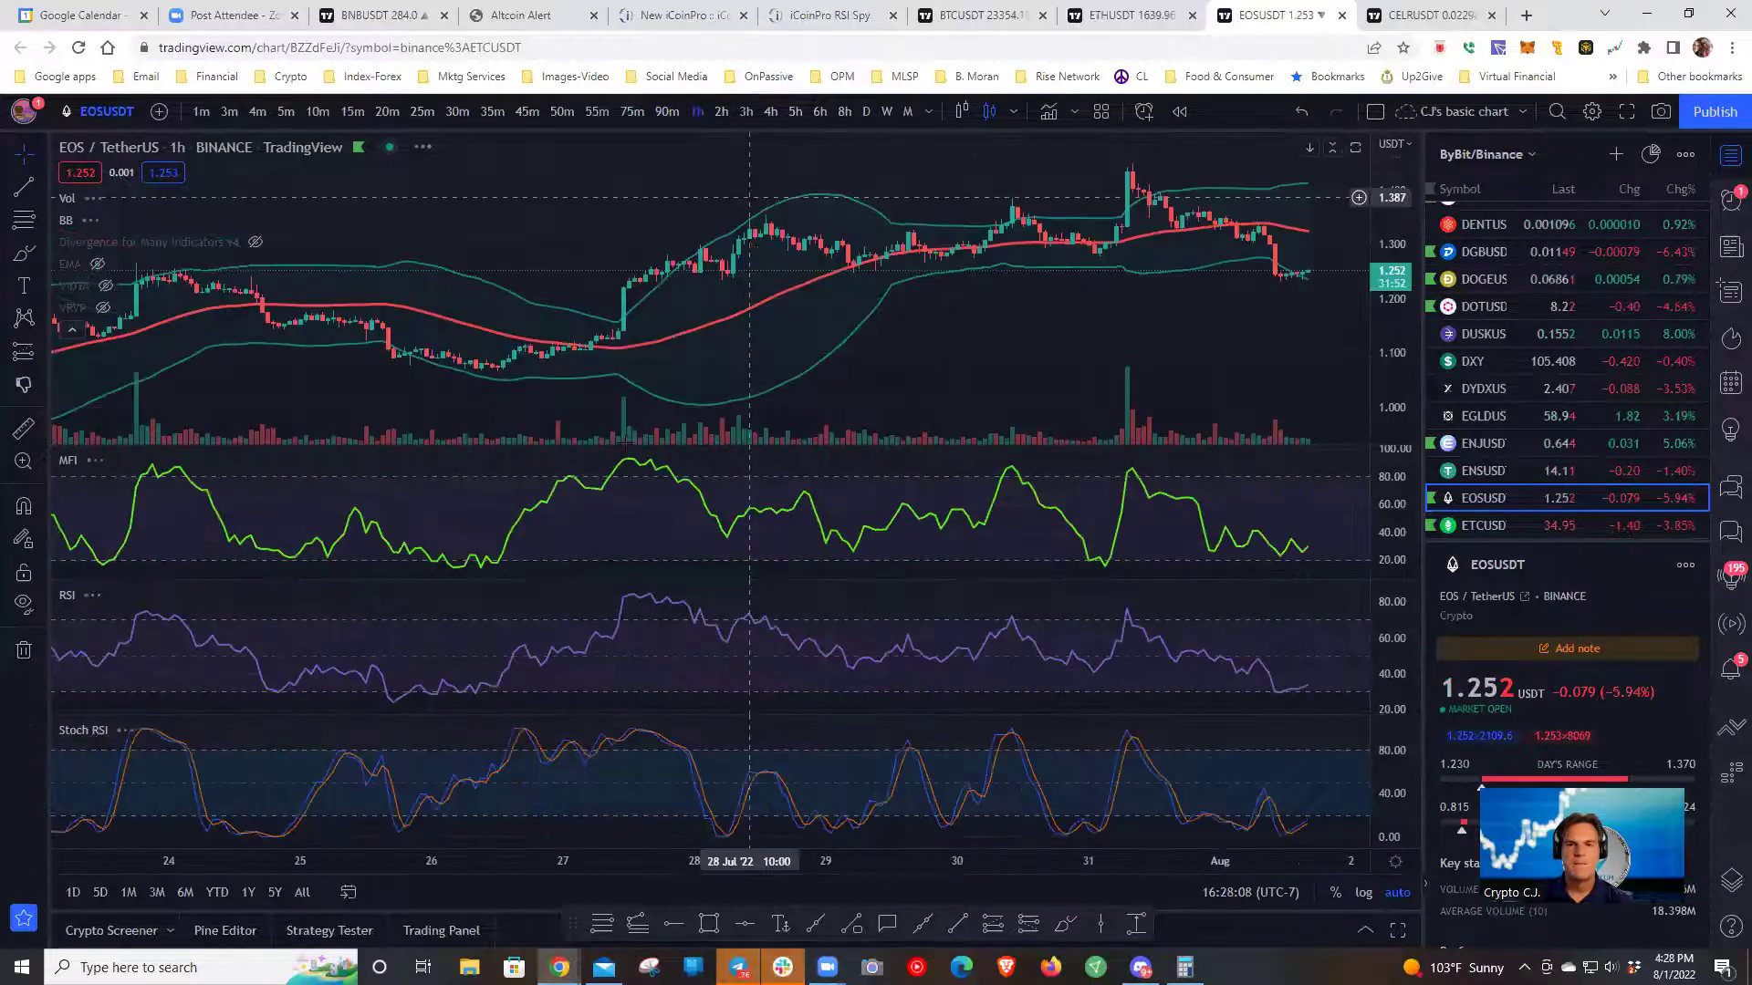
{"action": "key", "text": "shift"}
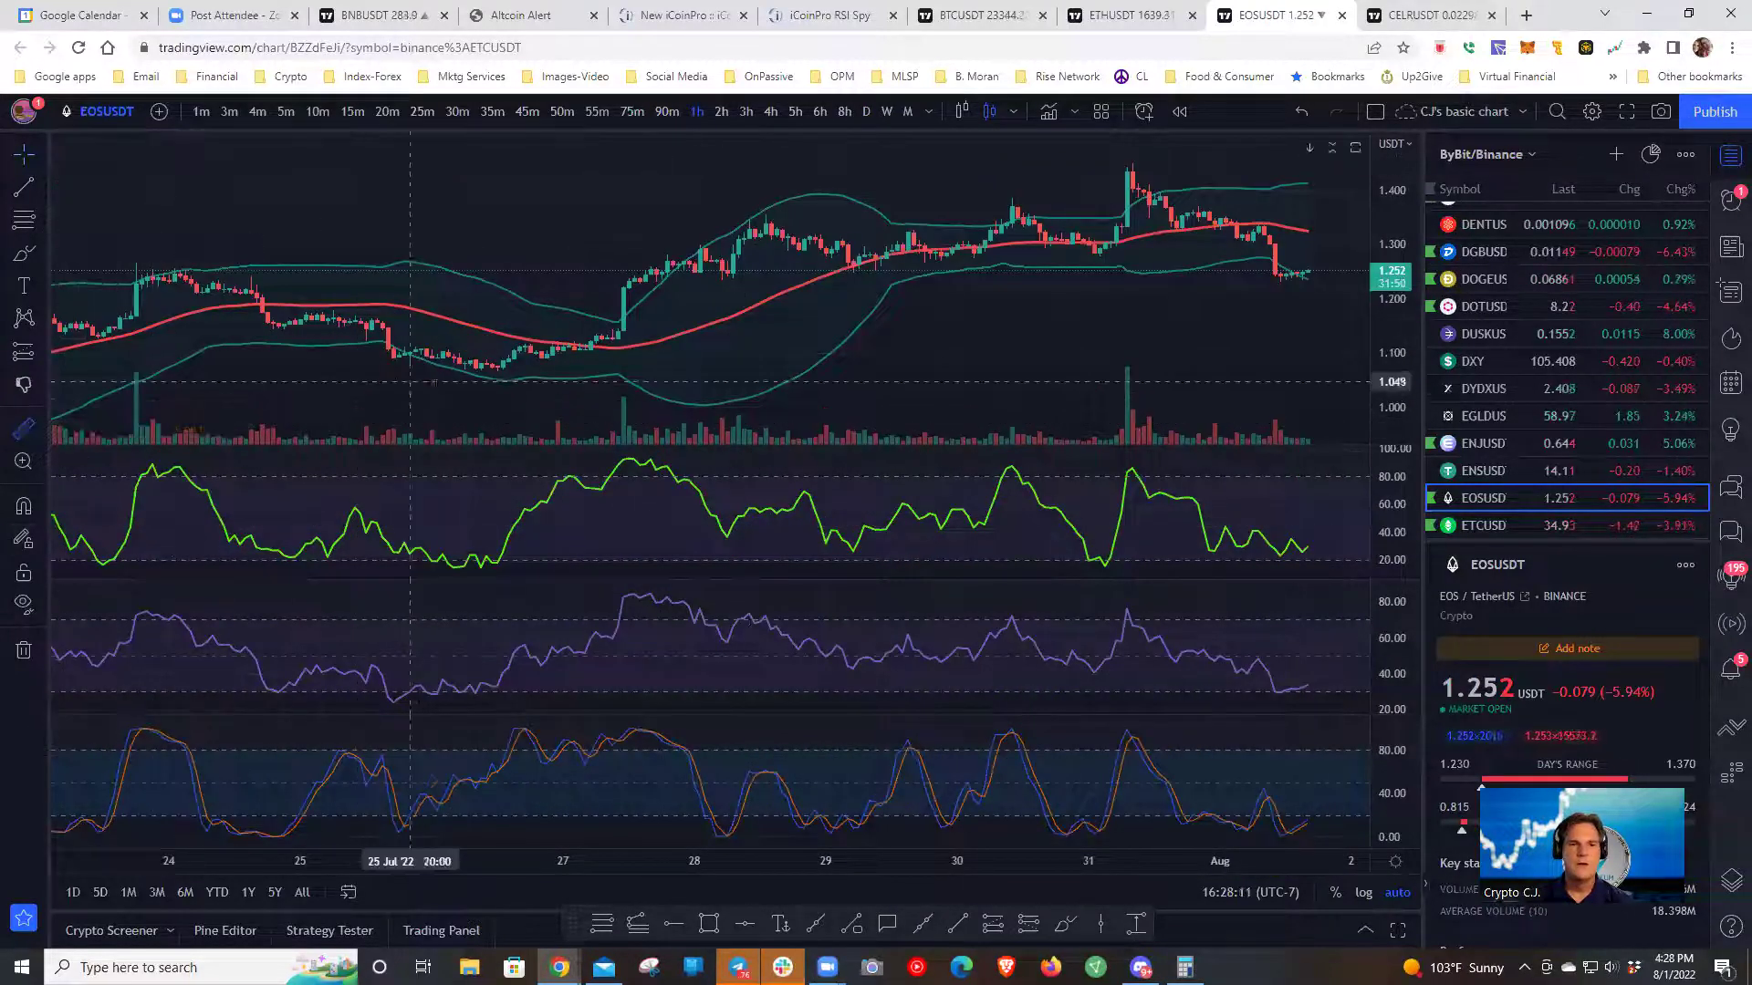
{"action": "left_click", "coordinate": [482, 368]}
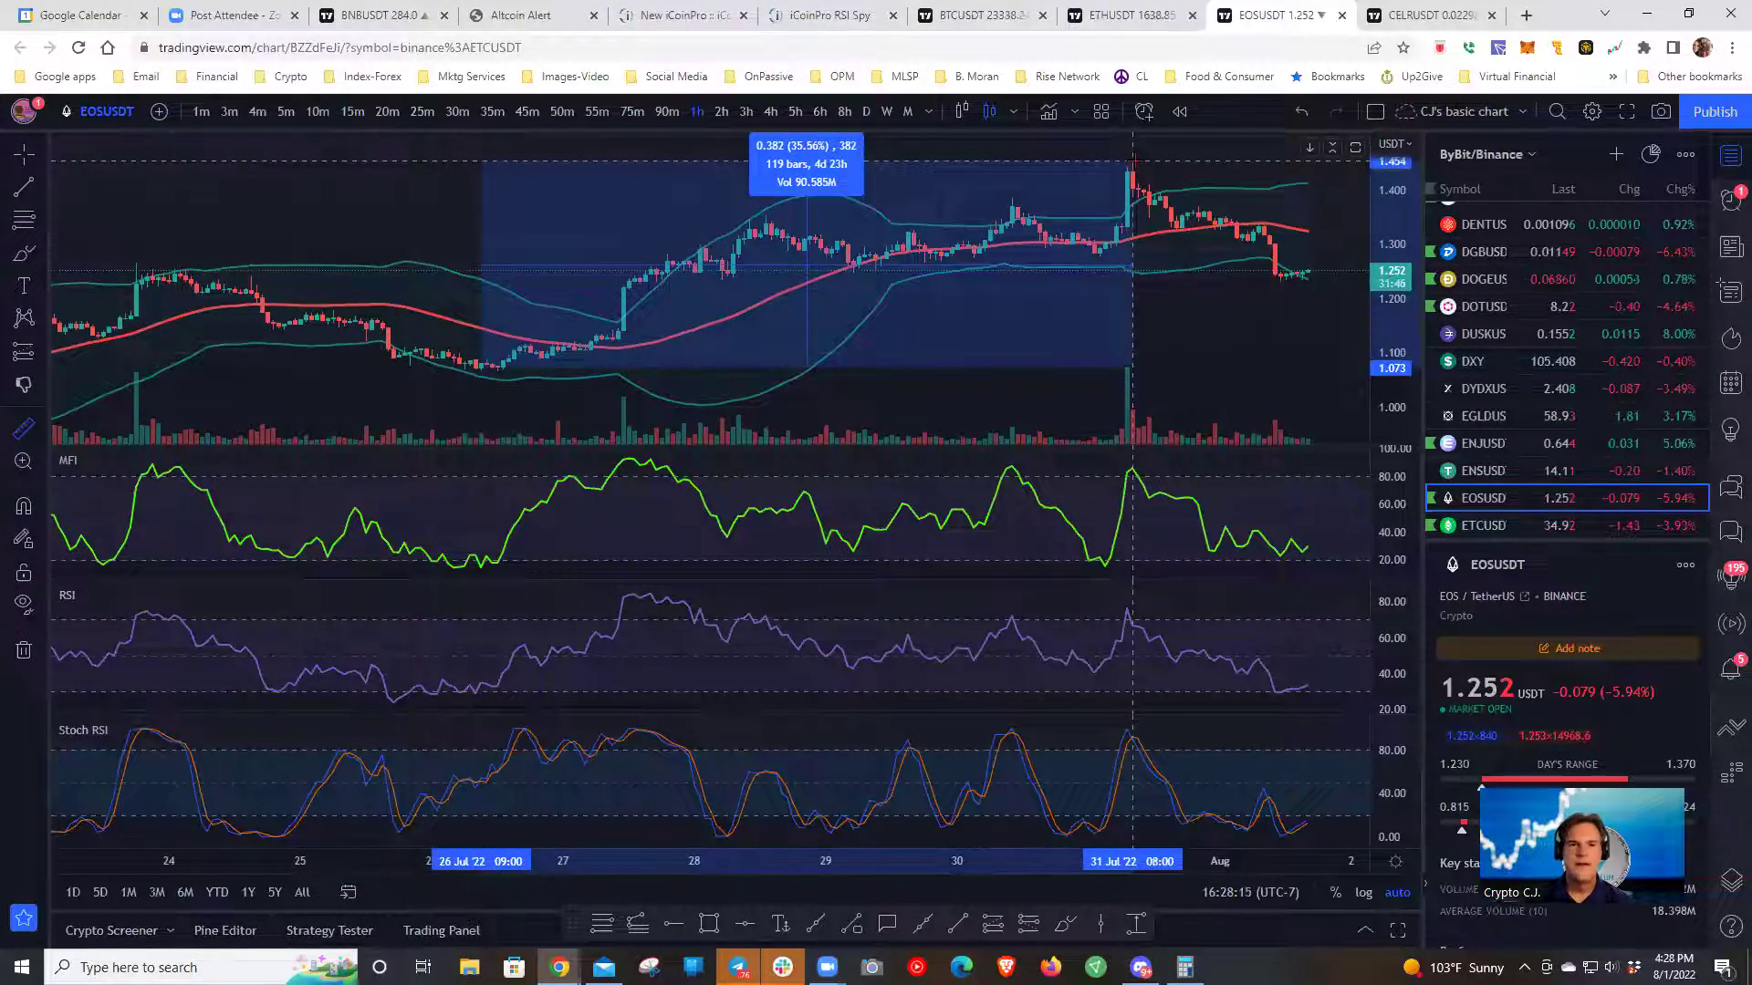
{"action": "left_click", "coordinate": [1286, 283]}
{"action": "left_click", "coordinate": [575, 273]}
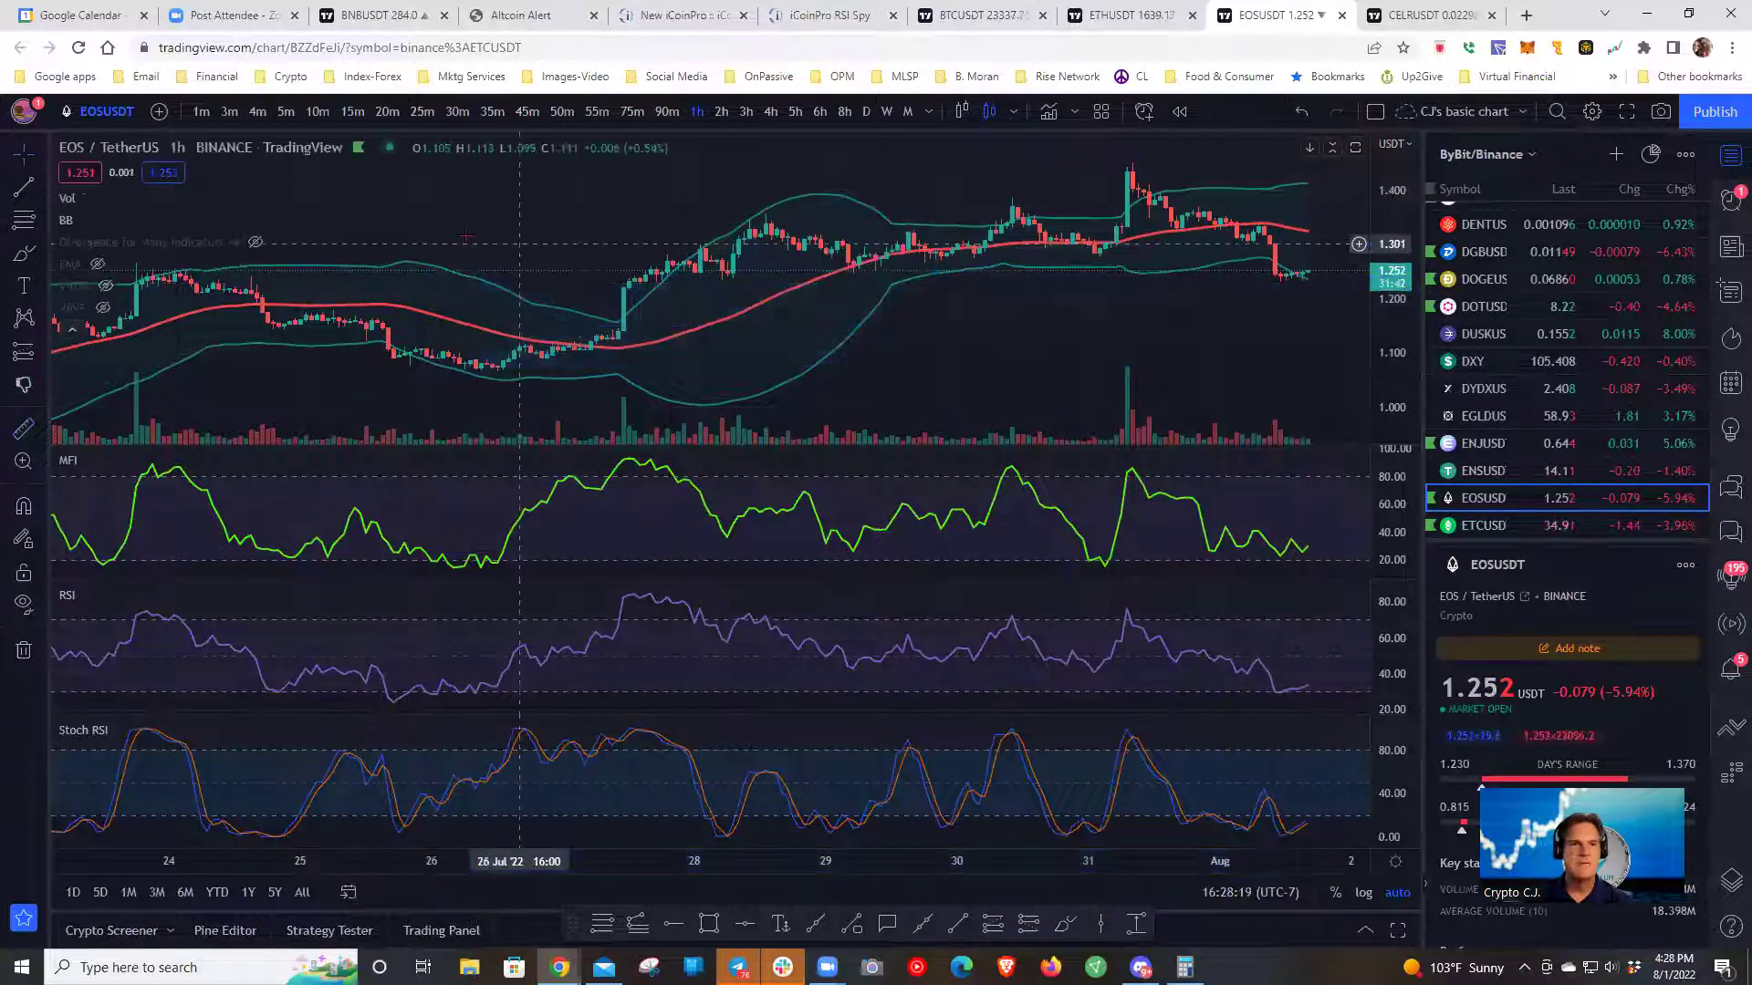
- Switch to 5-minute candles, measure the latest price move, and leave room past the last candle
{"action": "left_click", "coordinate": [286, 111]}
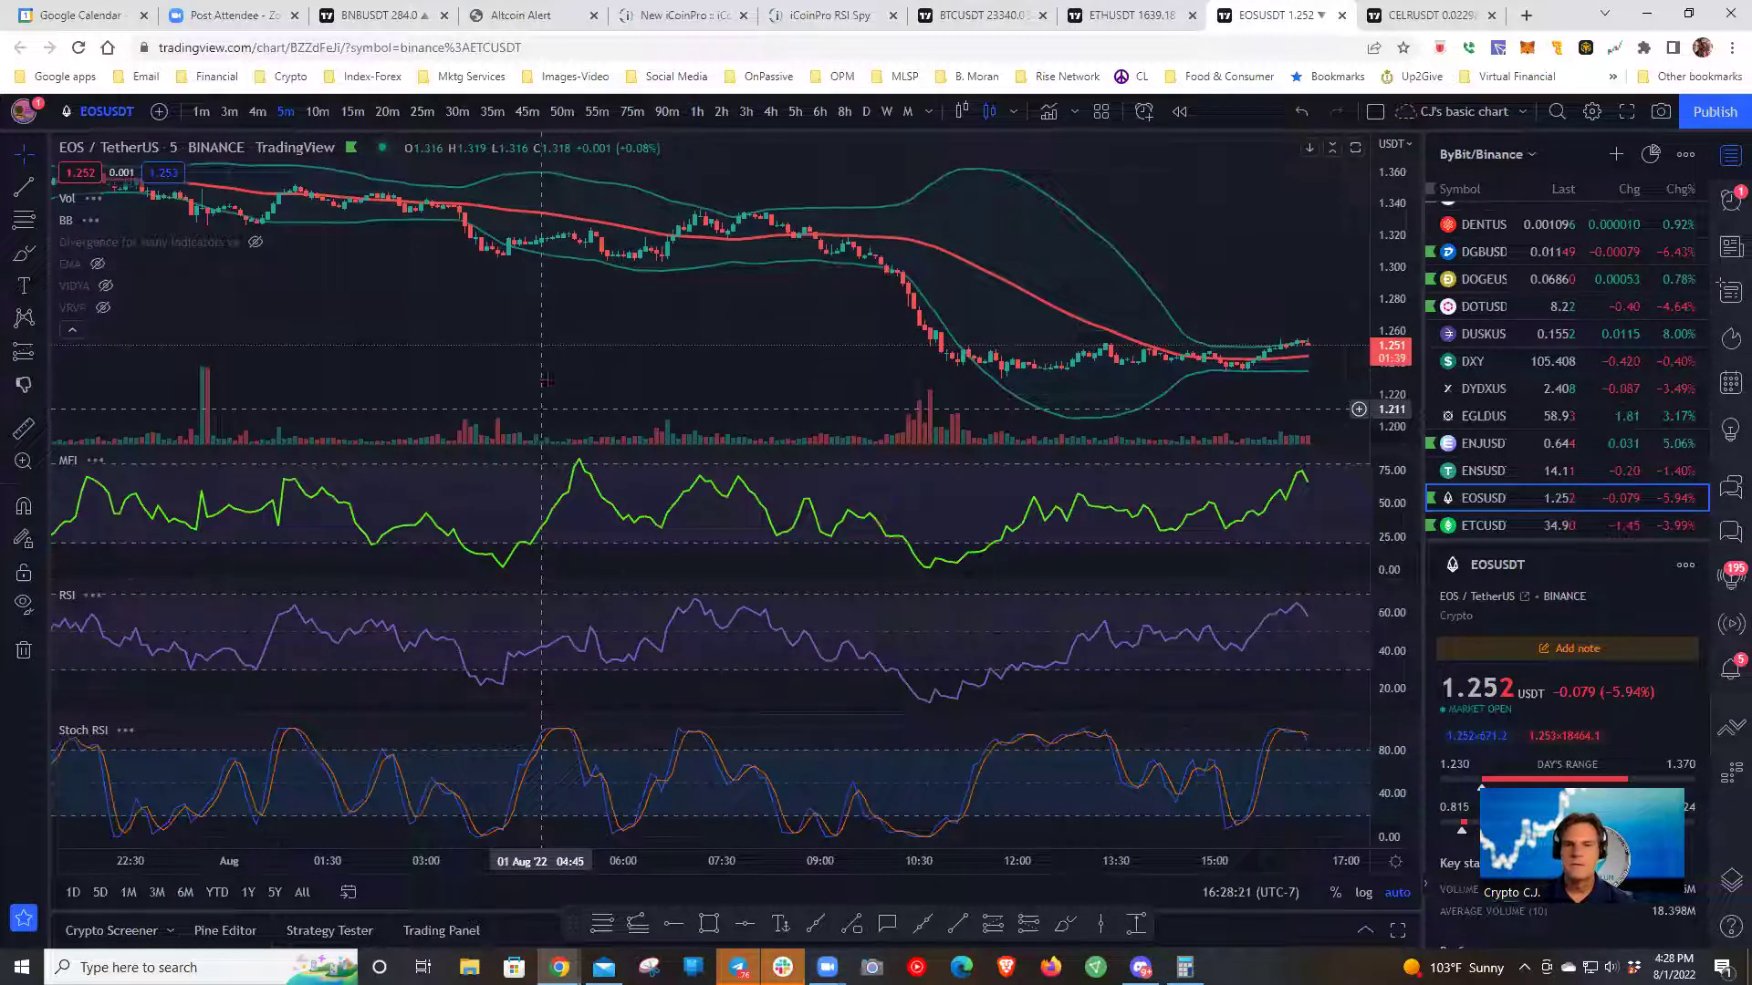
{"action": "scroll", "coordinate": [586, 386], "scroll_direction": "right", "scroll_amount": 3}
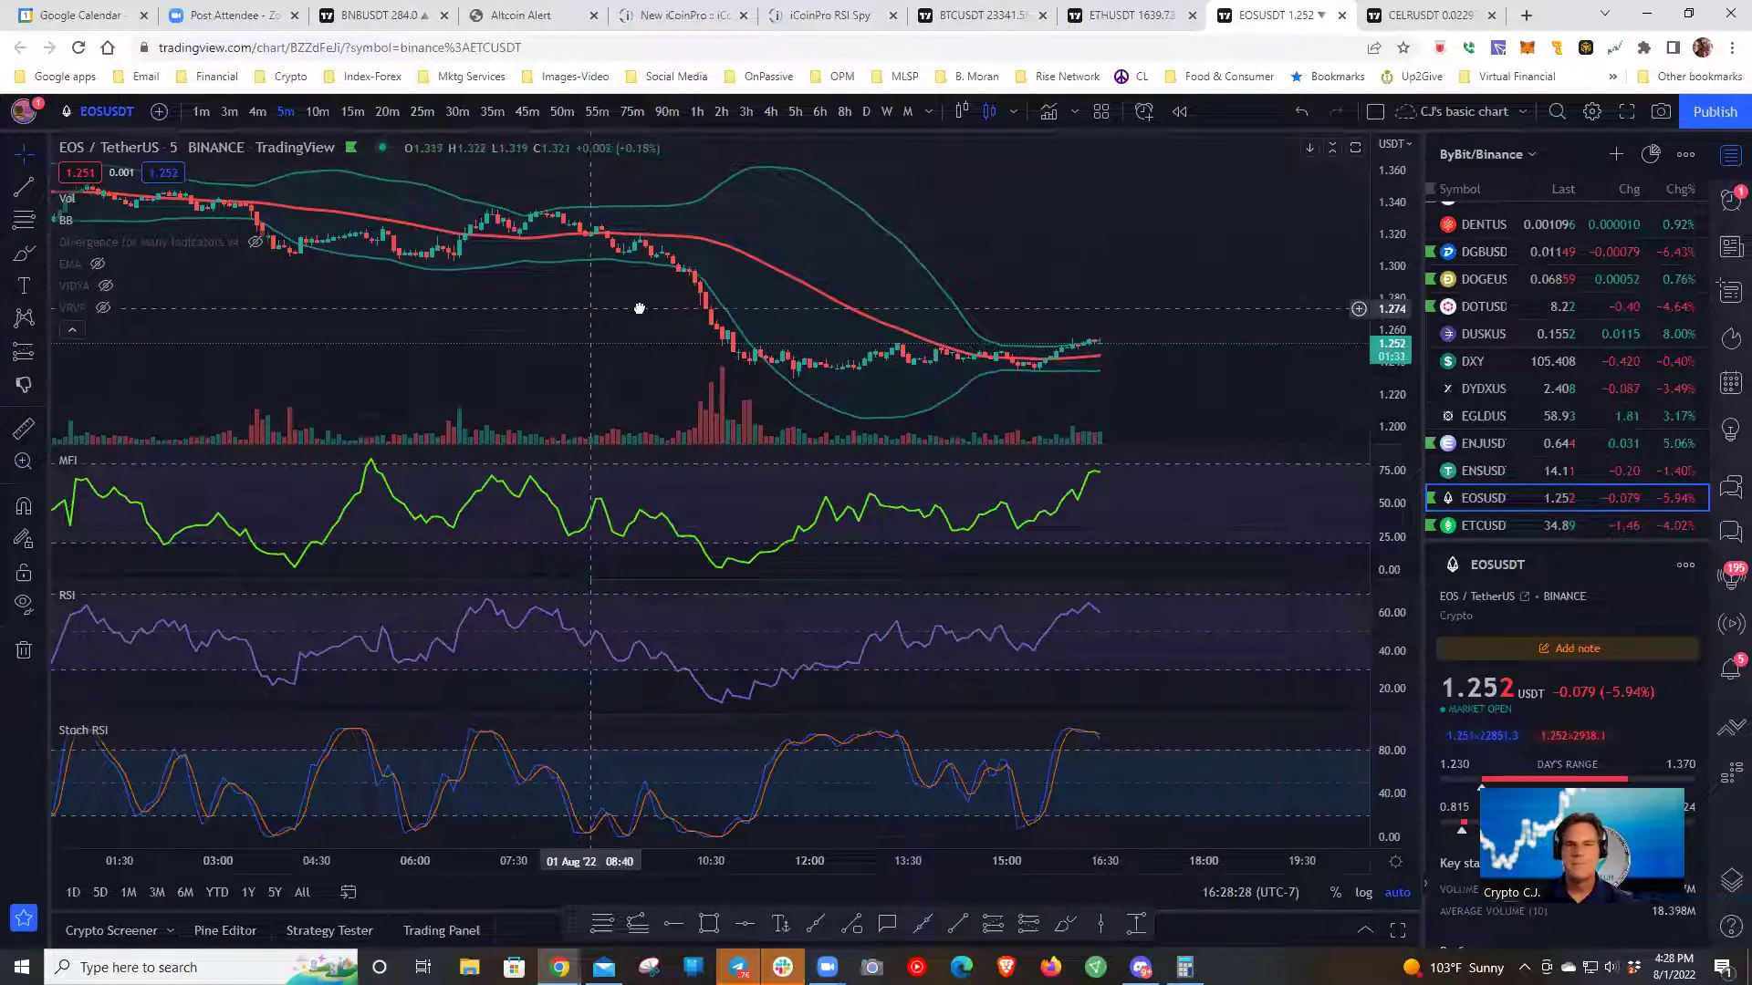
{"action": "scroll", "coordinate": [738, 302], "scroll_direction": "left", "scroll_amount": 2}
{"action": "scroll", "coordinate": [806, 305], "scroll_direction": "right", "scroll_amount": 1}
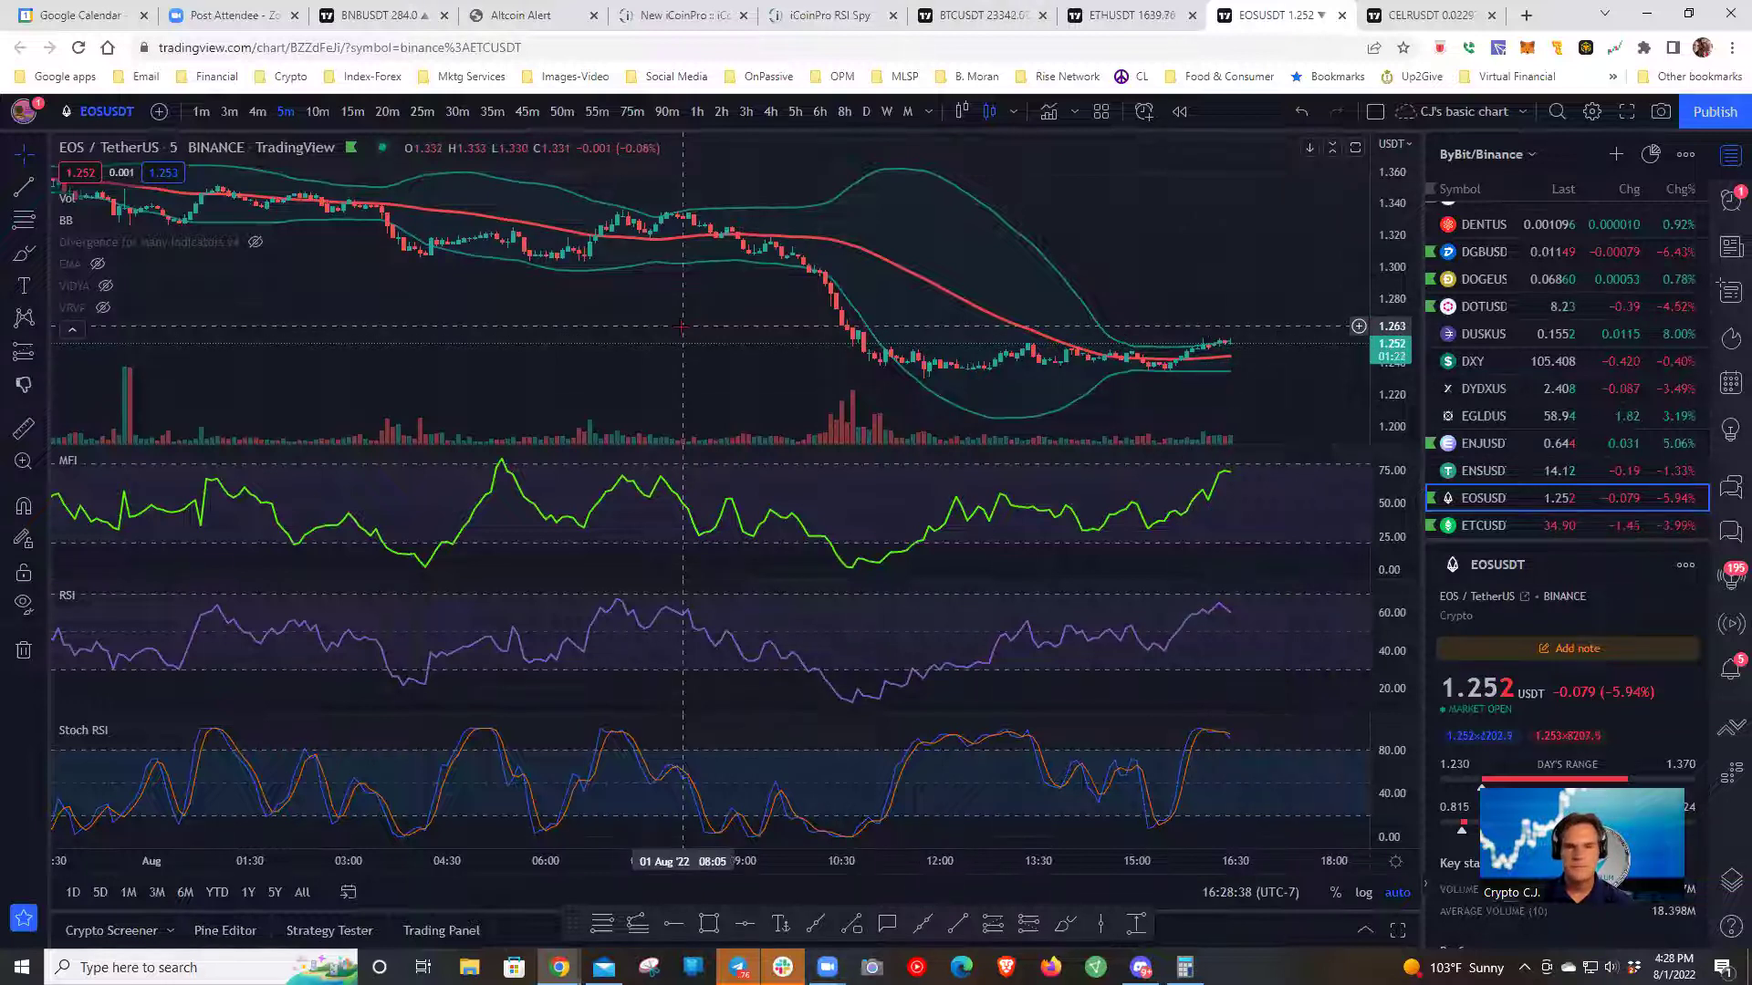
{"action": "scroll", "coordinate": [1159, 374], "scroll_direction": "right", "scroll_amount": 3}
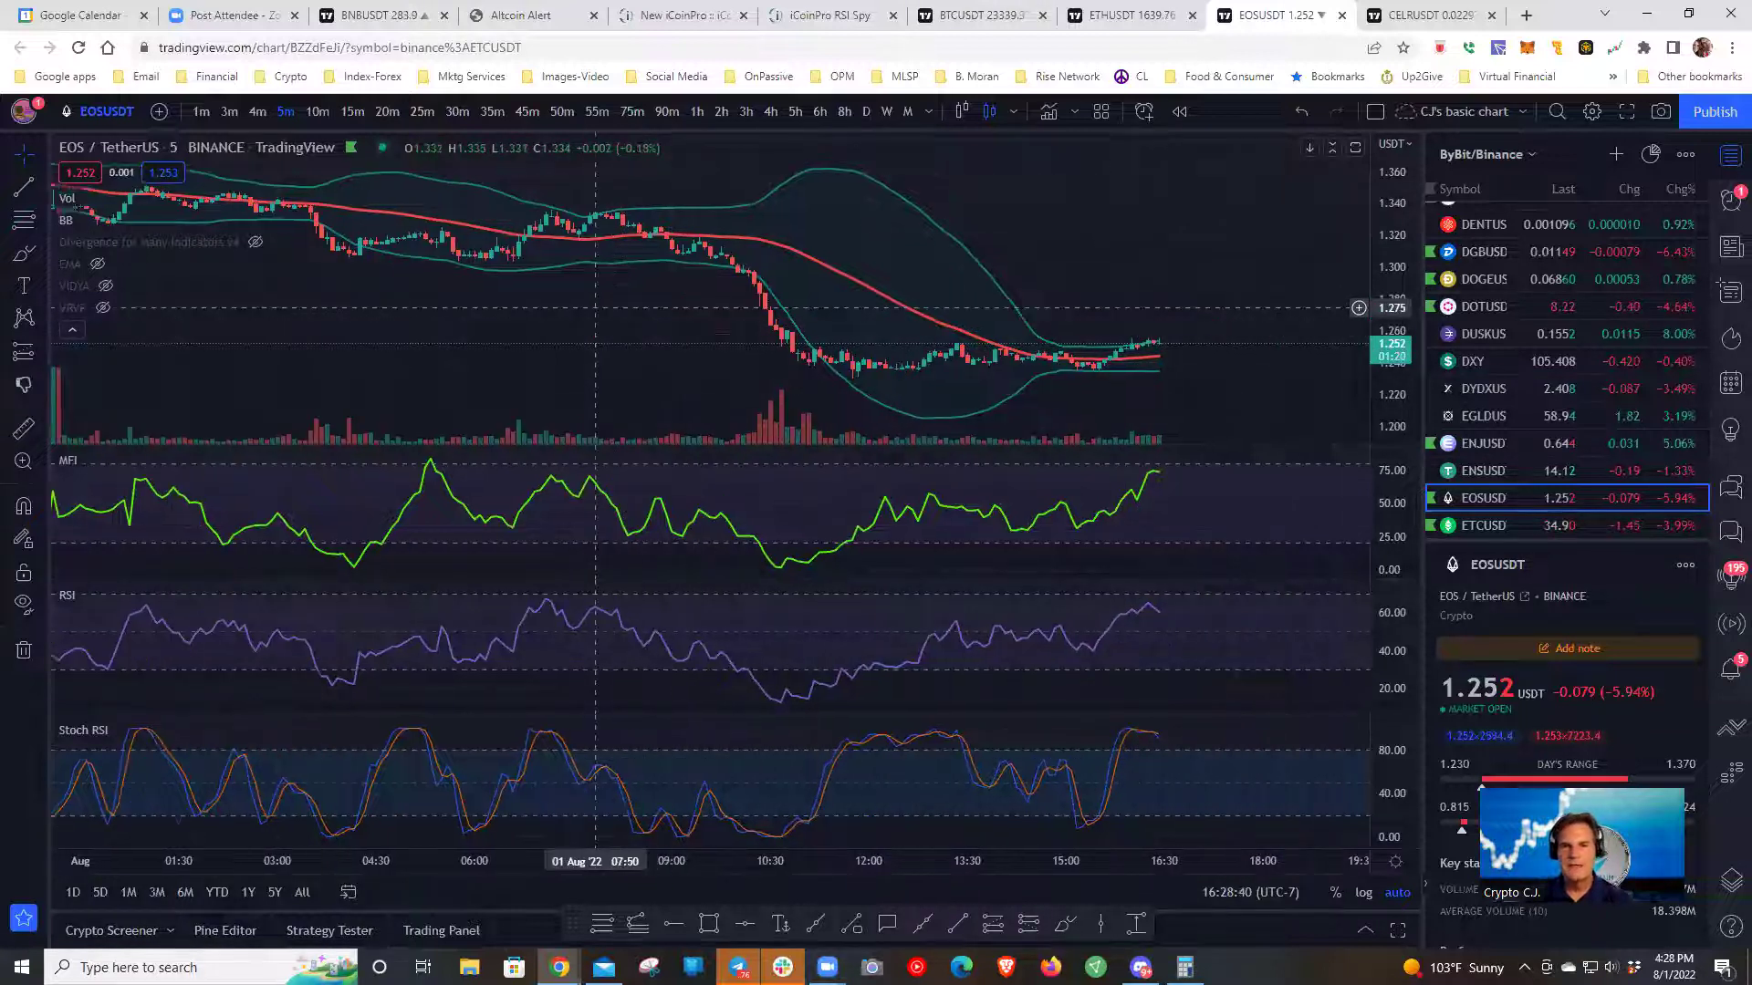
{"action": "left_click", "coordinate": [1148, 372], "text": "shift"}
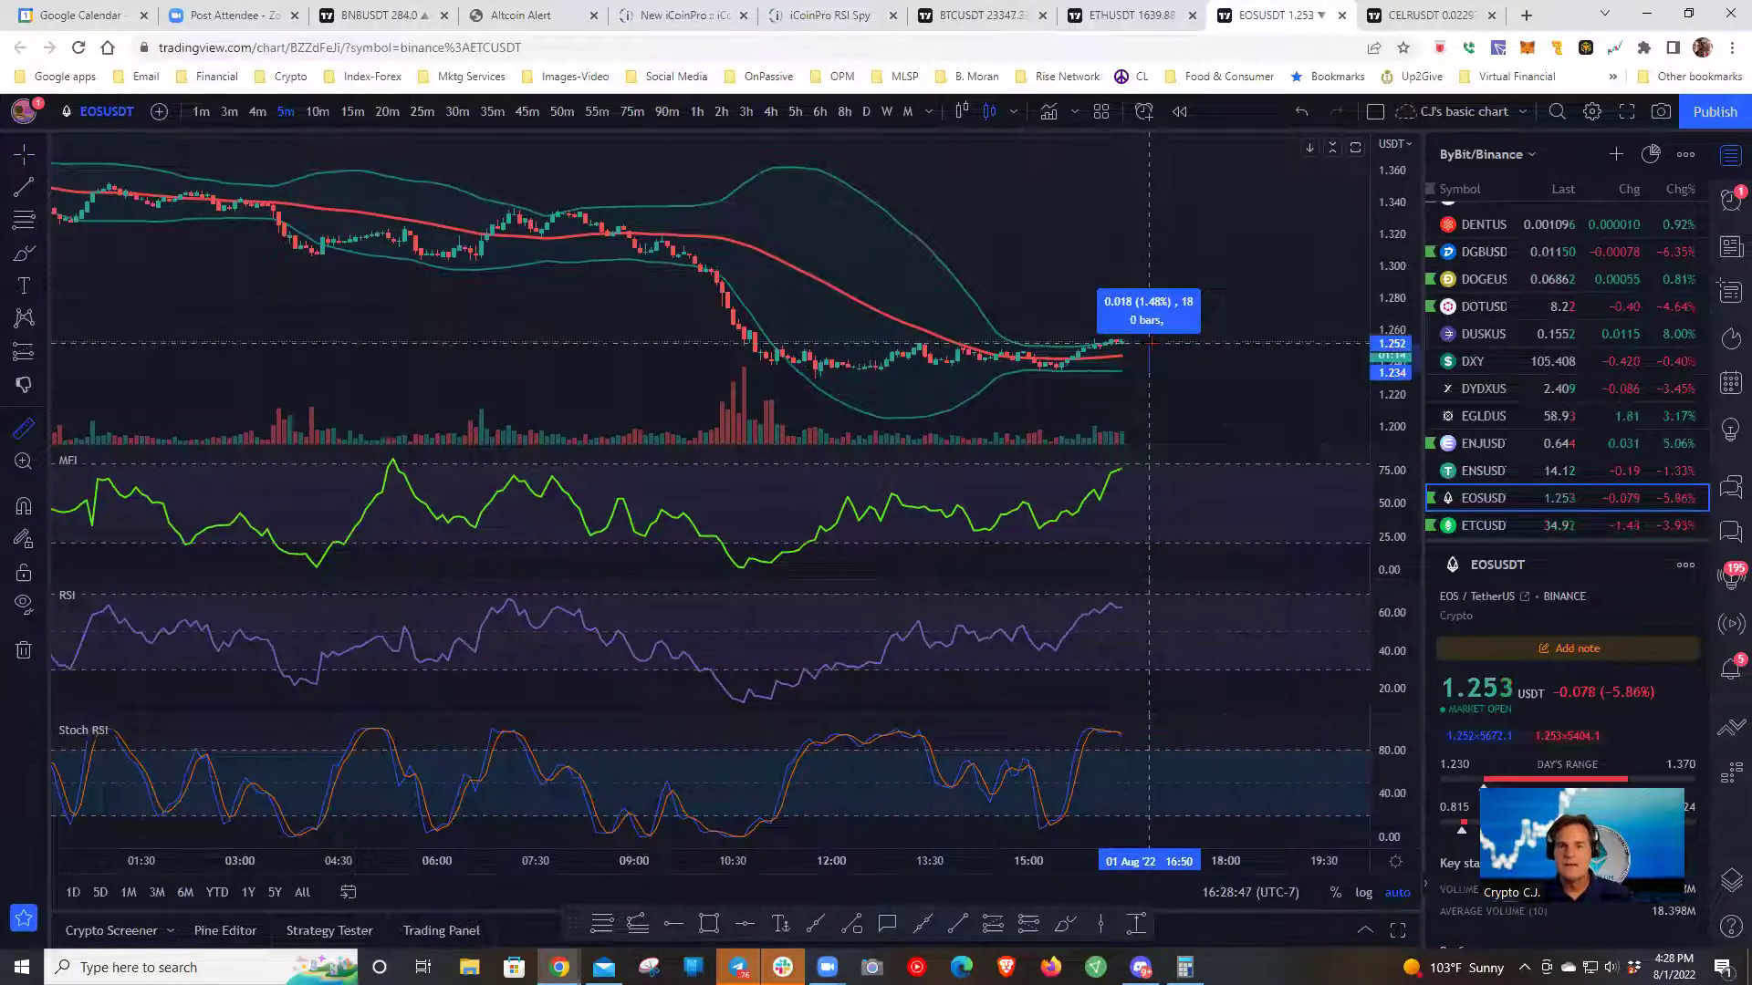
{"action": "left_click", "coordinate": [593, 365]}
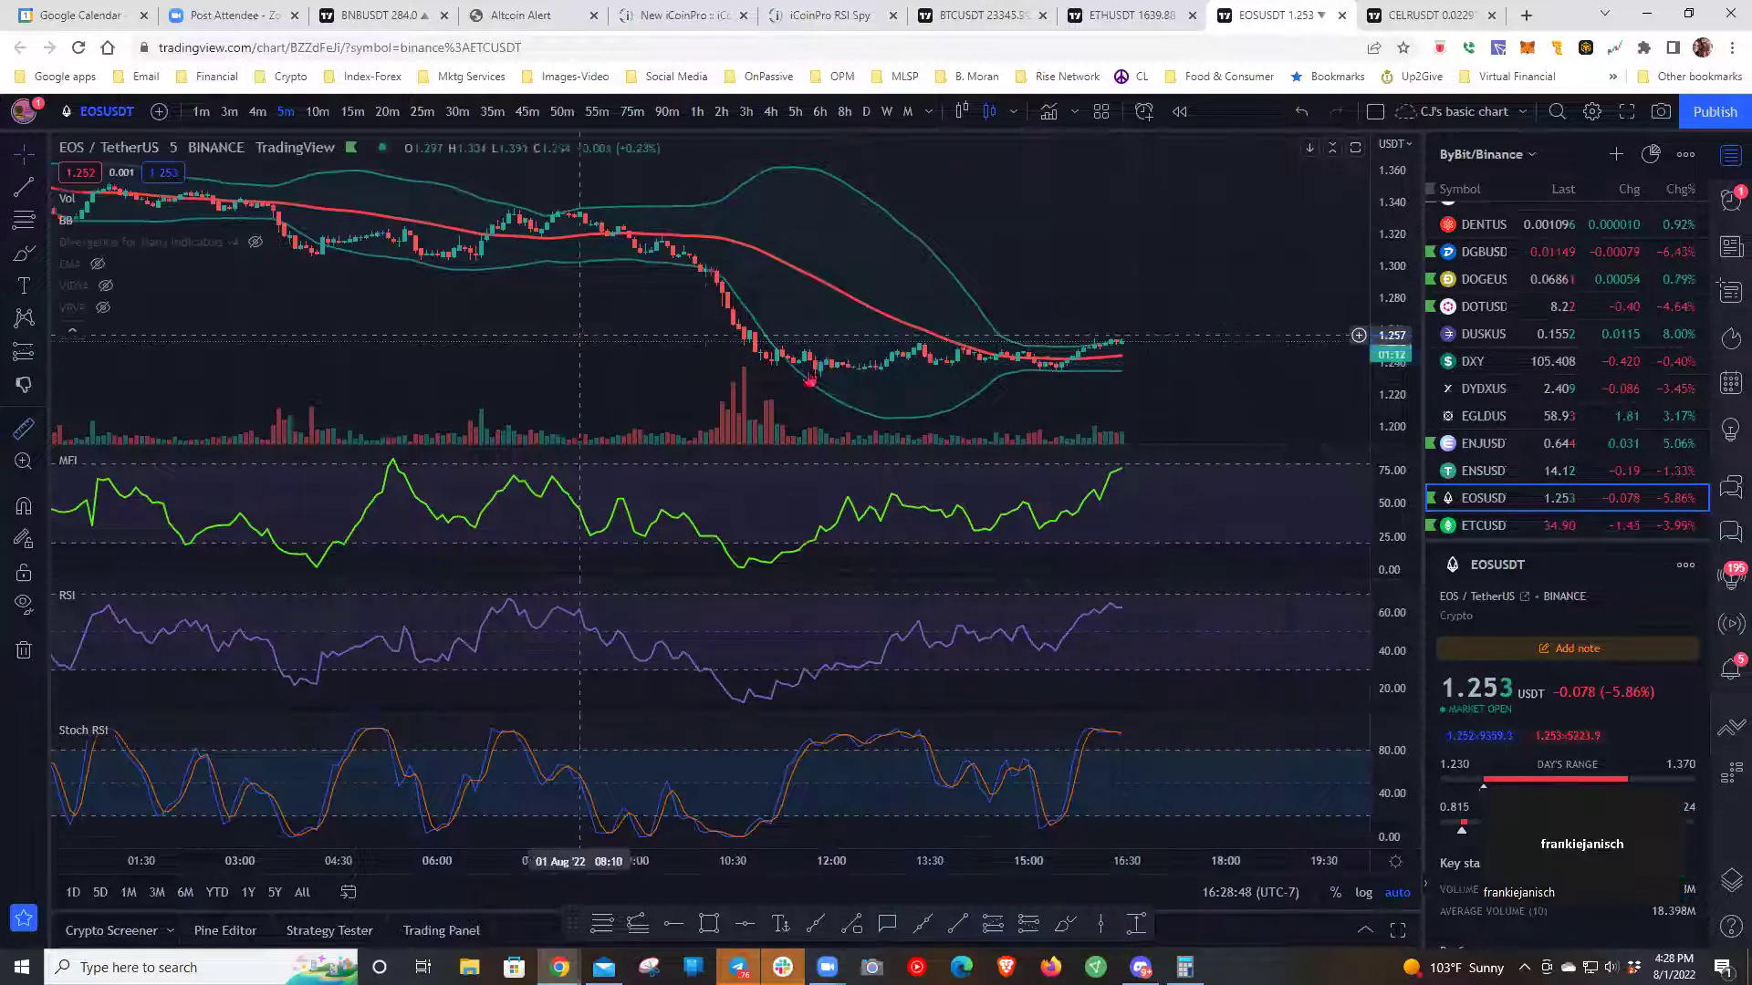
{"action": "scroll", "coordinate": [1060, 378], "scroll_direction": "right", "scroll_amount": 2}
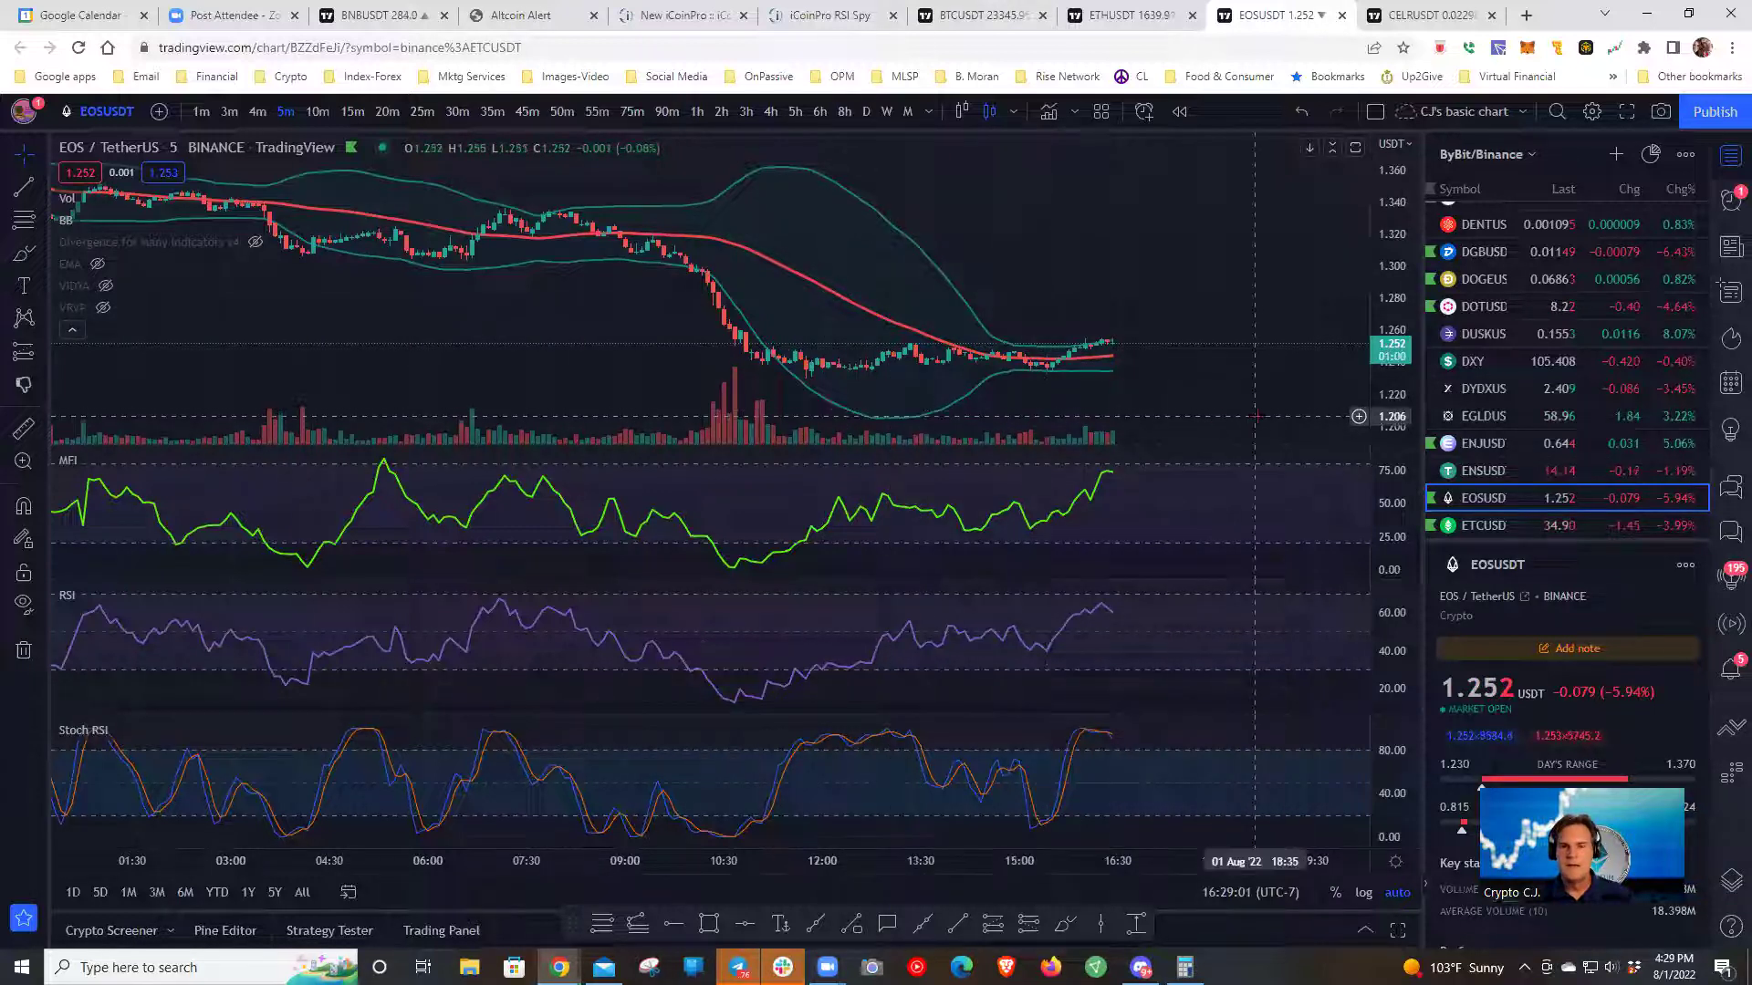
{"action": "left_click_drag", "start_coordinate": [1204, 419], "coordinate": [1055, 402]}
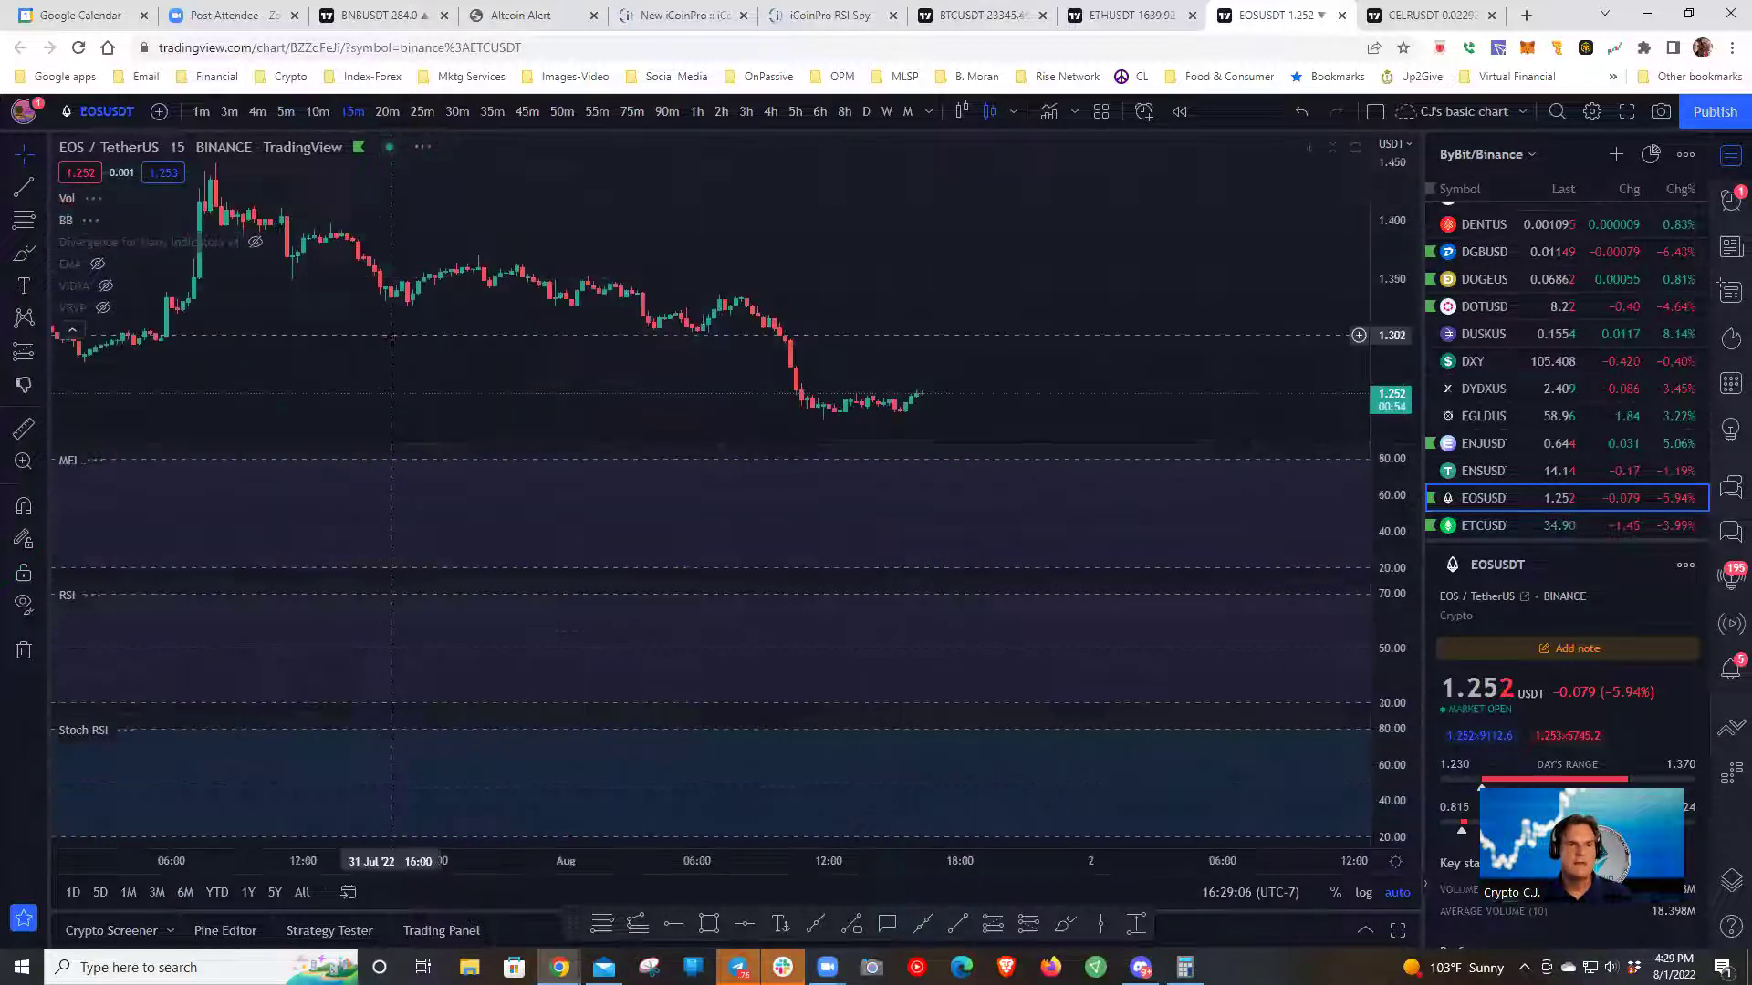
- Show the Divergence for Many Indicators v4 signals and pan back to the 30 July bars
{"action": "scroll", "coordinate": [589, 343], "scroll_direction": "left", "scroll_amount": 3}
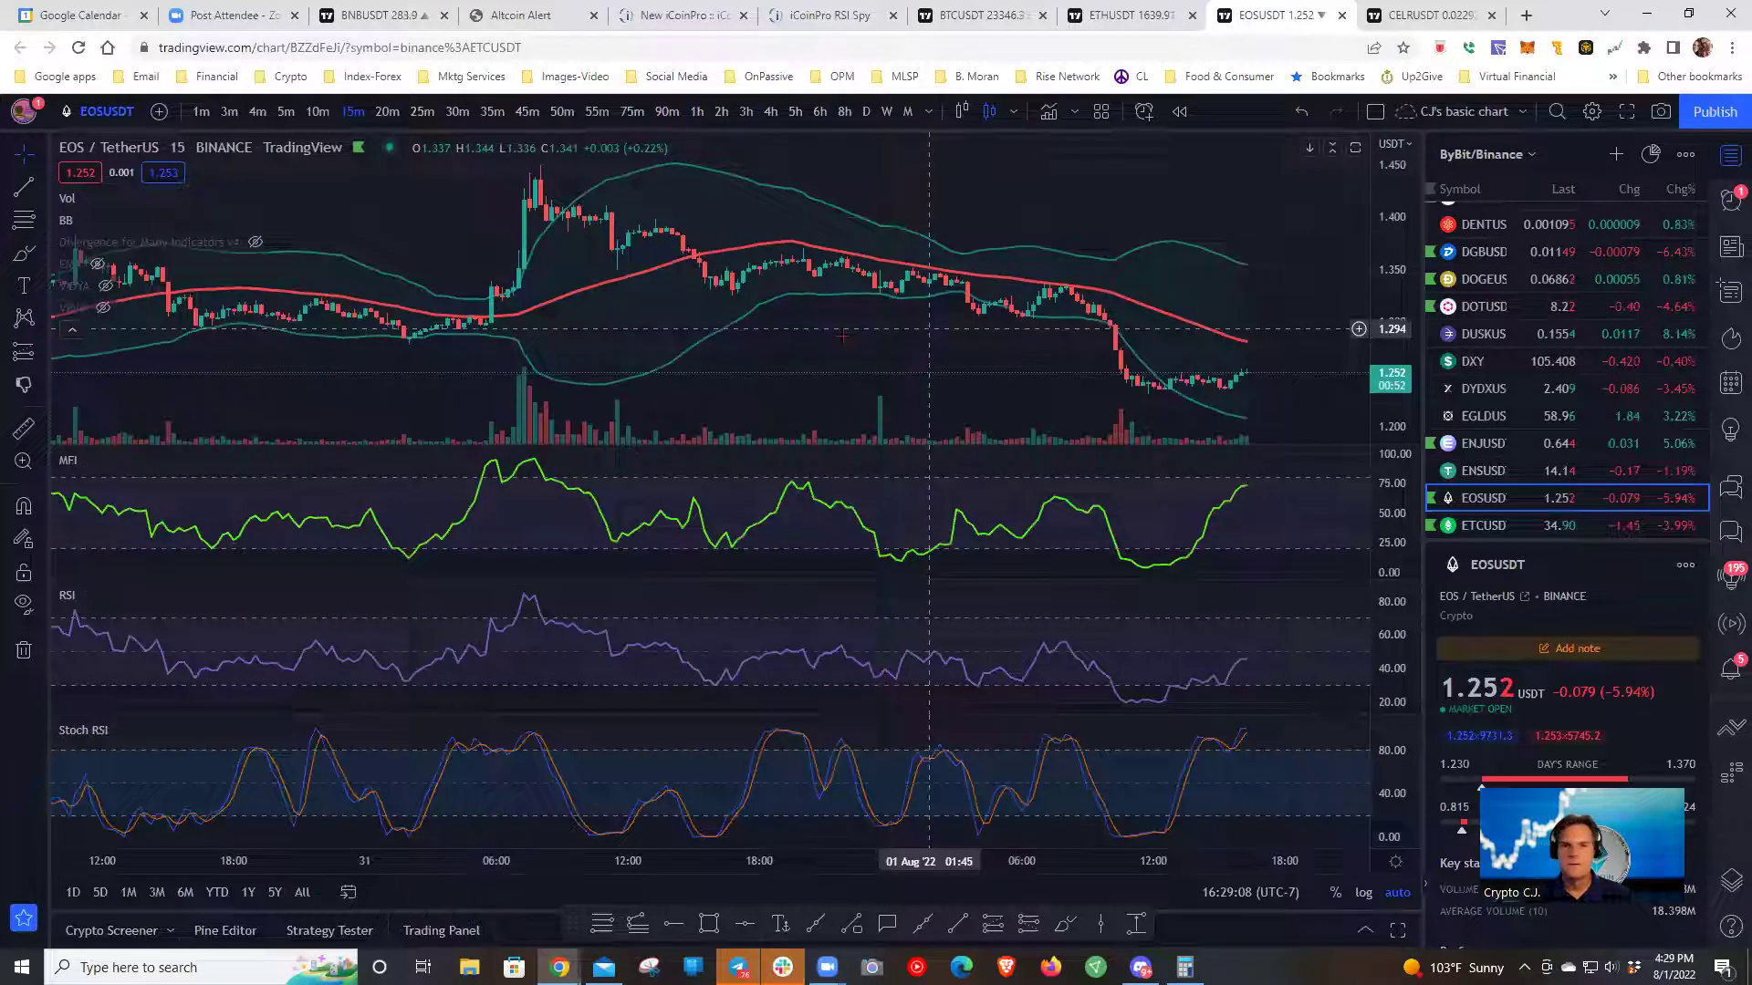
{"action": "left_click", "coordinate": [256, 245]}
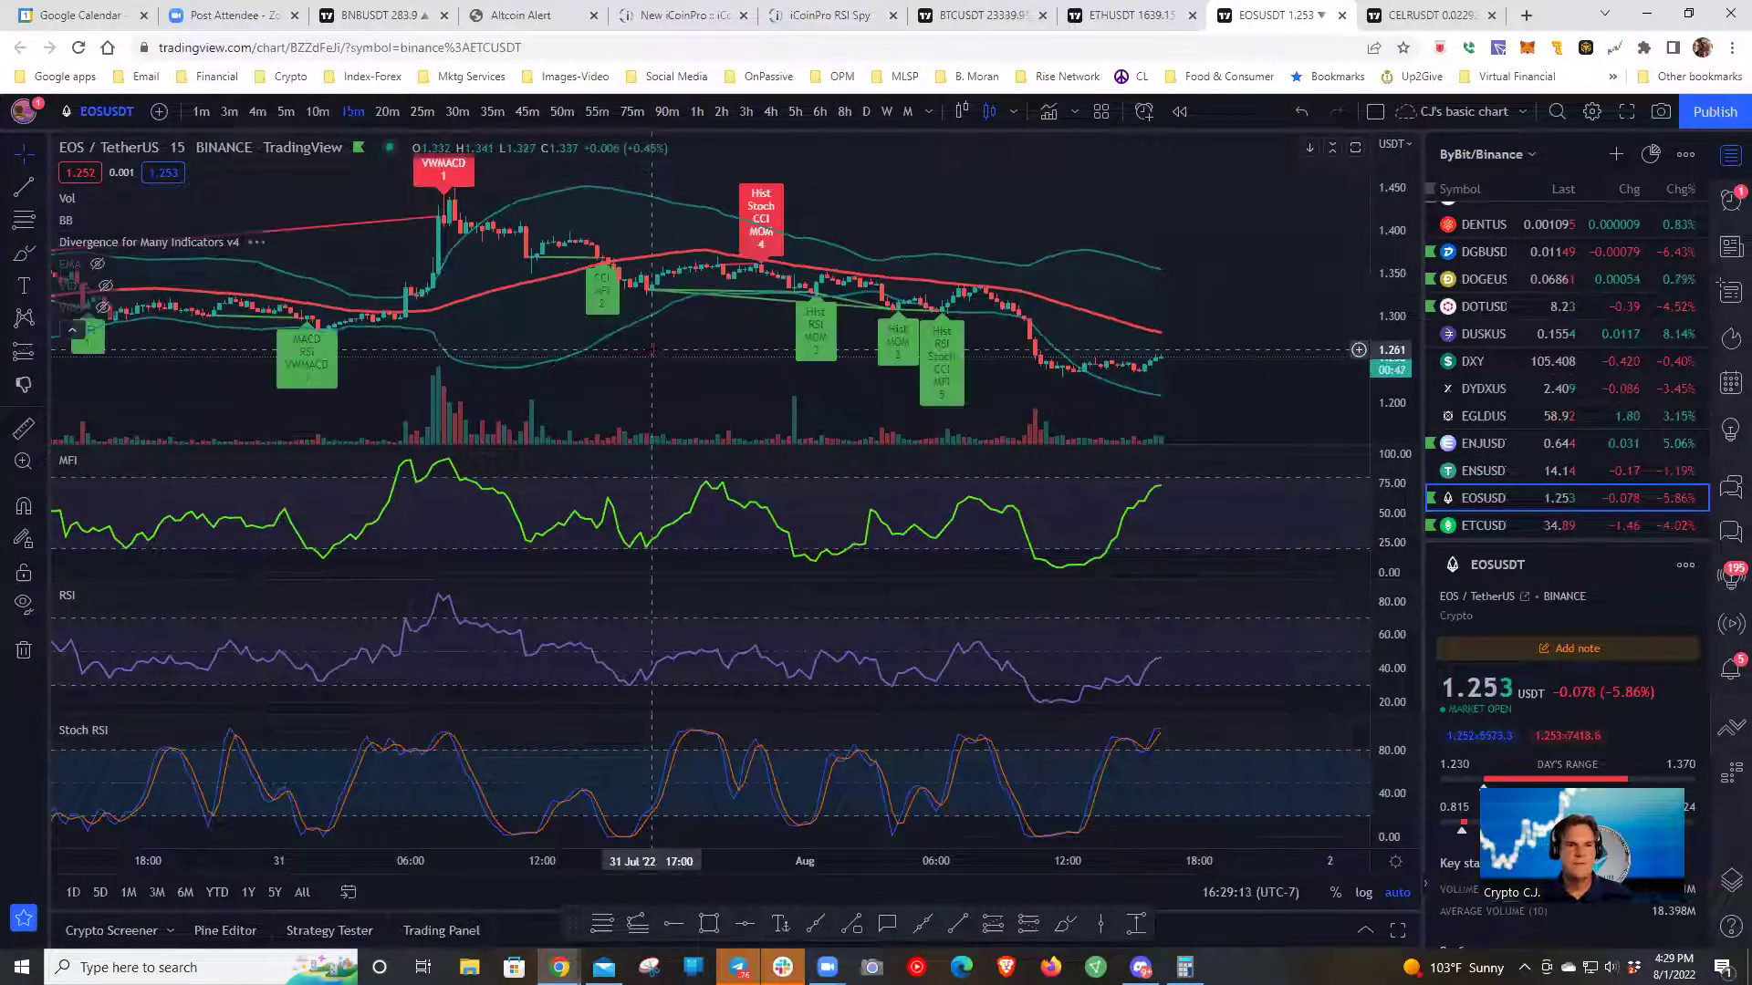
{"action": "left_click_drag", "start_coordinate": [713, 372], "coordinate": [720, 372]}
{"action": "left_click_drag", "start_coordinate": [869, 373], "coordinate": [1053, 372]}
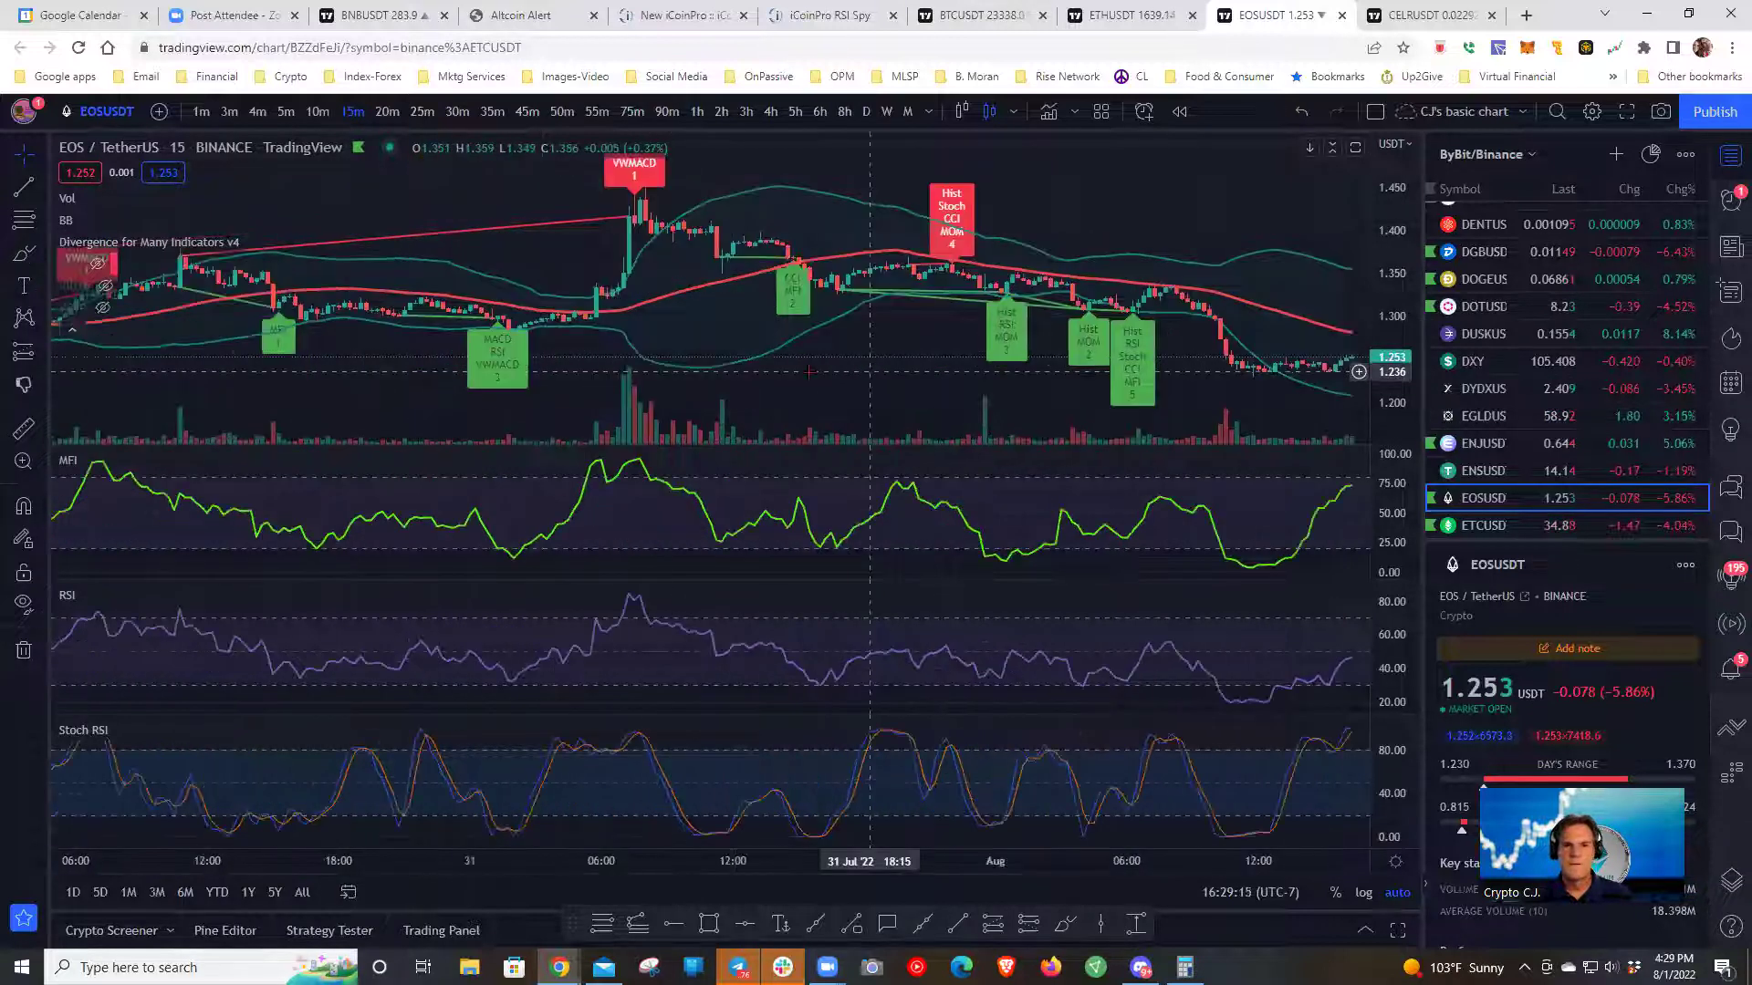
- Measure the rise from the 30 July 15:15 bar to the 31 July spike, then clear it
{"action": "left_click", "coordinate": [278, 303], "text": "shift"}
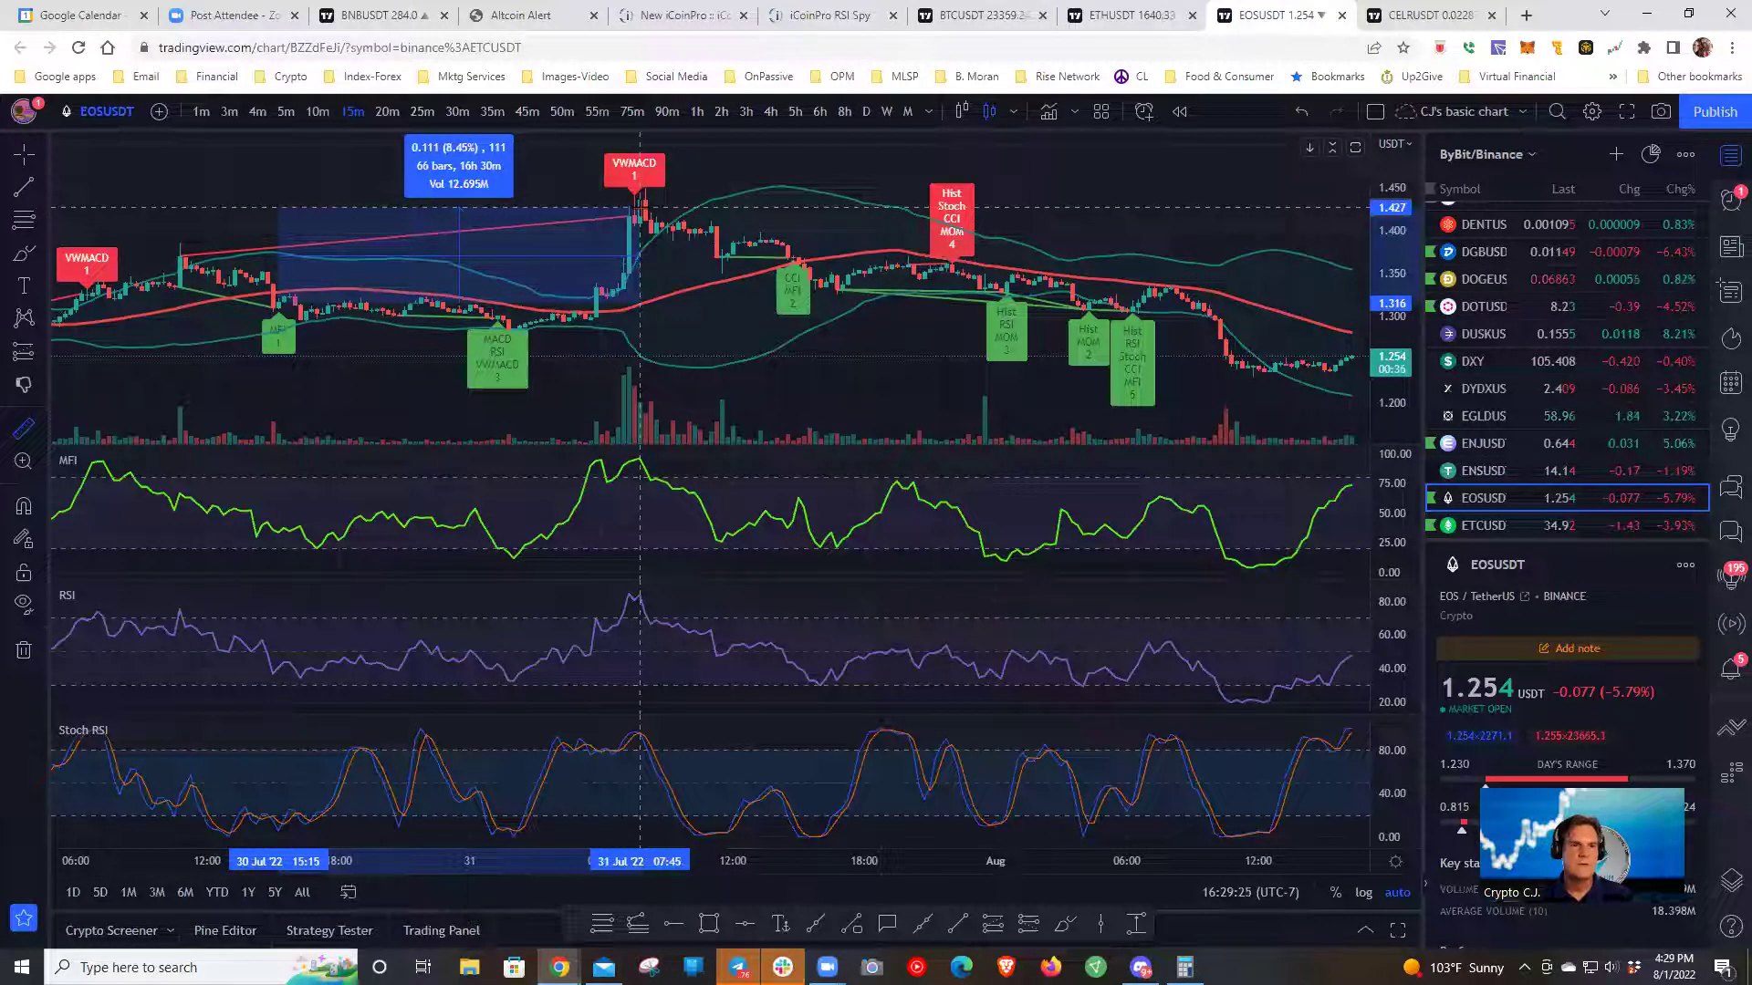
{"action": "left_click", "coordinate": [640, 207]}
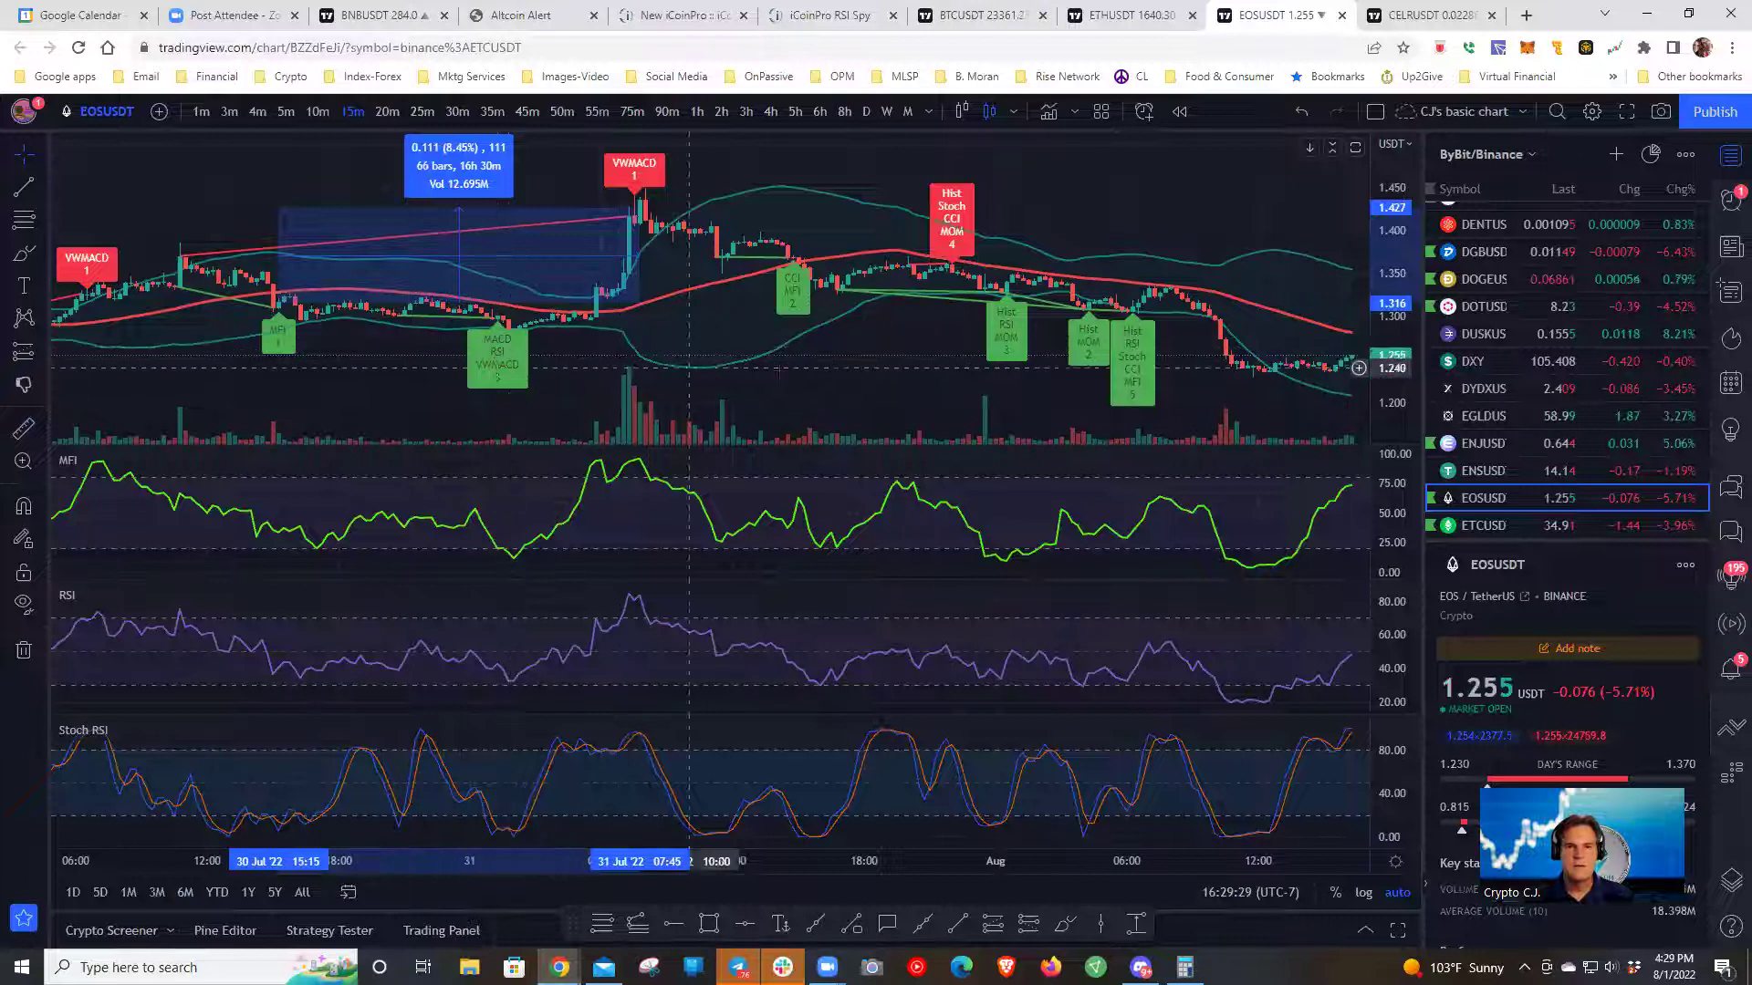
{"action": "left_click", "coordinate": [497, 357]}
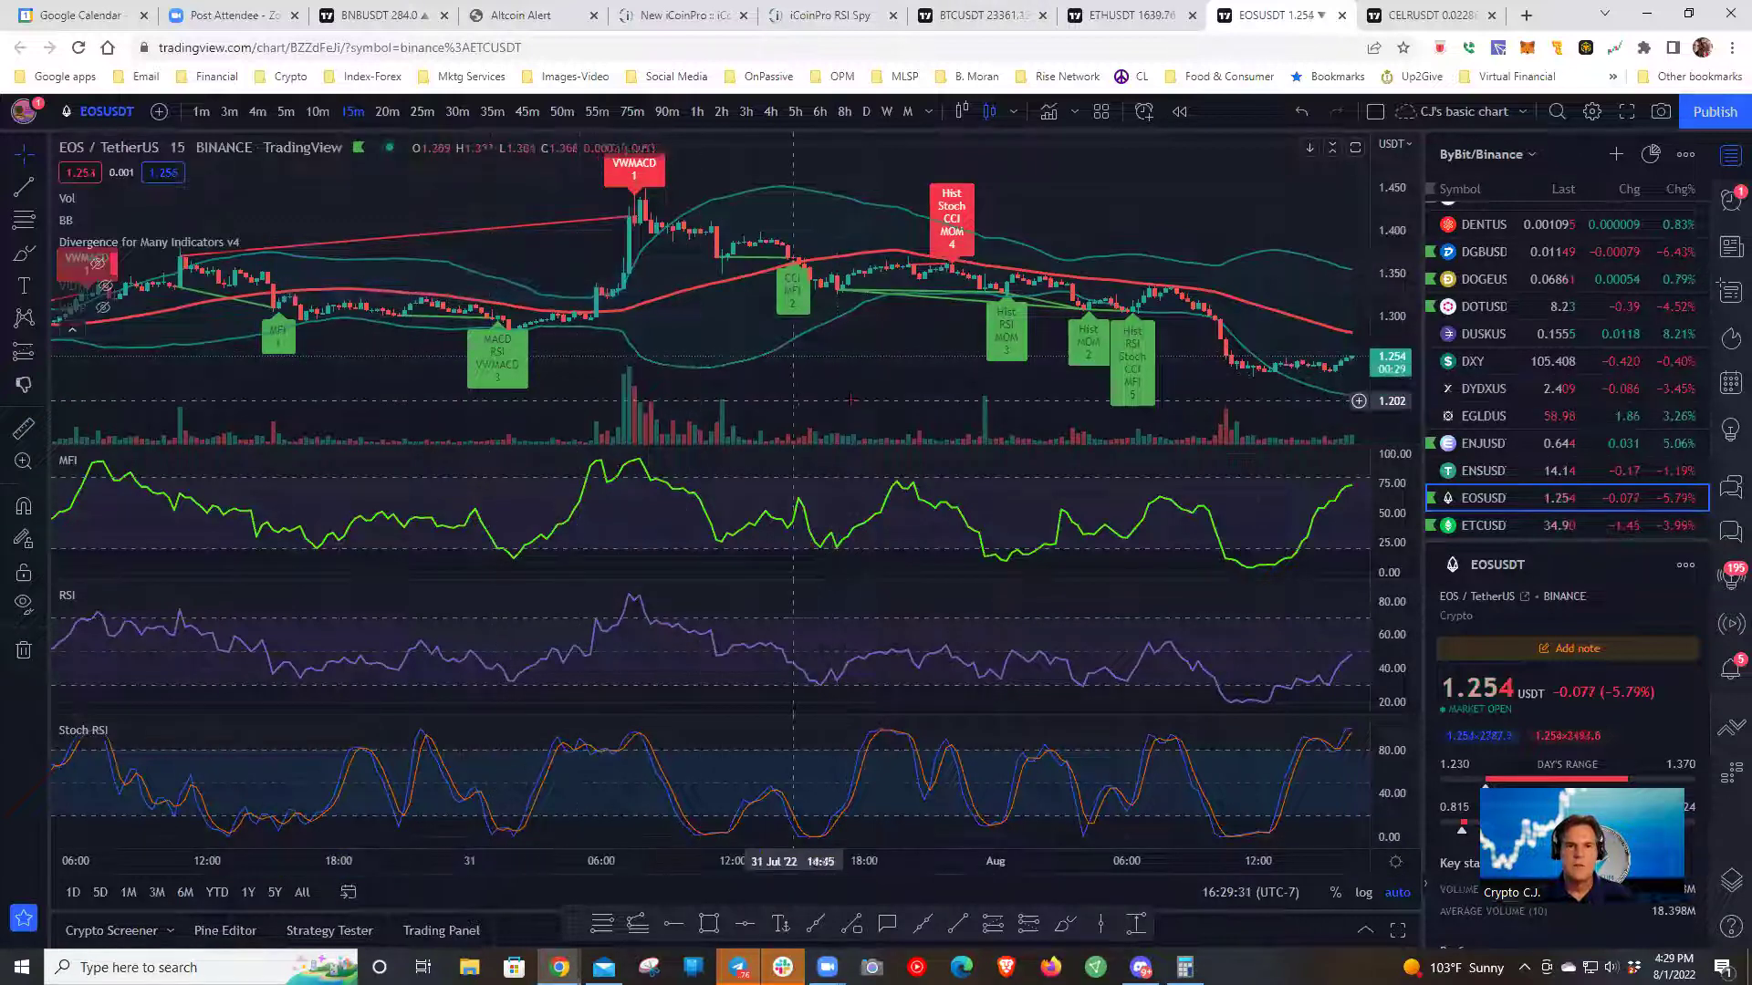
- Measure the one-bar move from 00:30 and the five-bar move from 04:15 on the latest candles
{"action": "left_click_drag", "start_coordinate": [799, 401], "coordinate": [541, 281]}
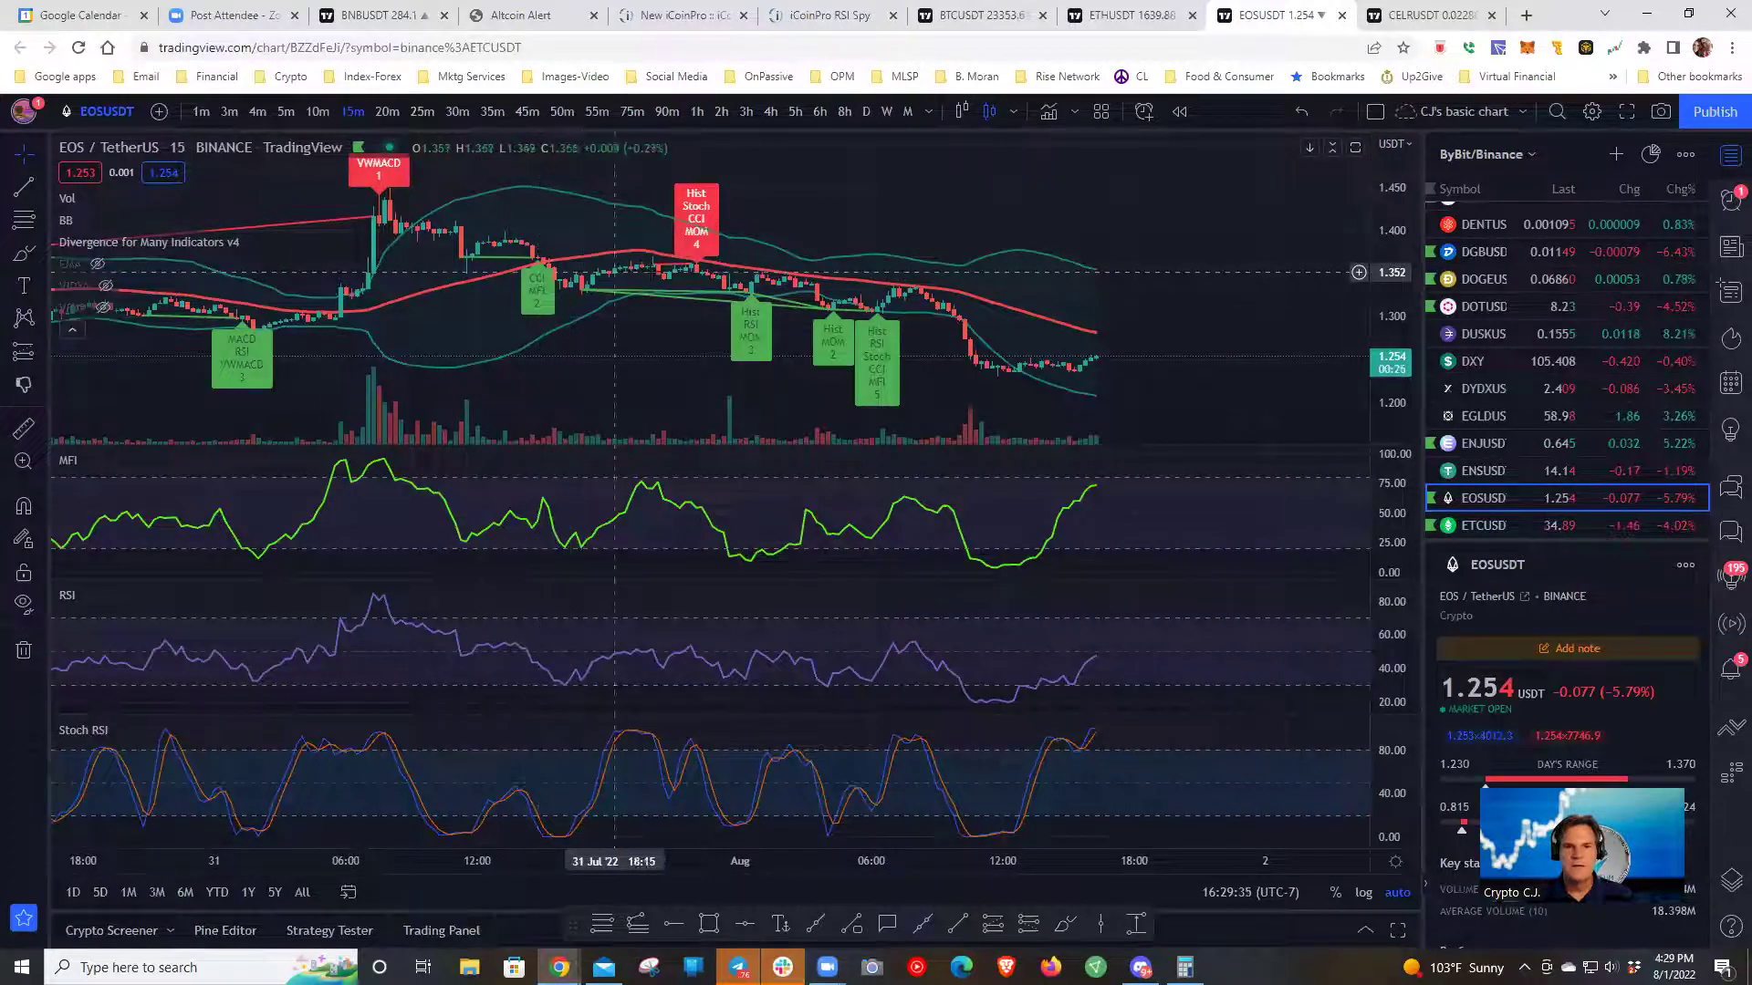
{"action": "left_click", "coordinate": [750, 291], "text": "shift"}
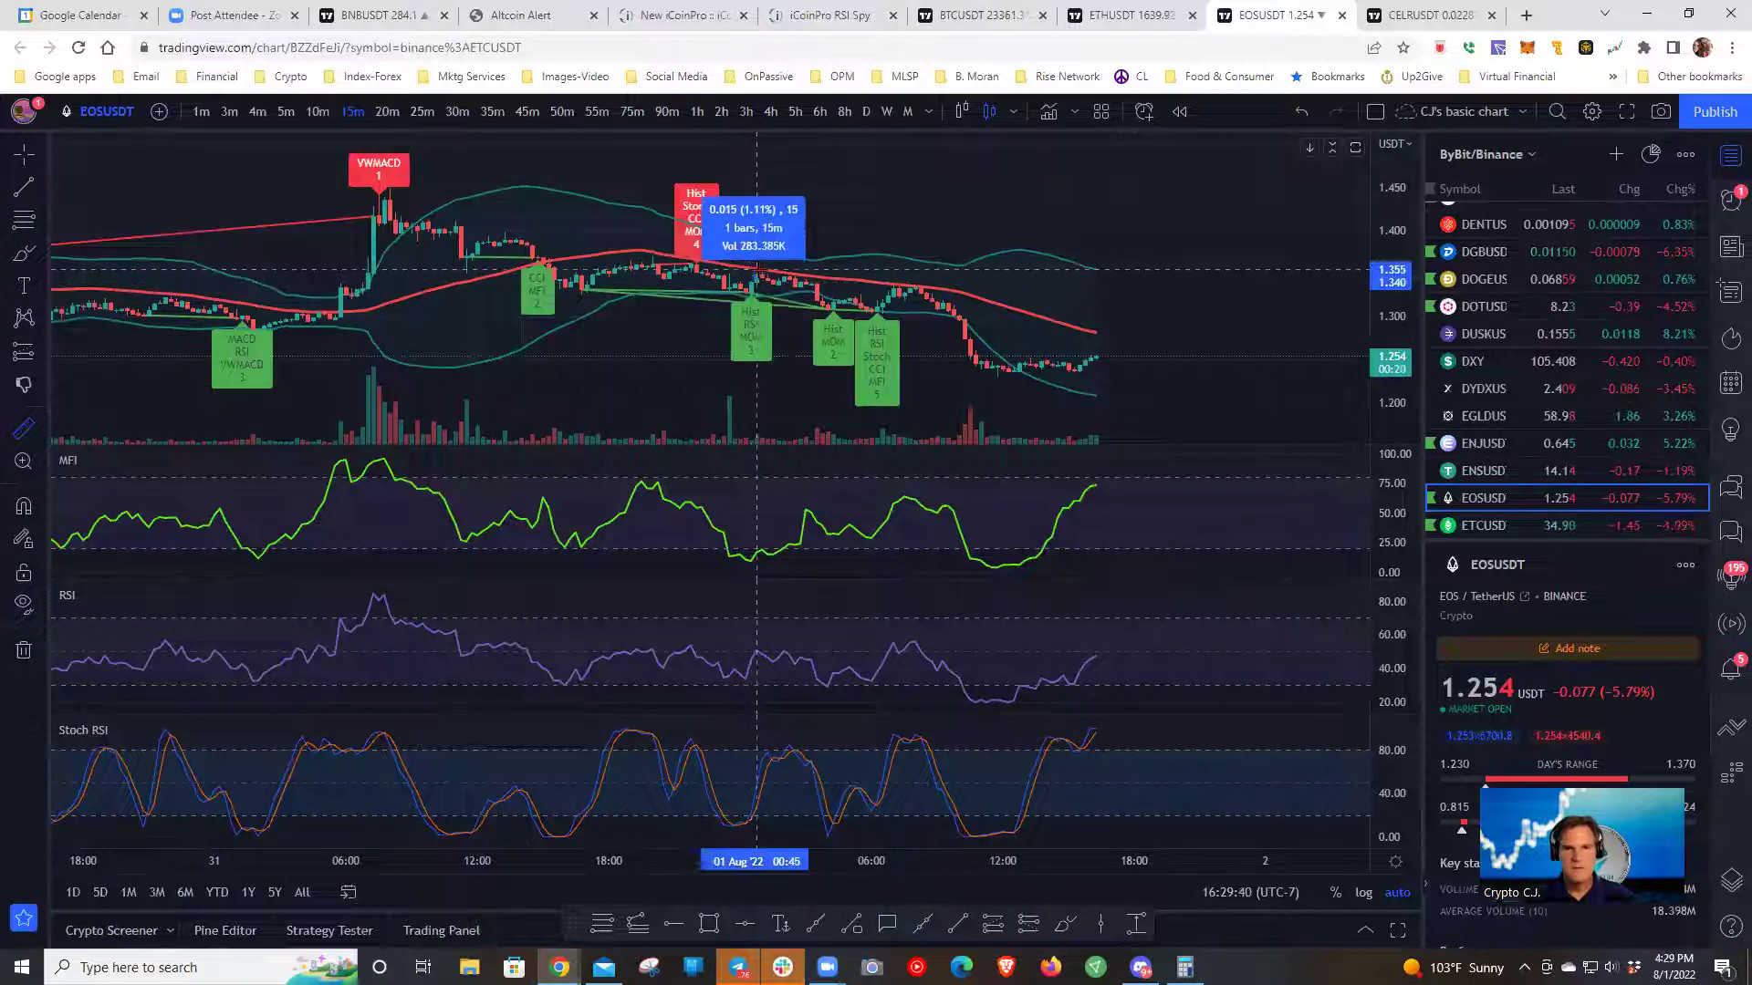
{"action": "left_click", "coordinate": [757, 270]}
{"action": "left_click", "coordinate": [758, 310]}
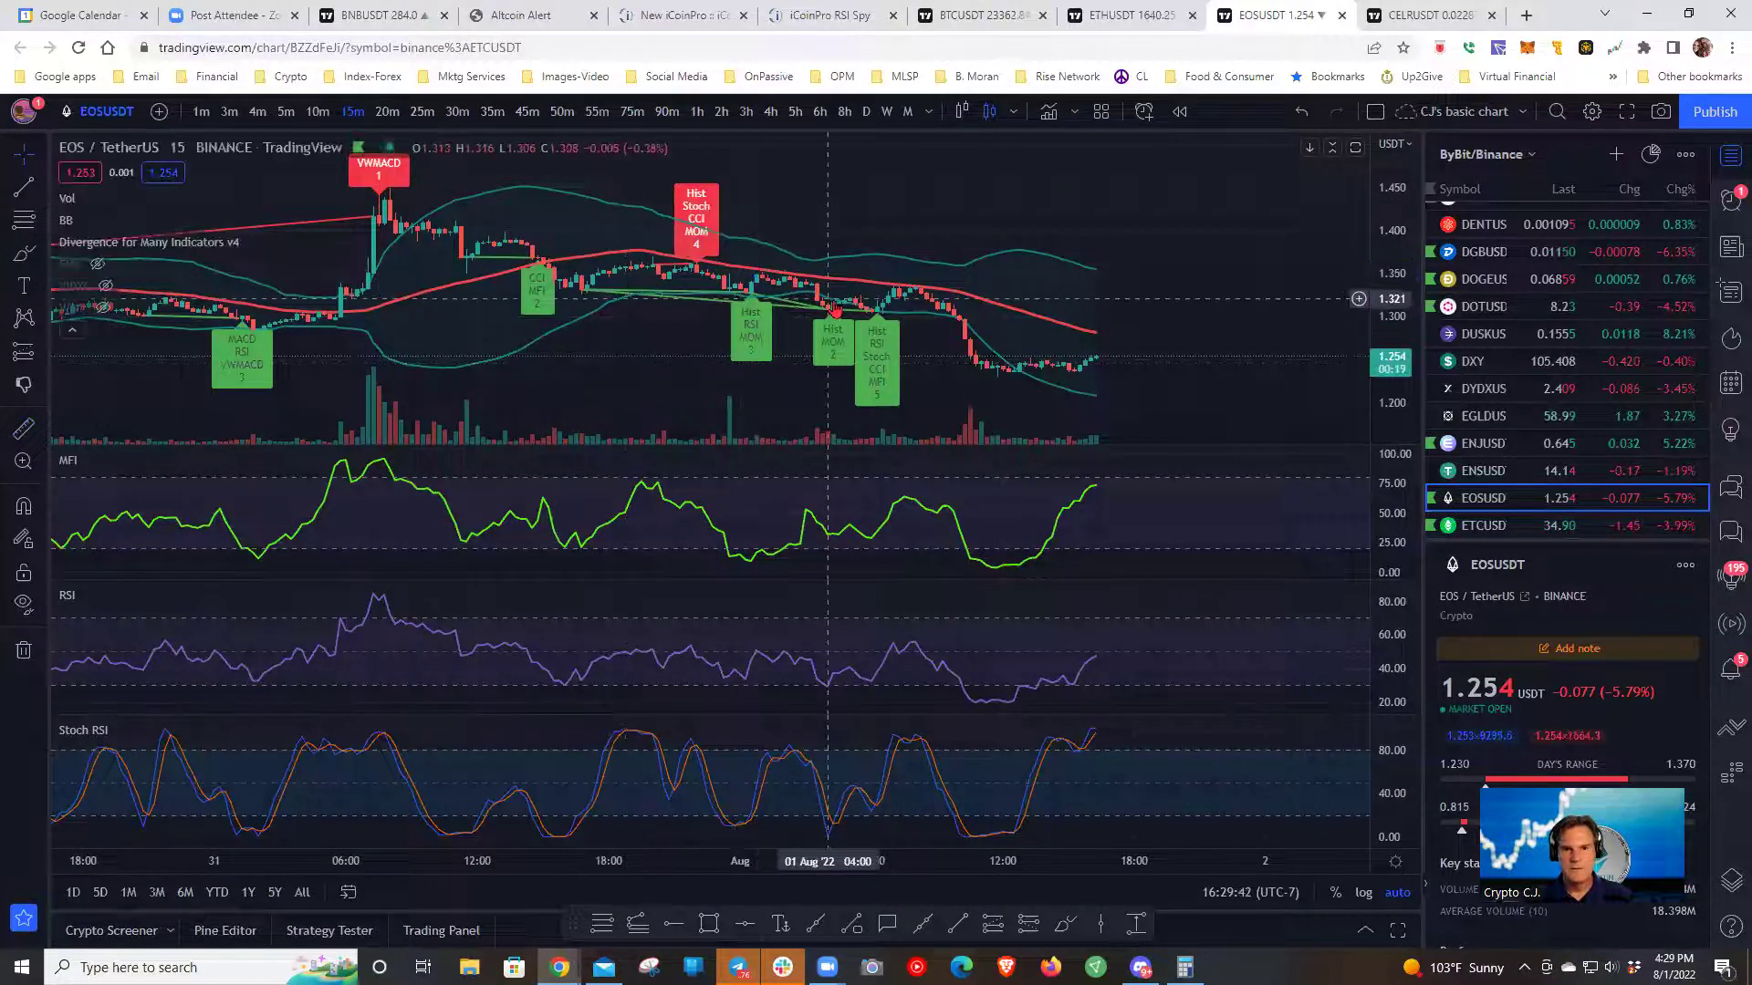
{"action": "left_click", "coordinate": [833, 301], "text": "shift"}
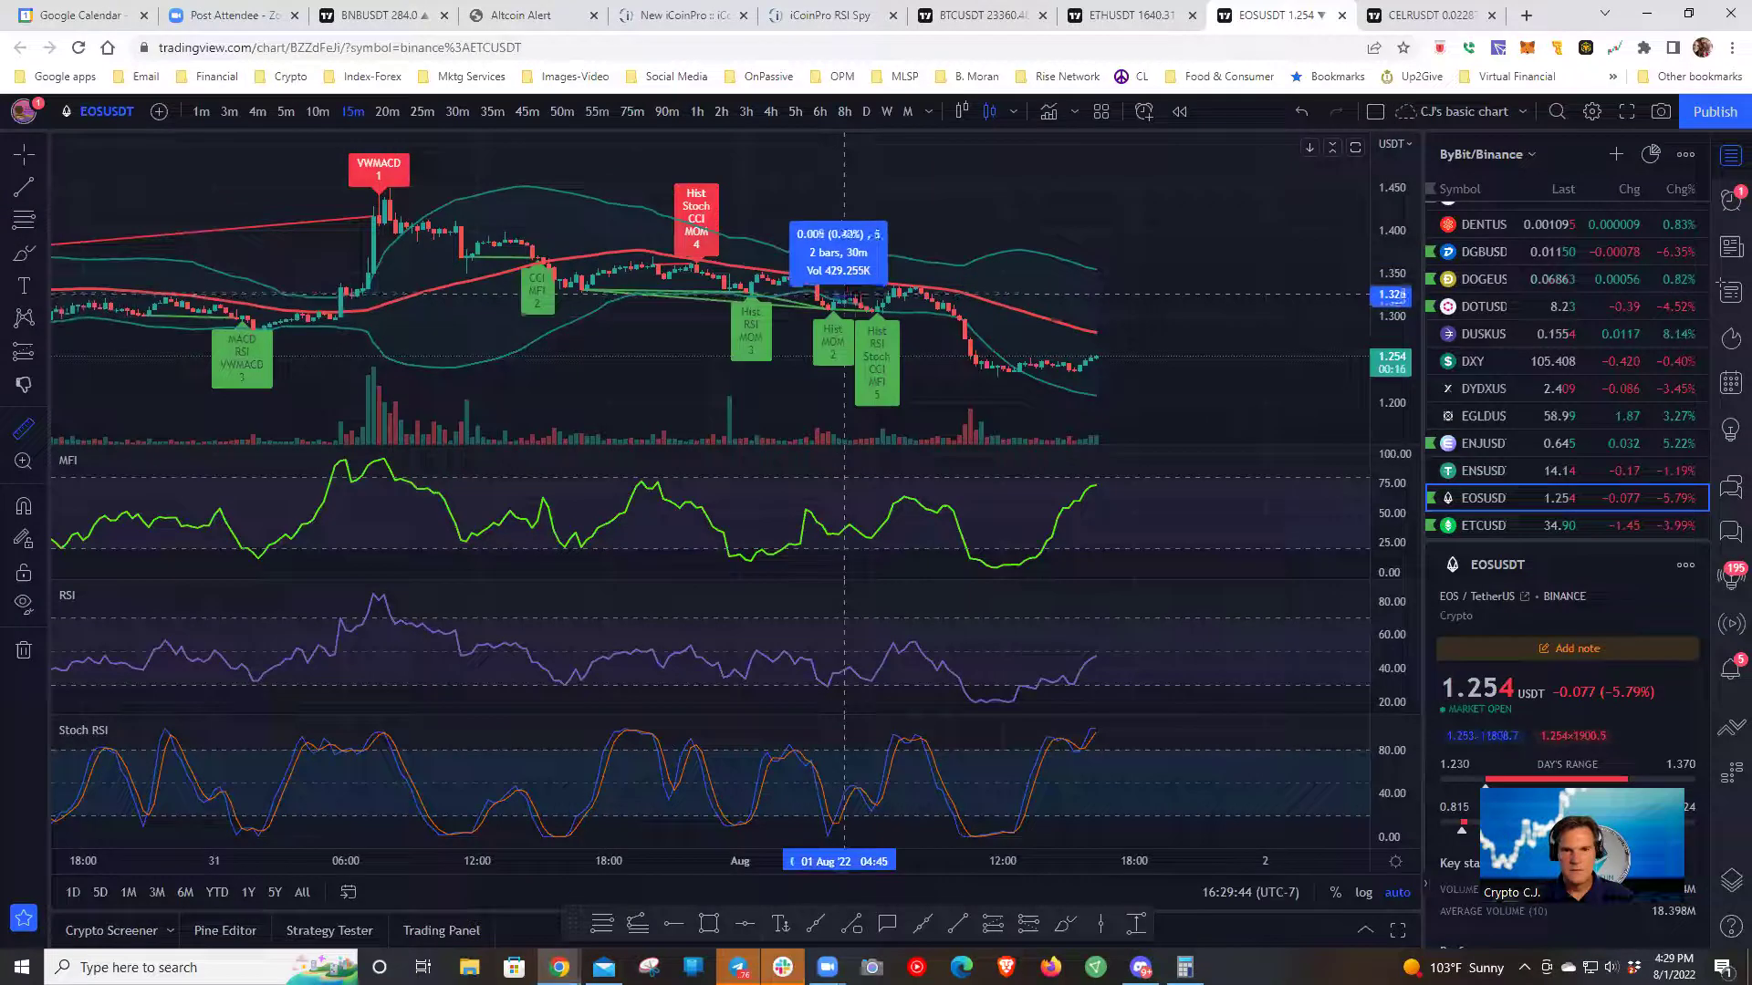
{"action": "left_click", "coordinate": [861, 294]}
{"action": "left_click", "coordinate": [877, 306]}
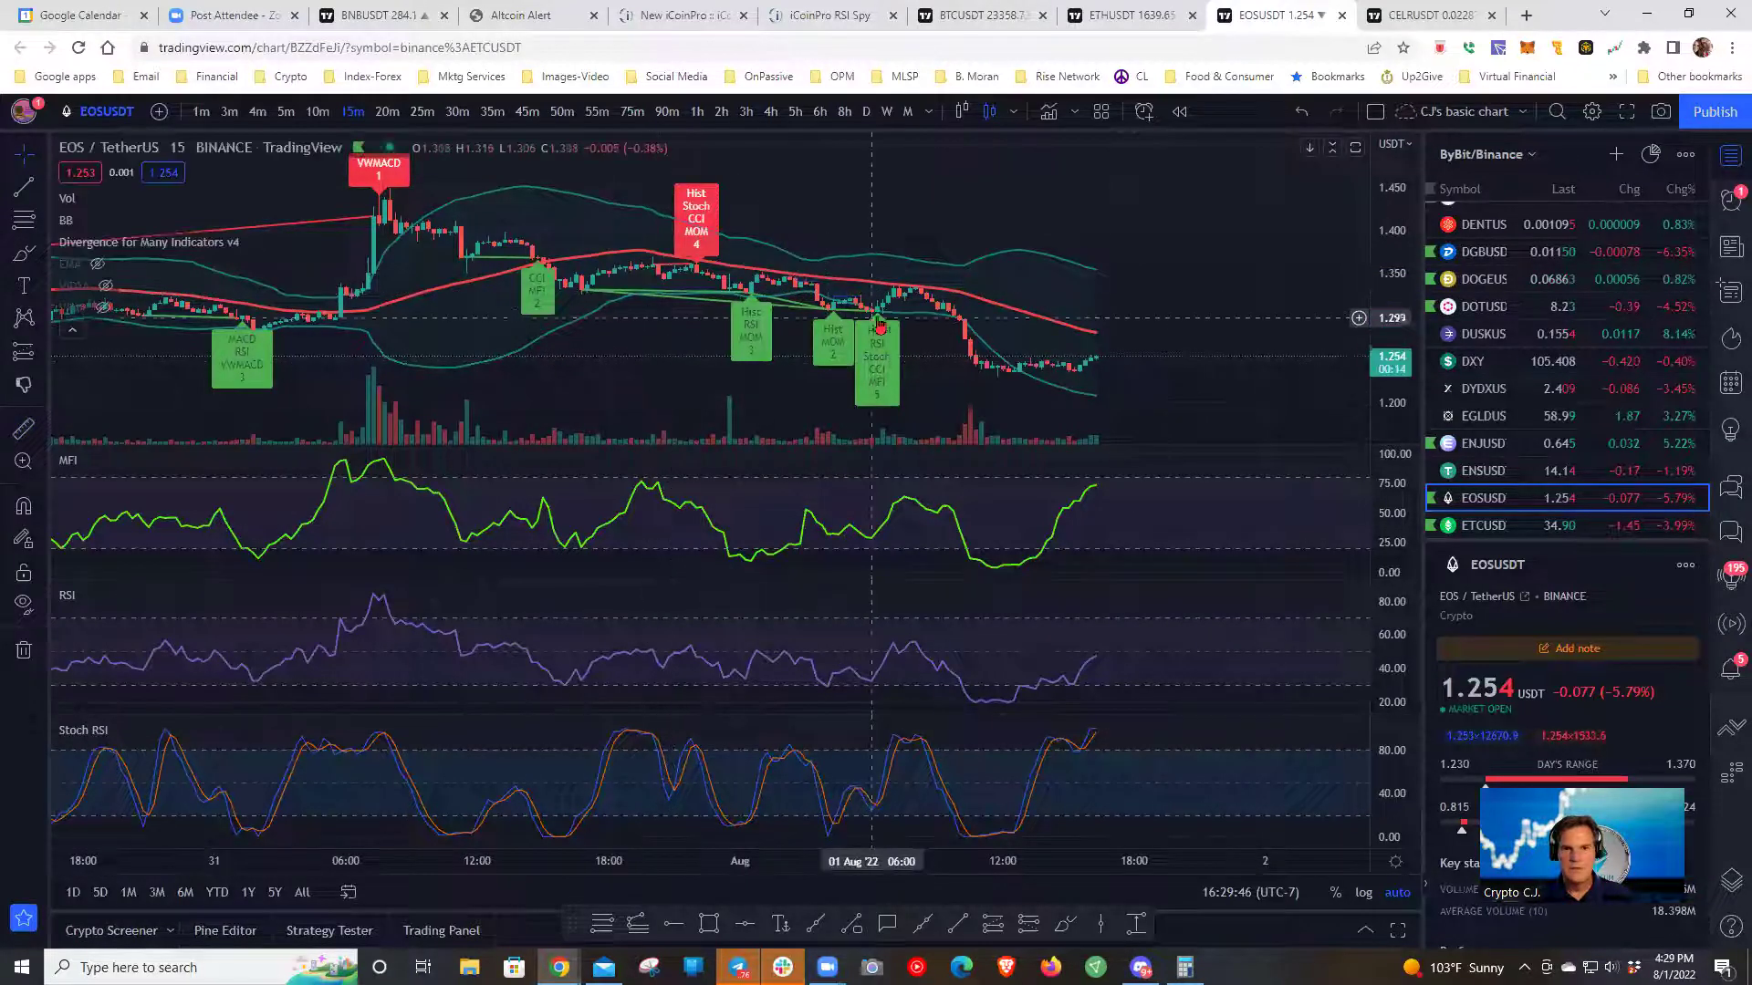
{"action": "left_click", "coordinate": [878, 306], "text": "shift"}
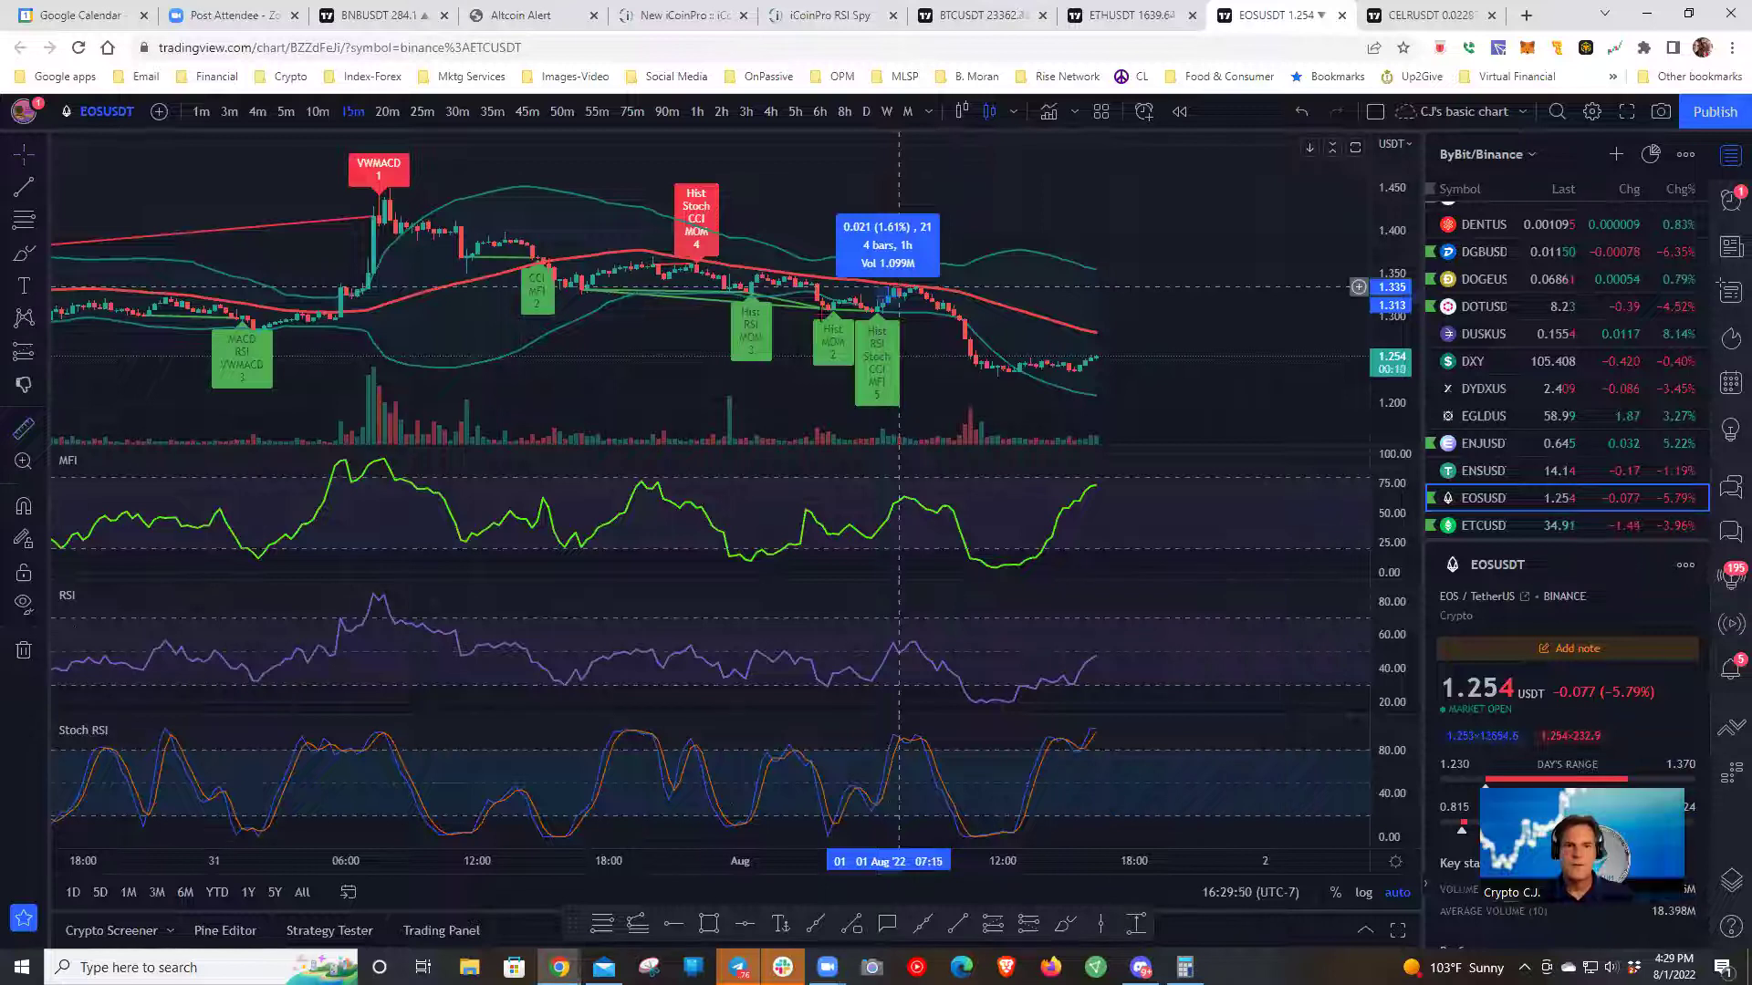
{"action": "left_click", "coordinate": [697, 378]}
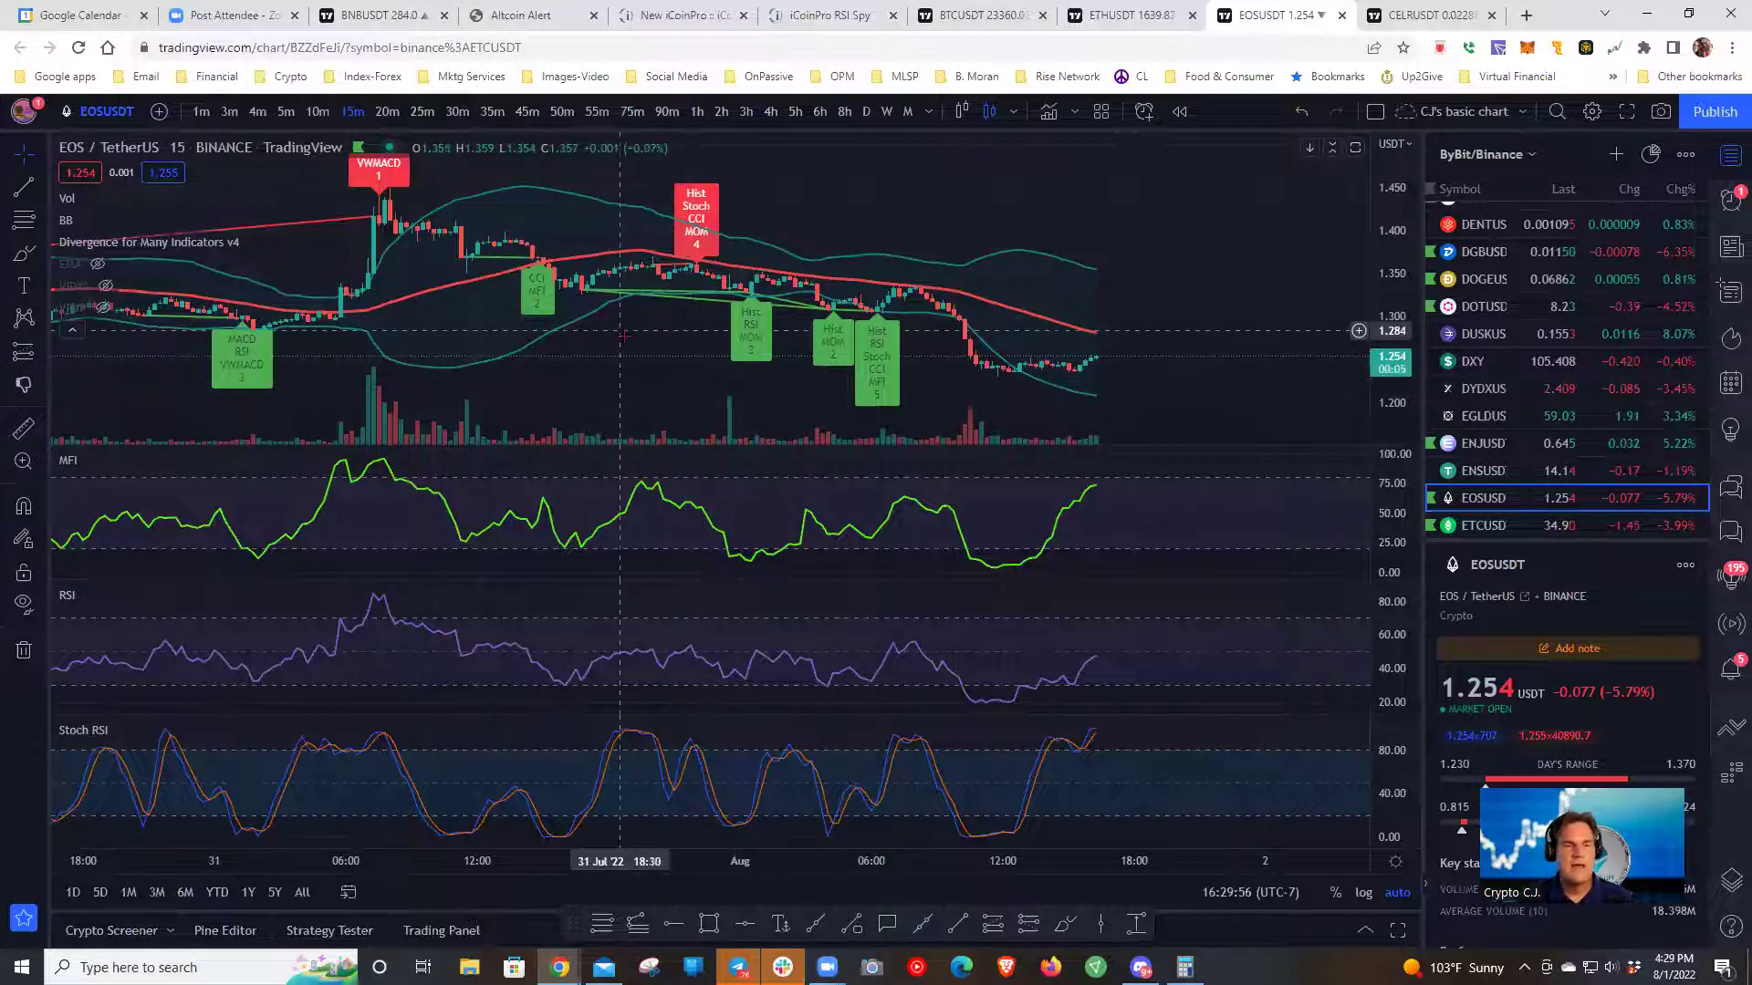
- Pan the EOS chart, measure a price range starting at 1.338, then dismiss it
{"action": "left_click_drag", "start_coordinate": [679, 358], "coordinate": [809, 358]}
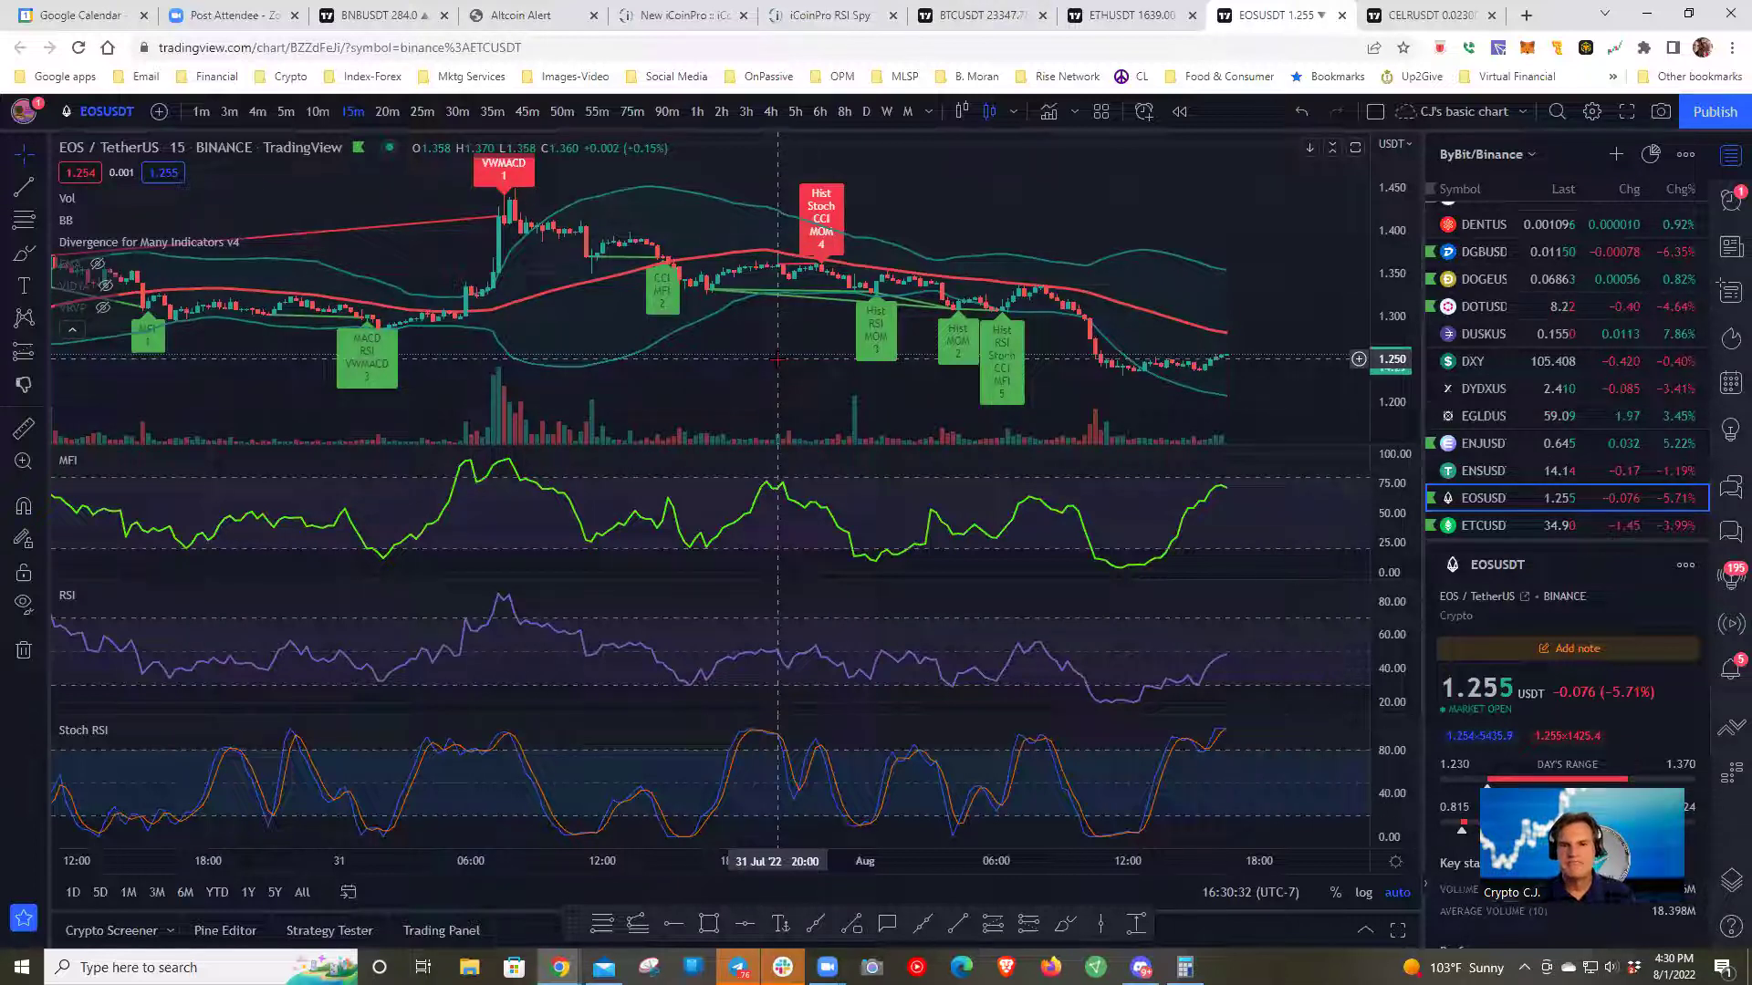
{"action": "scroll", "coordinate": [876, 411], "scroll_direction": "right", "scroll_amount": 1}
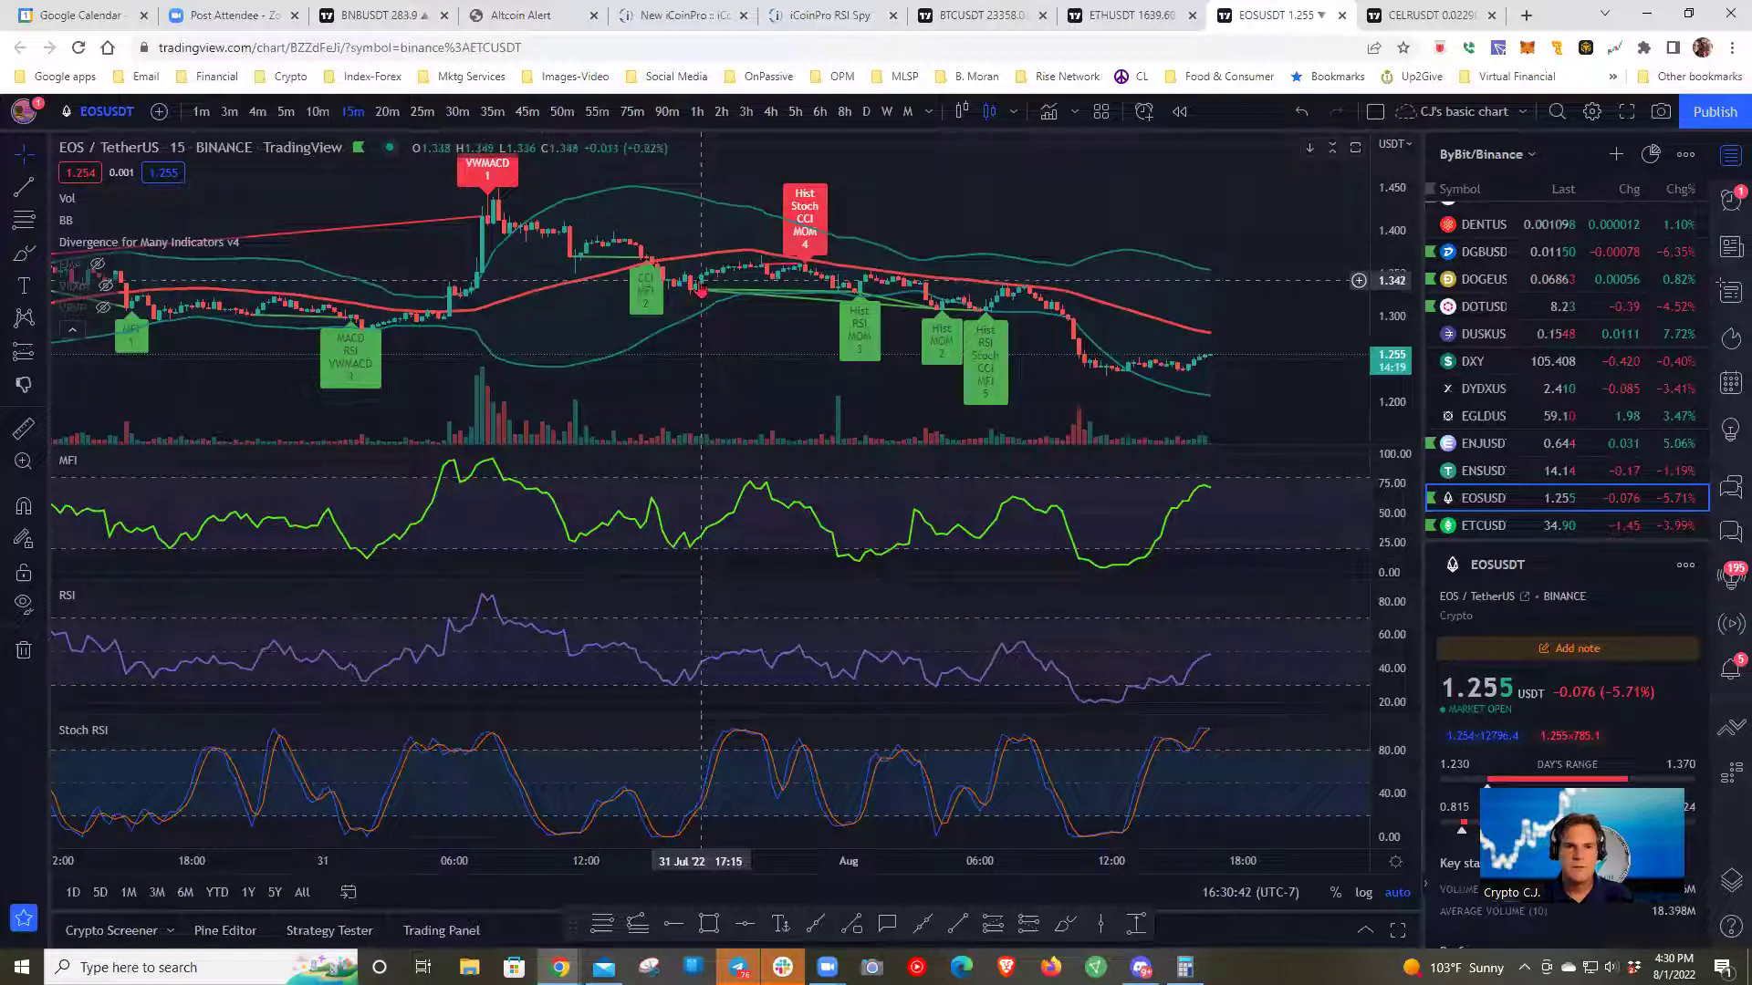
{"action": "left_click", "coordinate": [695, 283], "text": "shift"}
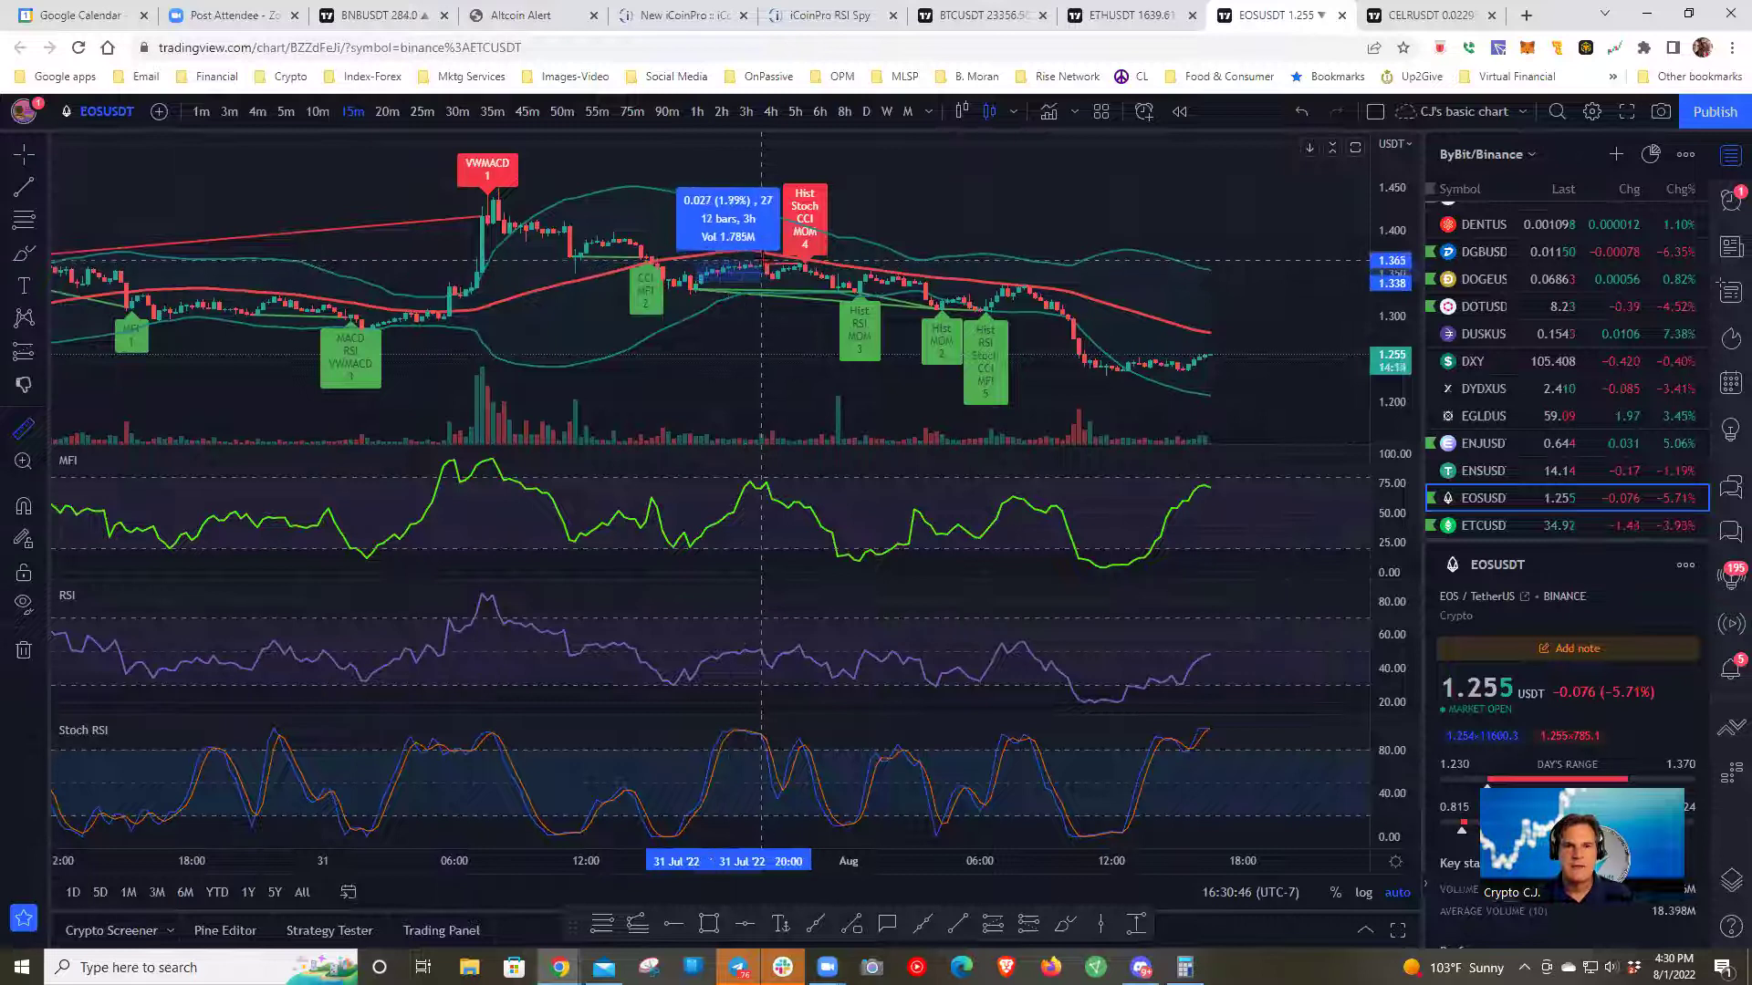
{"action": "left_click", "coordinate": [752, 353]}
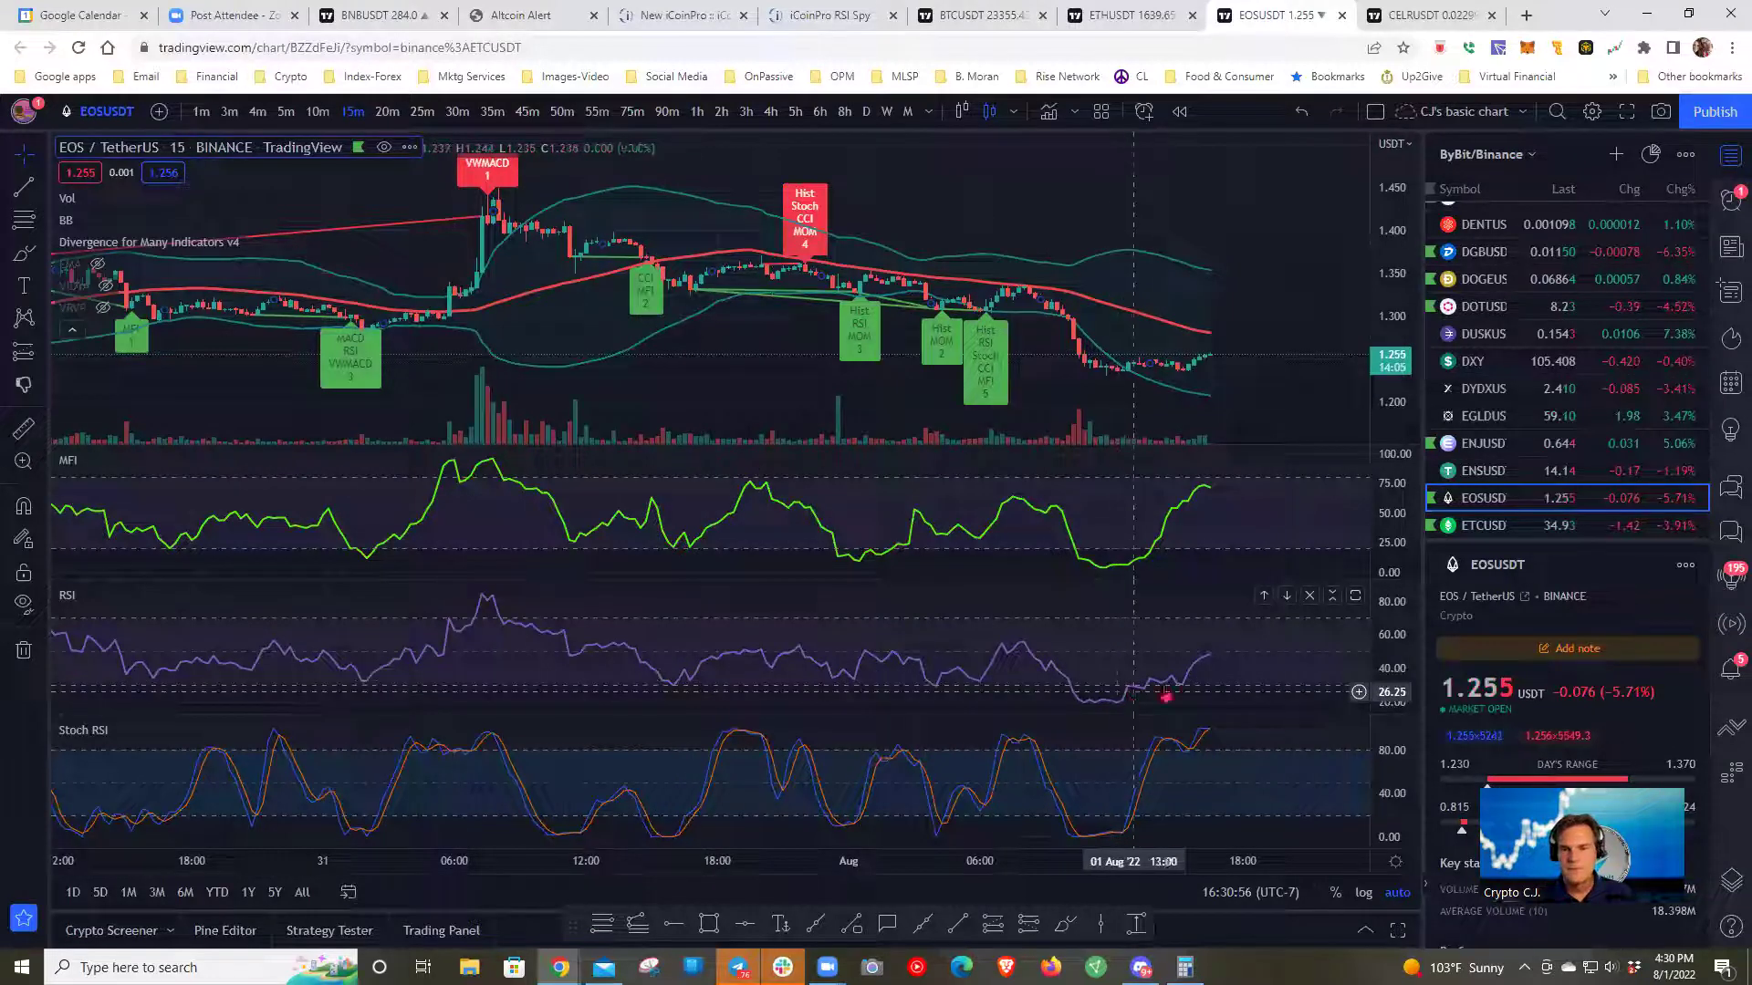
- Start an MFI alert at 56.48, cancel it, and return to the iCoinPro RSI Spy table
{"action": "right_click", "coordinate": [860, 505]}
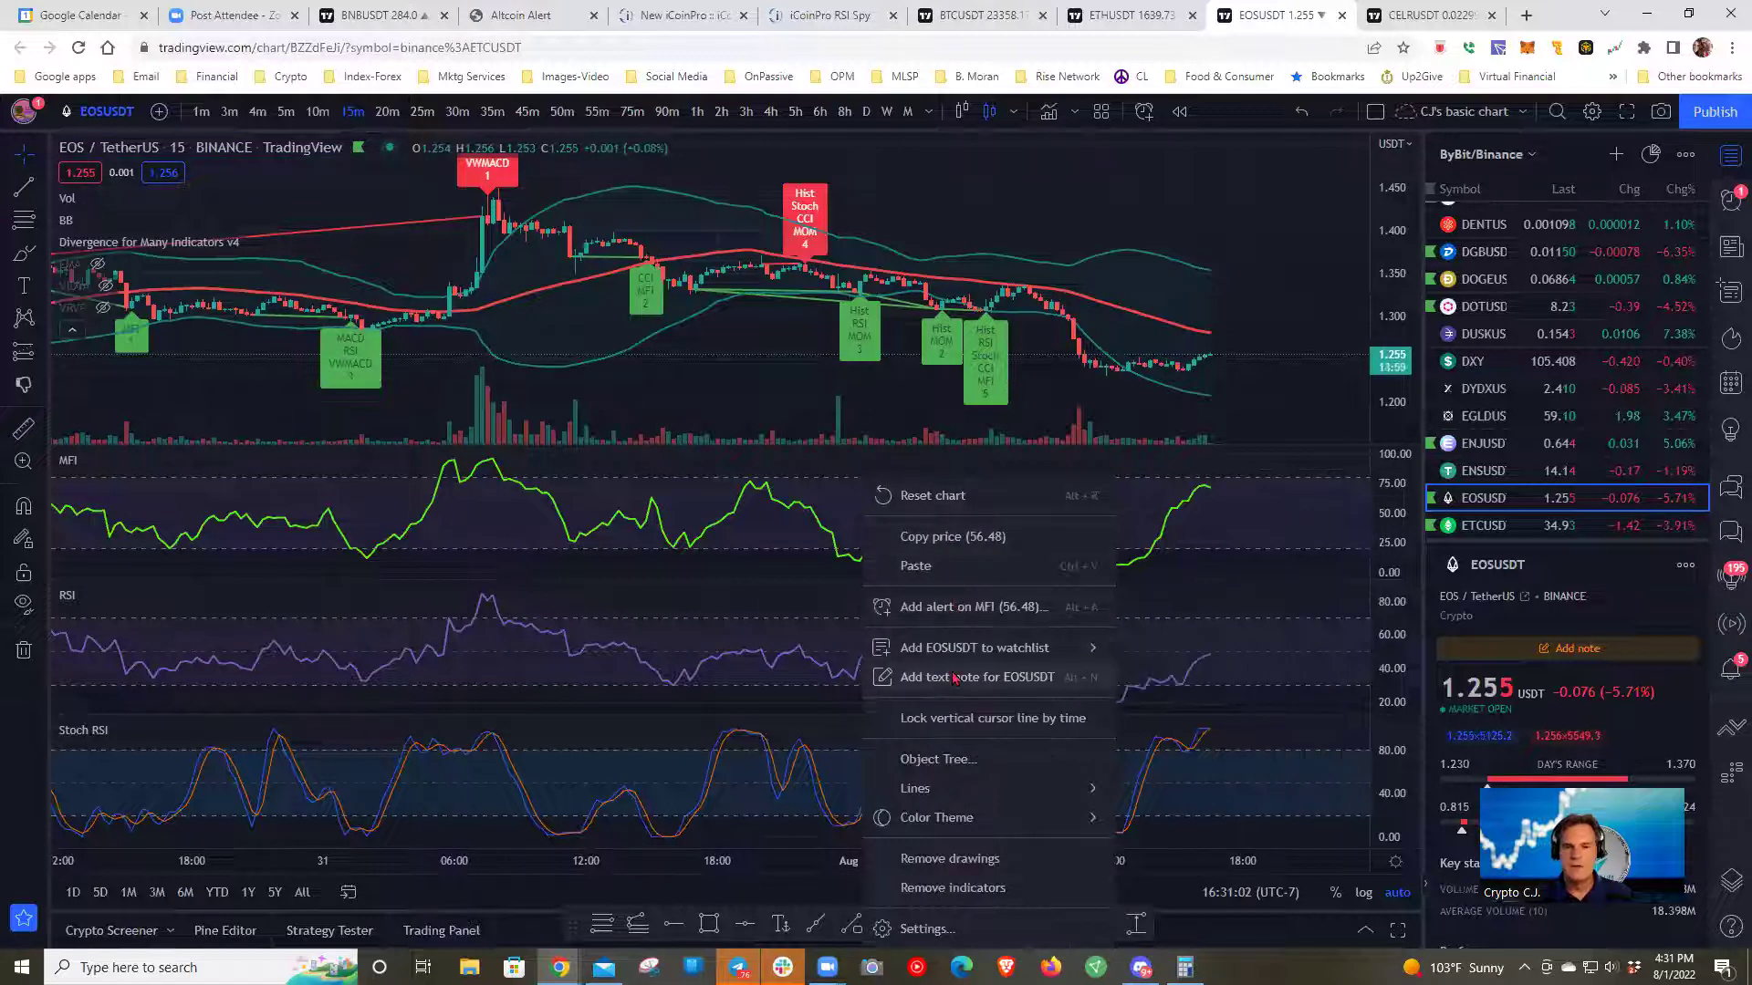
{"action": "left_click", "coordinate": [969, 606]}
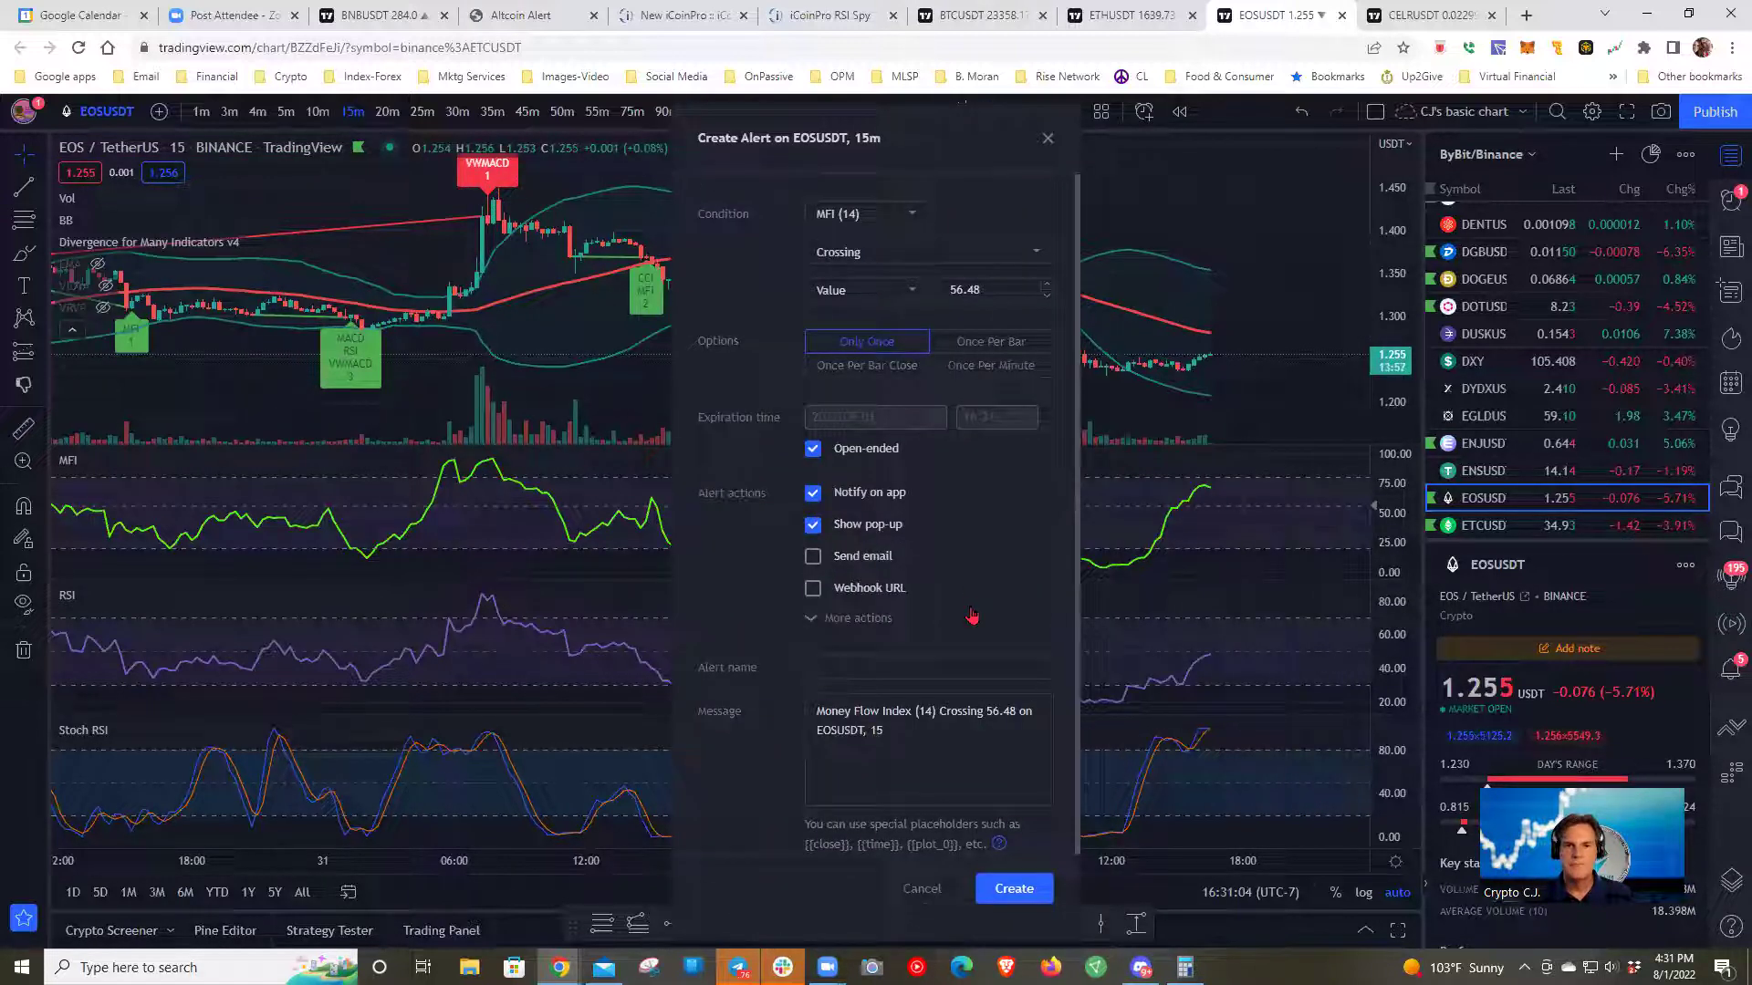
{"action": "left_click", "coordinate": [922, 890]}
{"action": "left_click_drag", "start_coordinate": [680, 381], "coordinate": [734, 381]}
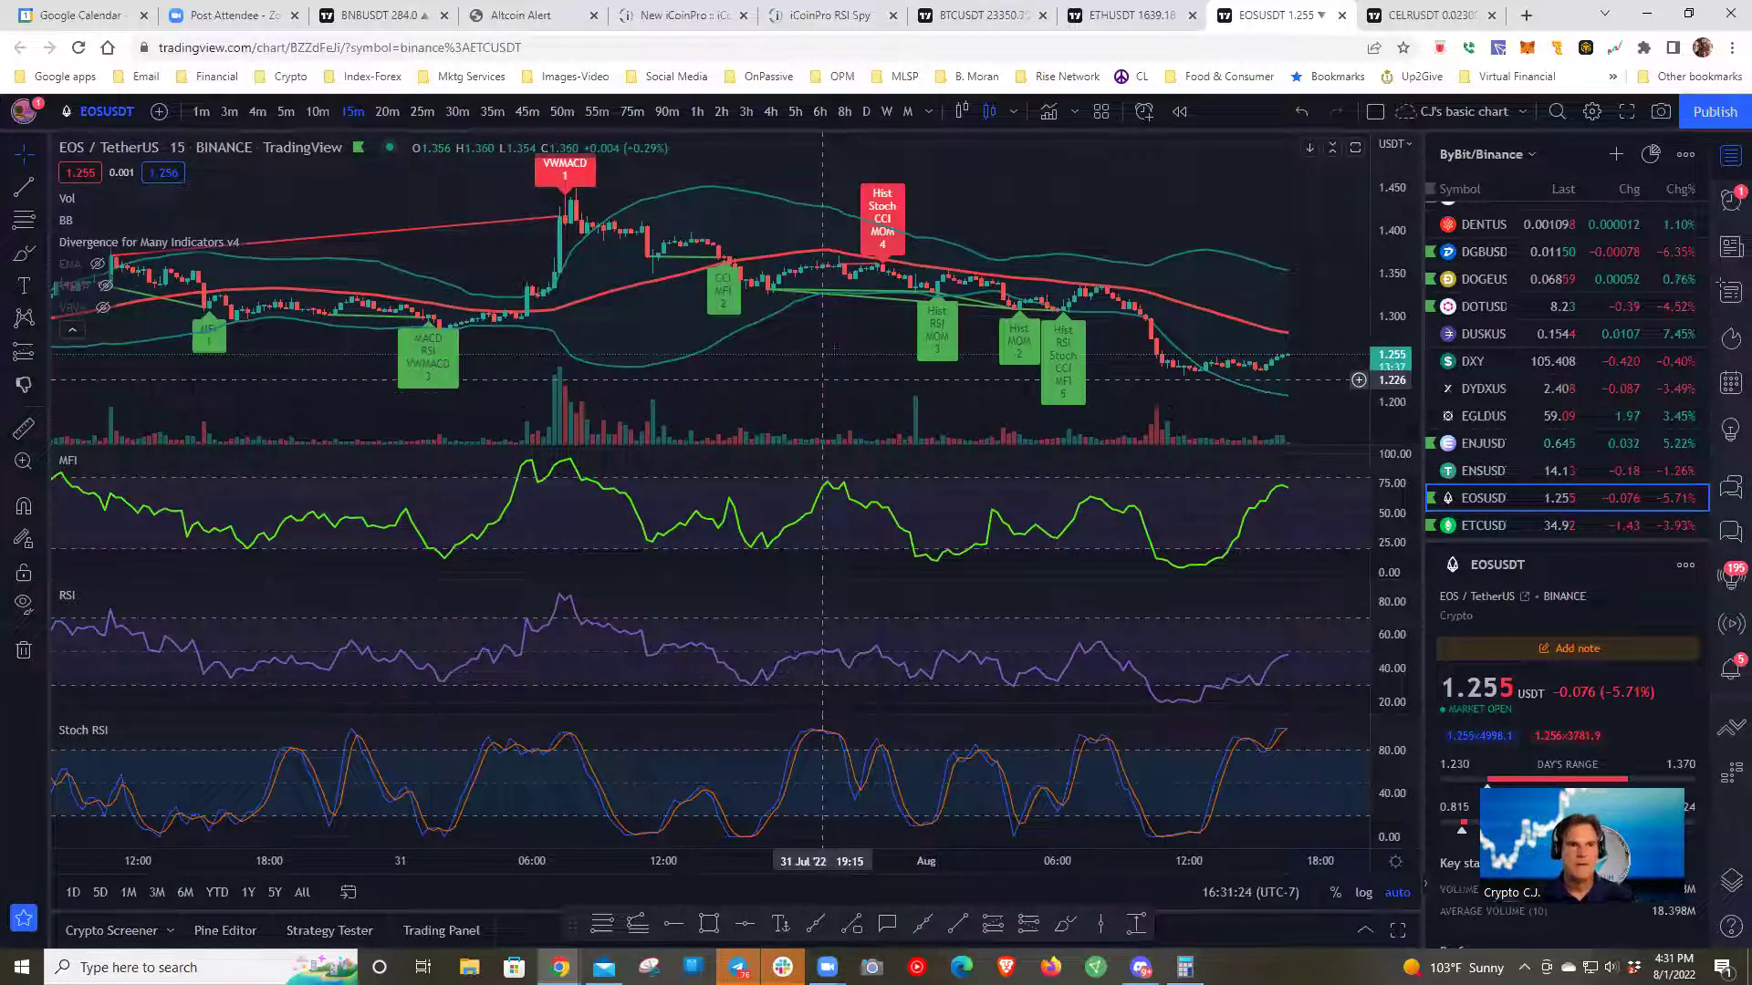
{"action": "left_click", "coordinate": [827, 13]}
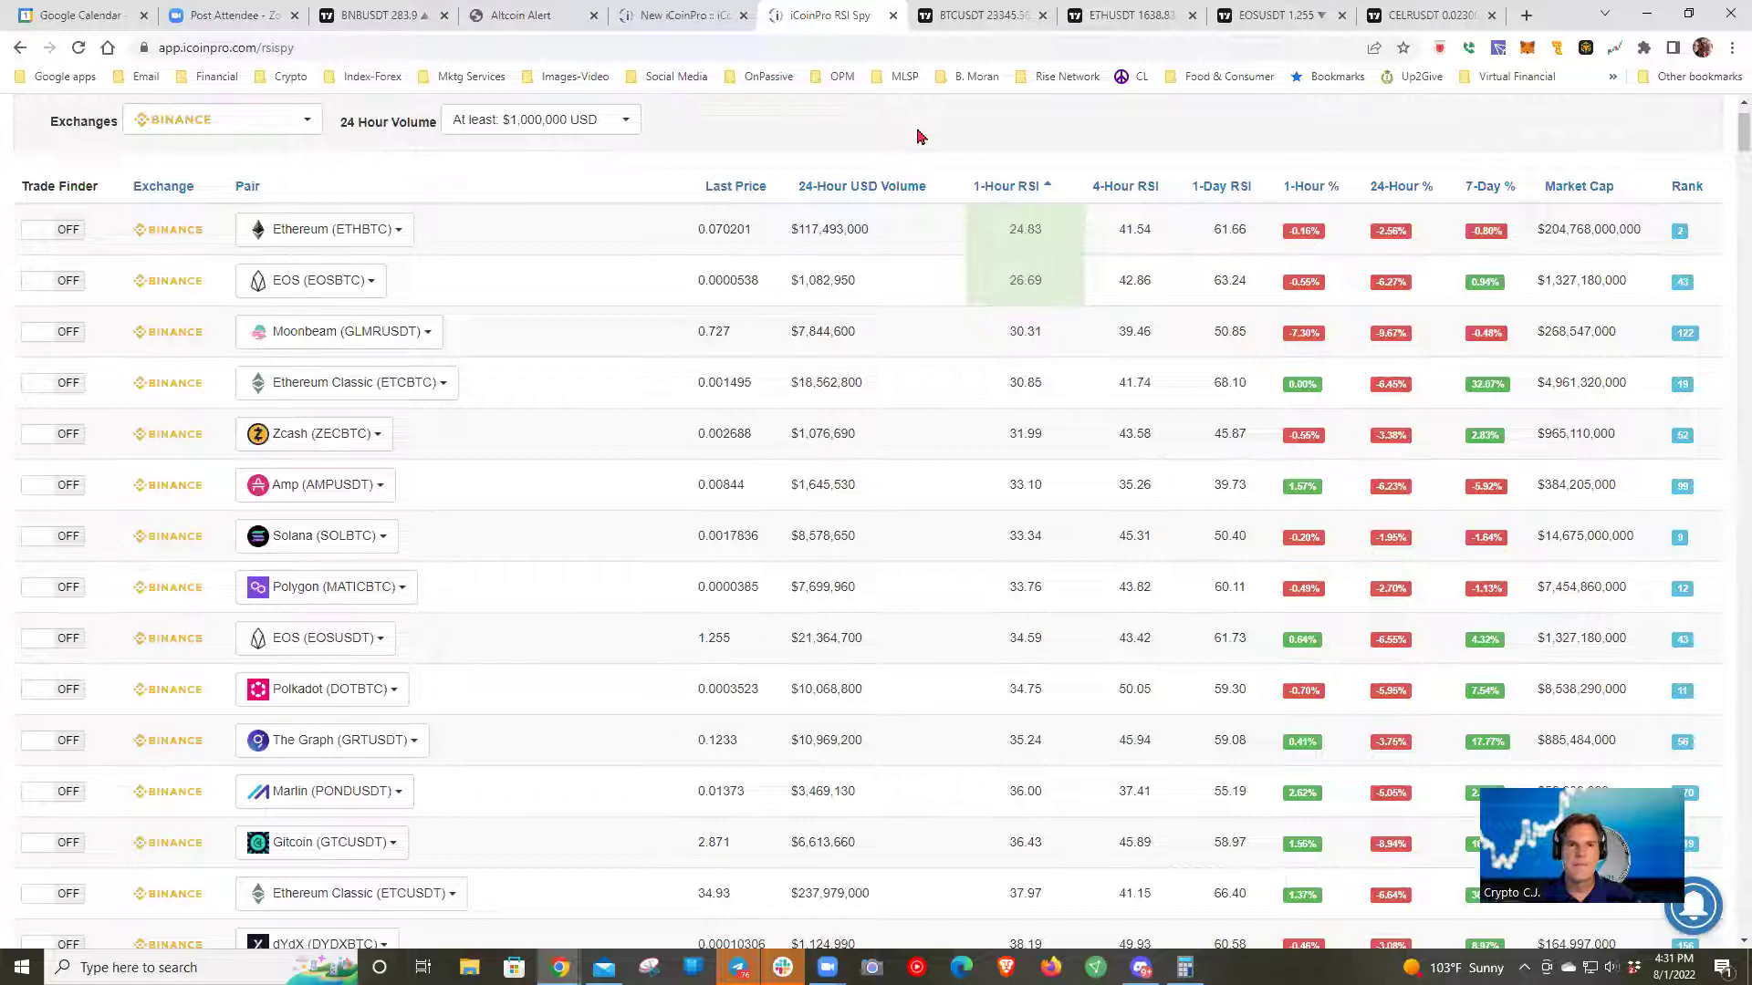
- Open Buddy Coin Crawler from the iCoinPro nav bar, then switch to the New iCoinPro tab
{"action": "scroll", "coordinate": [693, 200], "scroll_direction": "up", "scroll_amount": 1}
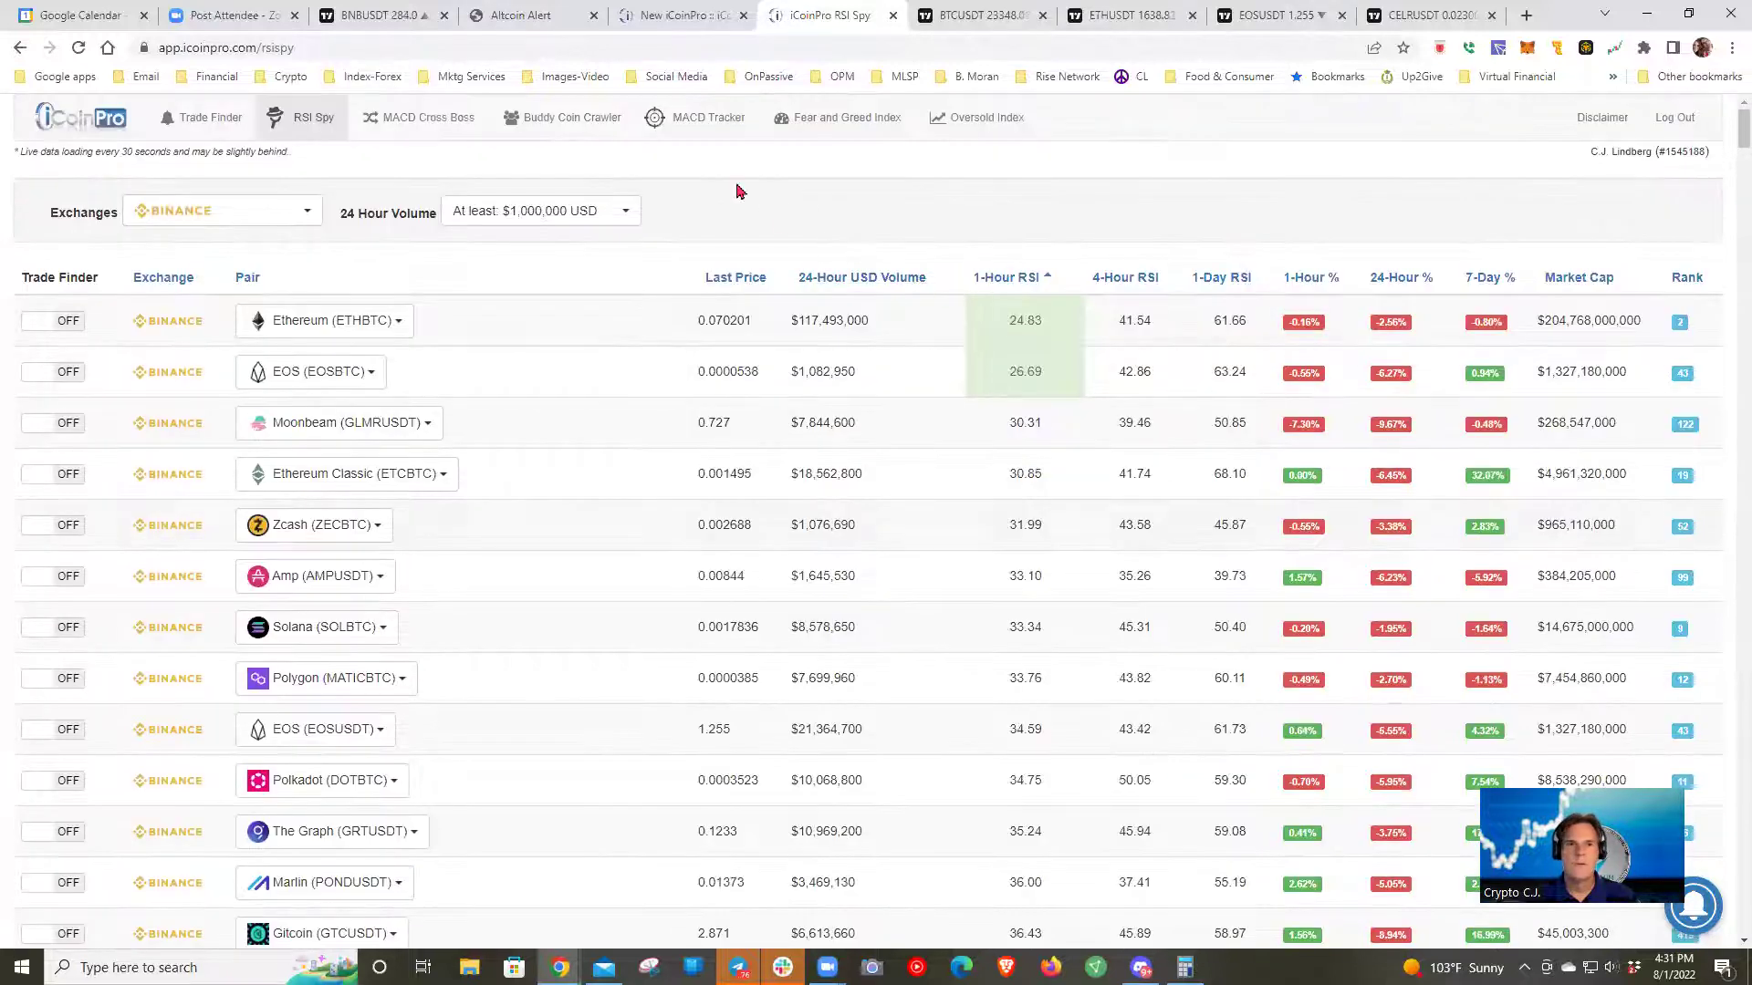
{"action": "left_click", "coordinate": [573, 119]}
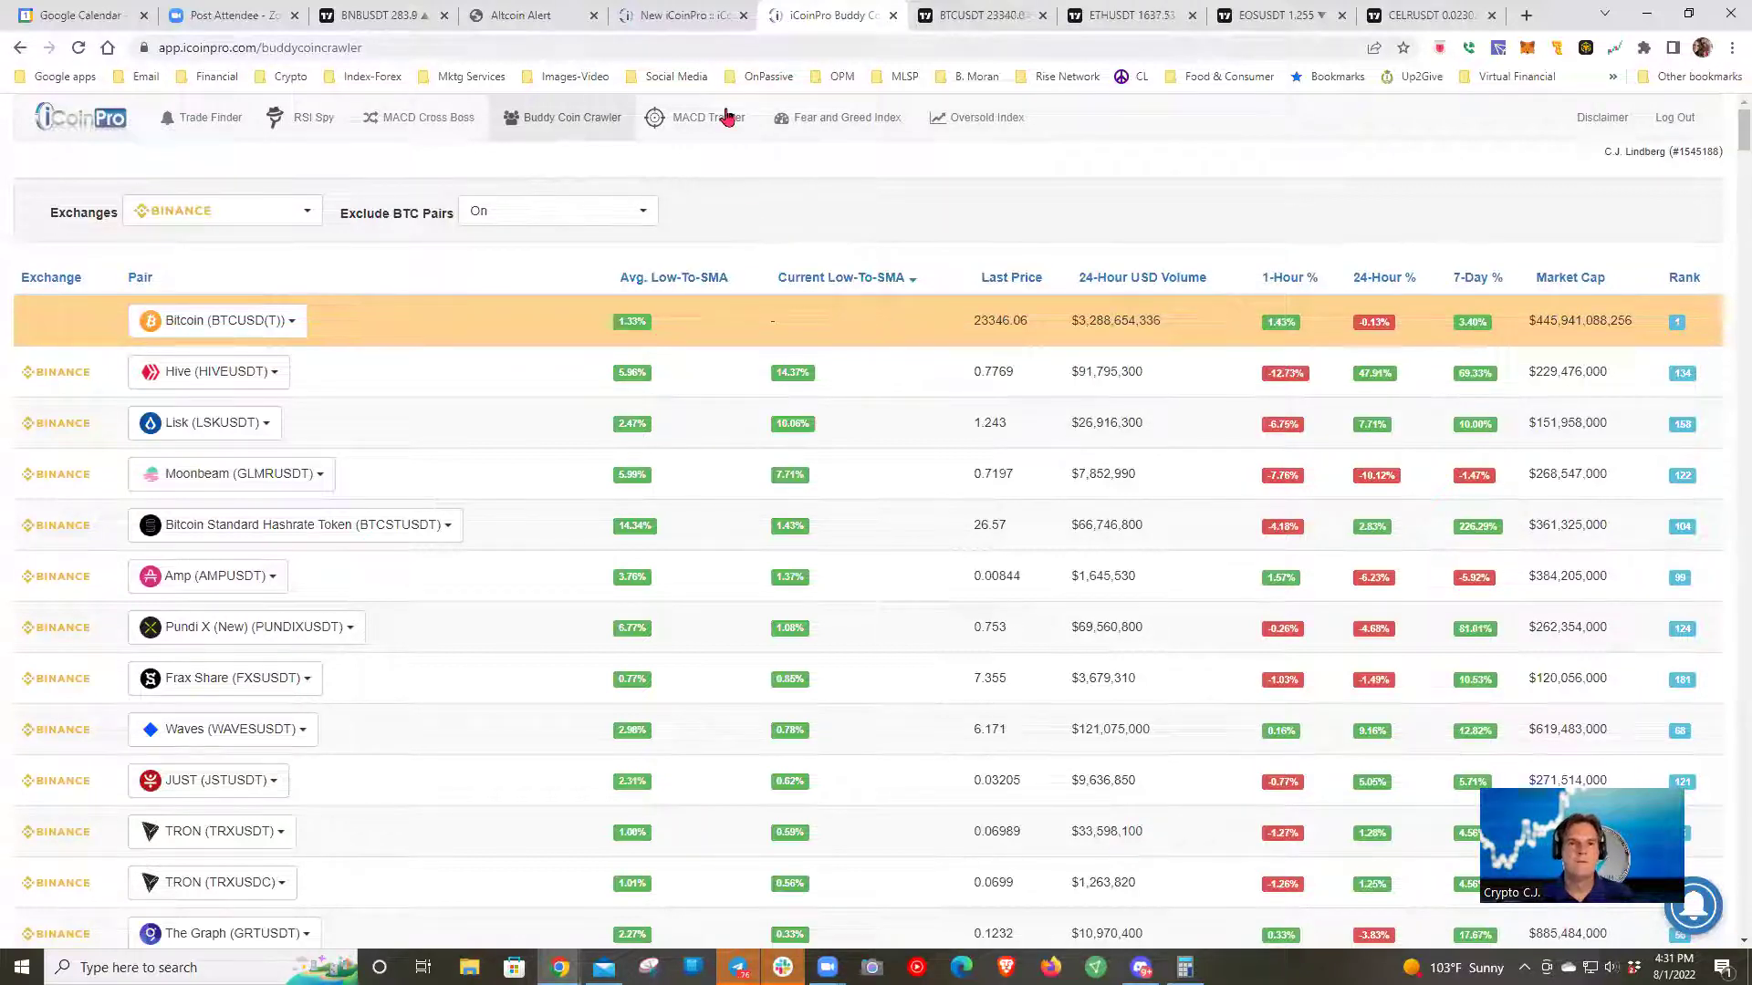
{"action": "left_click", "coordinate": [660, 16]}
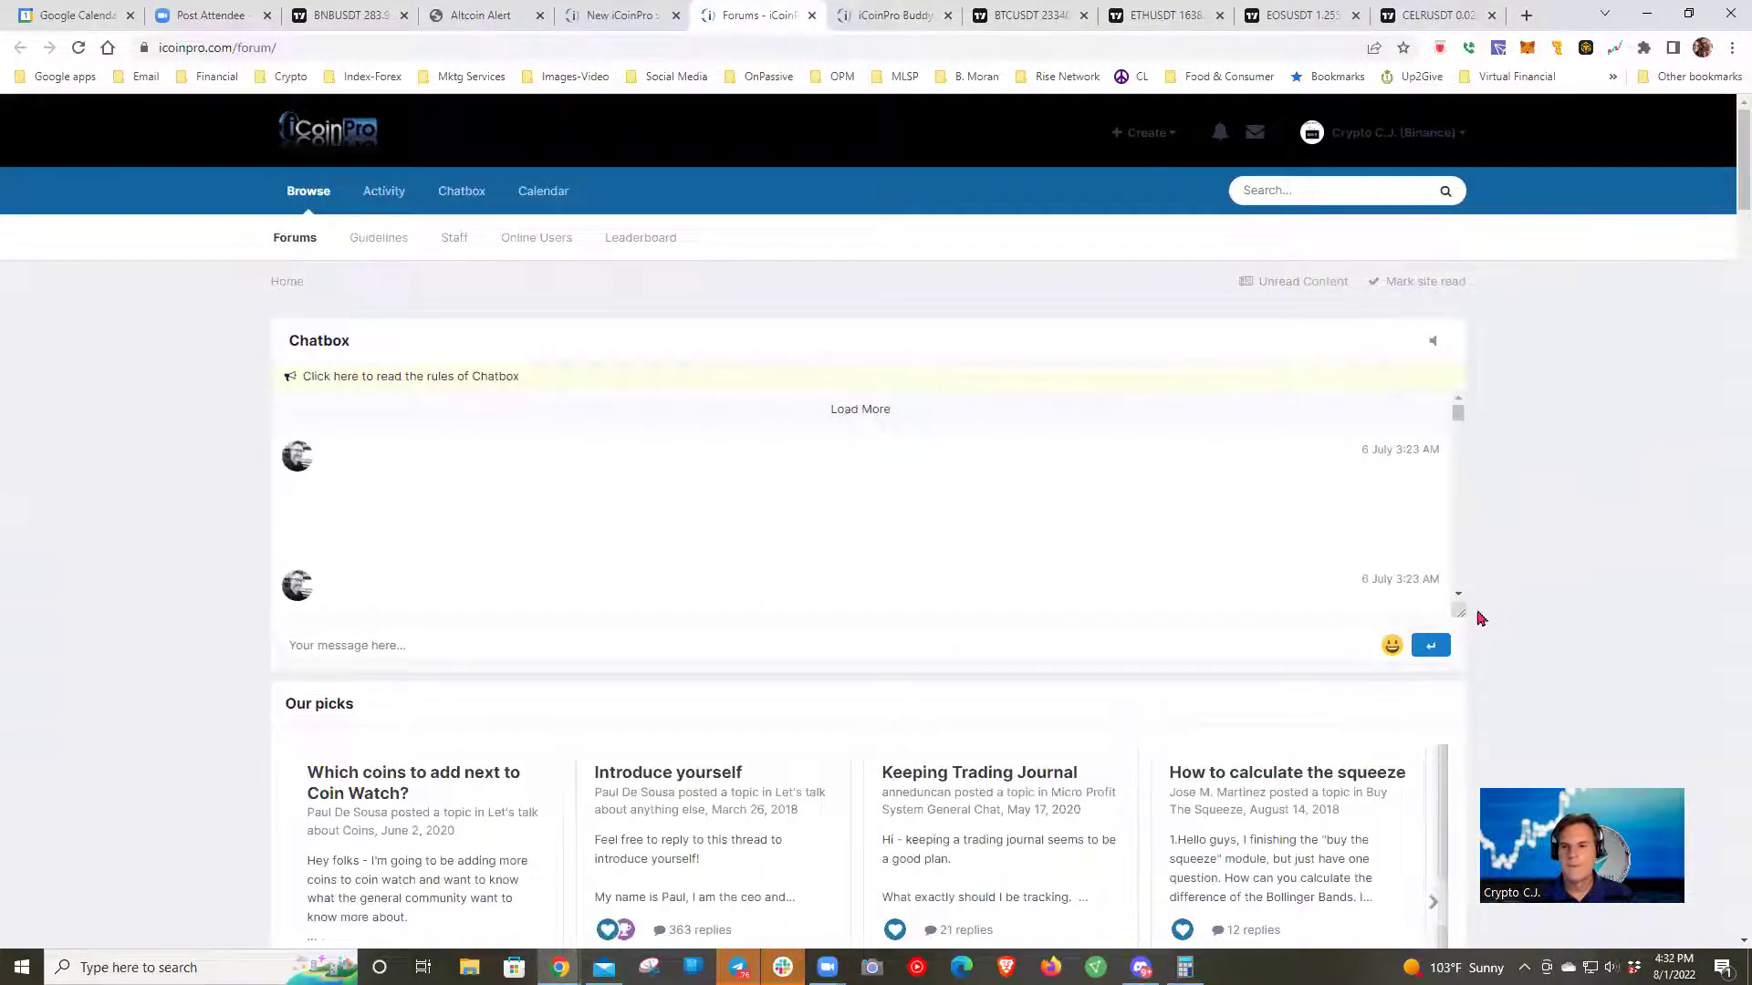
- Enlarge the Chatbox and highlight the 'My buds' picks FILUSD, ETCUSD and ICPUSD
{"action": "left_click_drag", "start_coordinate": [1454, 626], "coordinate": [1450, 786]}
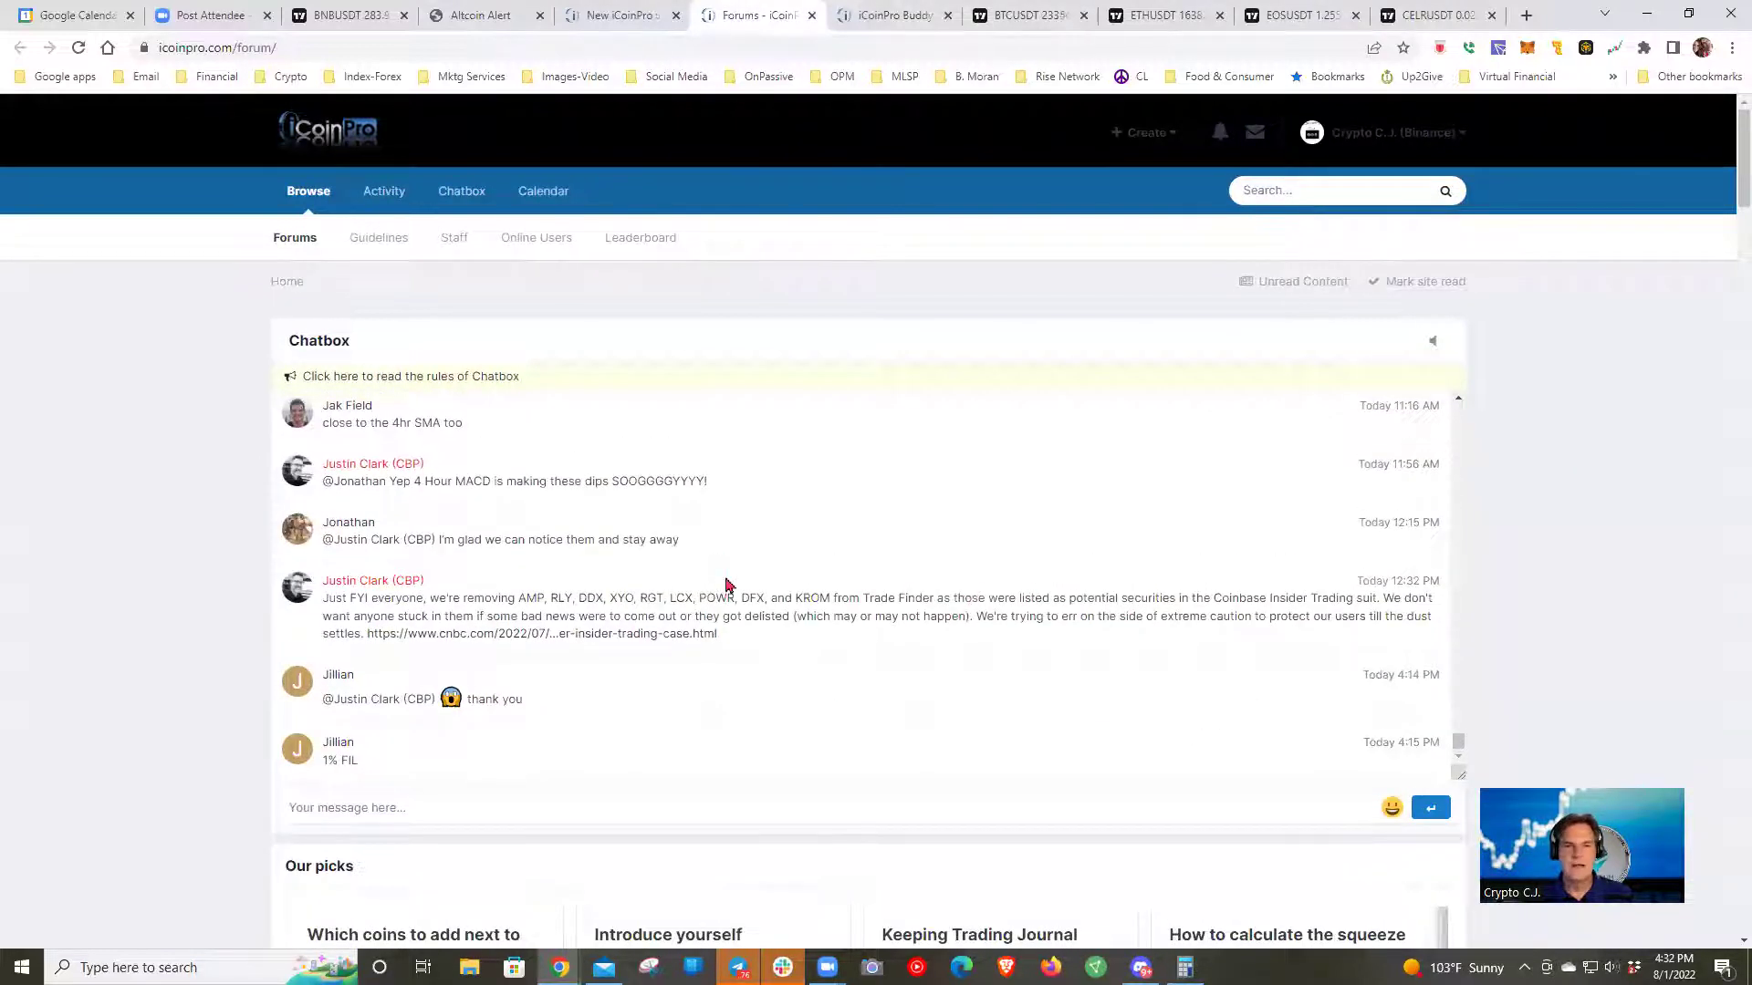
{"action": "scroll", "coordinate": [900, 606], "scroll_direction": "up", "scroll_amount": 5}
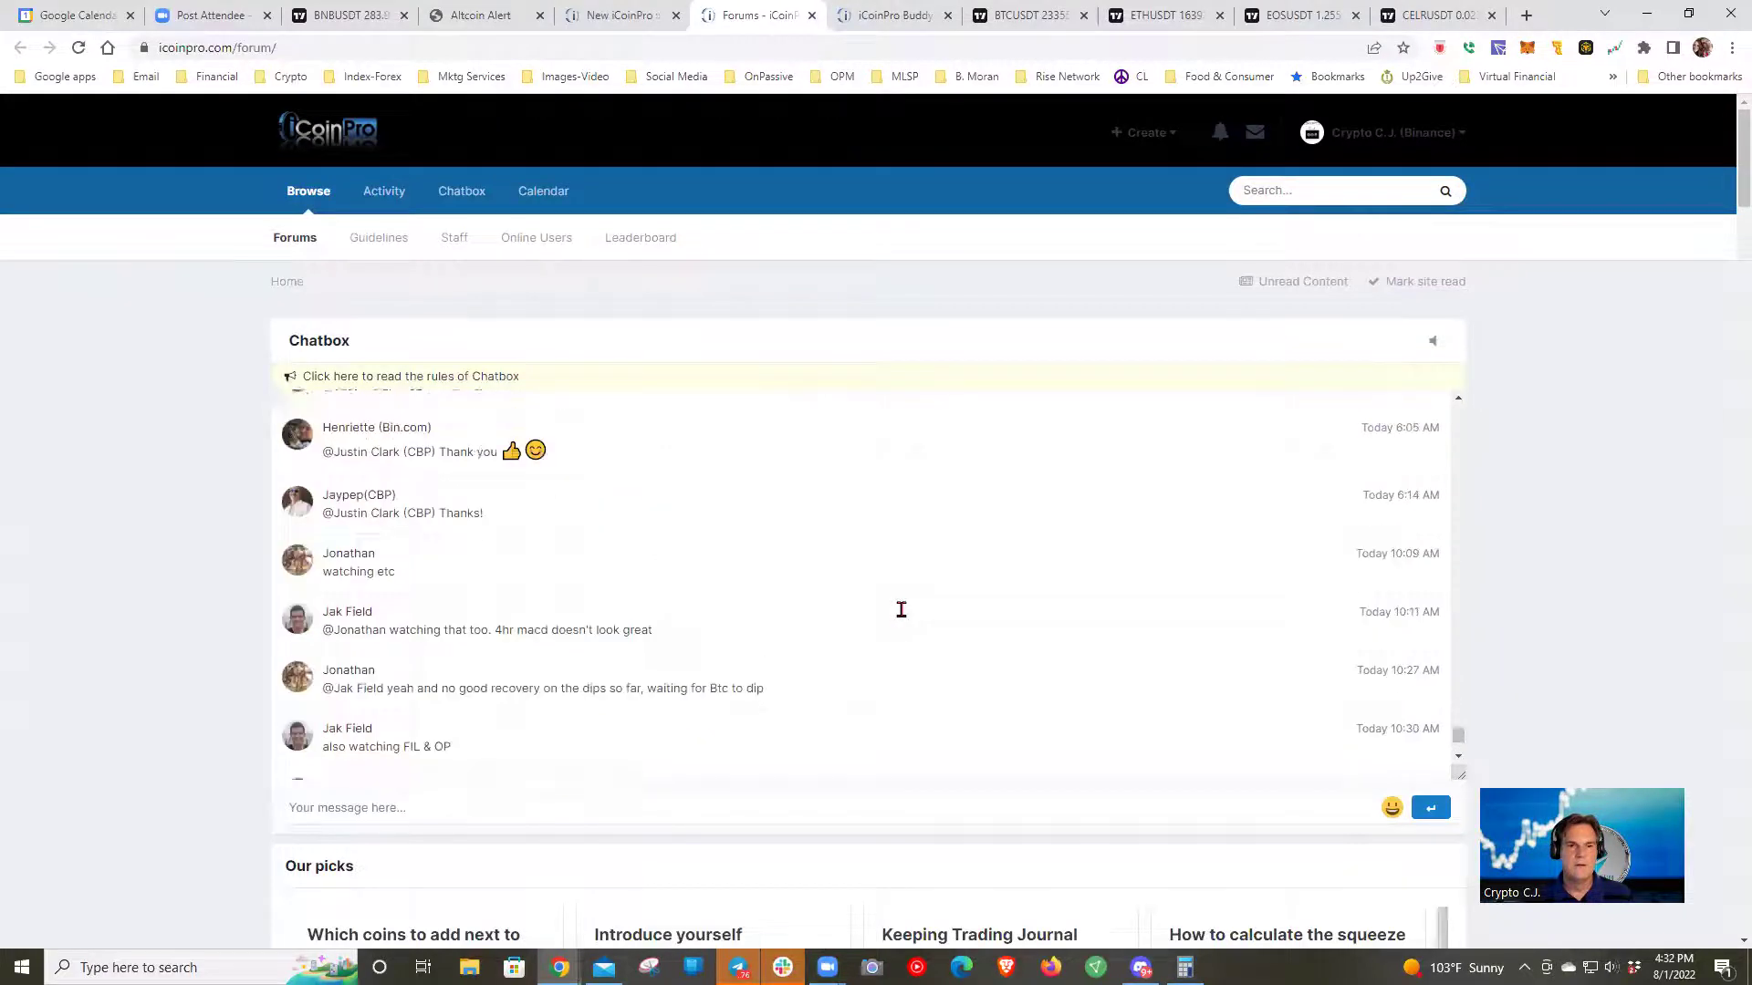
{"action": "scroll", "coordinate": [901, 609], "scroll_direction": "up", "scroll_amount": 5}
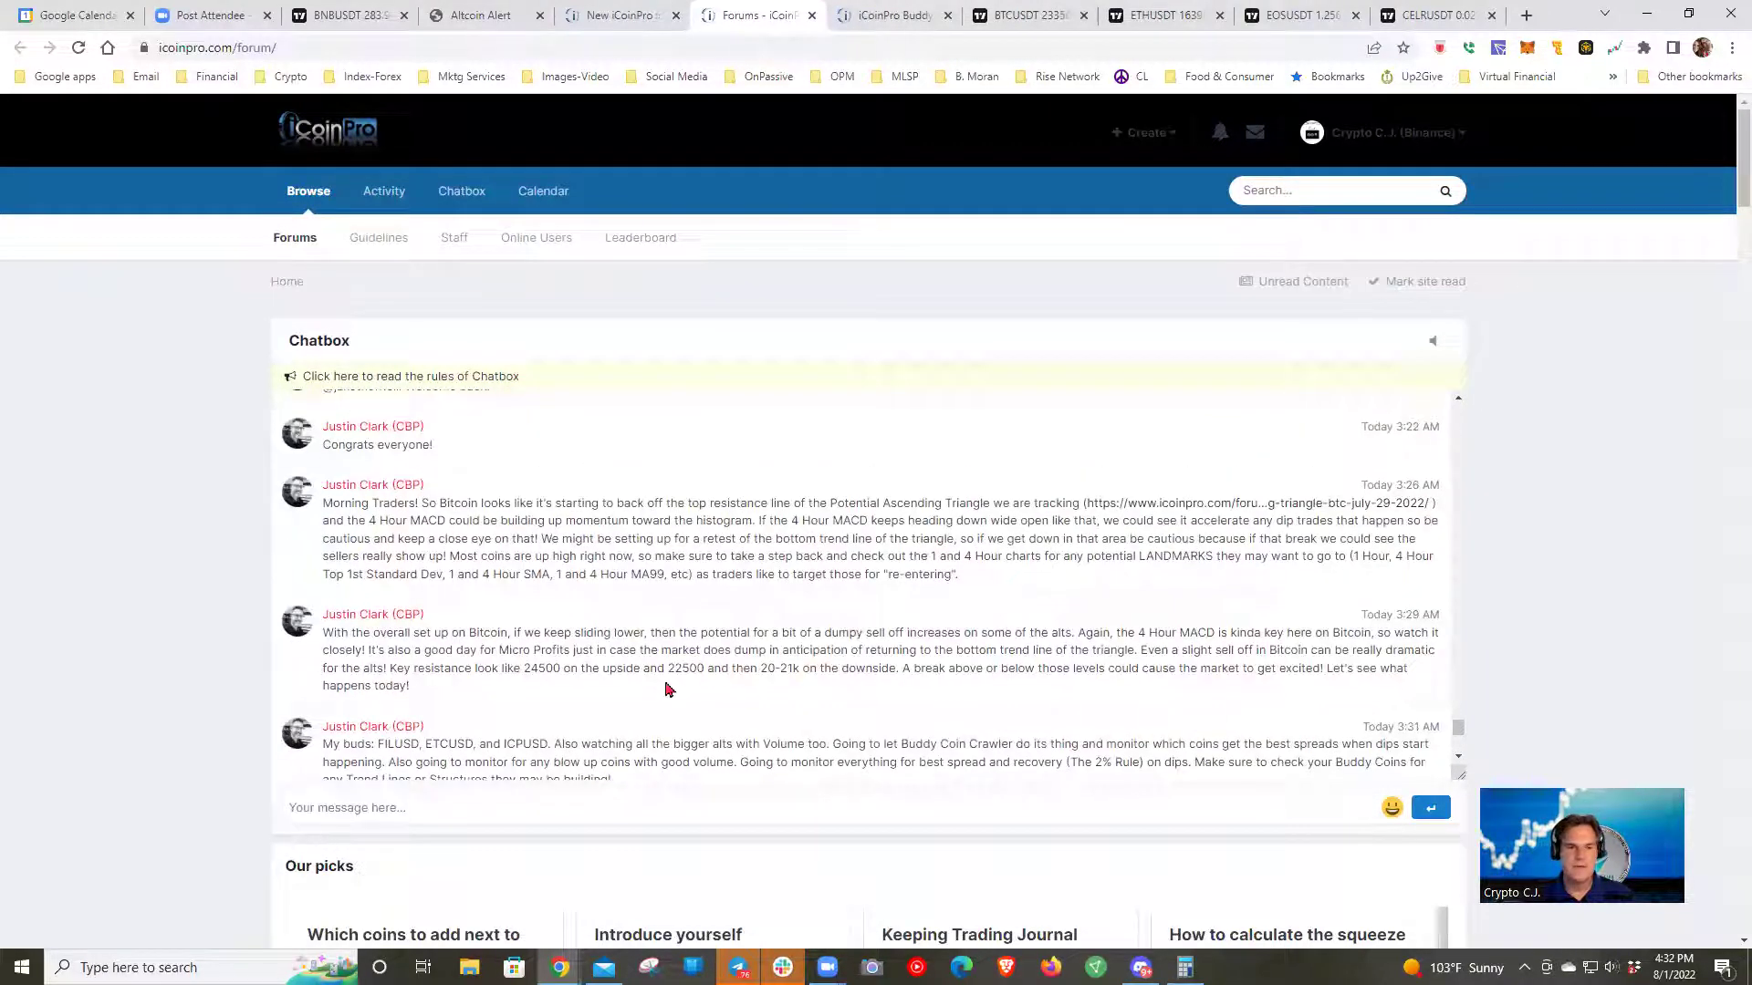
{"action": "scroll", "coordinate": [590, 650], "scroll_direction": "down", "scroll_amount": 1}
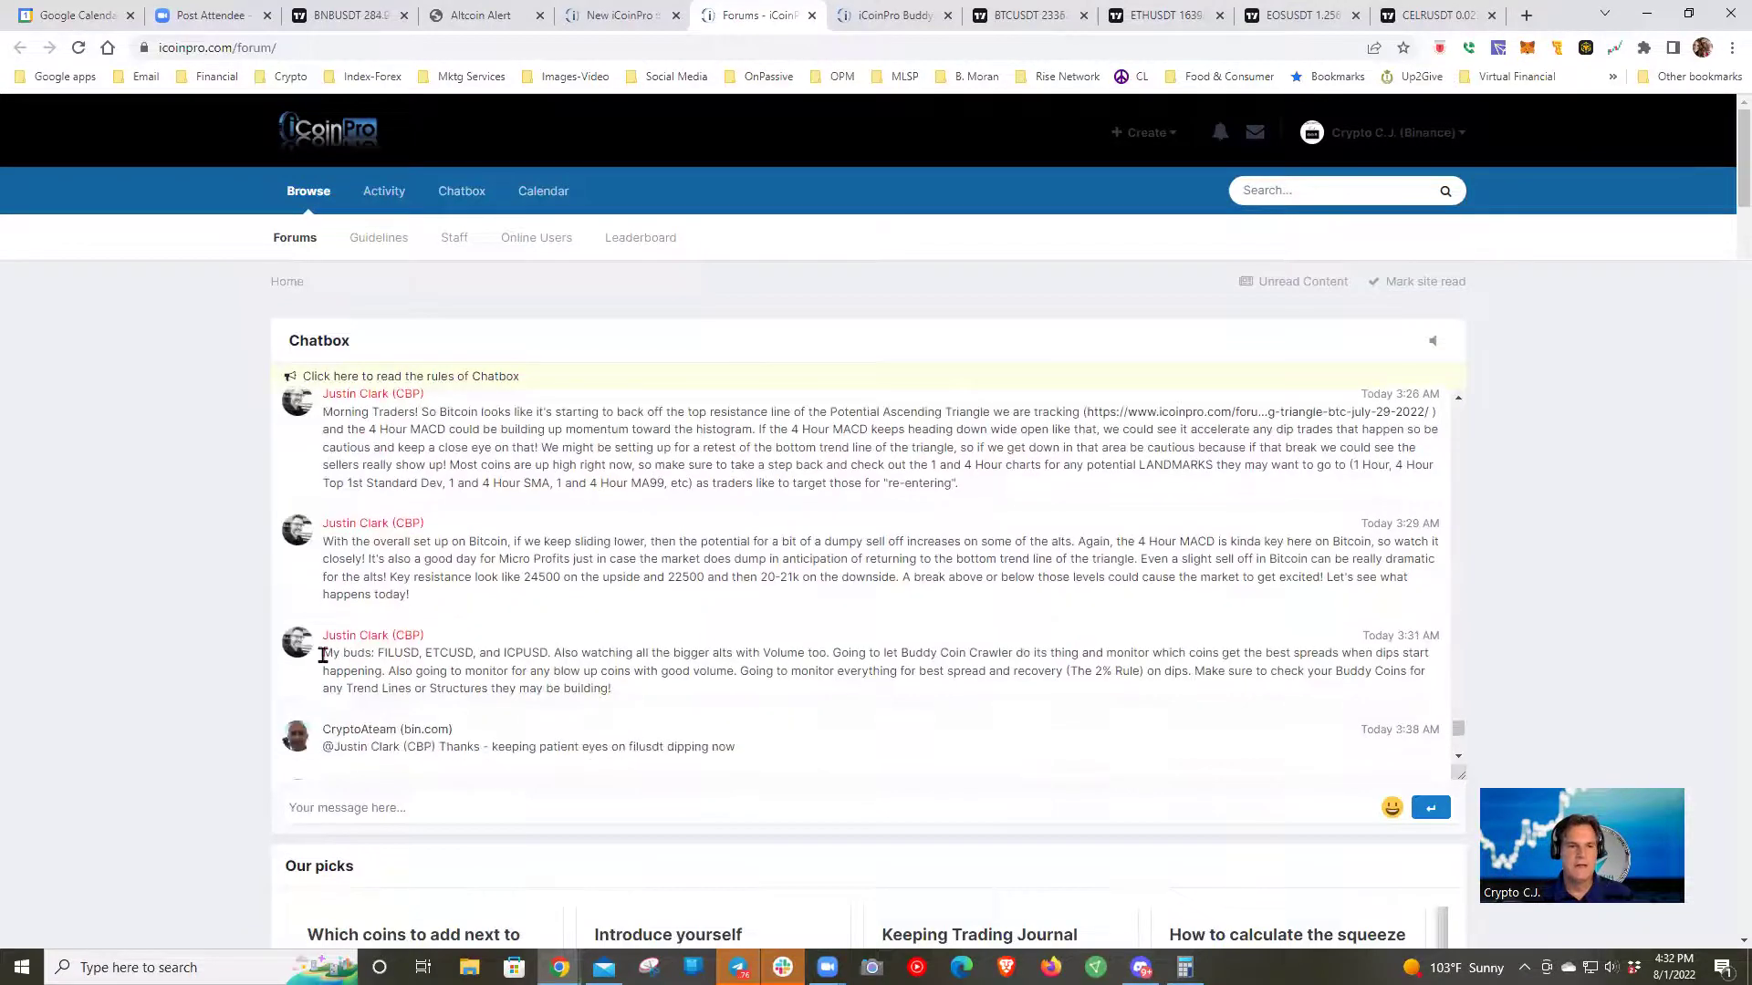
{"action": "left_click_drag", "start_coordinate": [324, 655], "coordinate": [556, 659]}
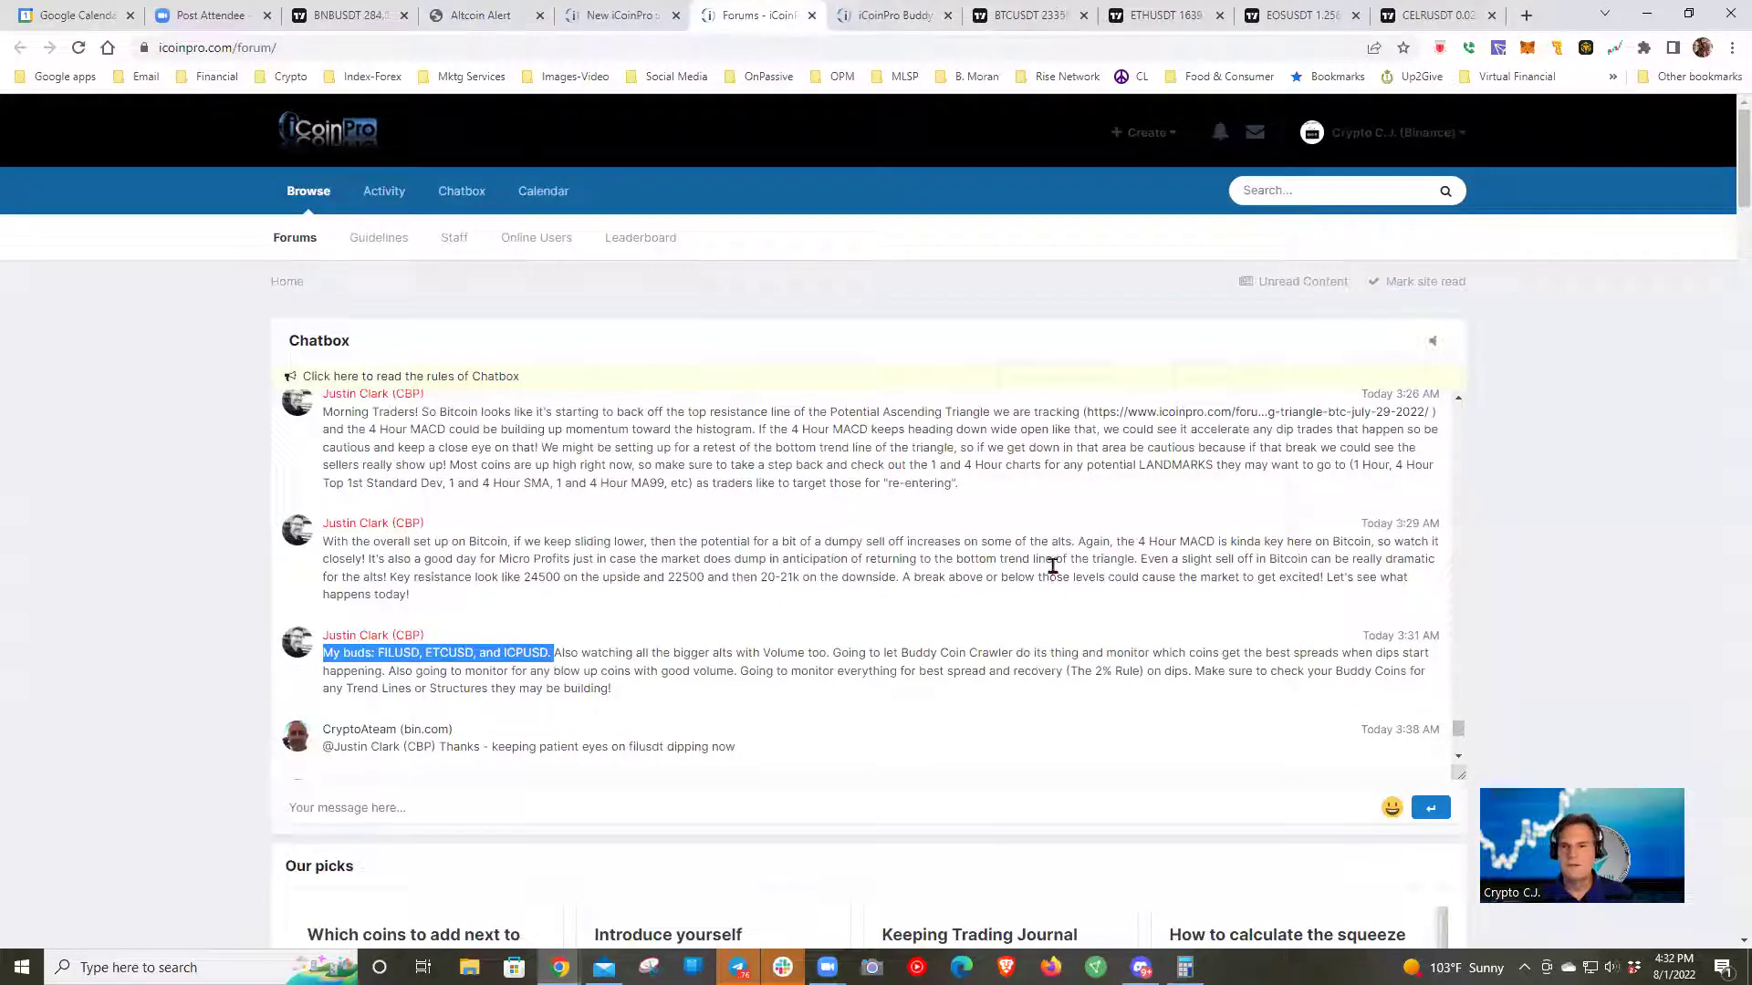
- Scroll through the remaining chatbox messages, then close the Forums tab
{"action": "scroll", "coordinate": [1052, 578], "scroll_direction": "down", "scroll_amount": 3}
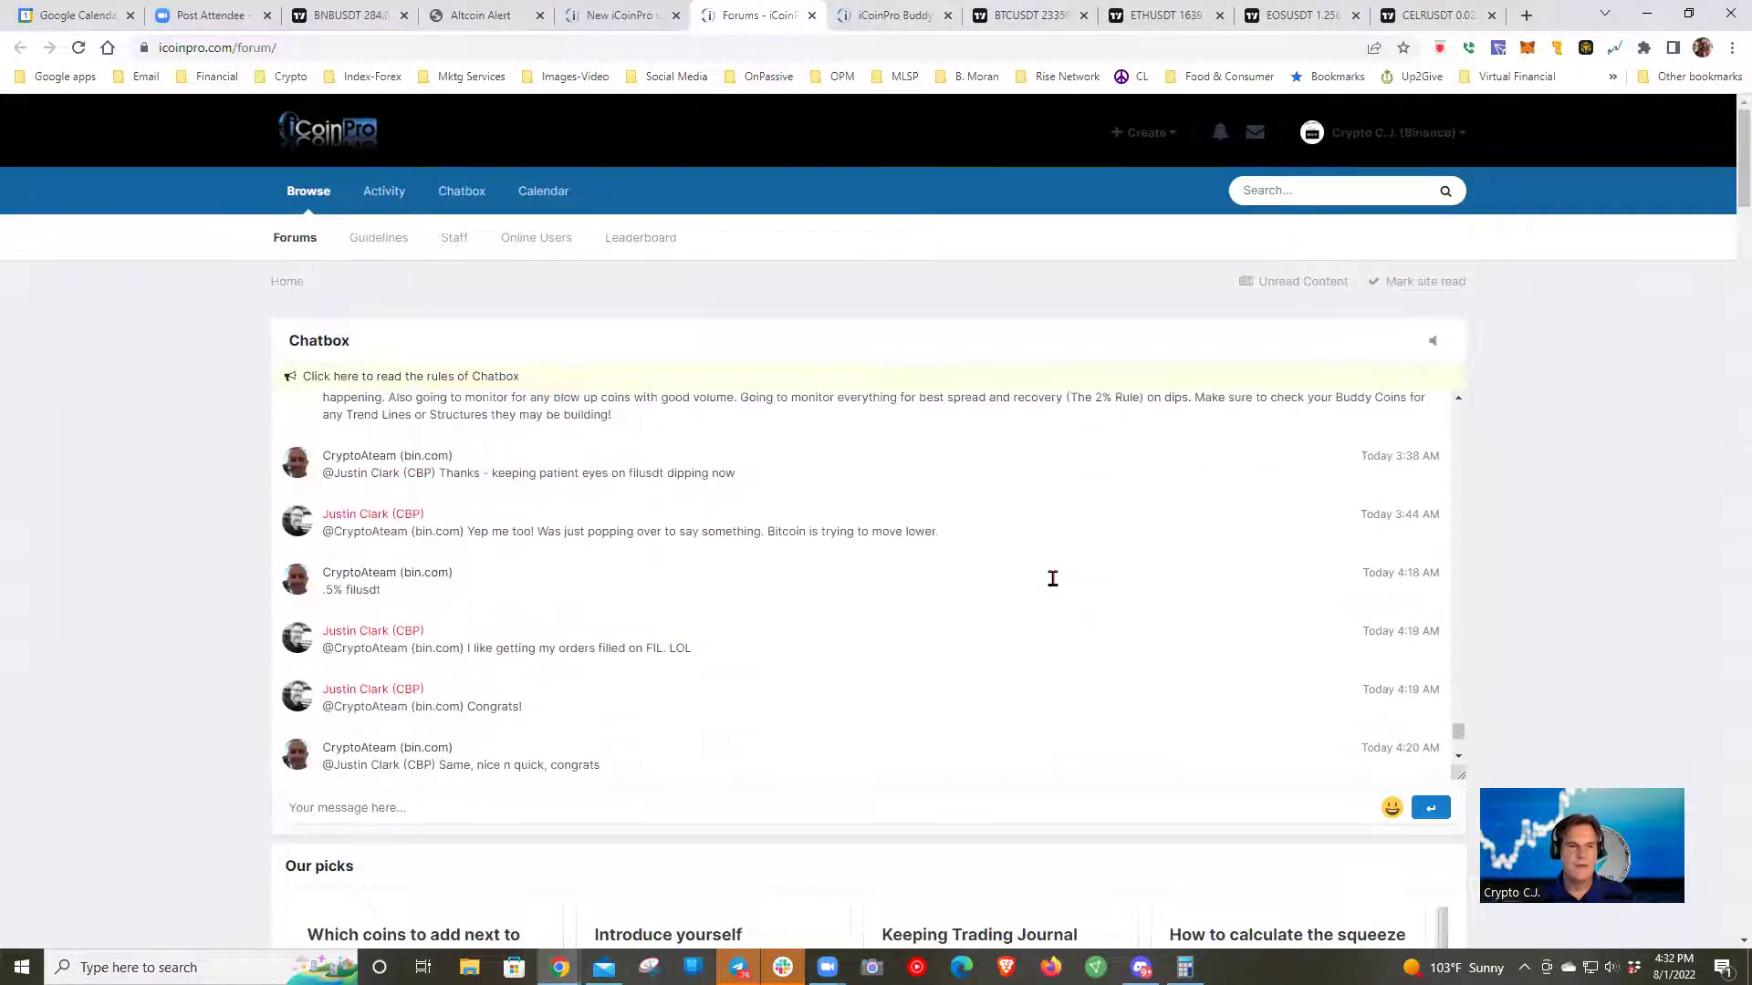
{"action": "scroll", "coordinate": [1052, 579], "scroll_direction": "down", "scroll_amount": 1}
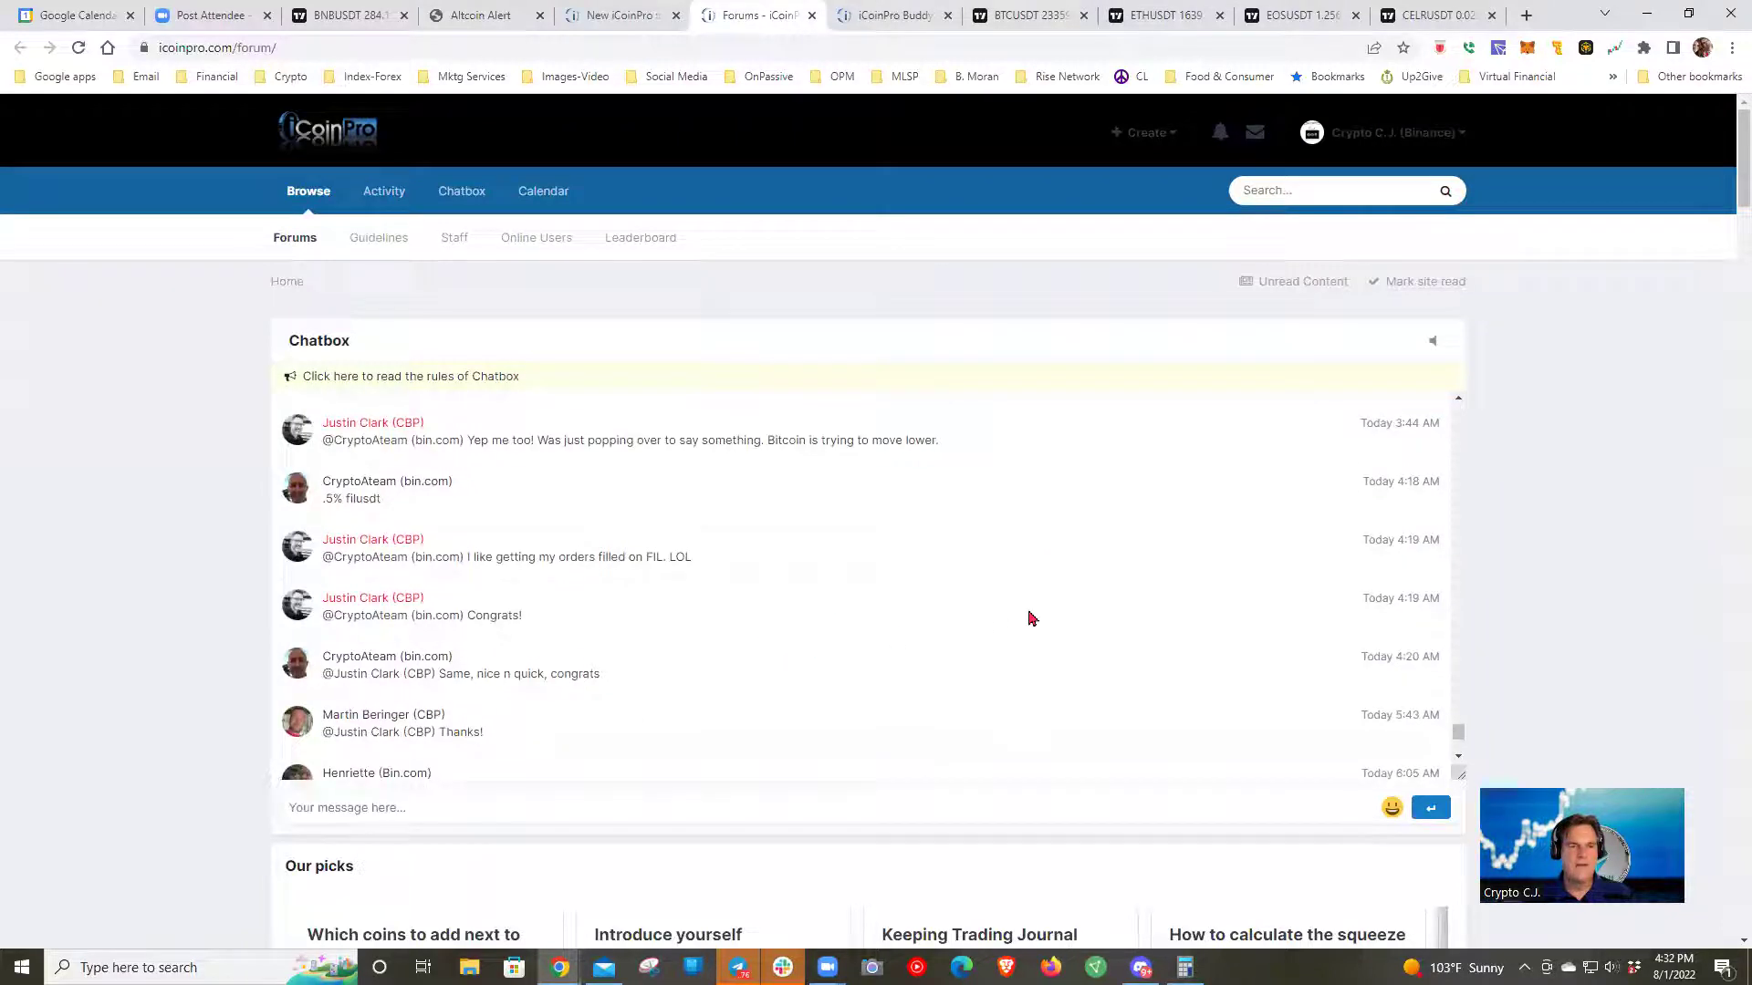
{"action": "scroll", "coordinate": [1071, 602], "scroll_direction": "up", "scroll_amount": 5}
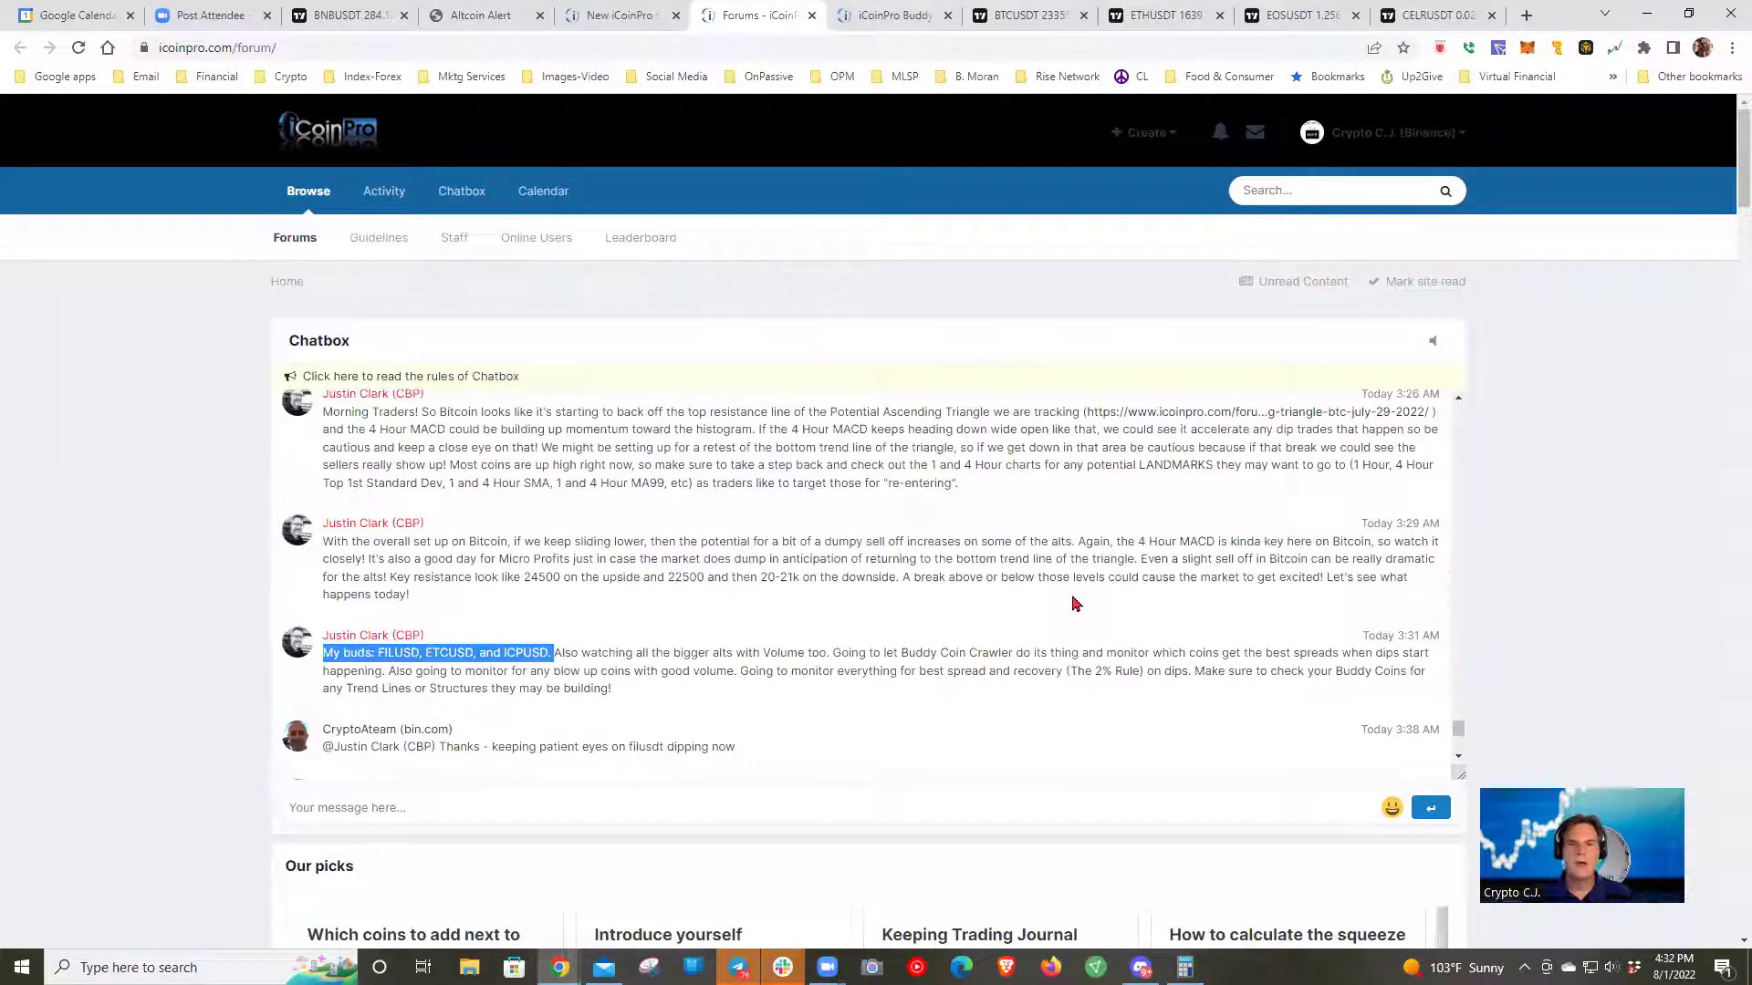
{"action": "scroll", "coordinate": [1073, 604], "scroll_direction": "down", "scroll_amount": 5}
{"action": "scroll", "coordinate": [1073, 604], "scroll_direction": "down", "scroll_amount": 2}
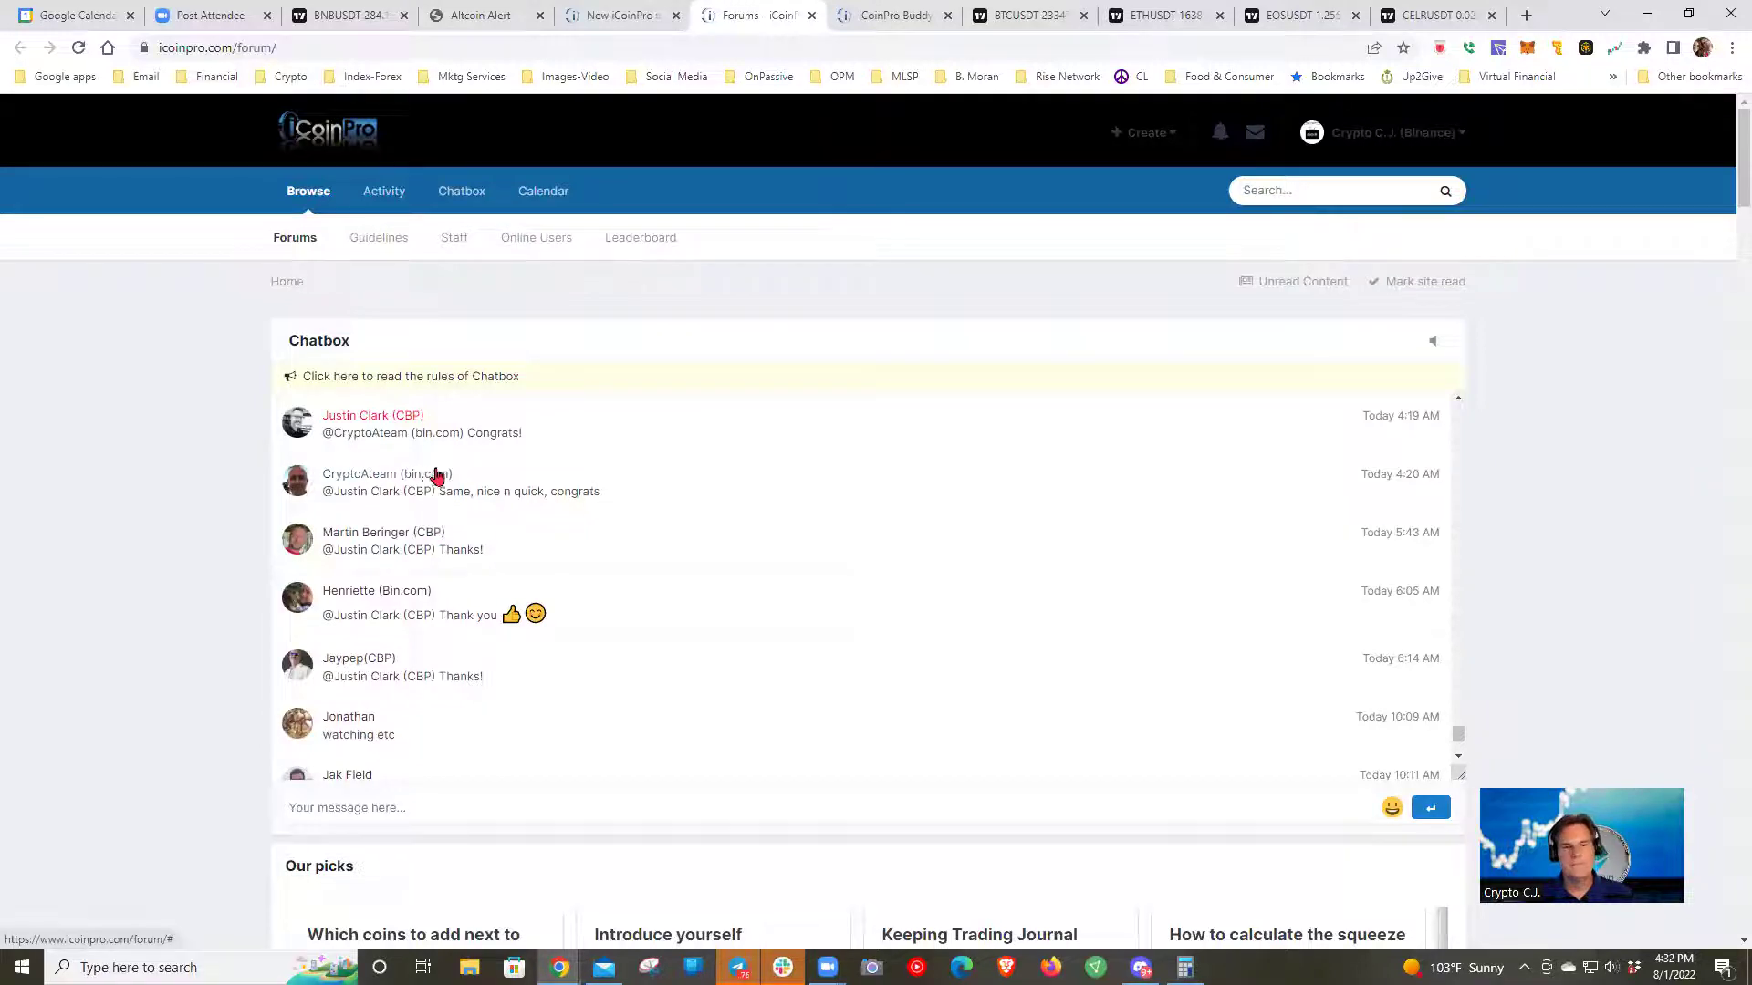
{"action": "scroll", "coordinate": [698, 659], "scroll_direction": "down", "scroll_amount": 3}
{"action": "scroll", "coordinate": [699, 659], "scroll_direction": "down", "scroll_amount": 2}
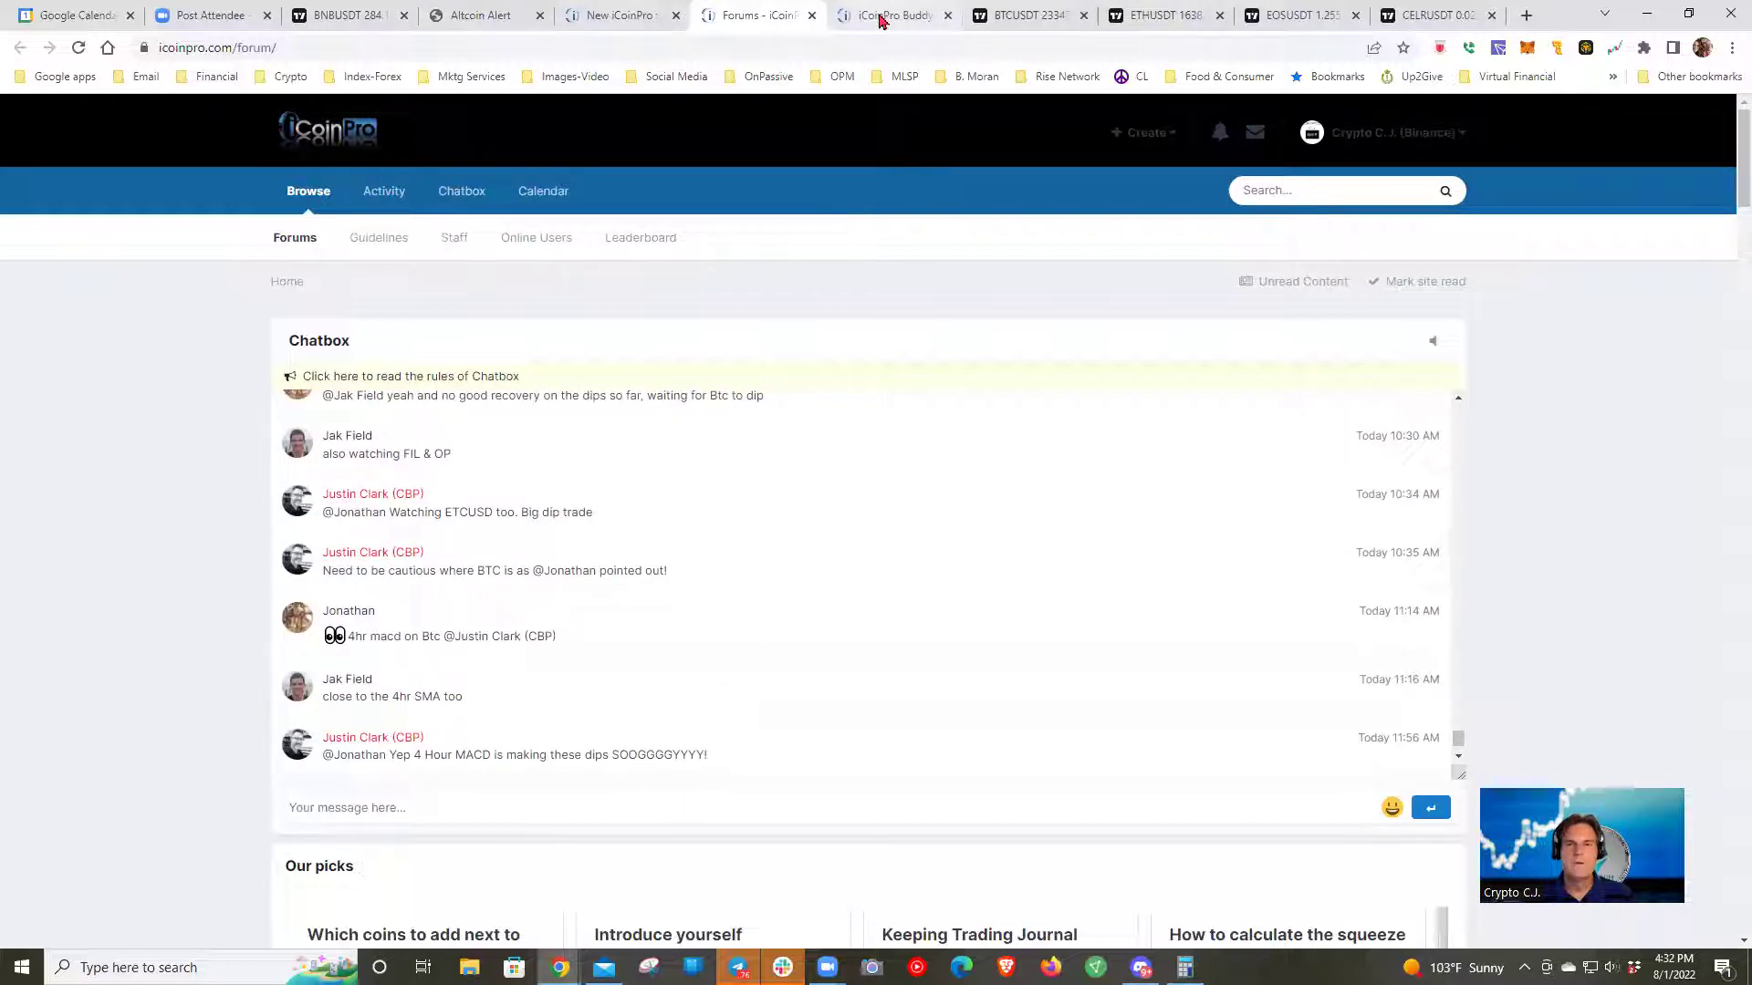
{"action": "left_click", "coordinate": [811, 15]}
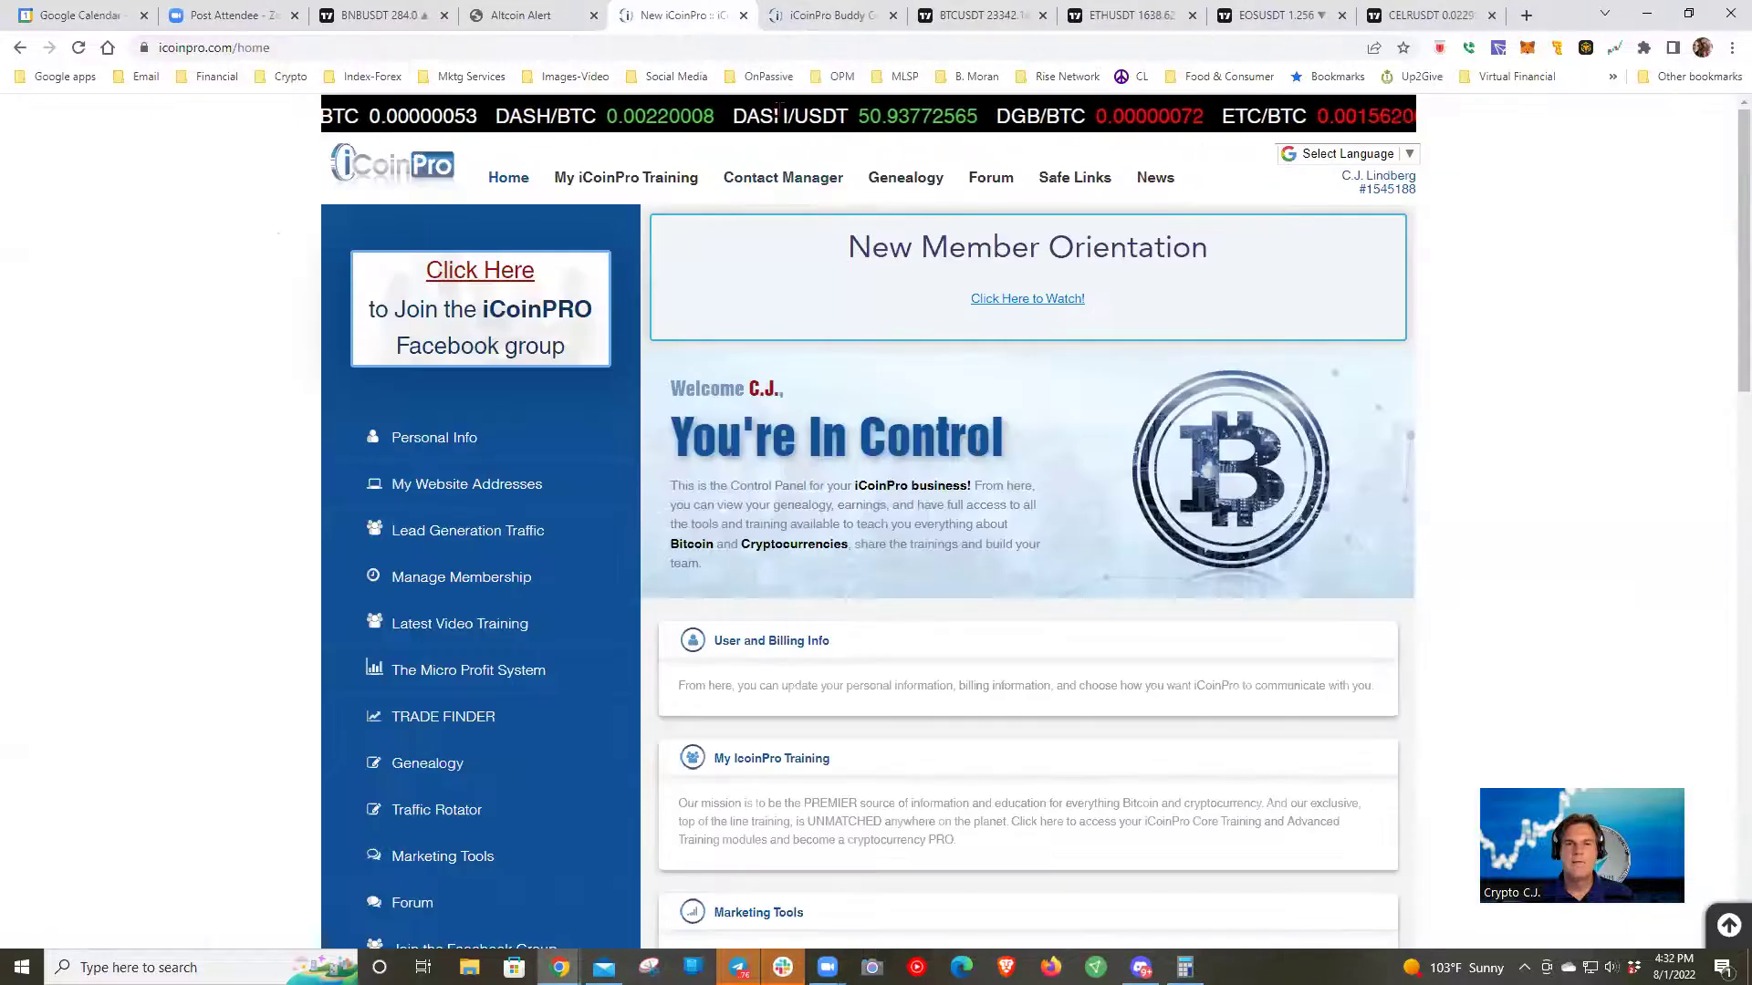
- Sort Buddy Coin Crawler by Current Low-To-SMA, note Hive's 24-hour volume, and open Hive's viewing options
{"action": "left_click", "coordinate": [825, 15]}
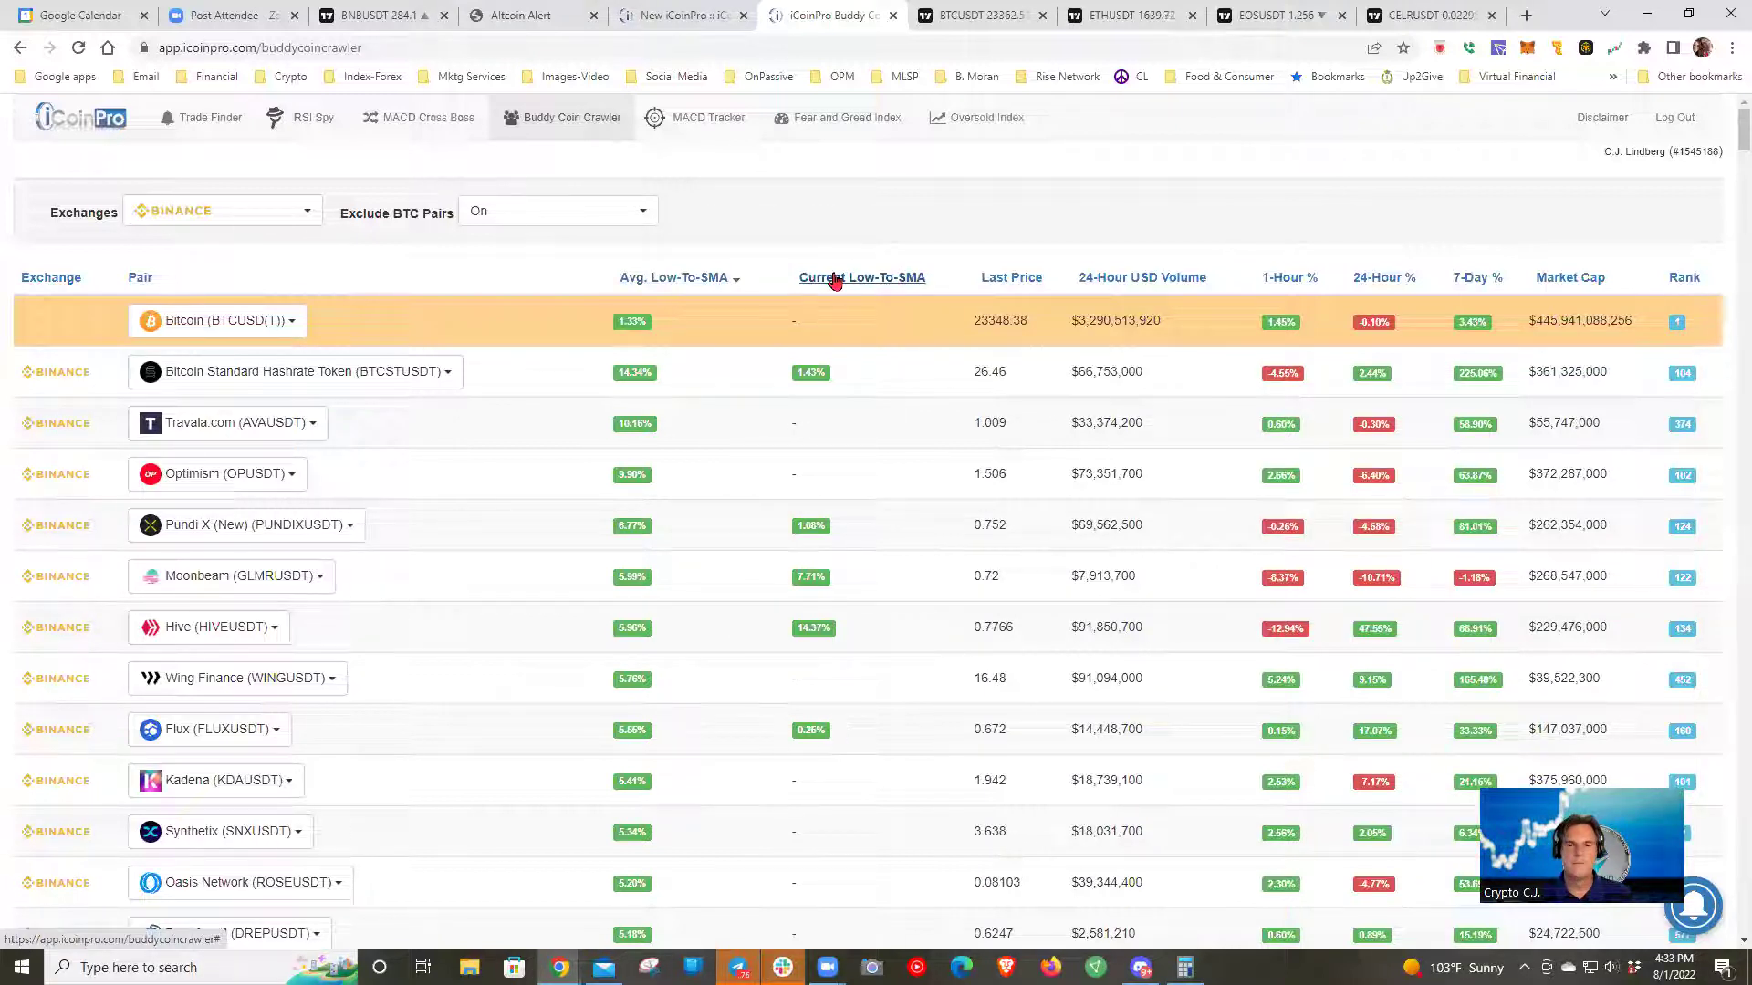
{"action": "left_click", "coordinate": [835, 279]}
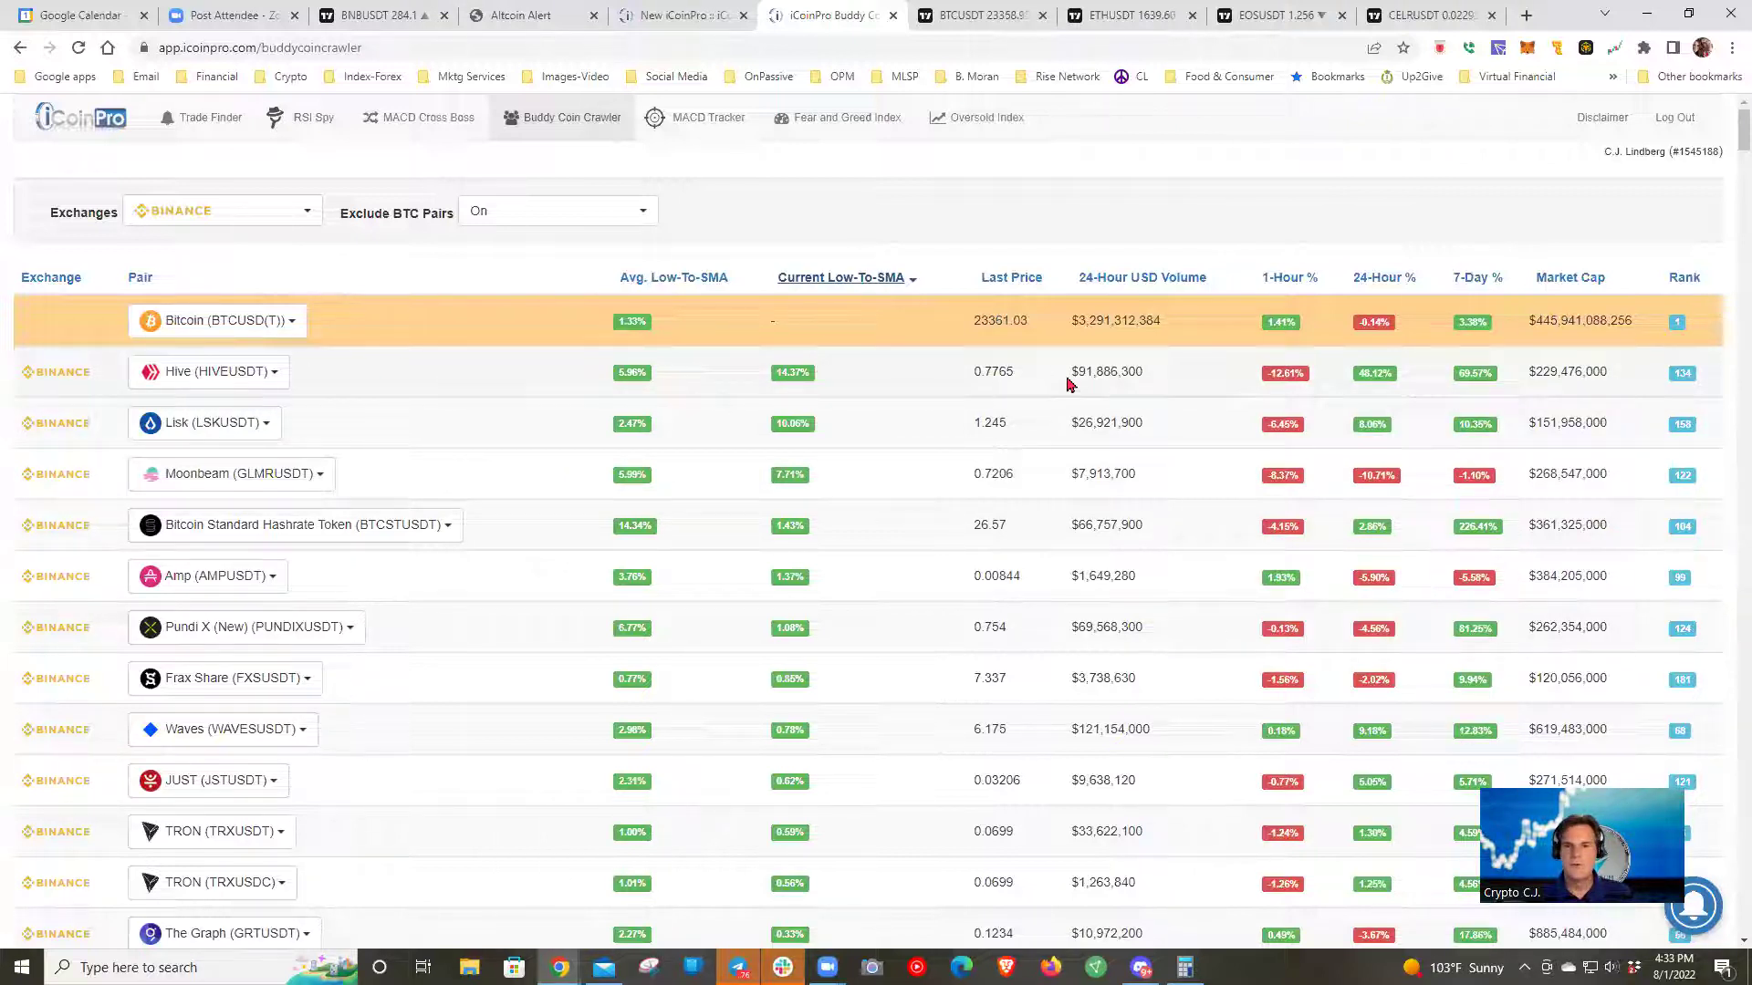
{"action": "left_click_drag", "start_coordinate": [1072, 374], "coordinate": [1141, 372]}
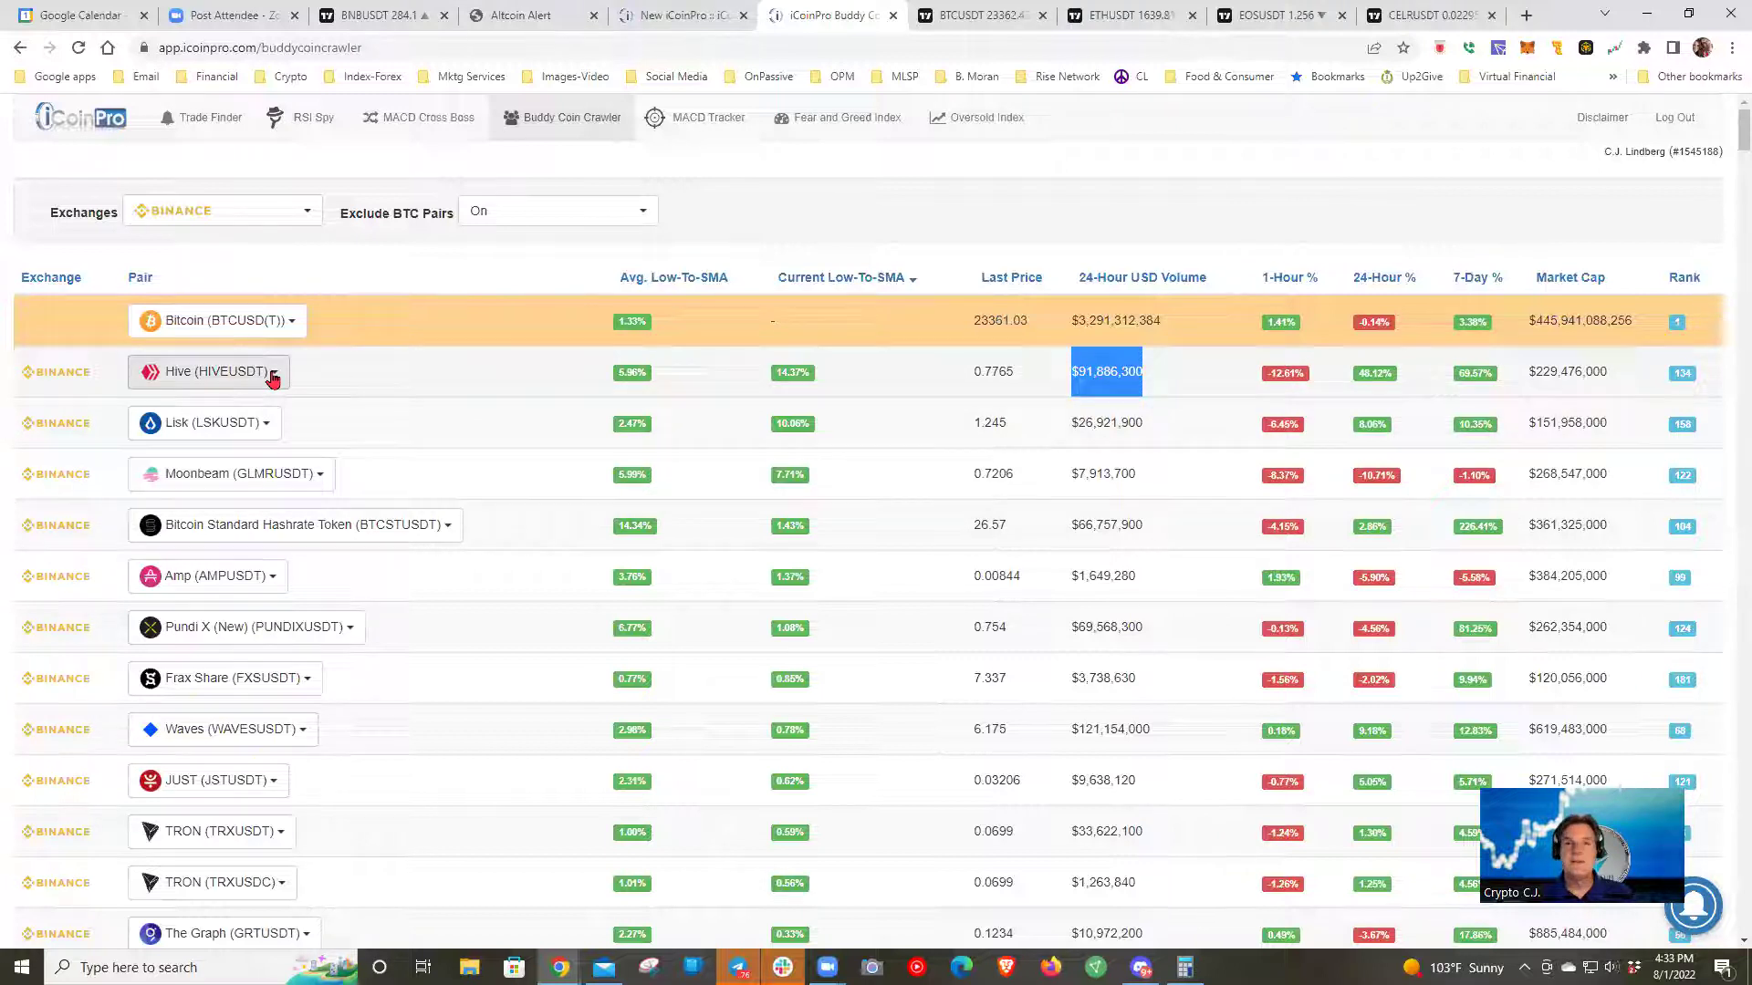
{"action": "left_click", "coordinate": [272, 376]}
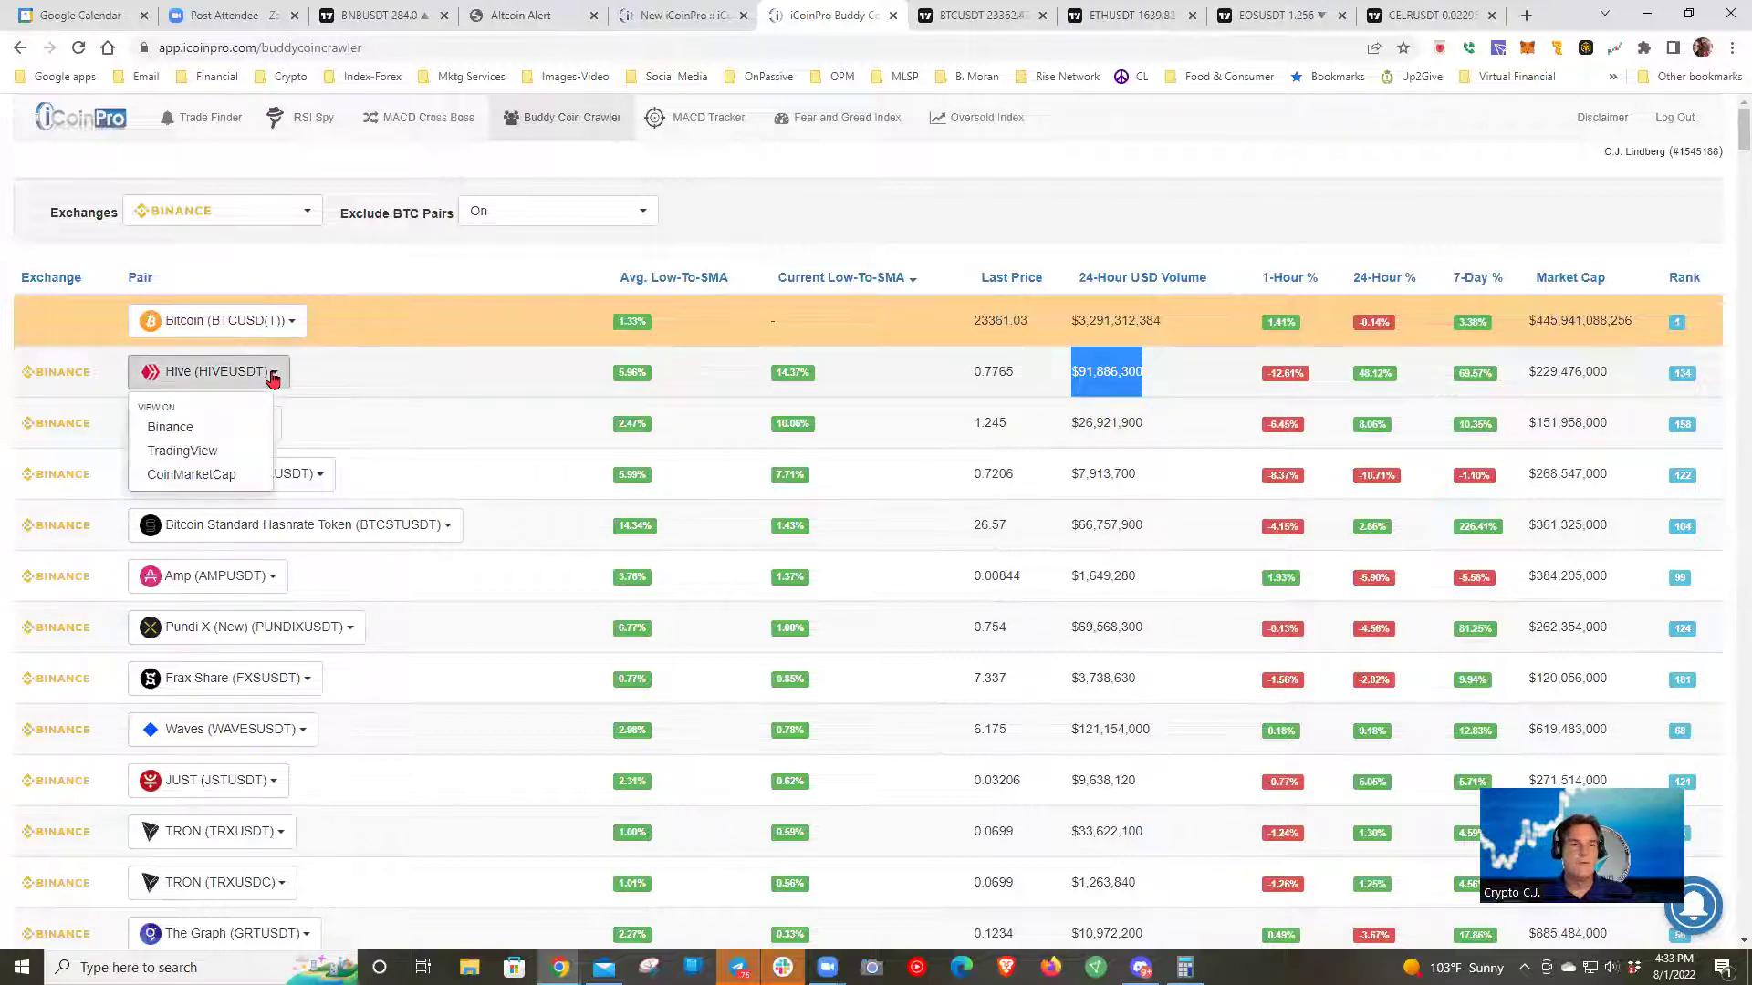
- Open Hive on TradingView and remove all drawings, including the green horizontal line
{"action": "left_click", "coordinate": [176, 449]}
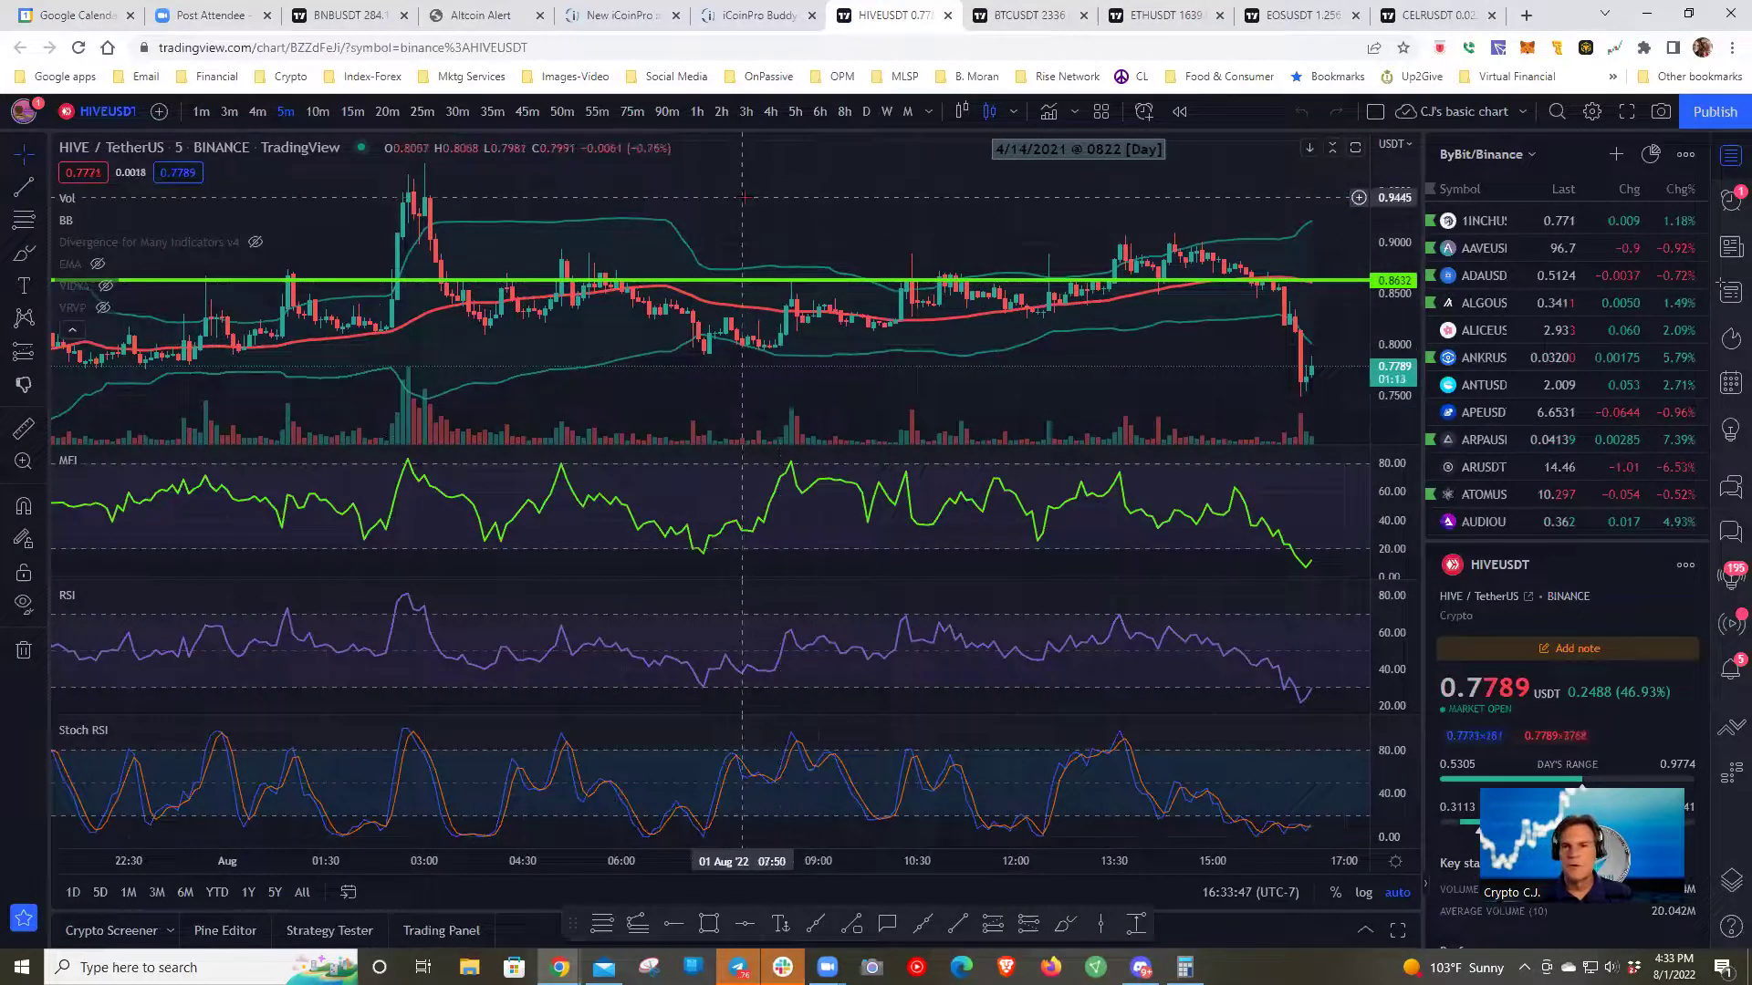
{"action": "left_click", "coordinate": [20, 650]}
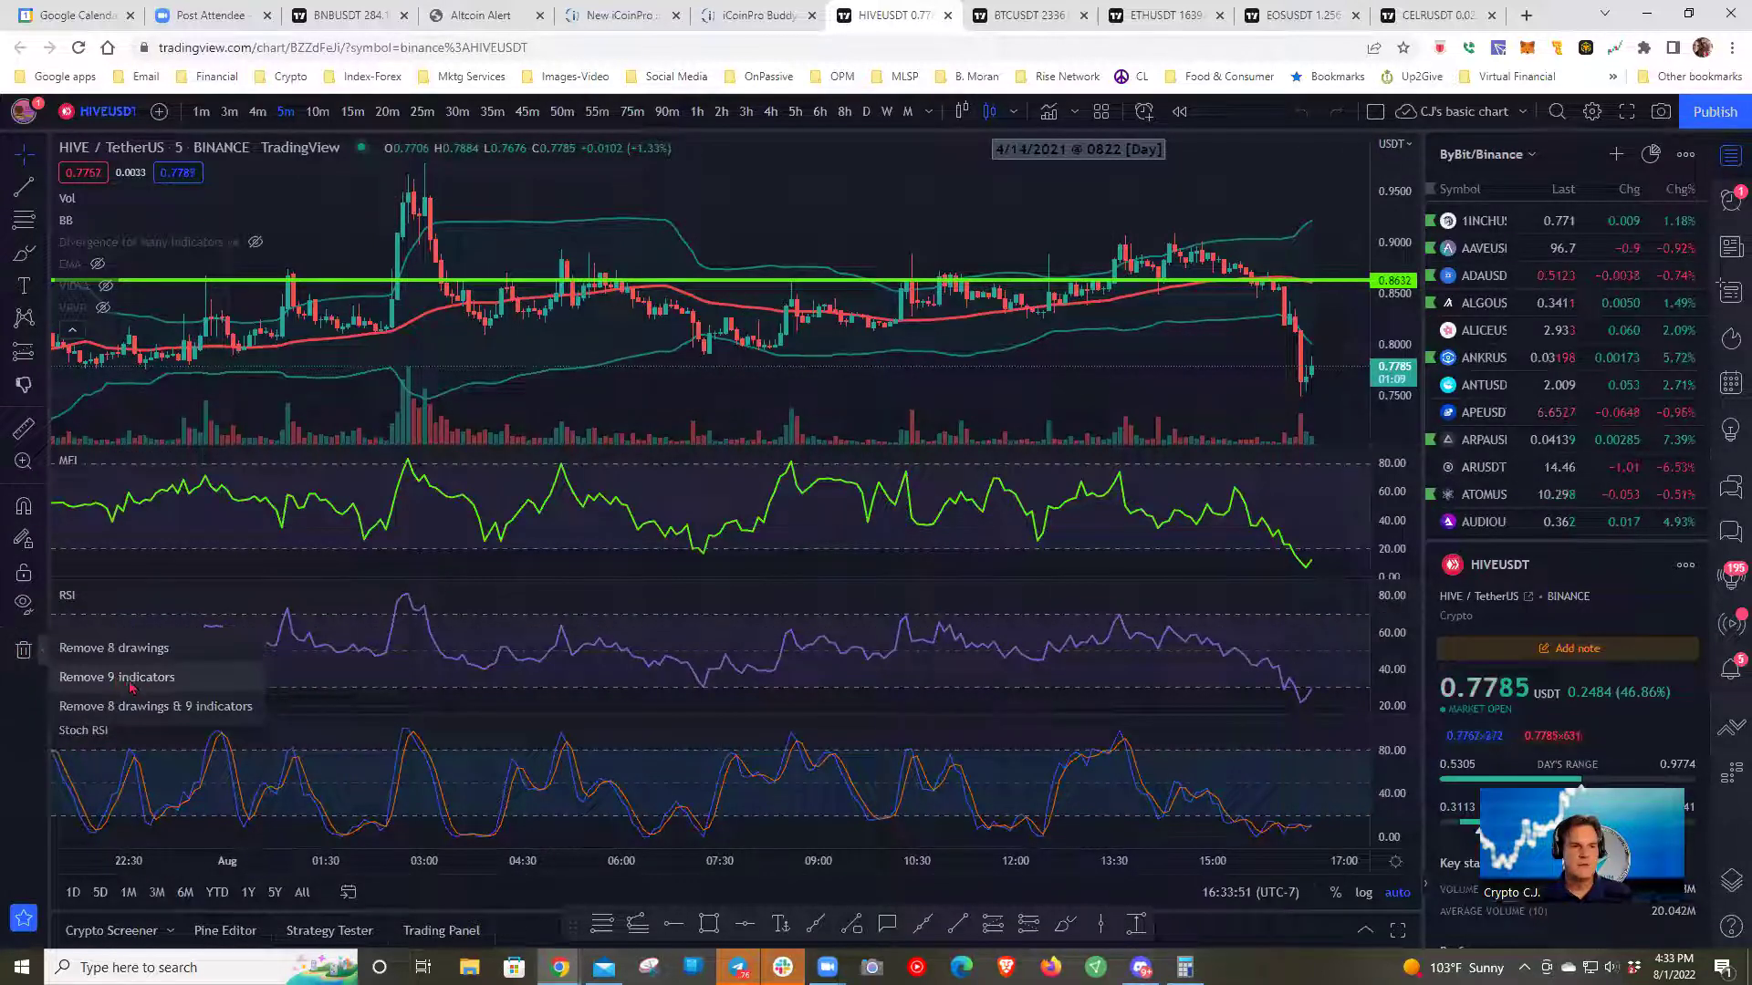
{"action": "left_click", "coordinate": [143, 649]}
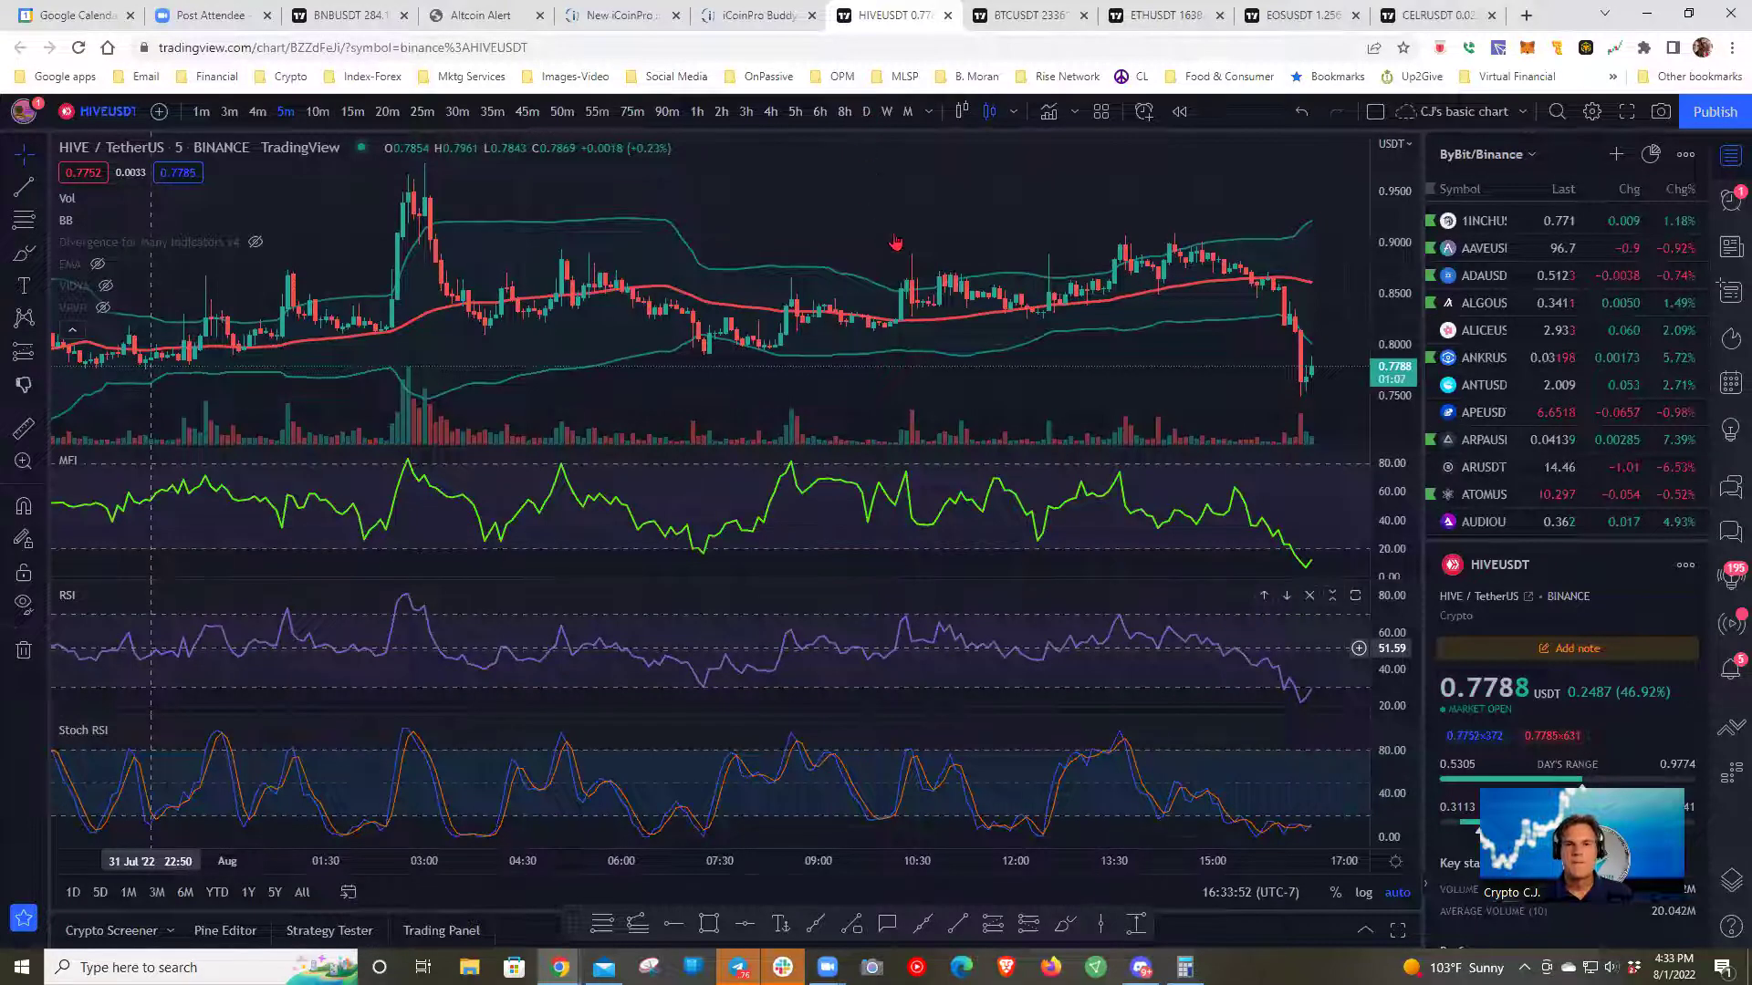
- On the daily chart, measure HIVE's decline from the late-November peak to 01 Aug
{"action": "left_click", "coordinate": [866, 112]}
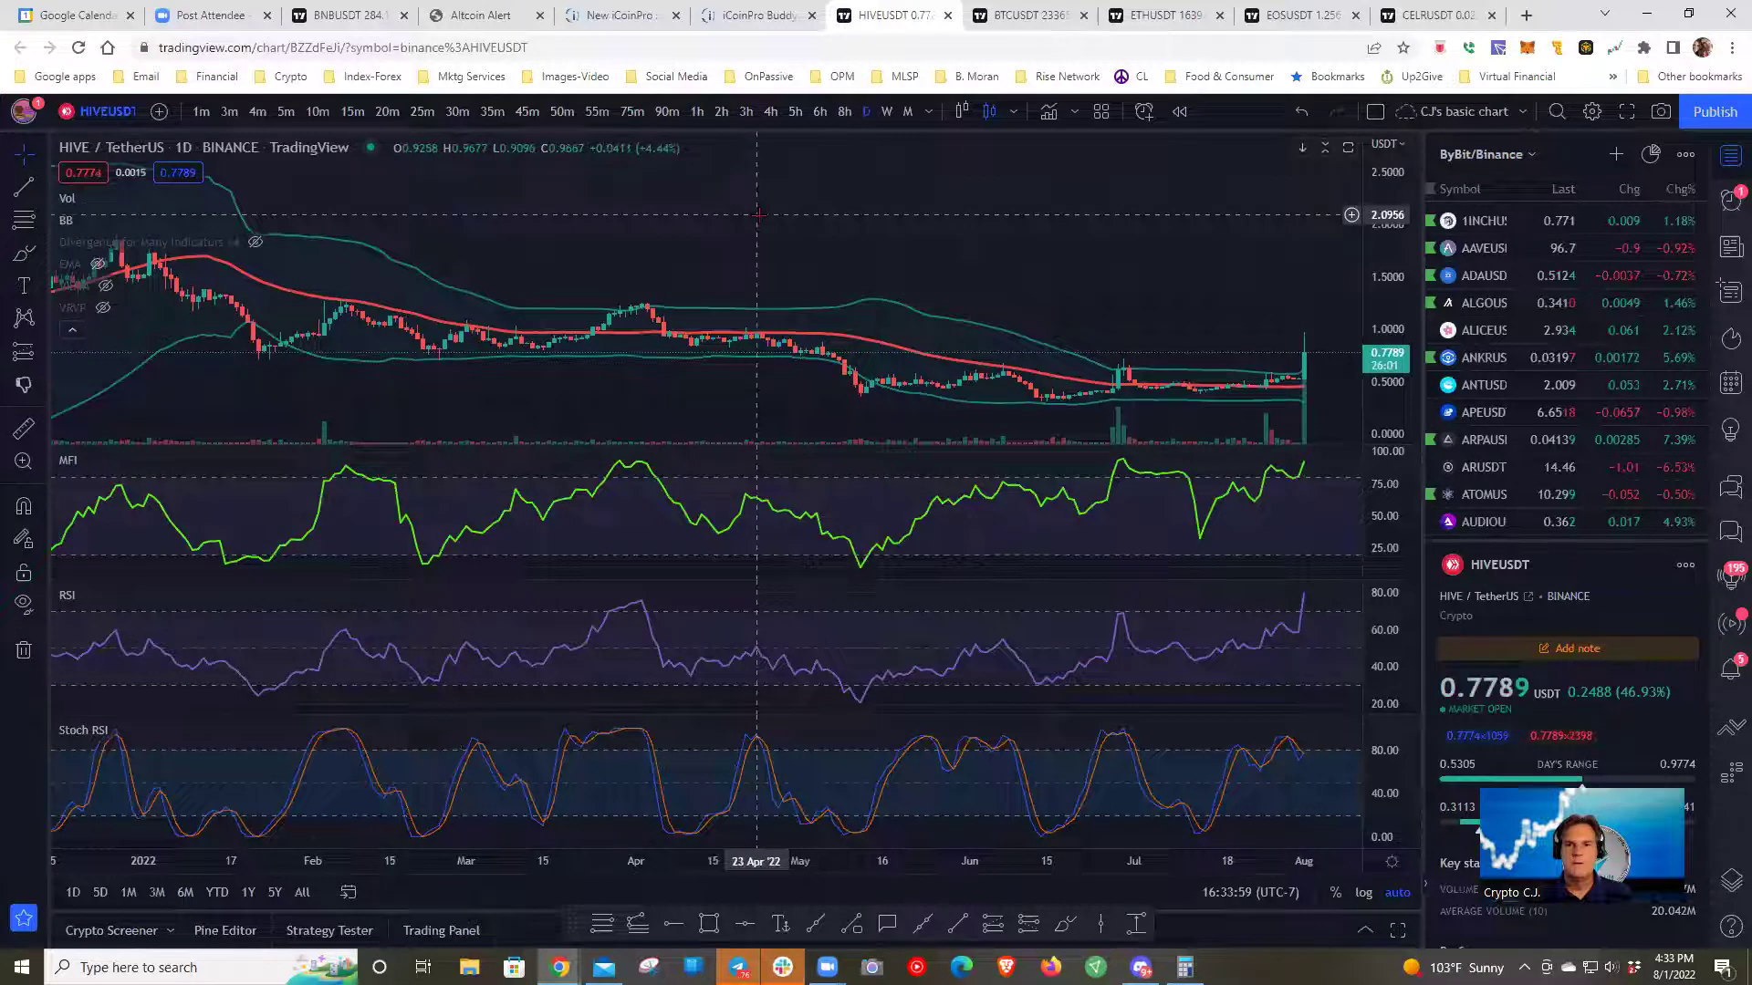
{"action": "scroll", "coordinate": [876, 223], "scroll_direction": "down", "scroll_amount": 2}
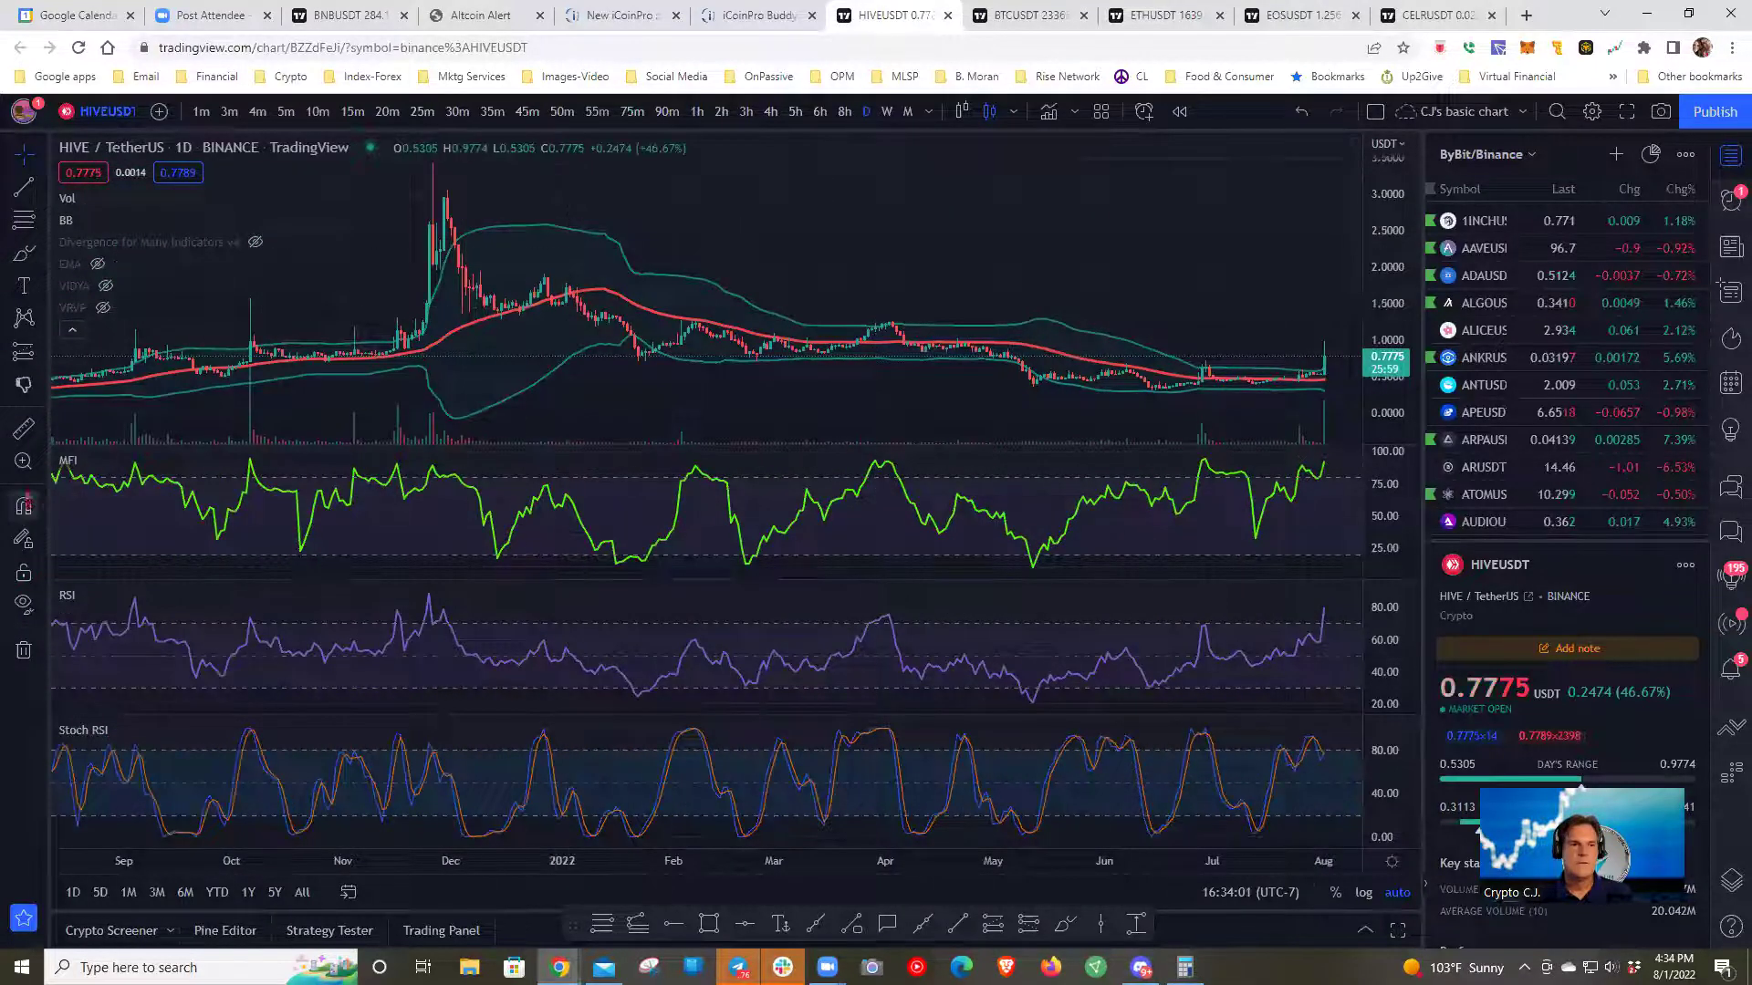
{"action": "key", "text": "shift"}
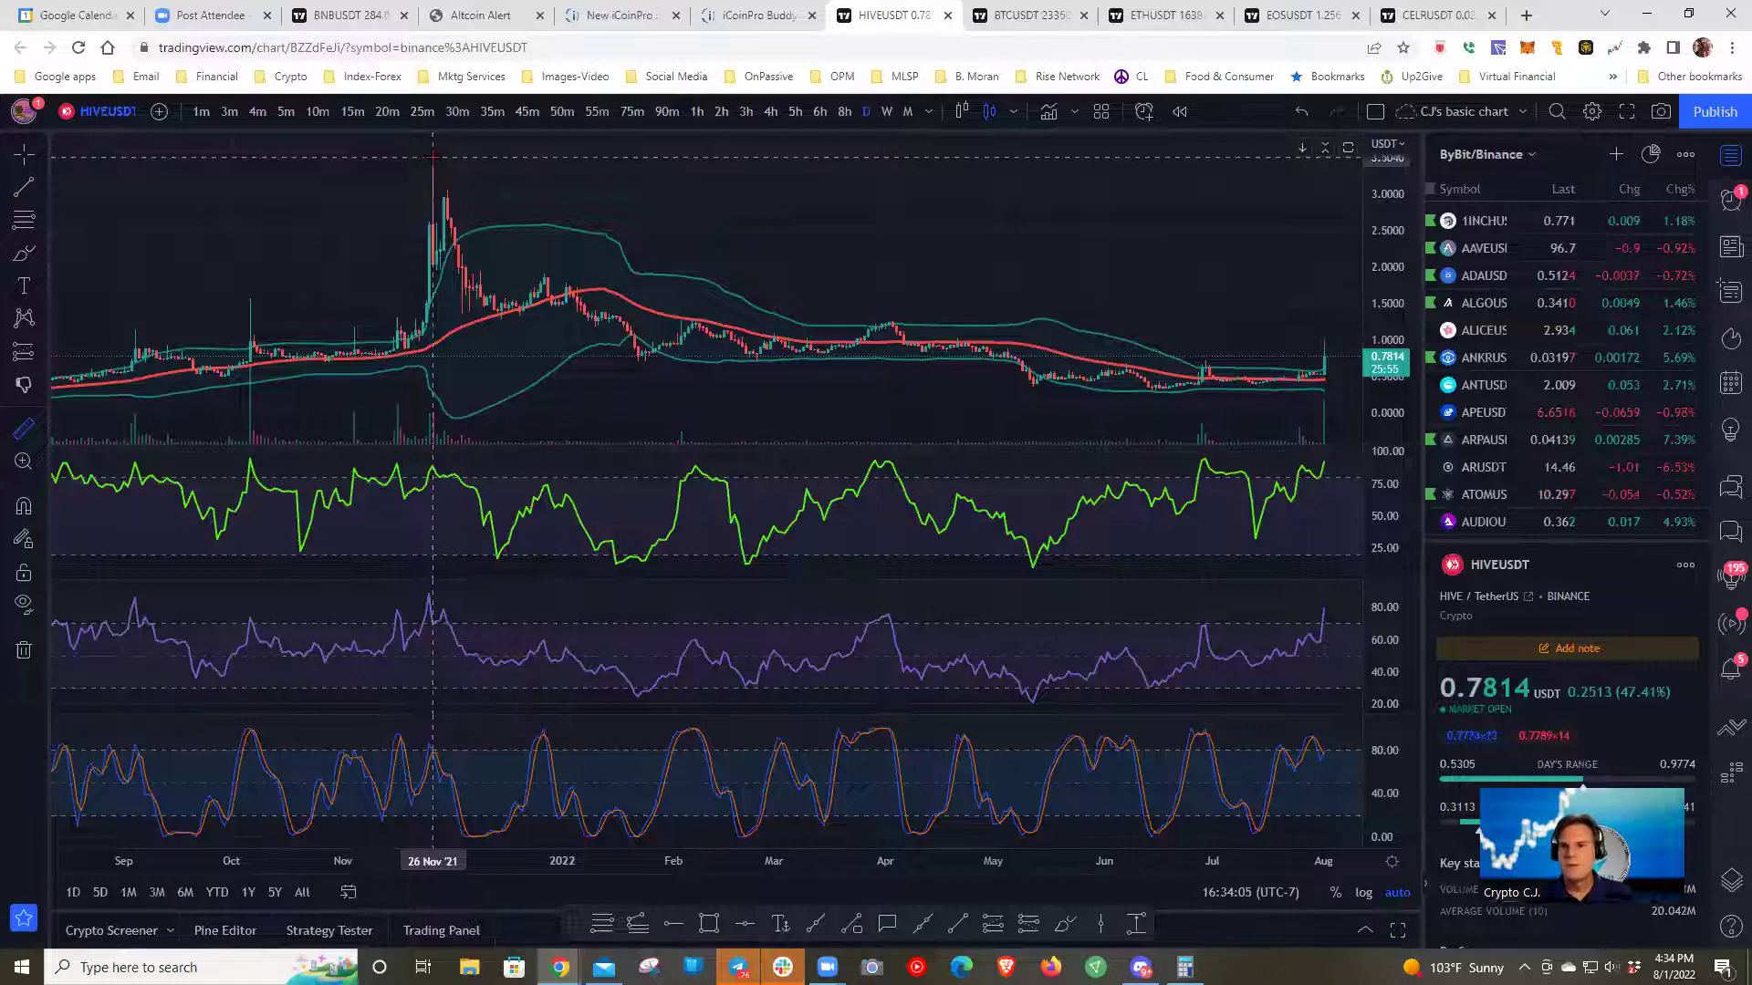
{"action": "left_click", "coordinate": [432, 157]}
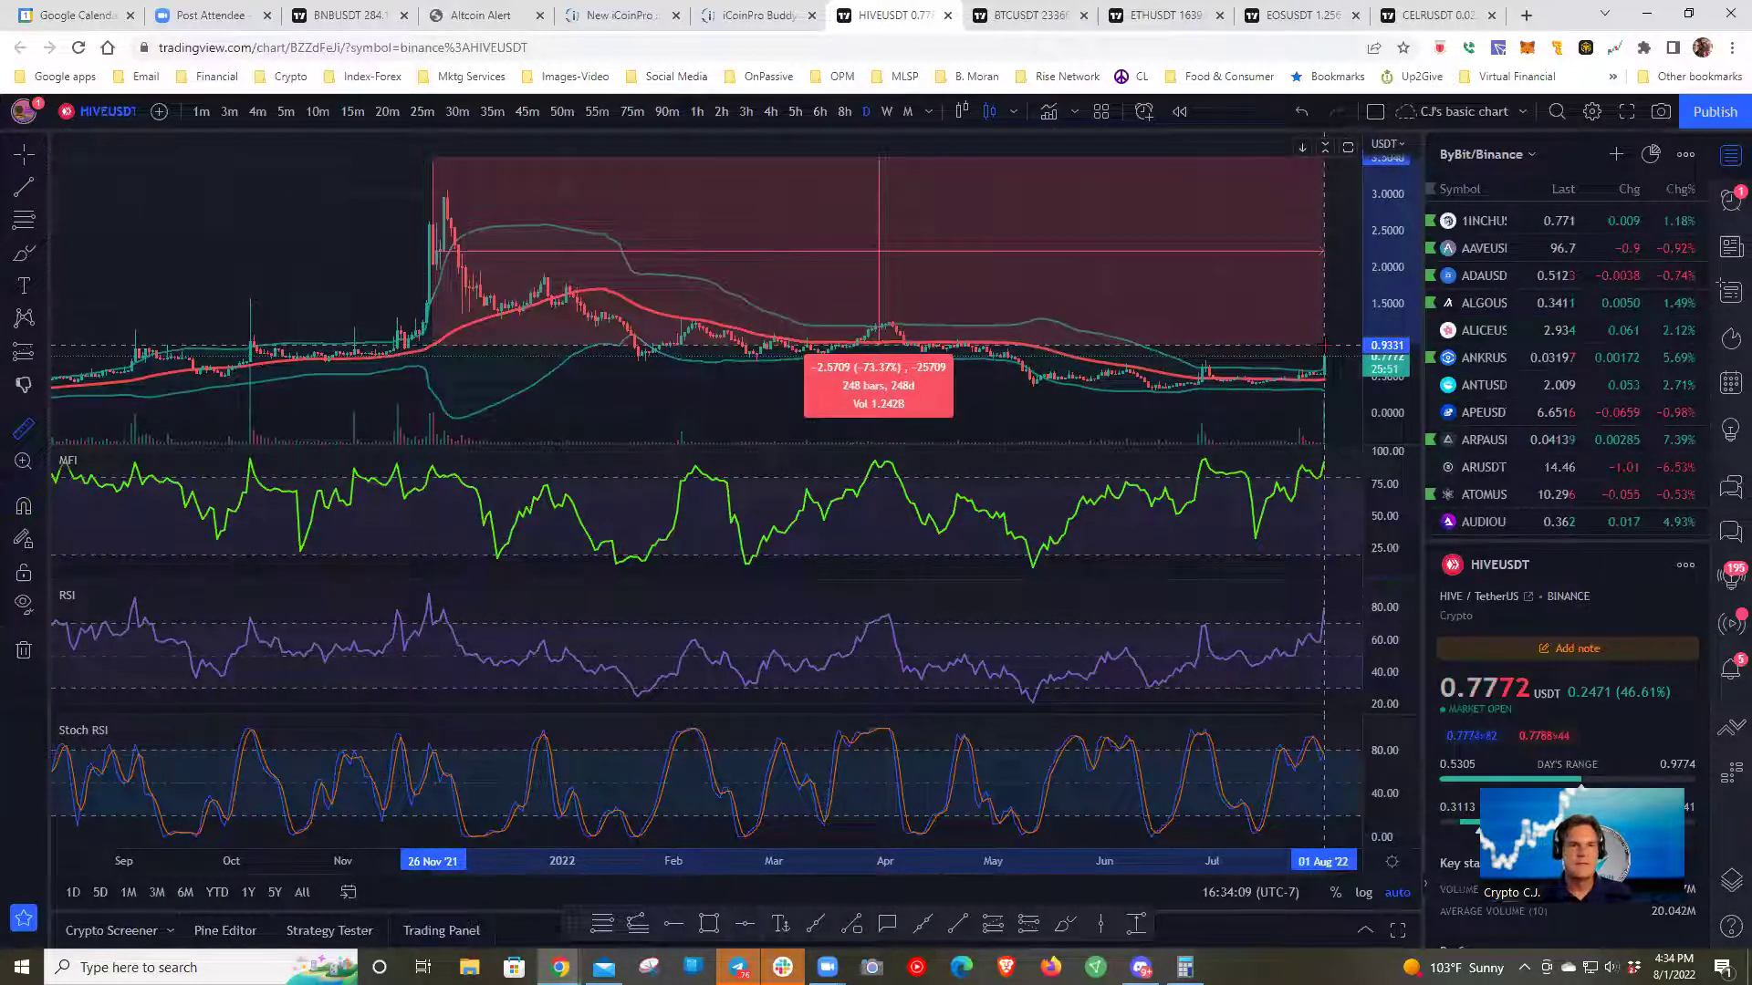
{"action": "left_click", "coordinate": [1324, 347]}
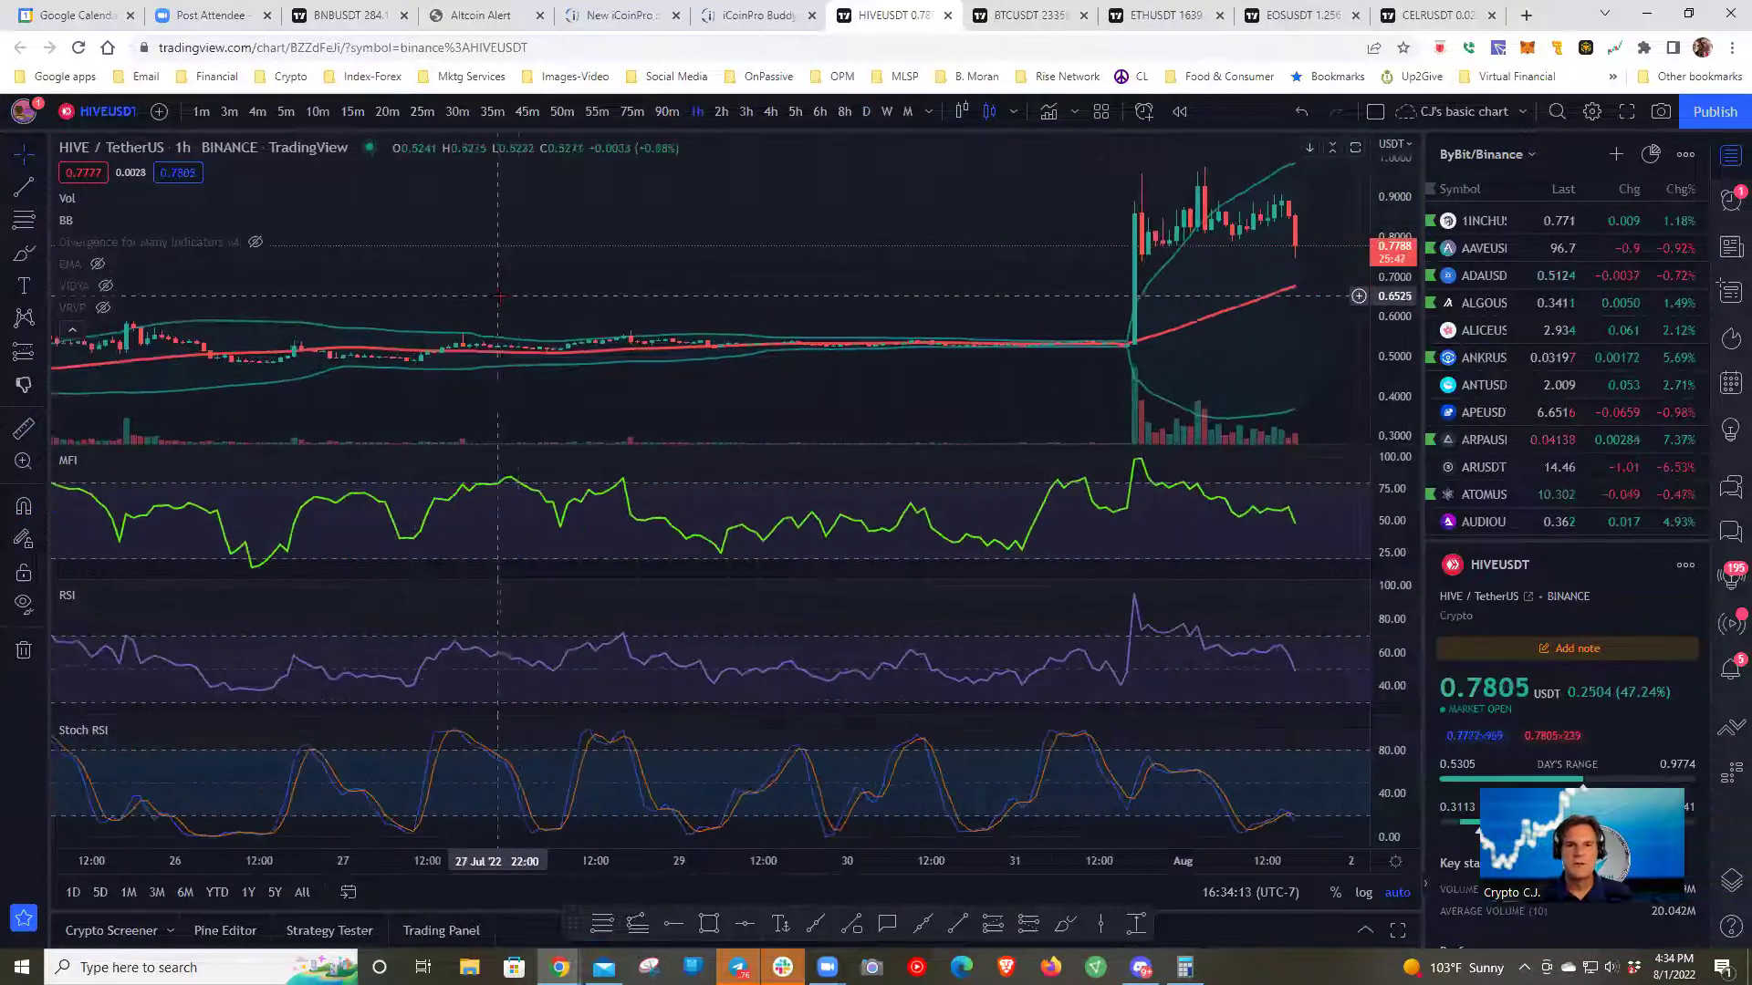
- Measure the recent surge from the 24 Jul low, then clear the measurement
{"action": "scroll", "coordinate": [497, 297], "scroll_direction": "down", "scroll_amount": 3}
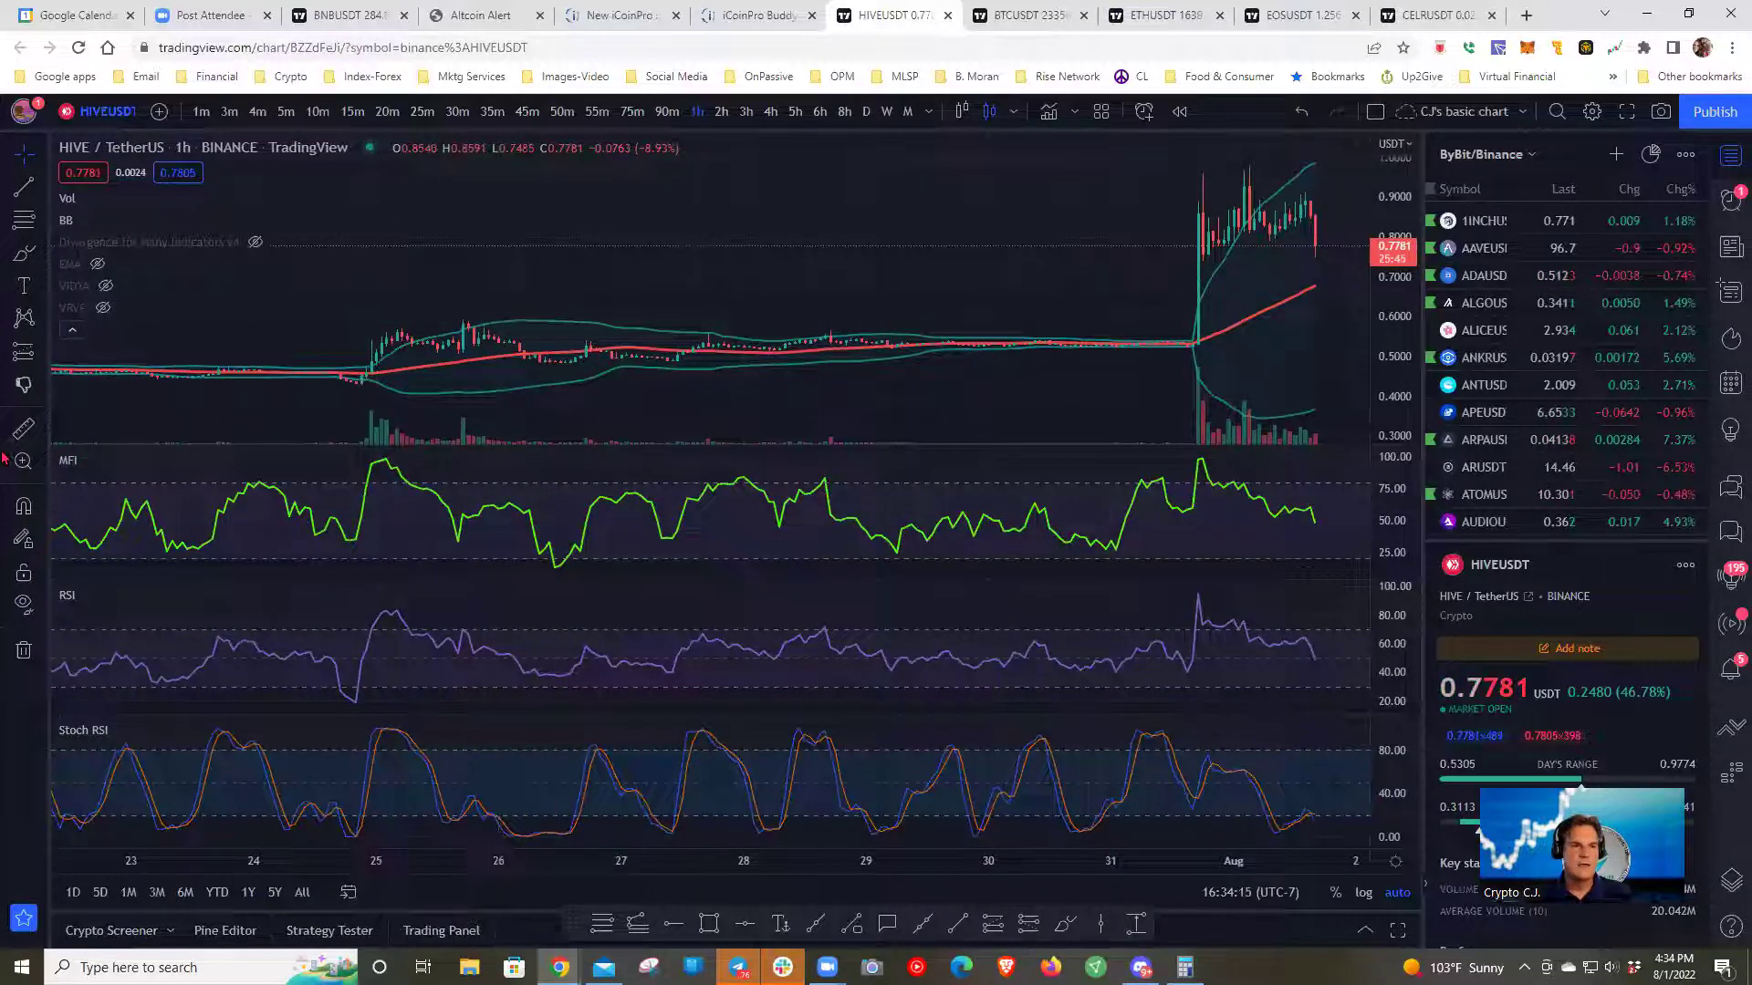
{"action": "left_click", "coordinate": [24, 427]}
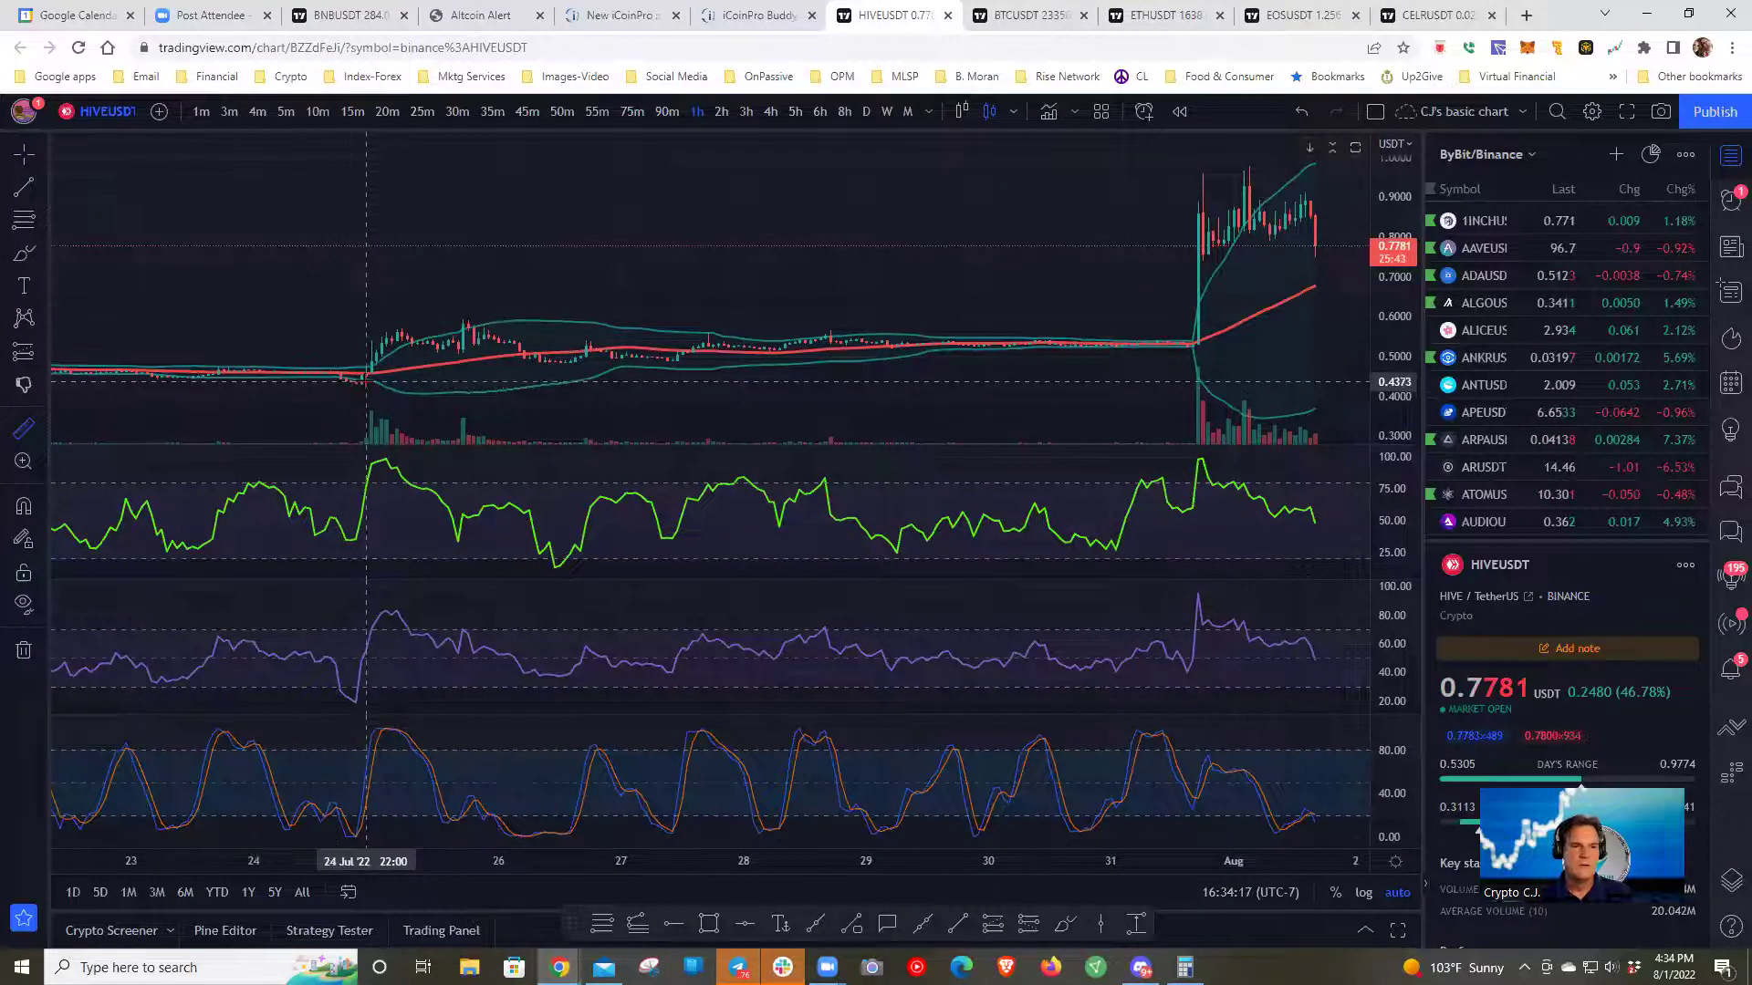
{"action": "left_click", "coordinate": [367, 380]}
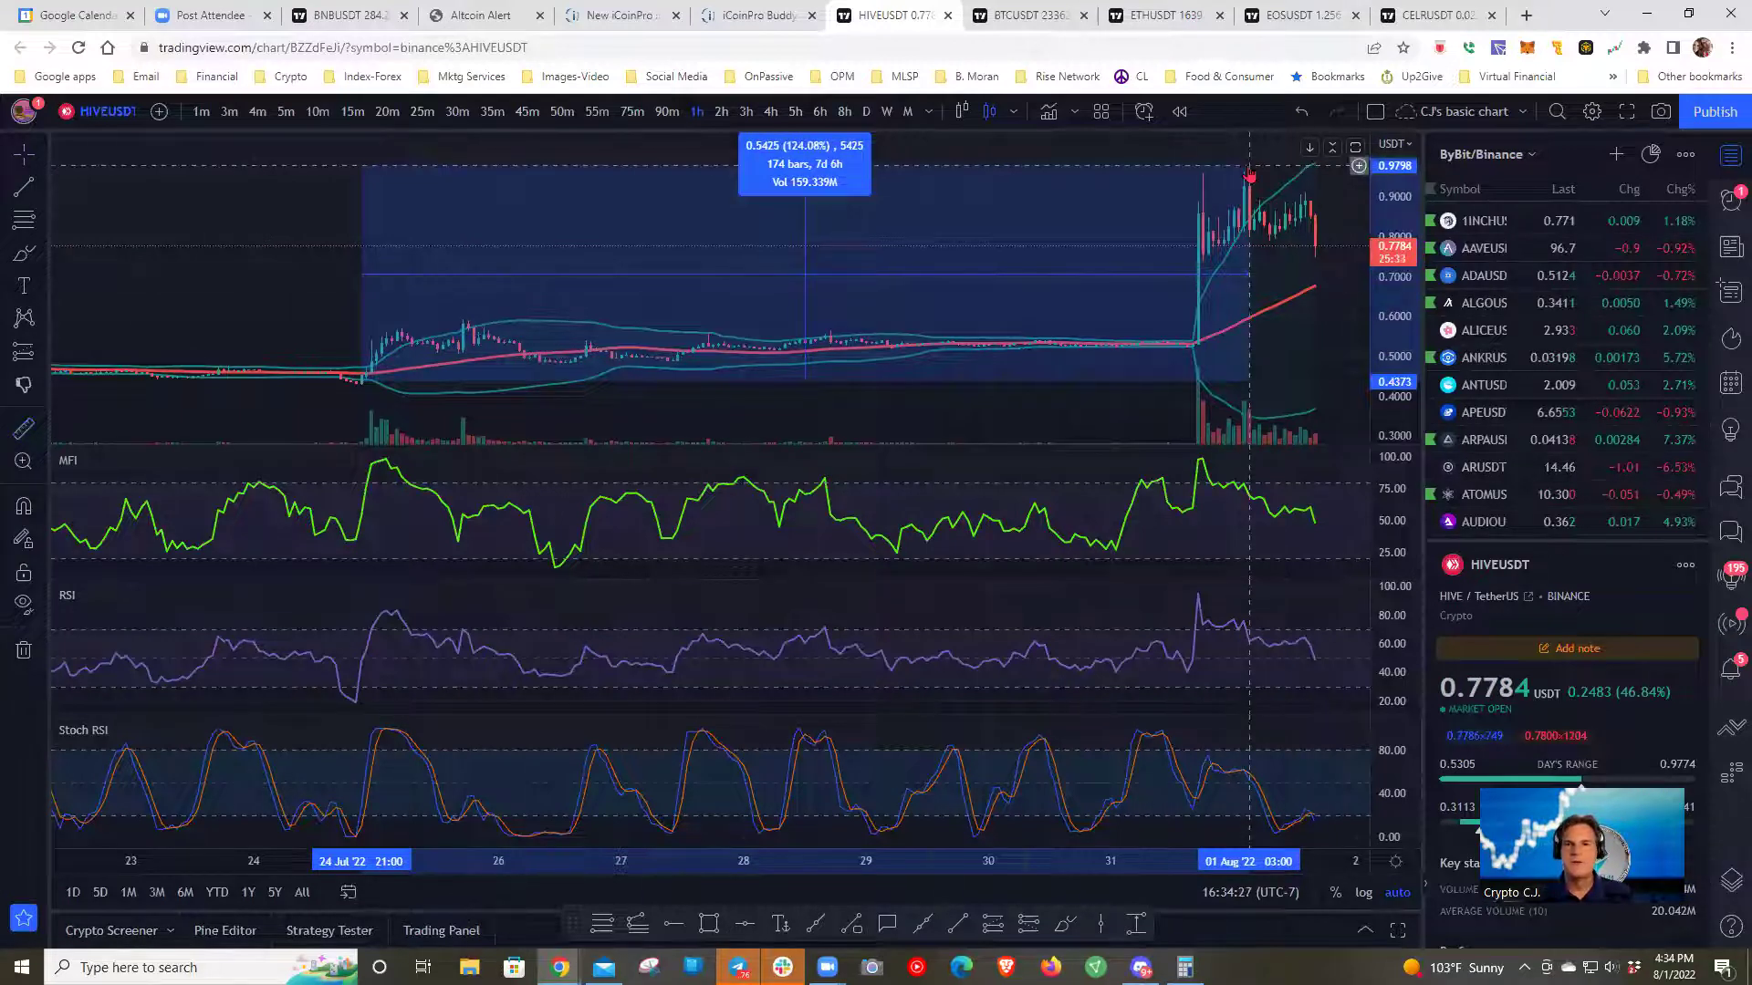
{"action": "left_click", "coordinate": [1222, 196]}
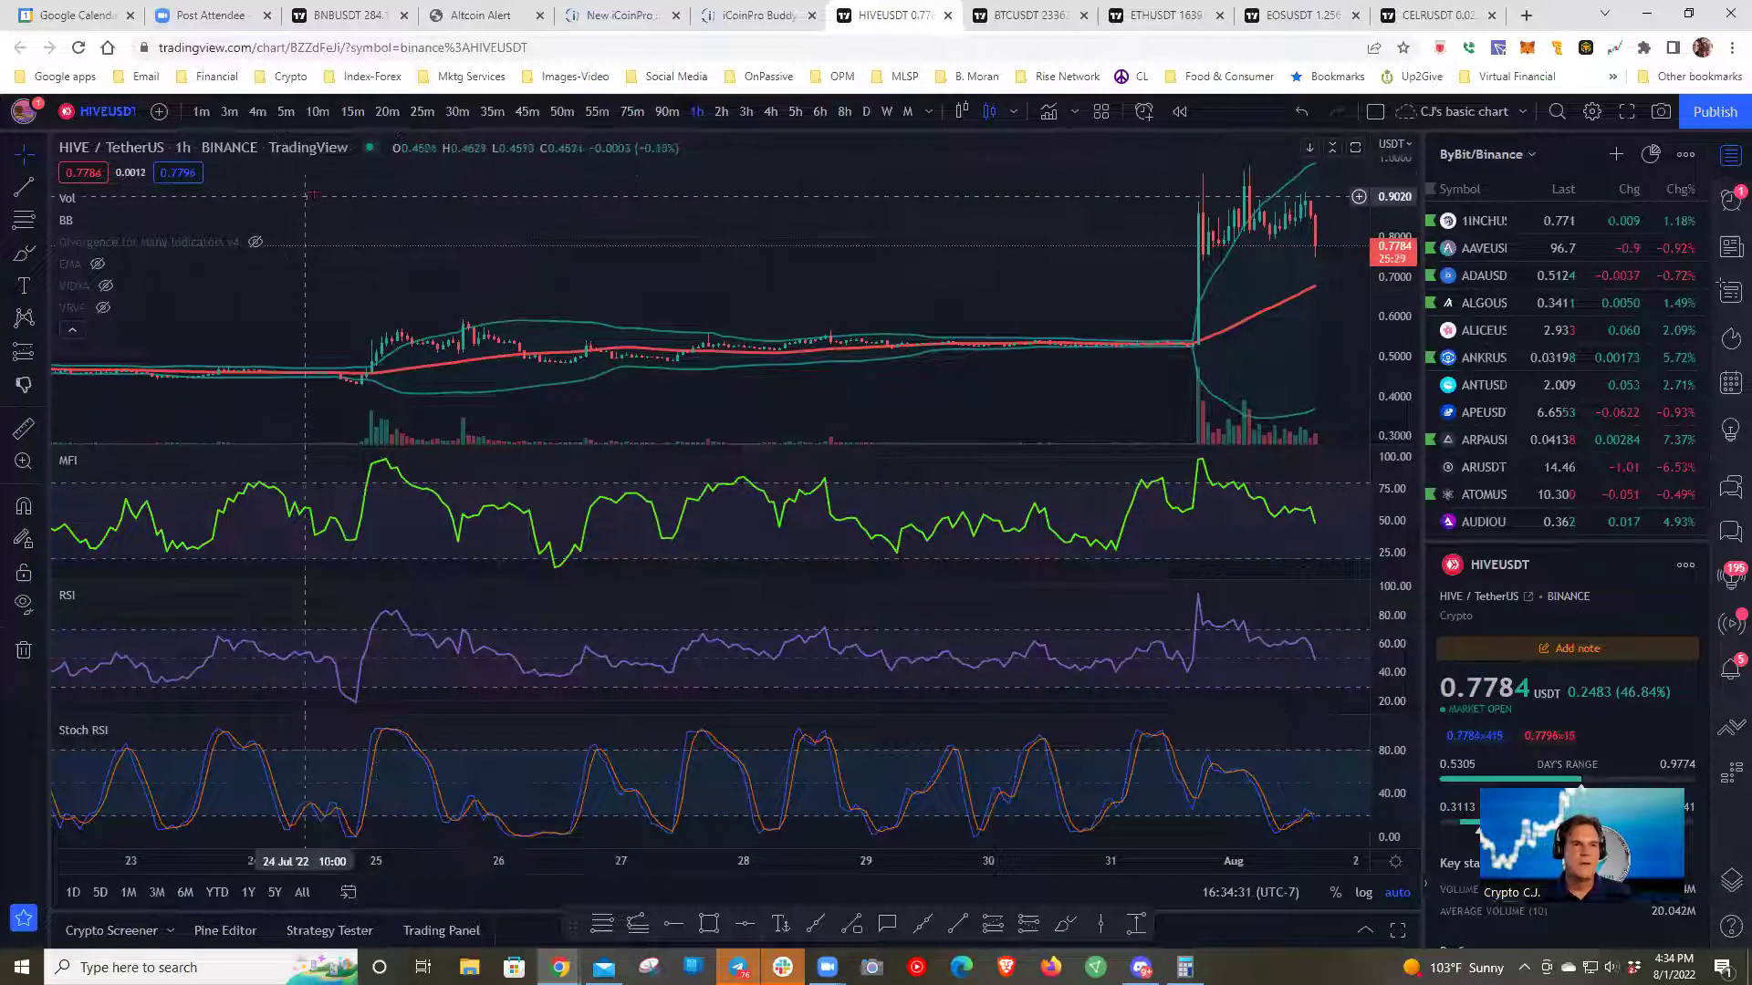
- Put HIVE/USDT on 5-minute candles and pan through the earlier bars
{"action": "left_click", "coordinate": [286, 111]}
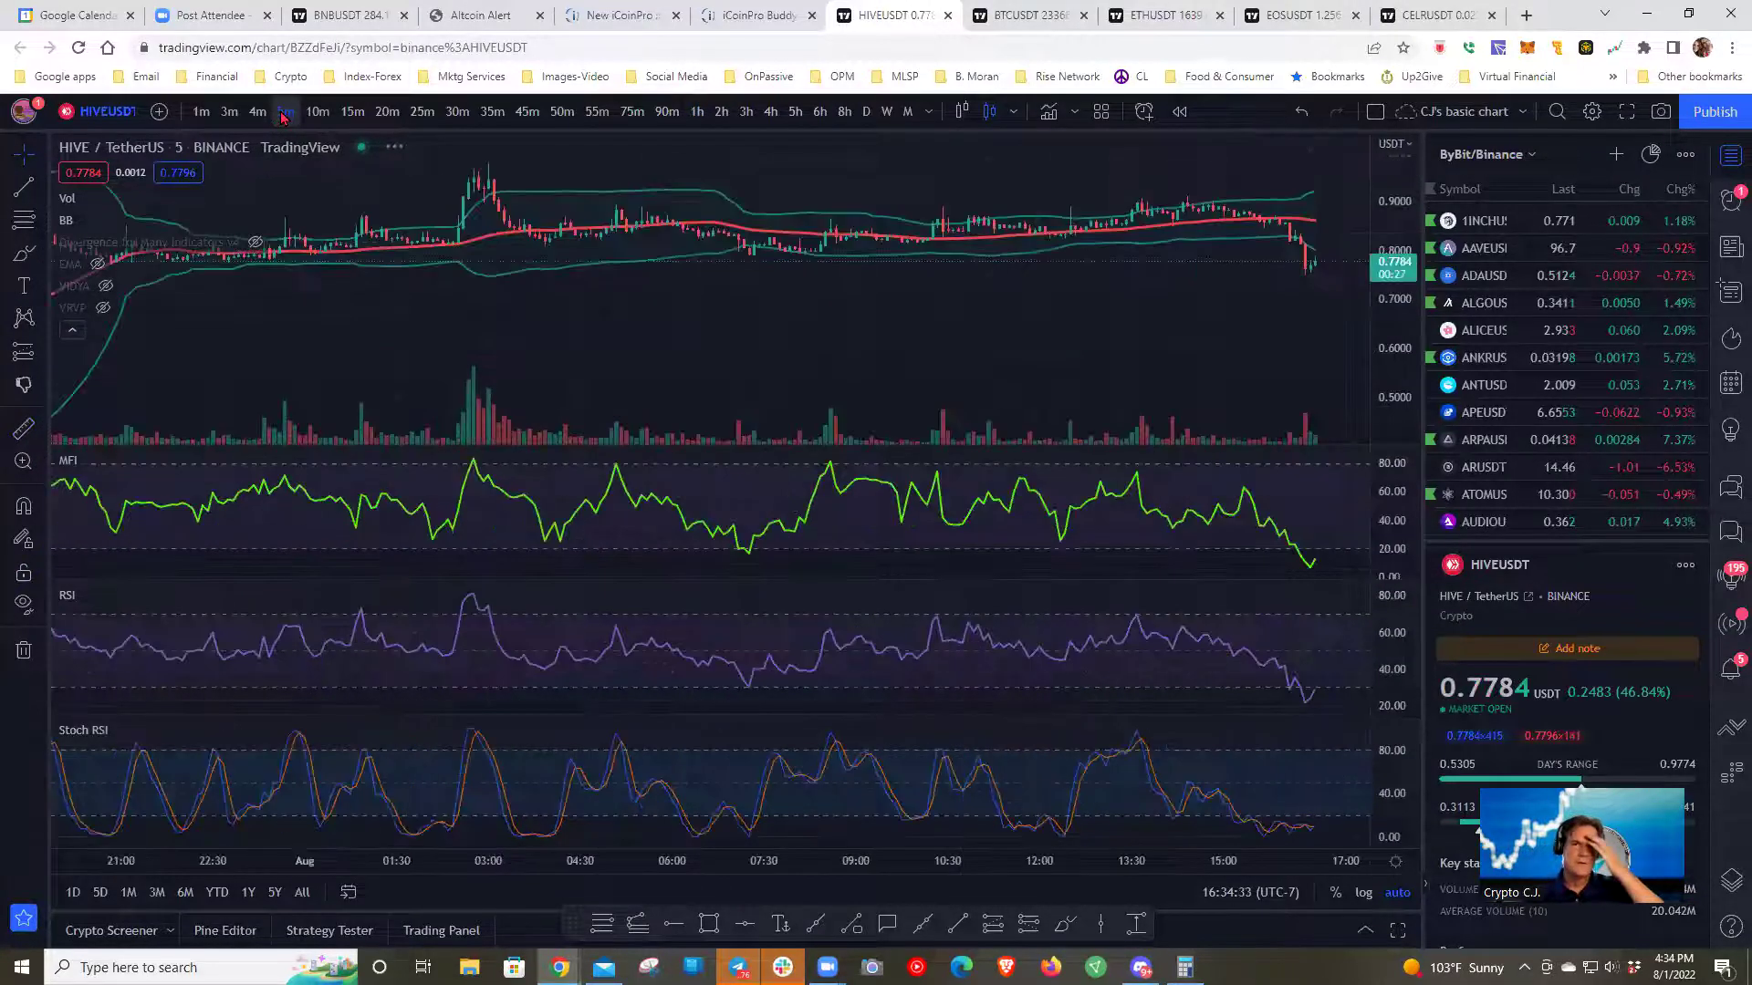
{"action": "left_click_drag", "start_coordinate": [787, 426], "coordinate": [294, 422]}
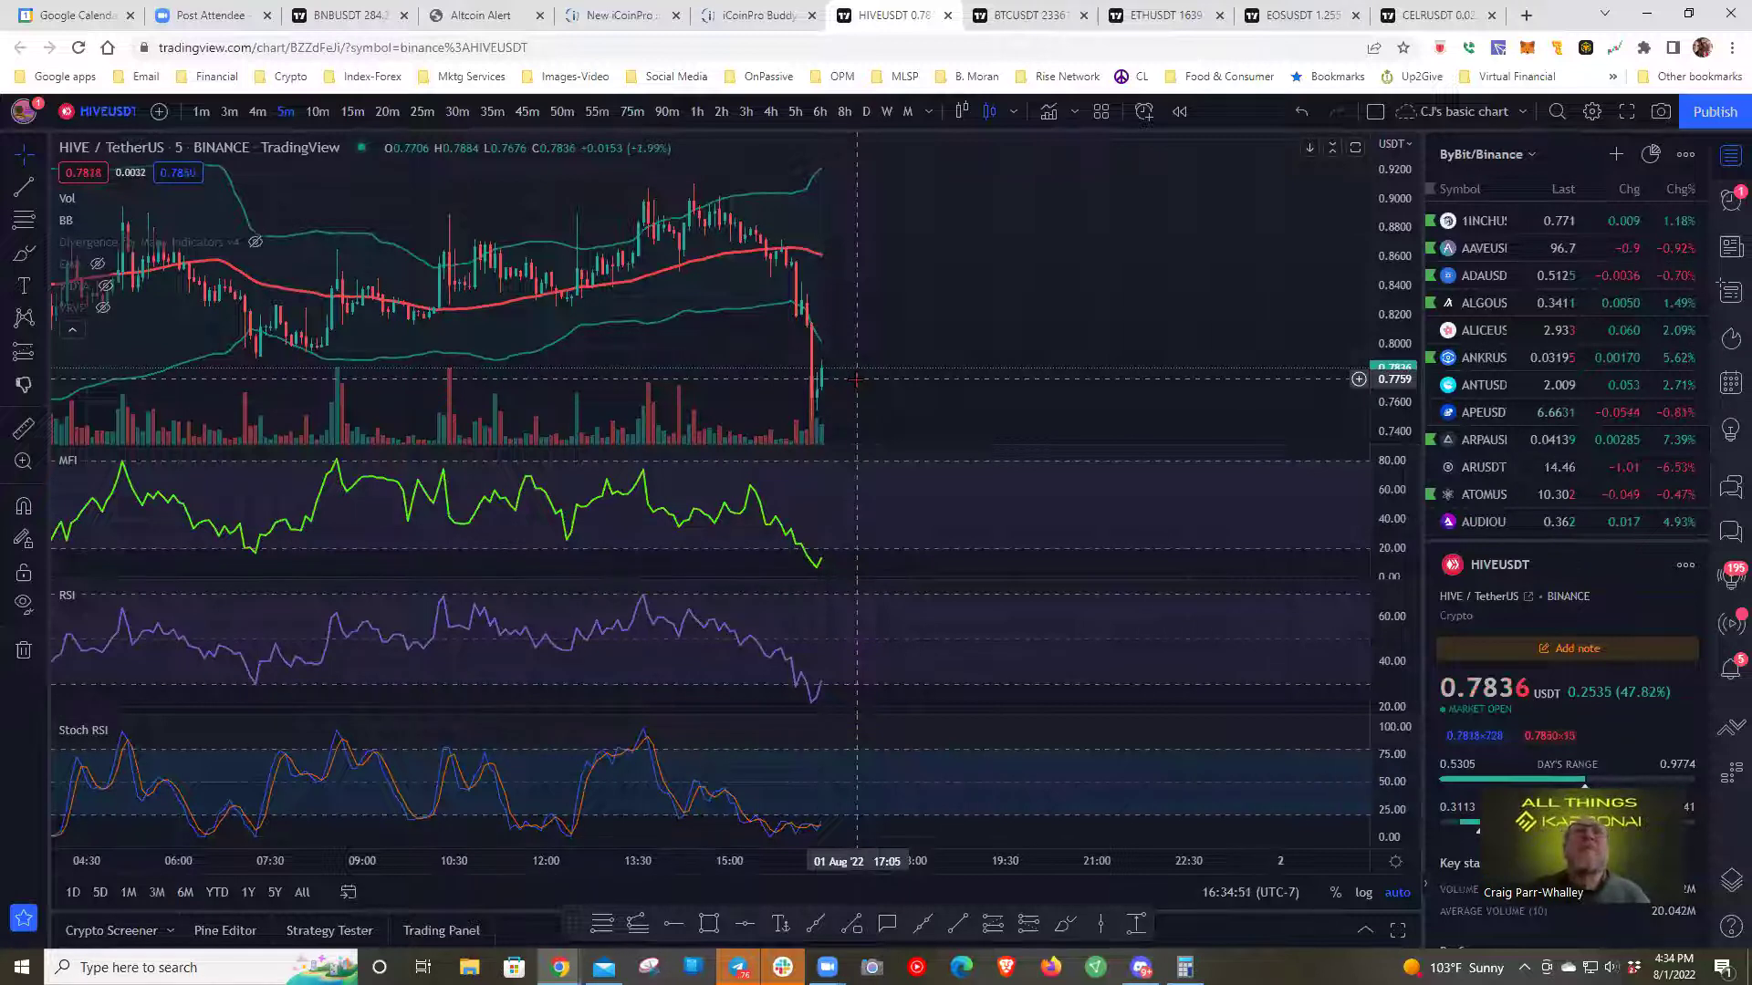
{"action": "left_click_drag", "start_coordinate": [755, 352], "coordinate": [1025, 355]}
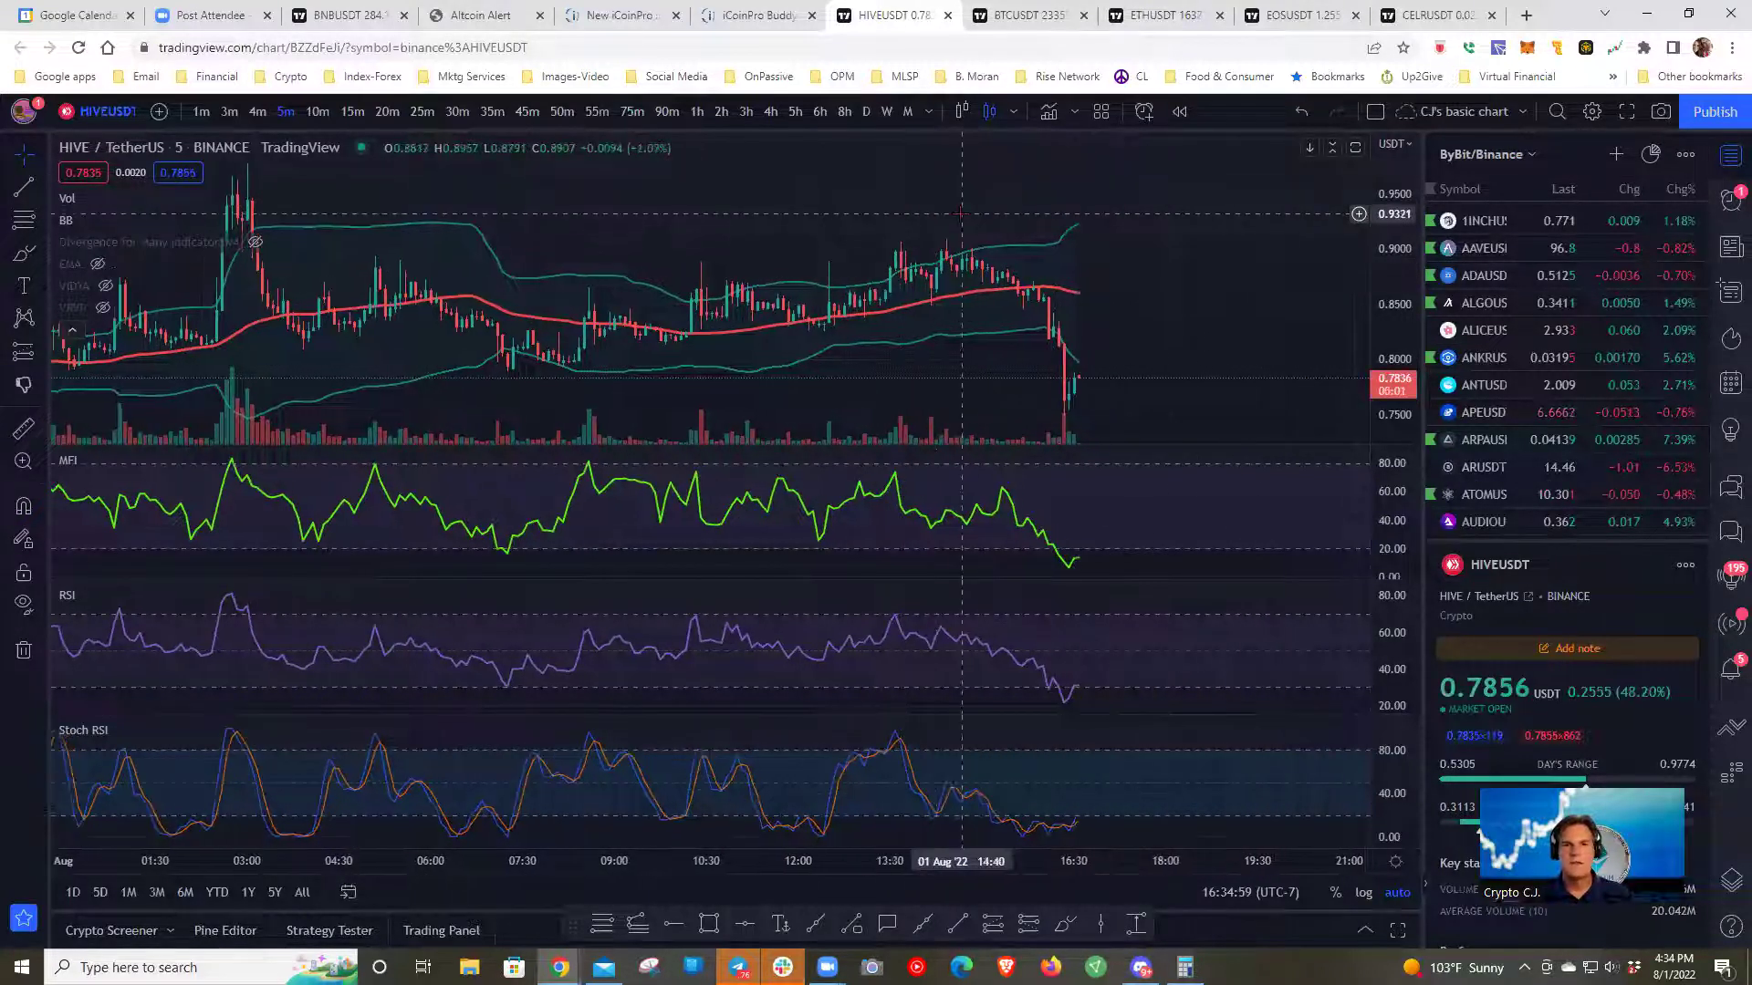
- Search for HIVEUSD in Symbol Search, close it, and nudge the chart to earlier candles
{"action": "type", "text": "HIVEUSD"}
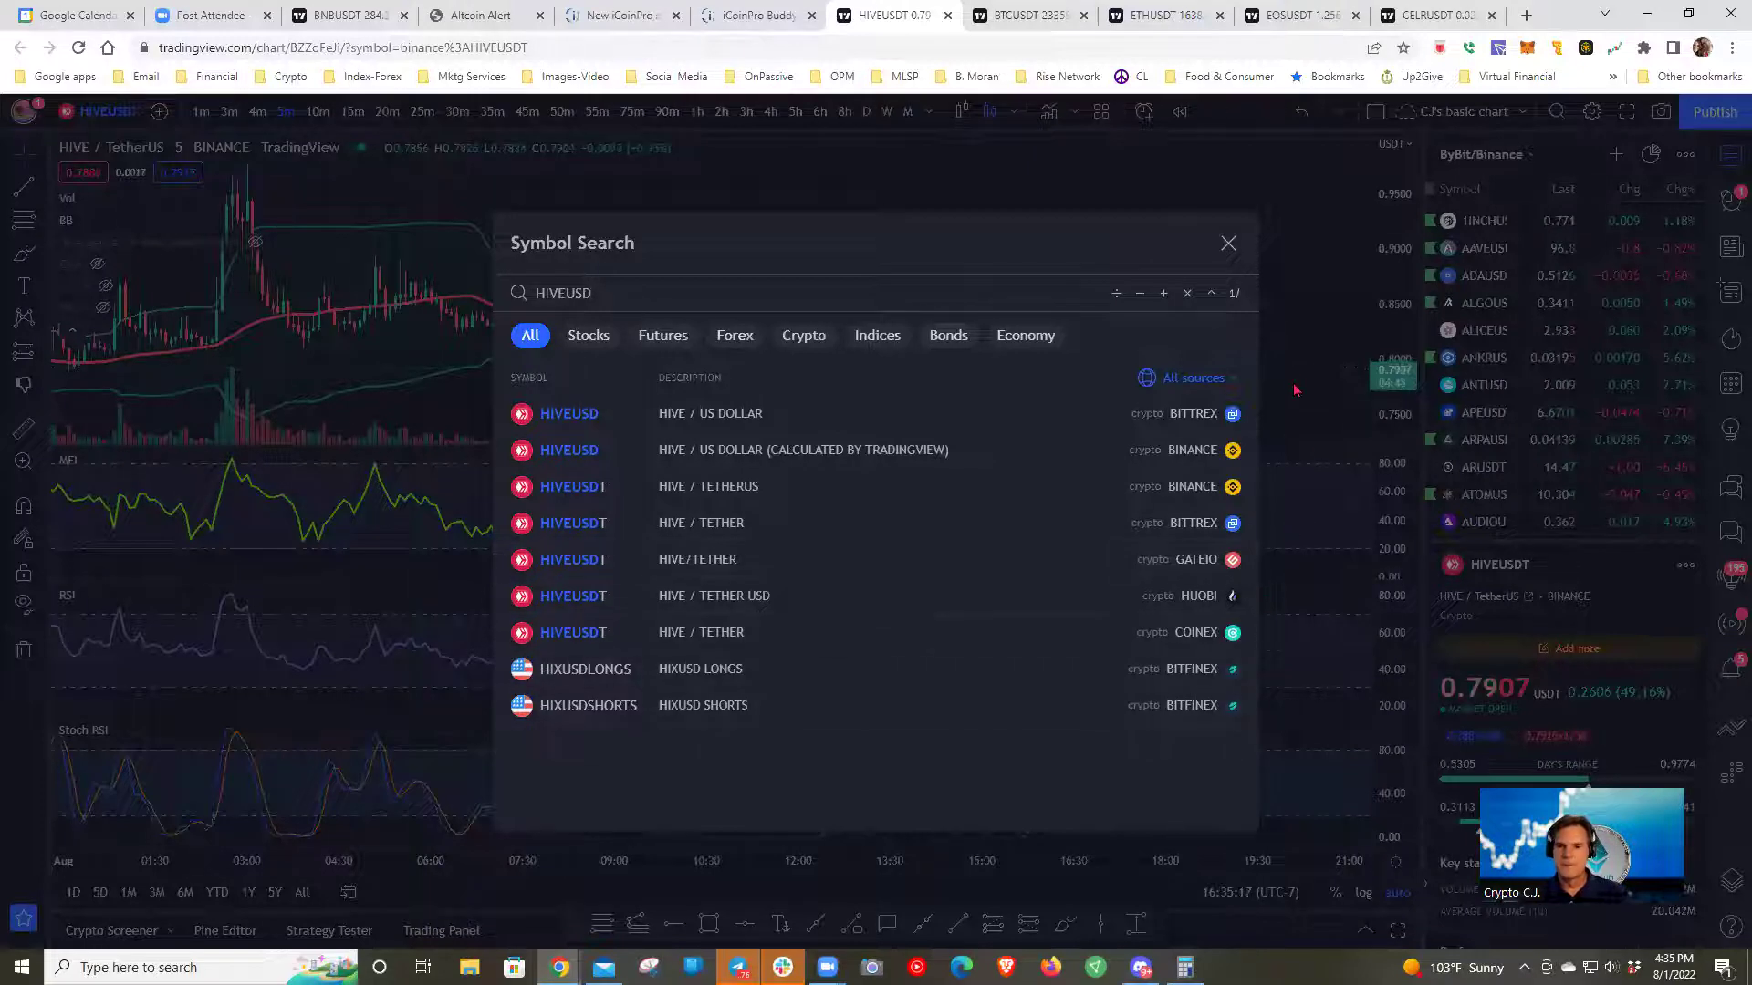
{"action": "left_click", "coordinate": [1229, 244]}
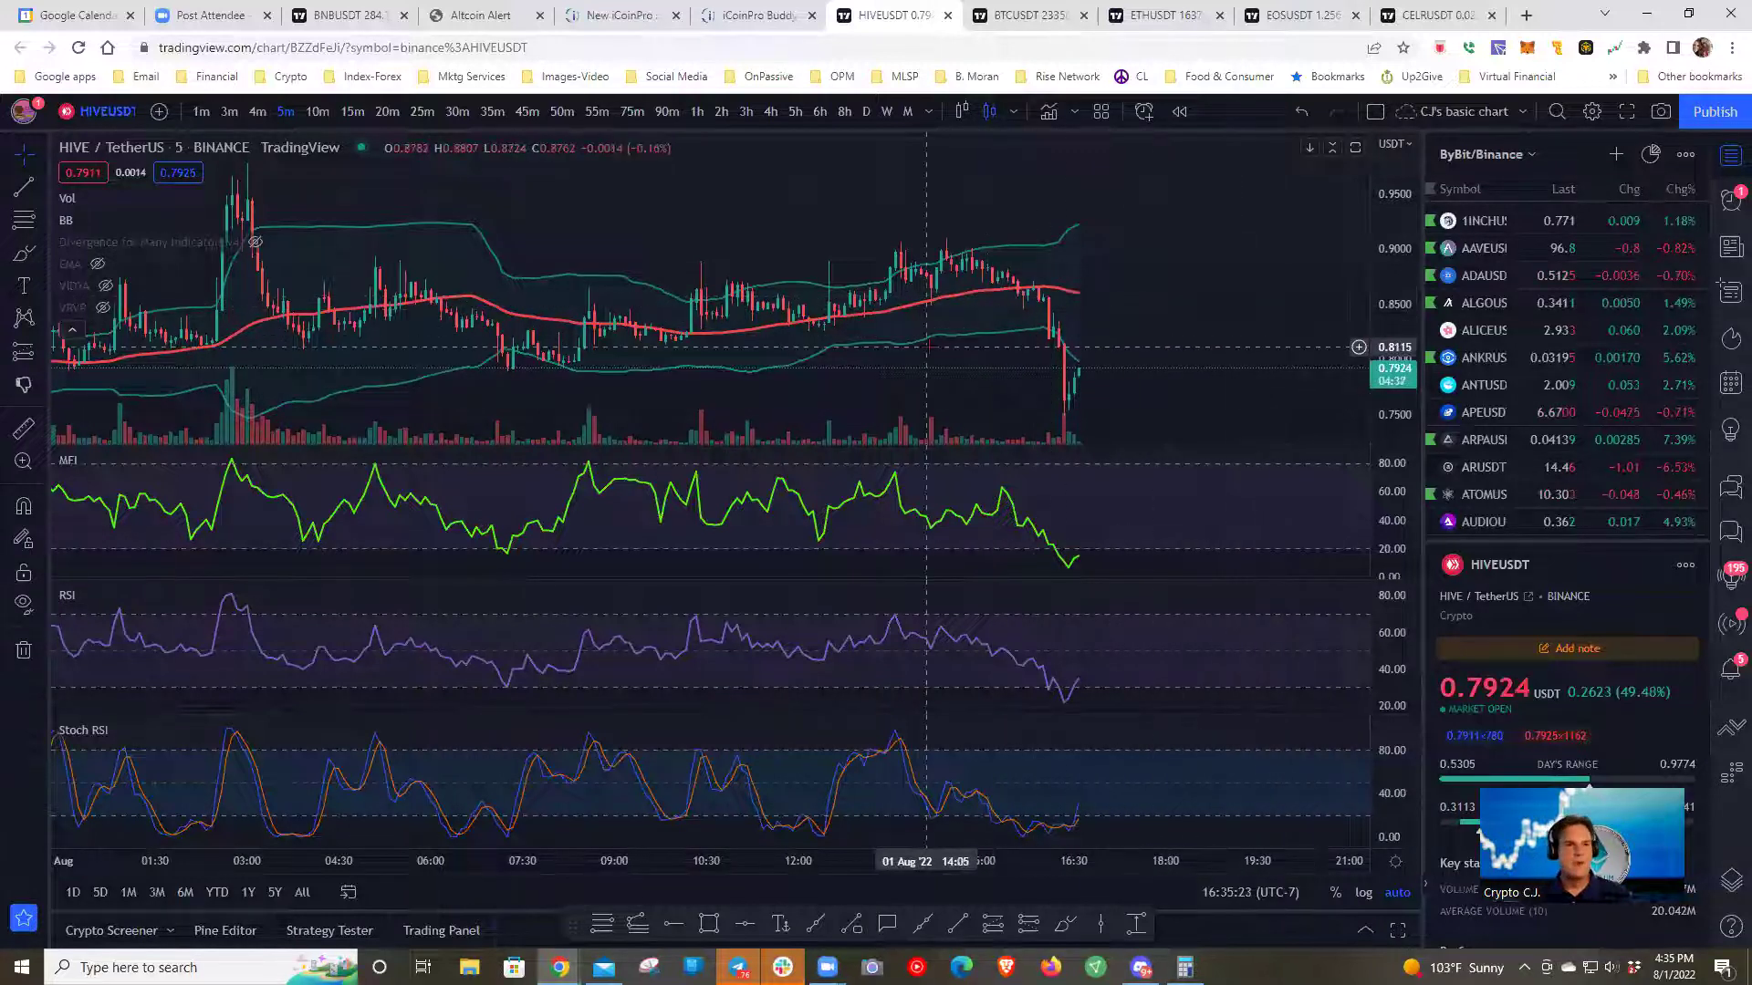
{"action": "mouse_move", "coordinate": [918, 187]}
{"action": "left_mouse_down"}
{"action": "mouse_move", "coordinate": [1024, 177]}
{"action": "mouse_move", "coordinate": [939, 176]}
{"action": "left_mouse_up"}
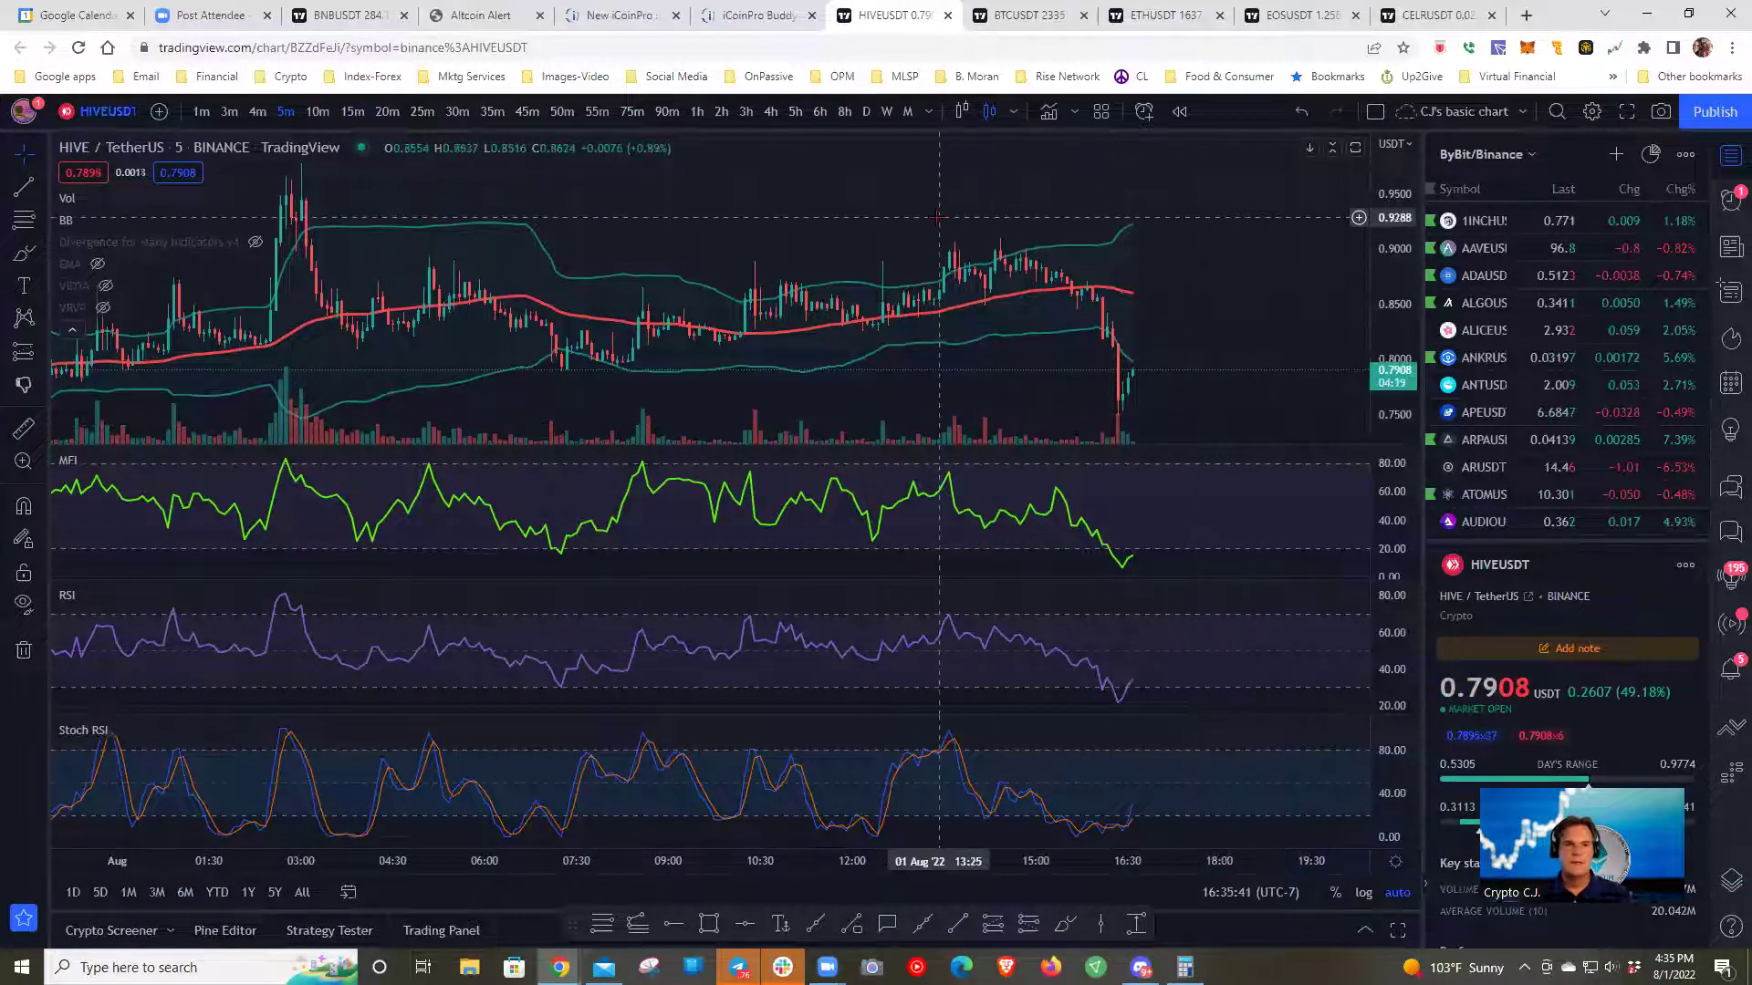
{"action": "left_click", "coordinate": [352, 111]}
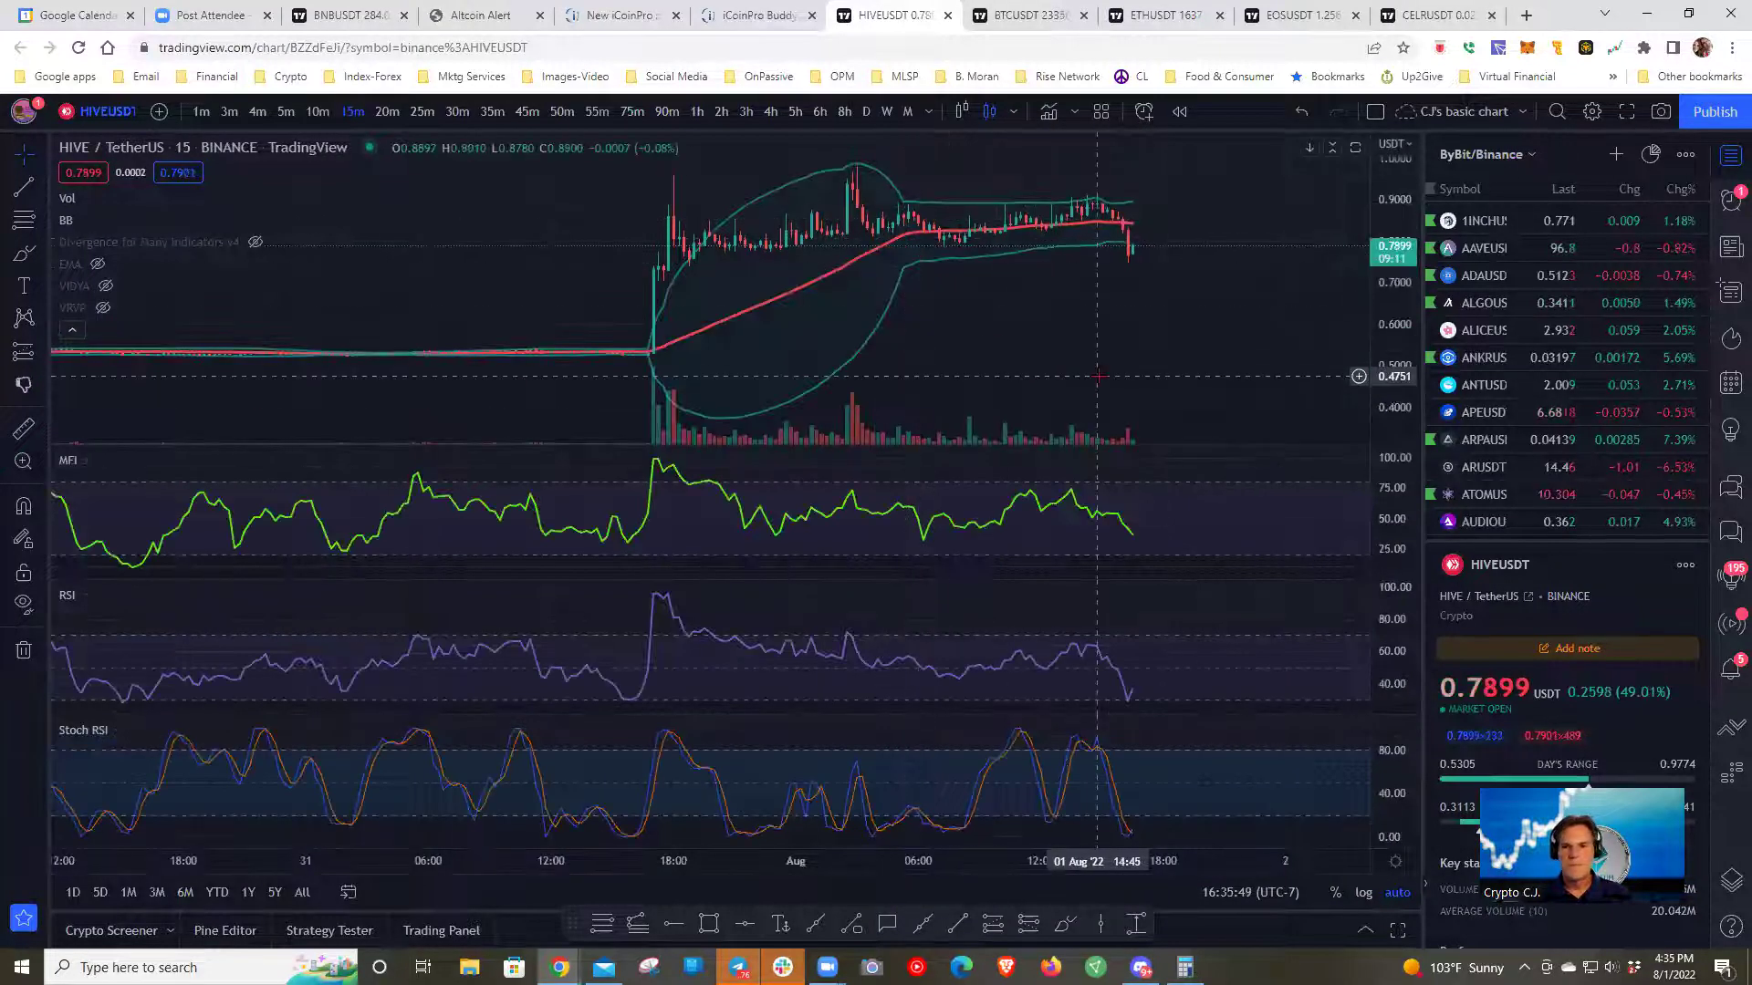
{"action": "scroll", "coordinate": [1097, 374], "scroll_direction": "right", "scroll_amount": 2}
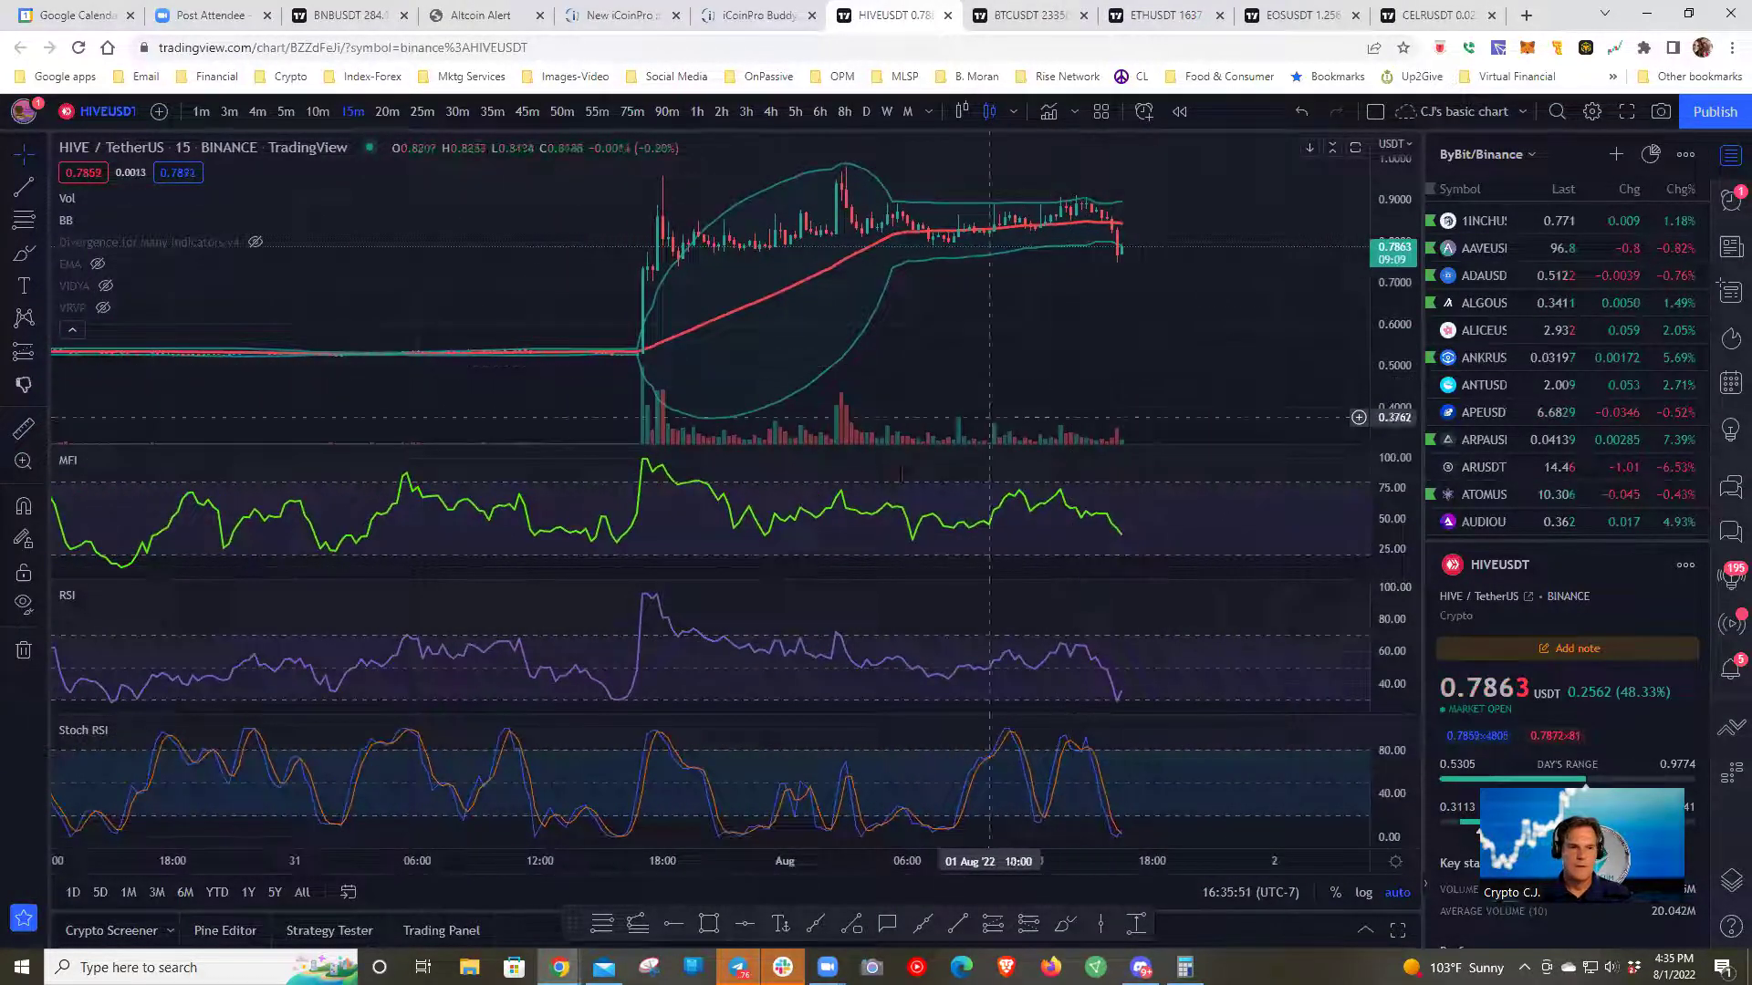
{"action": "left_click_drag", "start_coordinate": [483, 395], "coordinate": [630, 391]}
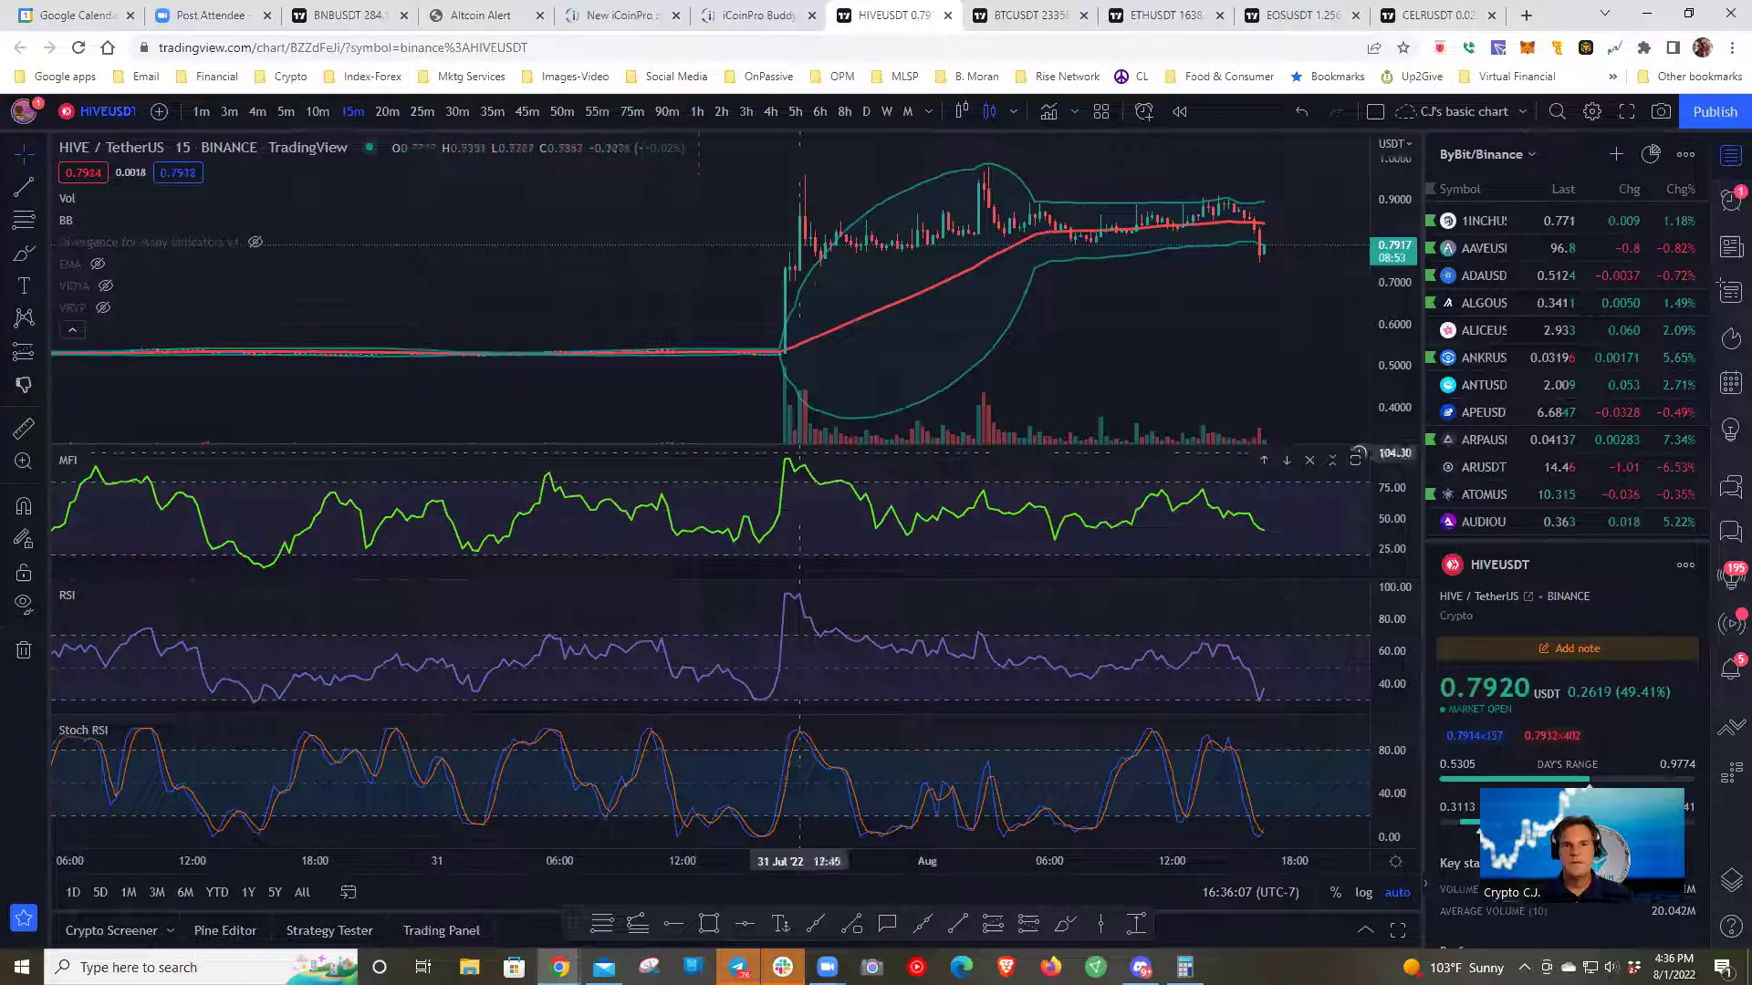
{"action": "mouse_move", "coordinate": [645, 400]}
{"action": "left_mouse_down"}
{"action": "mouse_move", "coordinate": [591, 397]}
{"action": "mouse_move", "coordinate": [649, 401]}
{"action": "left_mouse_up"}
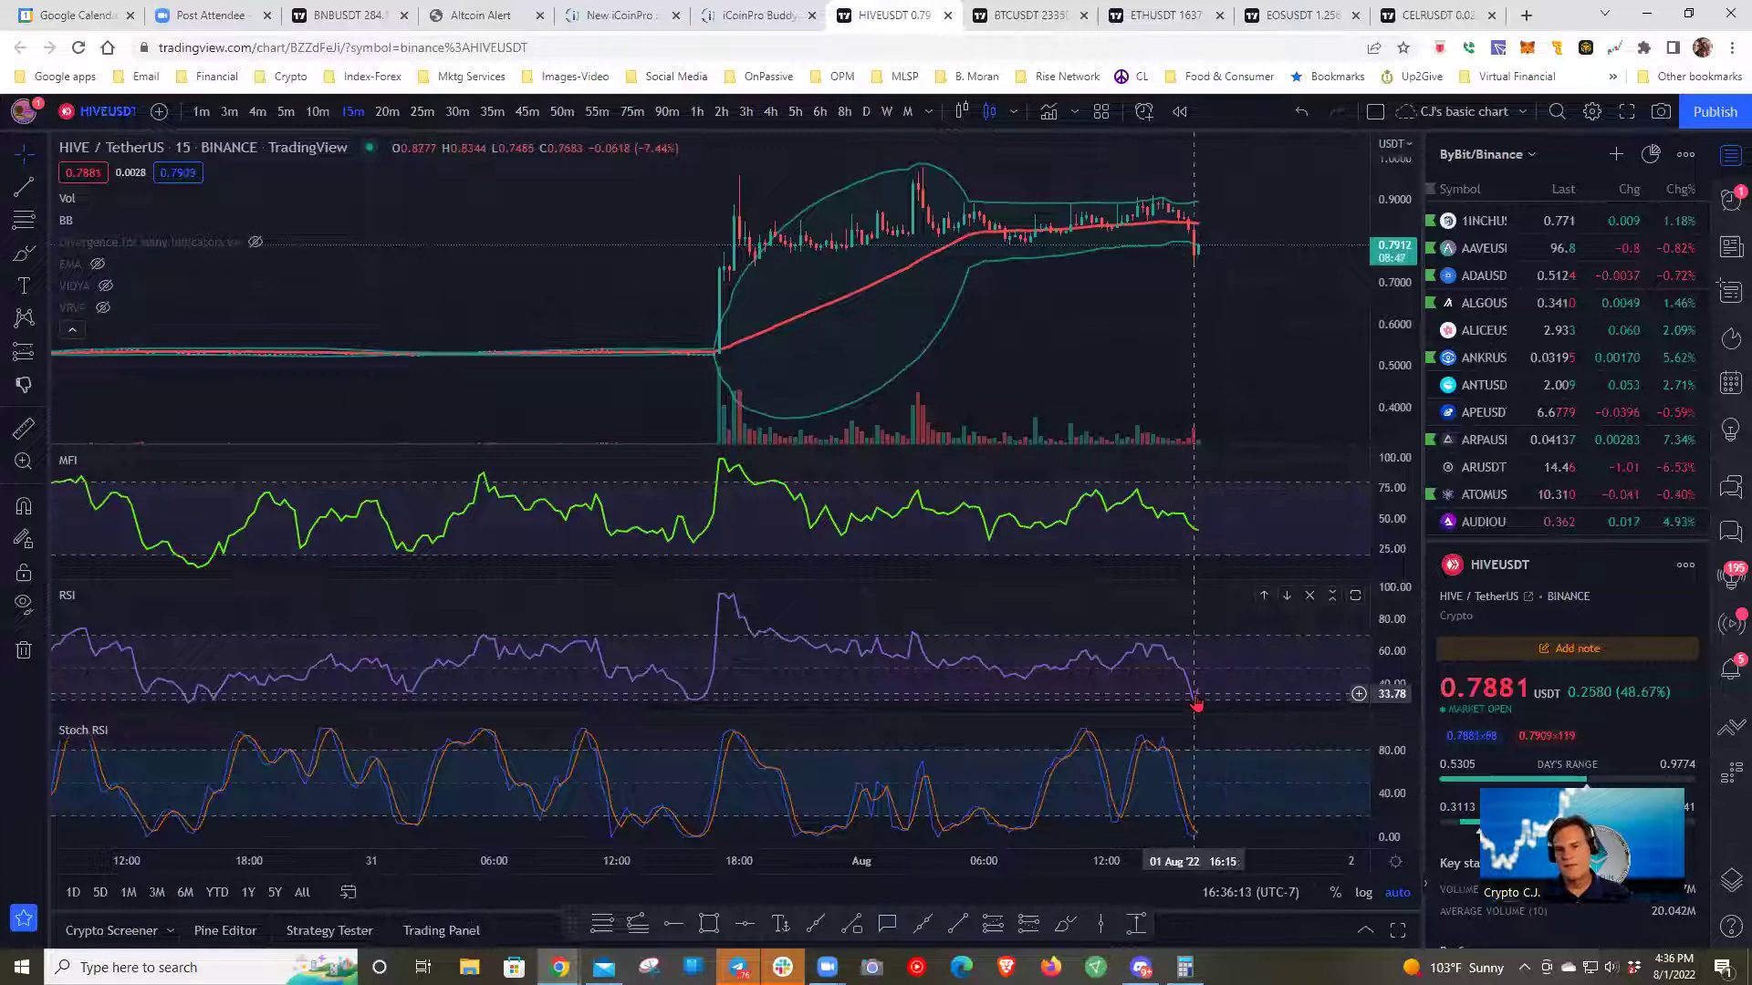
{"action": "double_click", "coordinate": [1178, 695]}
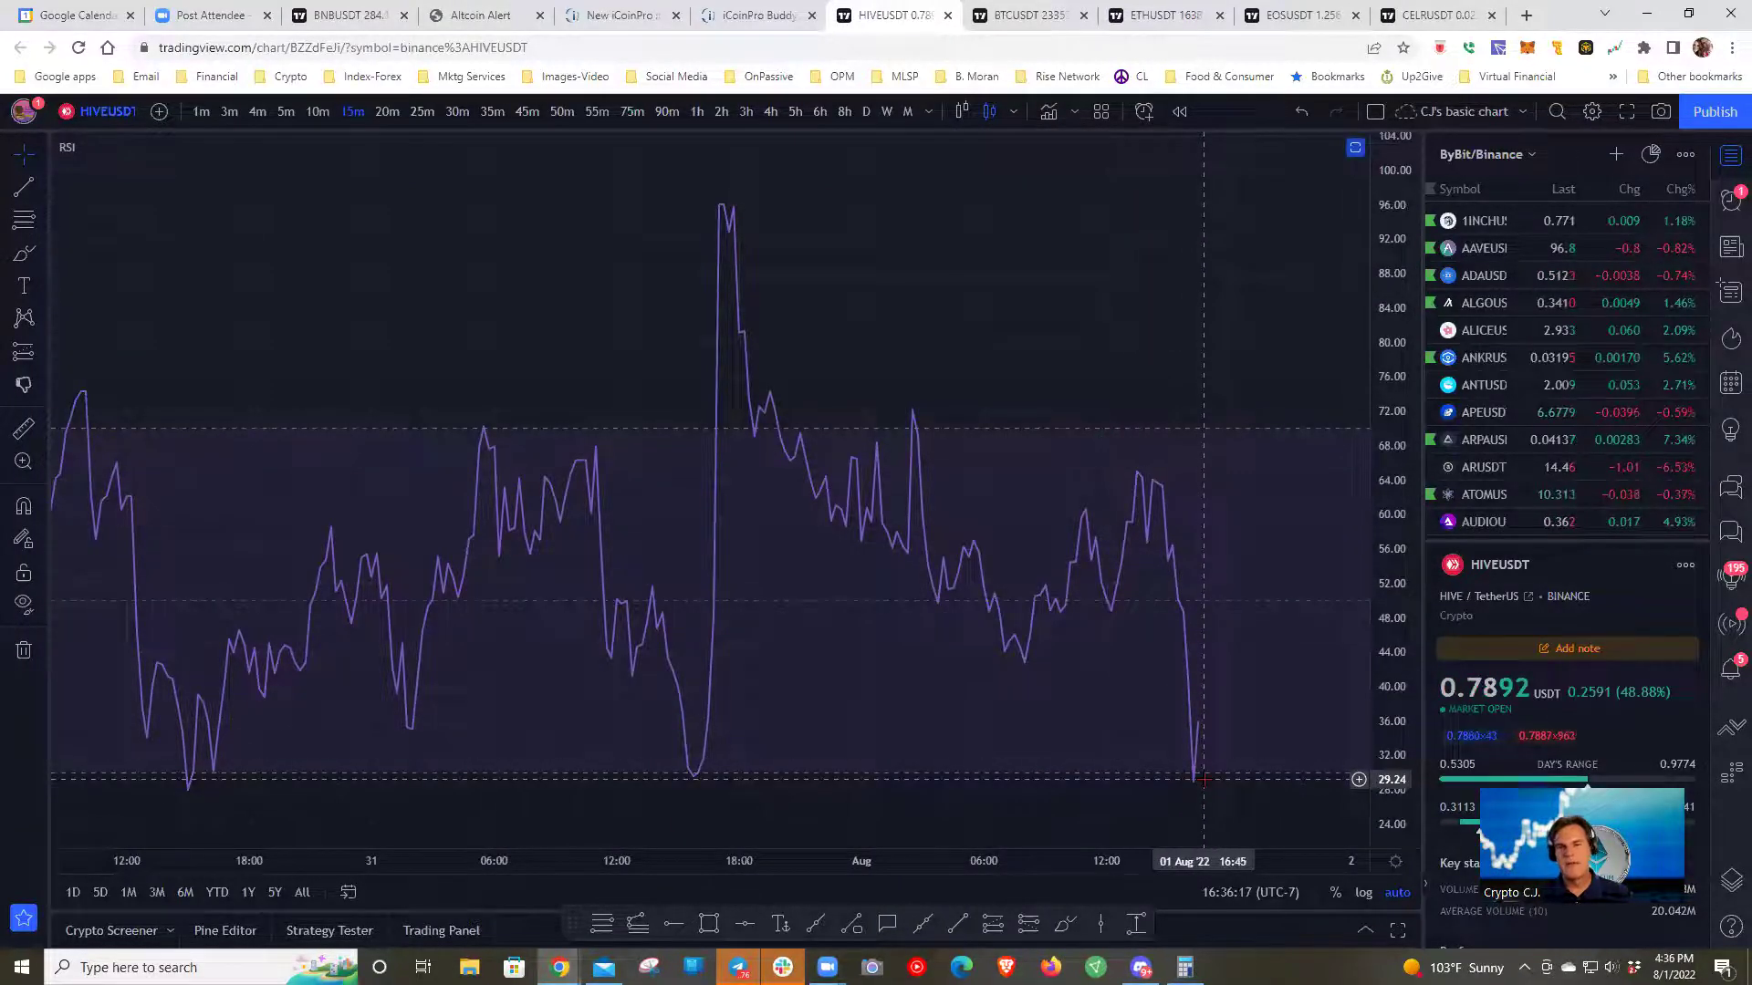
{"action": "double_click", "coordinate": [1203, 780]}
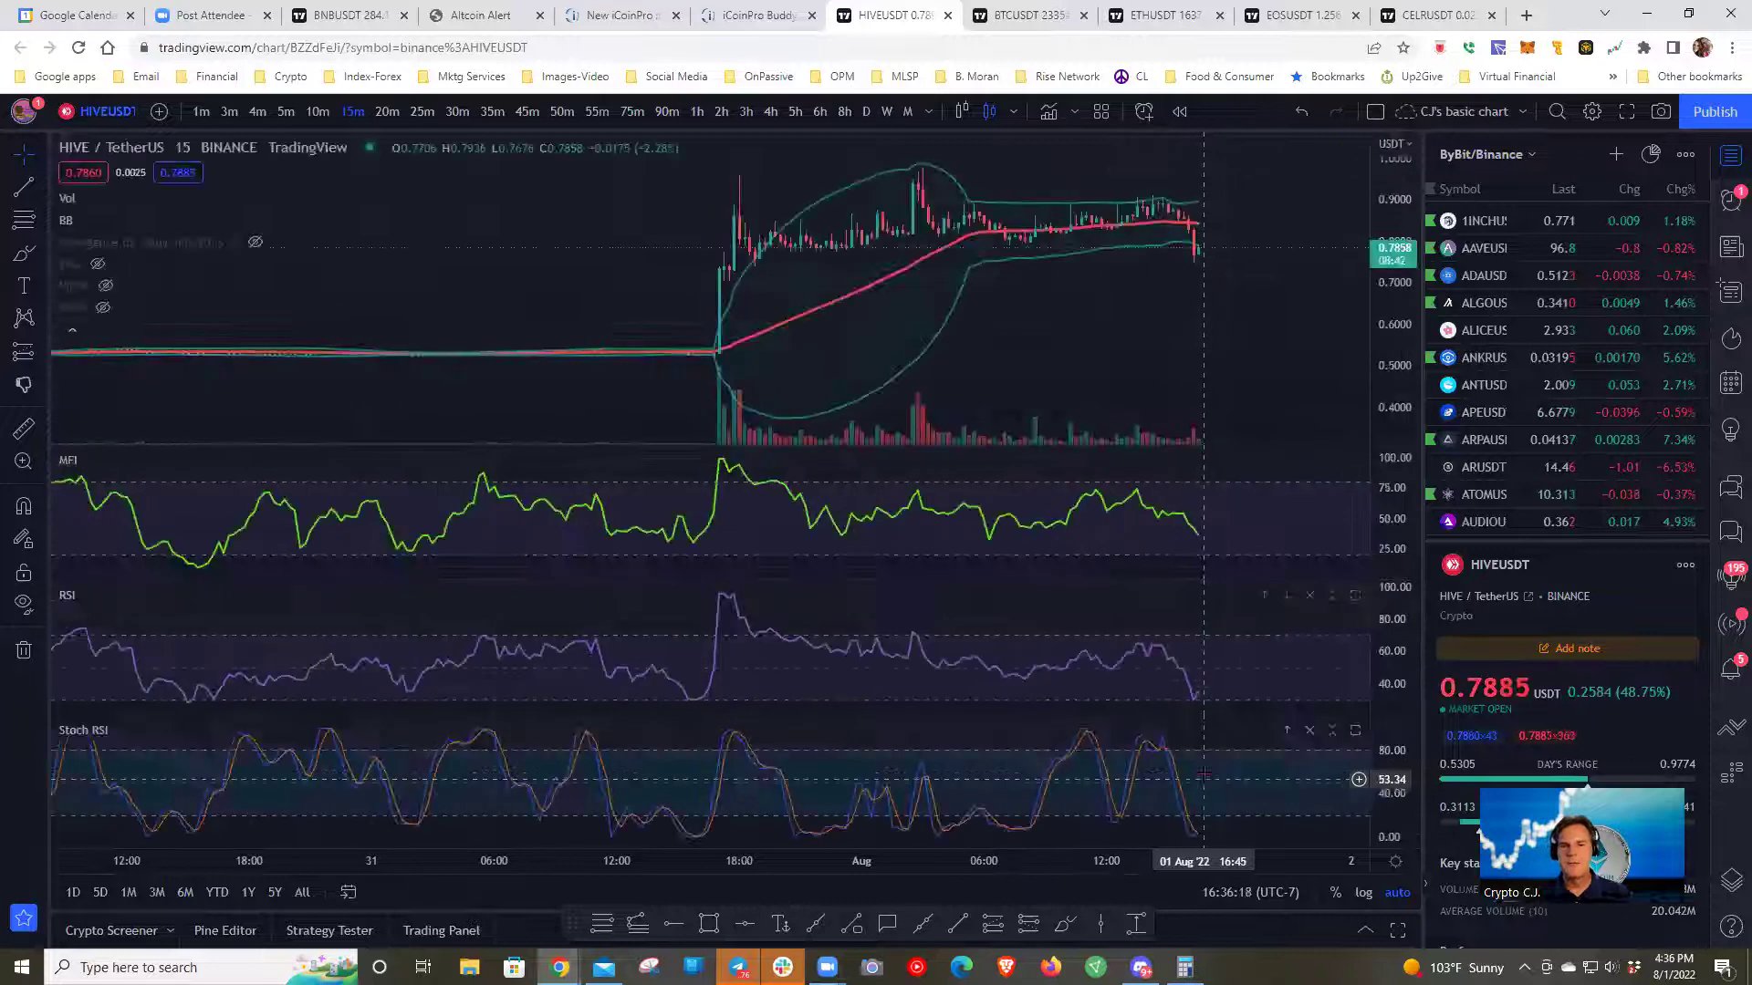
- Set up an RSI alert for Crossing Up 30.00, triggering Once Per Bar Close
{"action": "right_click", "coordinate": [1219, 692]}
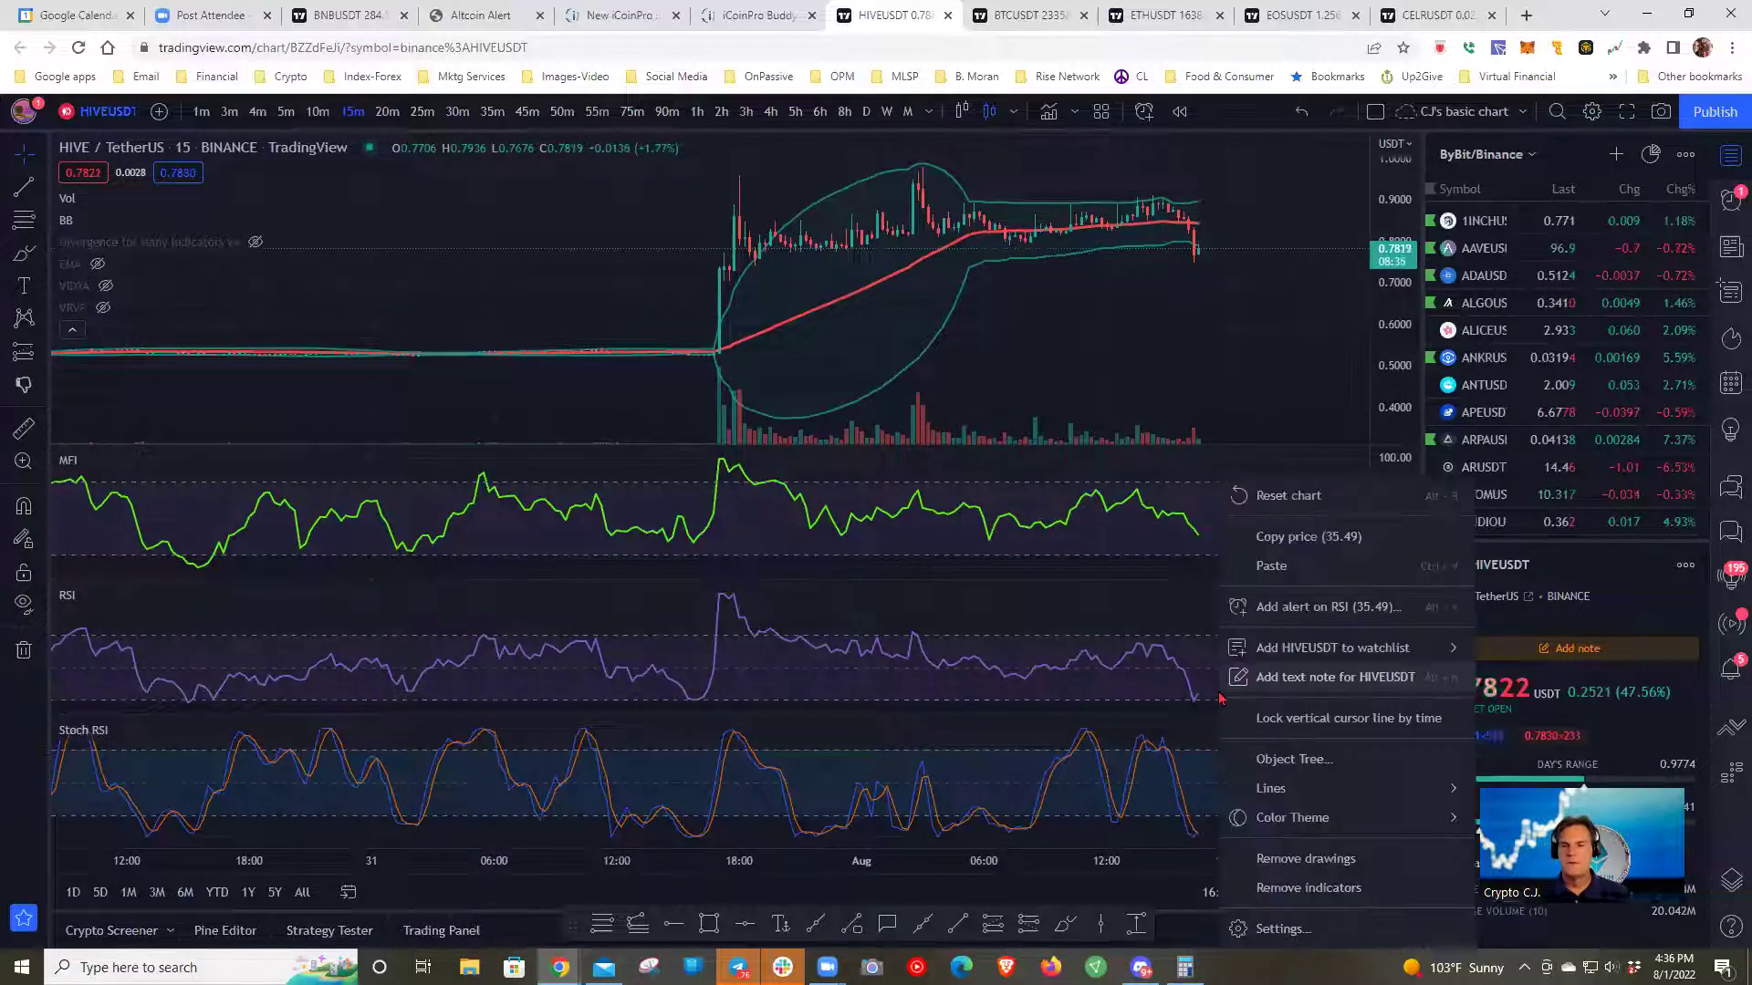
{"action": "left_click", "coordinate": [1299, 608]}
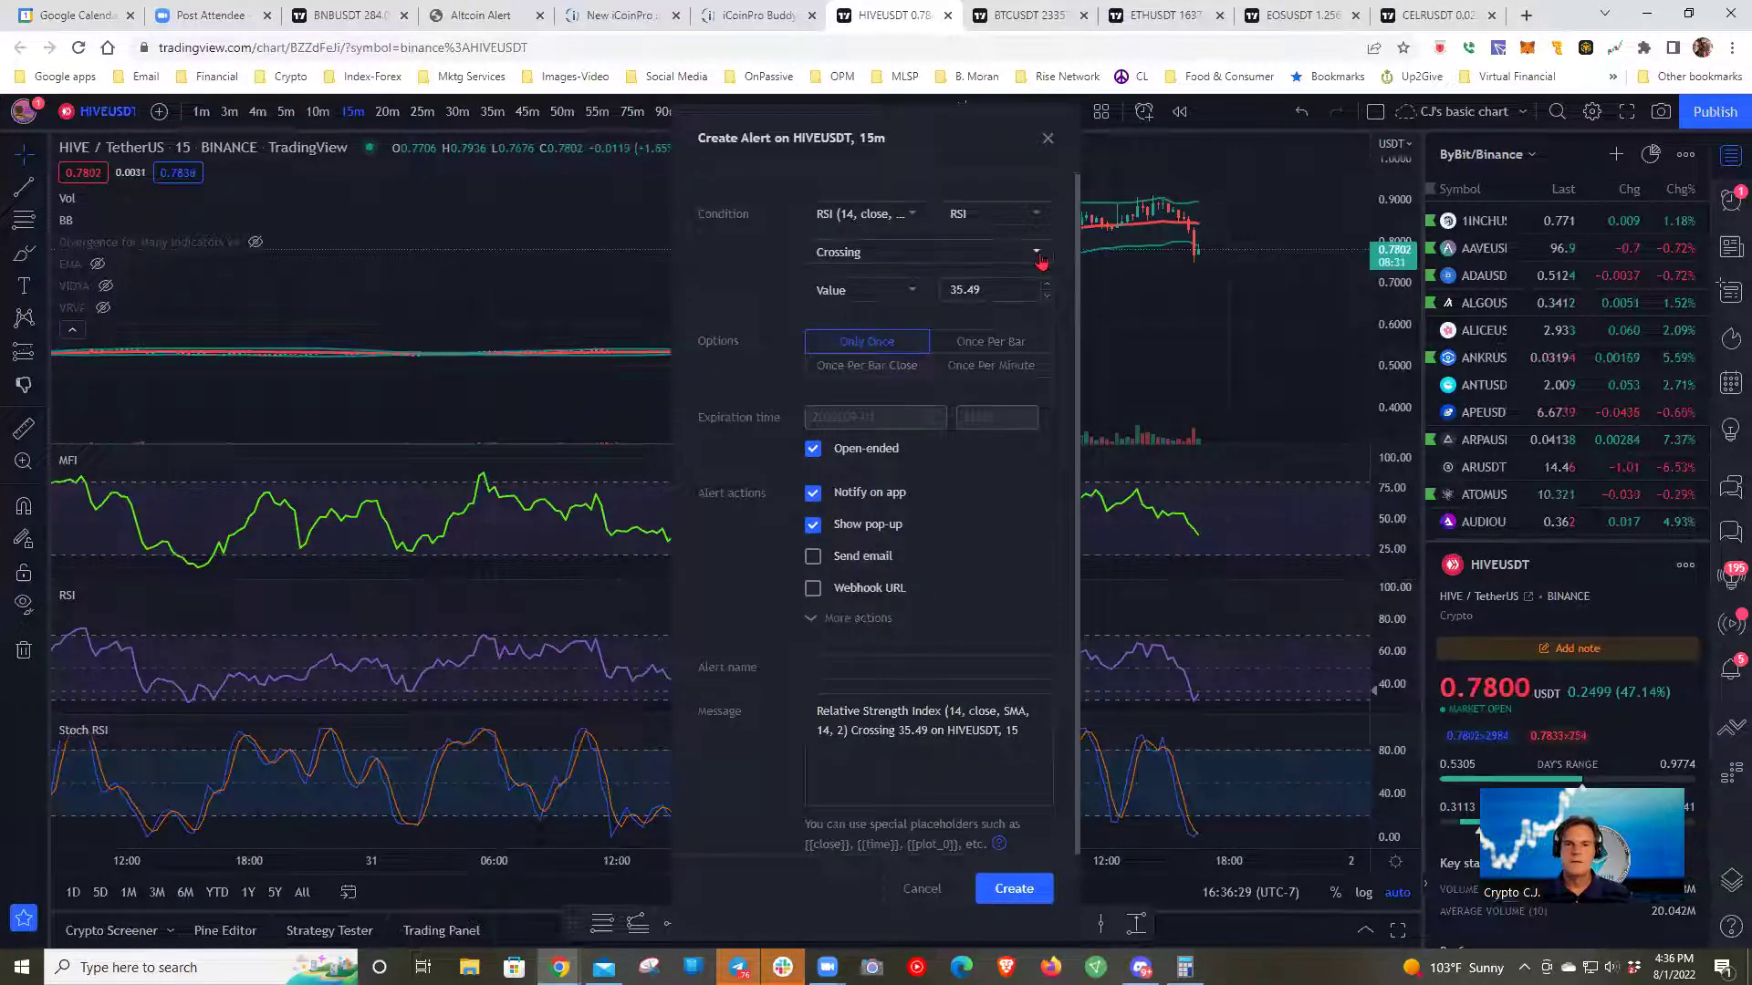
{"action": "left_click", "coordinate": [999, 261]}
{"action": "left_click", "coordinate": [960, 284]}
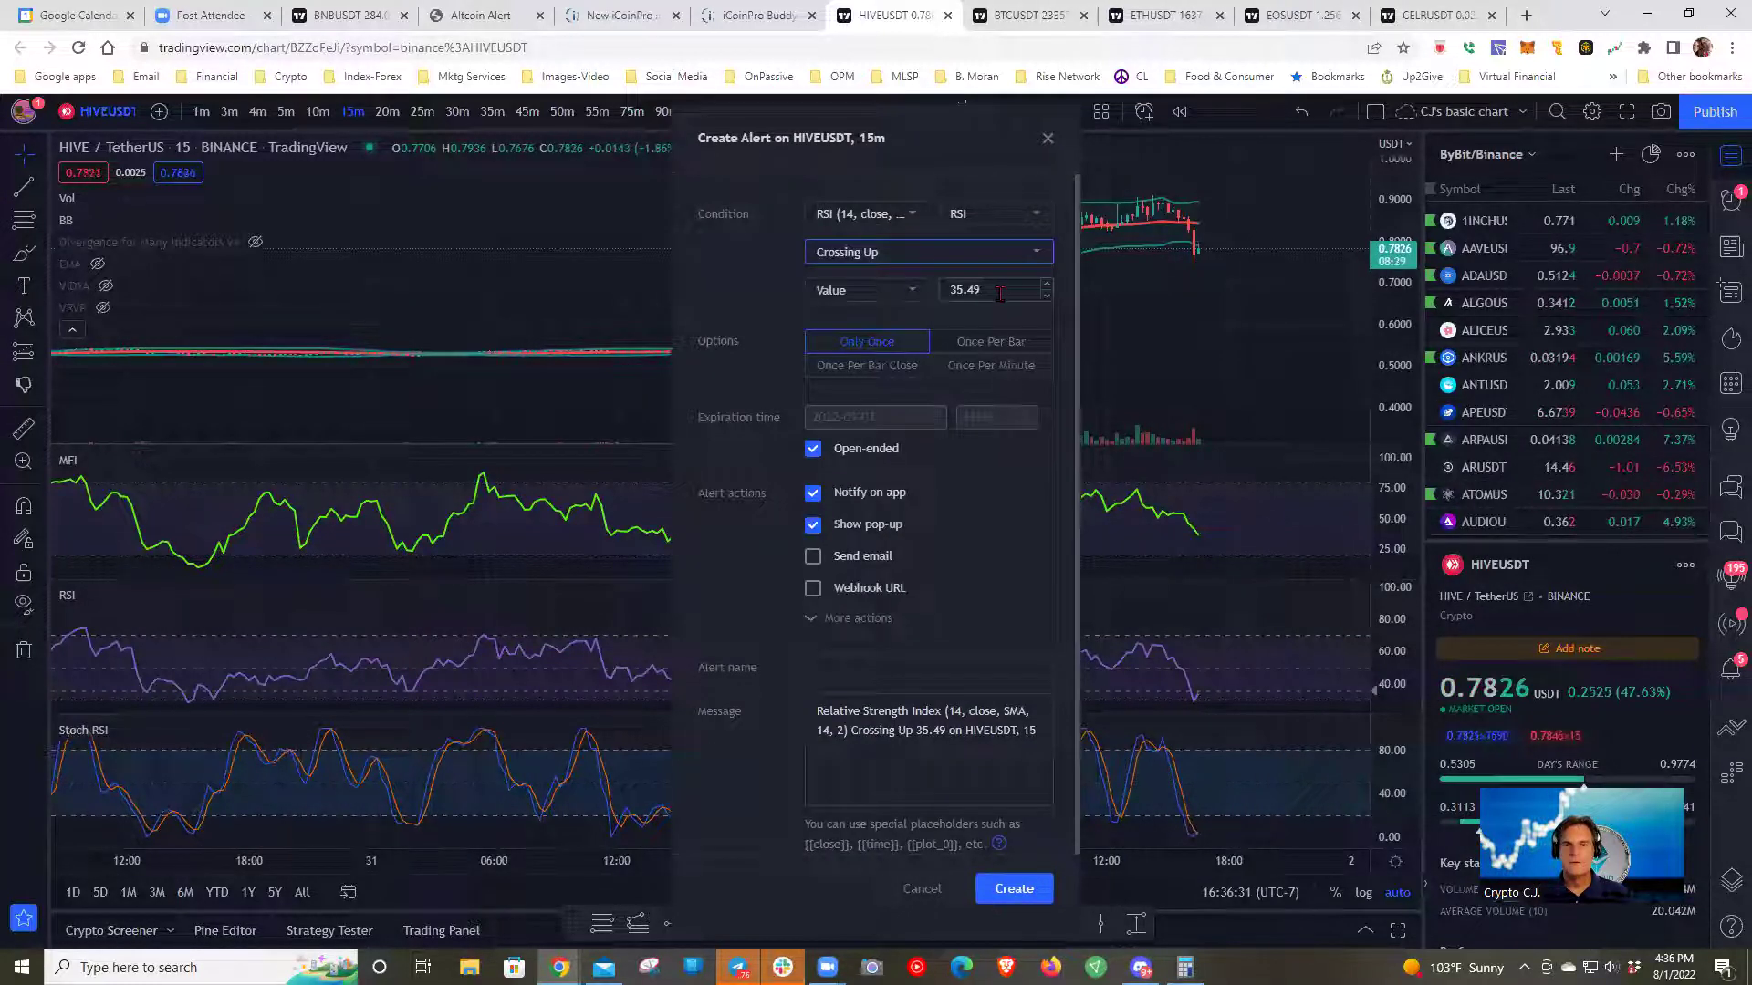
{"action": "double_click", "coordinate": [969, 289]}
{"action": "type", "text": "30"}
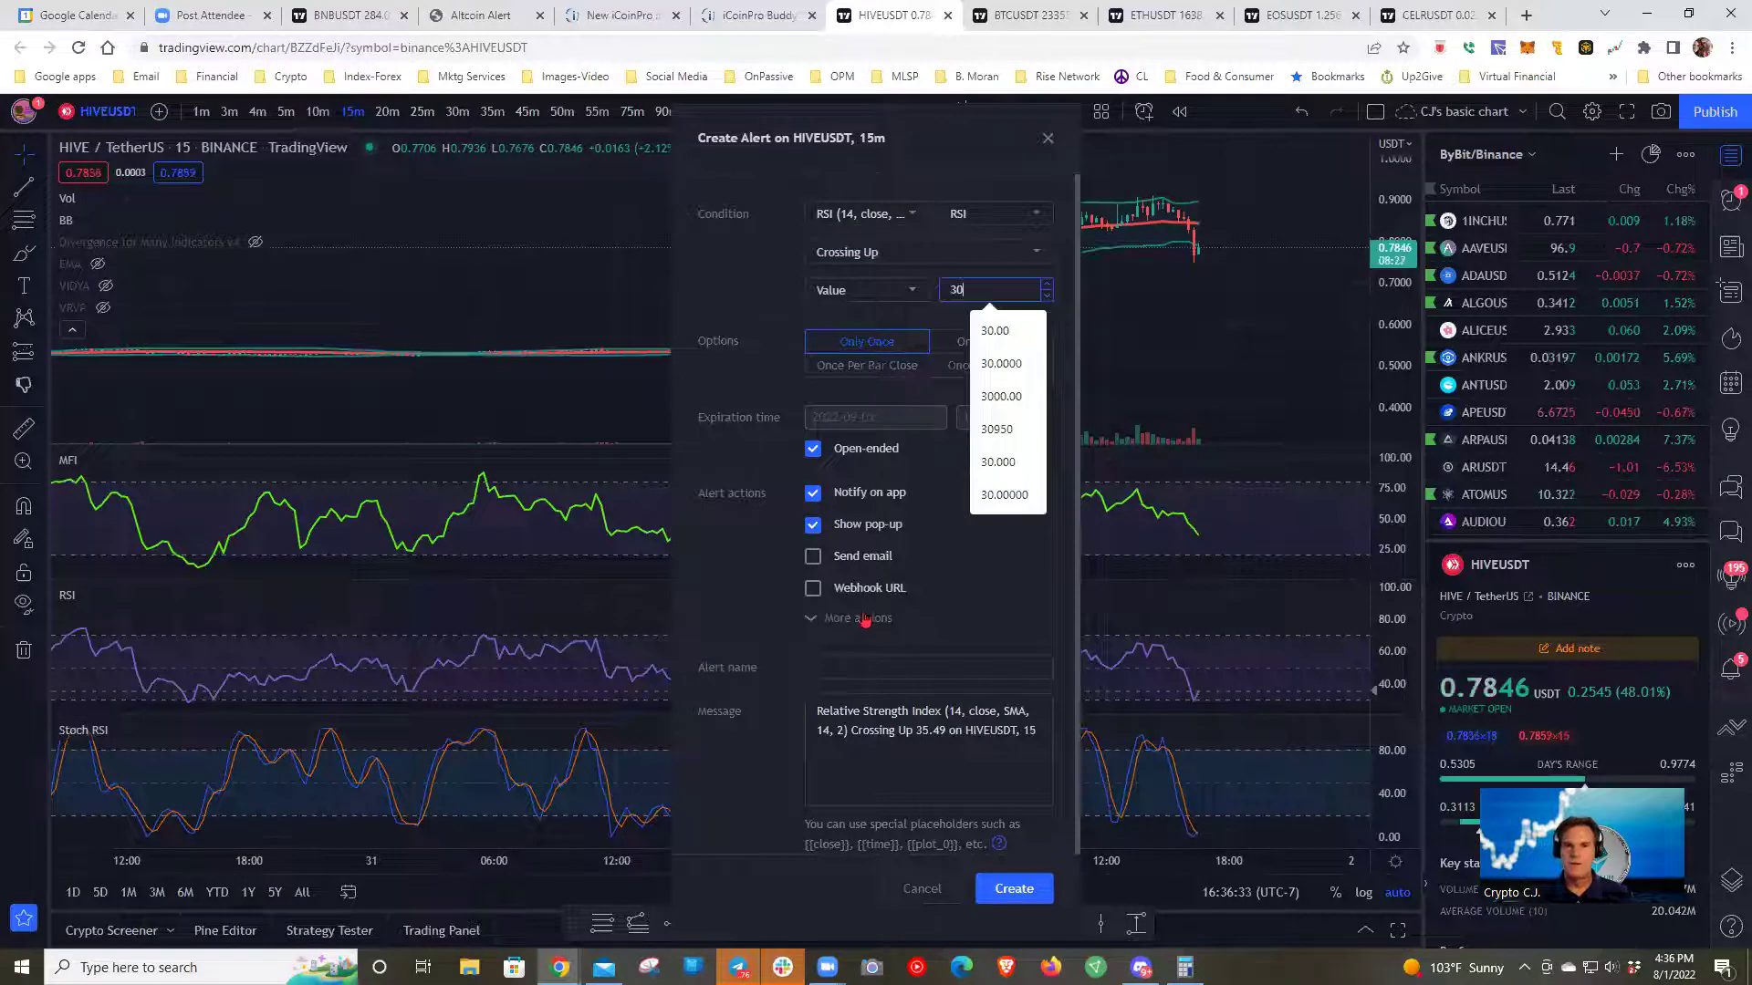
{"action": "left_click", "coordinate": [994, 331]}
{"action": "left_click", "coordinate": [920, 369]}
- Name the alert Buddy Coin Crawler and create it
{"action": "left_click", "coordinate": [898, 670]}
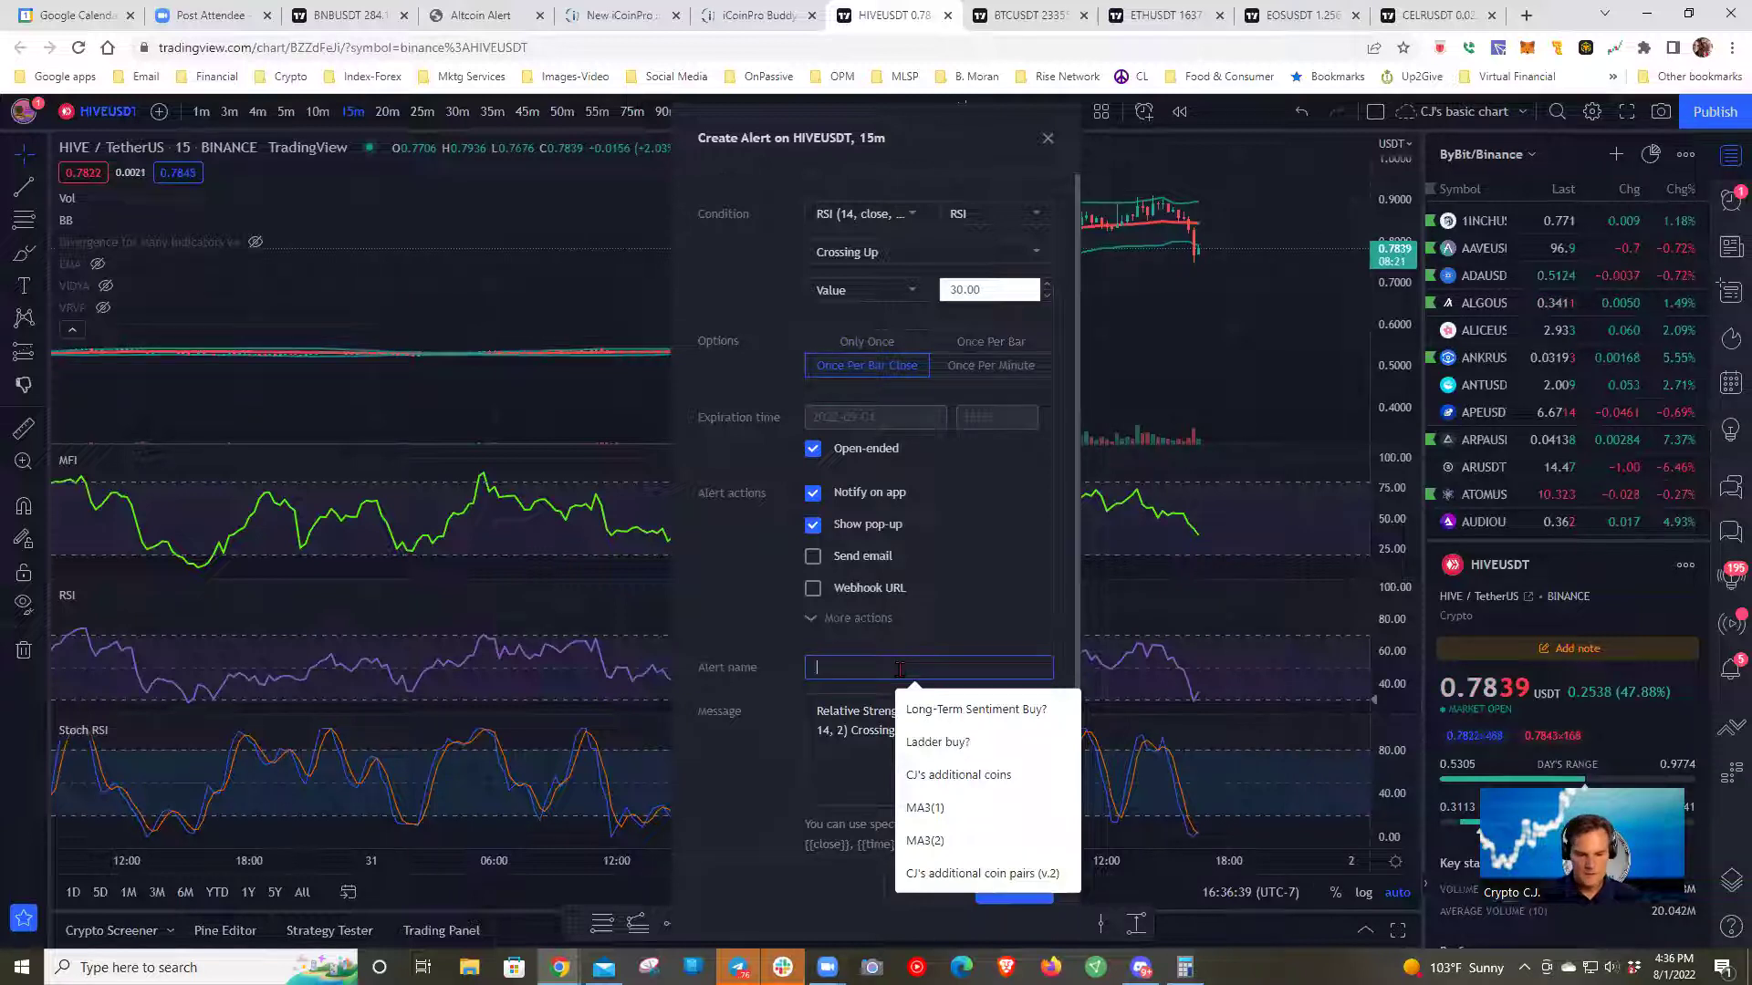
{"action": "type", "text": "bu"}
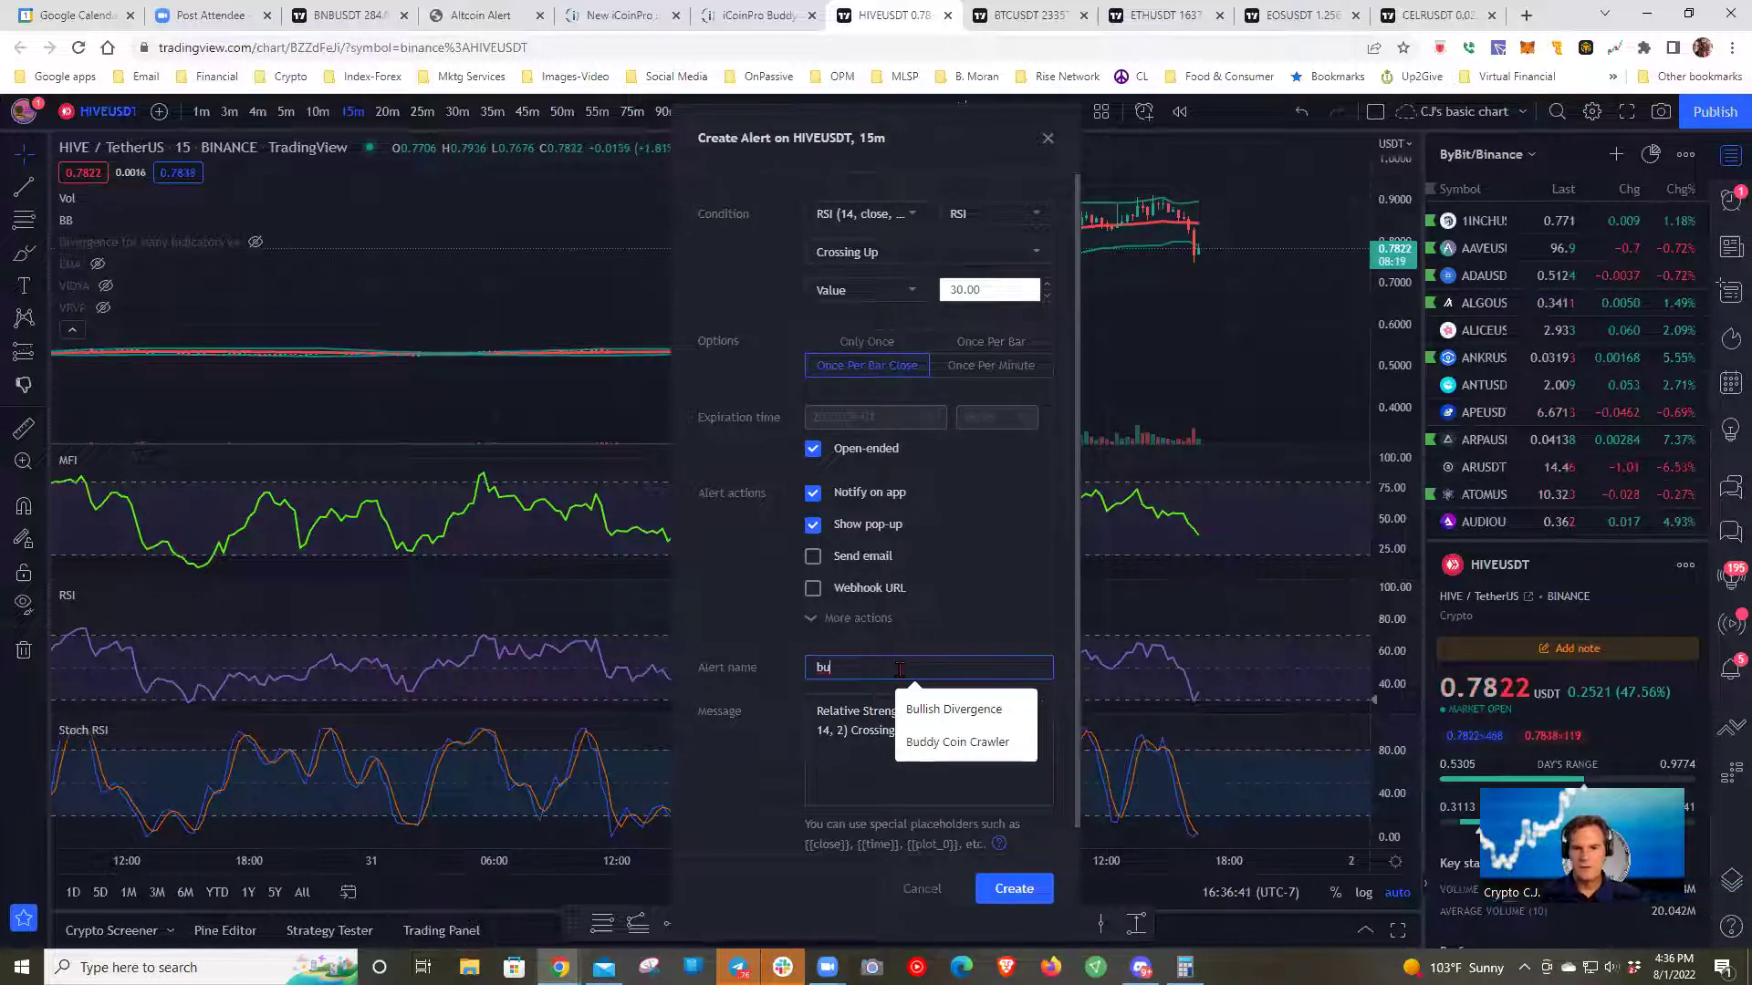
{"action": "left_click", "coordinate": [913, 742]}
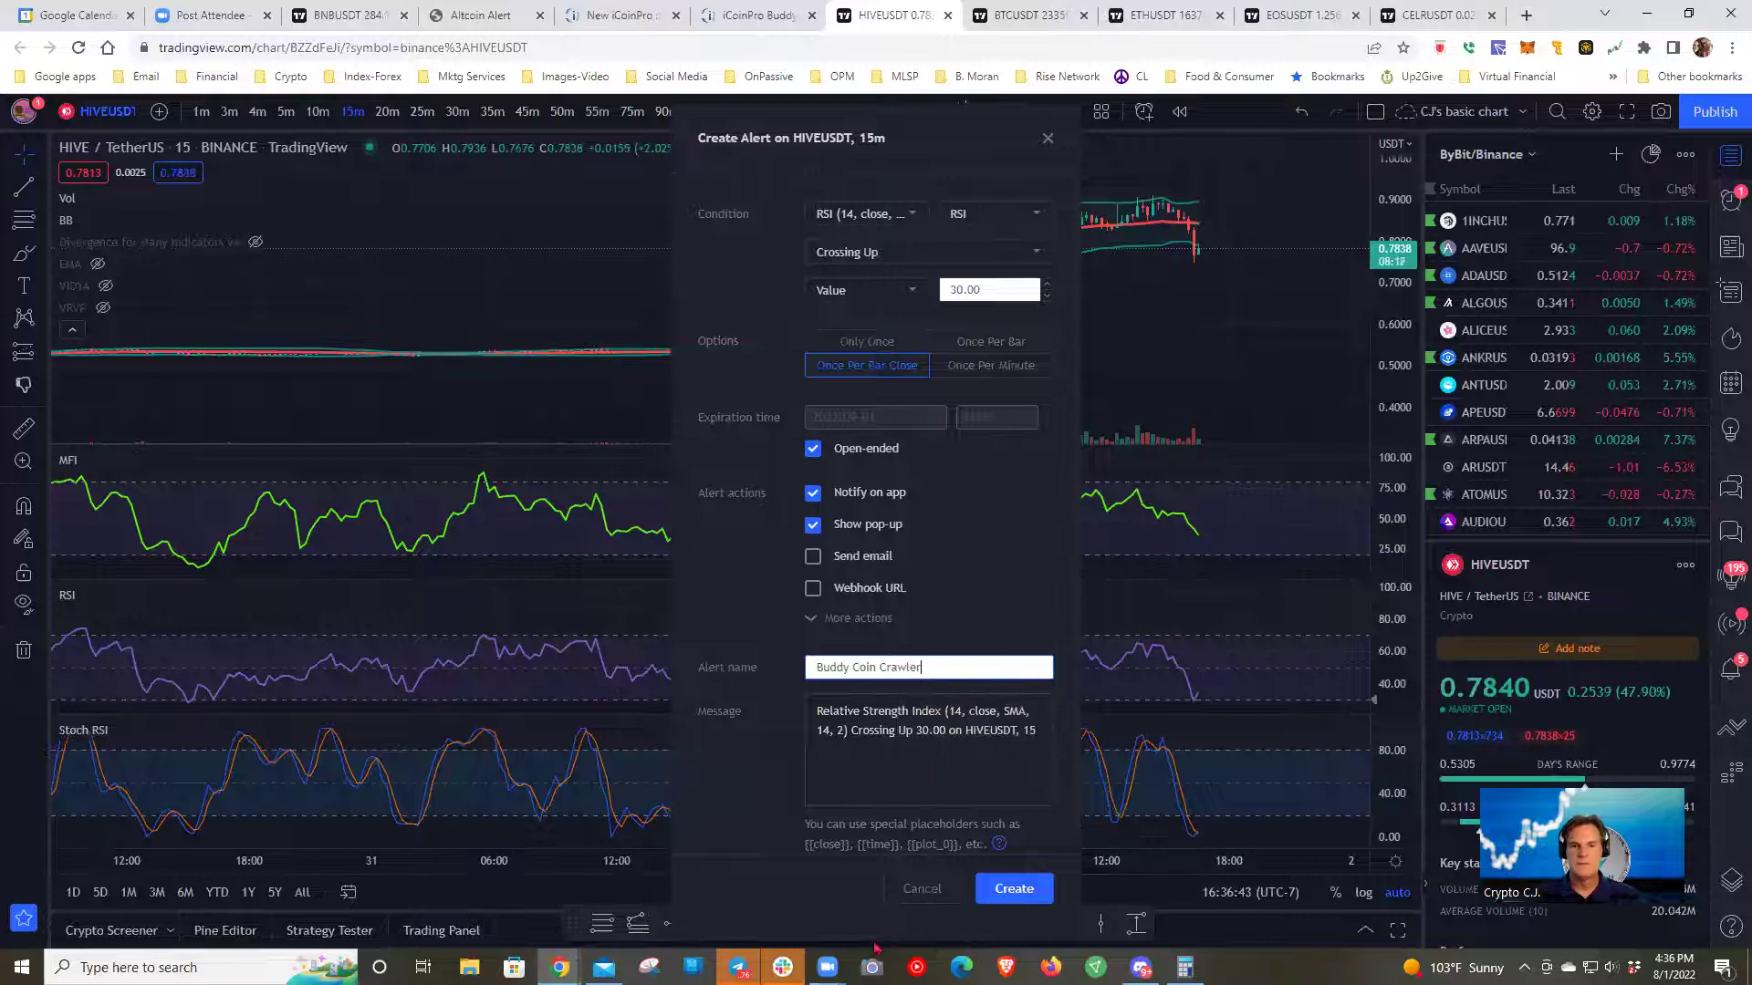
{"action": "left_click", "coordinate": [1004, 892]}
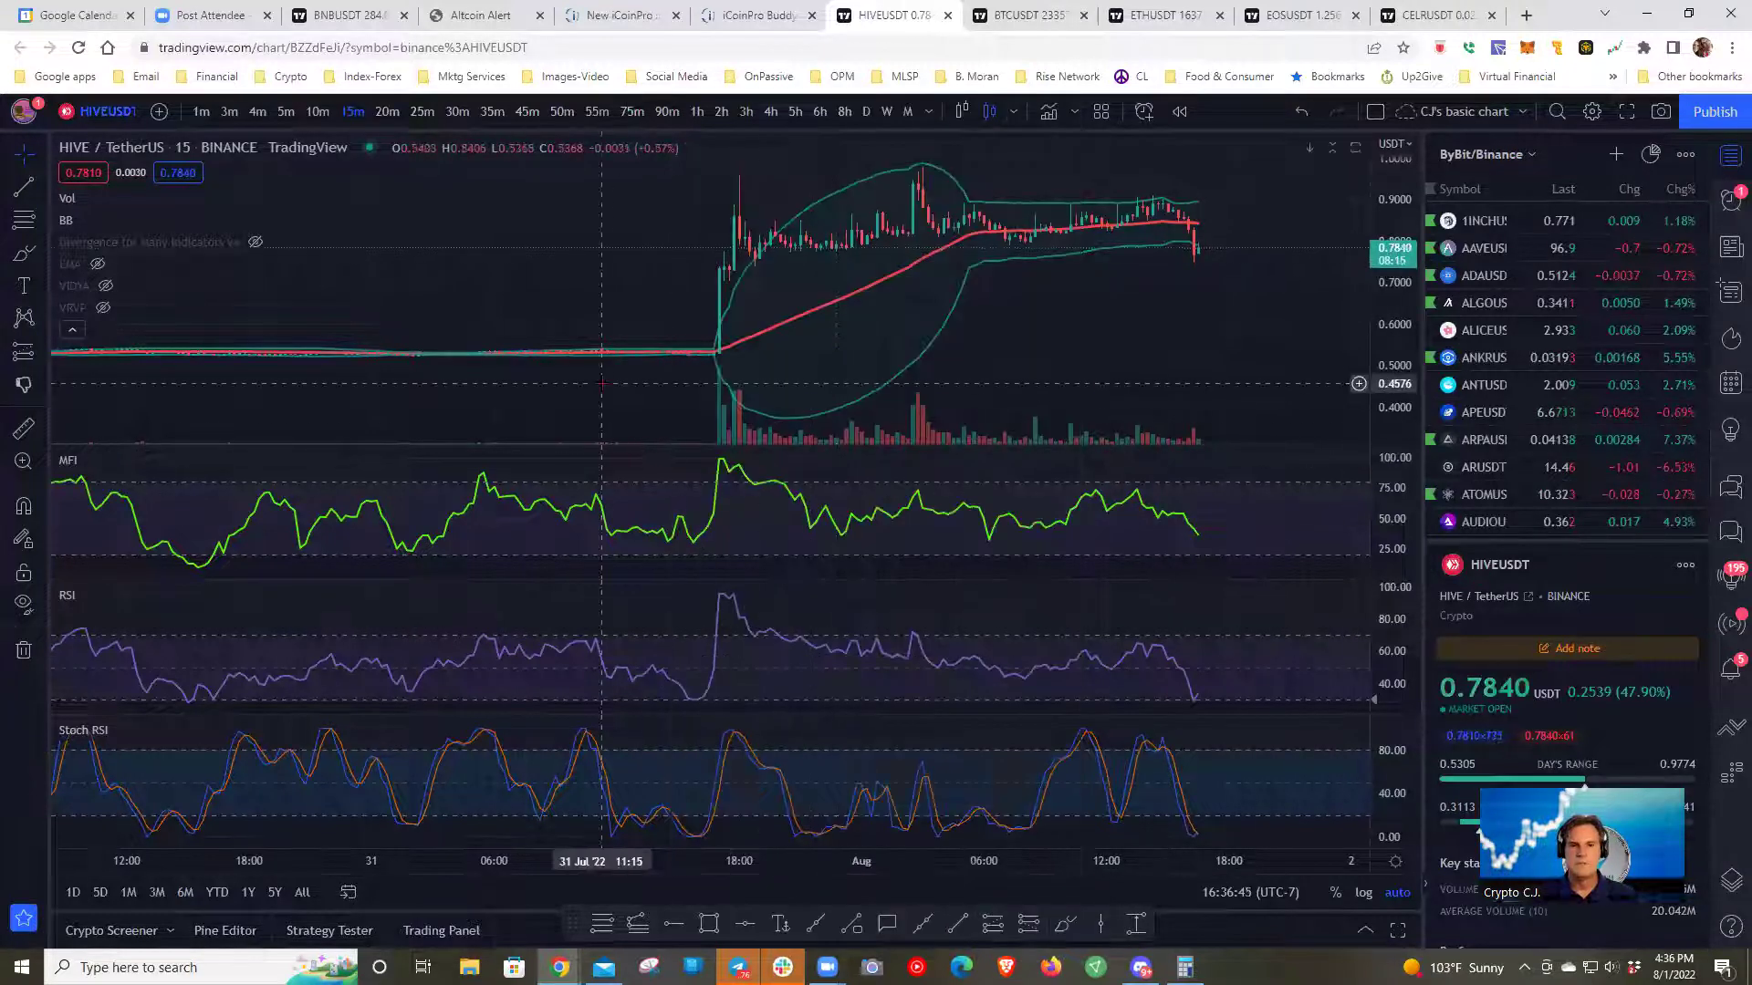